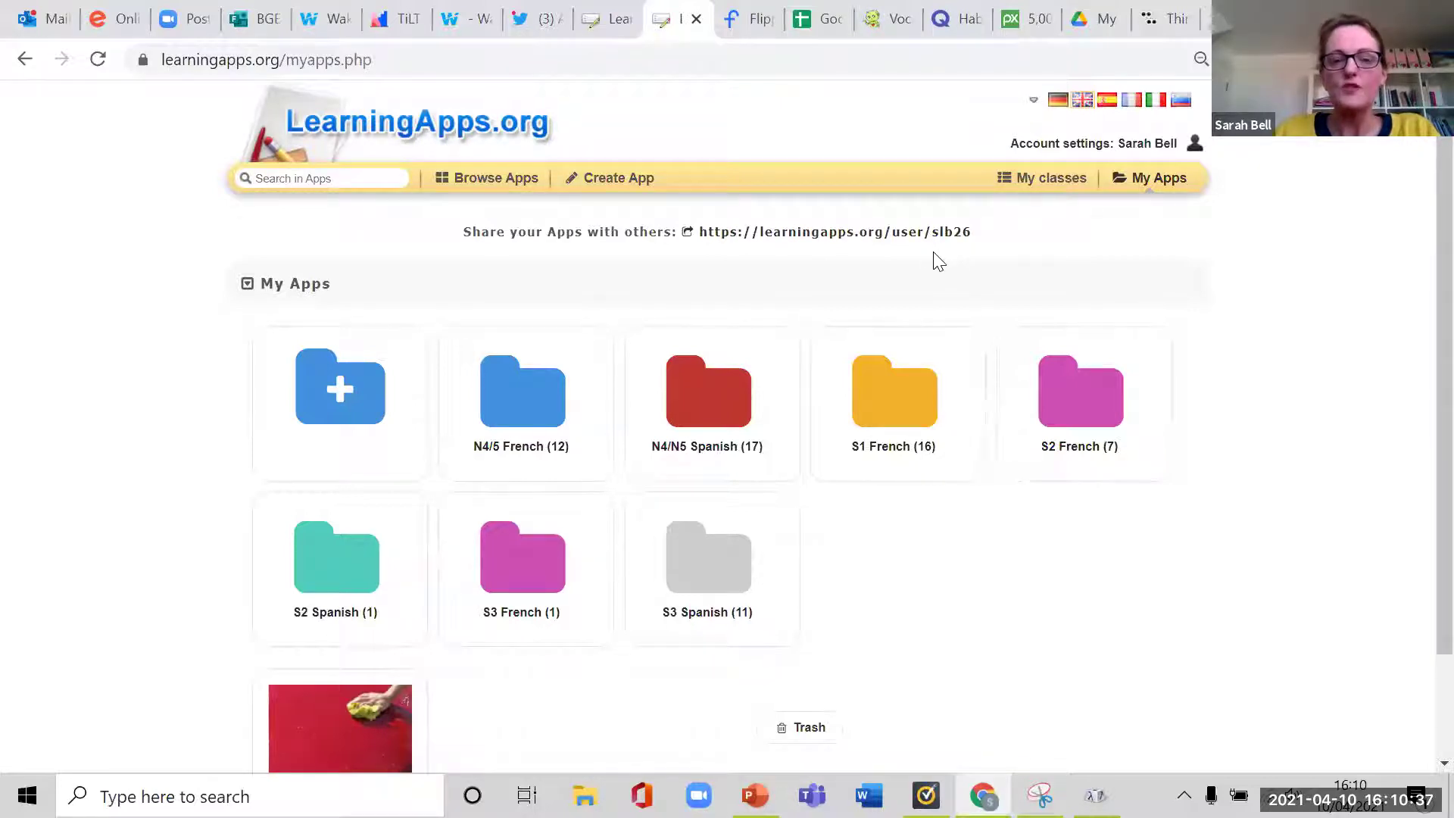
# Open the "Las redes sociales ¿buenas o malas? (N5)" app from the N4/N5 Spanish folder.
pyautogui.moveTo(708, 350)
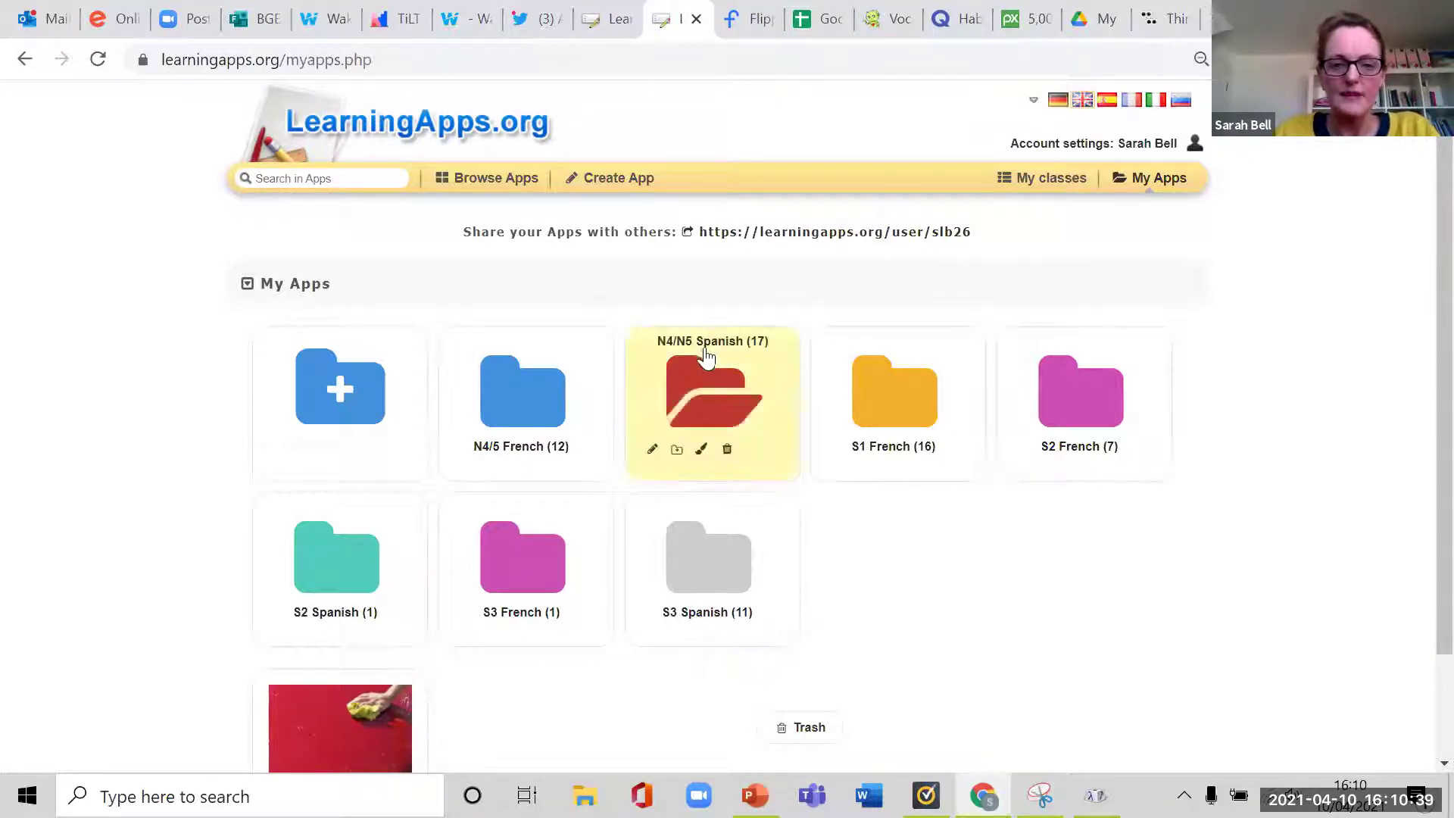
pyautogui.click(698, 395)
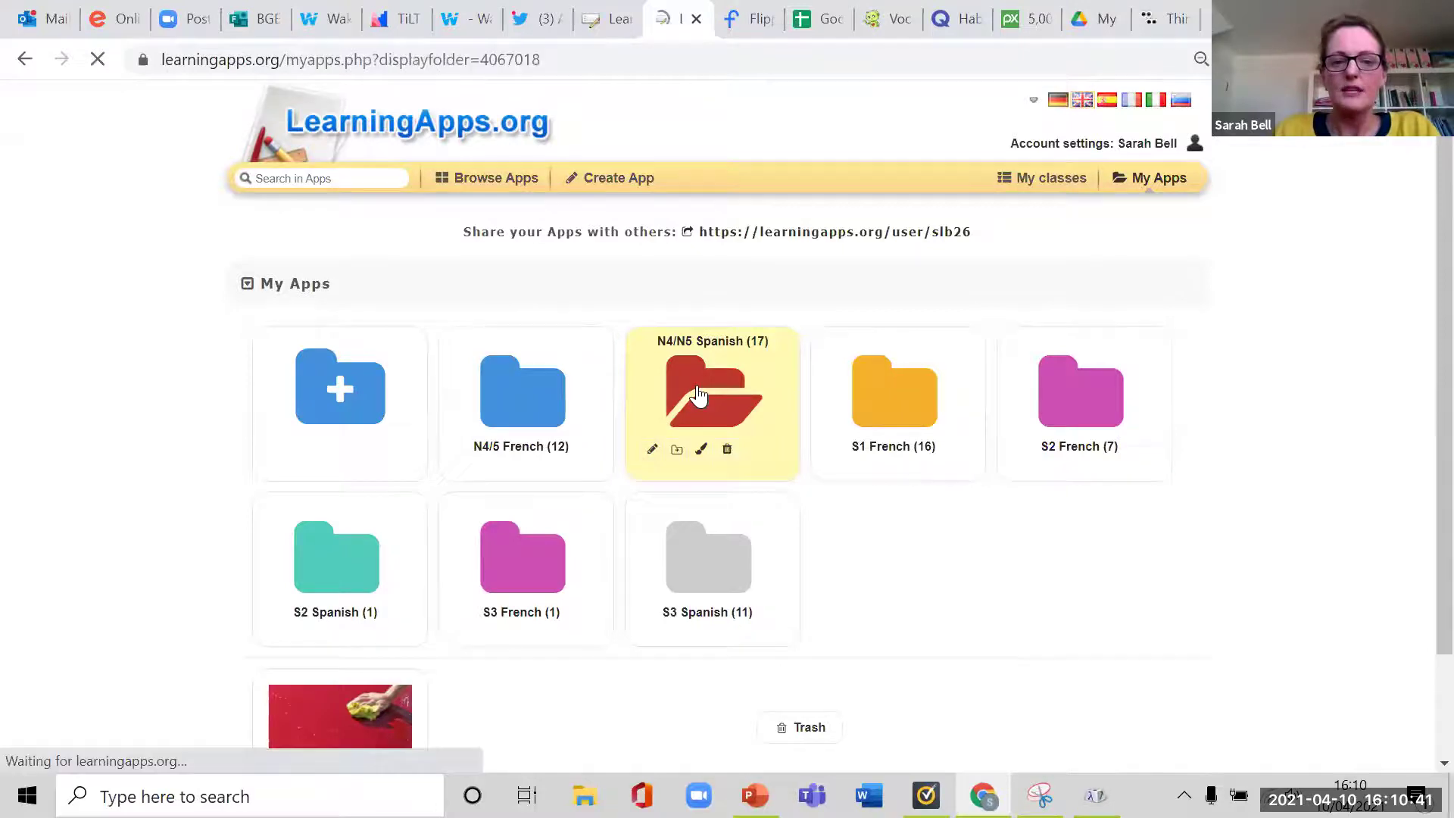
pyautogui.scroll(-3, 575, 326)
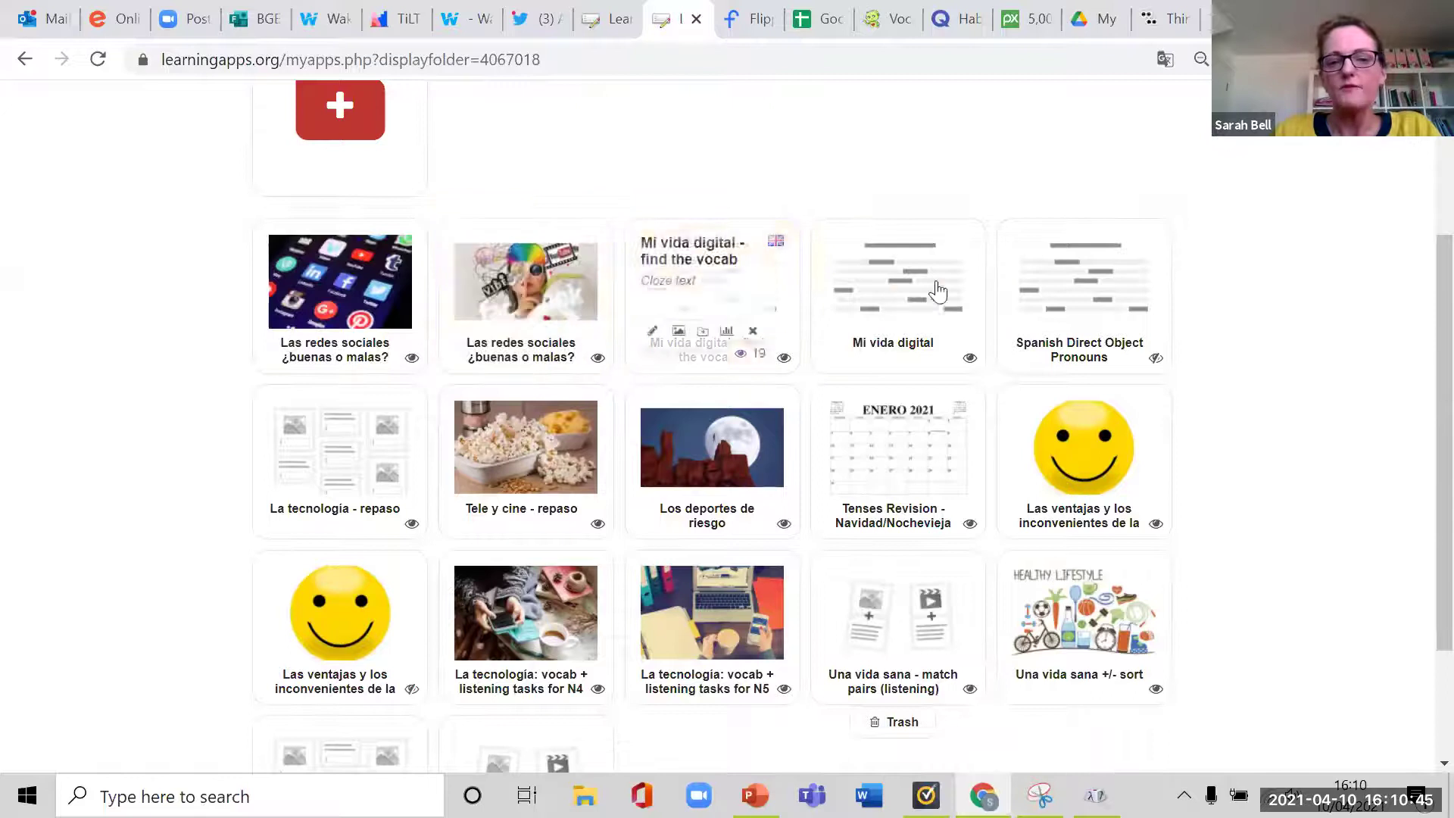
pyautogui.click(532, 269)
pyautogui.scroll(-5, 540, 303)
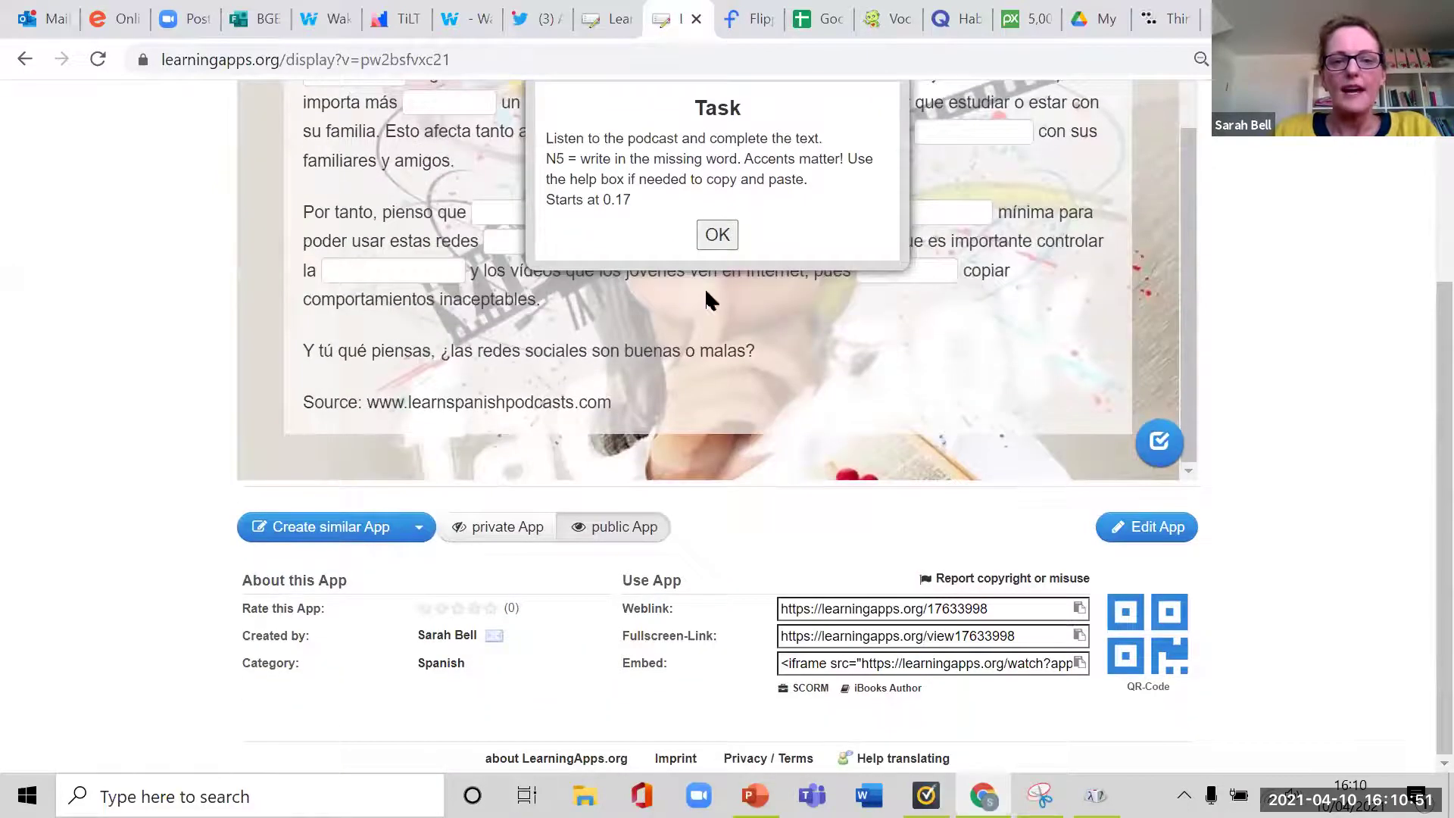
# Open a similar-app copy of the N5 exercise and review its task type, headline audio, cloze text and cloze answers.
pyautogui.click(322, 530)
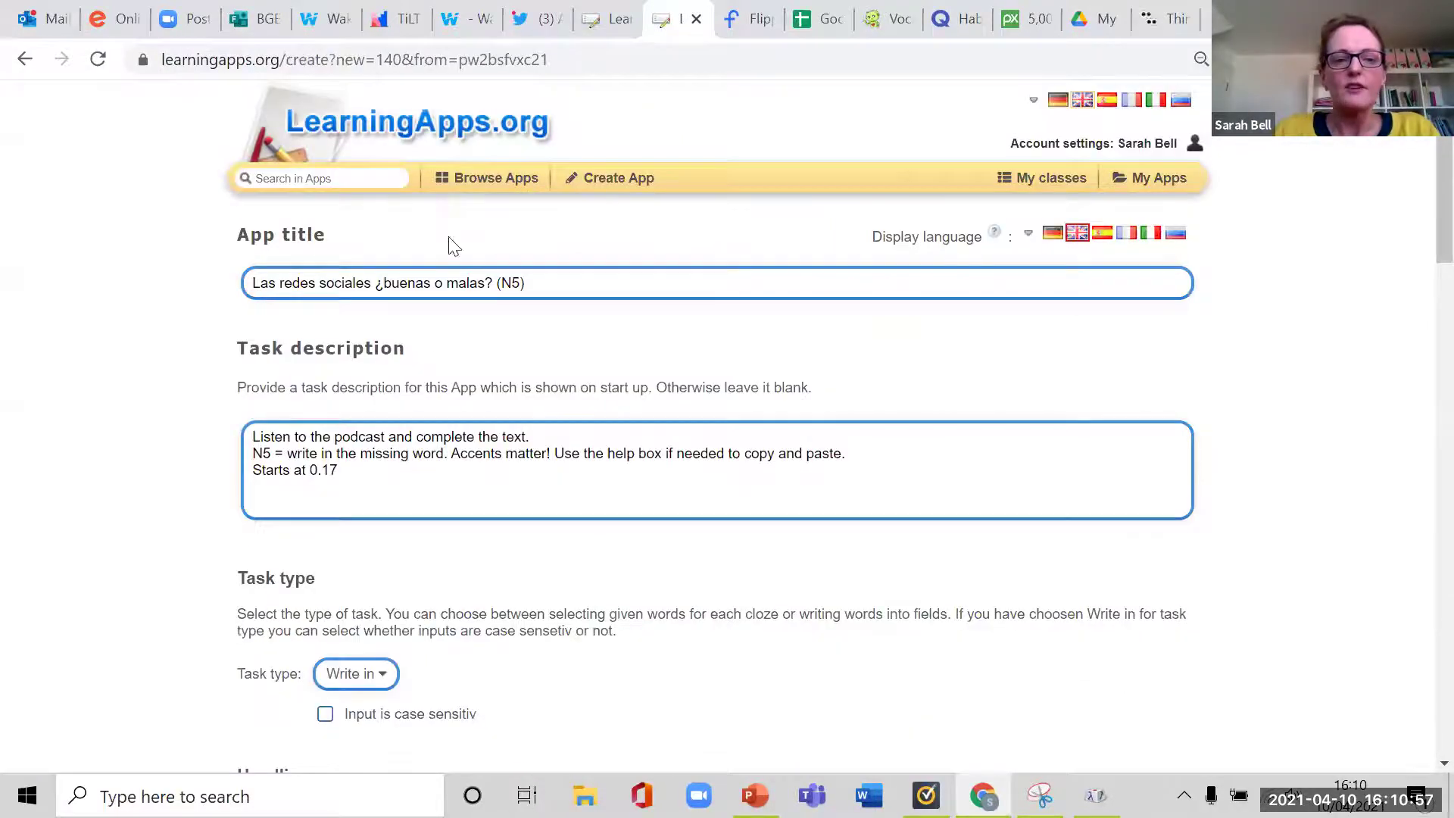
pyautogui.scroll(-12, 452, 246)
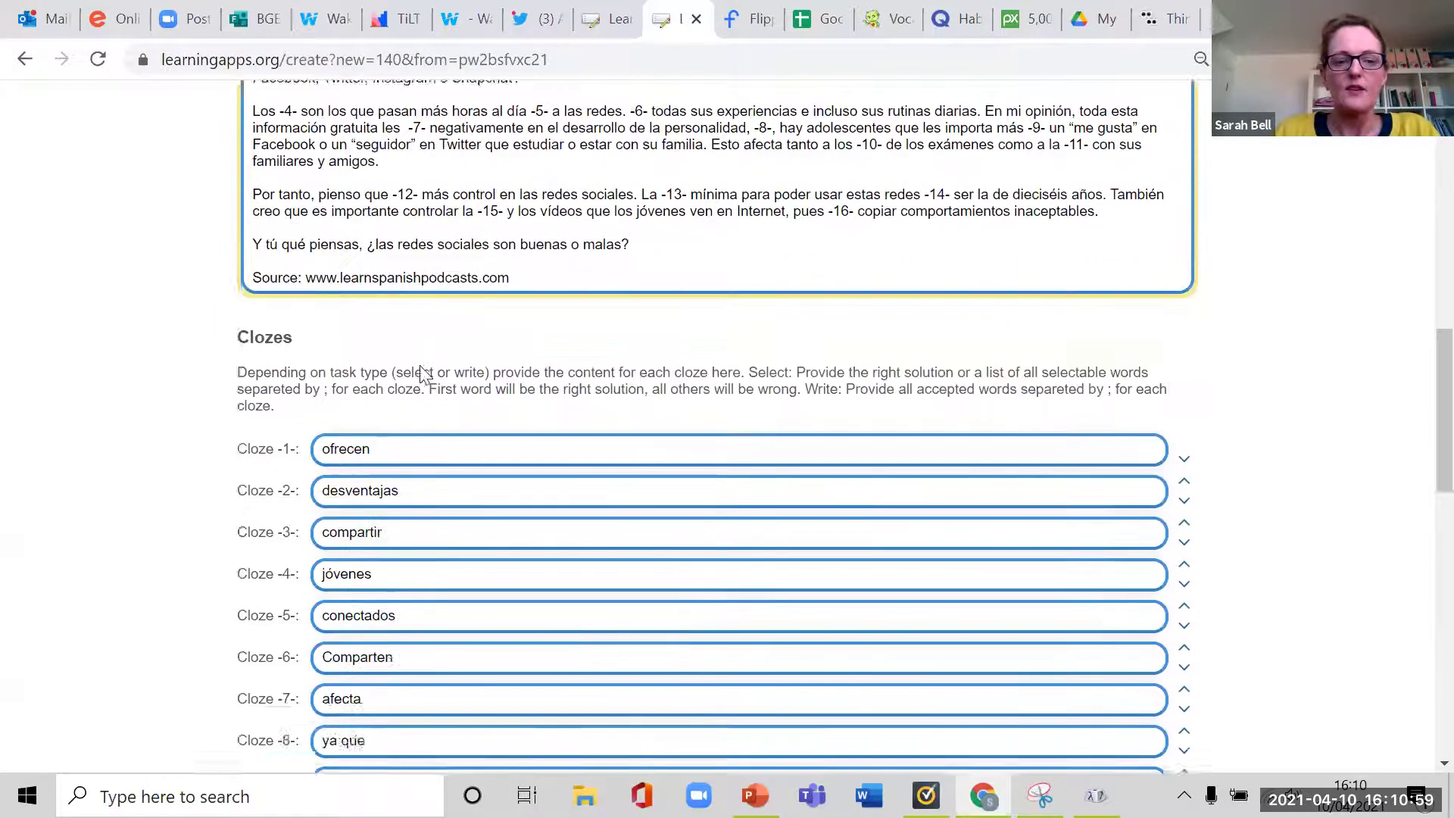
pyautogui.scroll(-9, 425, 375)
pyautogui.scroll(15, 424, 379)
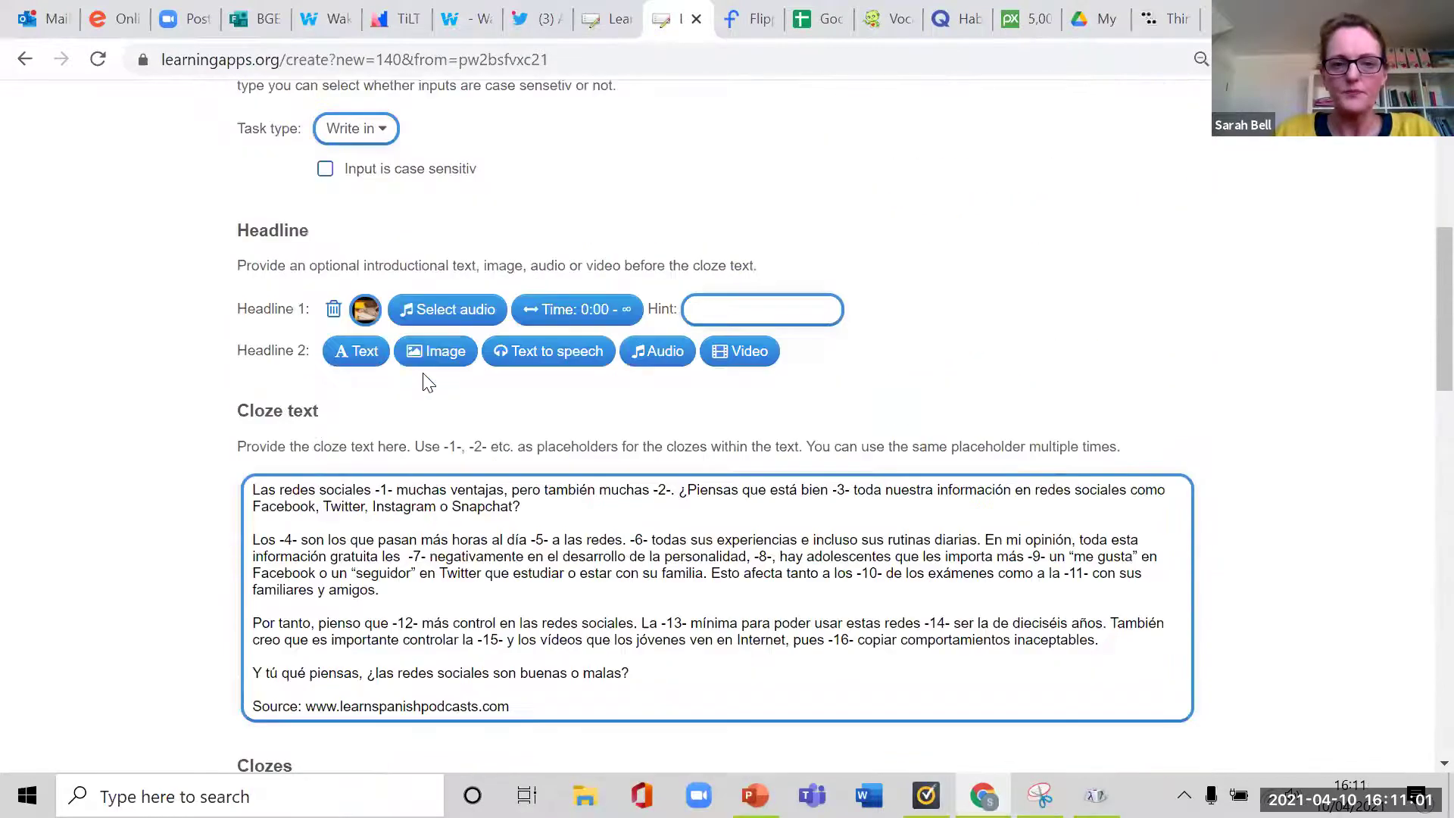
pyautogui.scroll(10, 429, 382)
# Return to the saved apps and open a blank new app form based on the Cloze text template.
pyautogui.click(1136, 187)
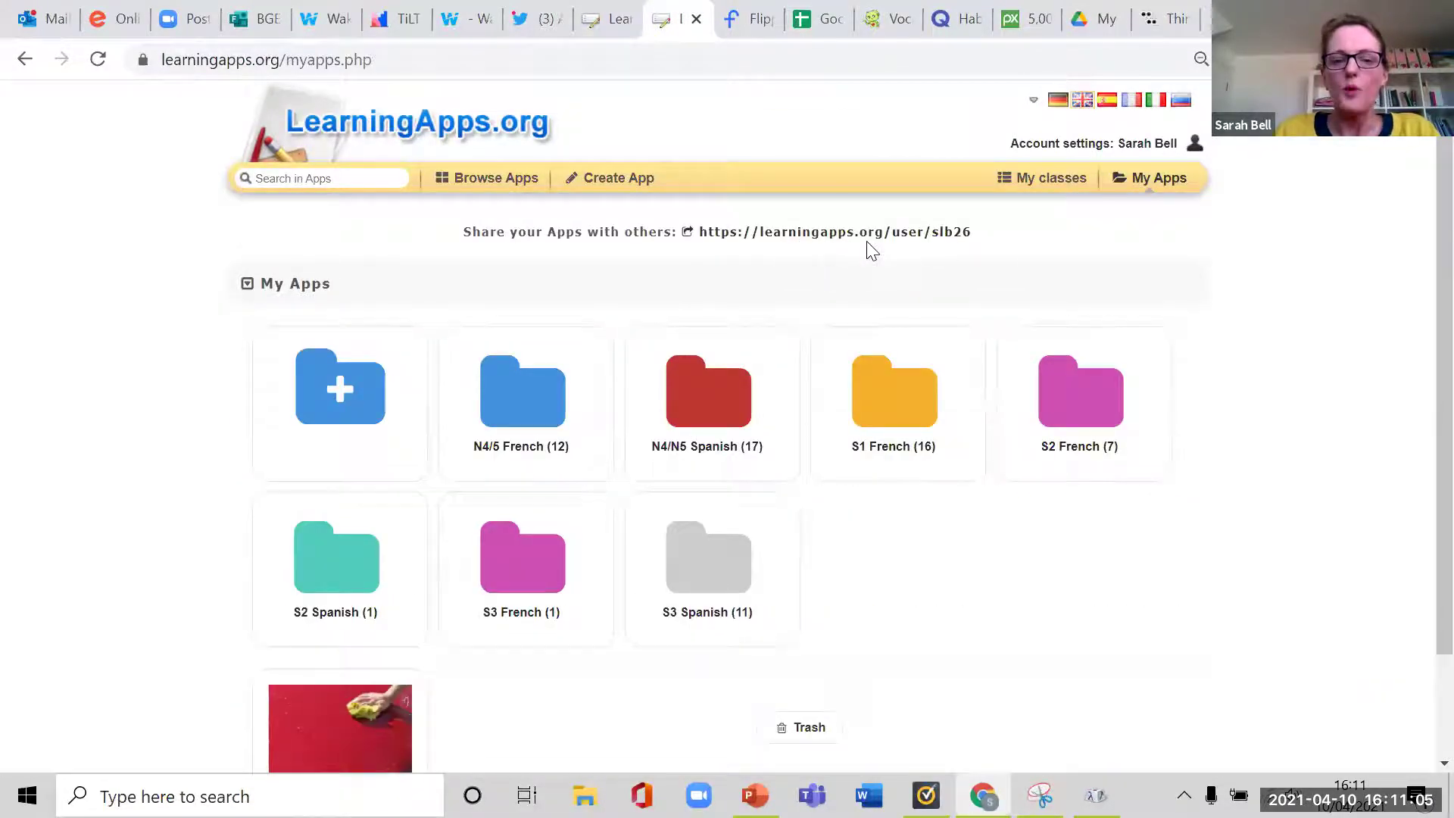
pyautogui.click(634, 178)
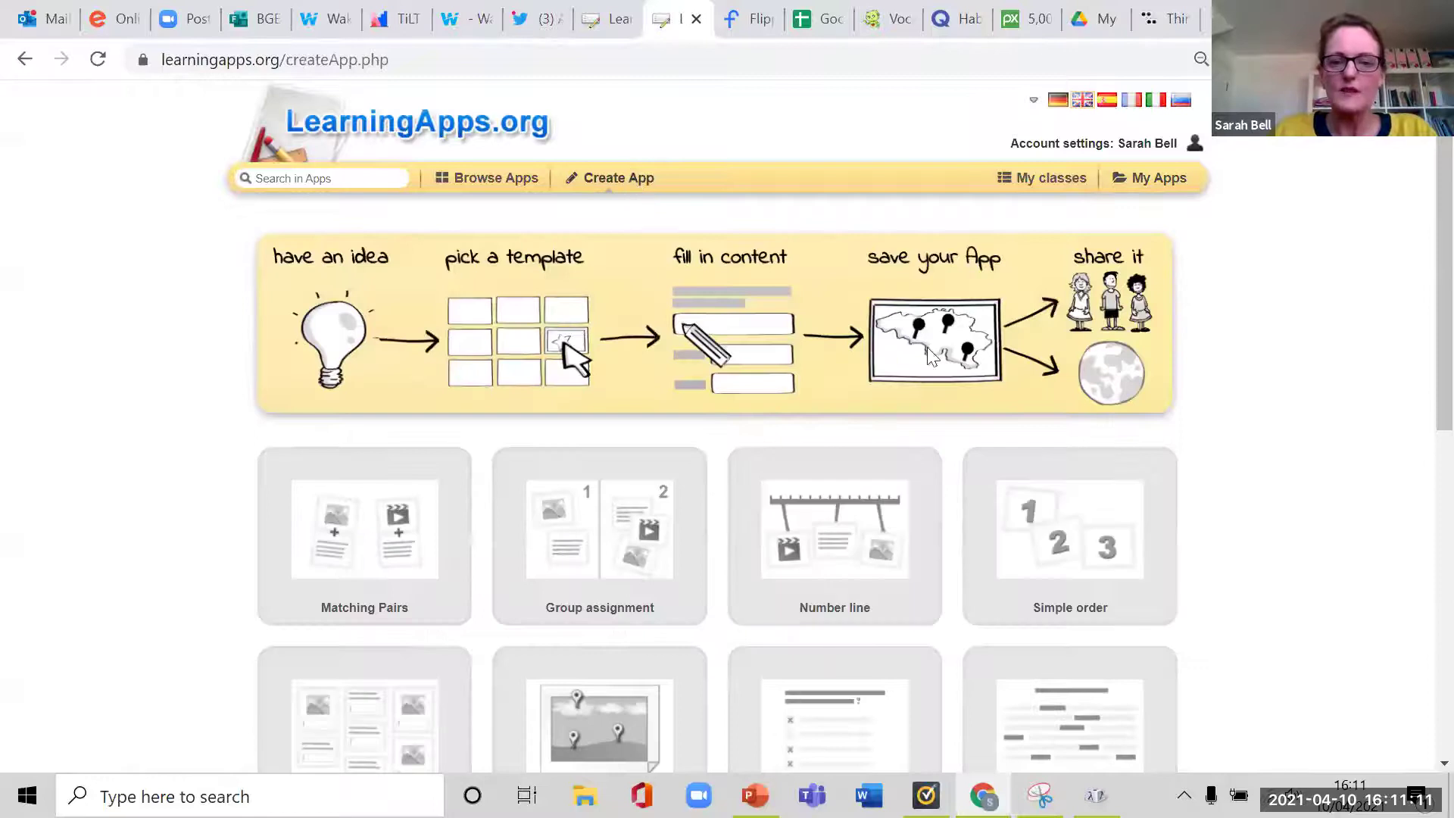
pyautogui.scroll(-2, 937, 359)
pyautogui.scroll(-4, 937, 358)
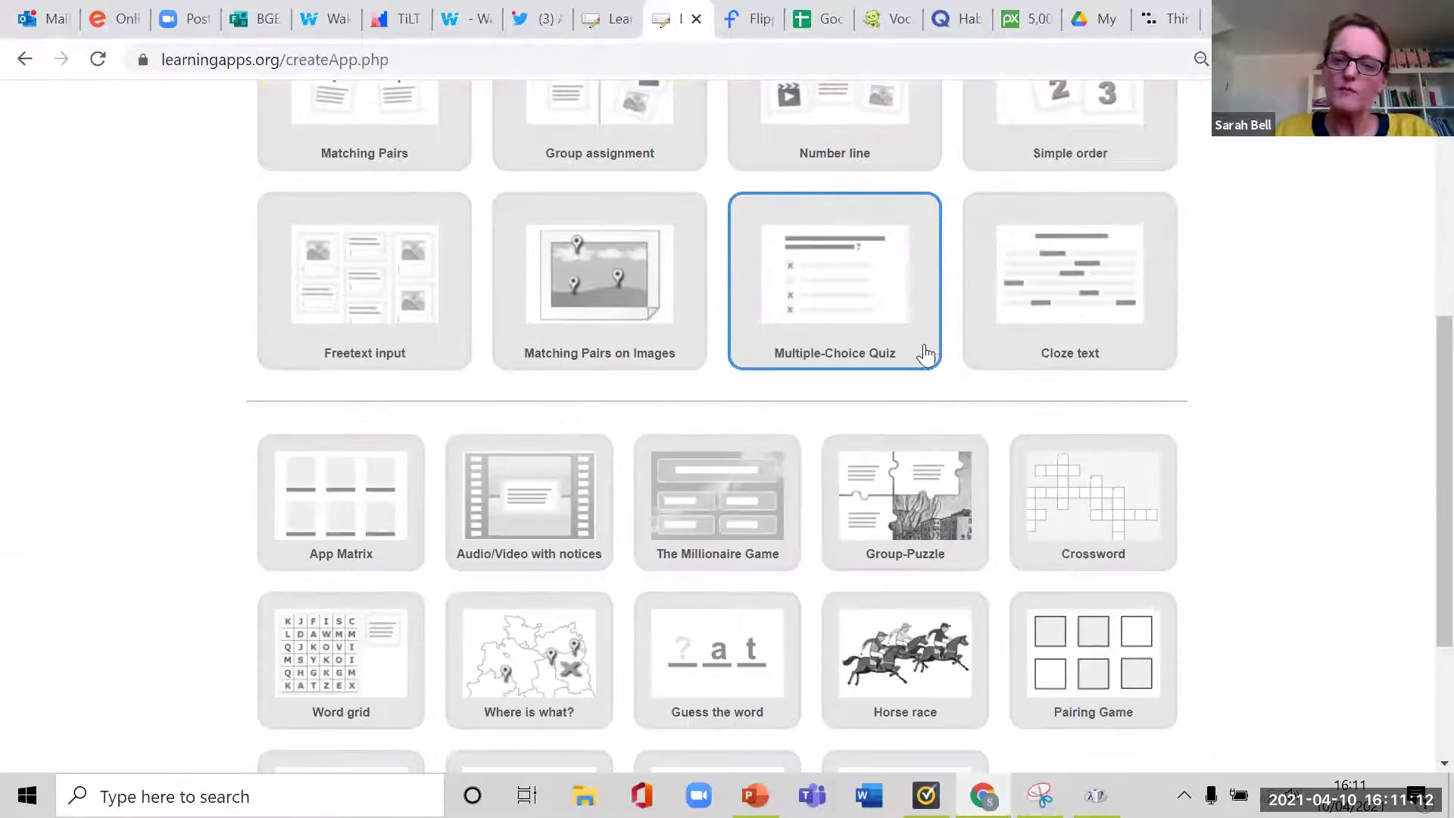
pyautogui.click(1038, 294)
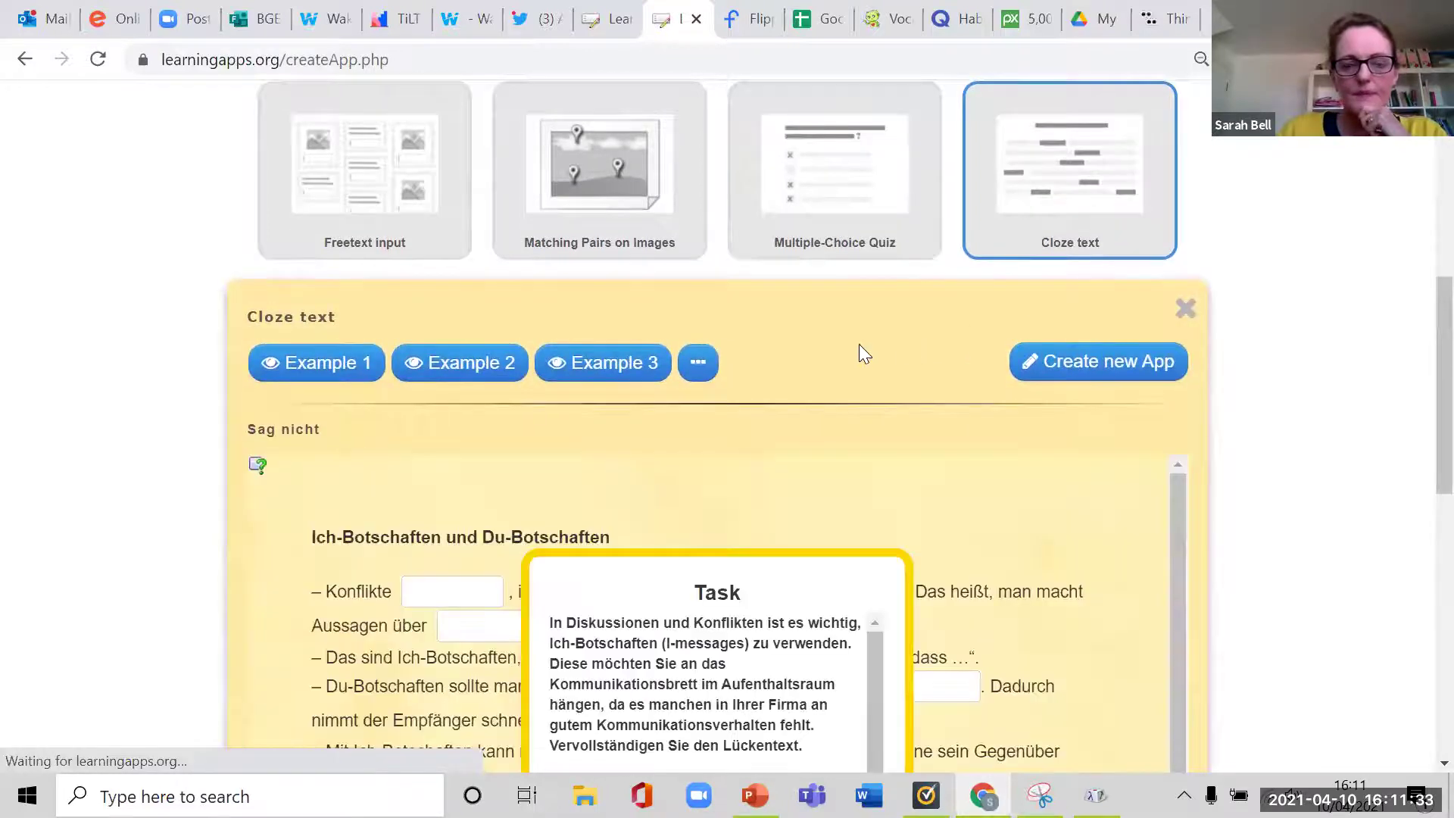
pyautogui.click(1084, 362)
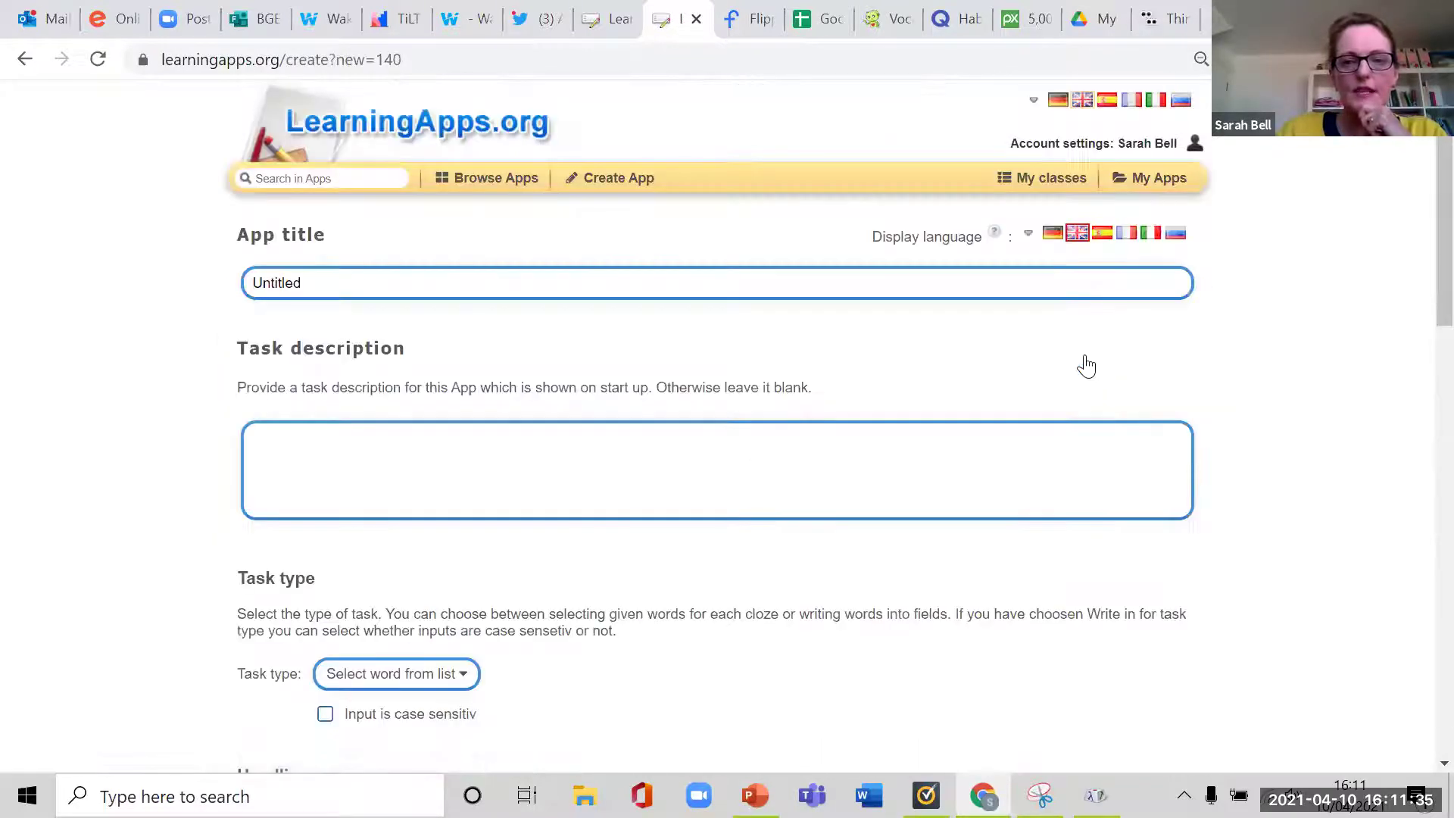
# Open the "Las redes sociales ¿buenas o malas? (N4)" app from the N4/N5 Spanish folder and dismiss its task message.
pyautogui.click(1141, 196)
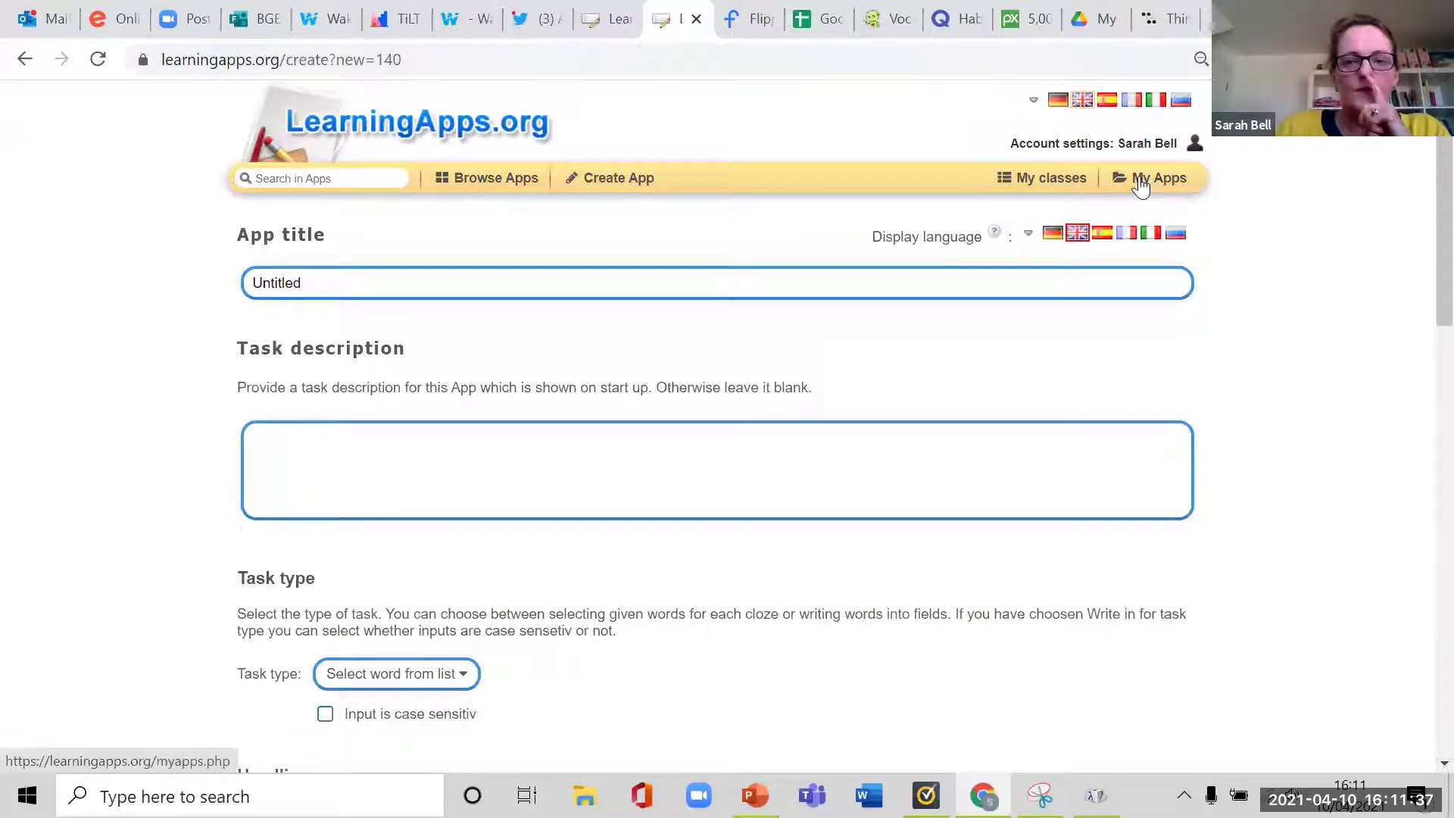
pyautogui.click(697, 398)
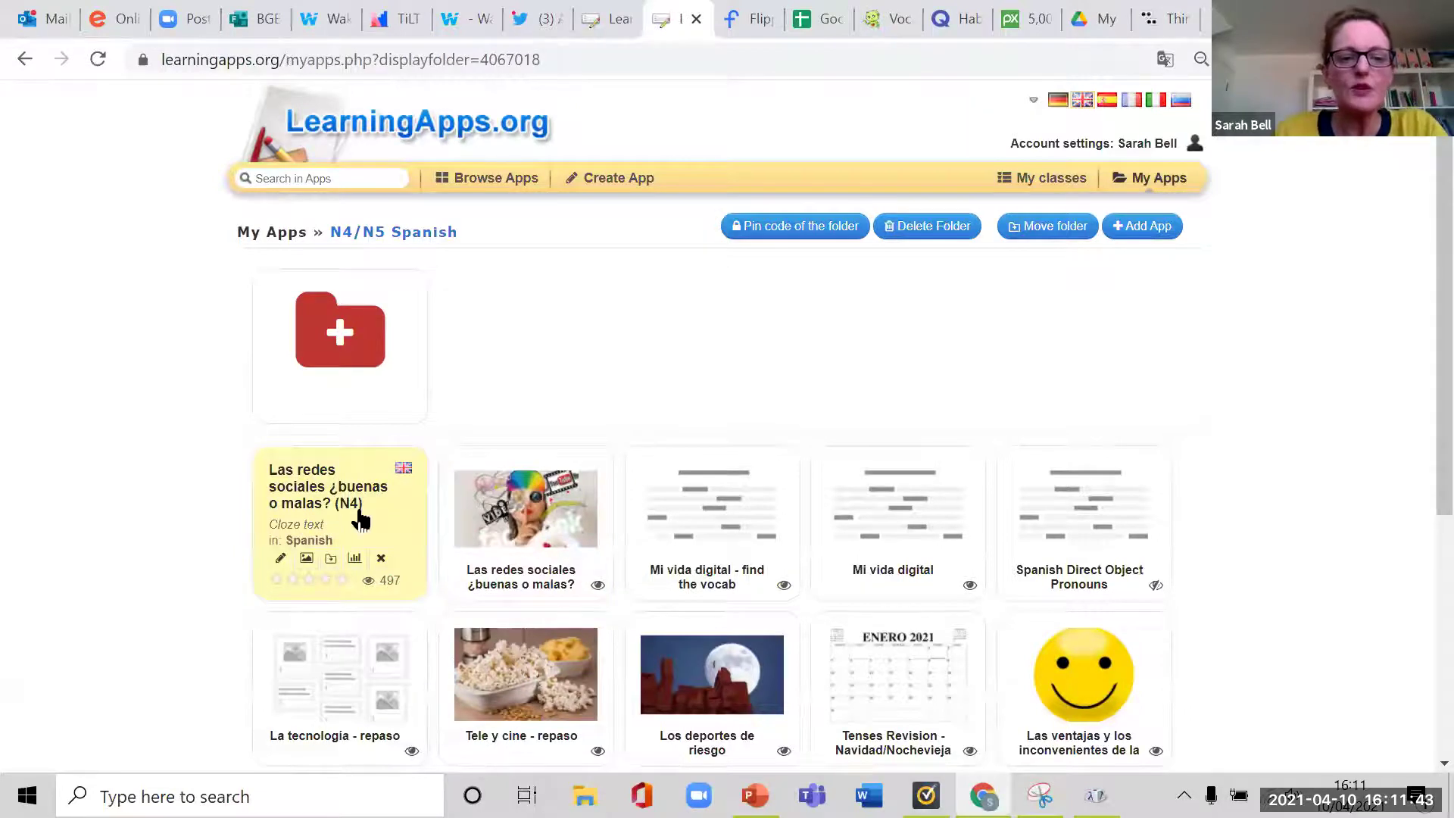
pyautogui.scroll(-1, 409, 519)
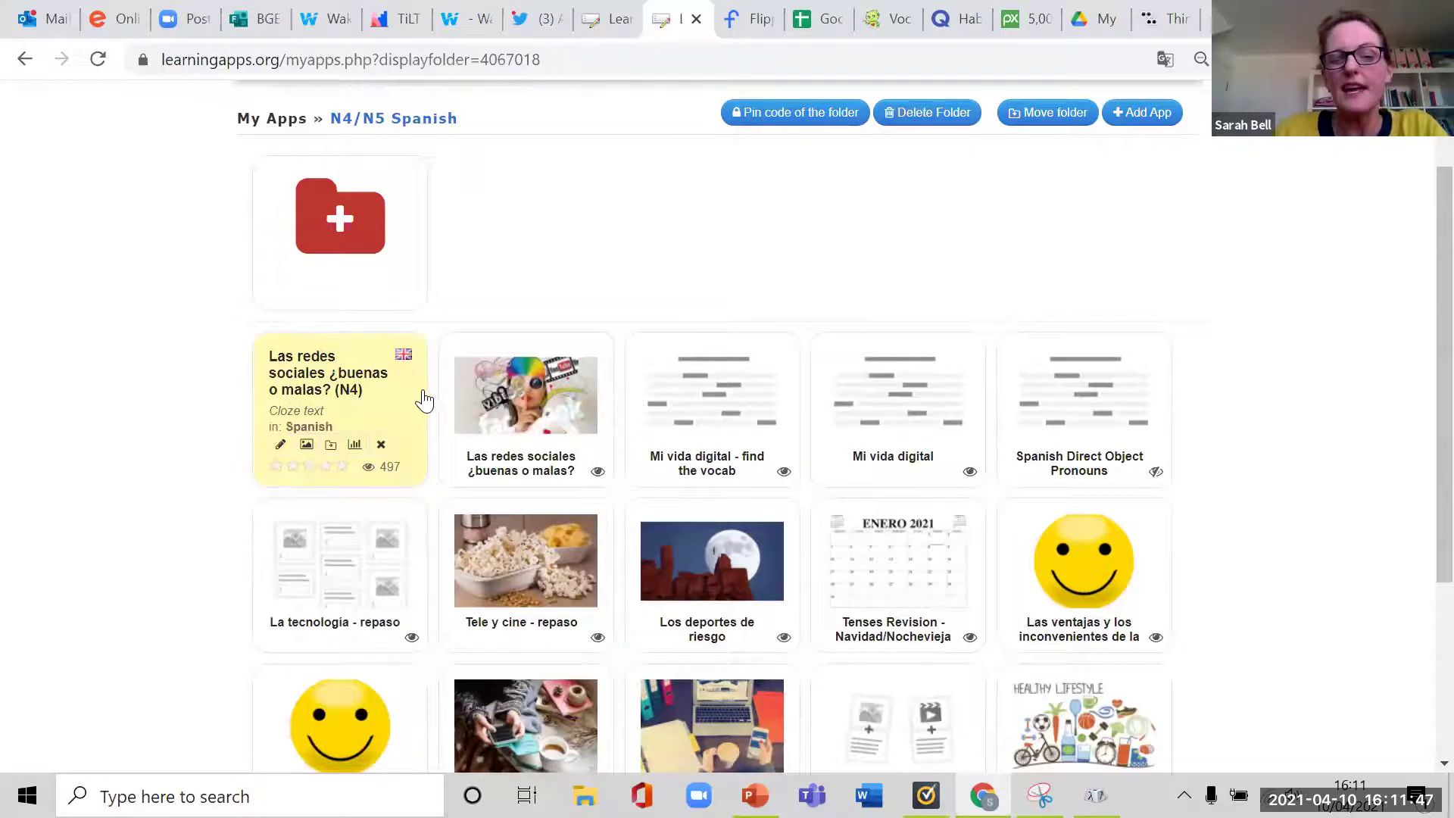
pyautogui.moveTo(416, 409)
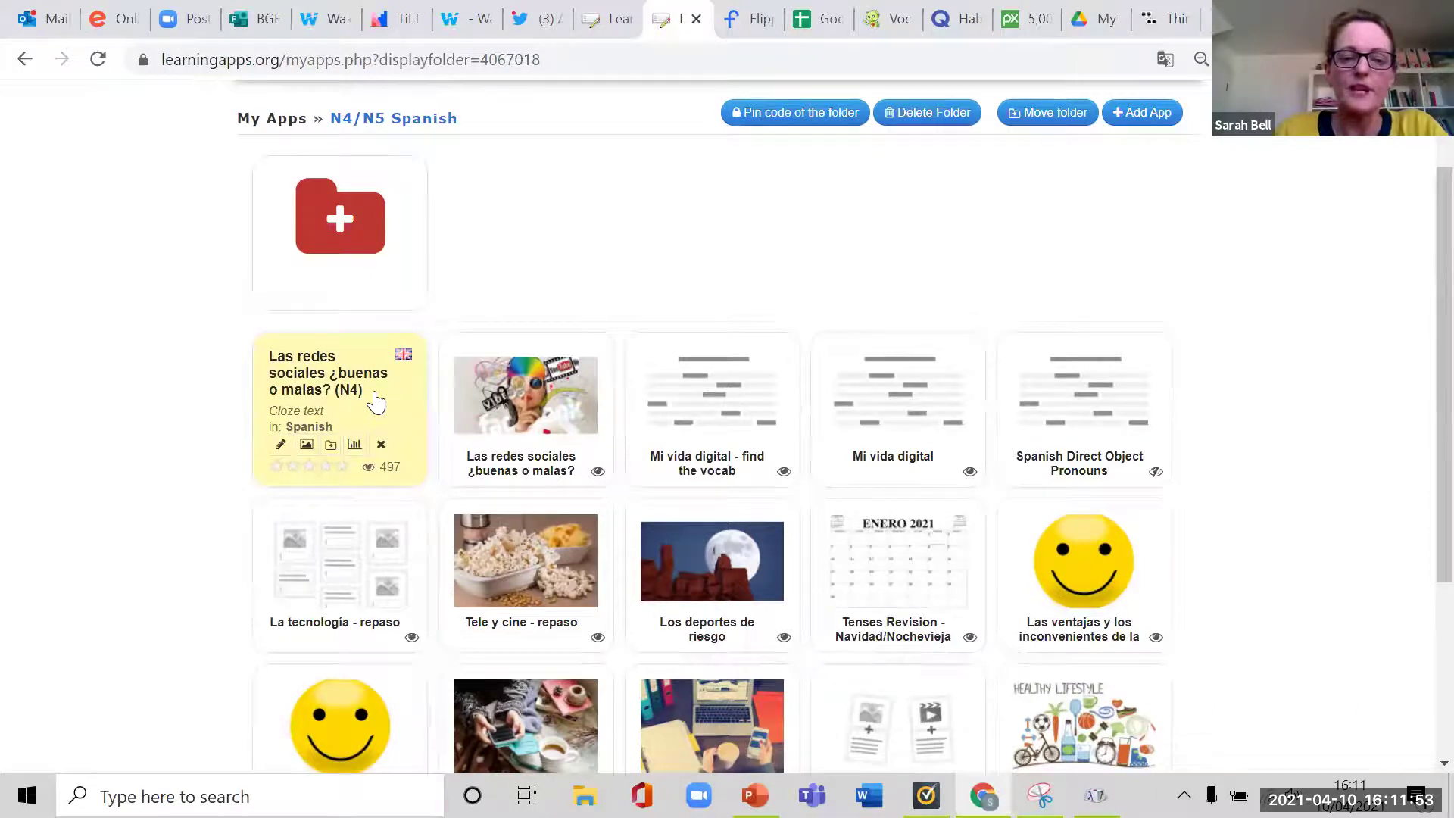
pyautogui.moveTo(509, 403)
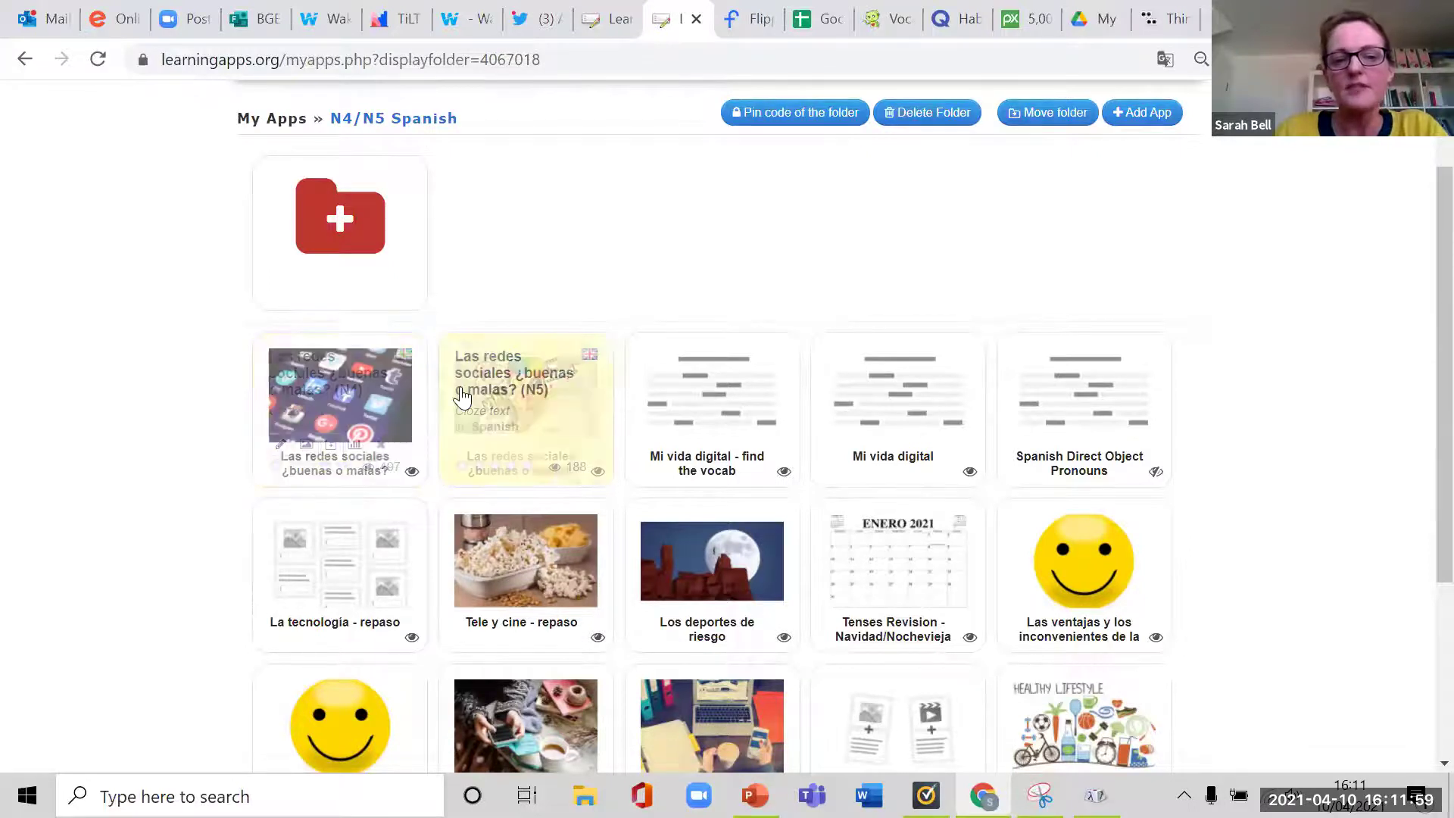
pyautogui.click(372, 391)
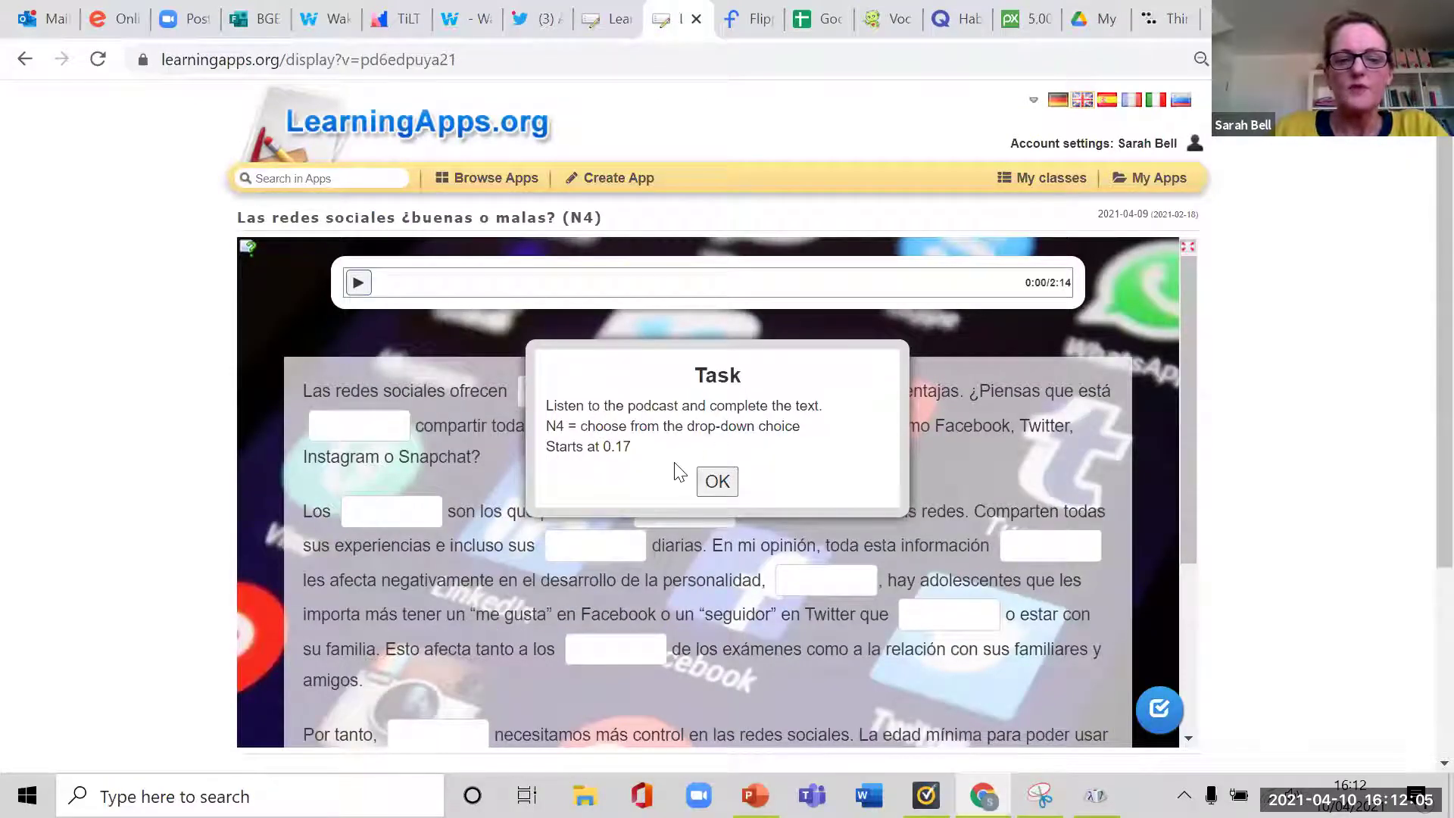
pyautogui.scroll(-1, 684, 463)
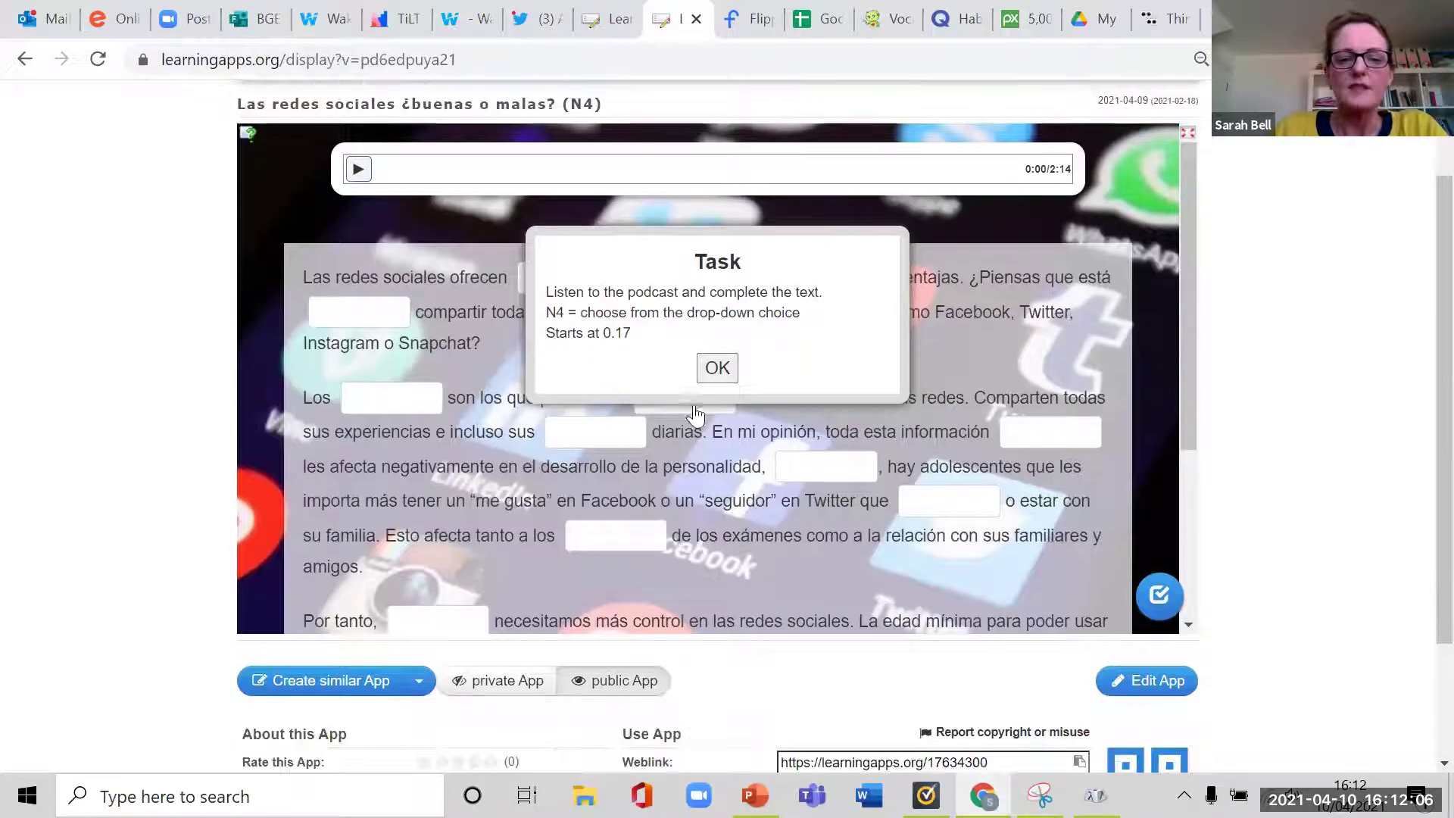
pyautogui.click(717, 368)
# Look through the N4 cloze text and fill its first gap with "muchas".
pyautogui.scroll(-3, 550, 479)
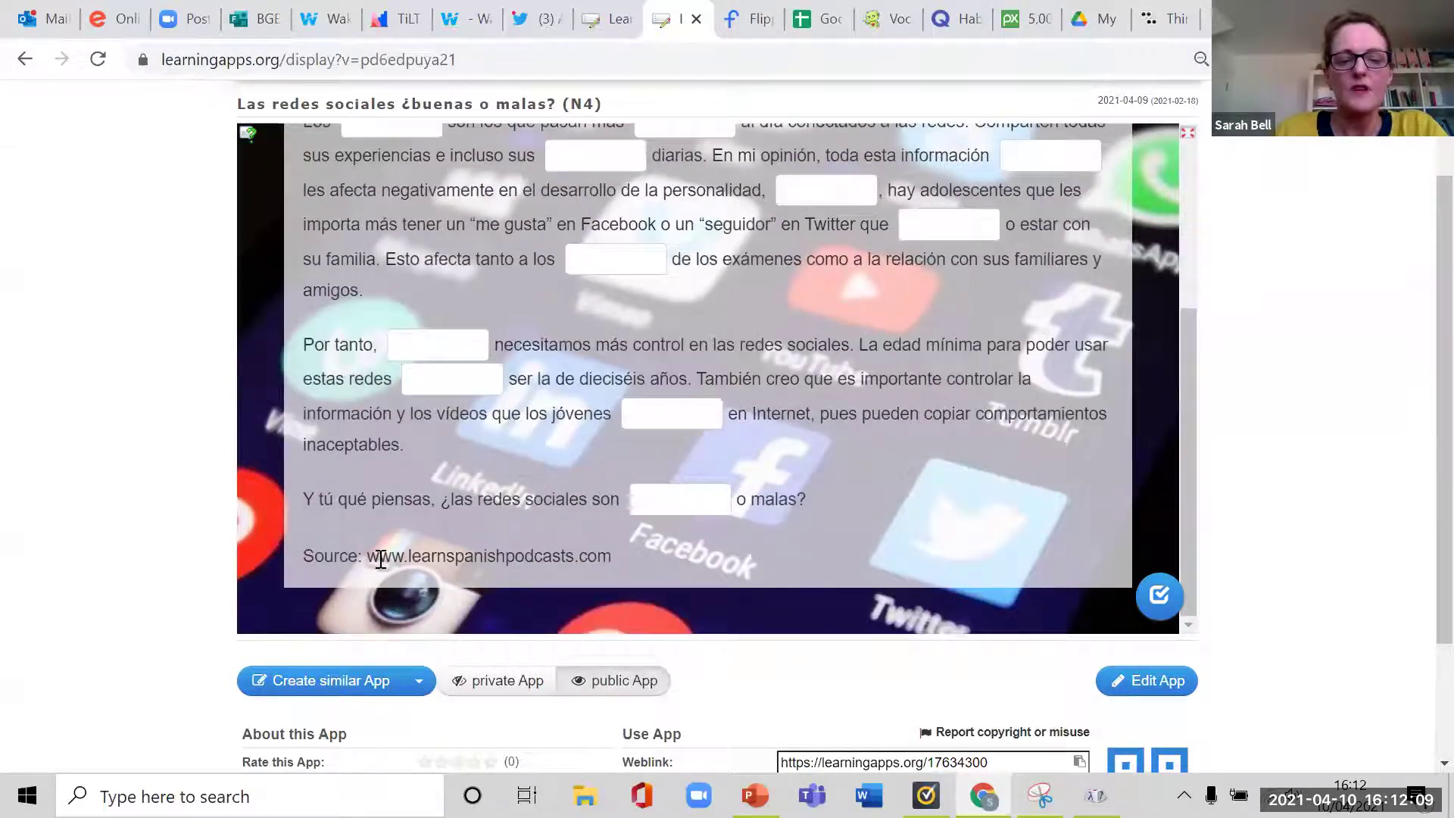
pyautogui.moveTo(1188, 462); pyautogui.dragTo(1193, 269)
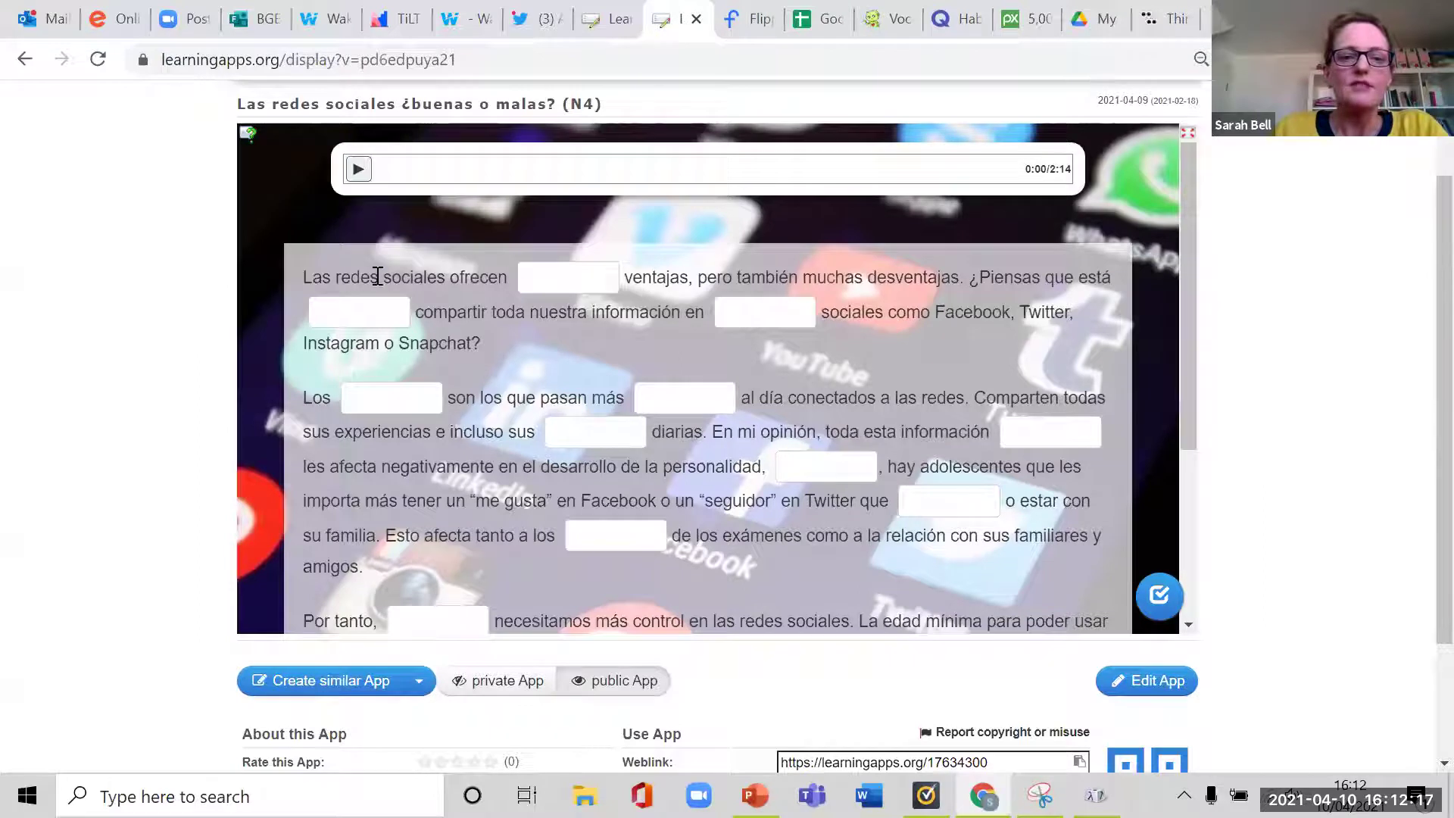
pyautogui.click(562, 280)
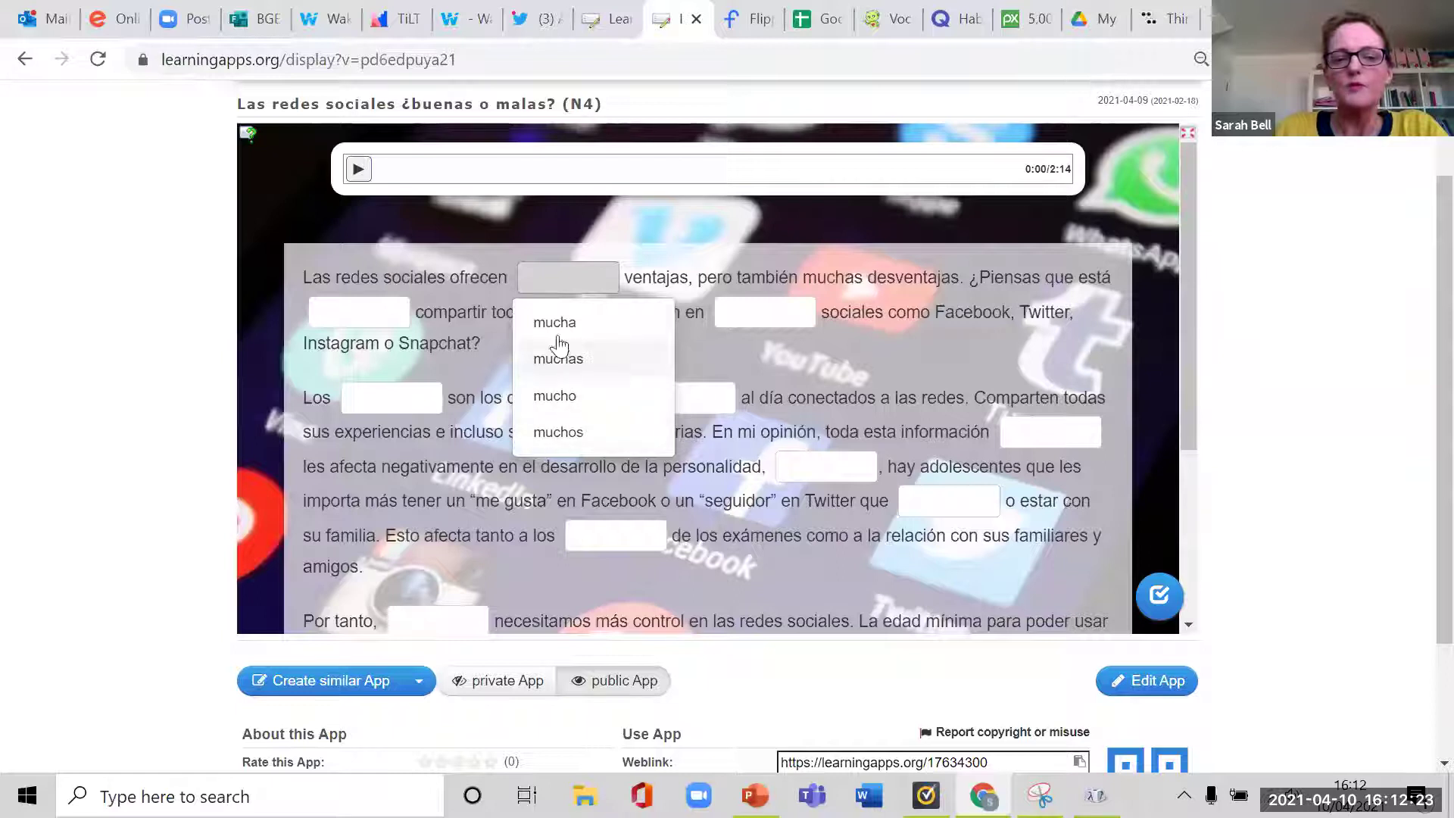
pyautogui.click(560, 361)
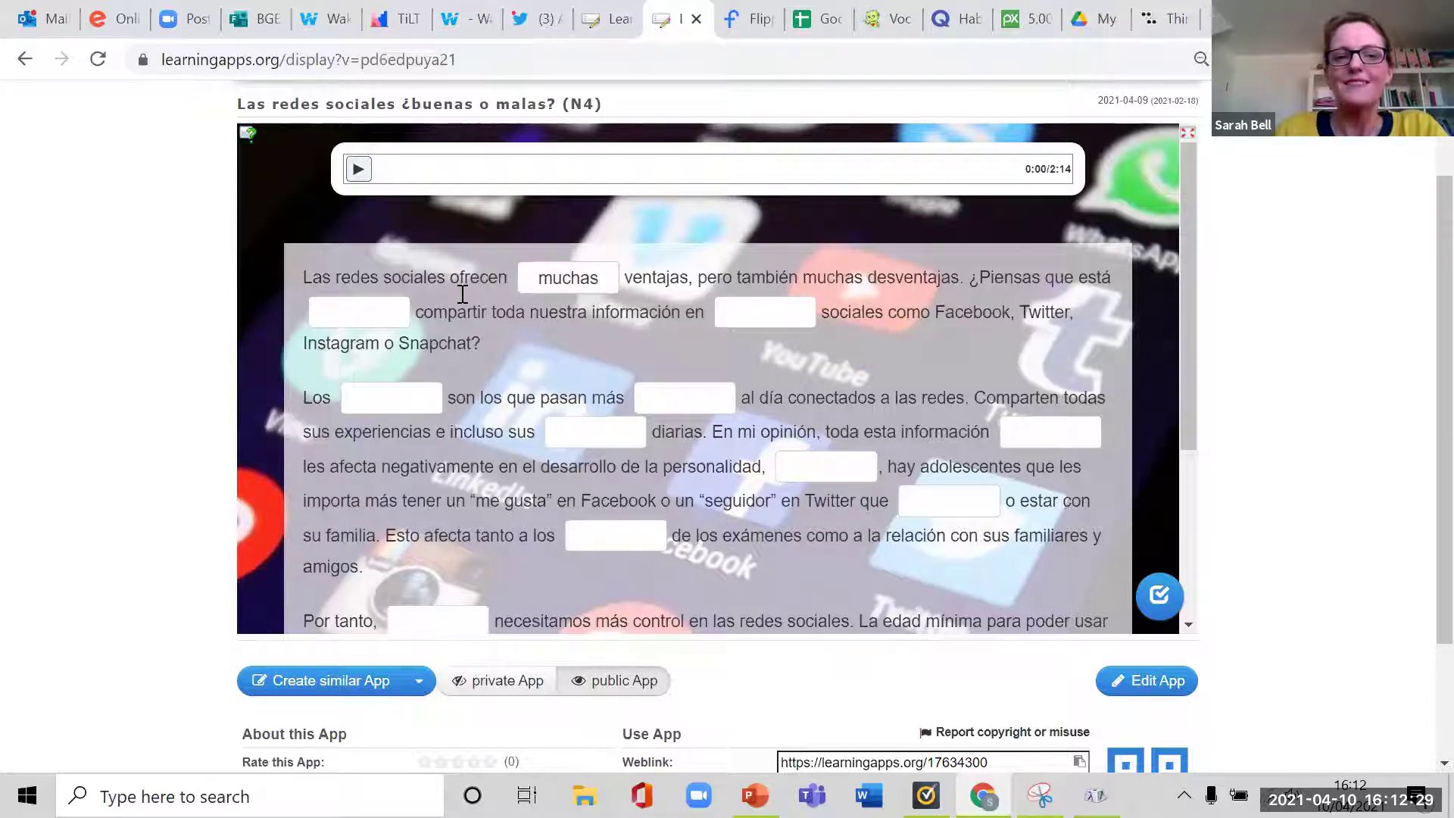
# Go back to the folder, open the N5 version of "Las redes sociales ¿buenas o malas?" and dismiss its task message.
pyautogui.scroll(2, 535, 316)
pyautogui.click(25, 59)
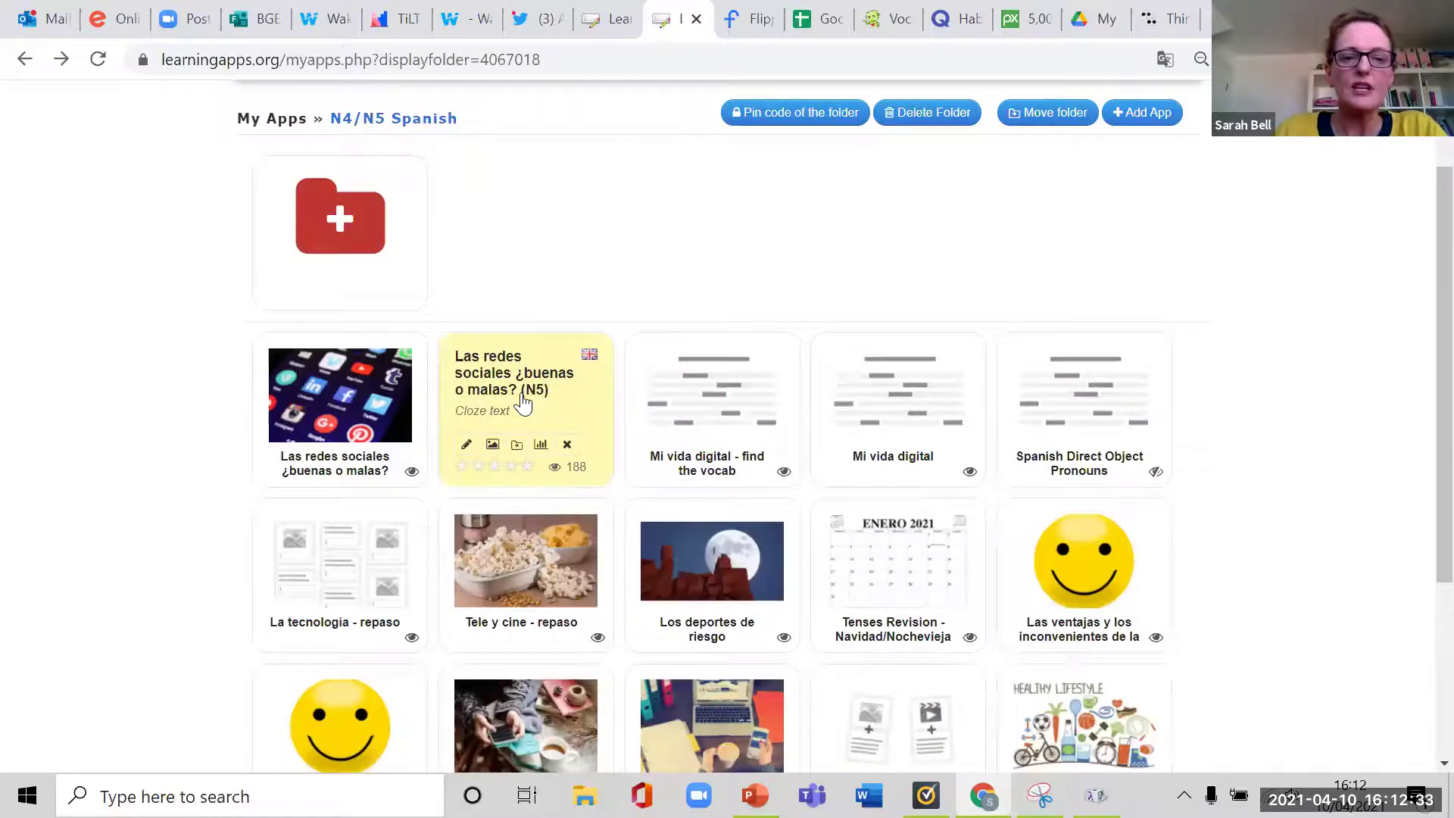
pyautogui.click(518, 413)
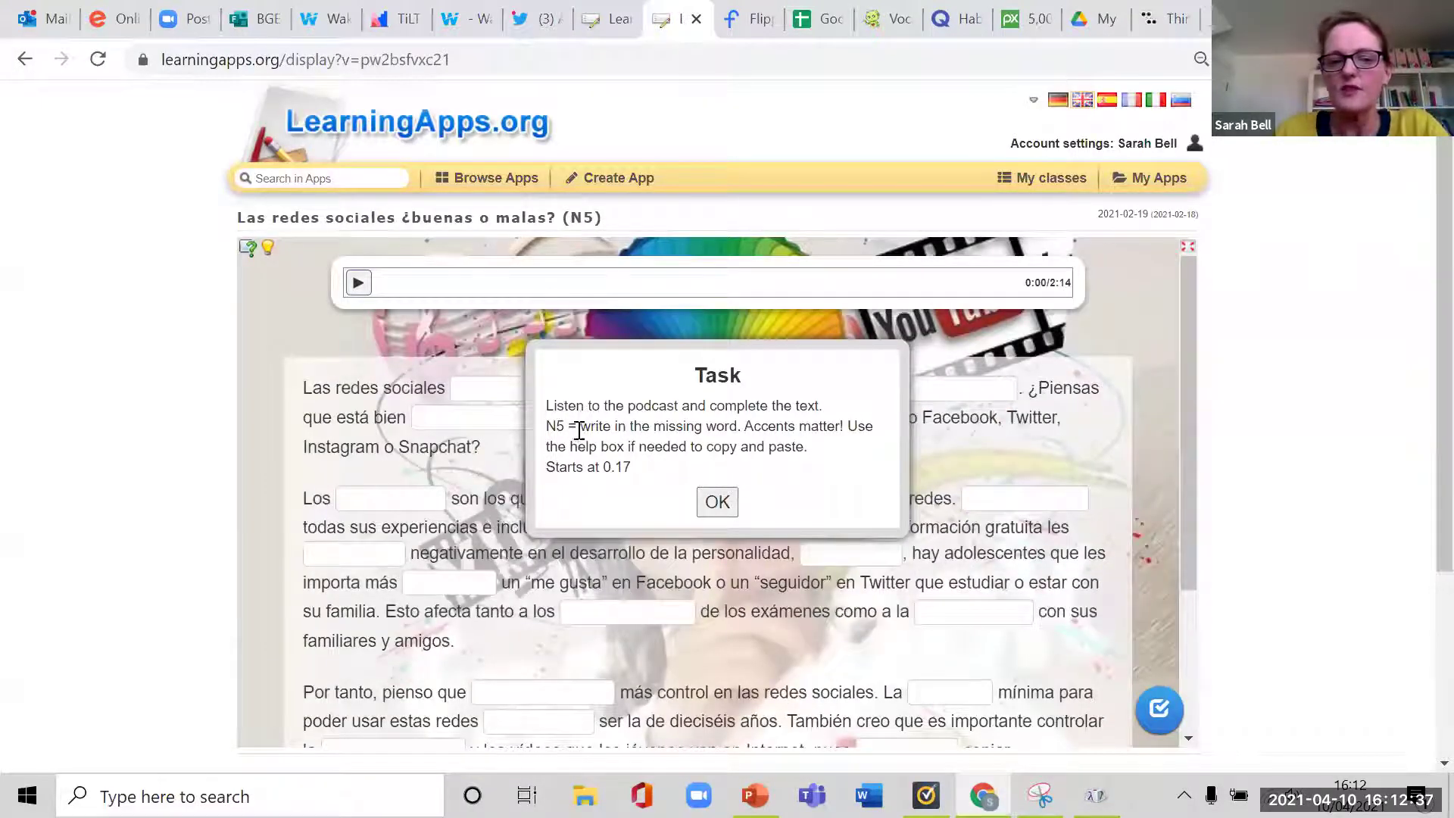
pyautogui.click(712, 500)
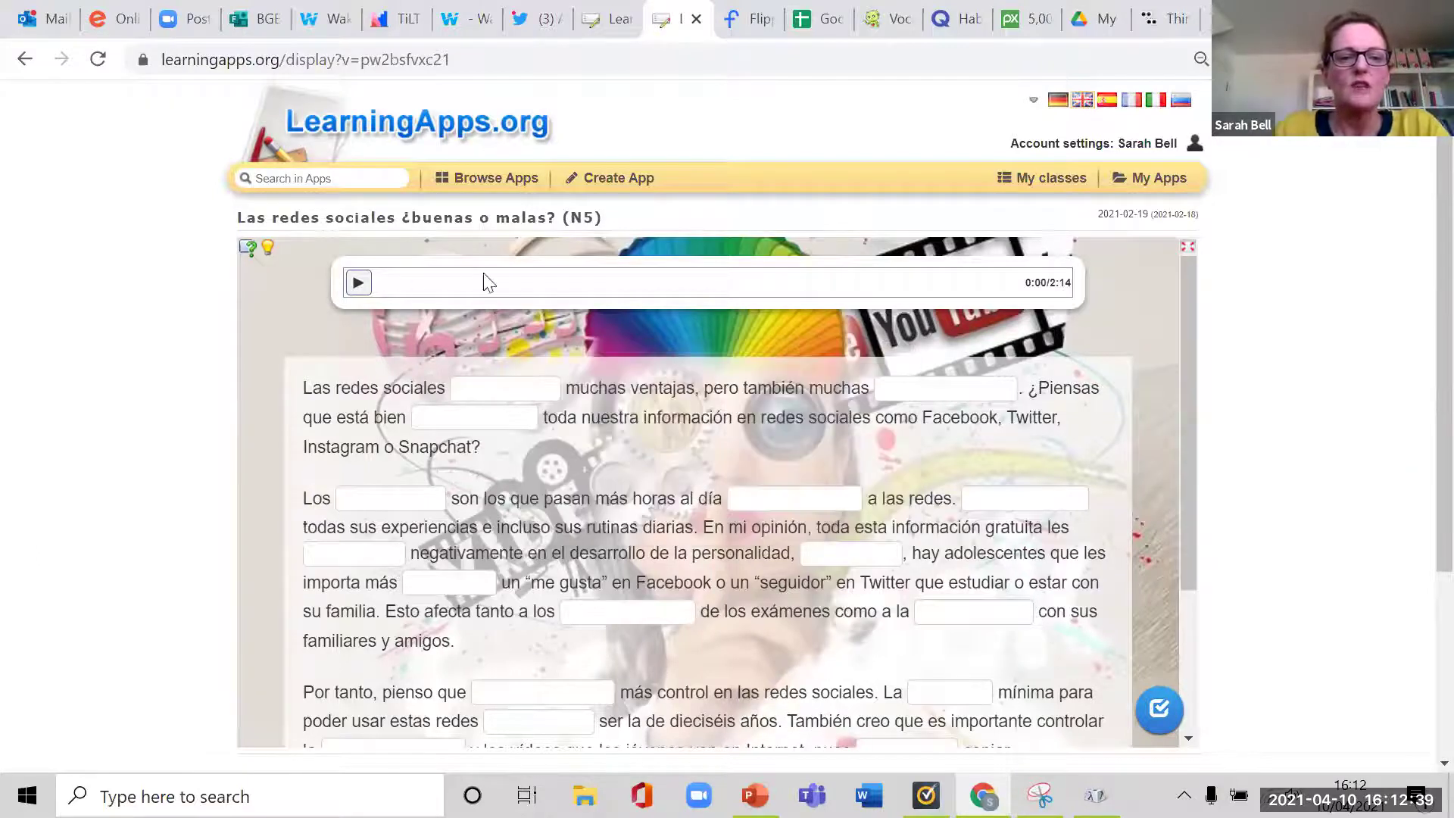
pyautogui.scroll(-3, 559, 396)
pyautogui.scroll(3, 559, 398)
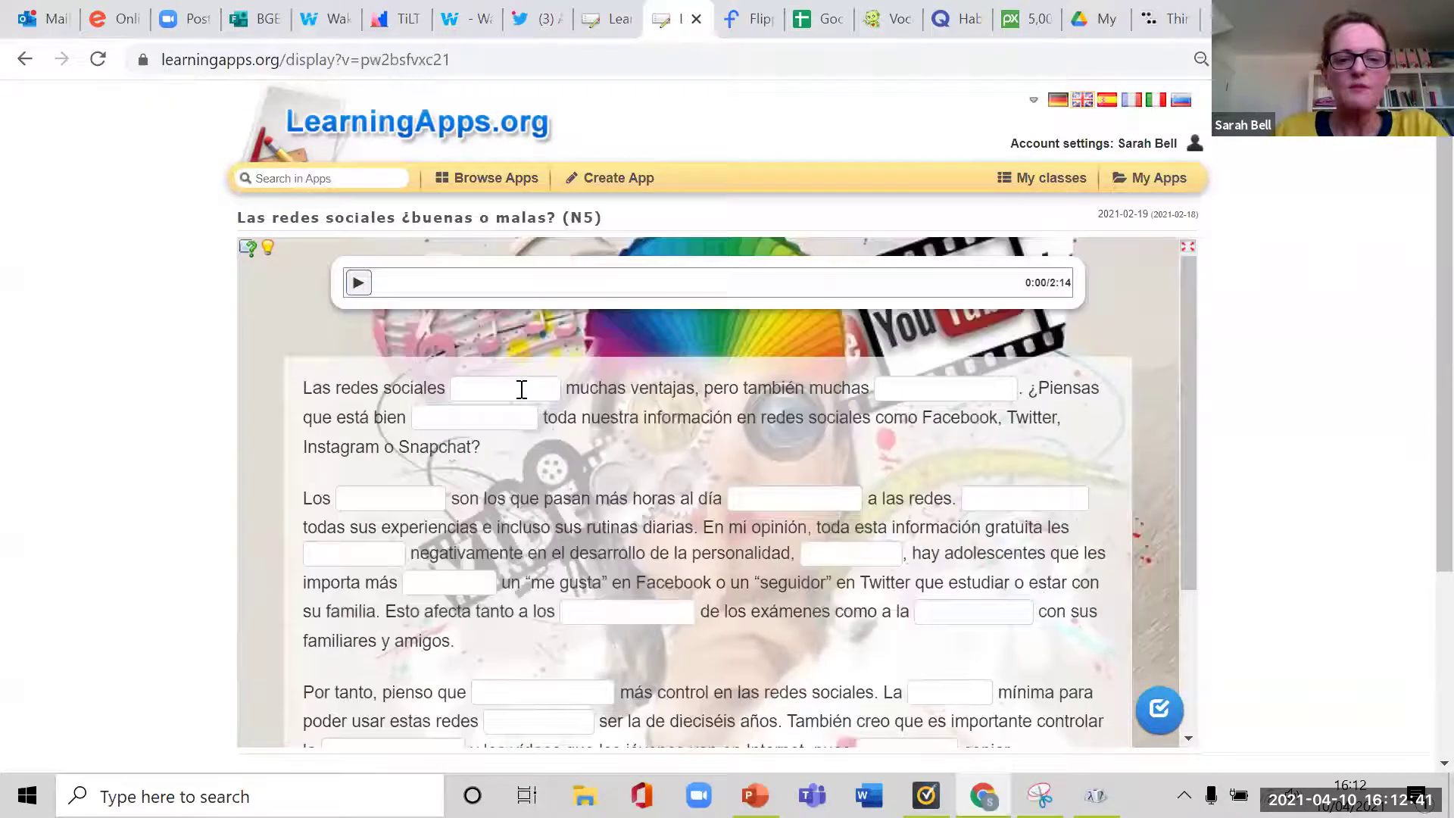
# View the N5 exercise's help box with the accented characters and its task instructions, closing each one.
pyautogui.click(494, 387)
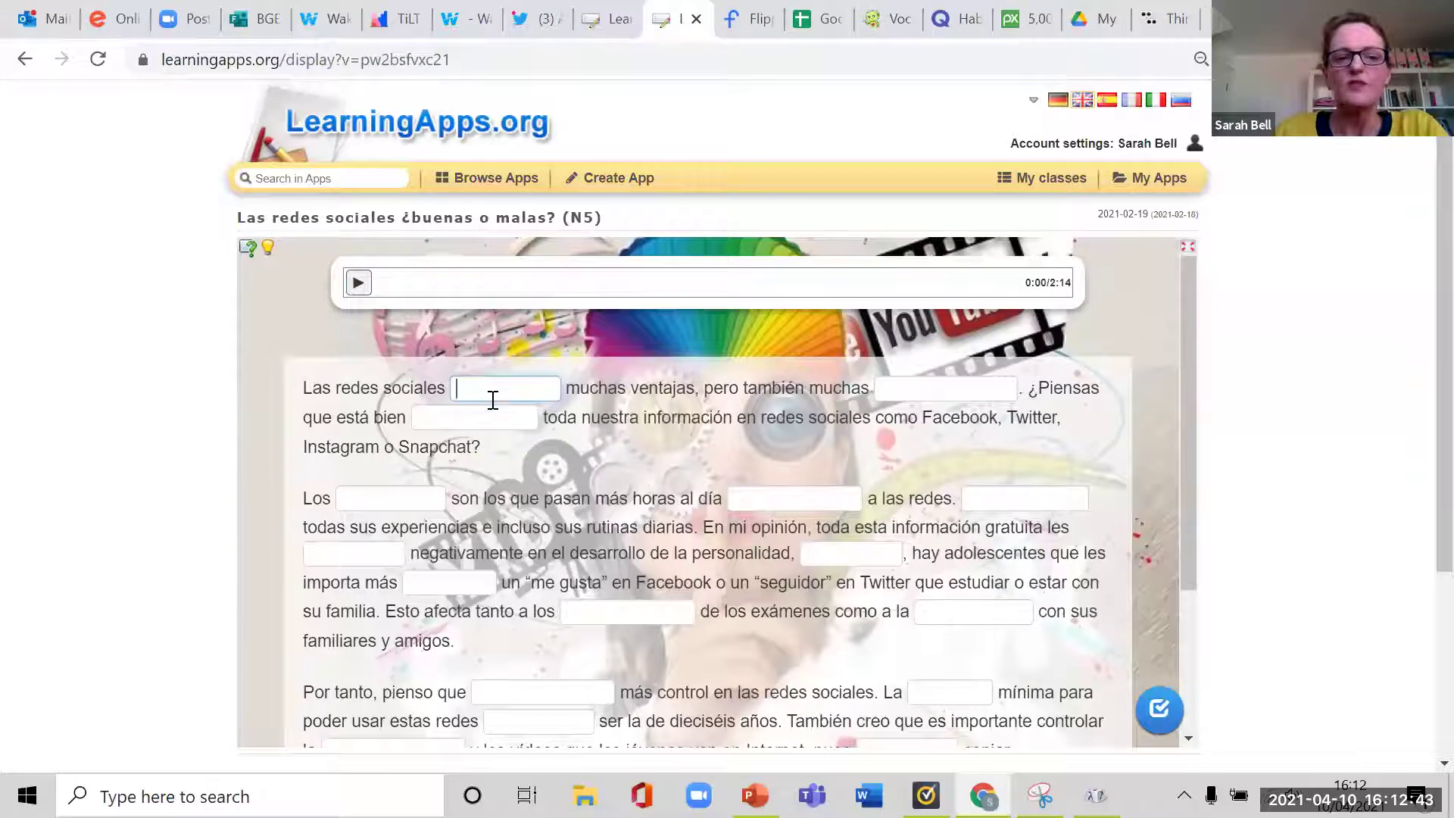
pyautogui.click(267, 248)
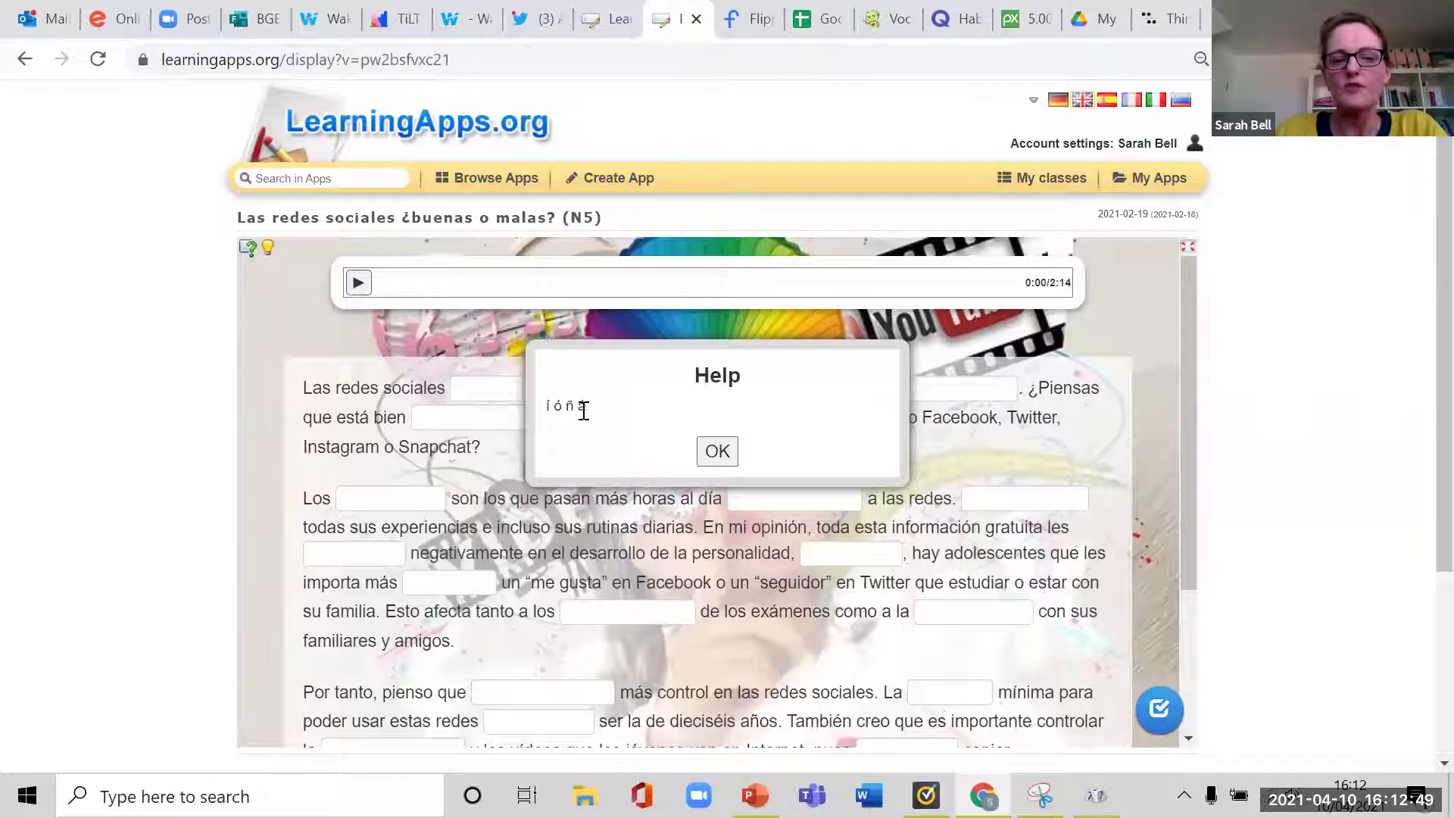
pyautogui.click(716, 452)
pyautogui.click(491, 387)
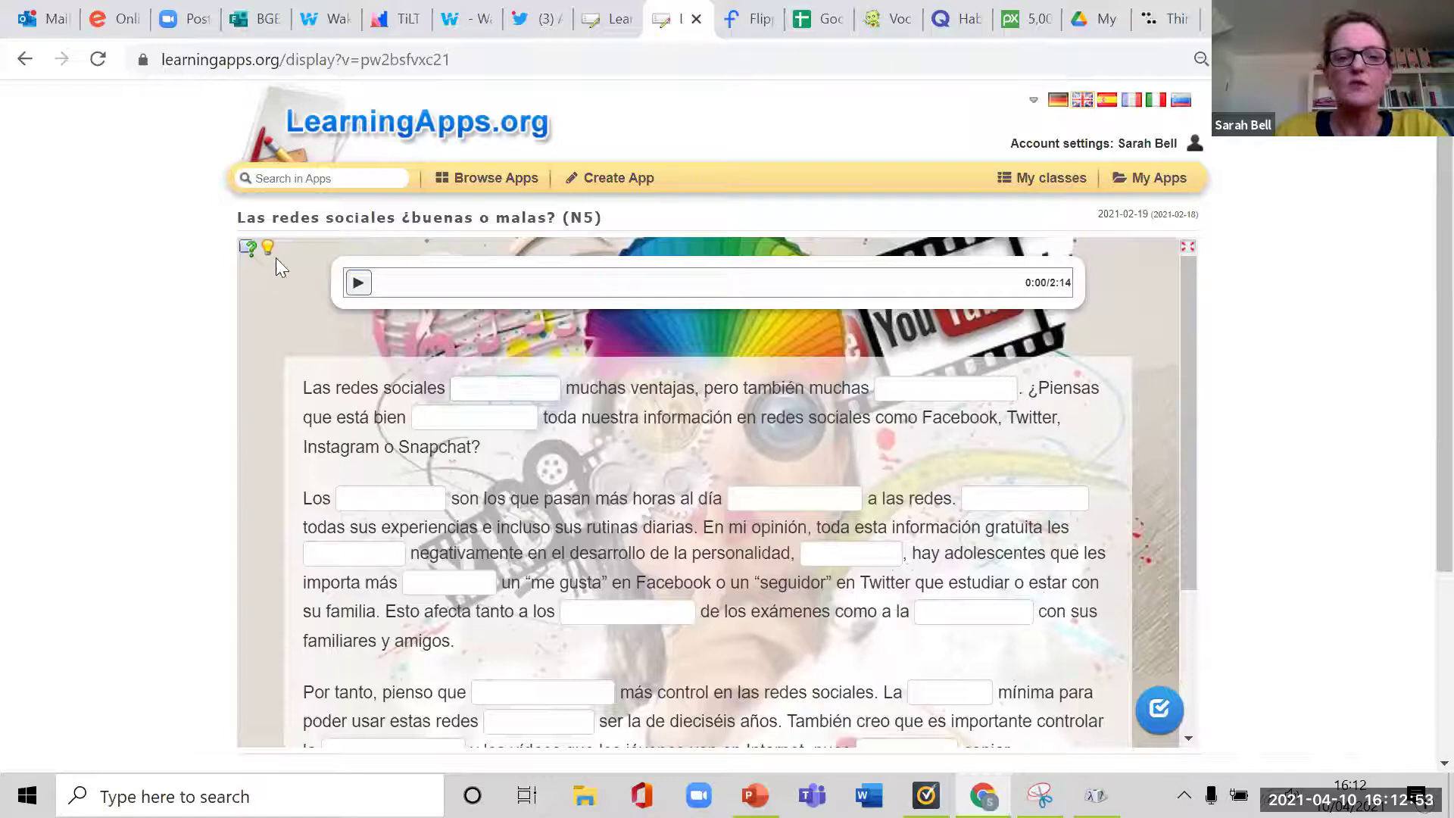
pyautogui.click(249, 249)
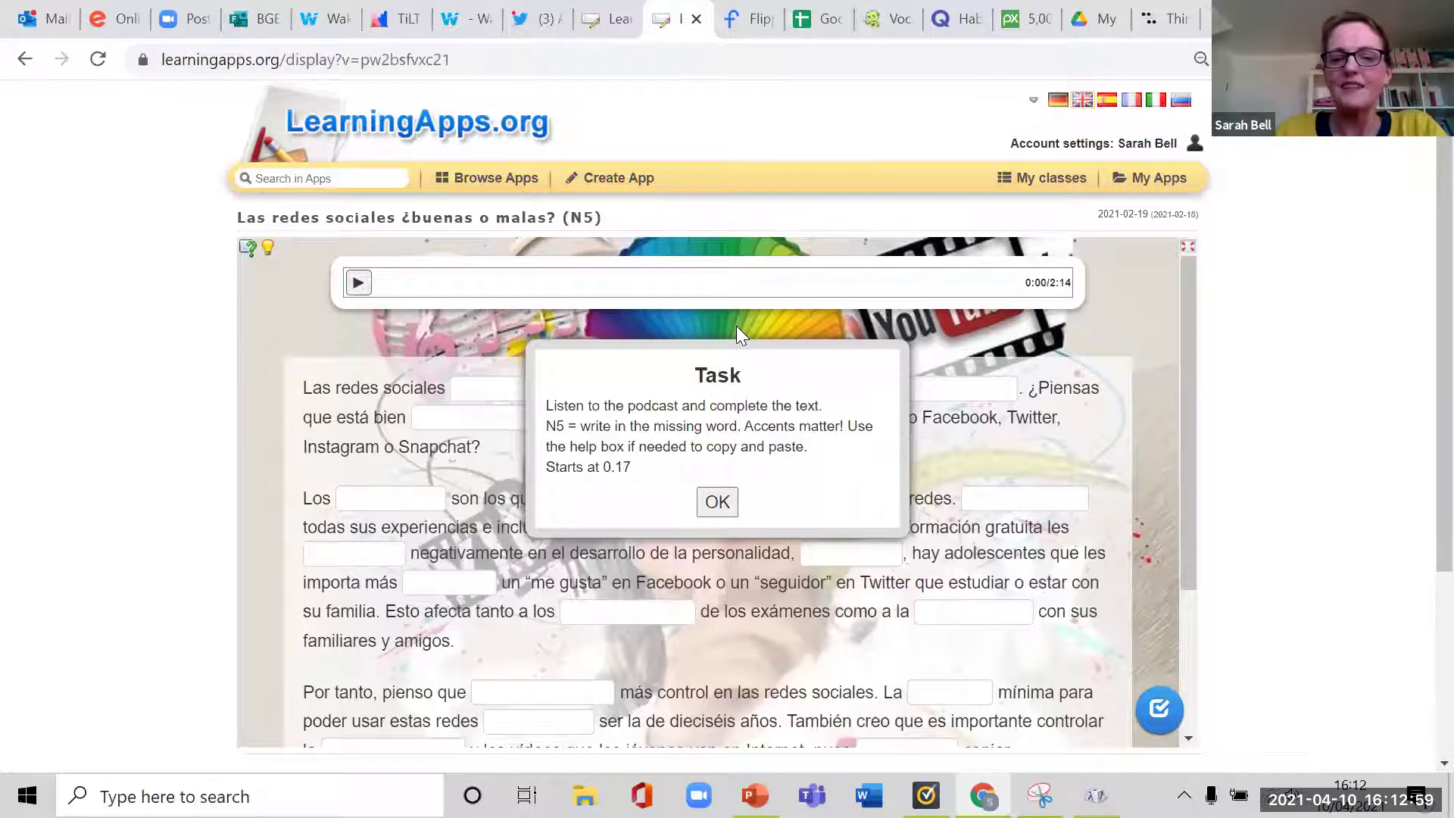
pyautogui.click(717, 502)
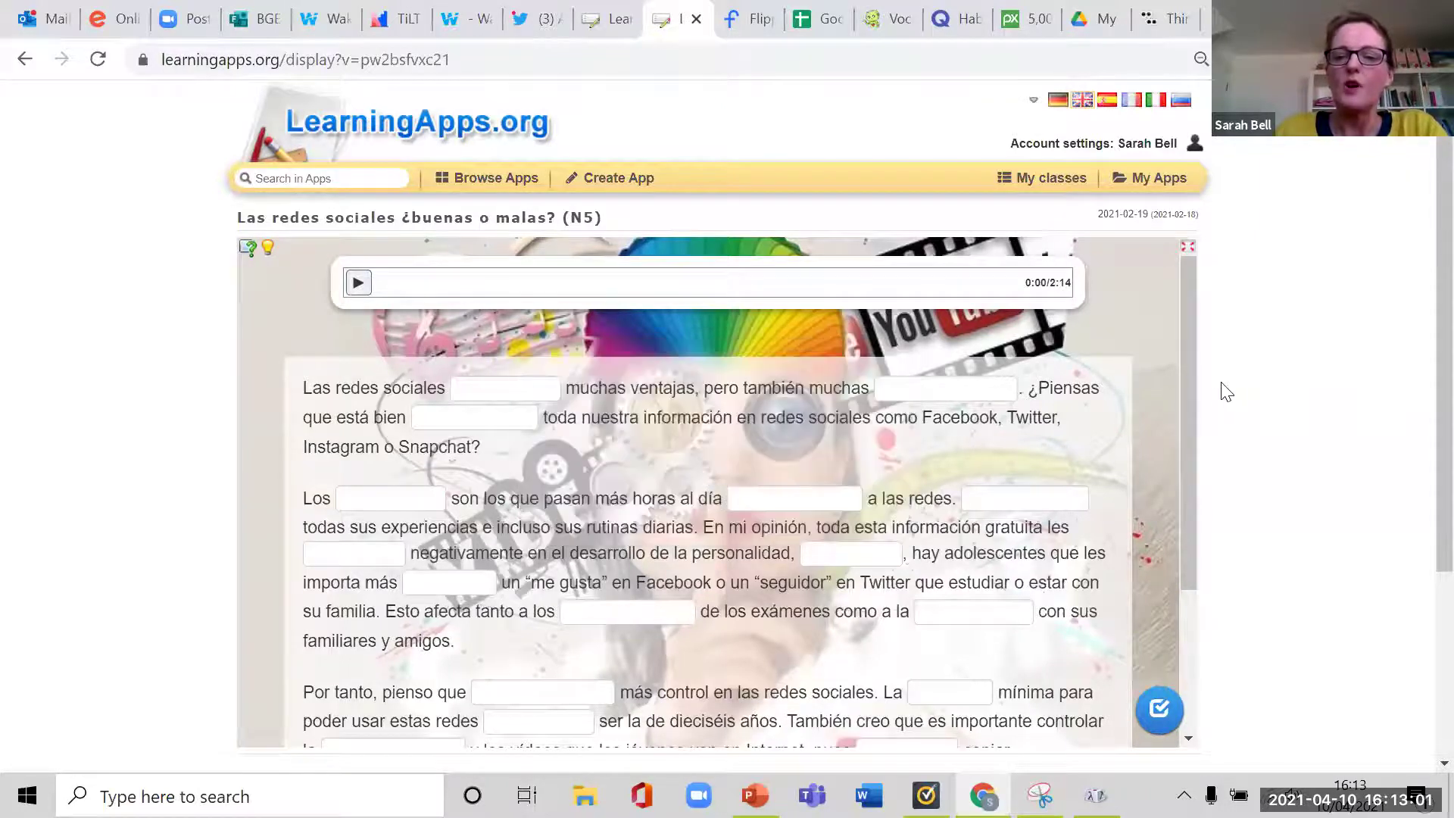
# Fill the first gap of the N5 text with "ofrecen" and check the answers.
pyautogui.moveTo(1191, 374); pyautogui.dragTo(1191, 413)
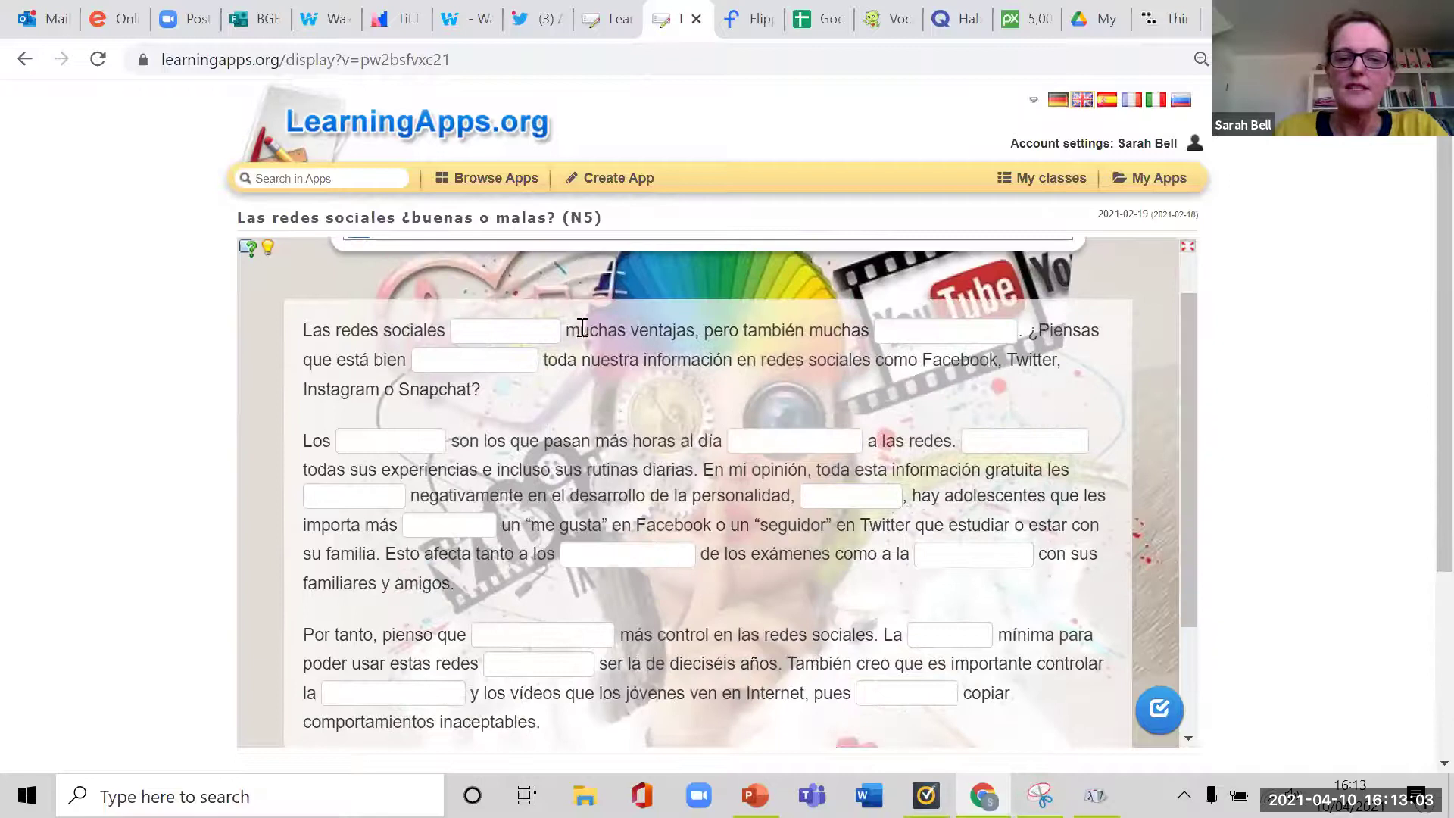
pyautogui.click(508, 331)
pyautogui.write('ofrecen')
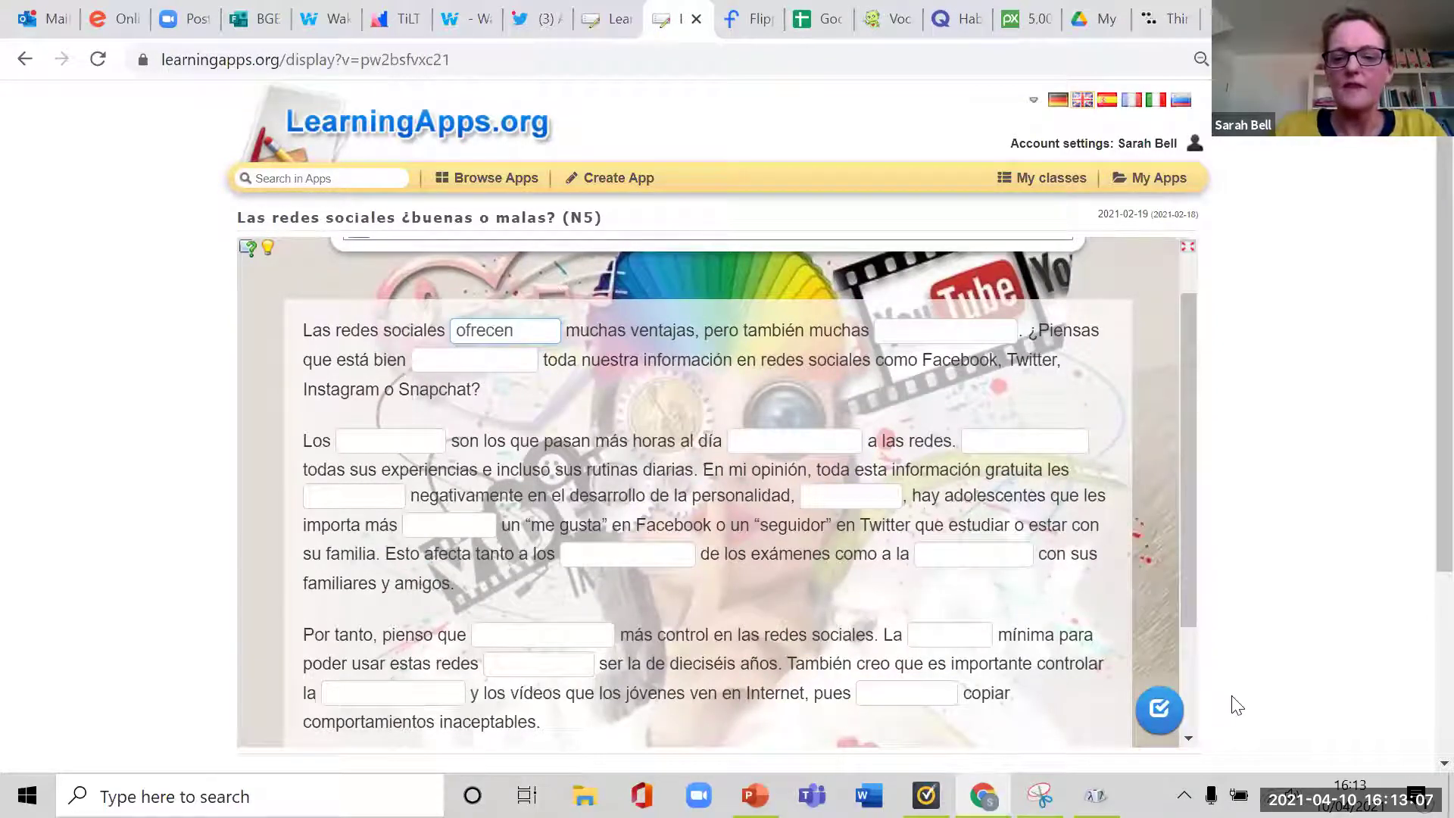
pyautogui.click(1159, 708)
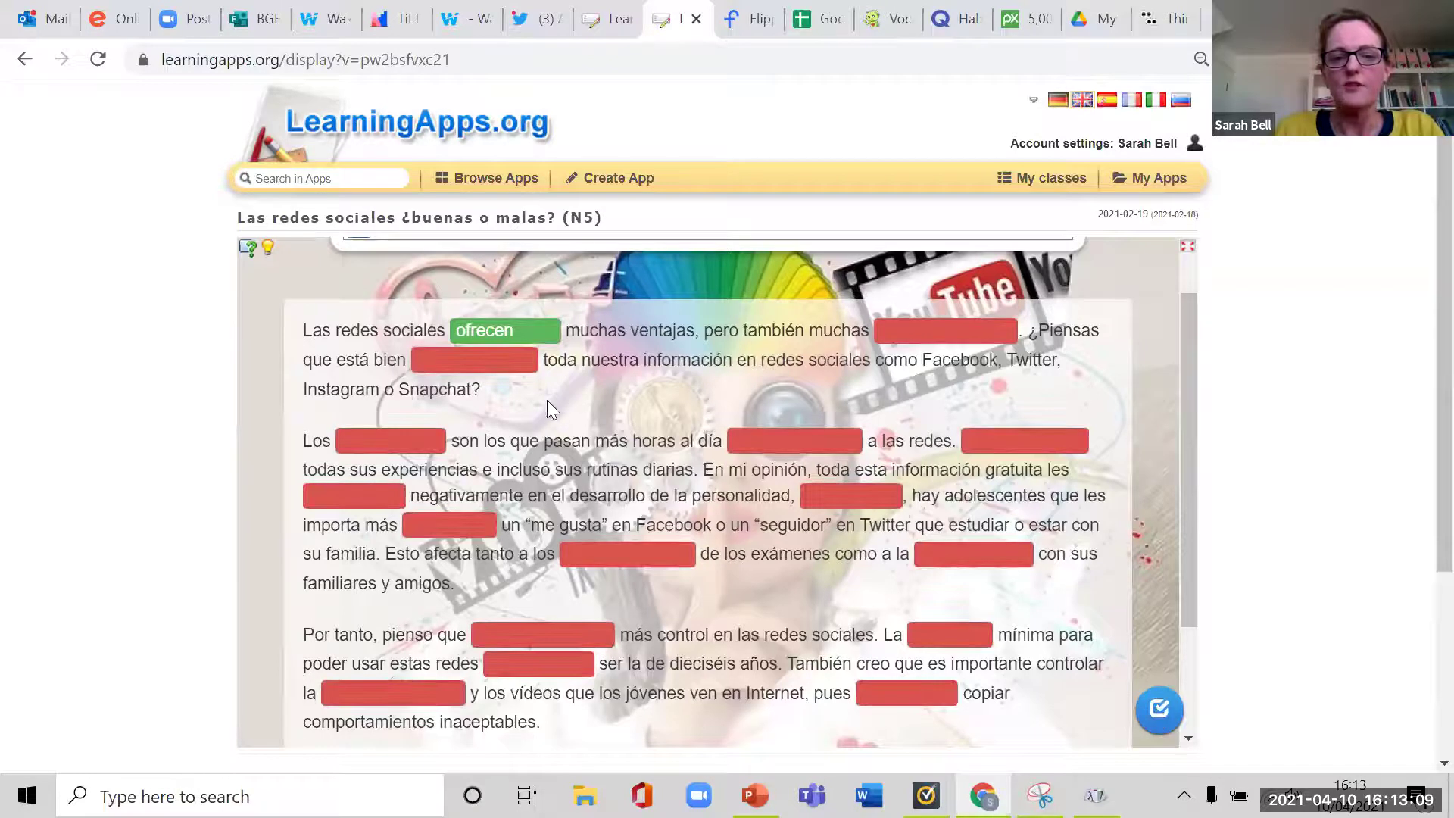
# Try "ofrecen." with a trailing full stop in the first gap, check the answers, and remove the full stop.
pyautogui.click(512, 334)
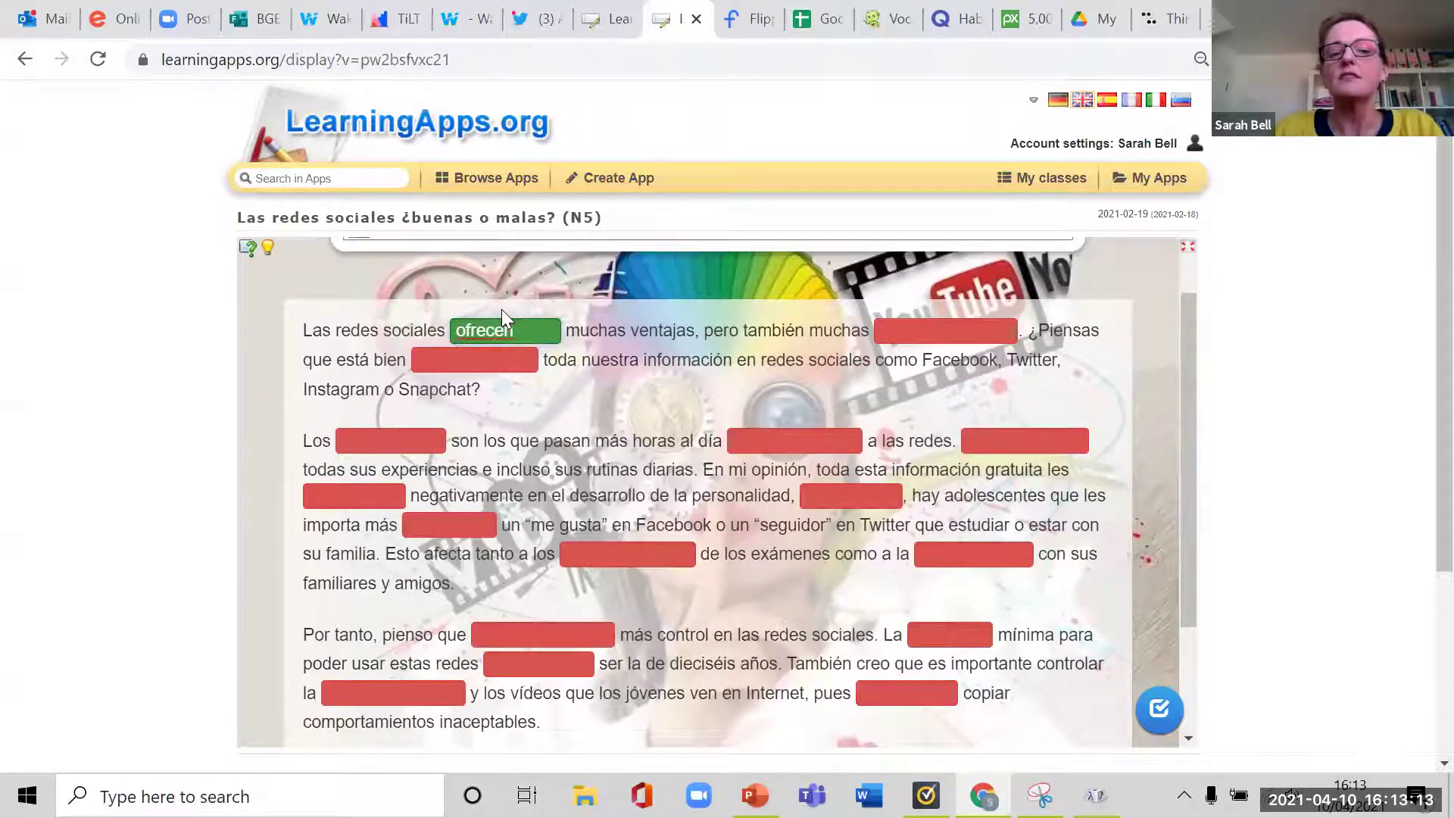
pyautogui.click(528, 324)
pyautogui.write('.')
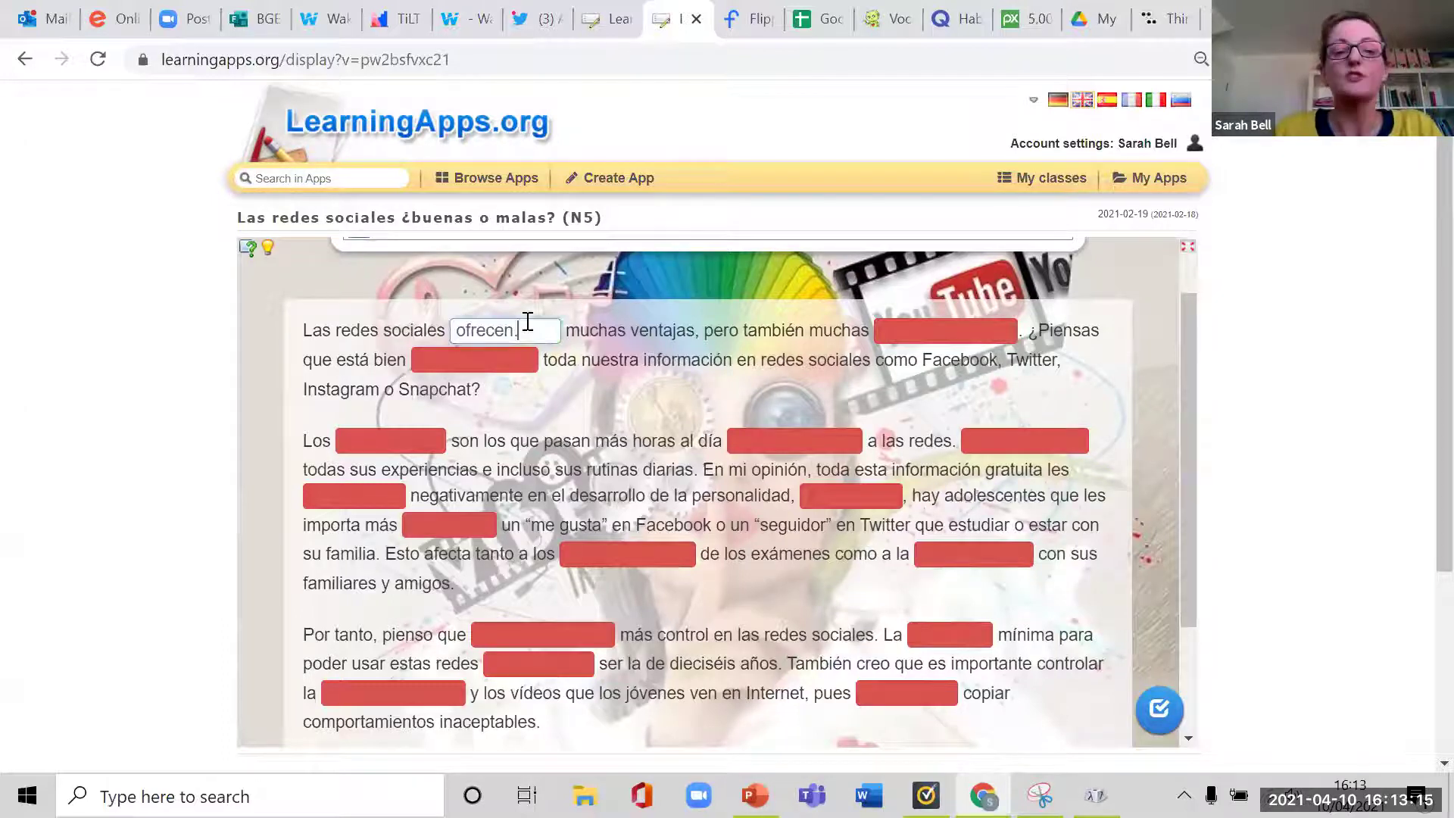
pyautogui.click(1173, 711)
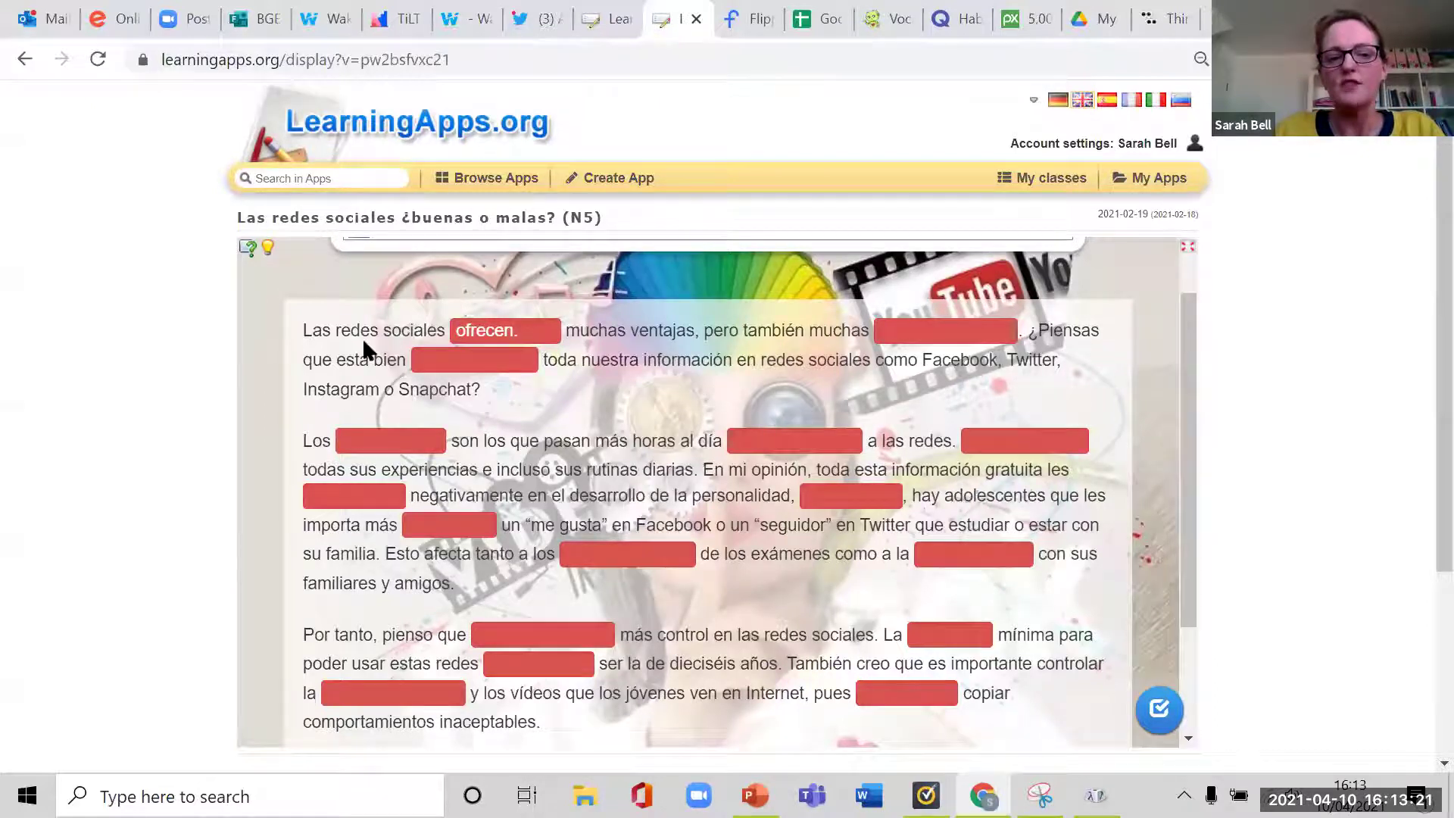
pyautogui.click(532, 336)
pyautogui.press('BackSpace')
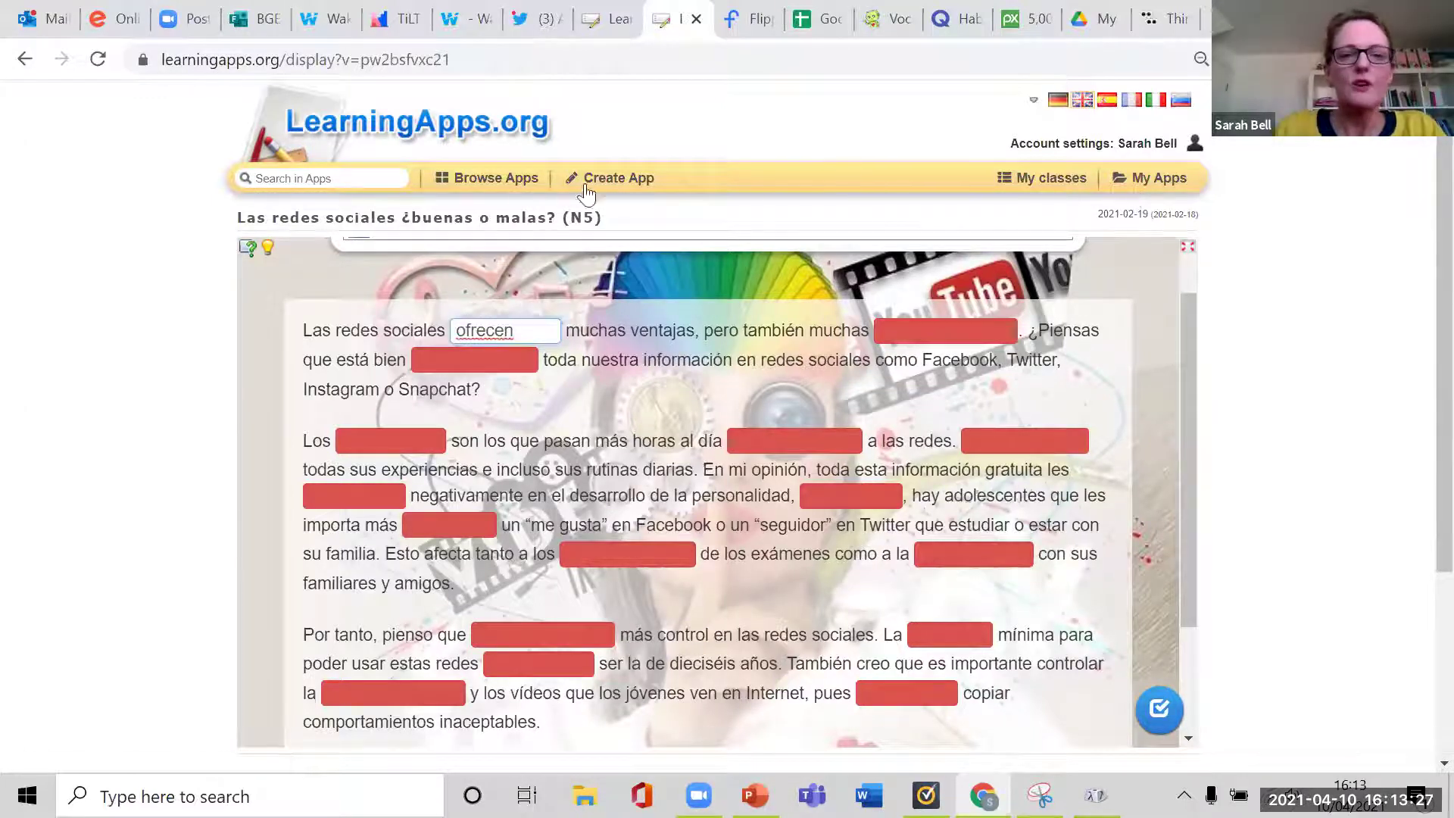
# Start creating a new app from the Cloze text template.
pyautogui.click(592, 185)
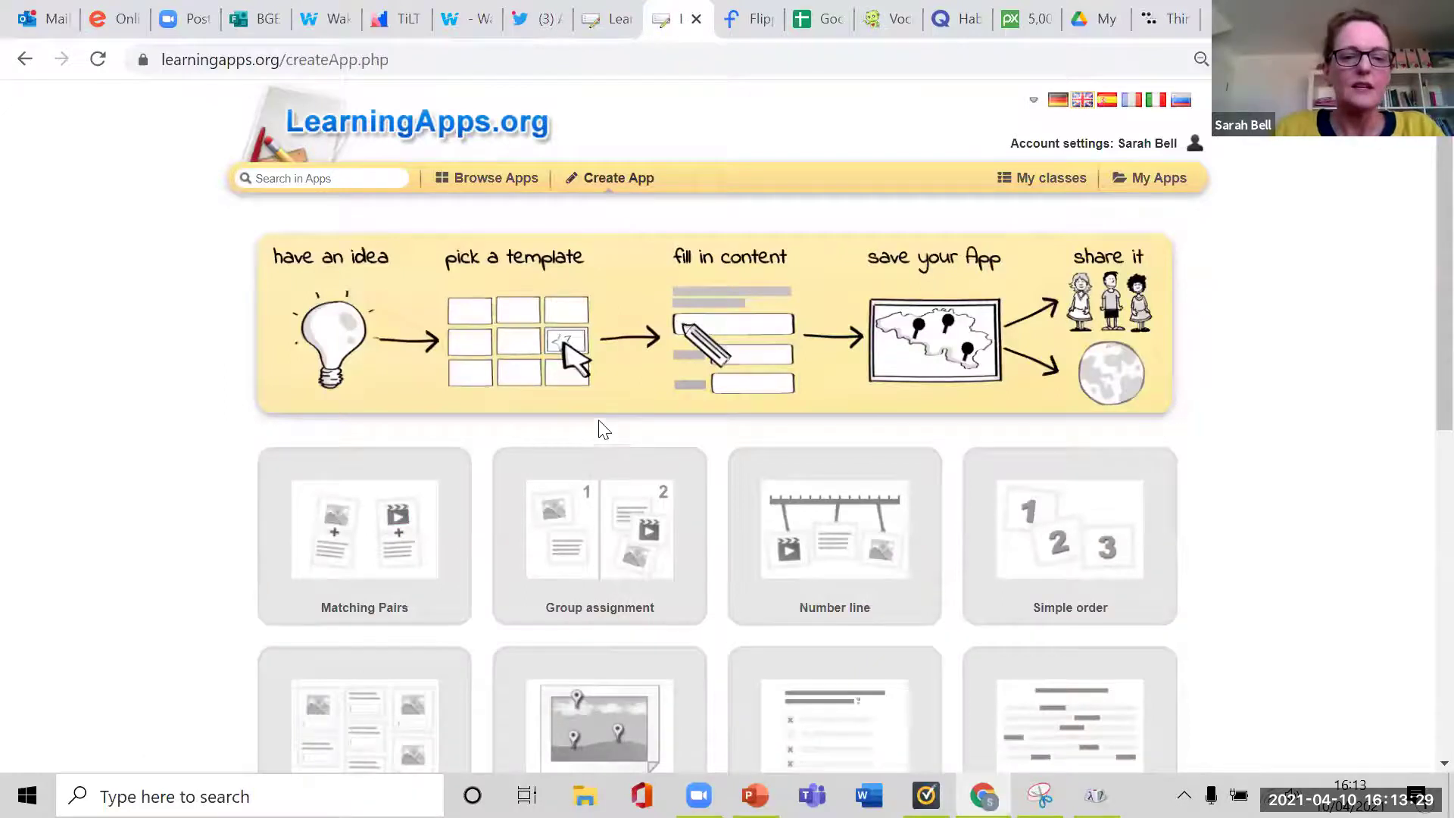
pyautogui.scroll(-6, 603, 429)
pyautogui.click(1012, 302)
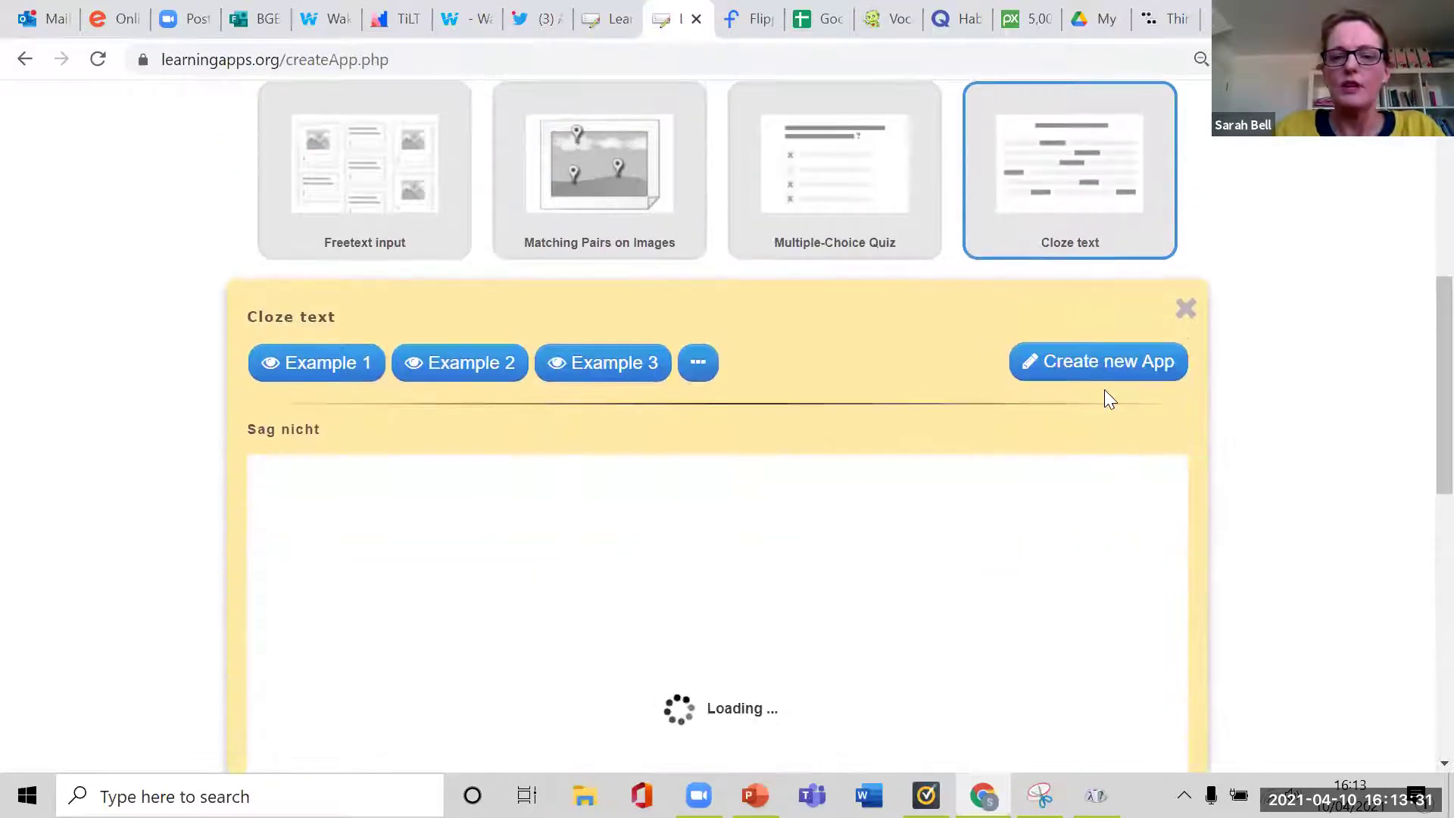
pyautogui.click(1086, 371)
# Title the app "Cloze sample" and enter "Complete the gaps" as its task description.
pyautogui.click(404, 277)
pyautogui.moveTo(406, 277); pyautogui.dragTo(231, 260)
pyautogui.write('close')
pyautogui.press('BackSpace')
pyautogui.press('BackSpace')
pyautogui.press('BackSpace')
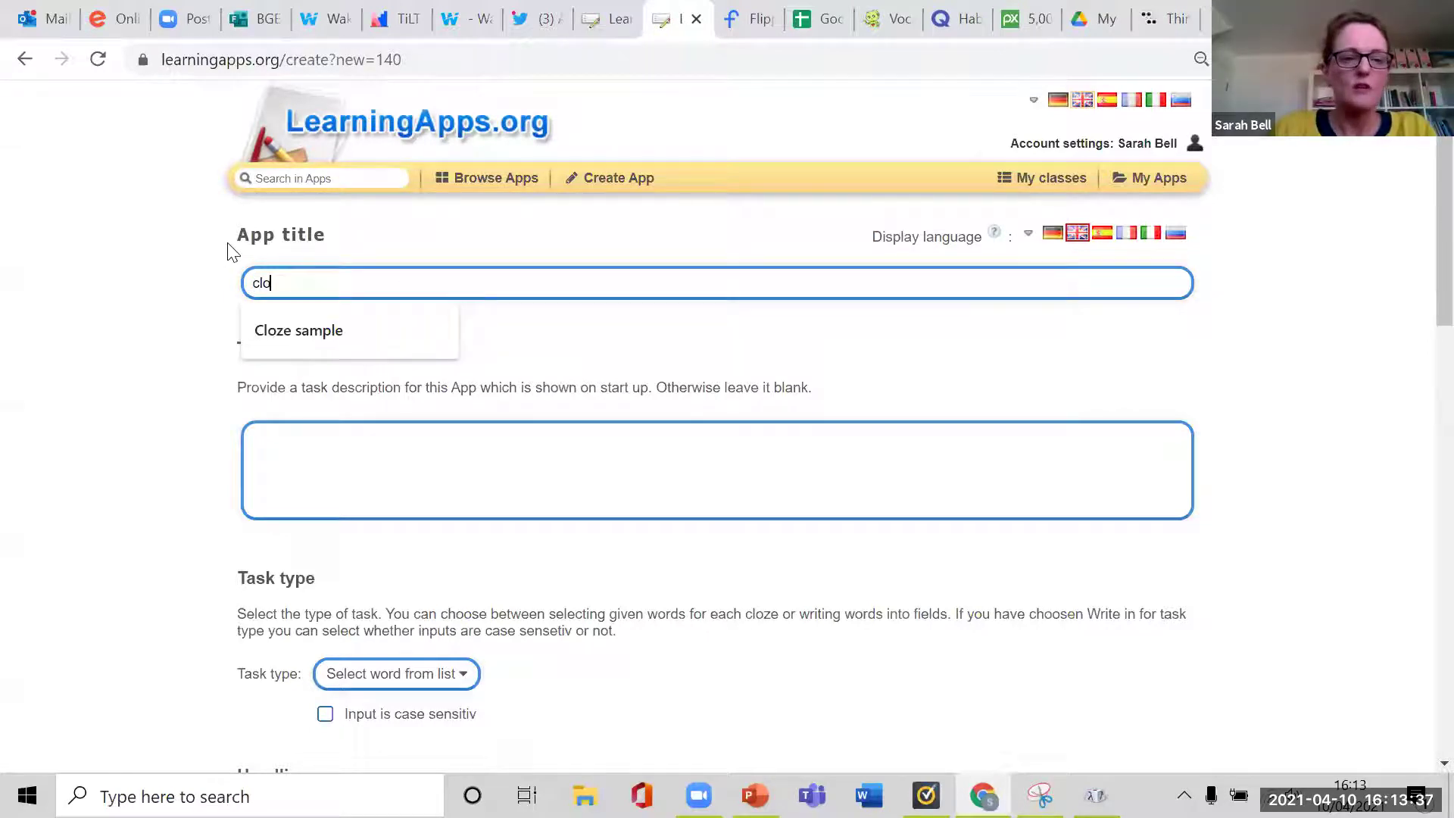
pyautogui.click(306, 331)
pyautogui.click(306, 462)
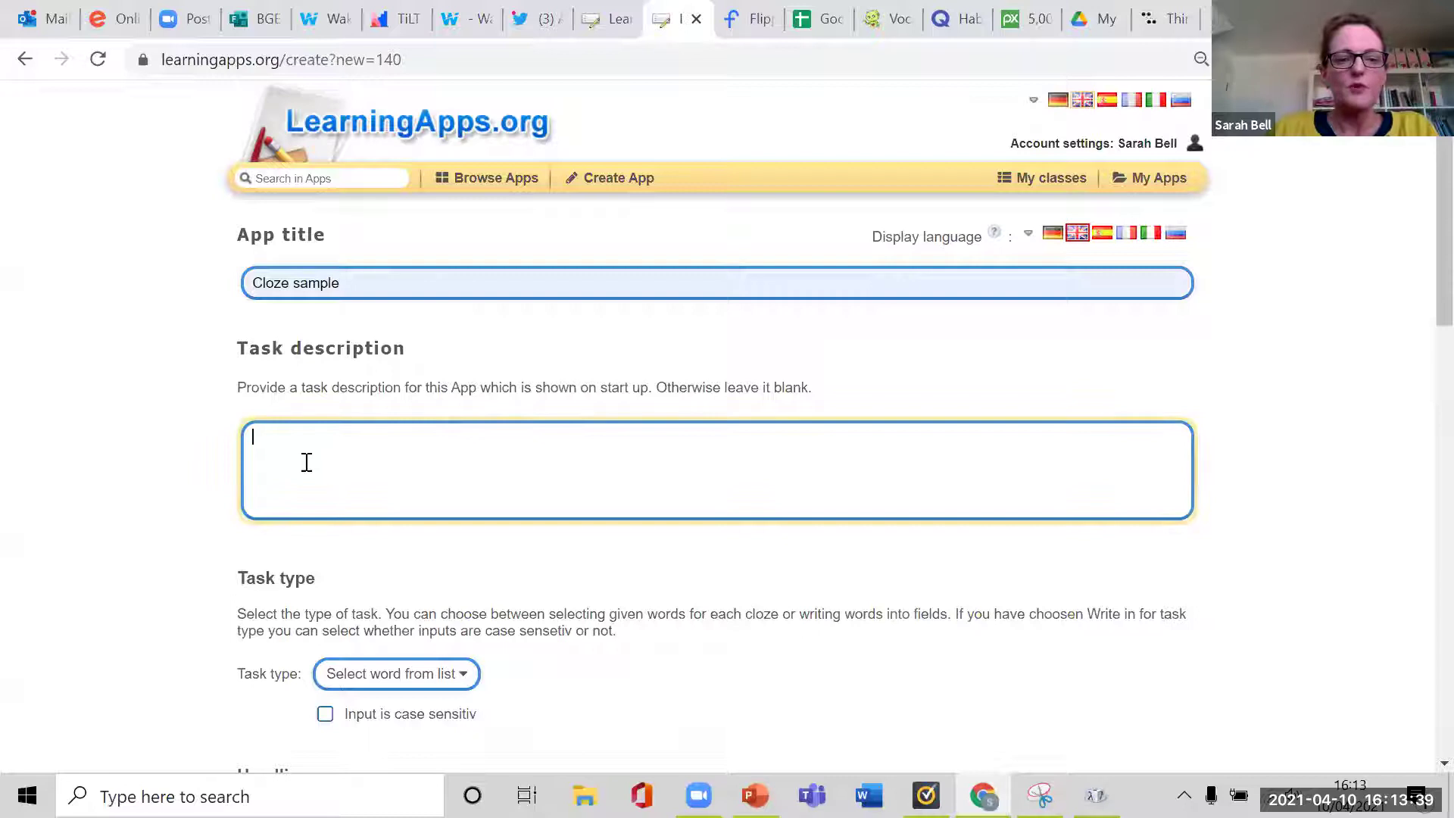
pyautogui.write('Compelte')
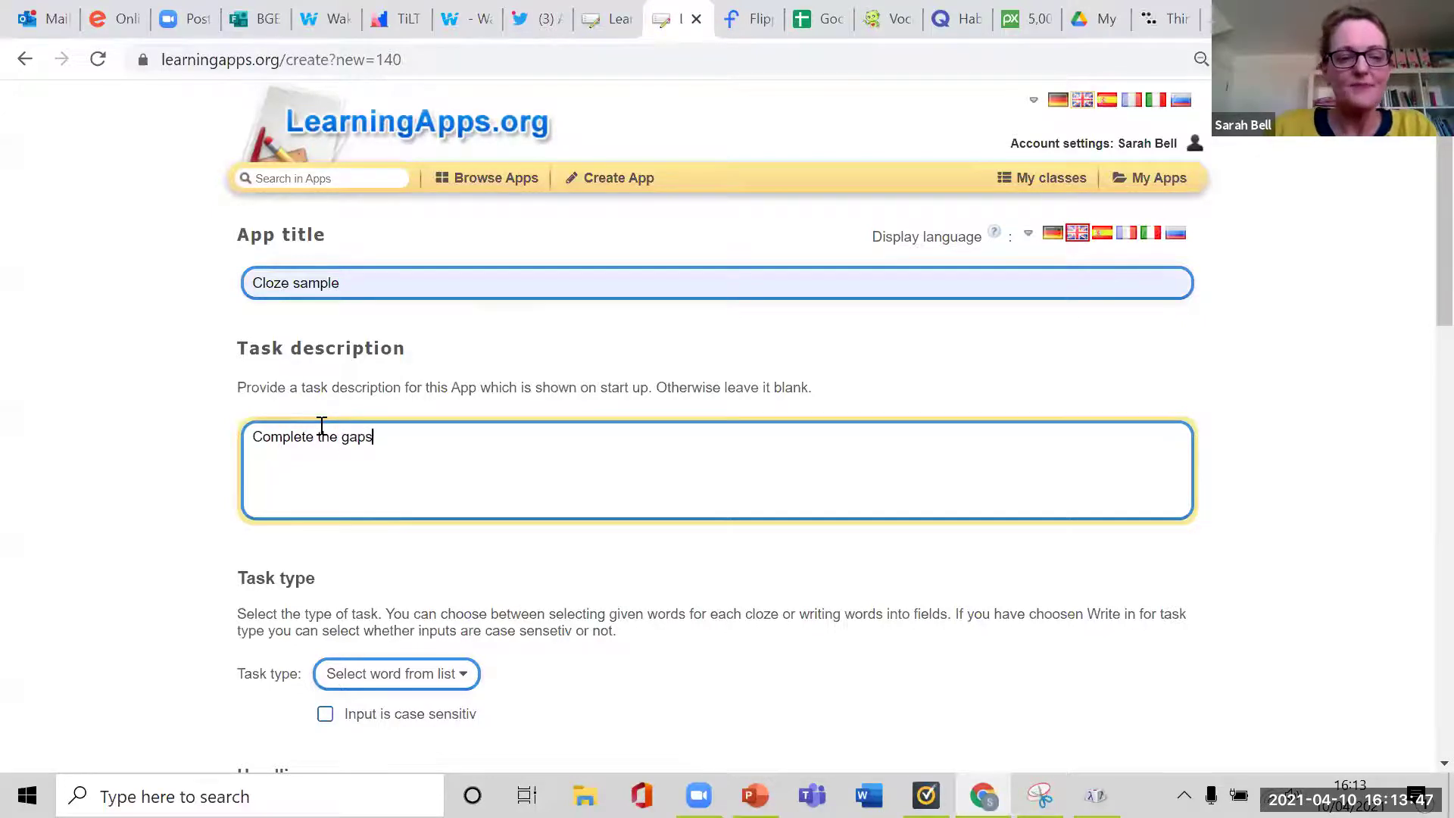
# Add text to Headline 1 reading "chateo con mis amigos todos los días", taking the accented i from Character Map.
pyautogui.scroll(-2, 383, 474)
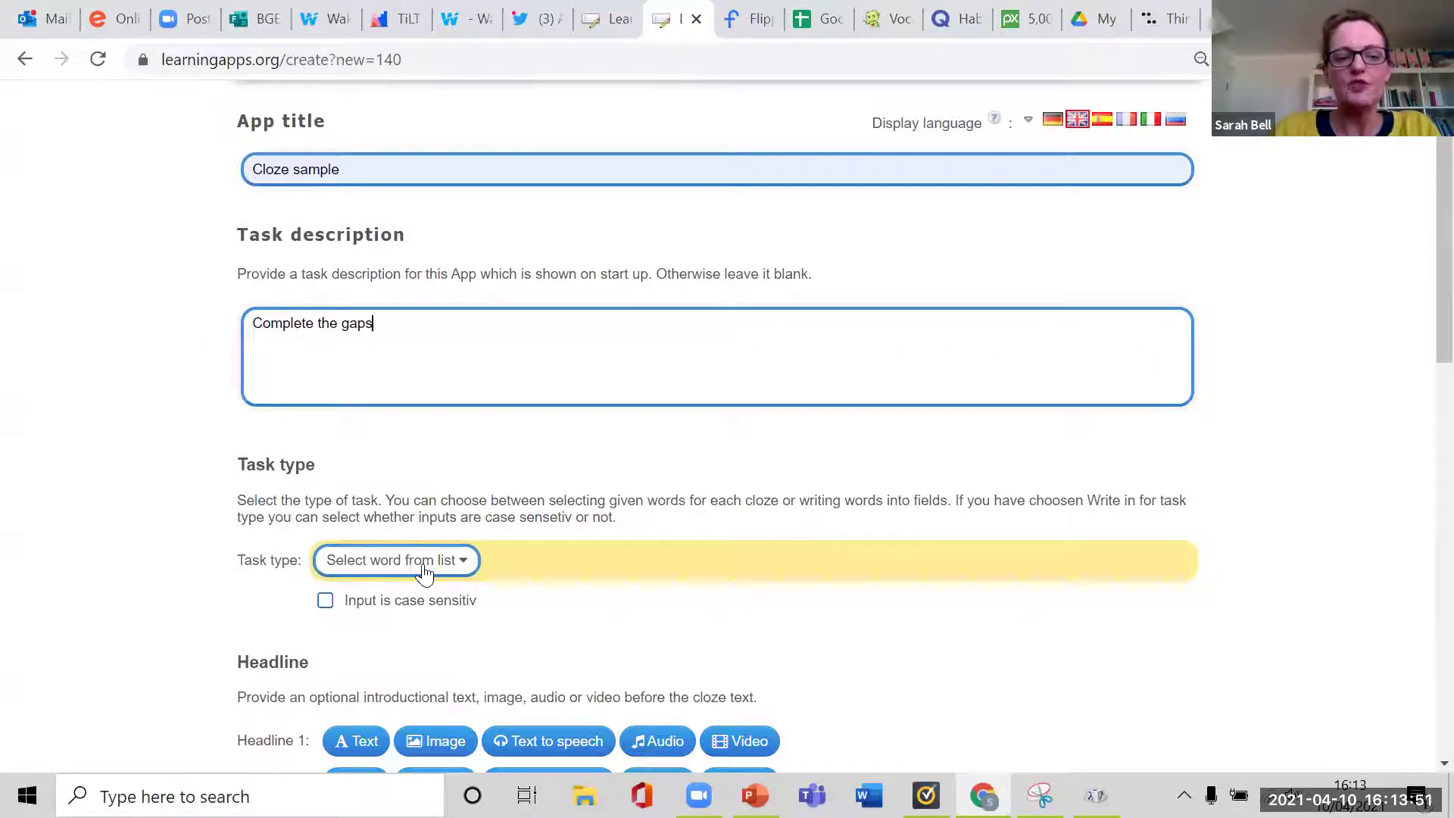
pyautogui.scroll(-3, 424, 573)
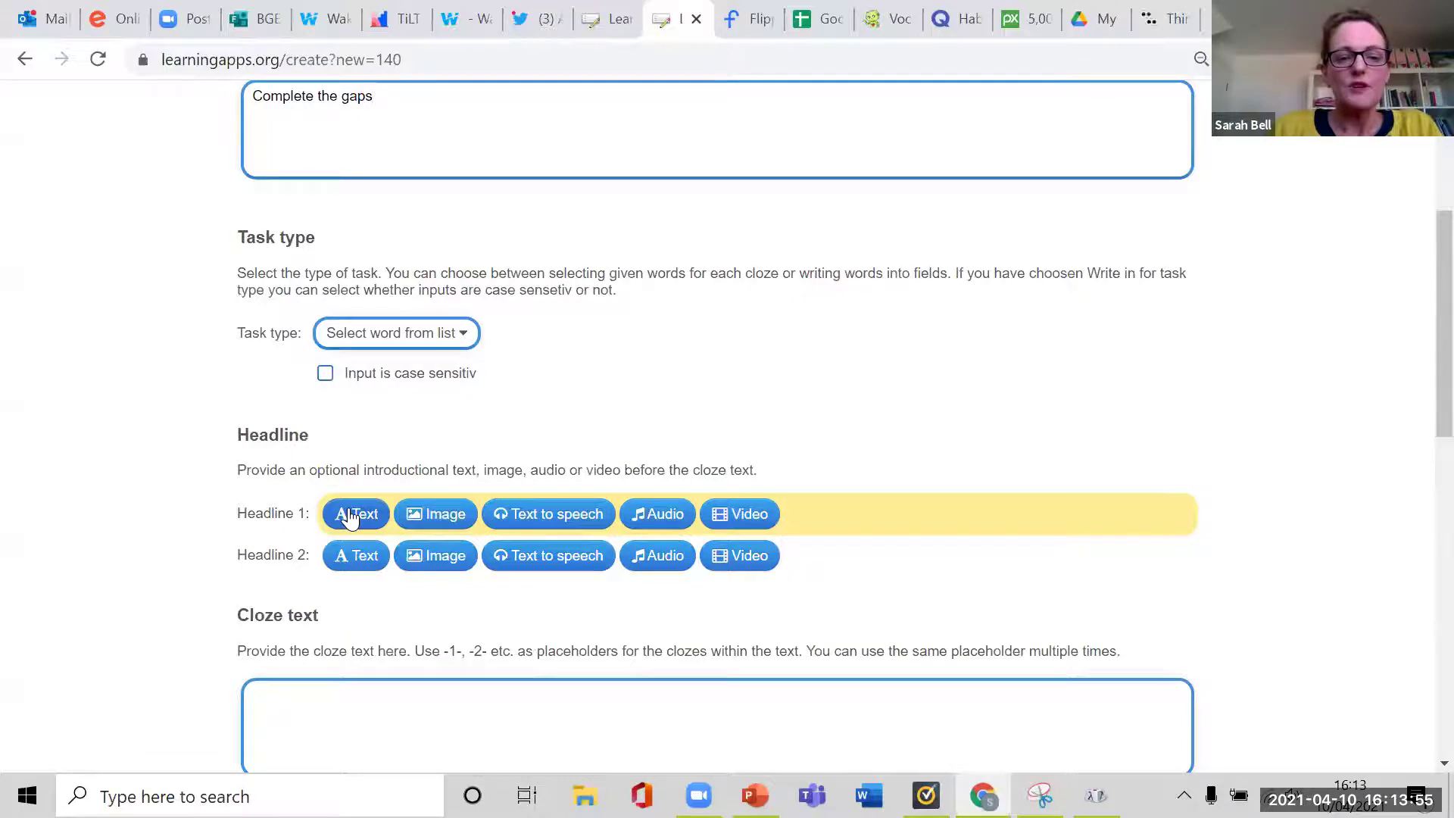
pyautogui.click(349, 517)
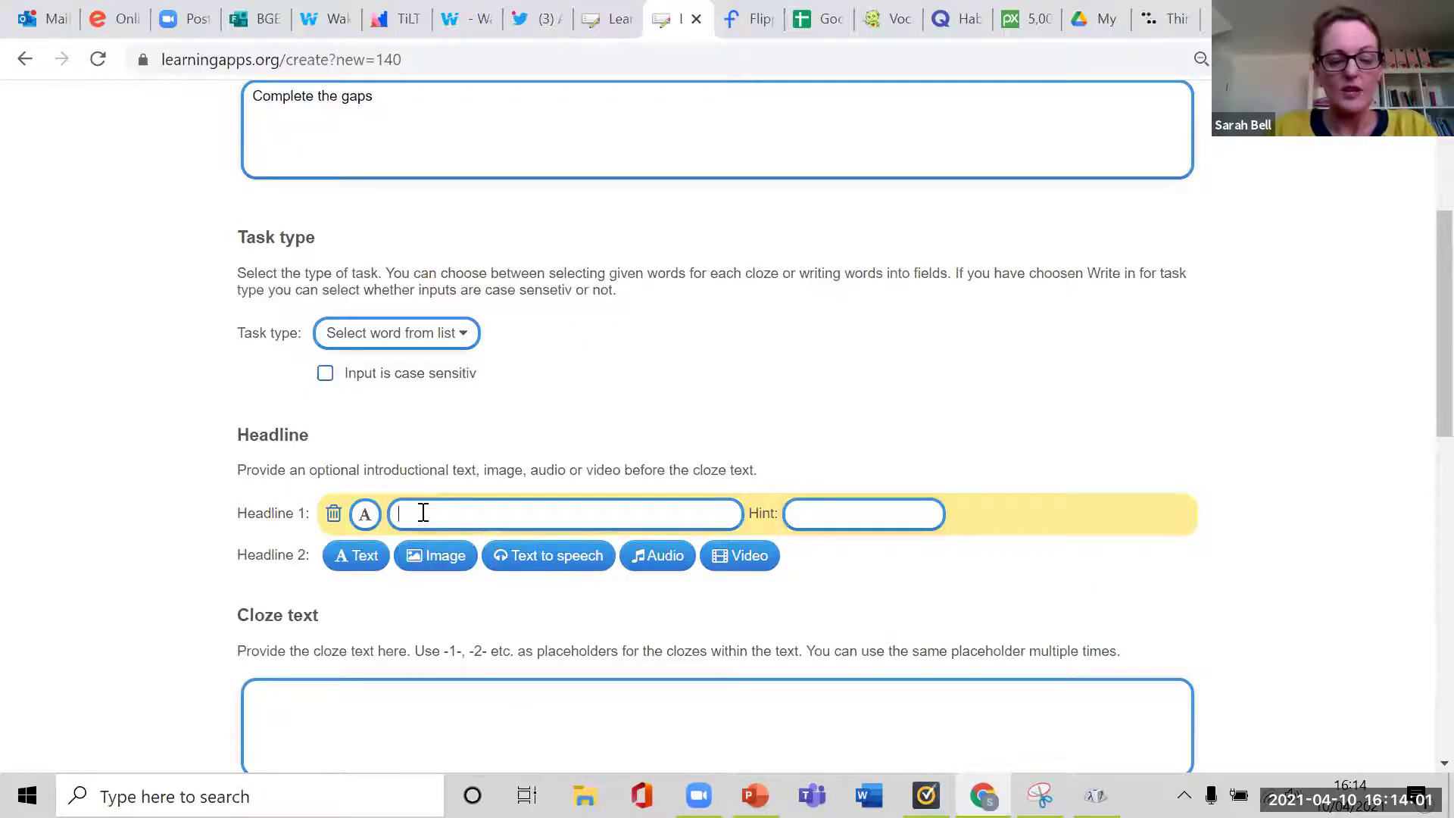
pyautogui.write('haleo con mis amigos')
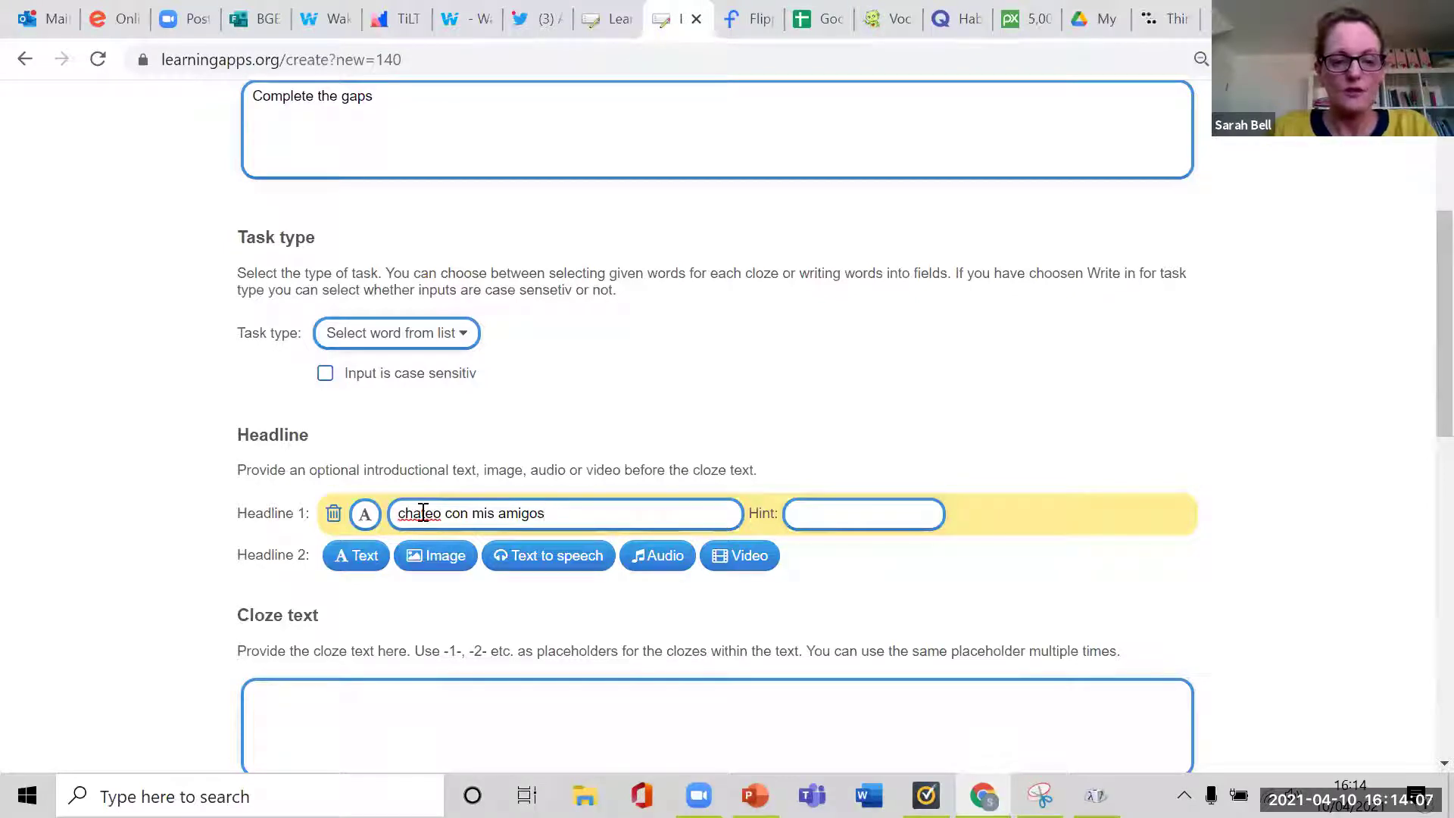
pyautogui.write(' todos ')
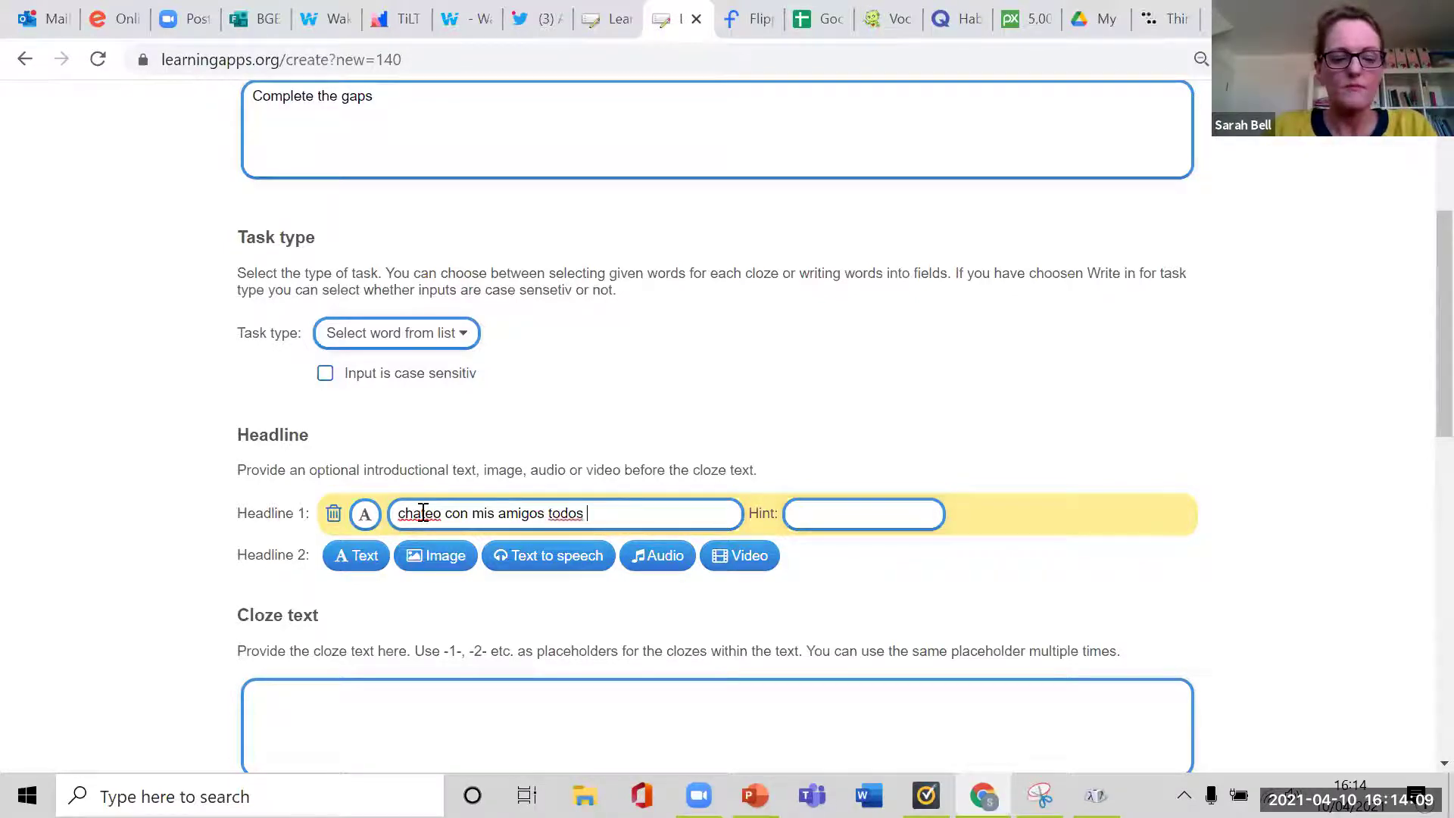
pyautogui.write('los d')
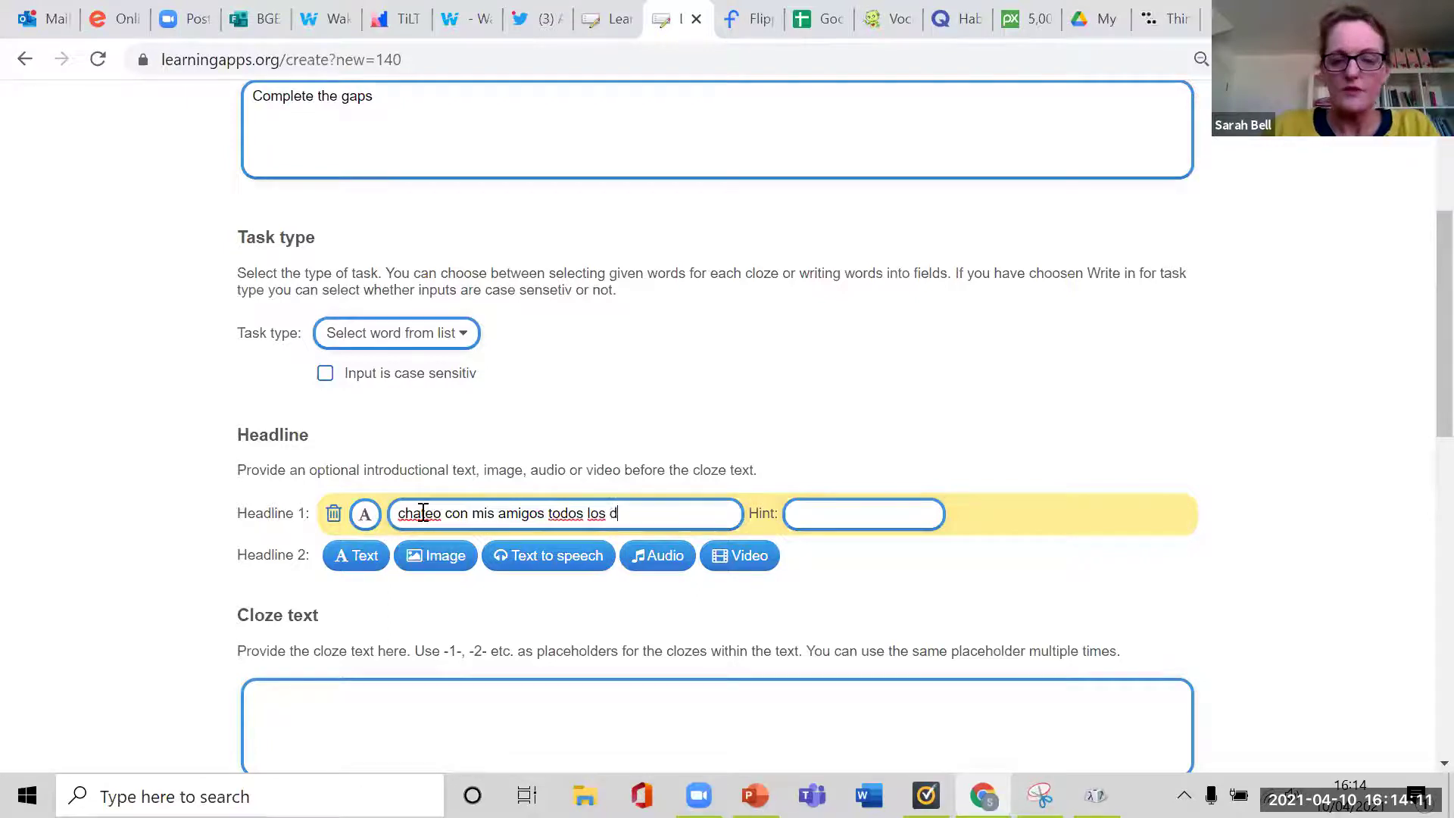
pyautogui.click(1095, 795)
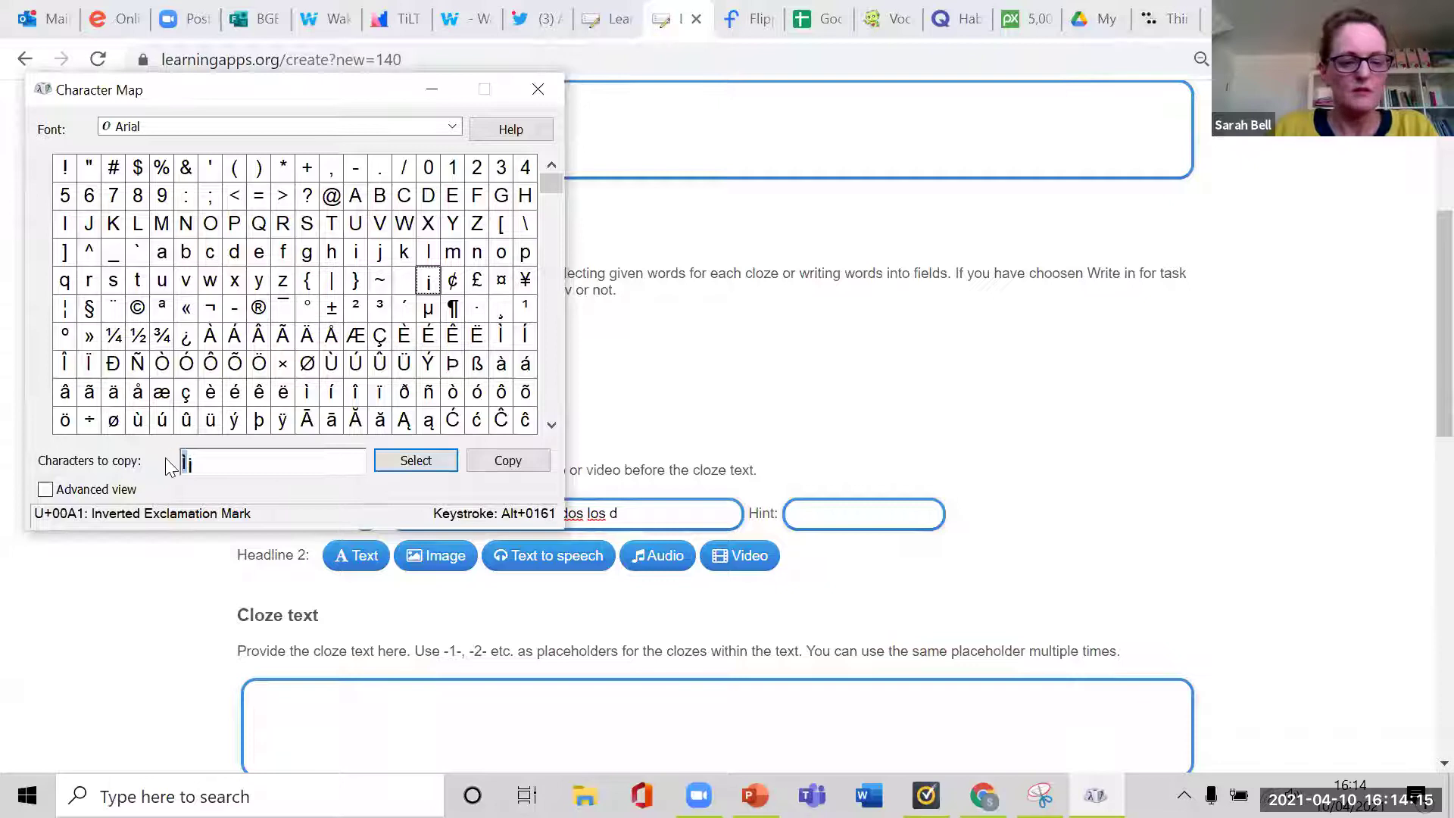
pyautogui.click(616, 513)
pyautogui.write('ías')
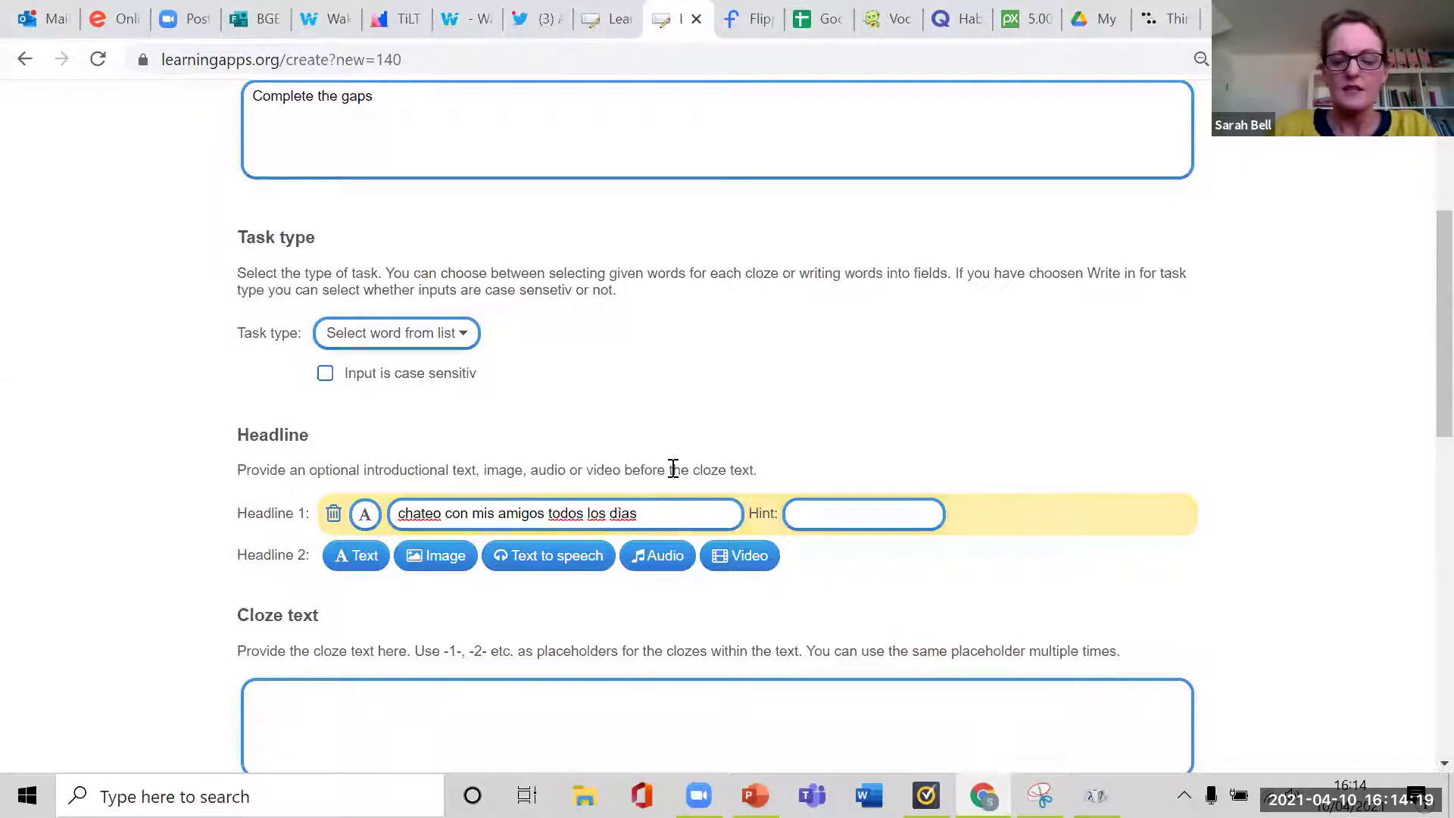
# Add a second line to Headline 1 reading "nunca descargo películas".
pyautogui.press('Return')
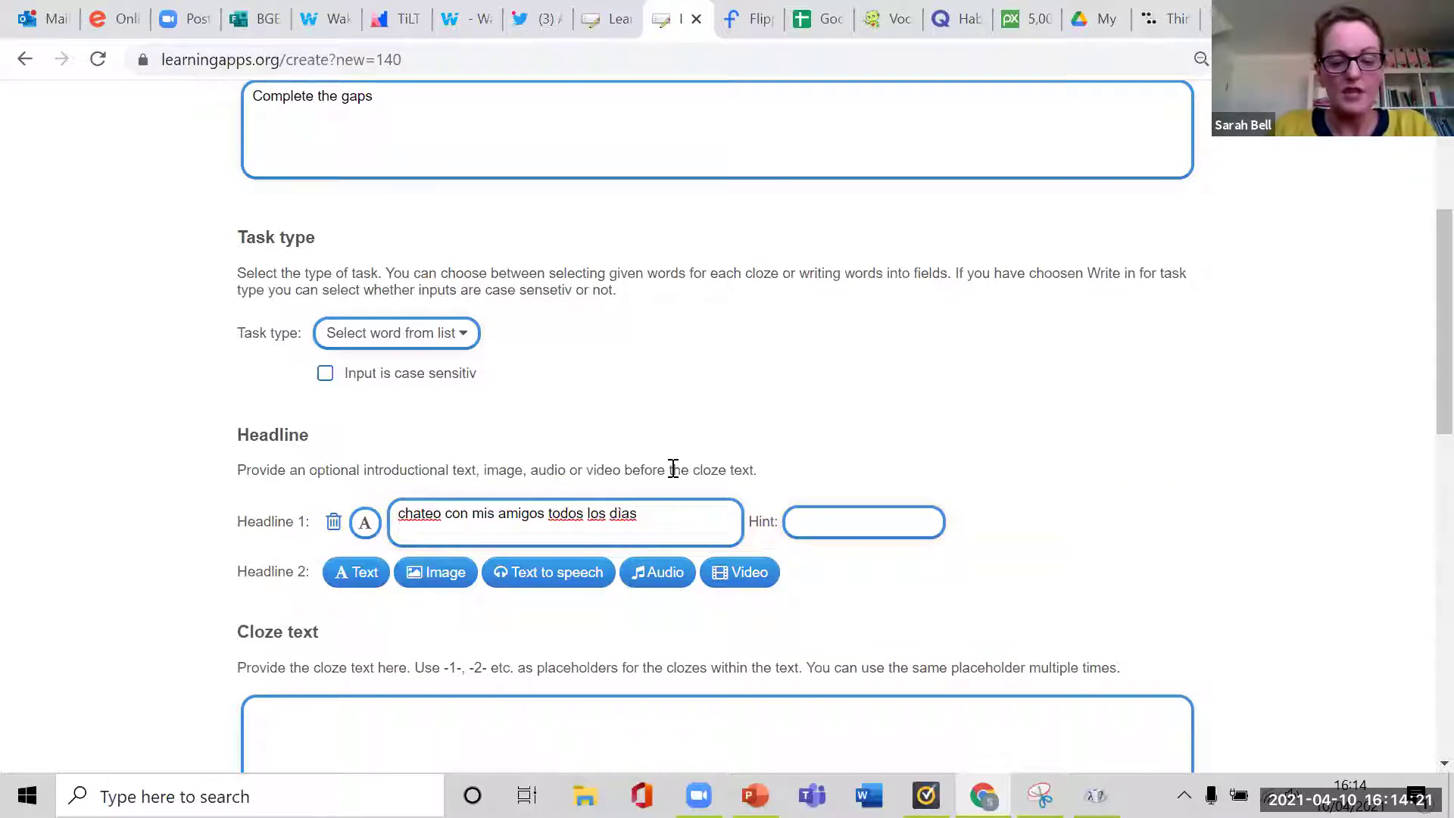
pyautogui.write('nunca descargo pel')
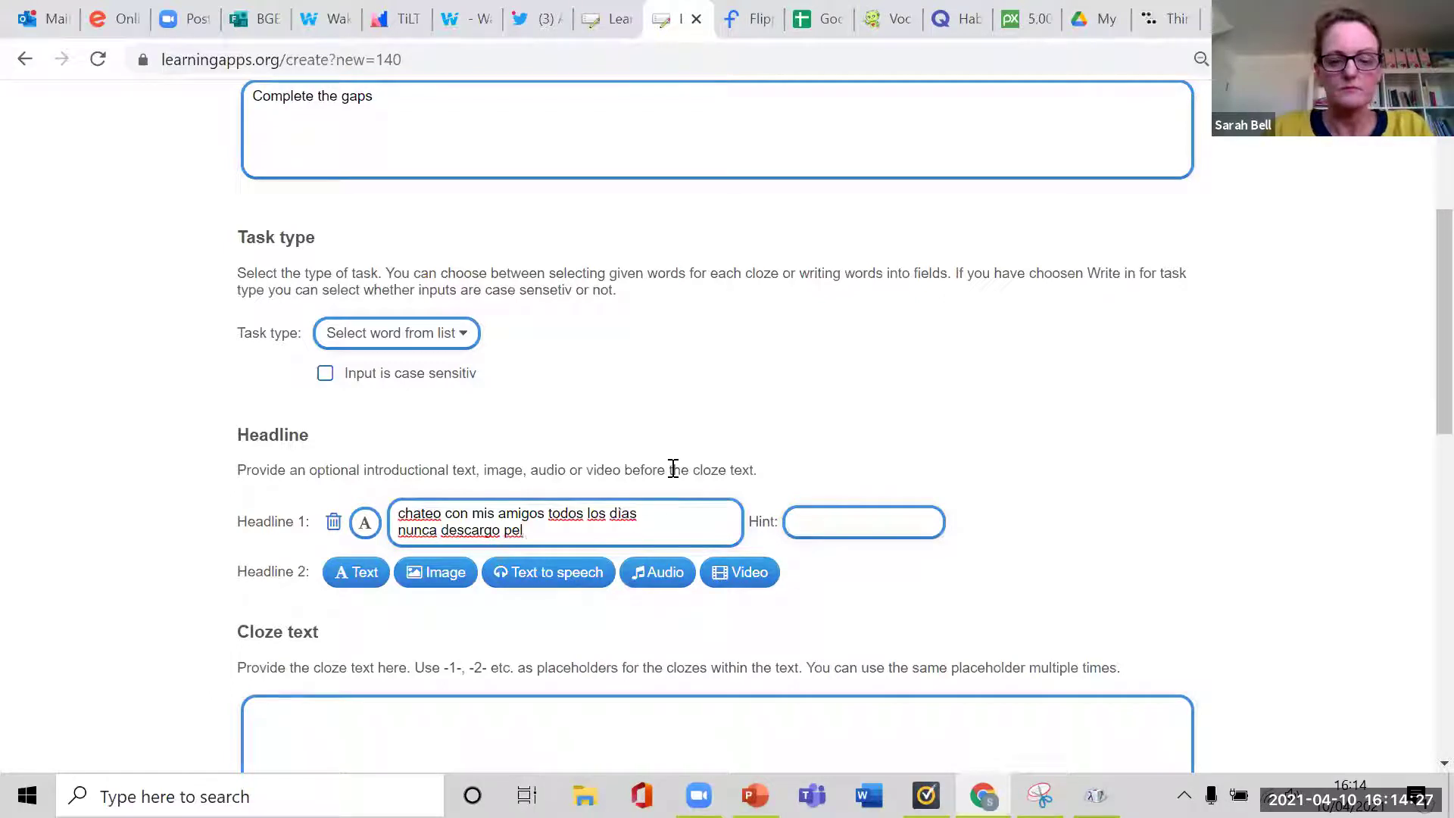
pyautogui.write('iculas')
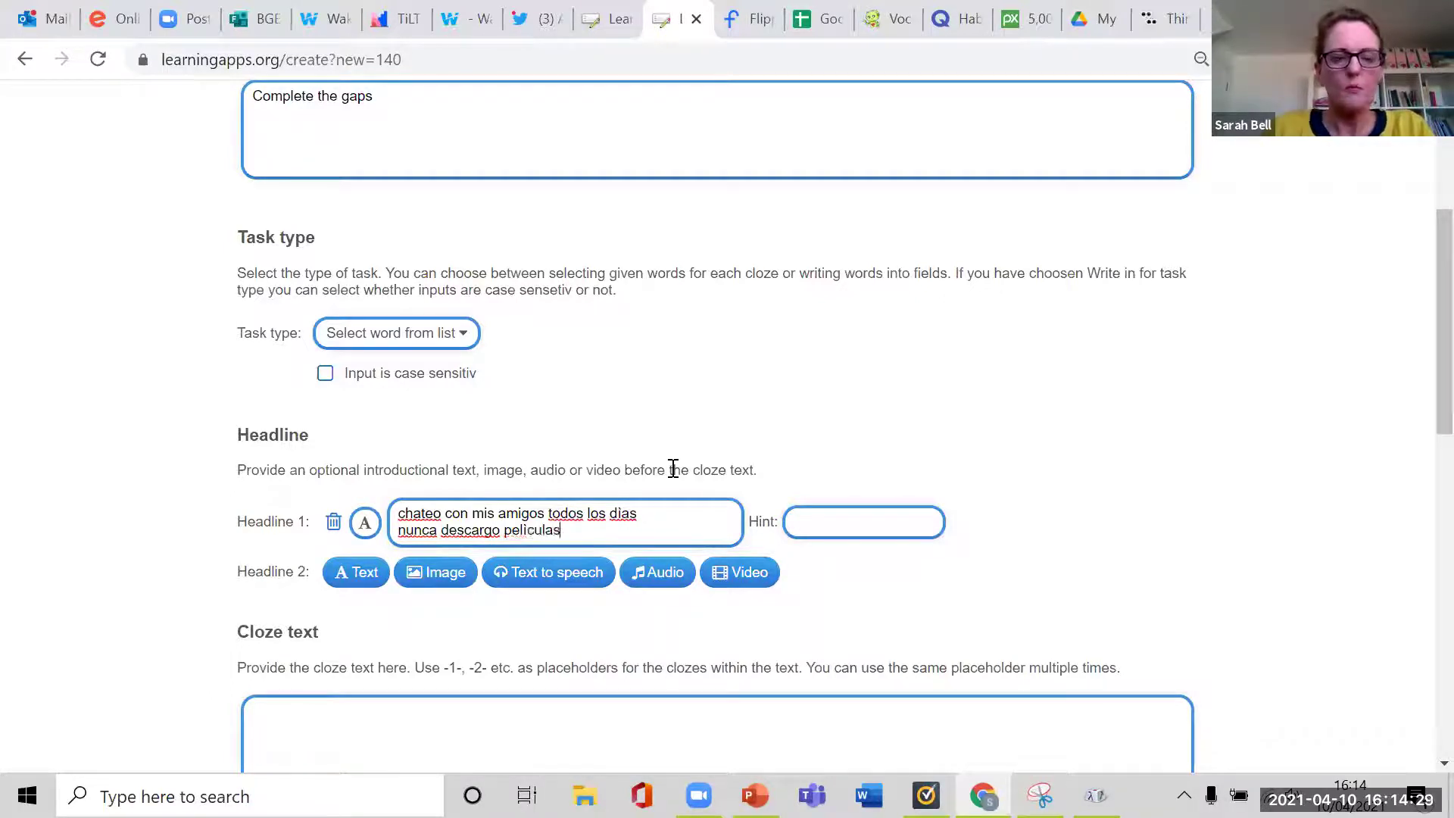
# Add a third line to Headline 1 reading "de vez en cuando mando mensajes".
pyautogui.press('Return')
pyautogui.write('de vez en cuando')
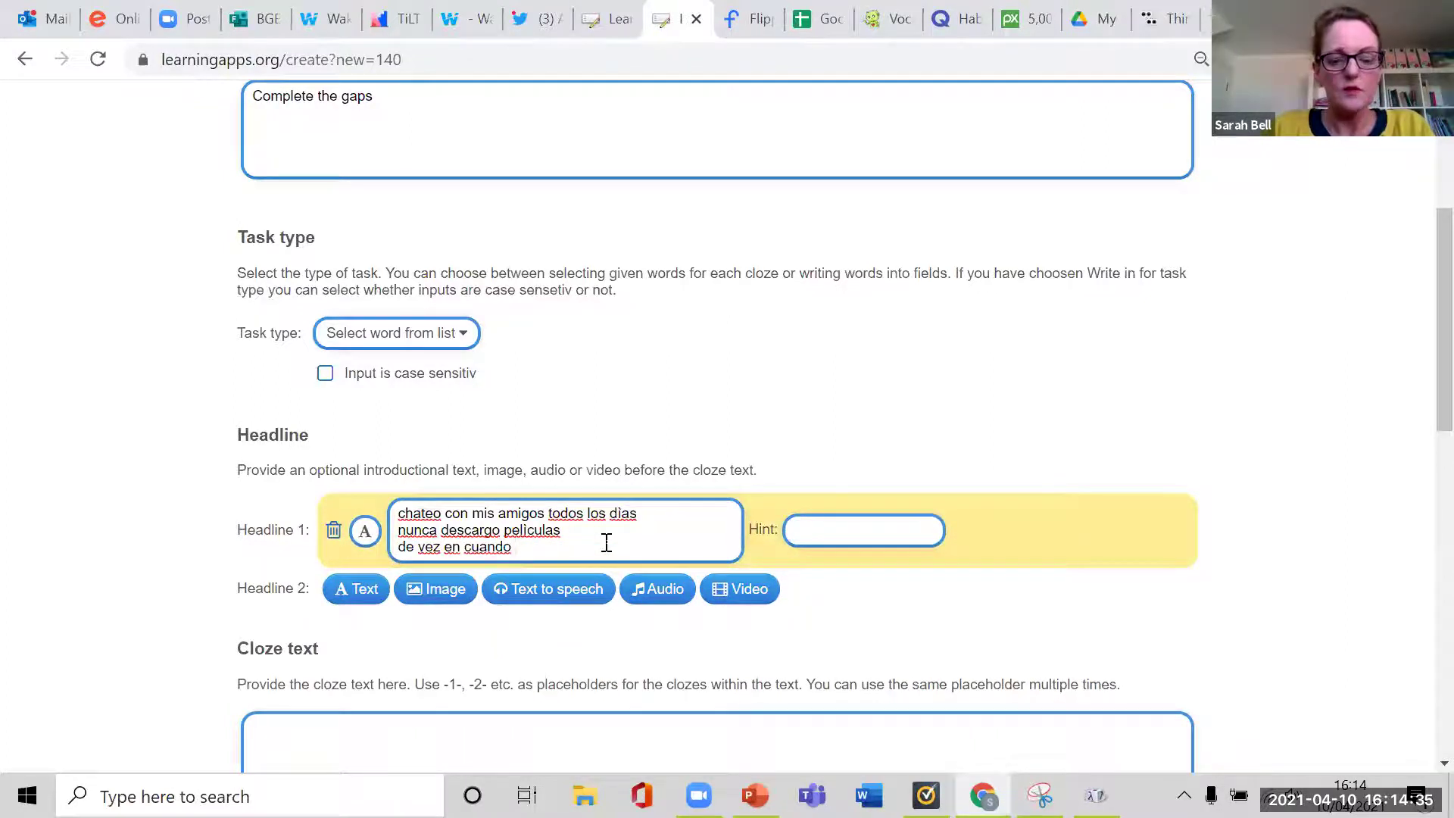
pyautogui.write(' mescla')
pyautogui.press('BackSpace')
pyautogui.press('BackSpace')
pyautogui.press('BackSpace')
pyautogui.press('BackSpace')
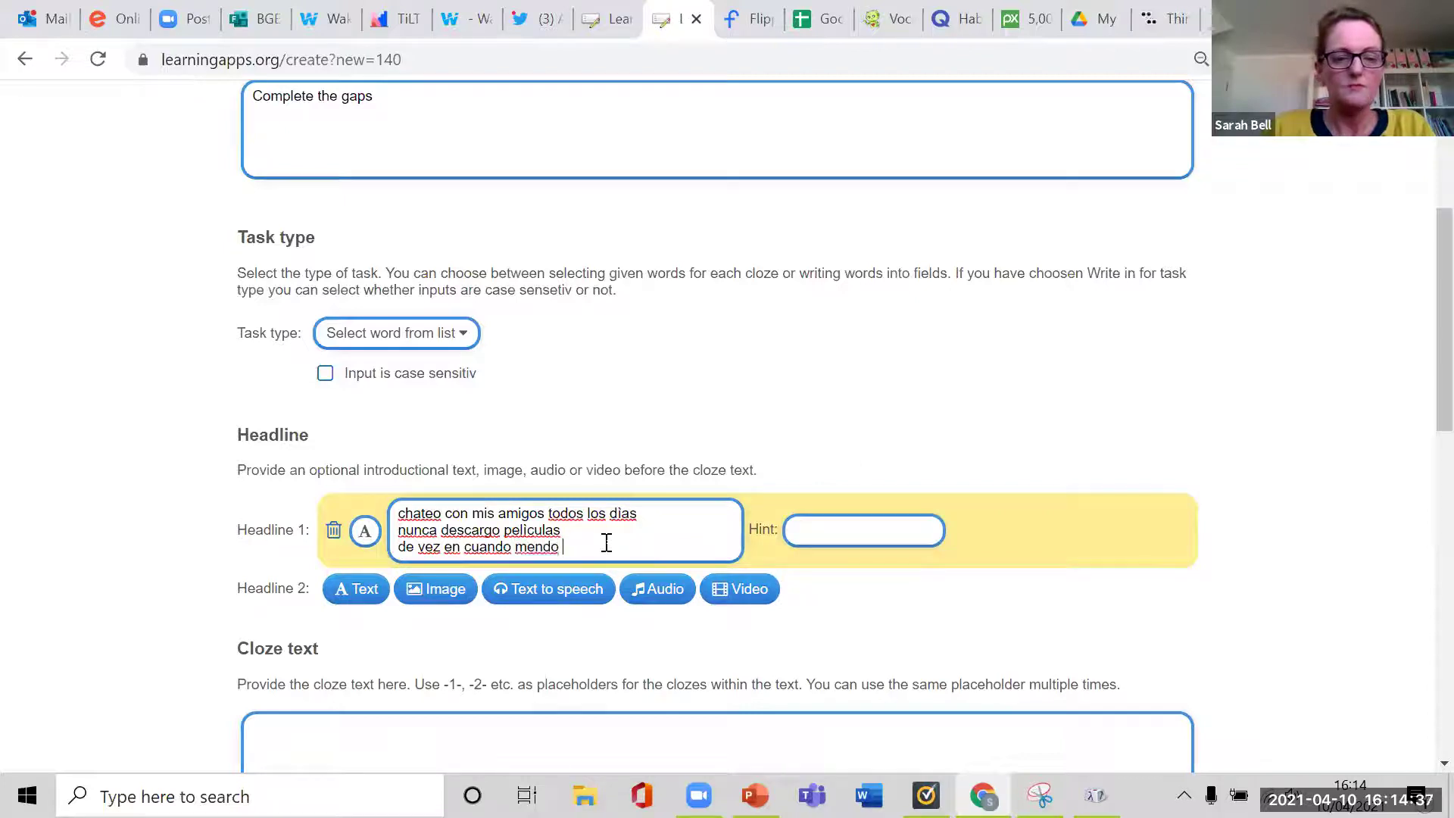
pyautogui.press('BackSpace')
pyautogui.write('ando mens')
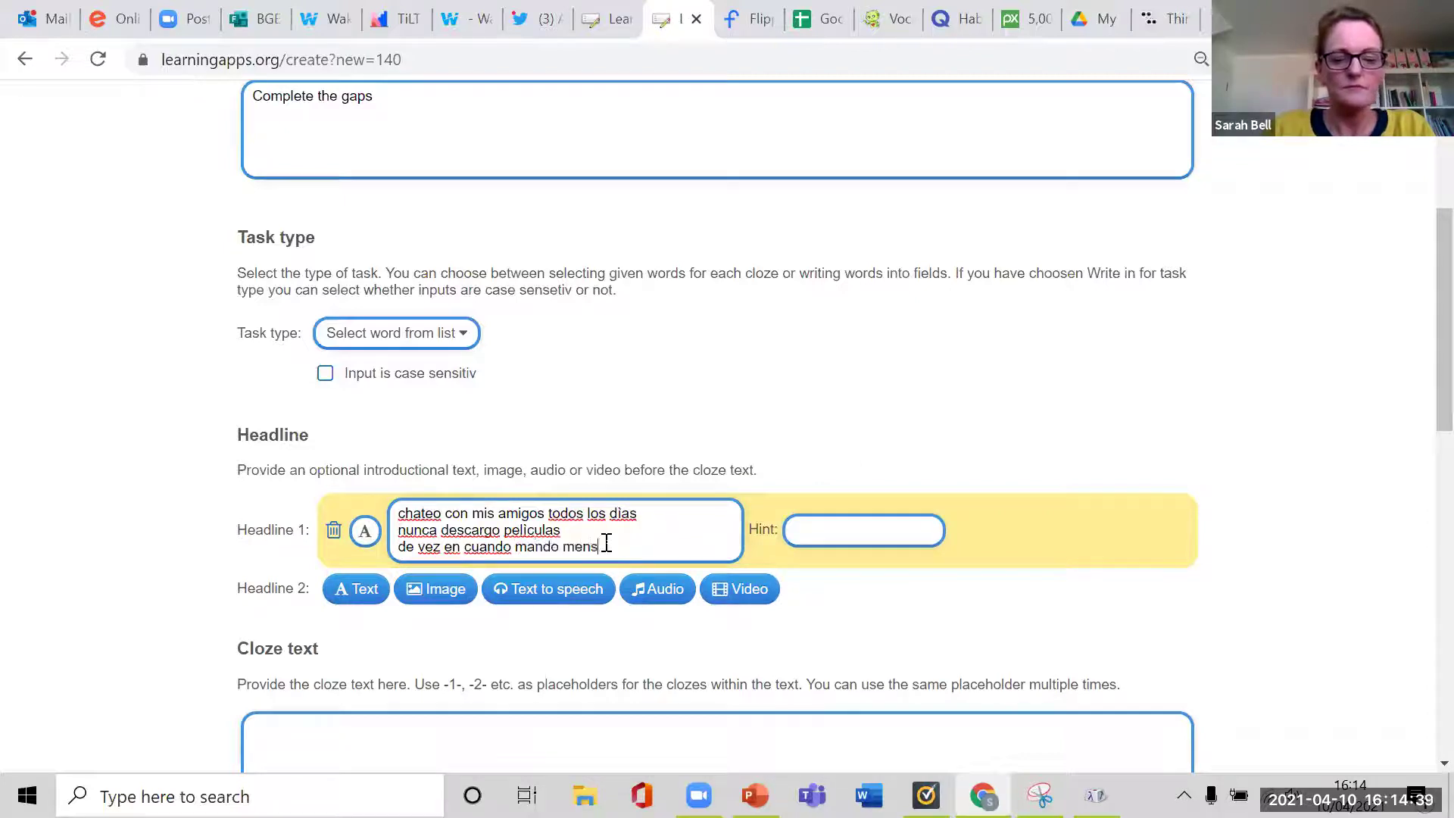
pyautogui.write('ajes')
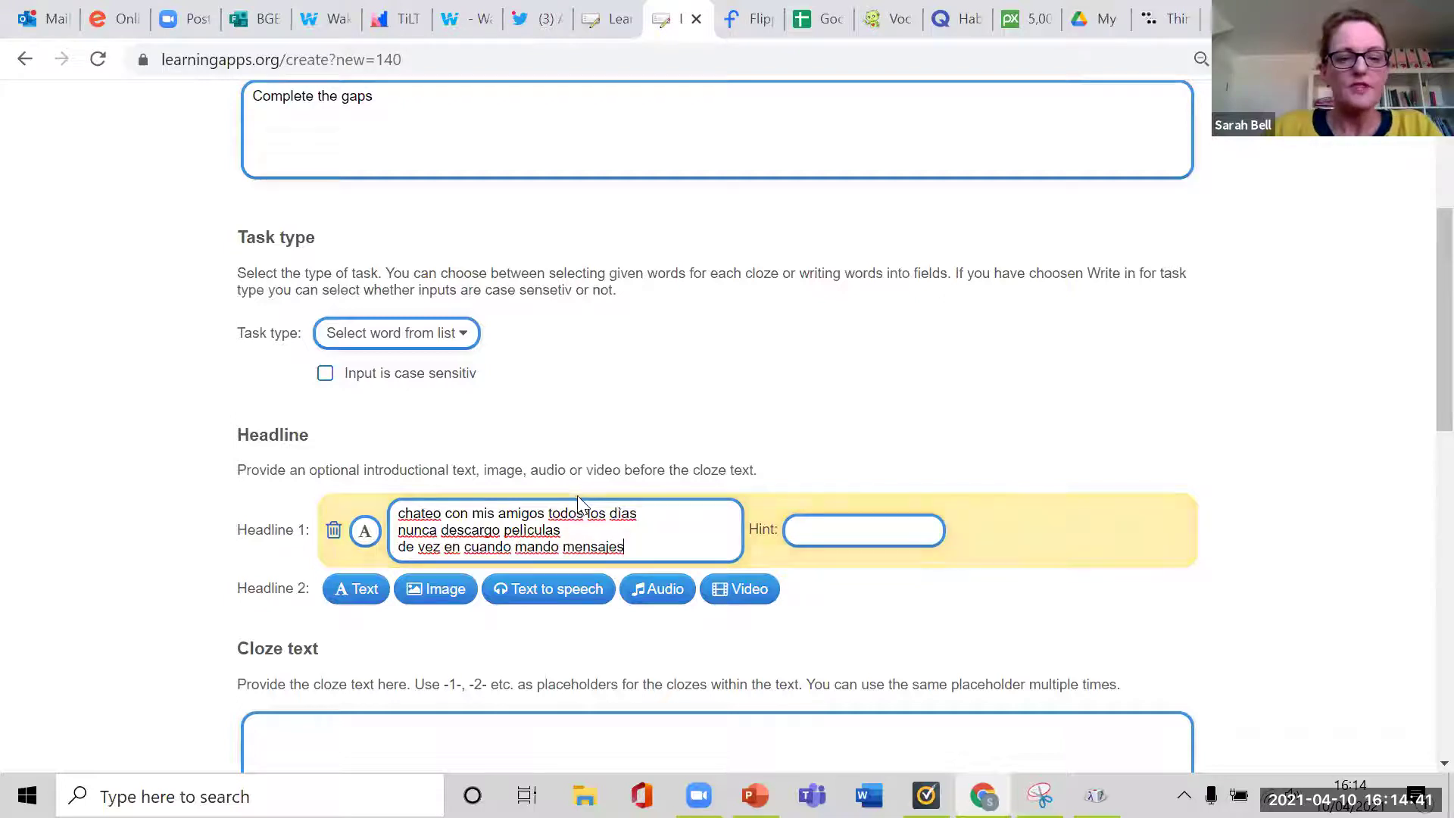
# Enter "I chat with my friends -1-" as the first line of the cloze text.
pyautogui.scroll(-3, 558, 412)
pyautogui.click(334, 513)
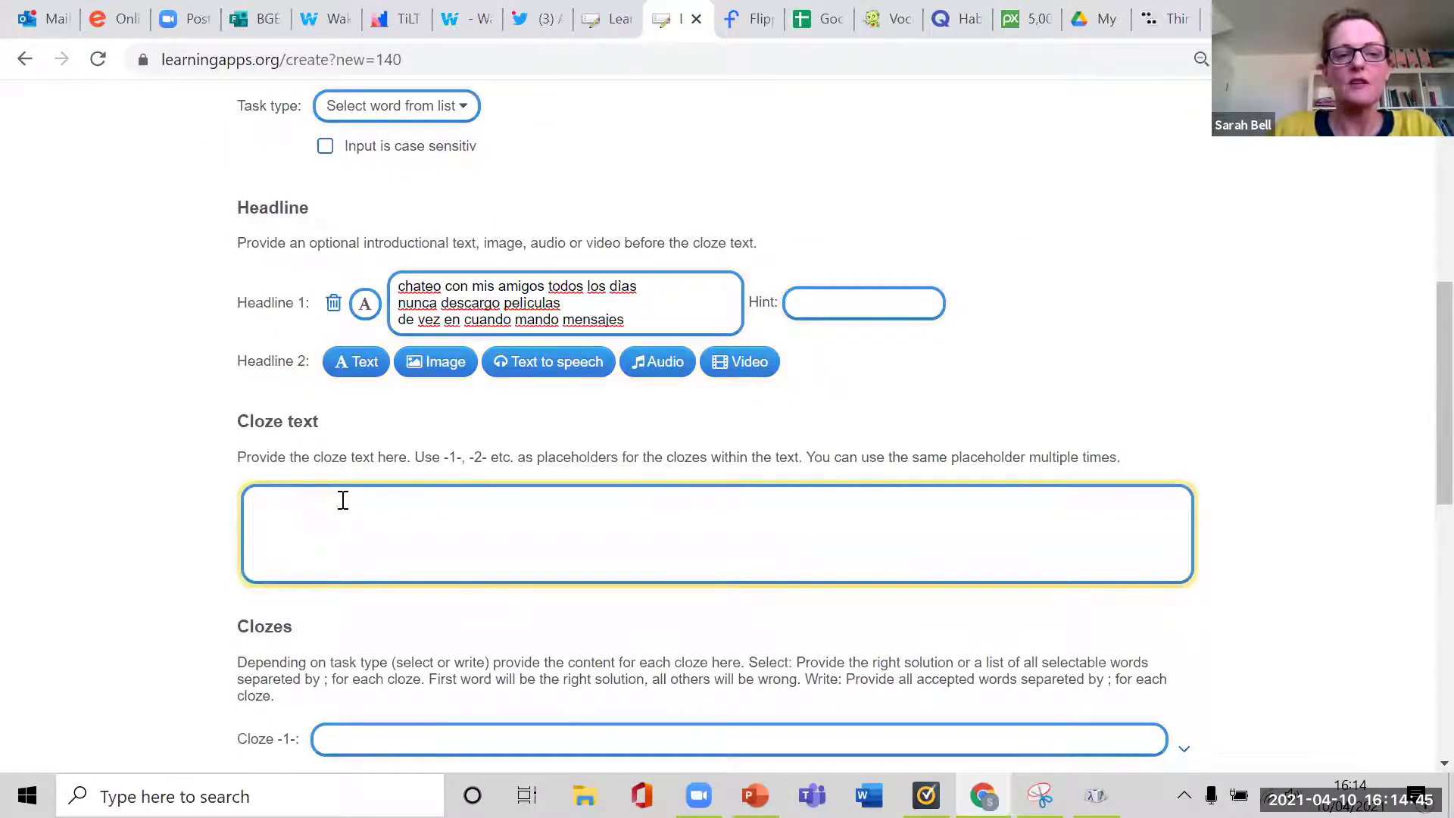
pyautogui.click(478, 292)
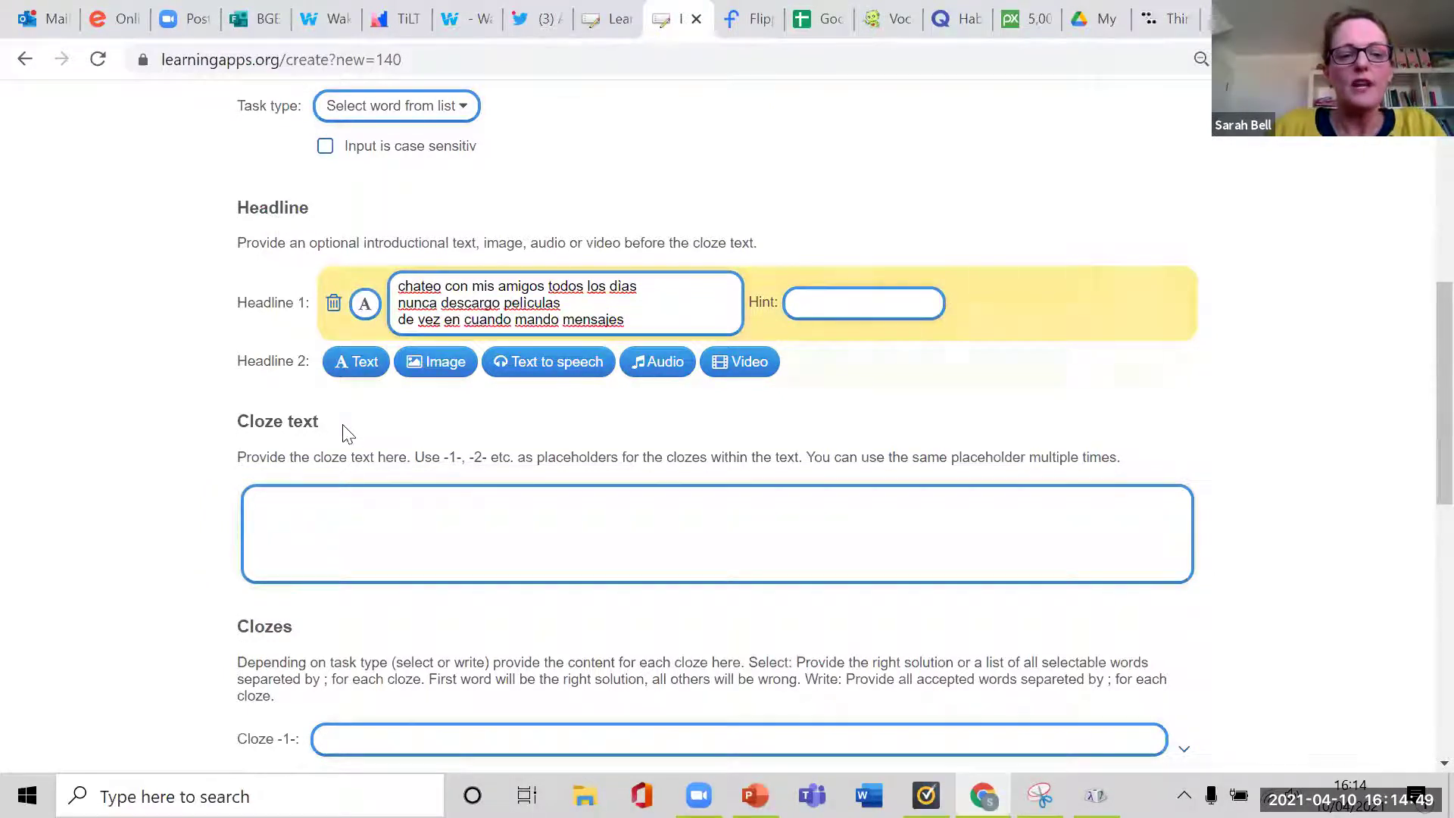
pyautogui.click(336, 499)
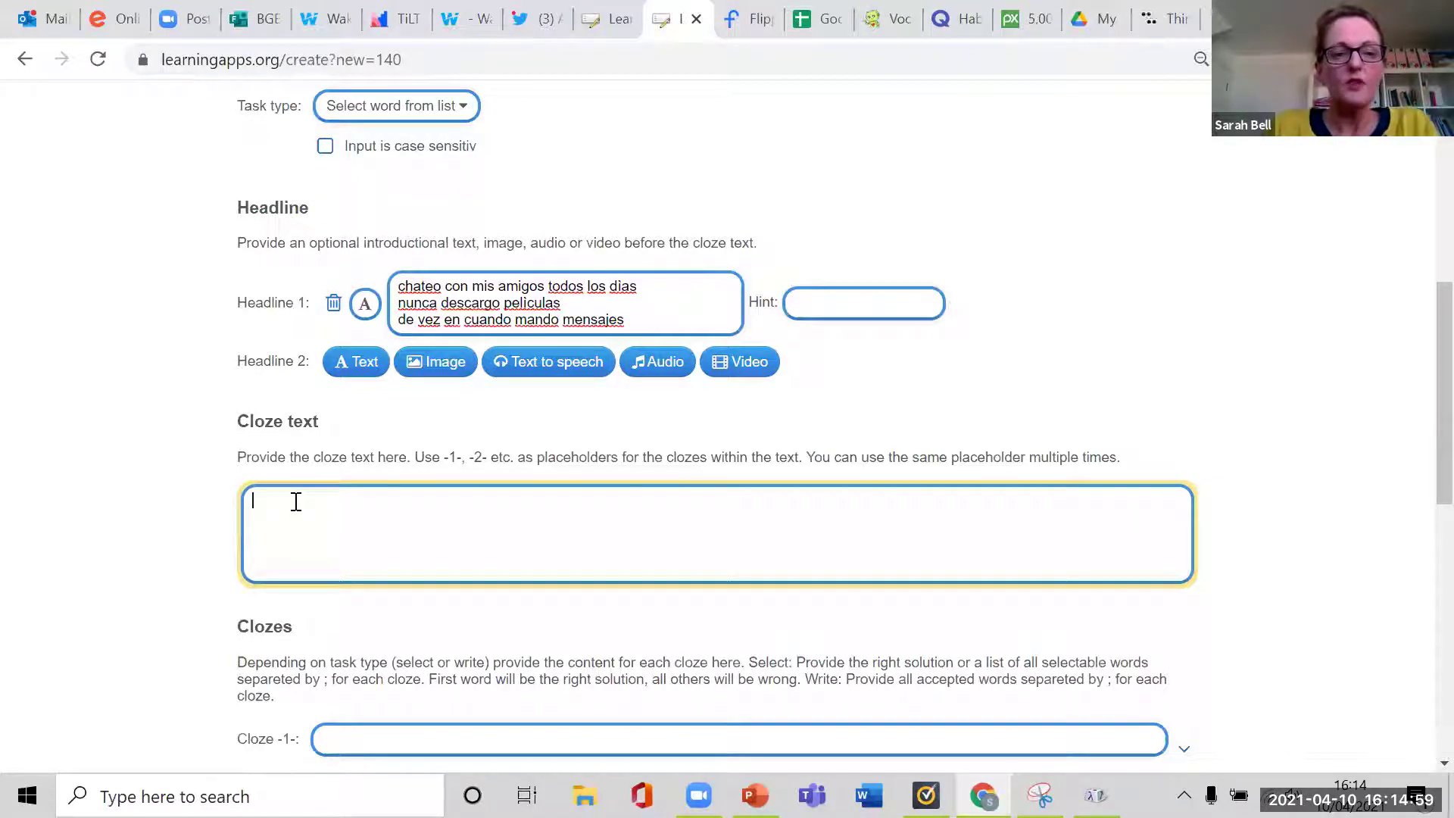
pyautogui.write('aht wit')
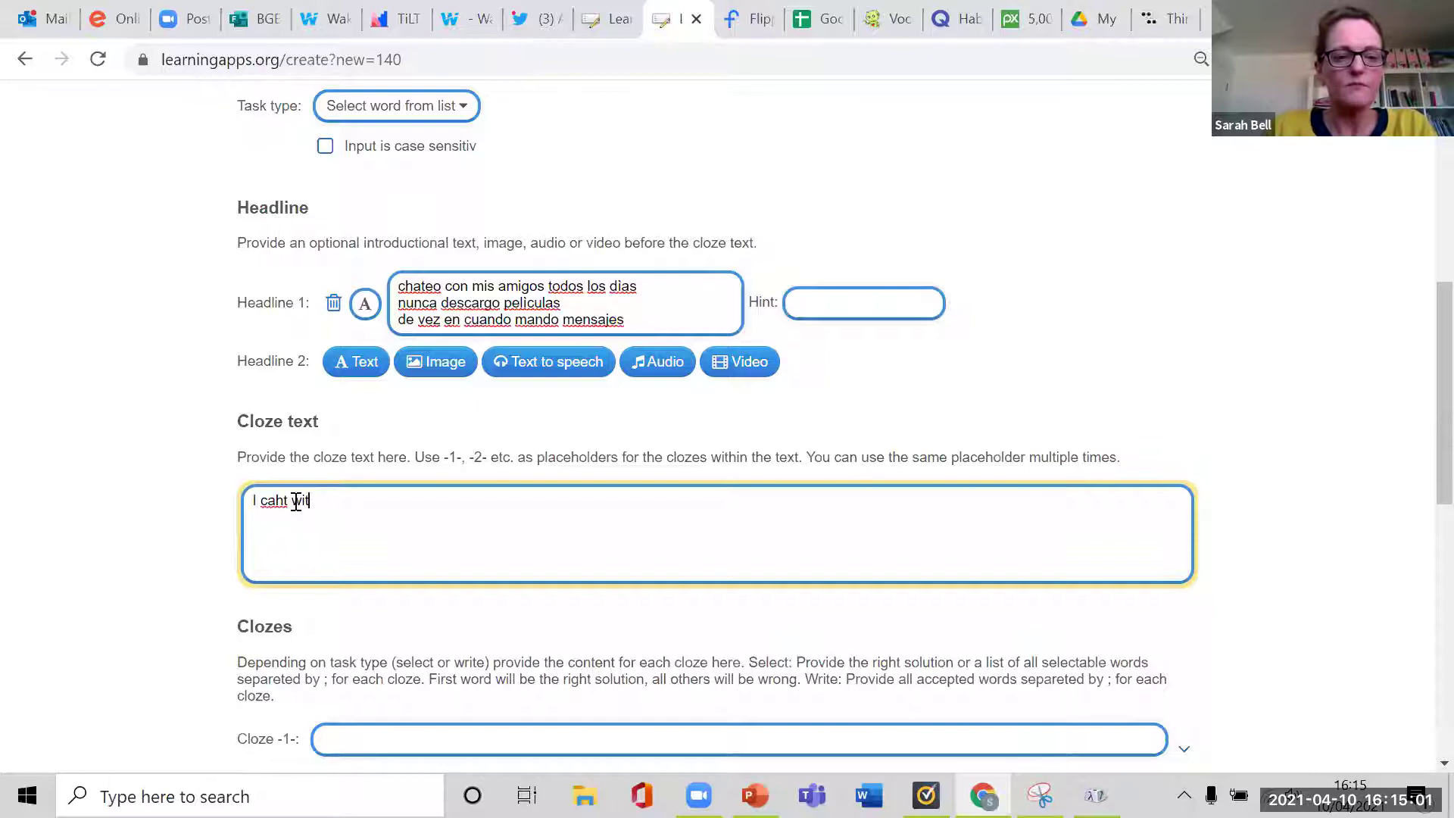
pyautogui.press('BackSpace')
pyautogui.press('BackSpace')
pyautogui.press('BackSpace')
pyautogui.press('BackSpace')
pyautogui.press('BackSpace')
pyautogui.press('BackSpace')
pyautogui.press('BackSpace')
pyautogui.write('hat with my friends')
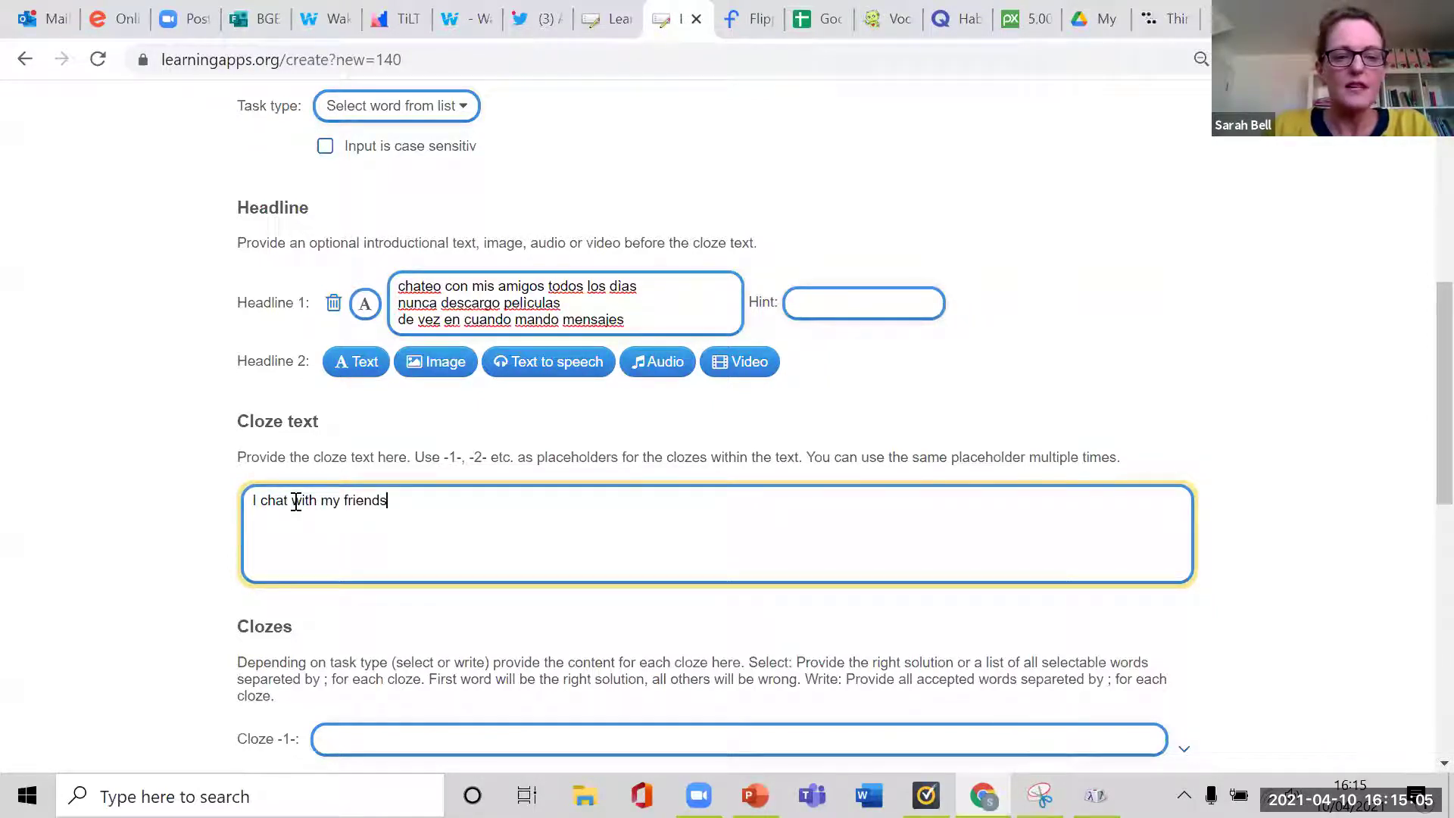
pyautogui.write(' -1-')
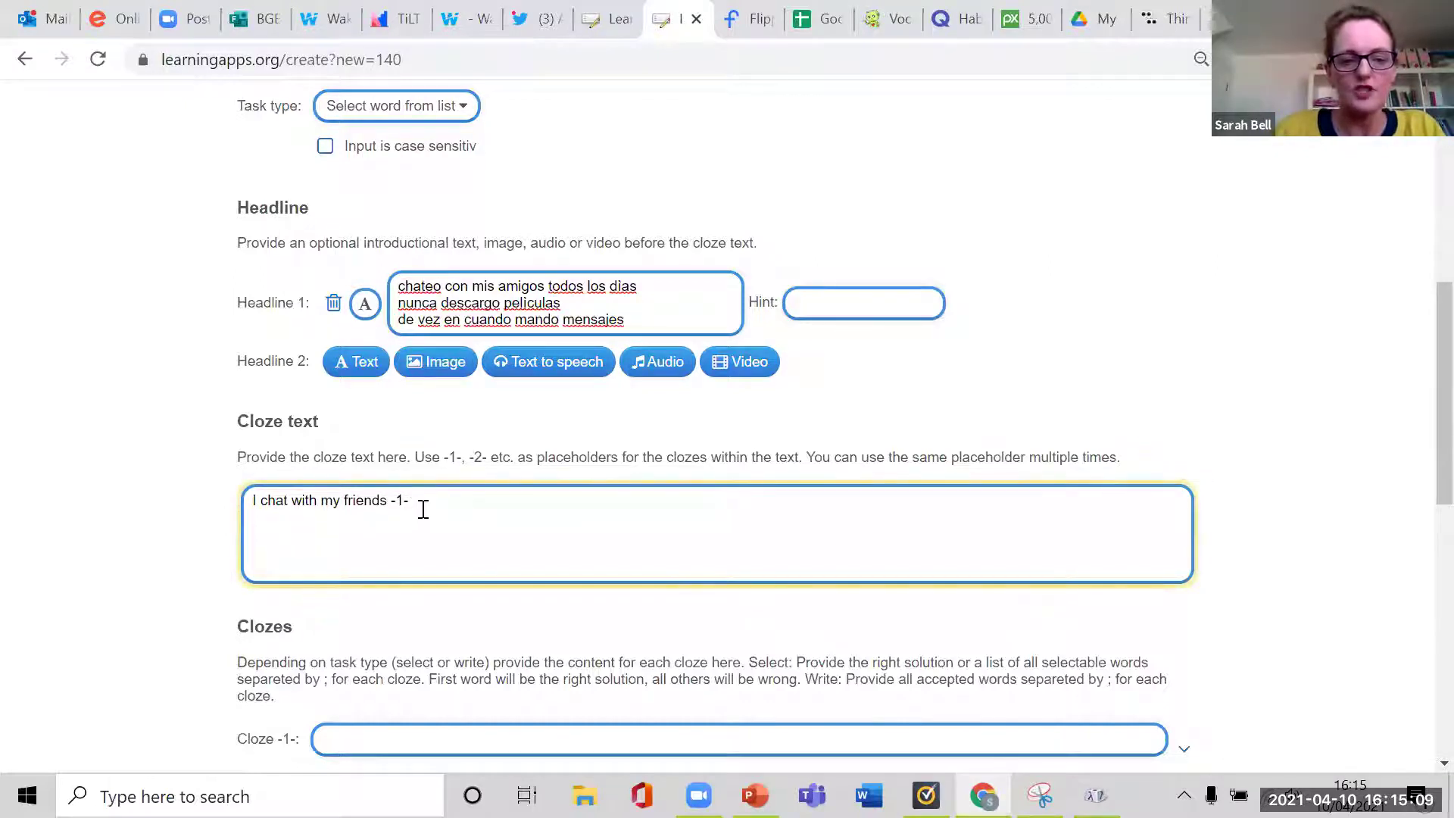
# Set the choices for Cloze -1- to "every day;sometimes;never", with the correct answer first.
pyautogui.click(362, 747)
pyautogui.scroll(-3, 362, 747)
pyautogui.write('every day')
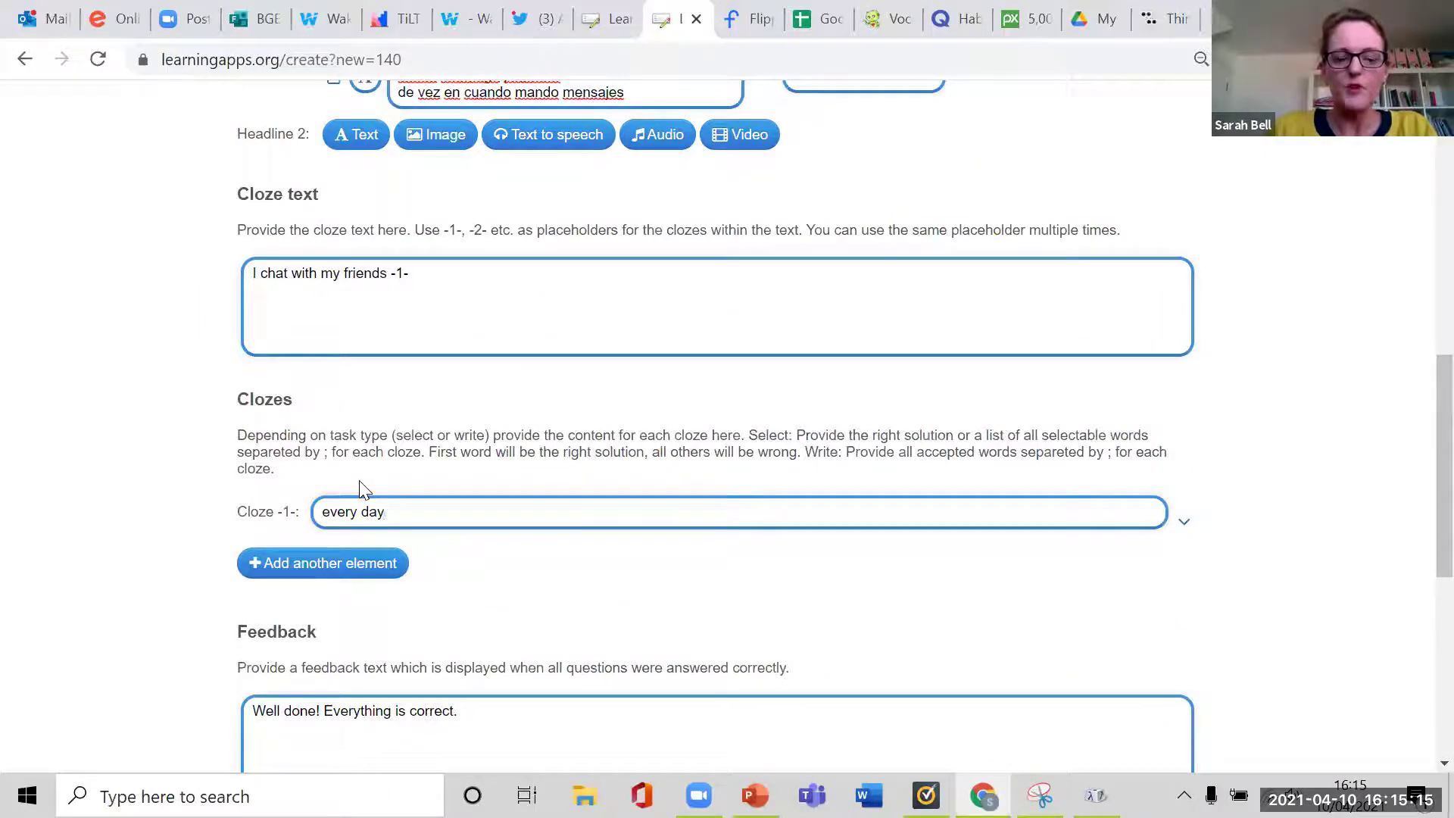
pyautogui.write(';')
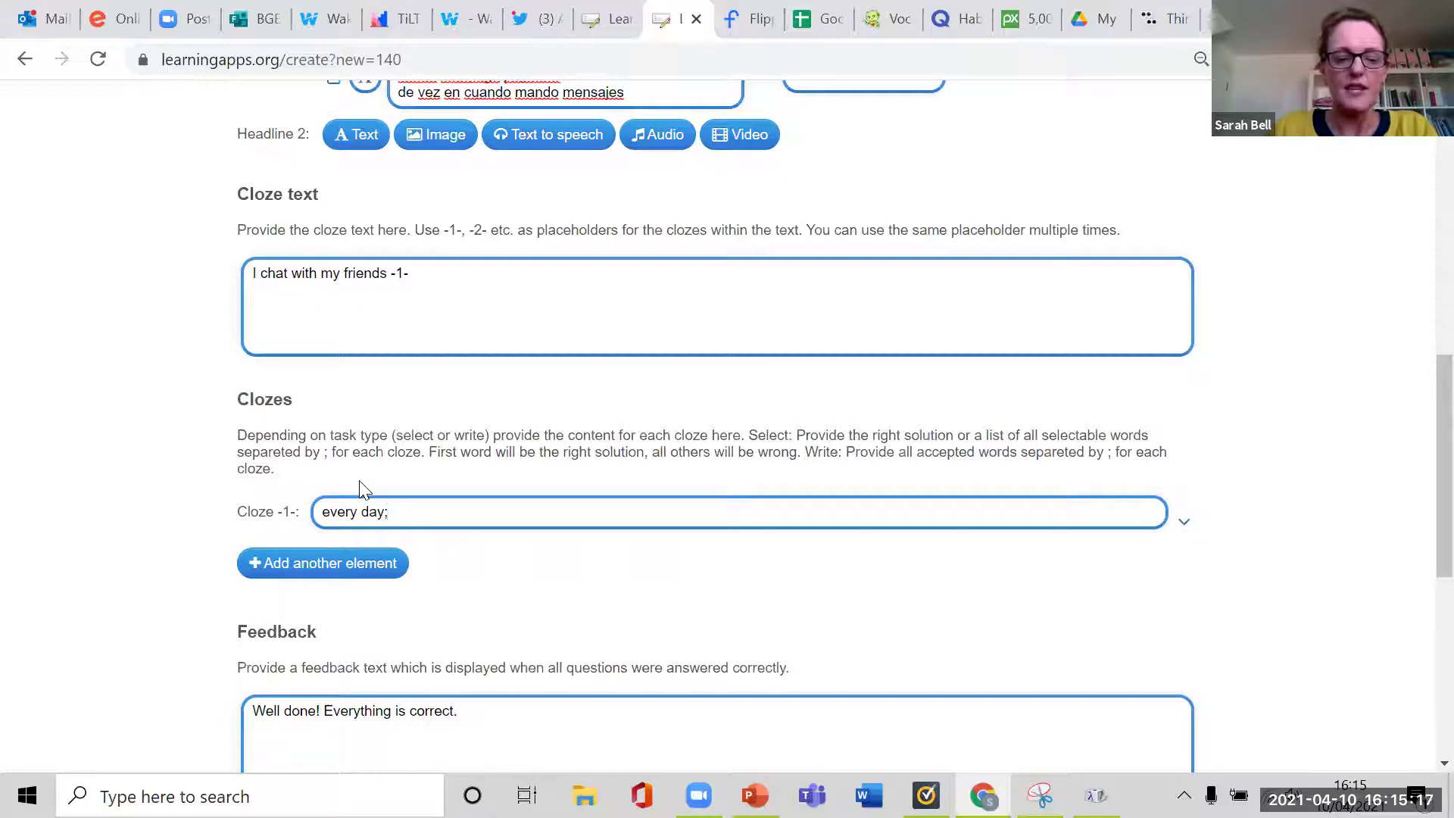
pyautogui.write('sometimes;')
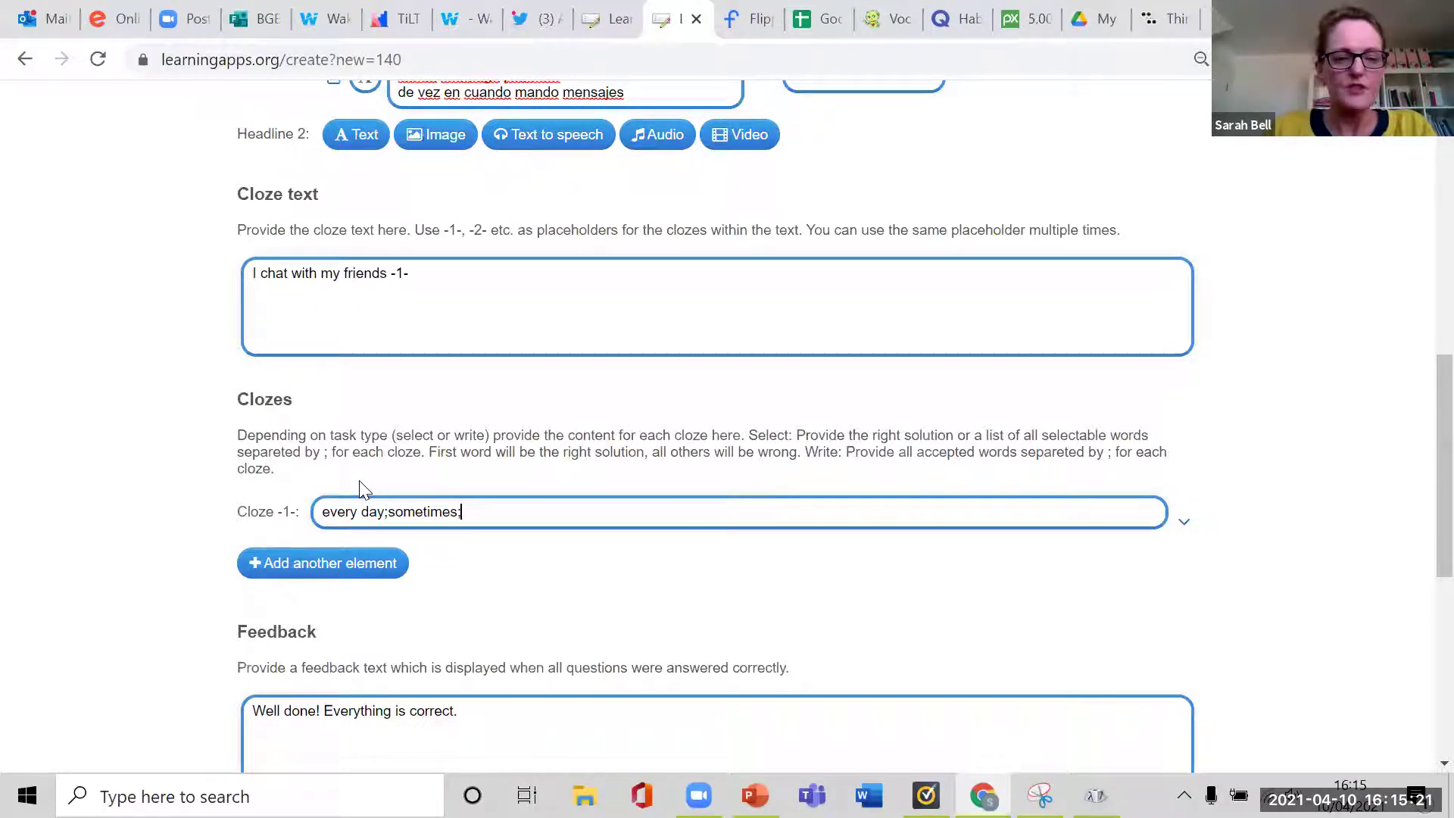
pyautogui.write('never')
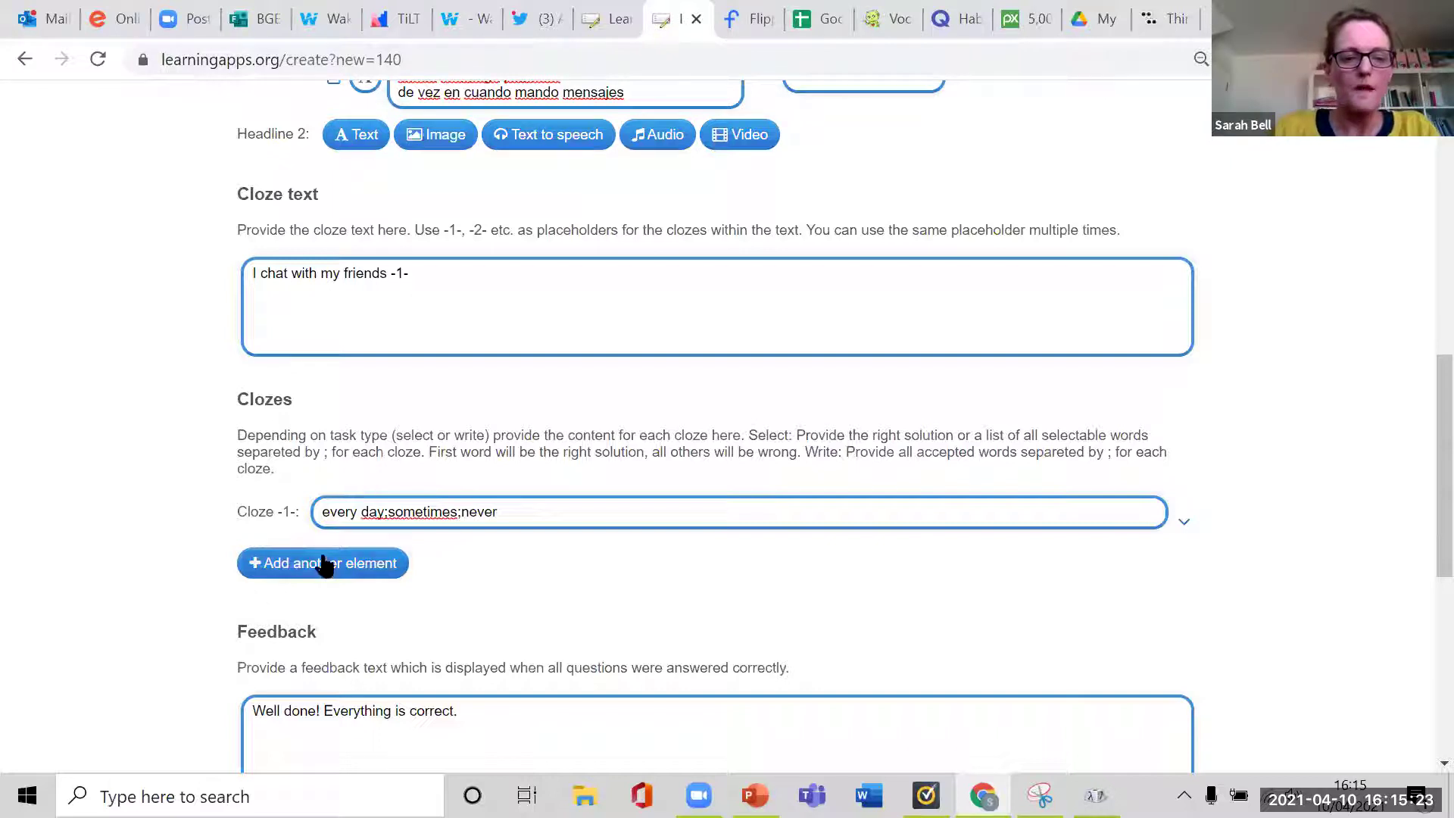
# Add "I -2- download films" as the second line of the cloze text.
pyautogui.scroll(1, 403, 250)
pyautogui.click(430, 388)
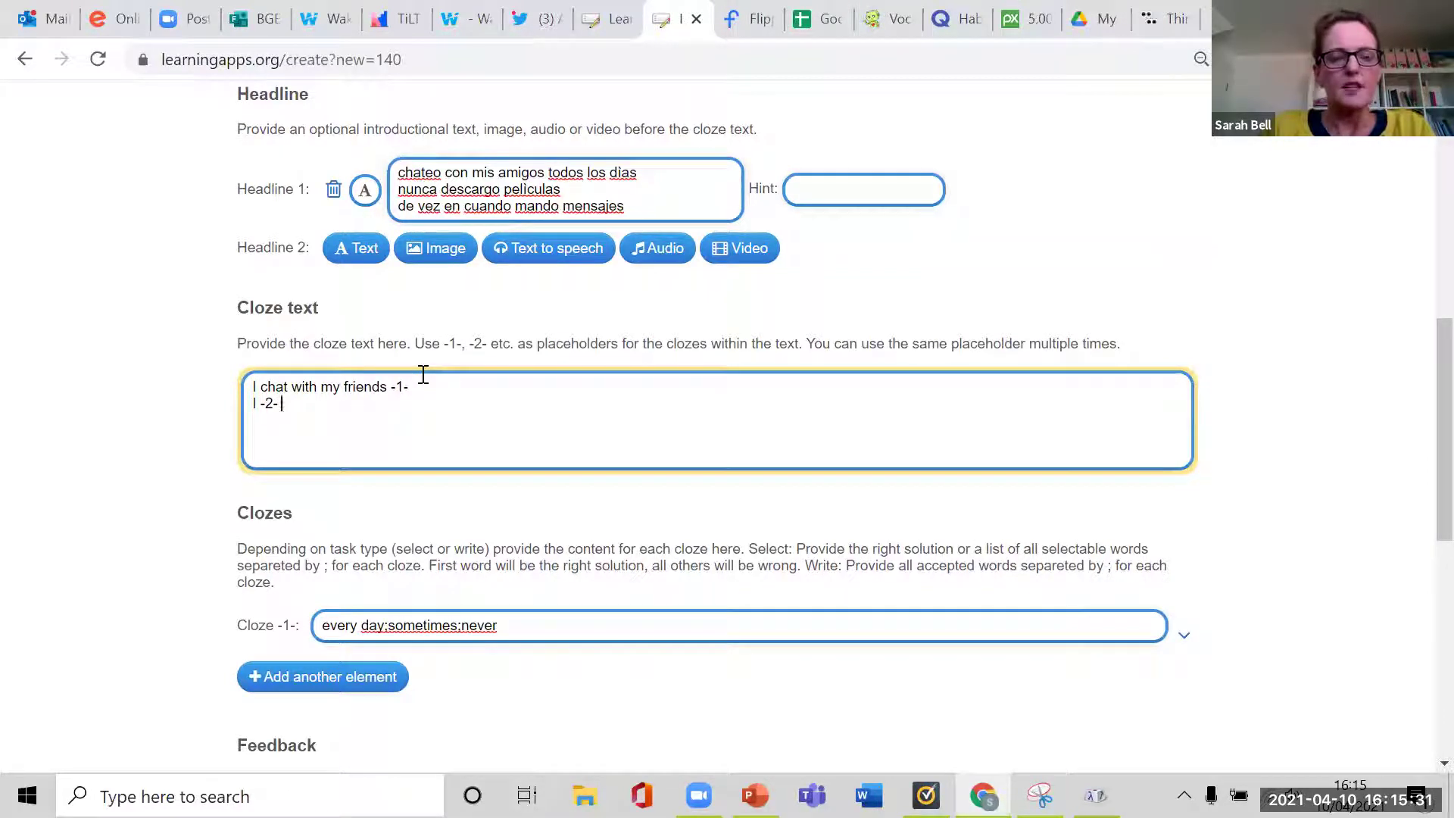
pyautogui.write('download films')
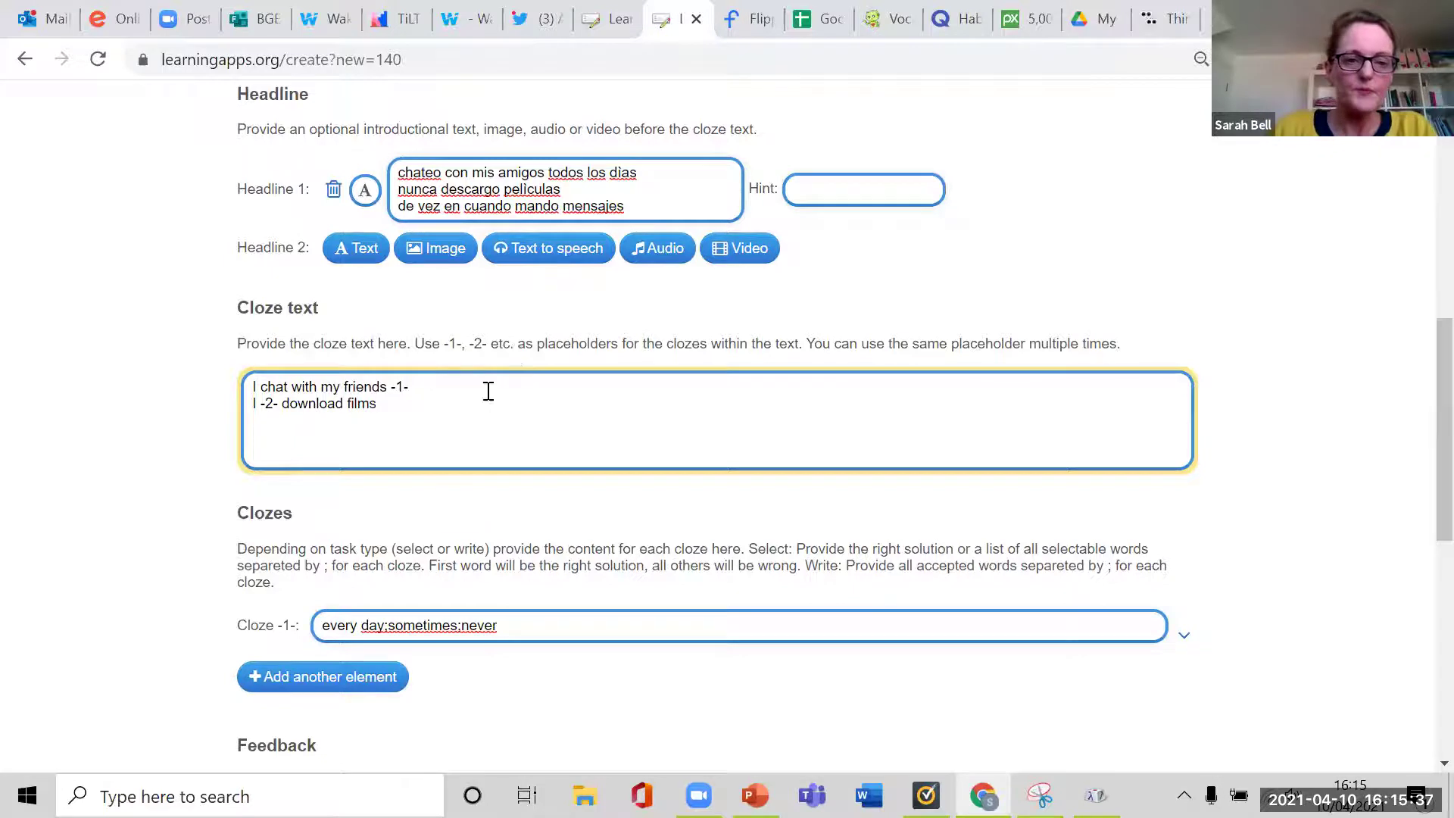
# Add a Cloze -2- entry starting with "never;" as the correct answer.
pyautogui.scroll(-3, 447, 508)
pyautogui.scroll(-1, 426, 645)
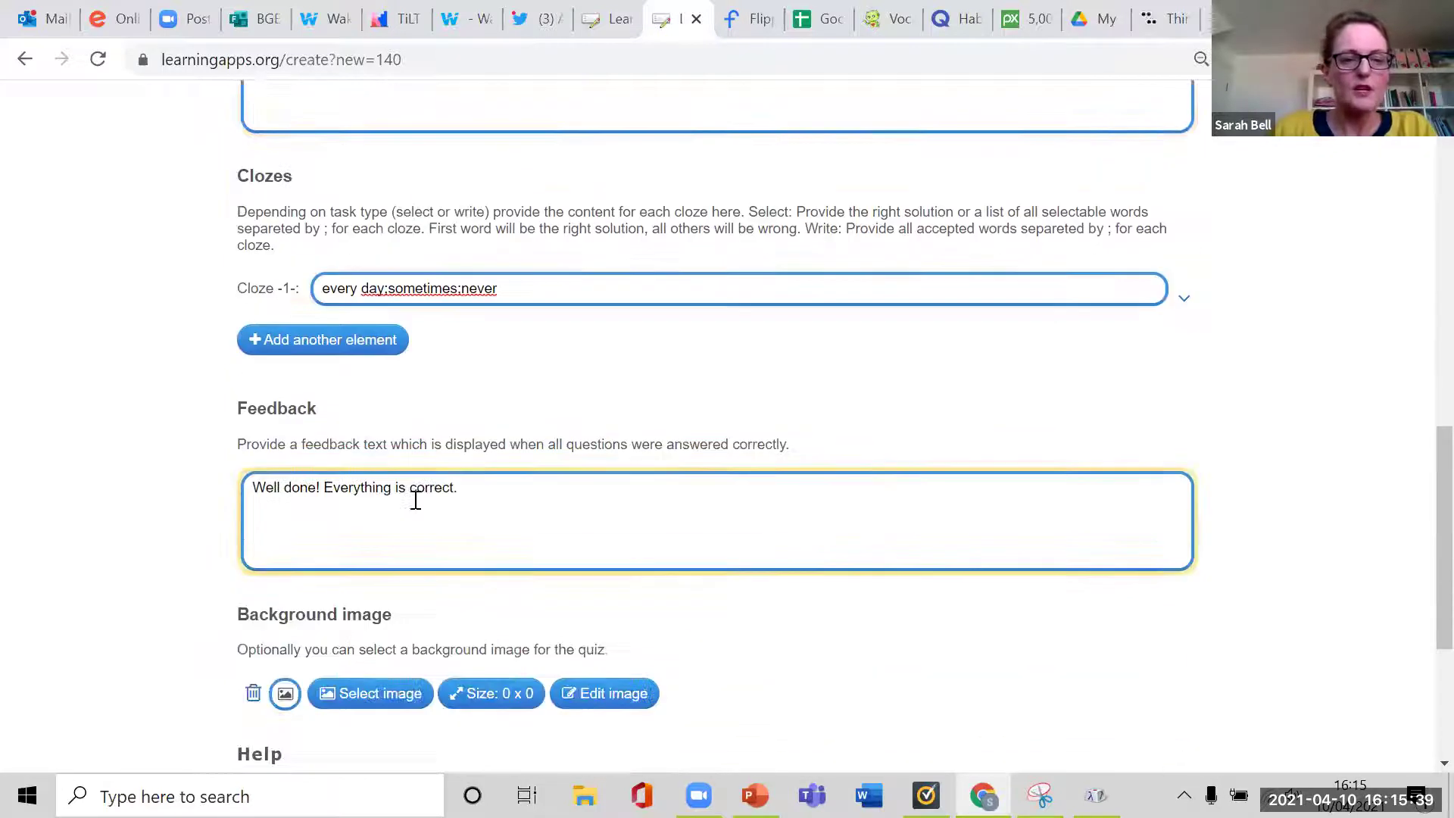
pyautogui.click(342, 341)
pyautogui.click(385, 285)
pyautogui.moveTo(461, 285); pyautogui.dragTo(529, 289)
pyautogui.hotkey('ctrl', 'c')
pyautogui.click(418, 330)
pyautogui.hotkey('ctrl', 'v')
pyautogui.write(';')
# Append "every day;sometimes" as the wrong choices for Cloze -2-.
pyautogui.moveTo(324, 282); pyautogui.dragTo(461, 282)
pyautogui.hotkey('ctrl', 'c')
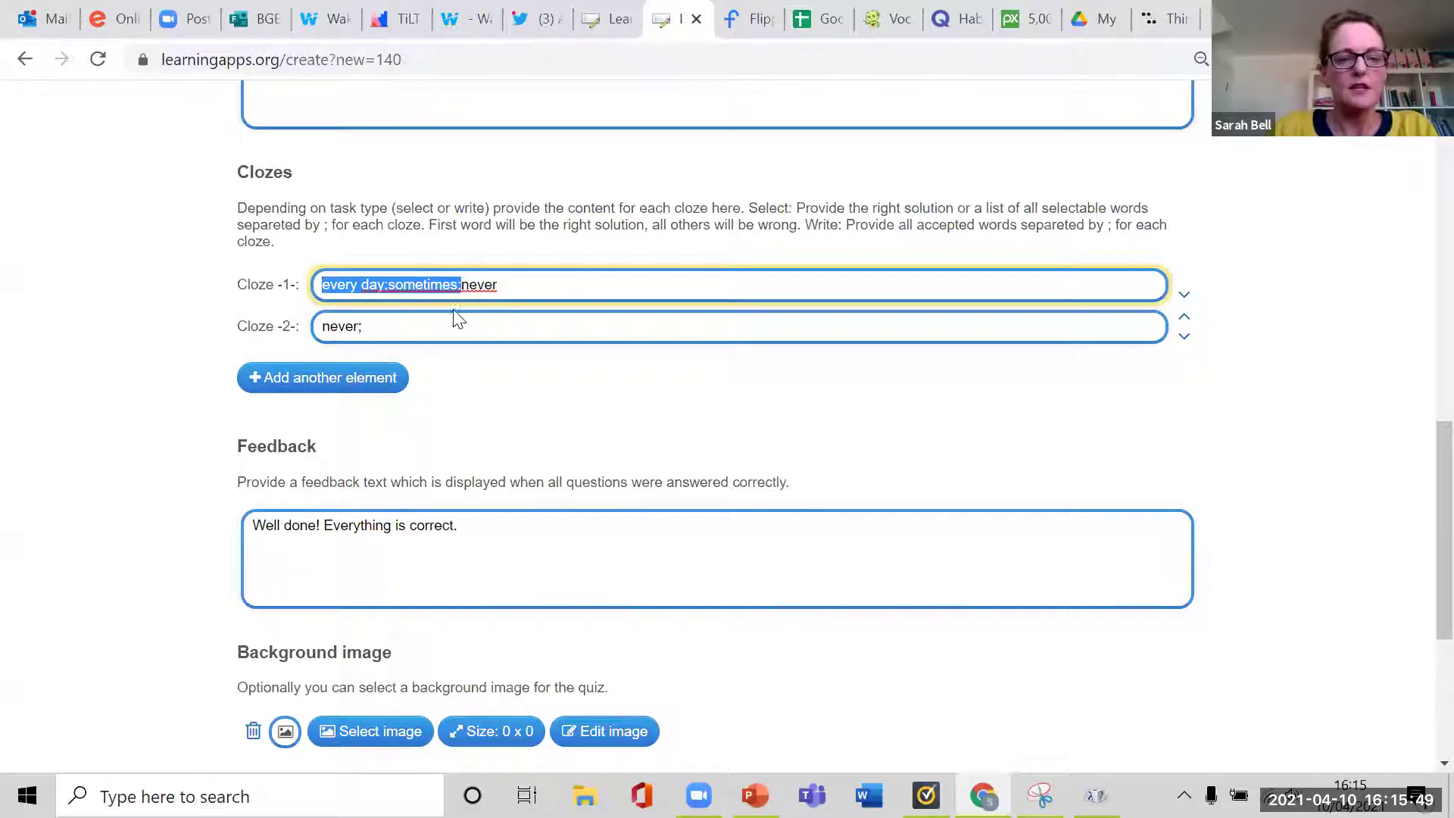
pyautogui.click(453, 324)
pyautogui.hotkey('ctrl', 'v')
pyautogui.write(';')
pyautogui.press('BackSpace')
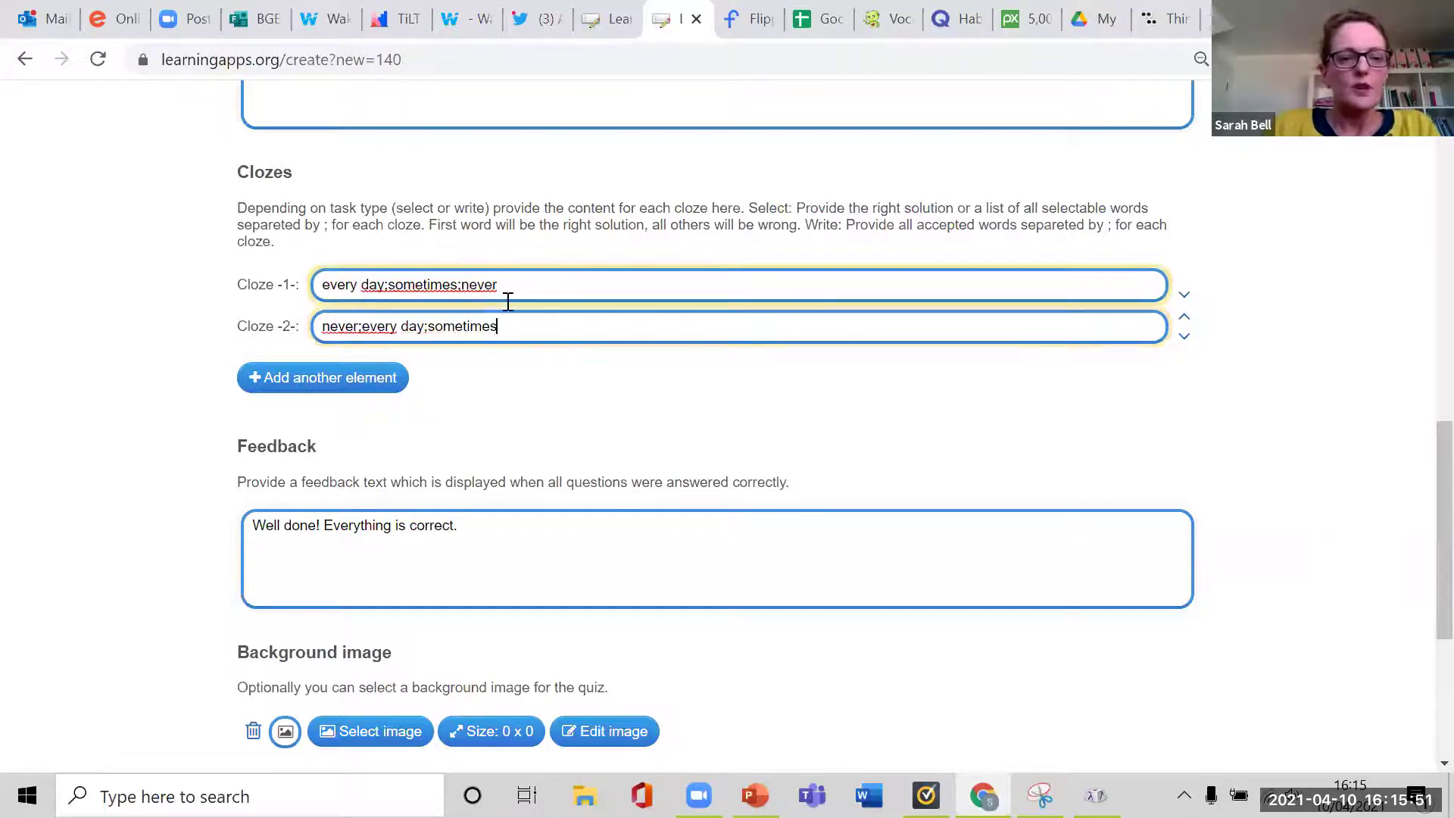
# Add "-3- I send texts" as the third line of the cloze text.
pyautogui.scroll(1, 523, 315)
pyautogui.scroll(2, 439, 108)
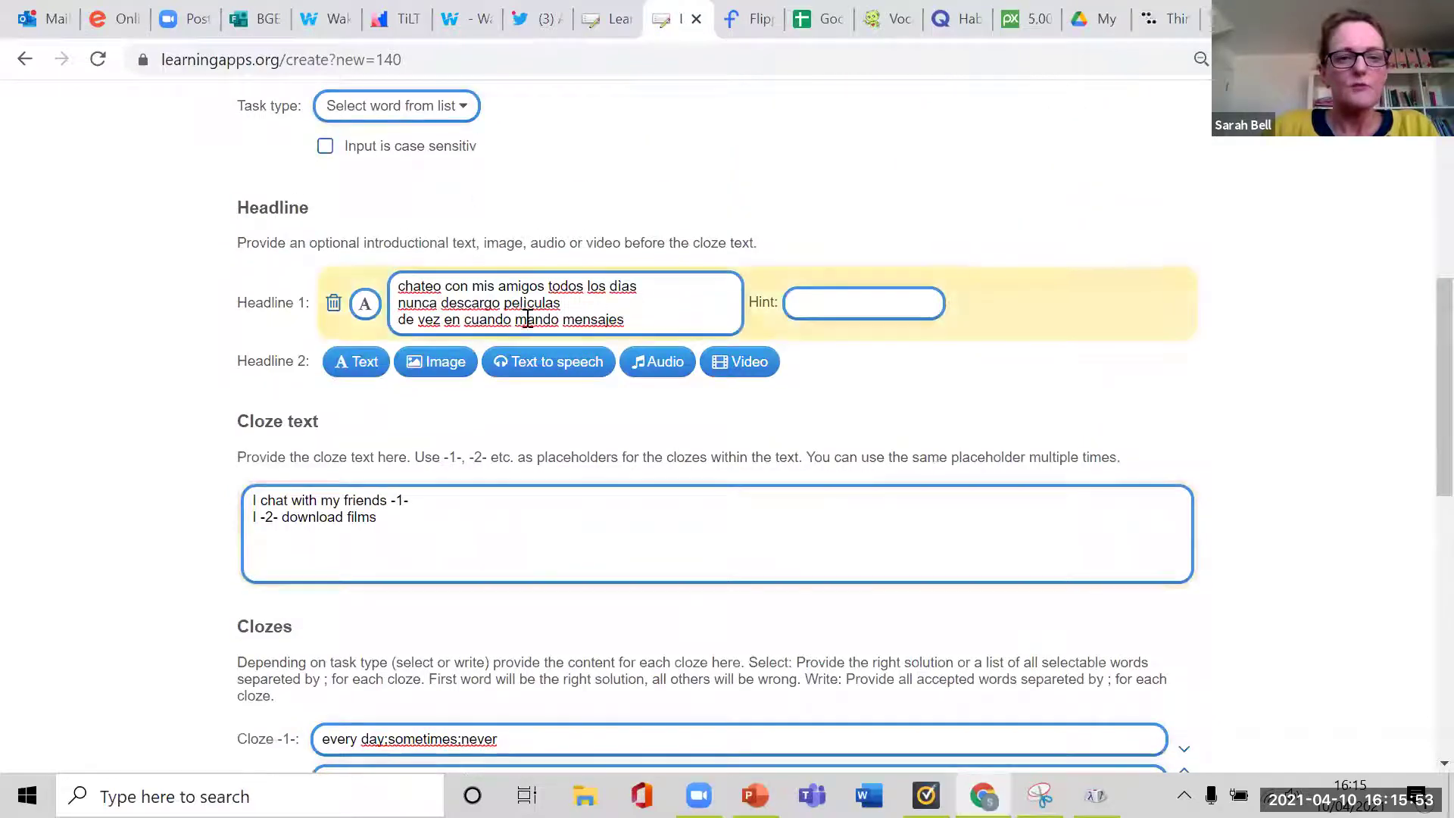
pyautogui.scroll(-1, 435, 420)
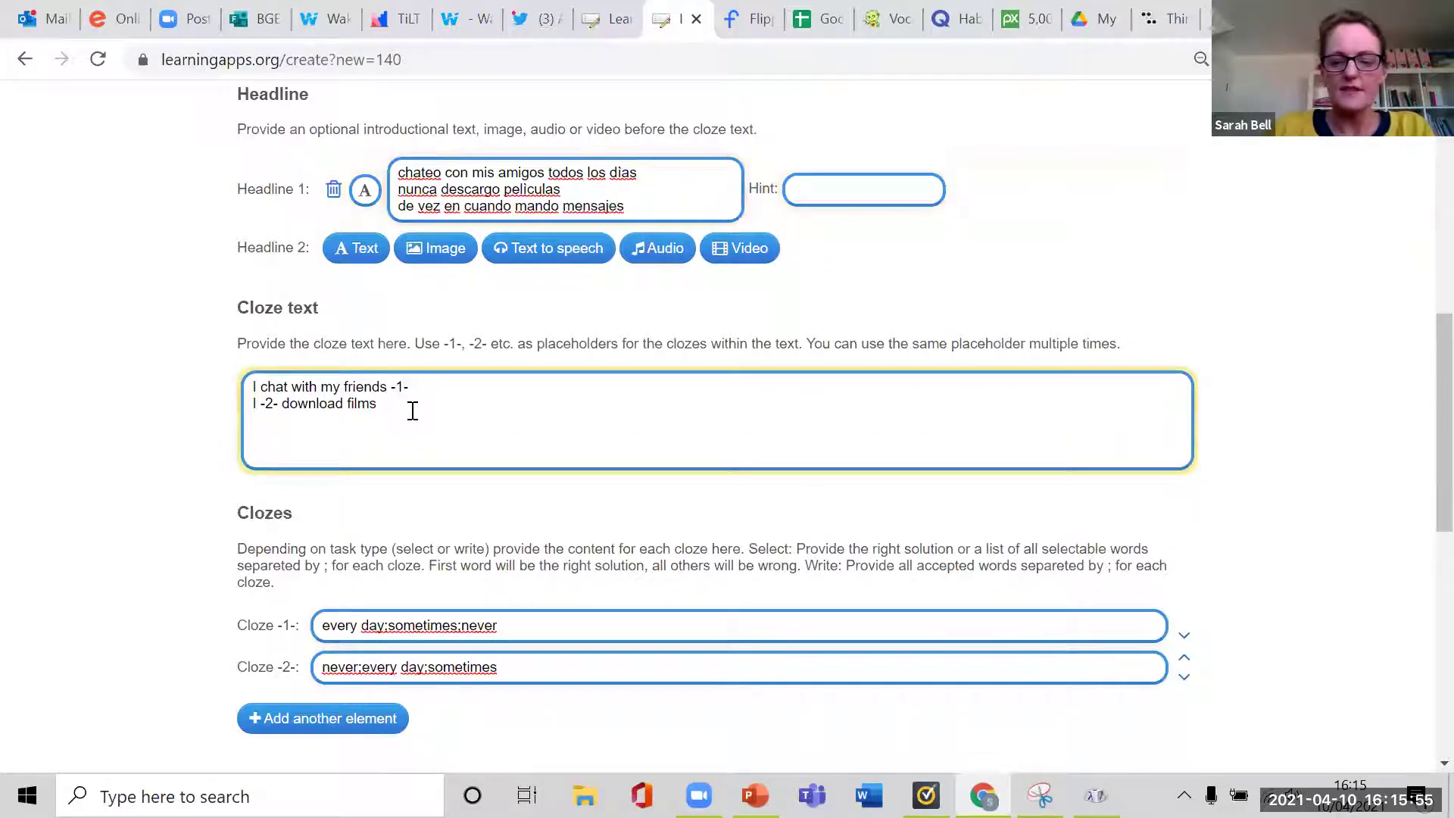
pyautogui.write('- I send tets')
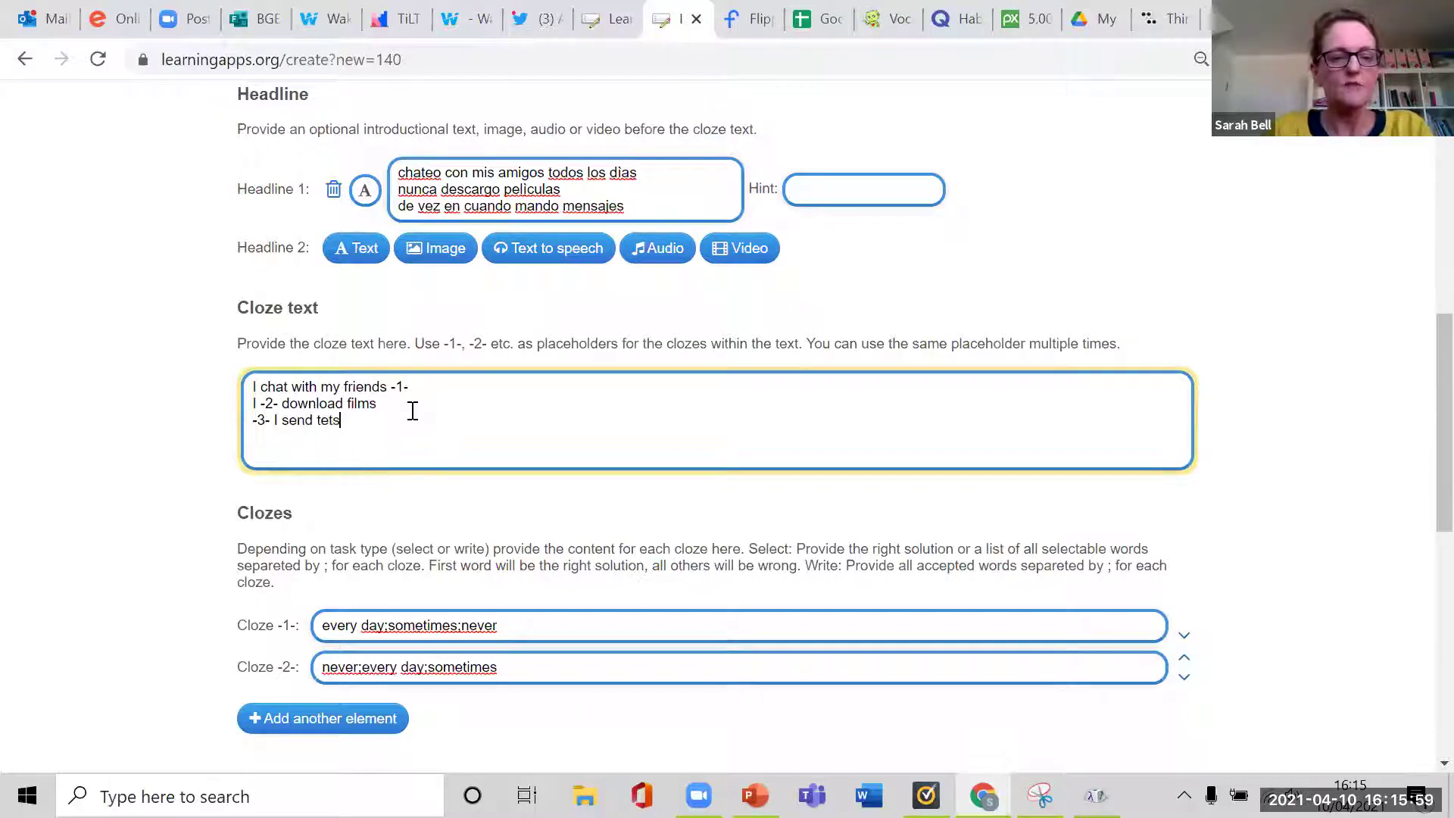
pyautogui.press('BackSpace')
pyautogui.press('BackSpace')
pyautogui.write('xts')
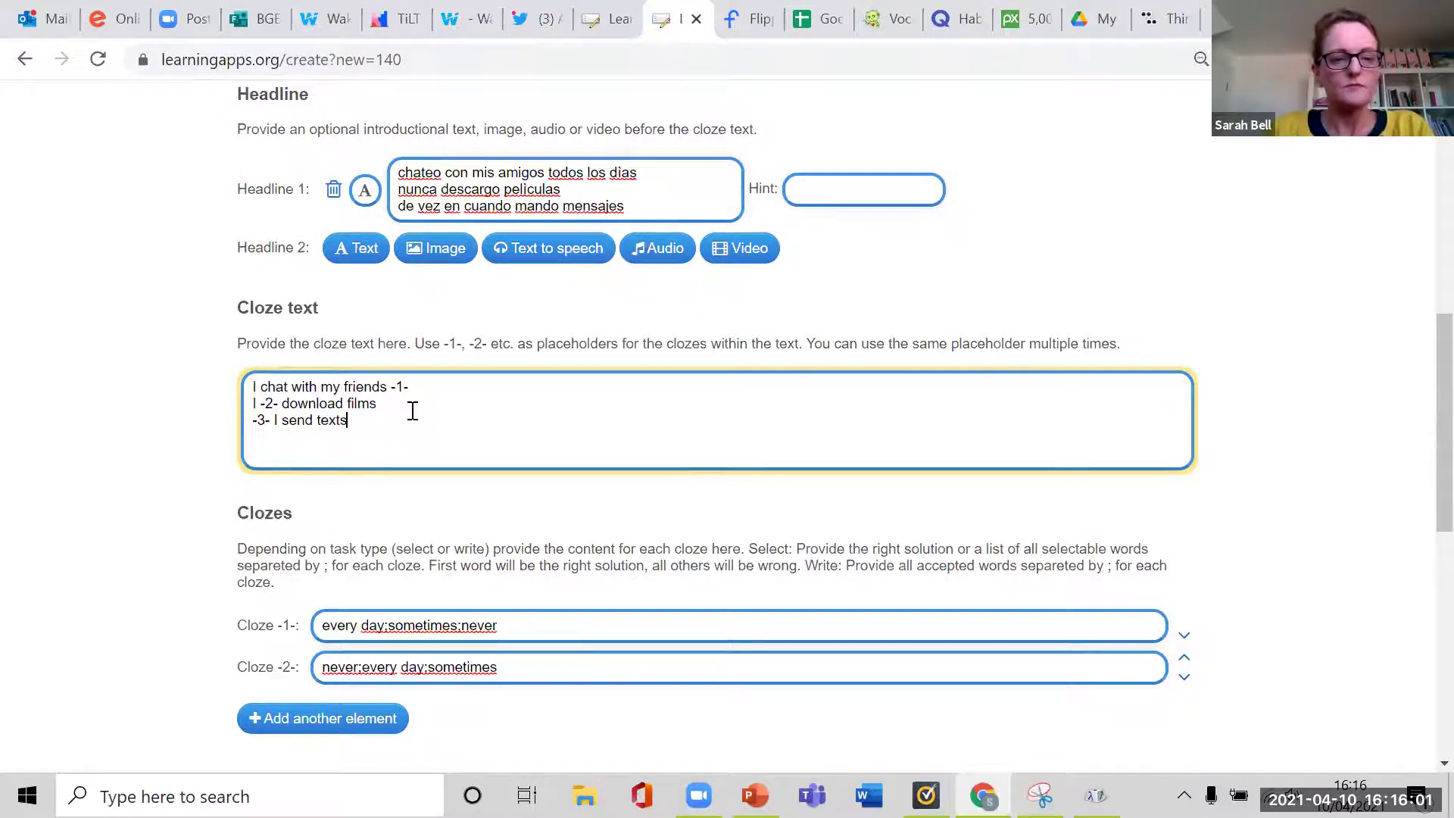
# Add a Cloze -3- entry with "sometimes" as the correct answer.
pyautogui.scroll(-3, 356, 530)
pyautogui.click(328, 498)
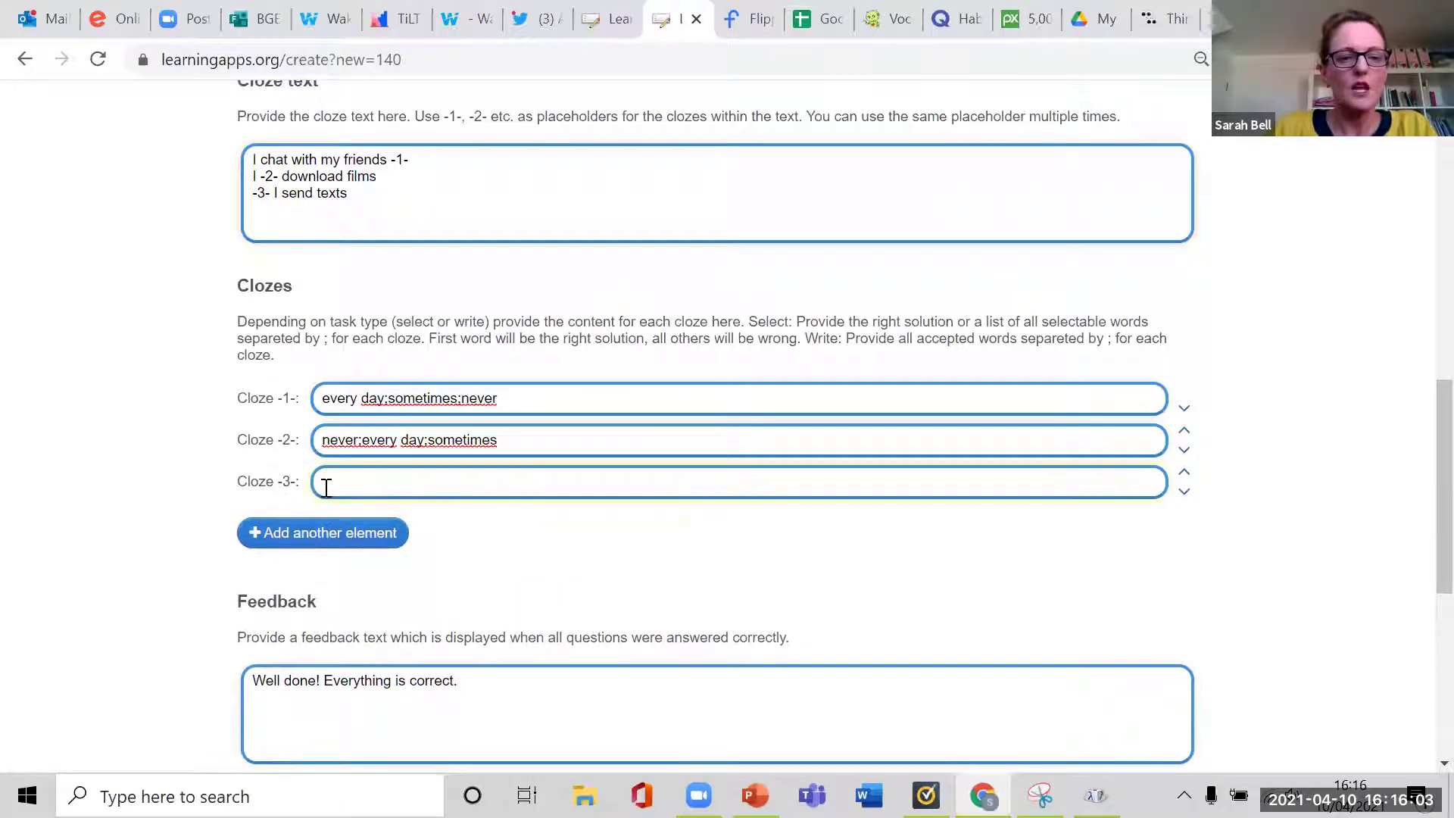
pyautogui.doubleClick(433, 440)
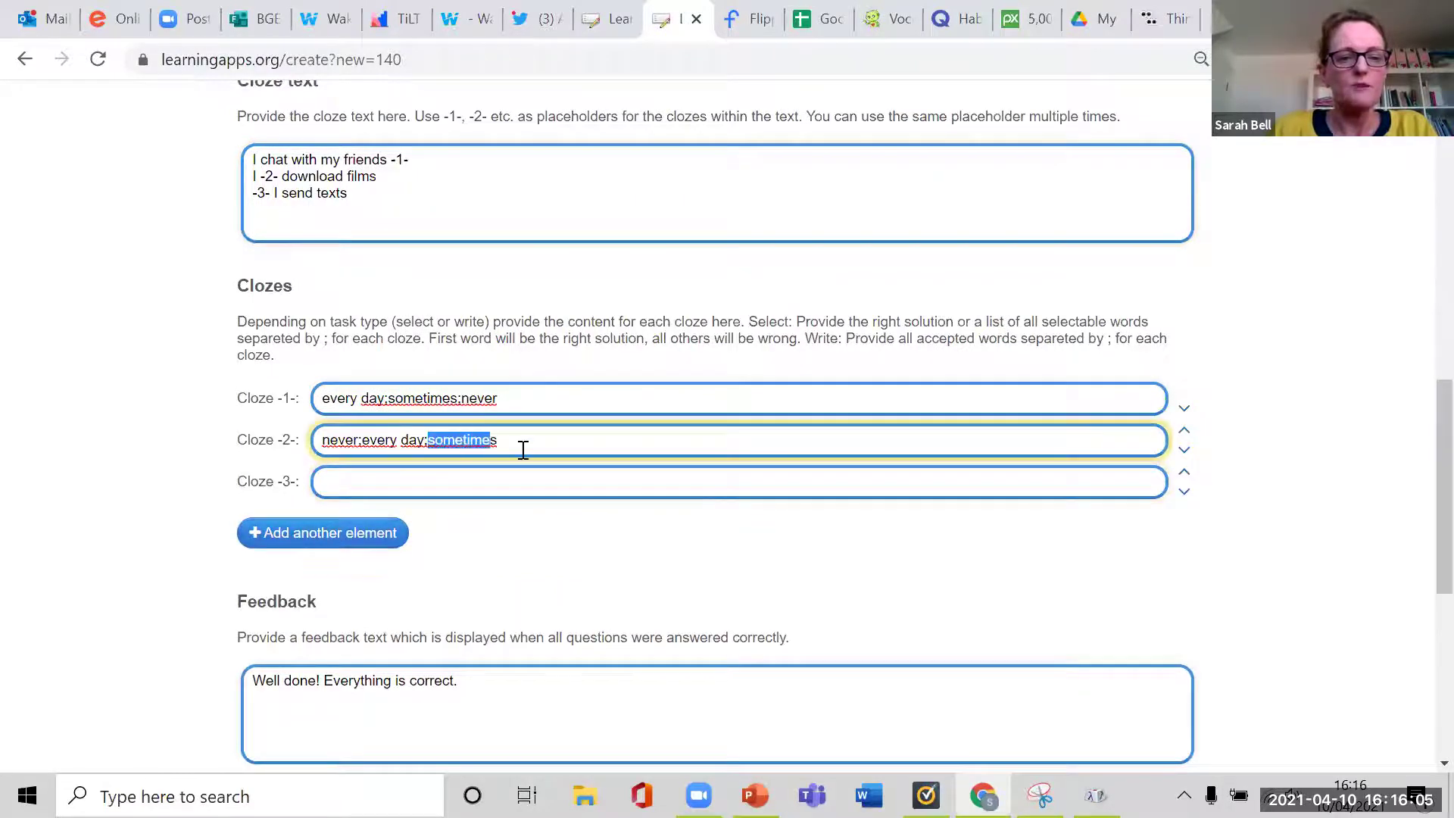
pyautogui.hotkey('ctrl', 'c')
pyautogui.click(398, 494)
pyautogui.hotkey('ctrl', 'v')
# Append "never;every day" as the wrong choices for Cloze -3-, separated from the correct answer by a semicolon.
pyautogui.moveTo(319, 440); pyautogui.dragTo(425, 442)
pyautogui.hotkey('ctrl', 'c')
pyautogui.click(412, 484)
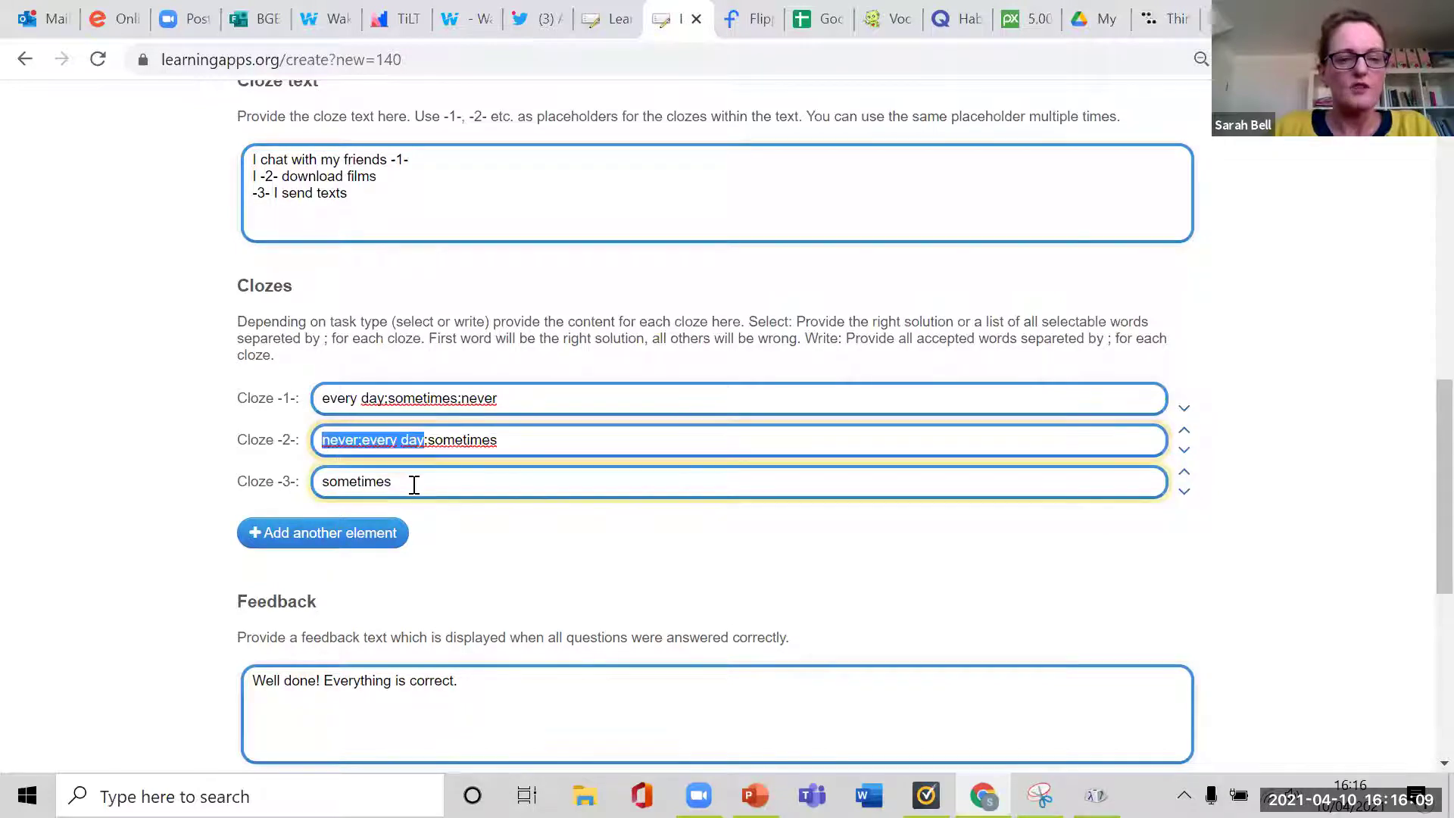
pyautogui.write(';')
pyautogui.hotkey('ctrl', 'v')
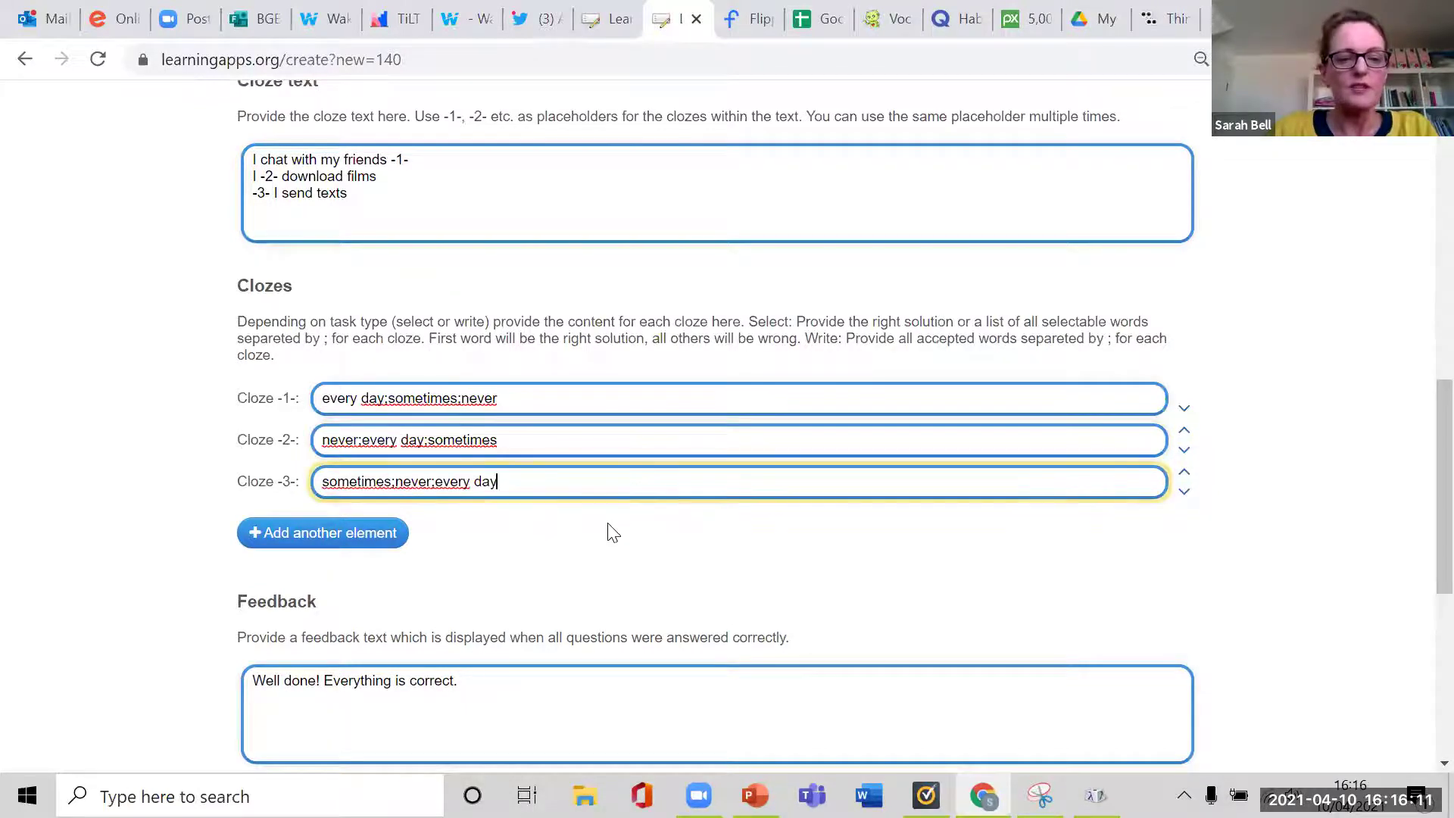
# Enter the hint "every day = de vez en cuando" in the app's Help section.
pyautogui.scroll(-3, 607, 530)
pyautogui.click(509, 465)
pyautogui.moveTo(508, 466); pyautogui.dragTo(194, 467)
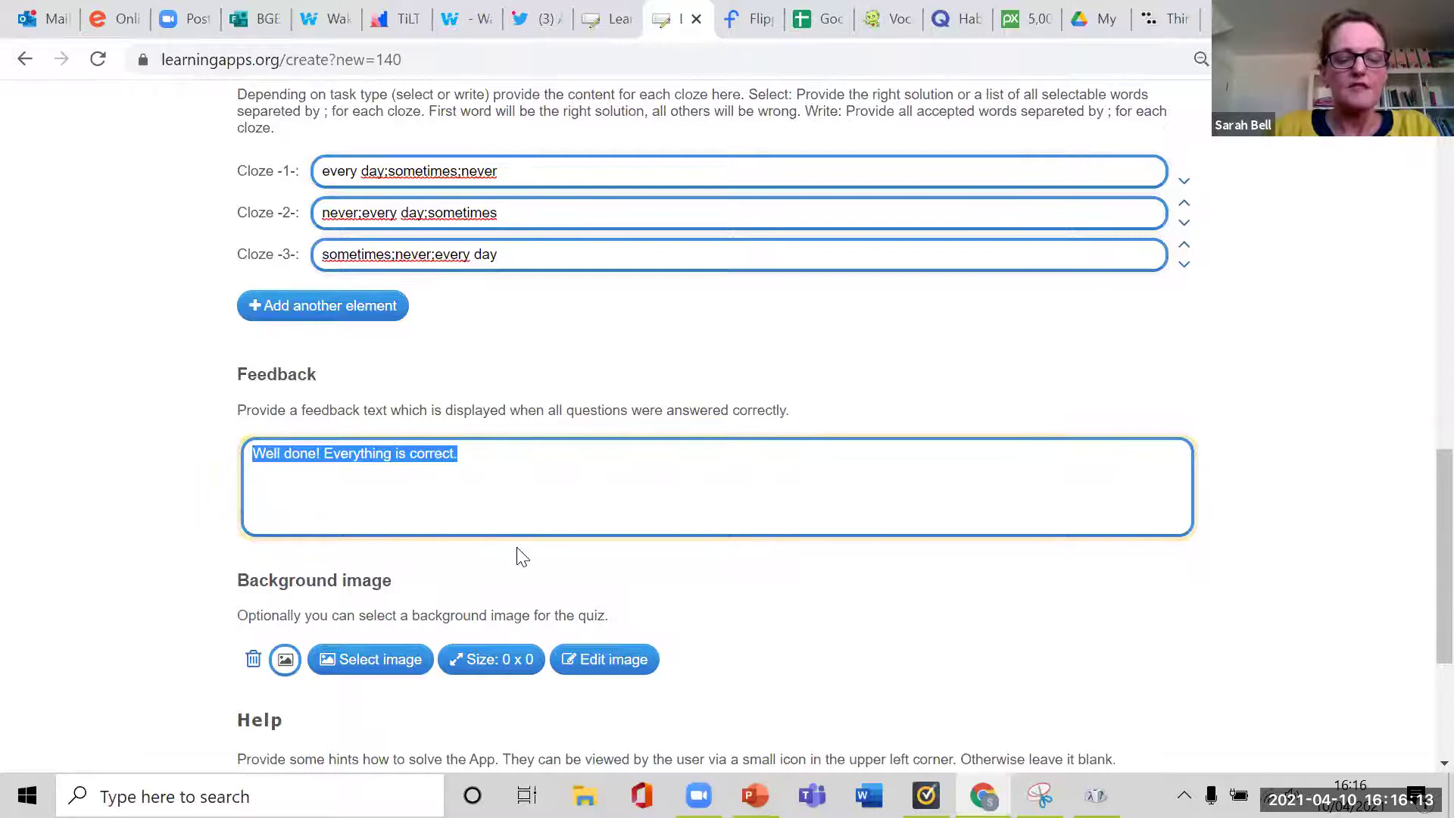
pyautogui.scroll(-1, 519, 555)
pyautogui.scroll(-2, 470, 558)
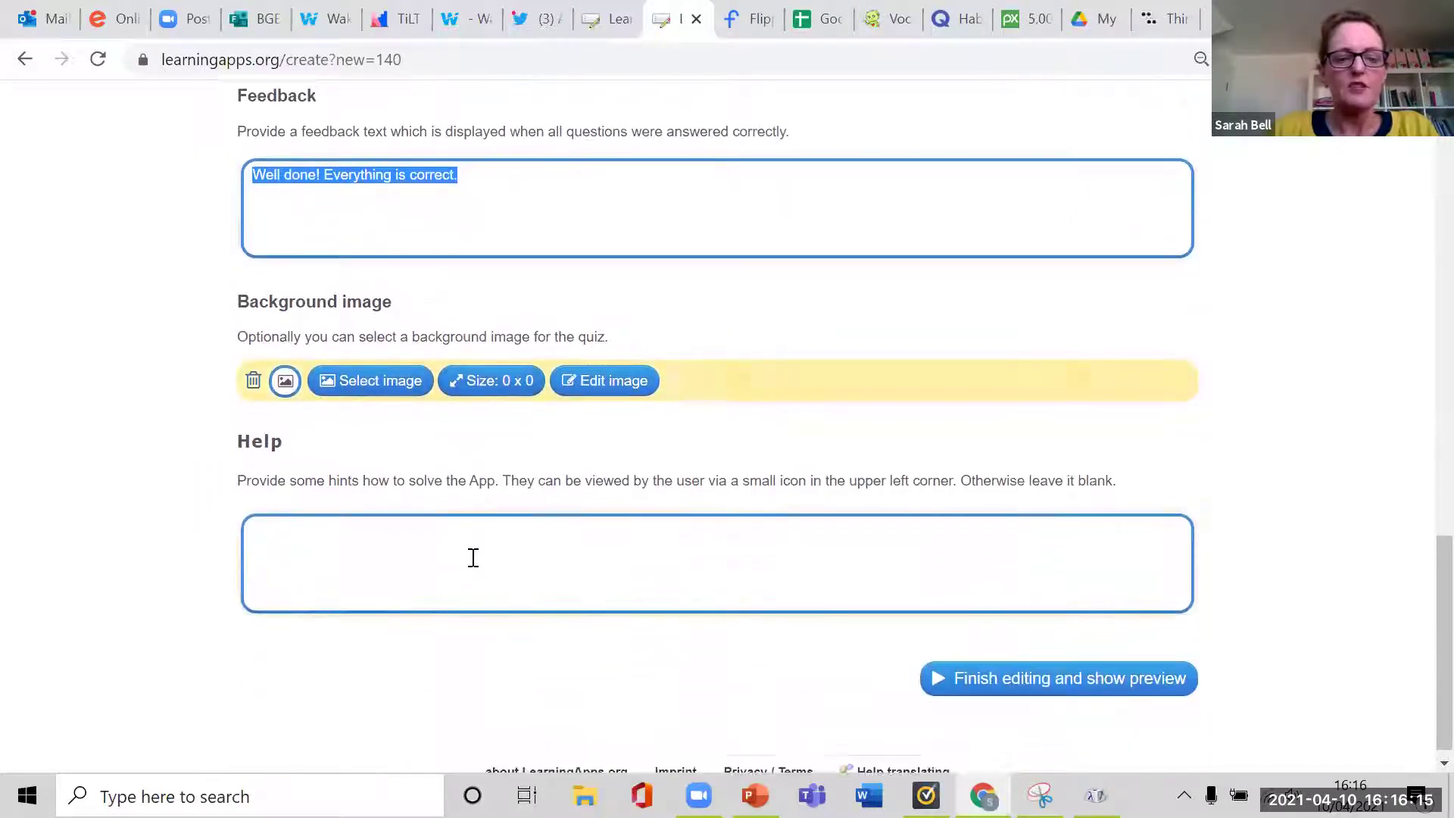
pyautogui.click(300, 528)
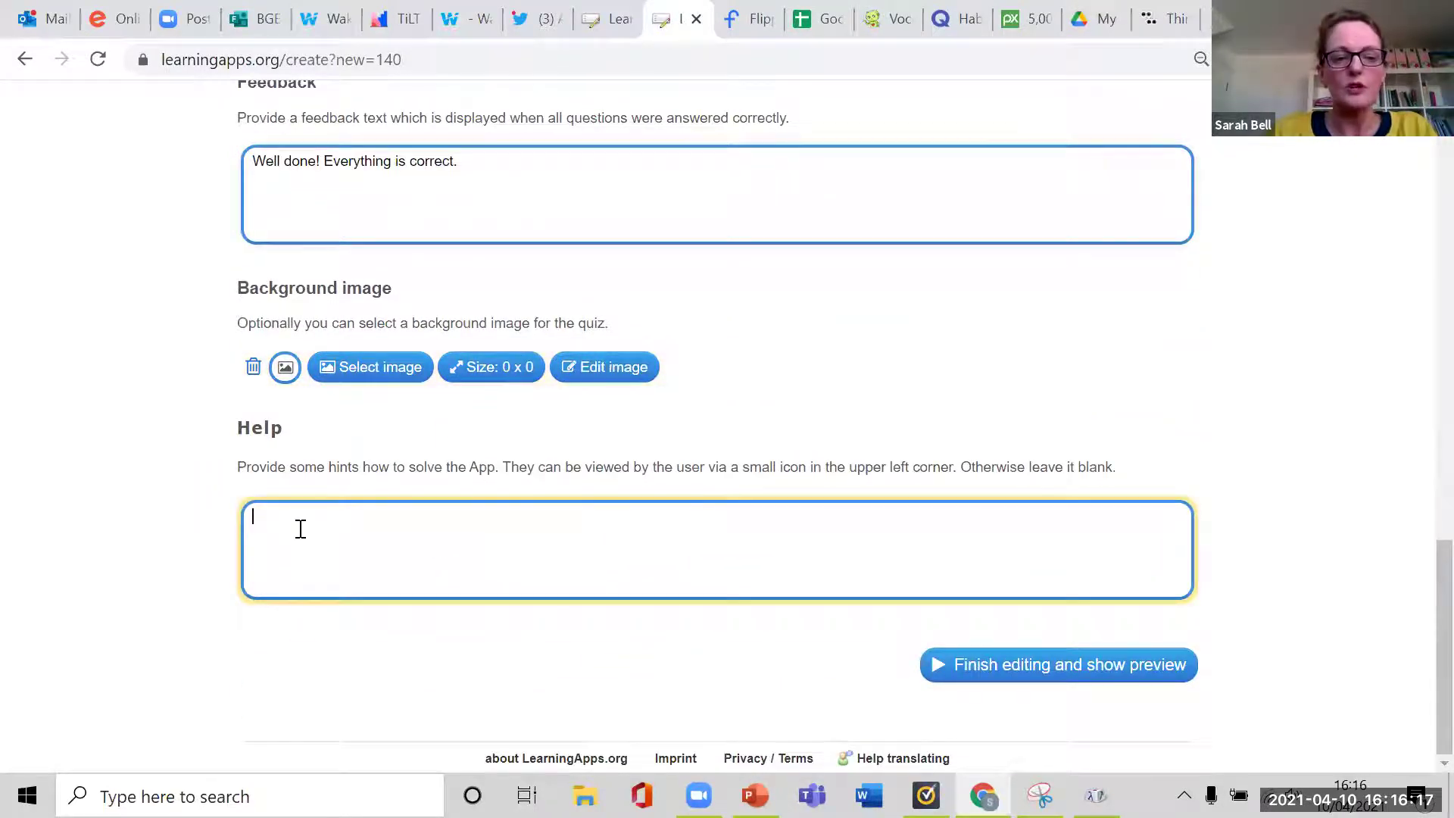
pyautogui.write('every day = de vez en cuan')
pyautogui.write('d')
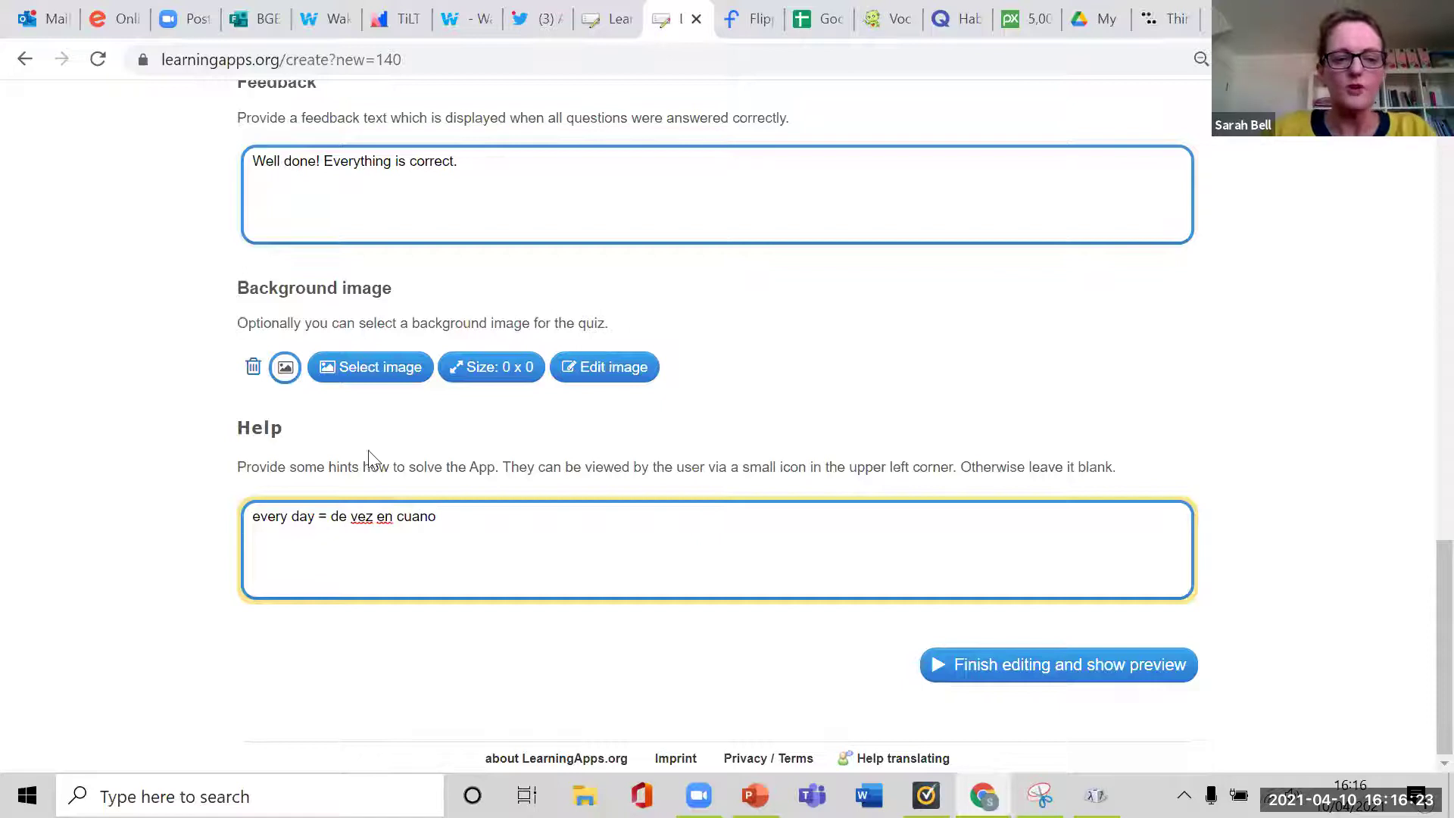
pyautogui.write('o')
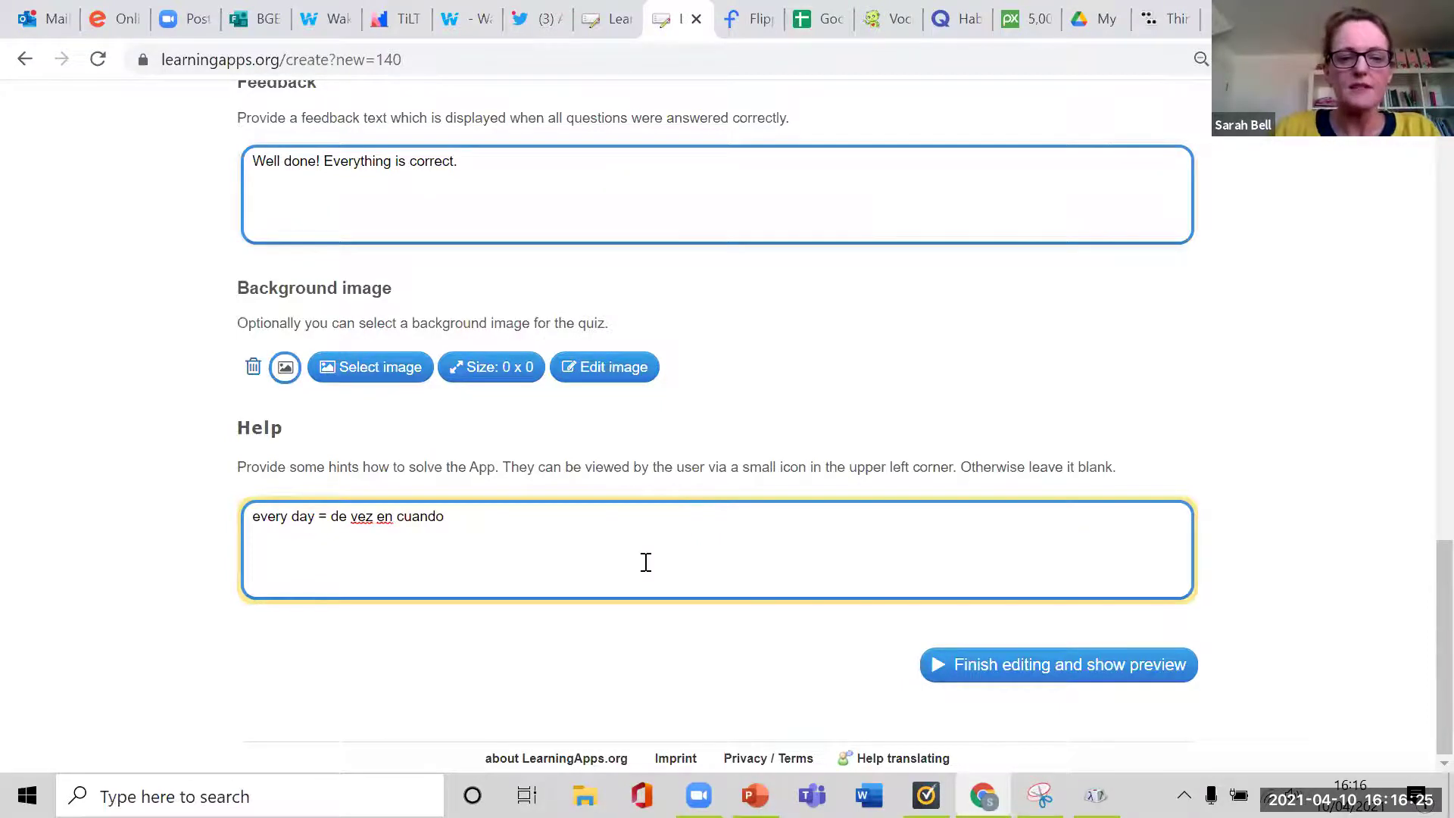
# Test the app in preview by filling the first gap with "every day" and the second with "sometimes", and check the answers.
pyautogui.click(1057, 668)
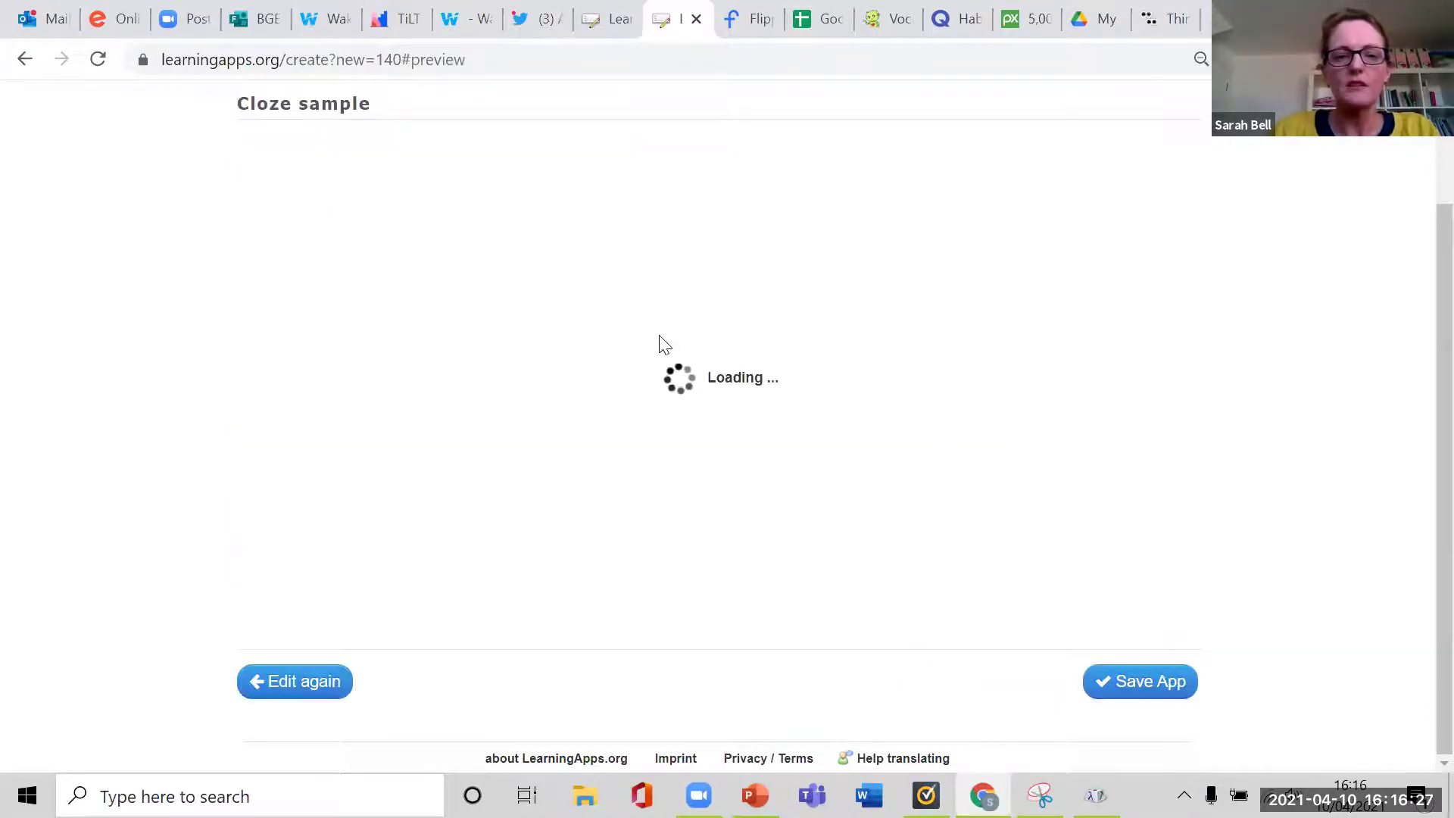
pyautogui.click(715, 329)
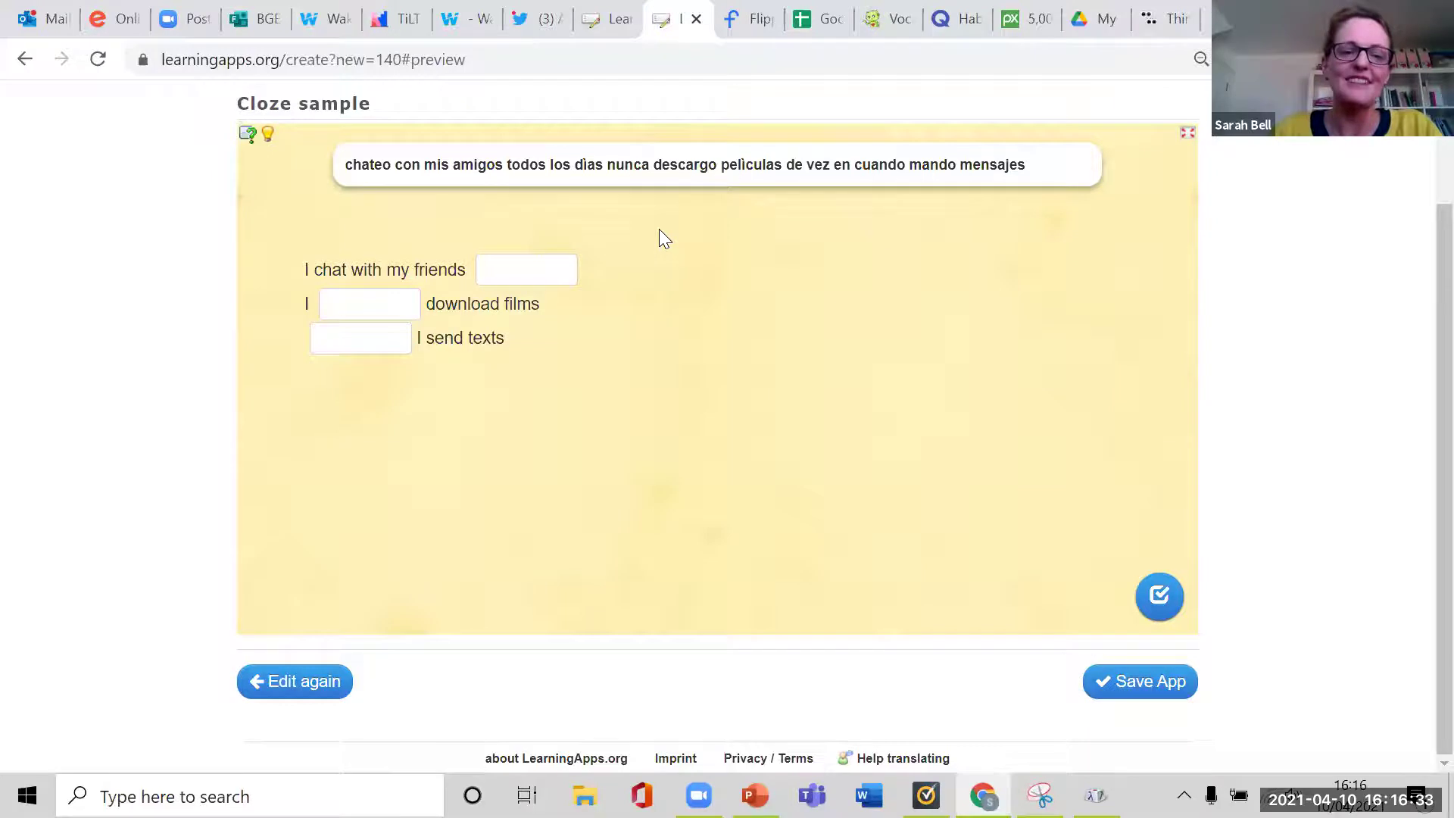
pyautogui.click(522, 271)
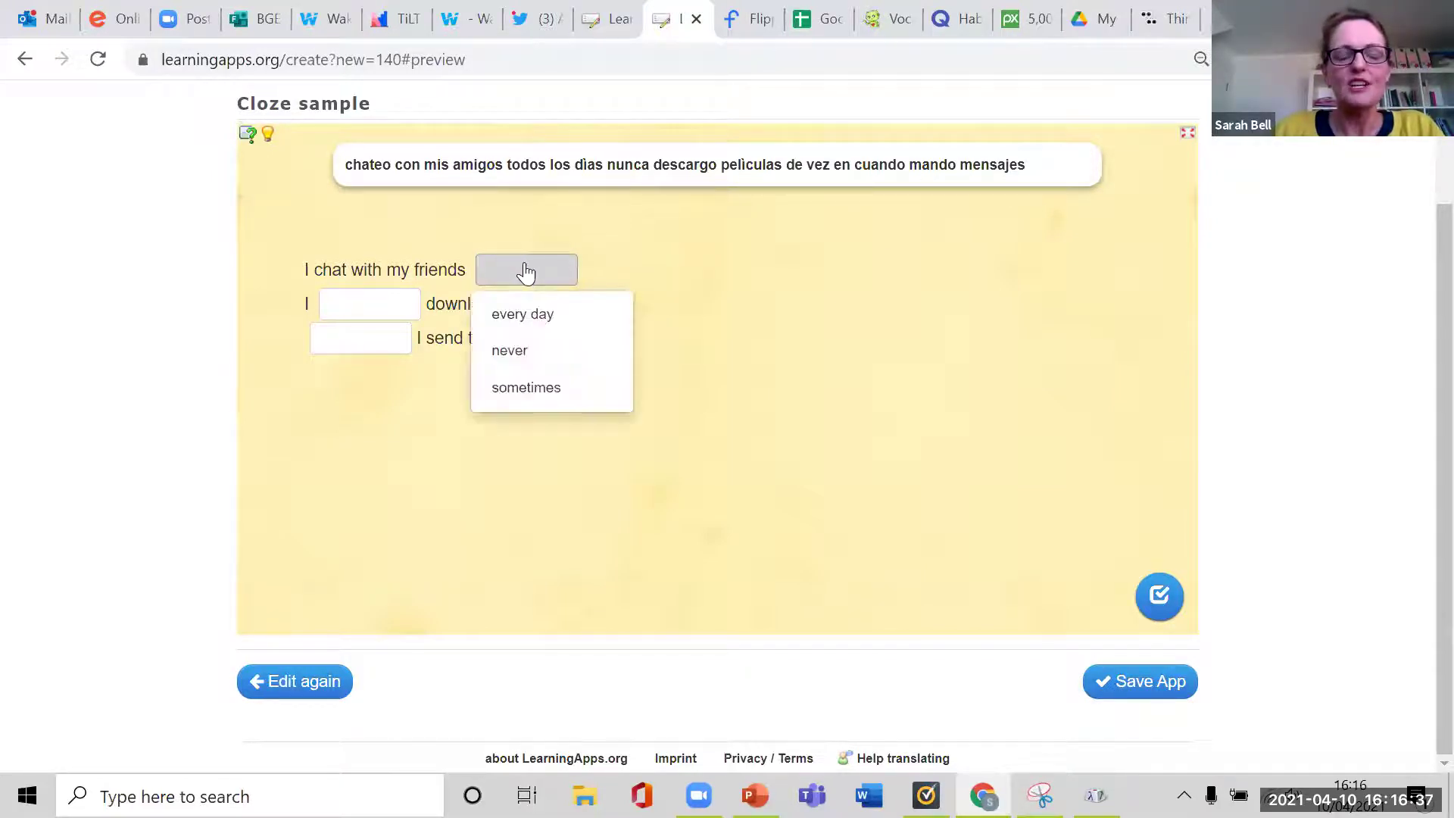
pyautogui.click(520, 311)
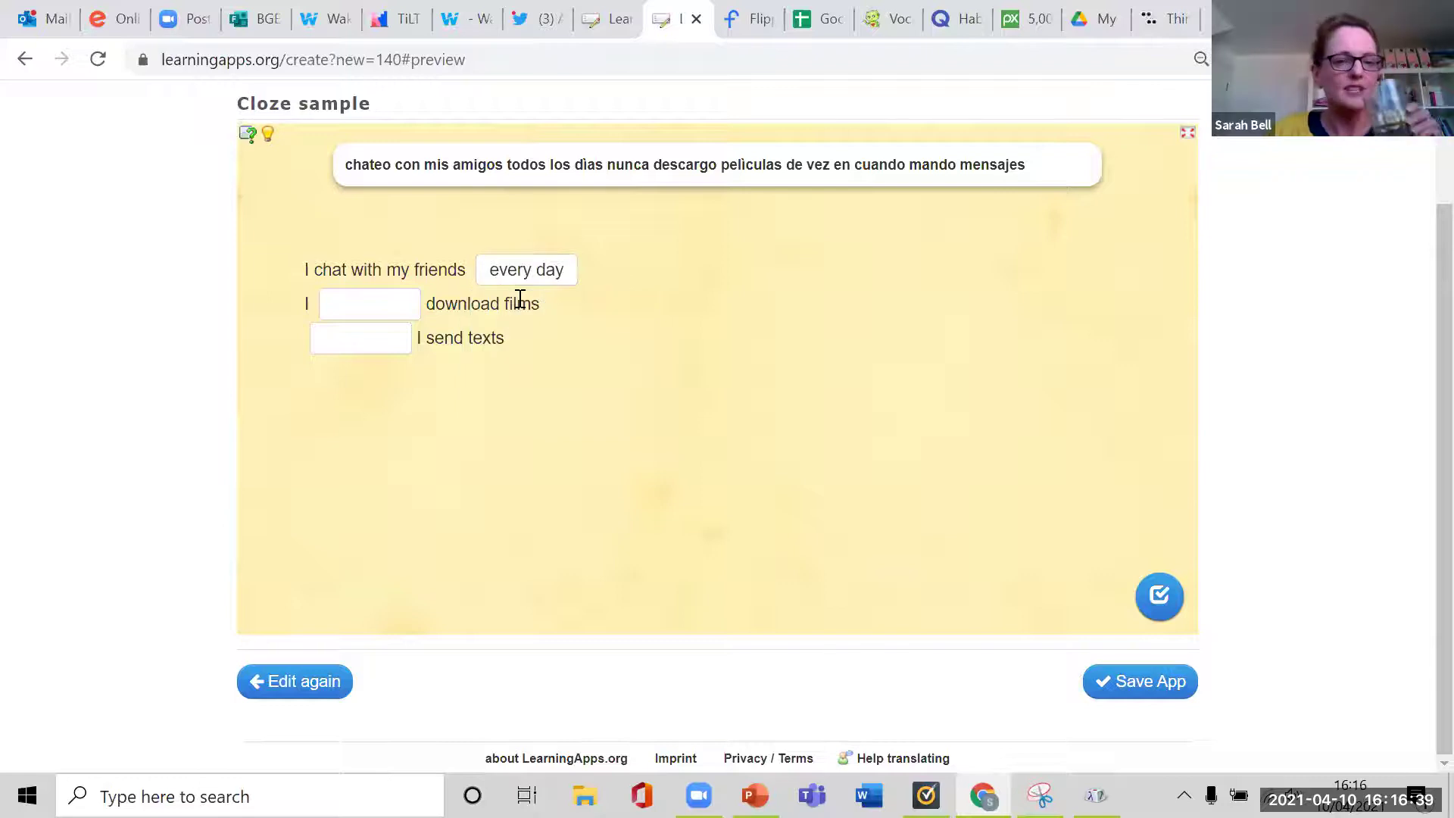
pyautogui.click(392, 314)
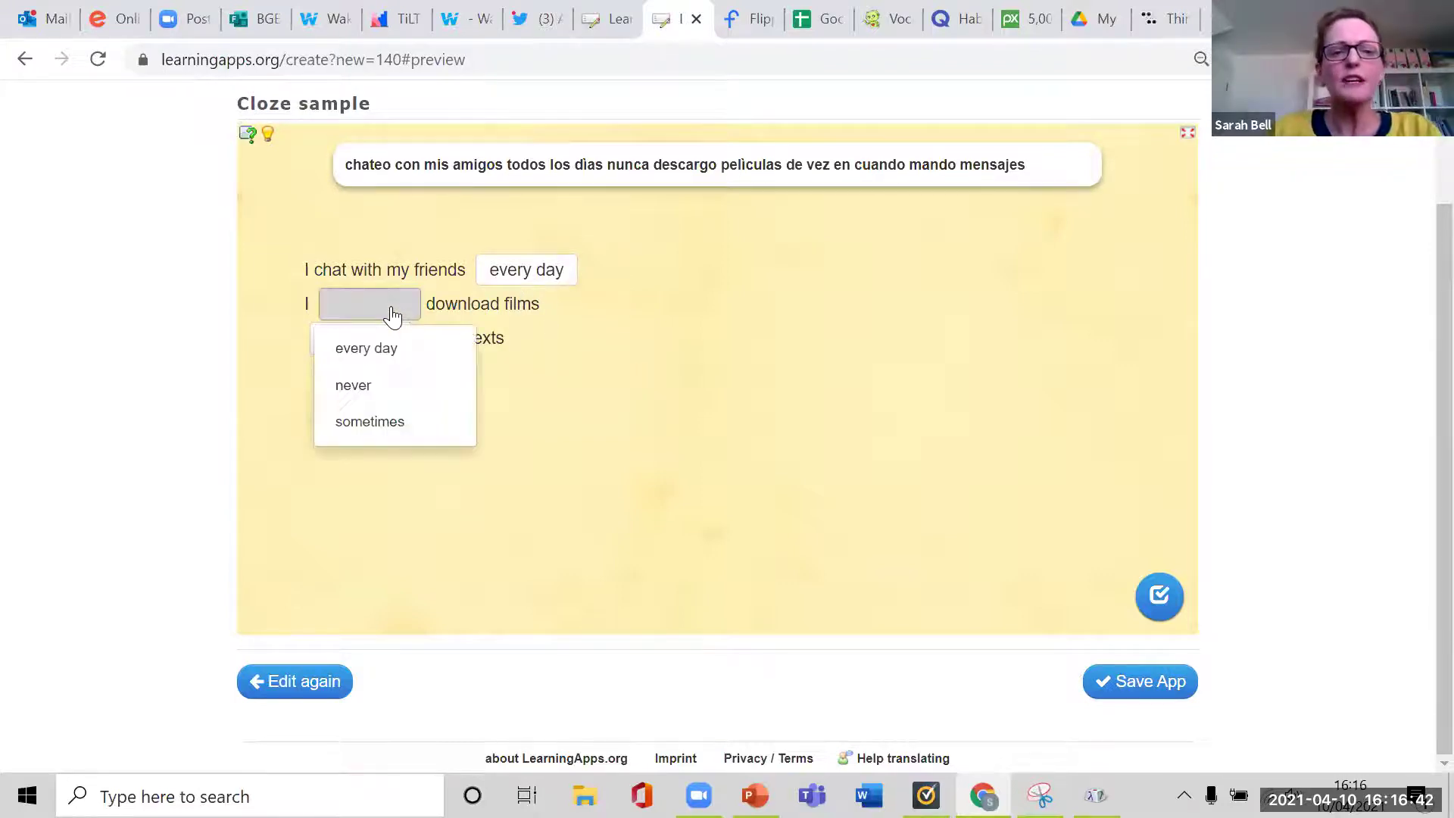
pyautogui.click(389, 419)
pyautogui.click(1160, 598)
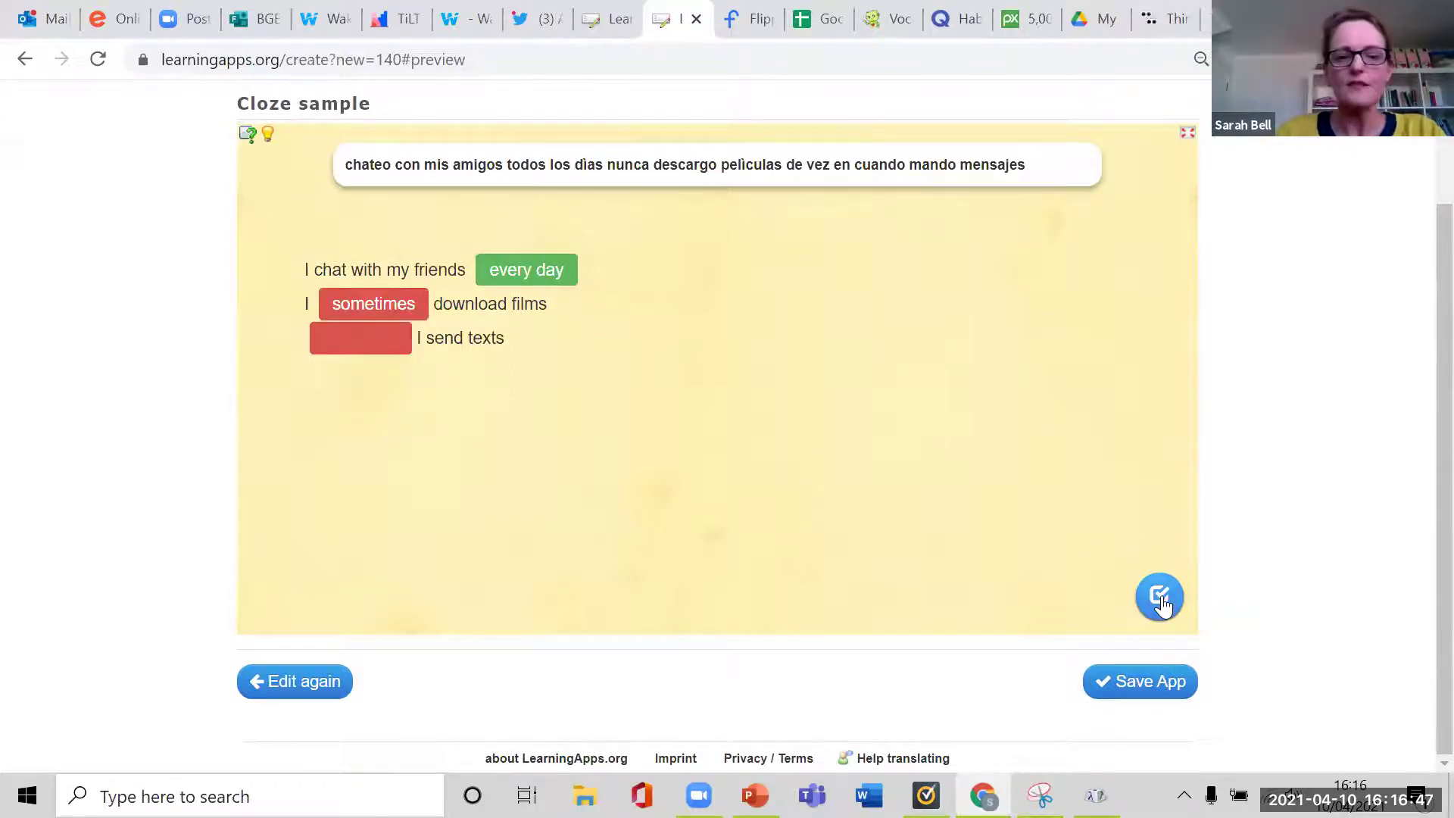
# Return to editing and add a text-to-speech Headline 2 with the suggested text beginning "Chateo con mis amigos todos los dias. Nunca descargo peliculas.".
pyautogui.click(302, 682)
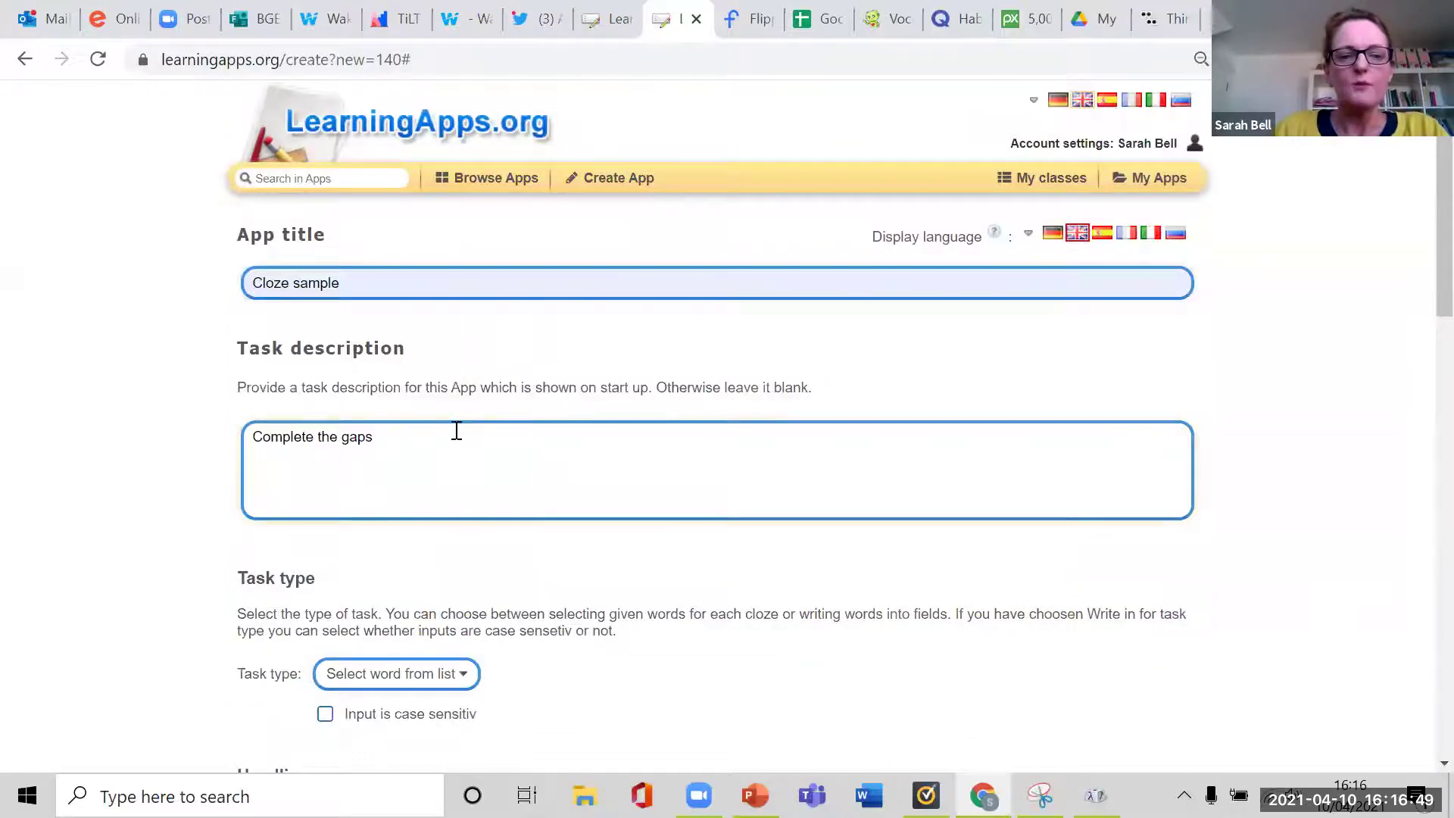
pyautogui.scroll(-3, 468, 576)
pyautogui.scroll(-3, 458, 493)
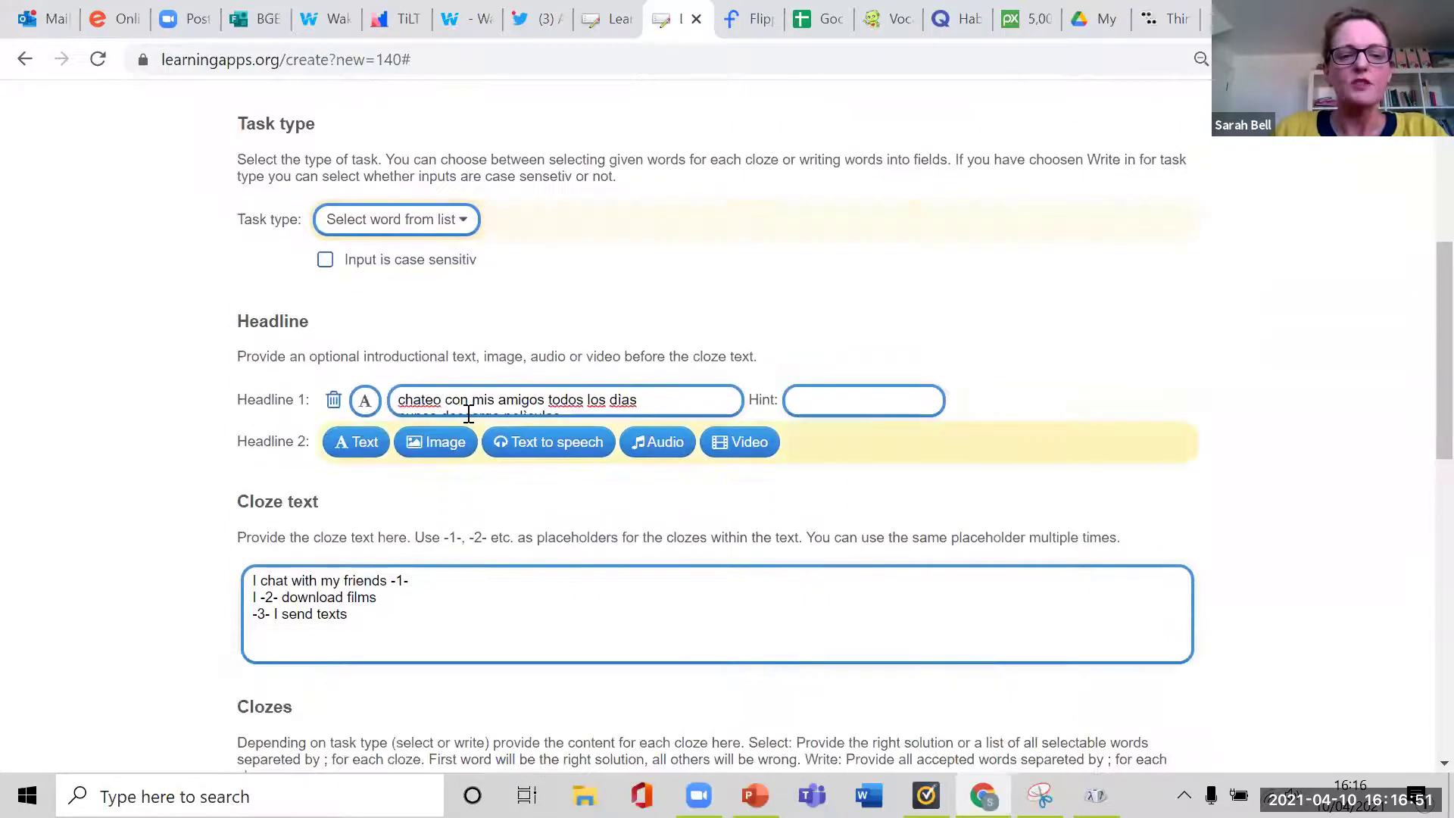
pyautogui.moveTo(396, 400); pyautogui.dragTo(713, 419)
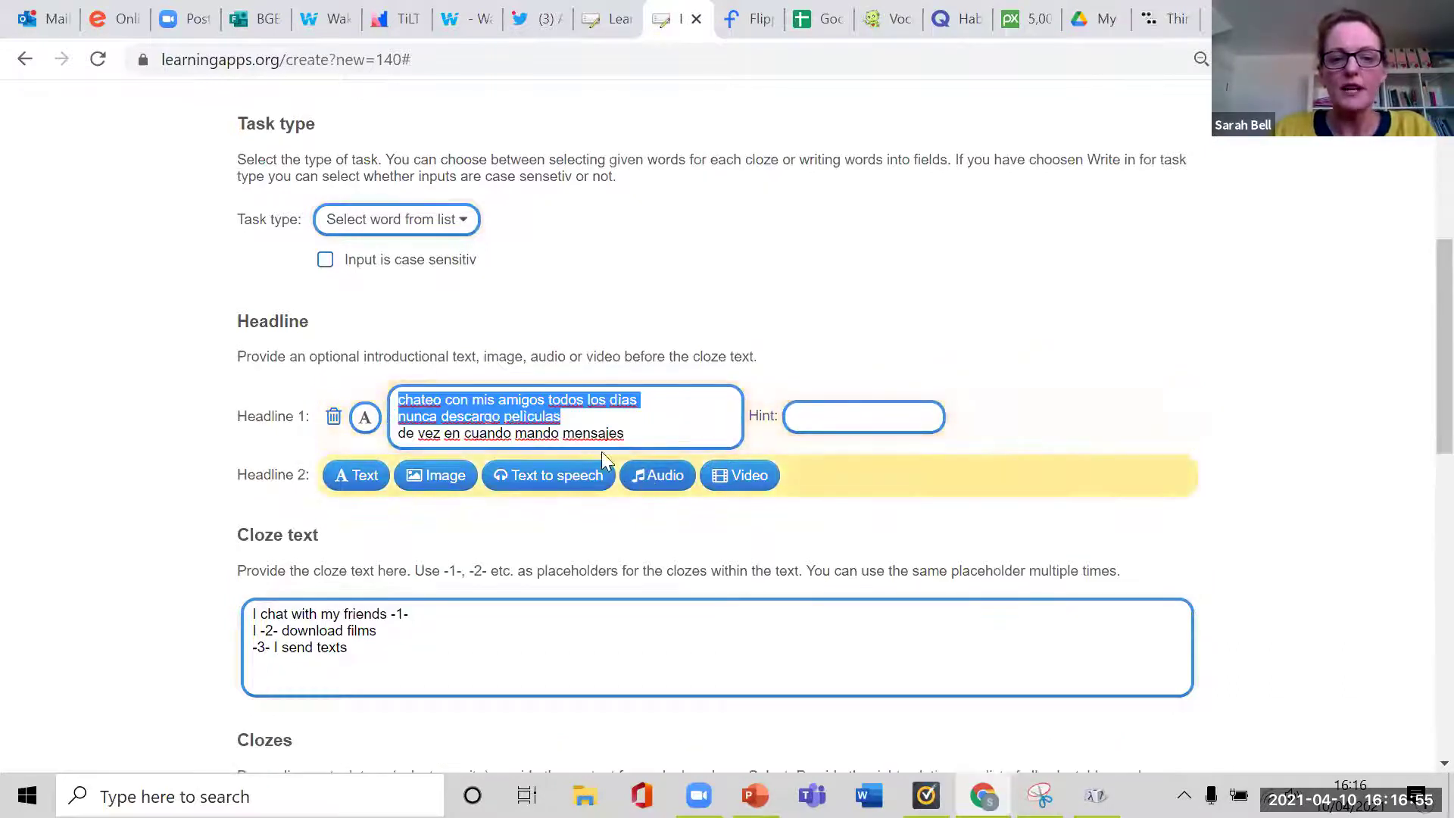
pyautogui.moveTo(628, 434); pyautogui.dragTo(394, 405)
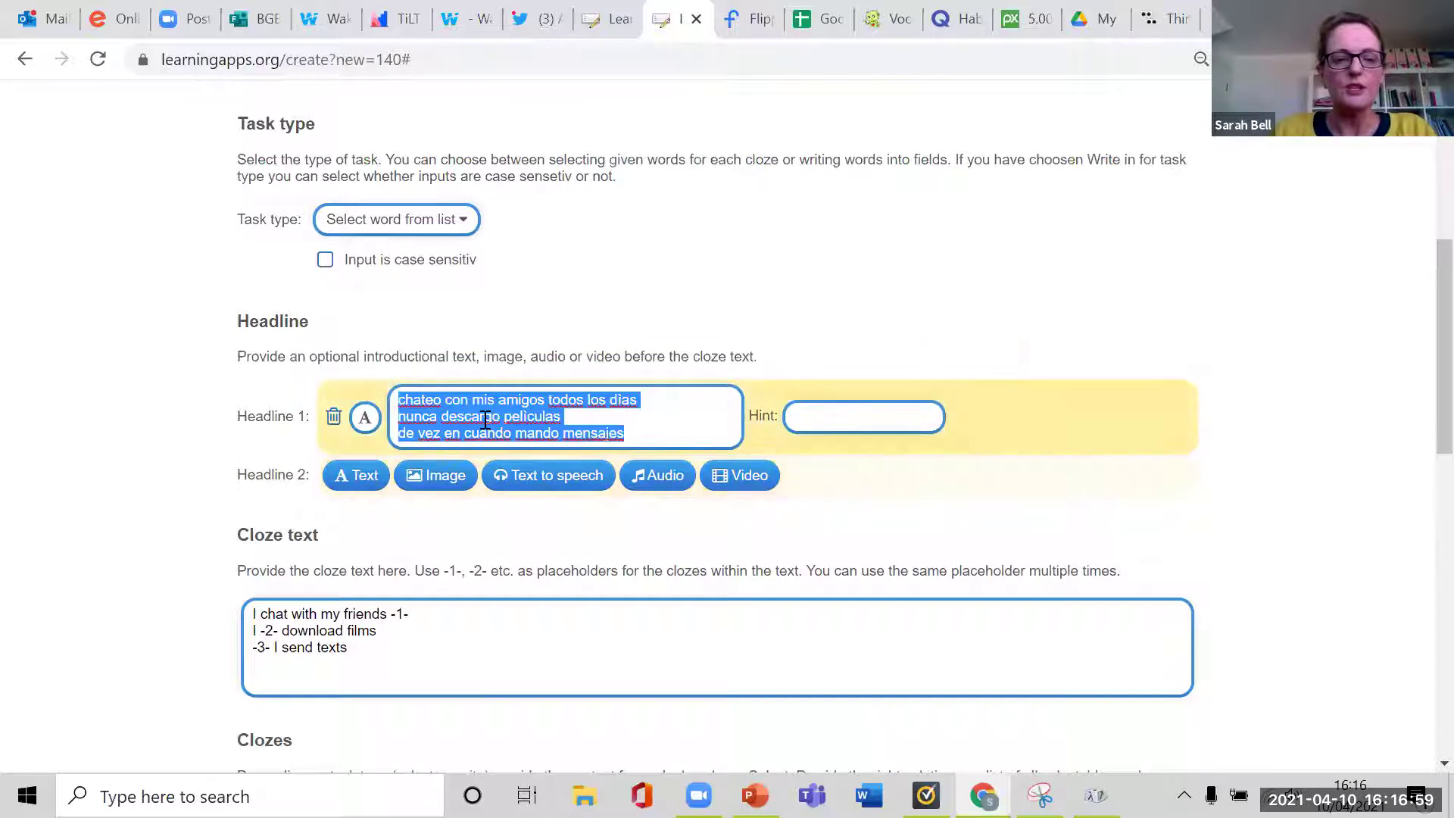
pyautogui.moveTo(654, 437); pyautogui.dragTo(395, 395)
pyautogui.click(514, 483)
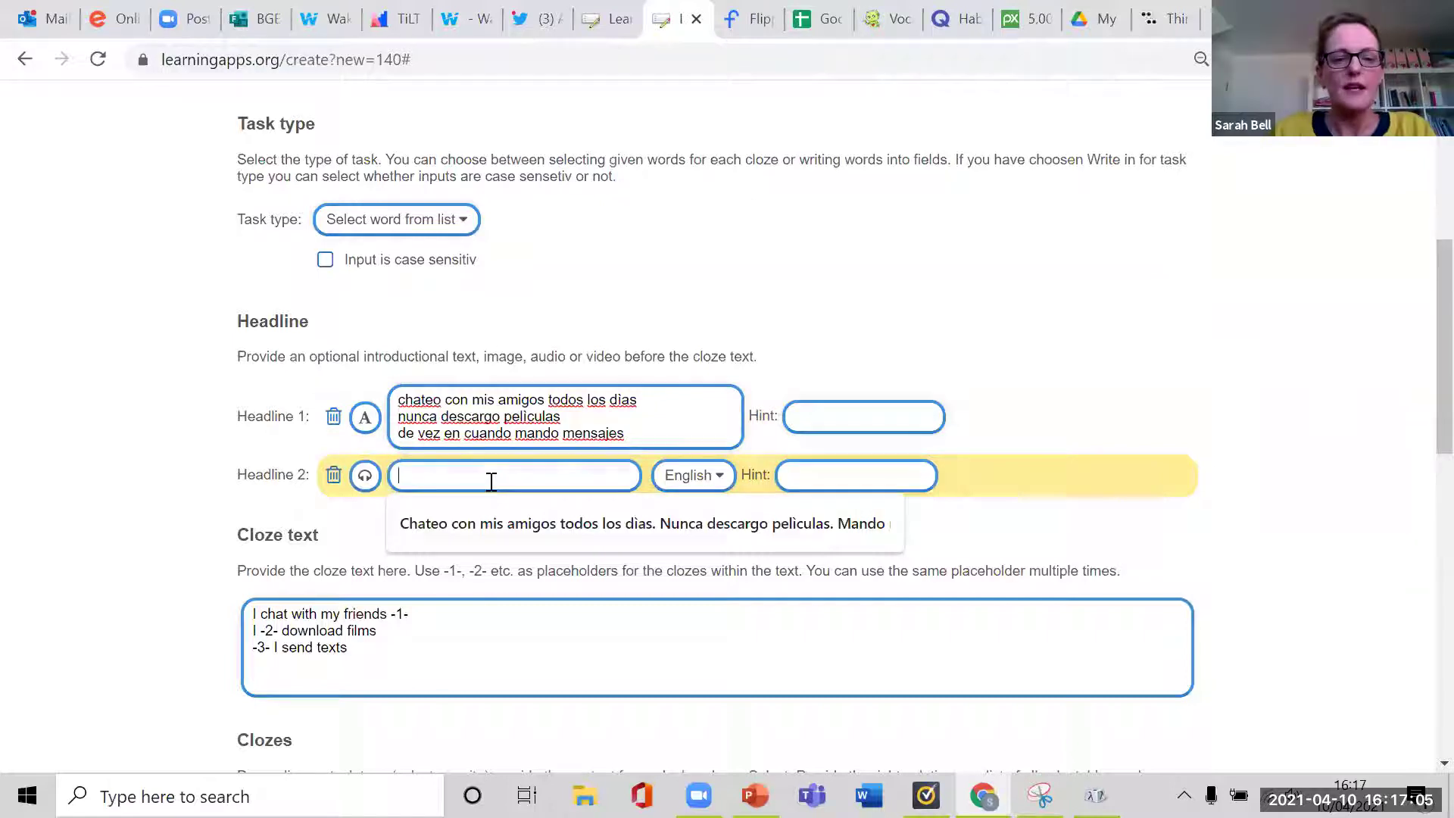
pyautogui.click(462, 525)
# Delete the written Headline 1 and set the language of the text-to-speech Headline 2 to Español.
pyautogui.scroll(-1, 530, 475)
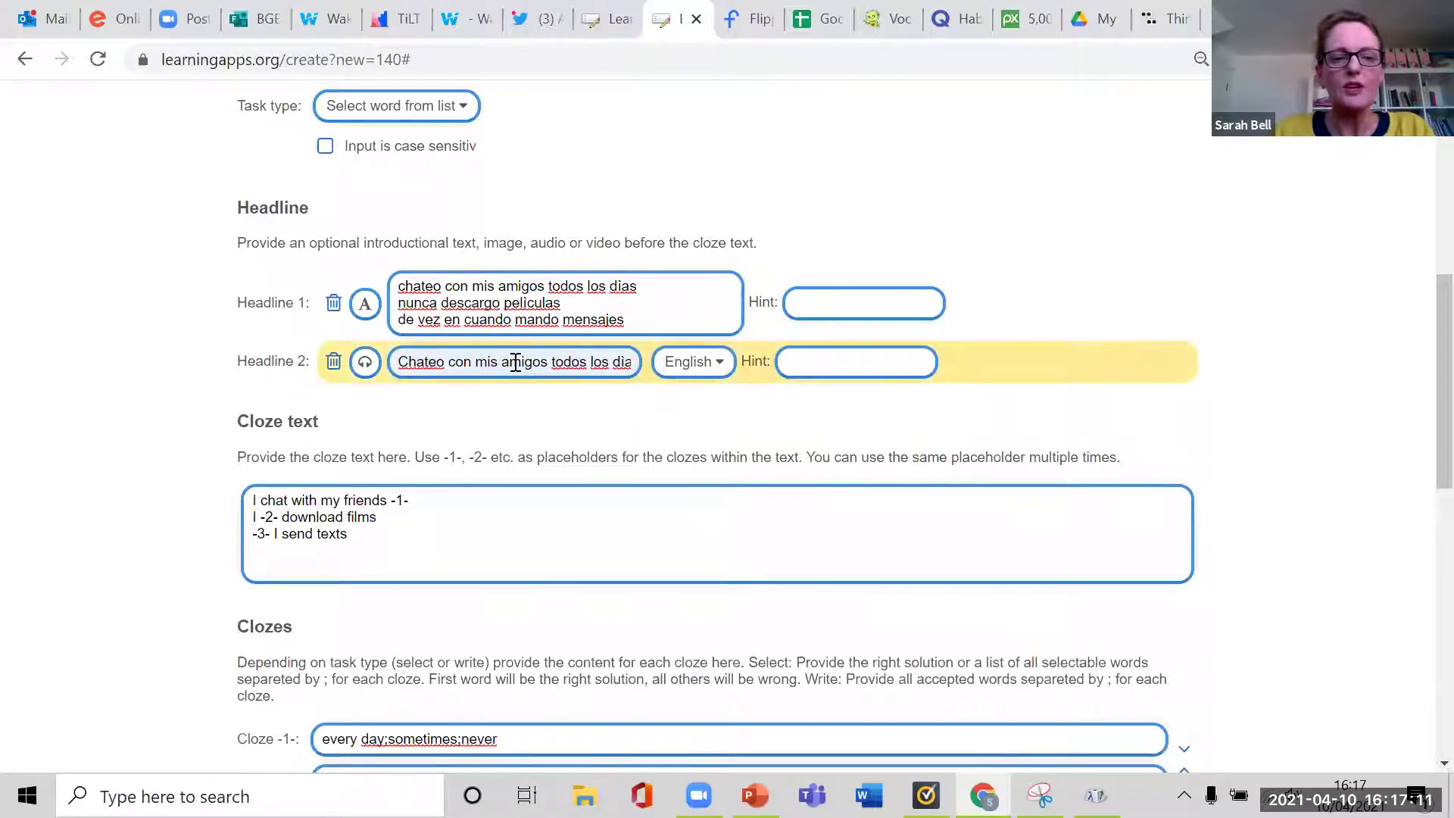
pyautogui.click(333, 303)
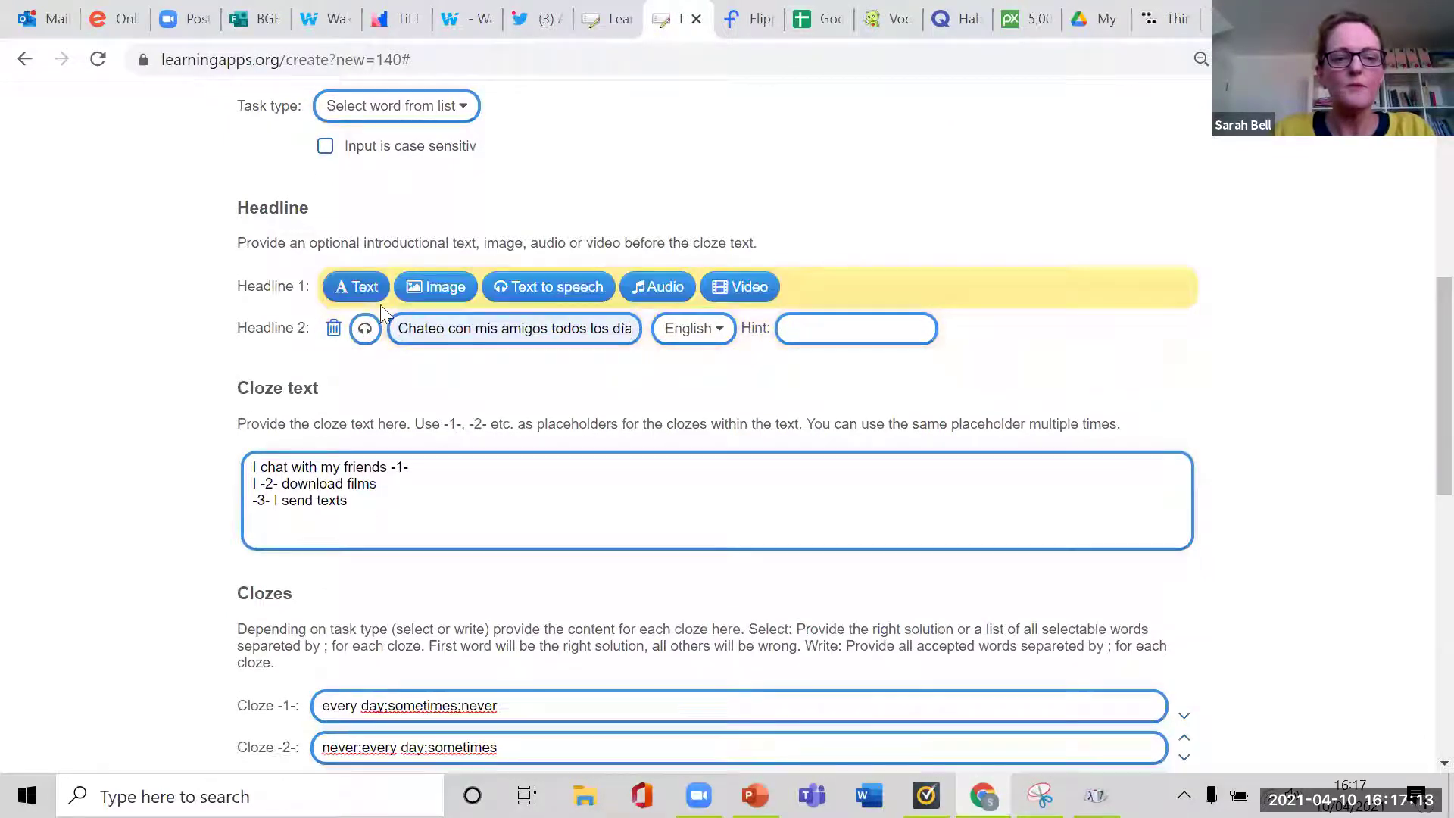
pyautogui.click(722, 331)
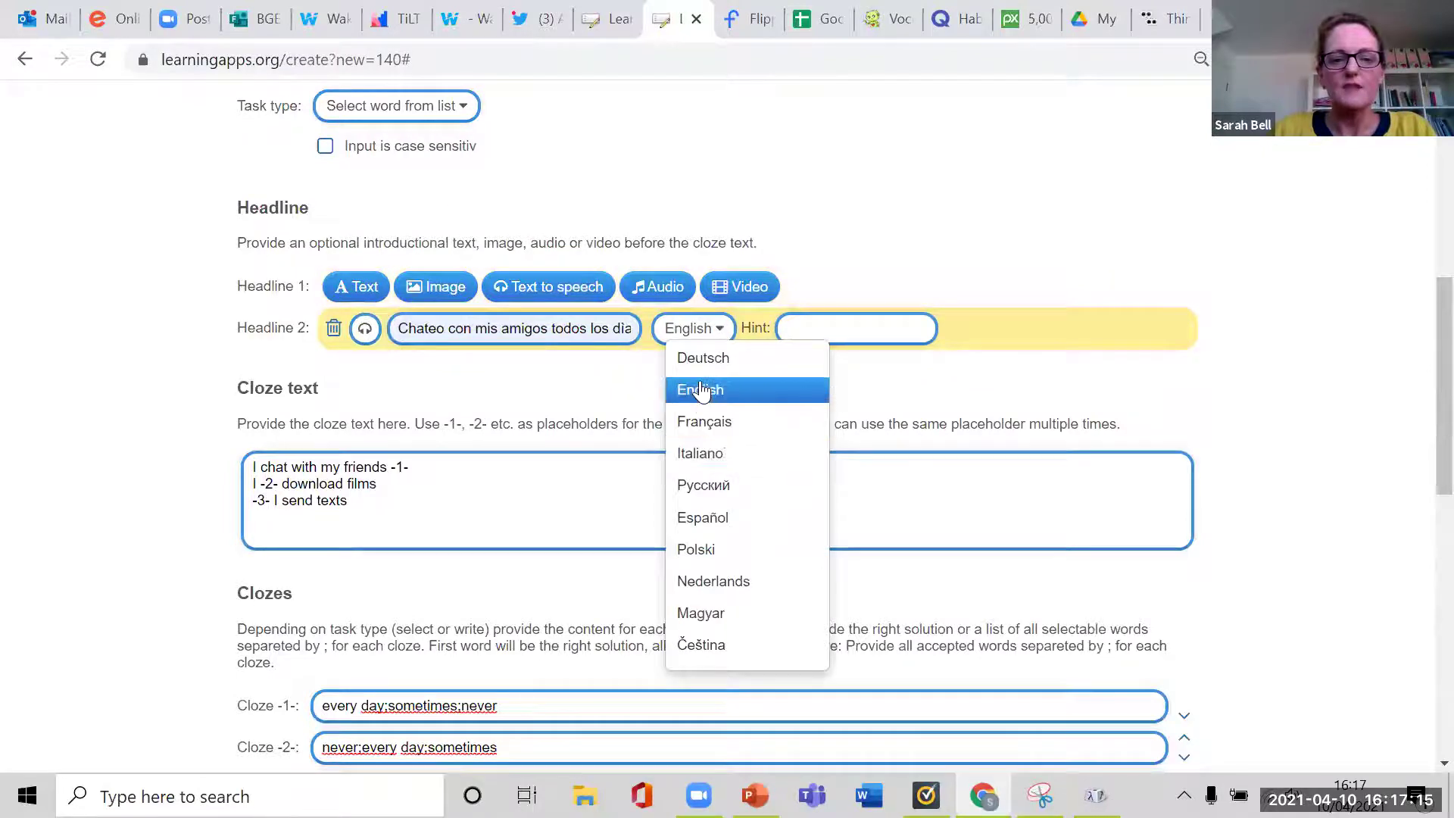
pyautogui.click(710, 519)
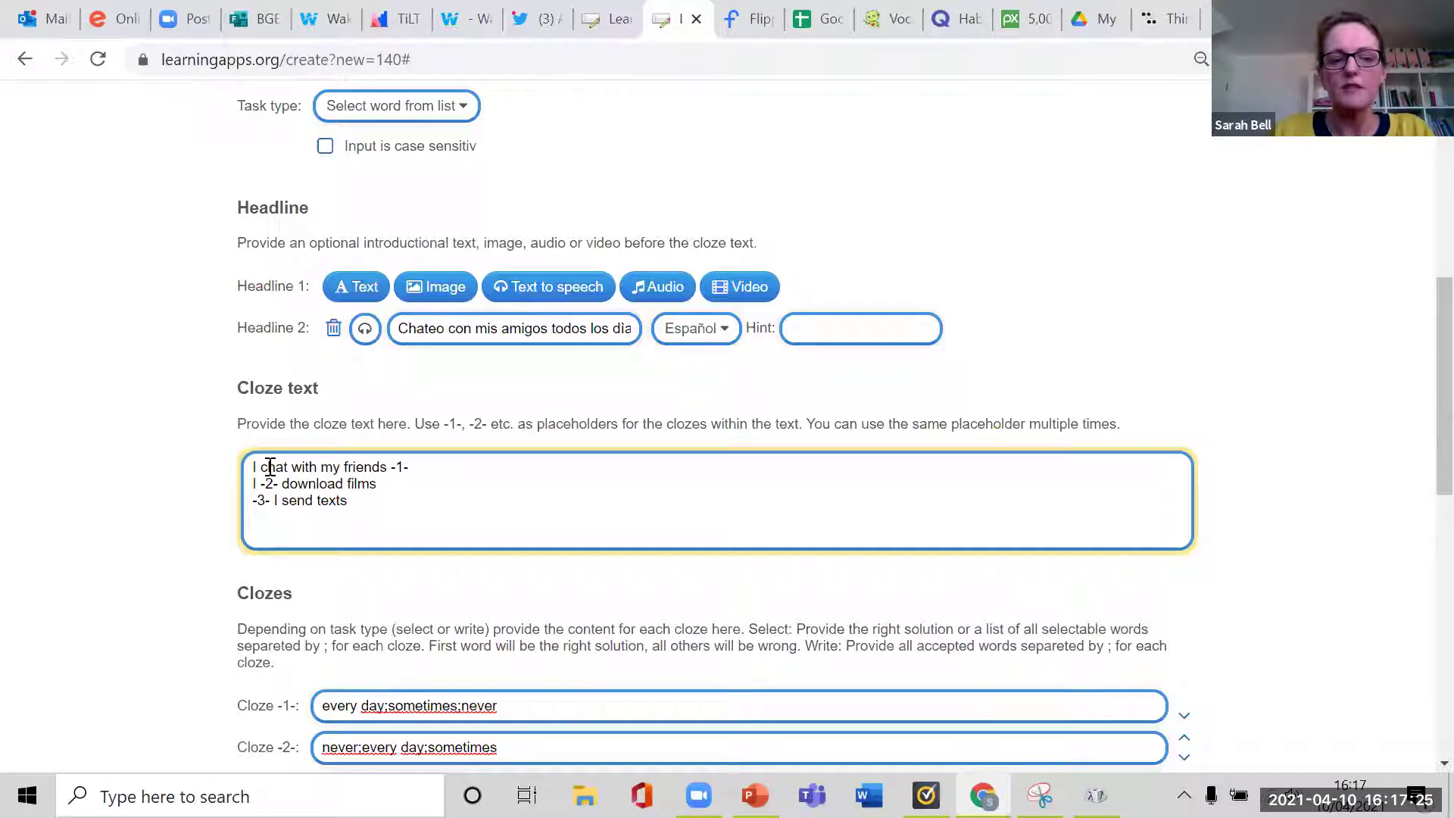
# Finish editing and preview the app with its spoken headline.
pyautogui.scroll(-10, 594, 559)
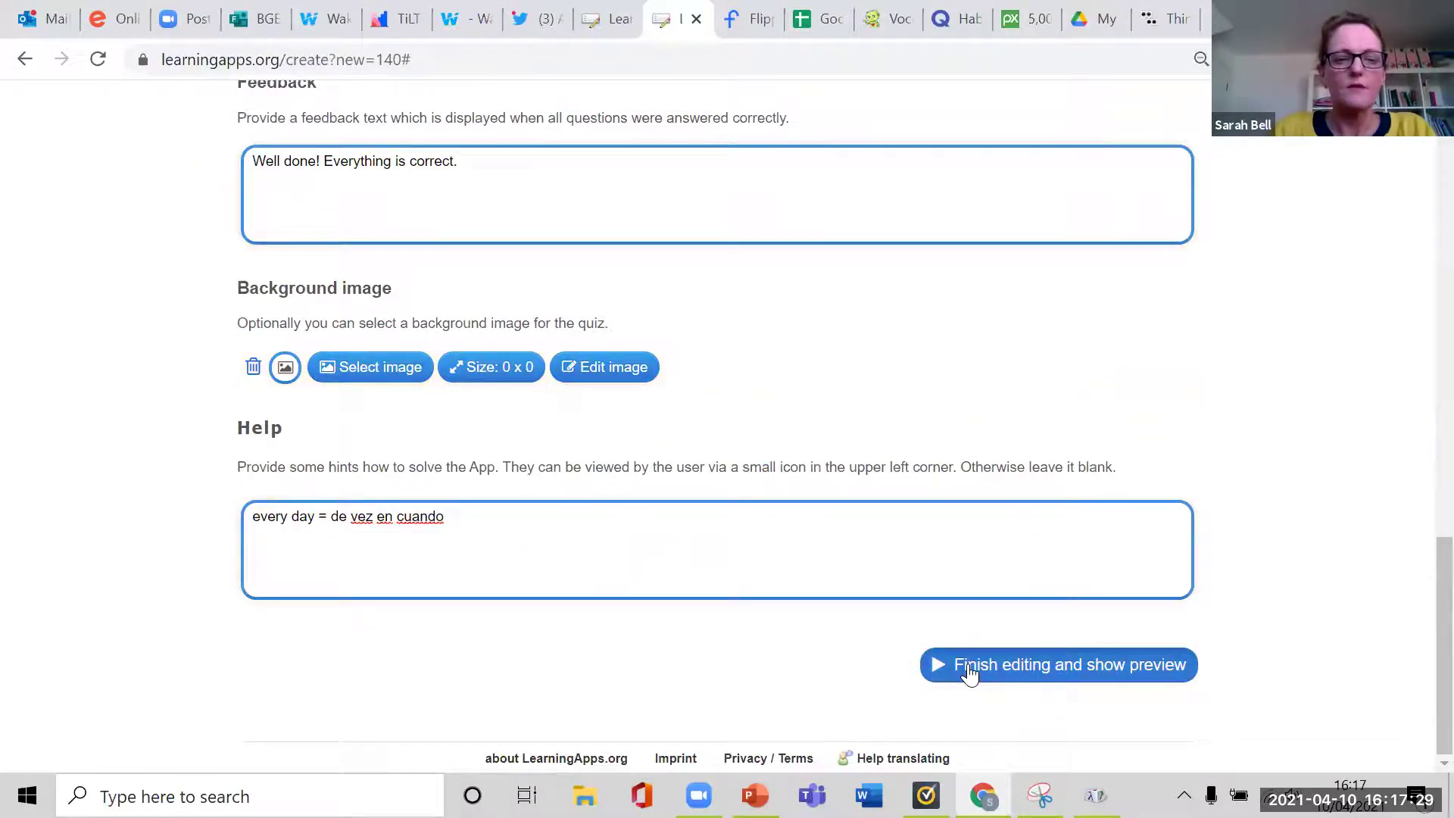
pyautogui.click(970, 669)
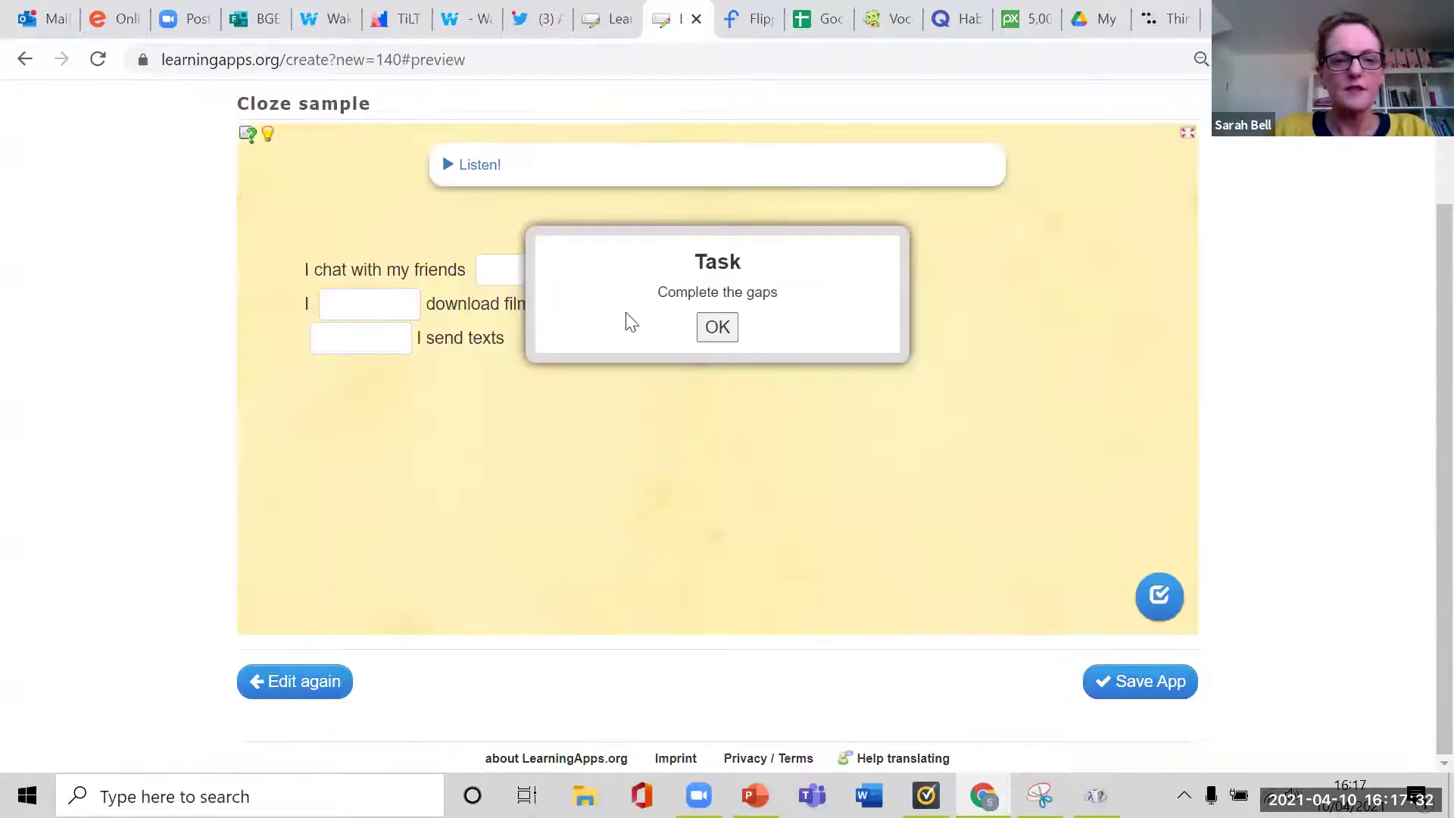
# Dismiss the task notice, play the spoken headline and show the word choices for the first gap.
pyautogui.click(718, 326)
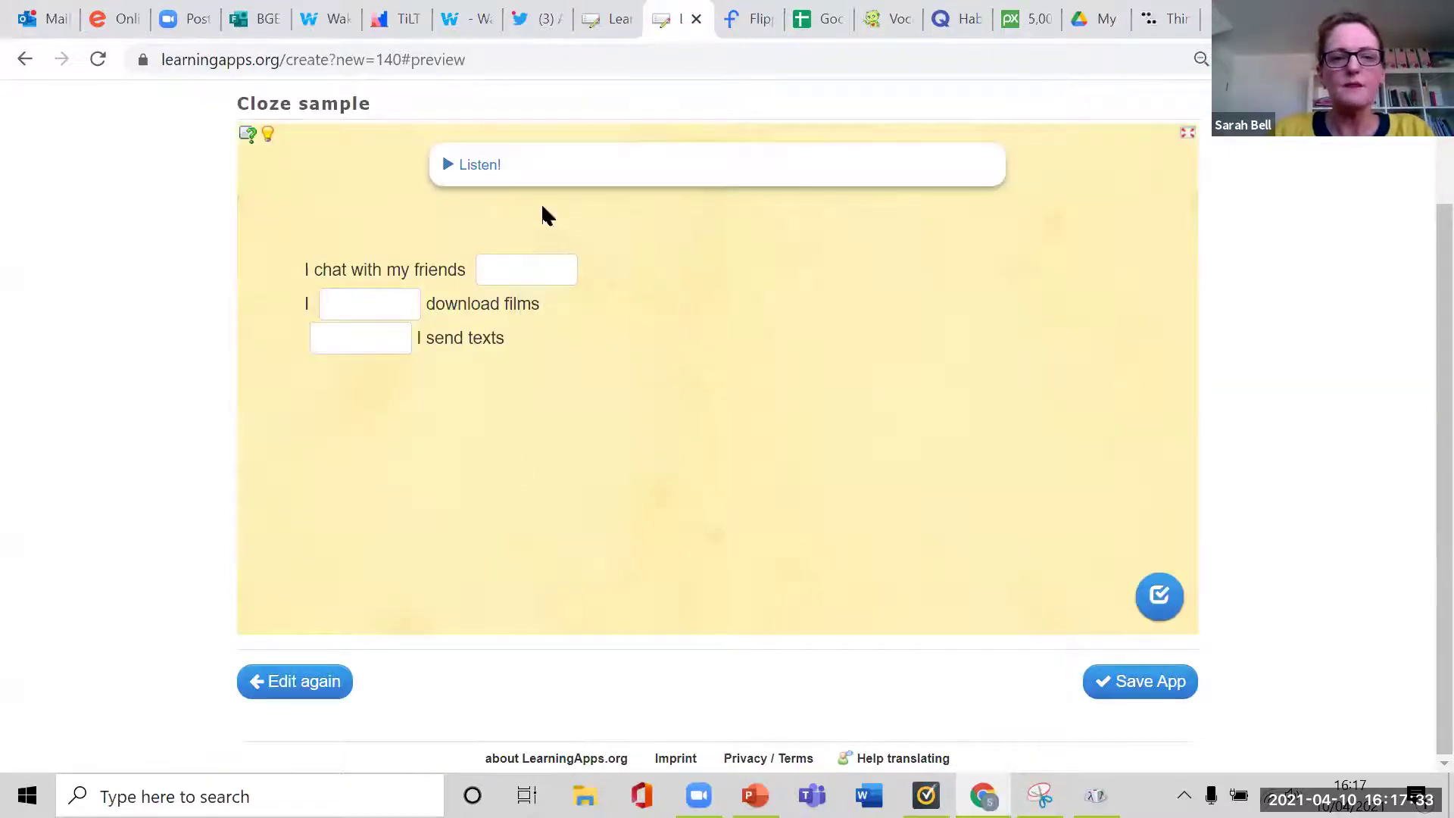
pyautogui.click(479, 166)
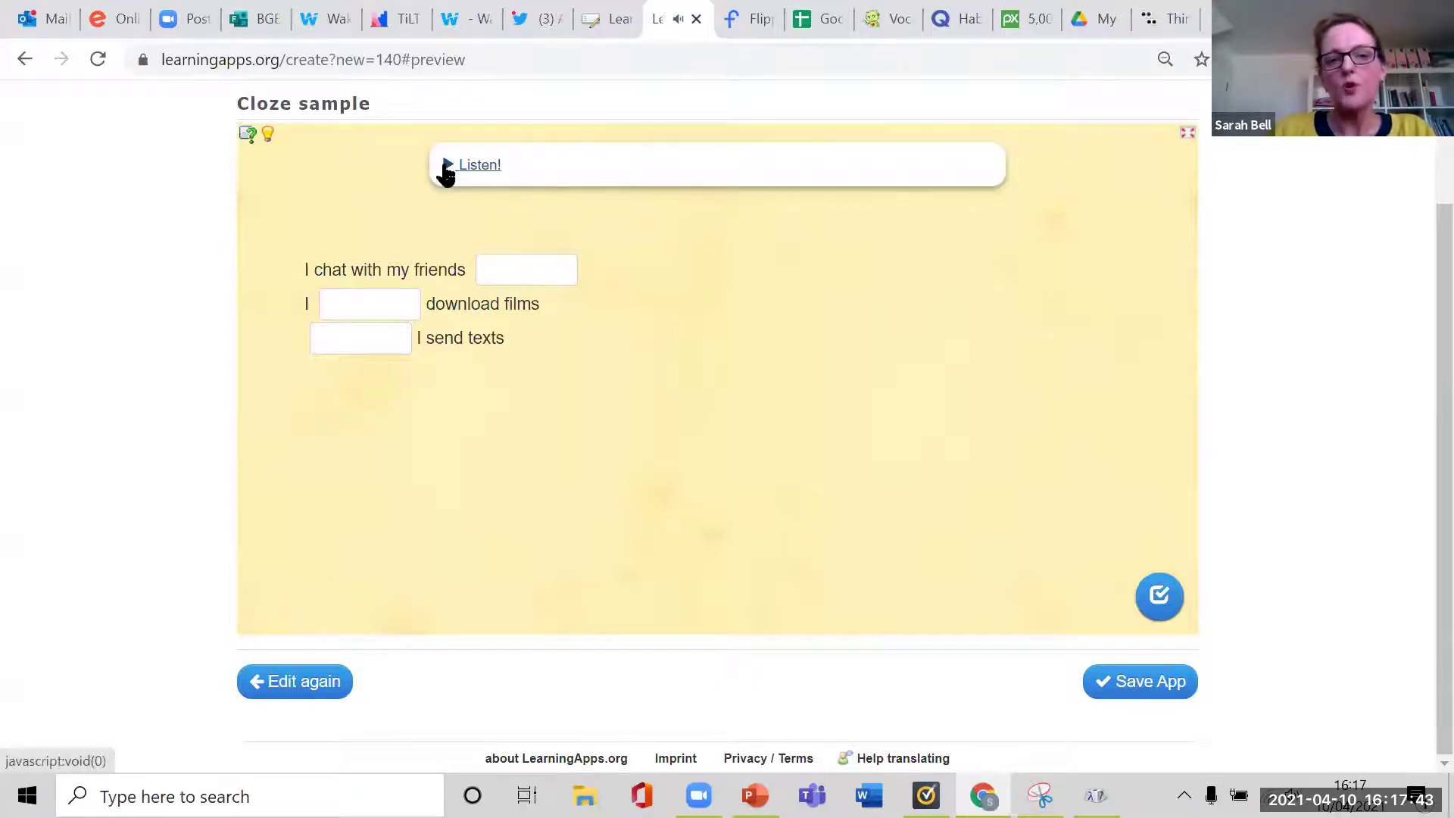
pyautogui.click(515, 274)
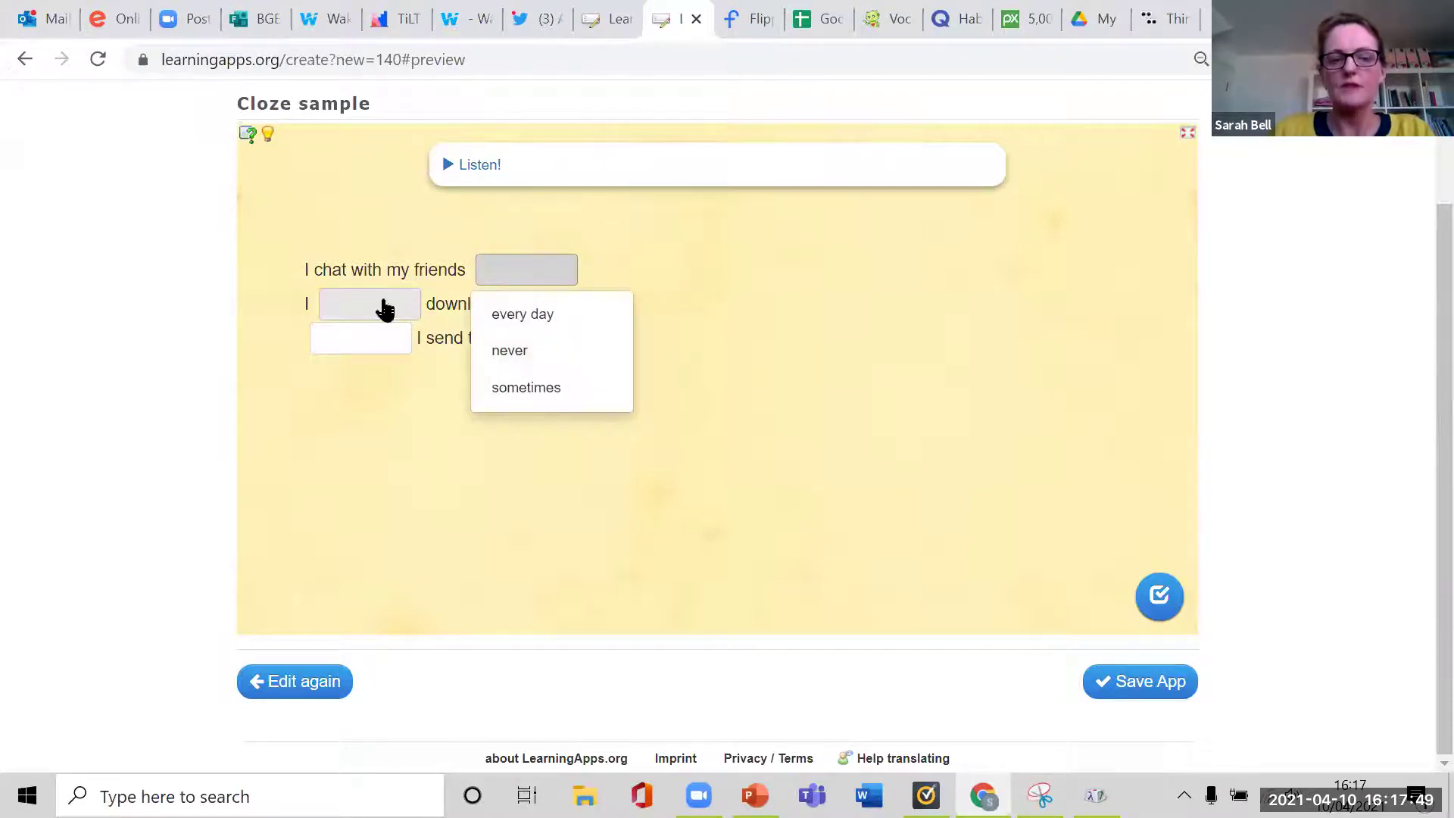
# Return to editing the app and set the task type to Write in.
pyautogui.click(303, 683)
pyautogui.scroll(-2, 422, 542)
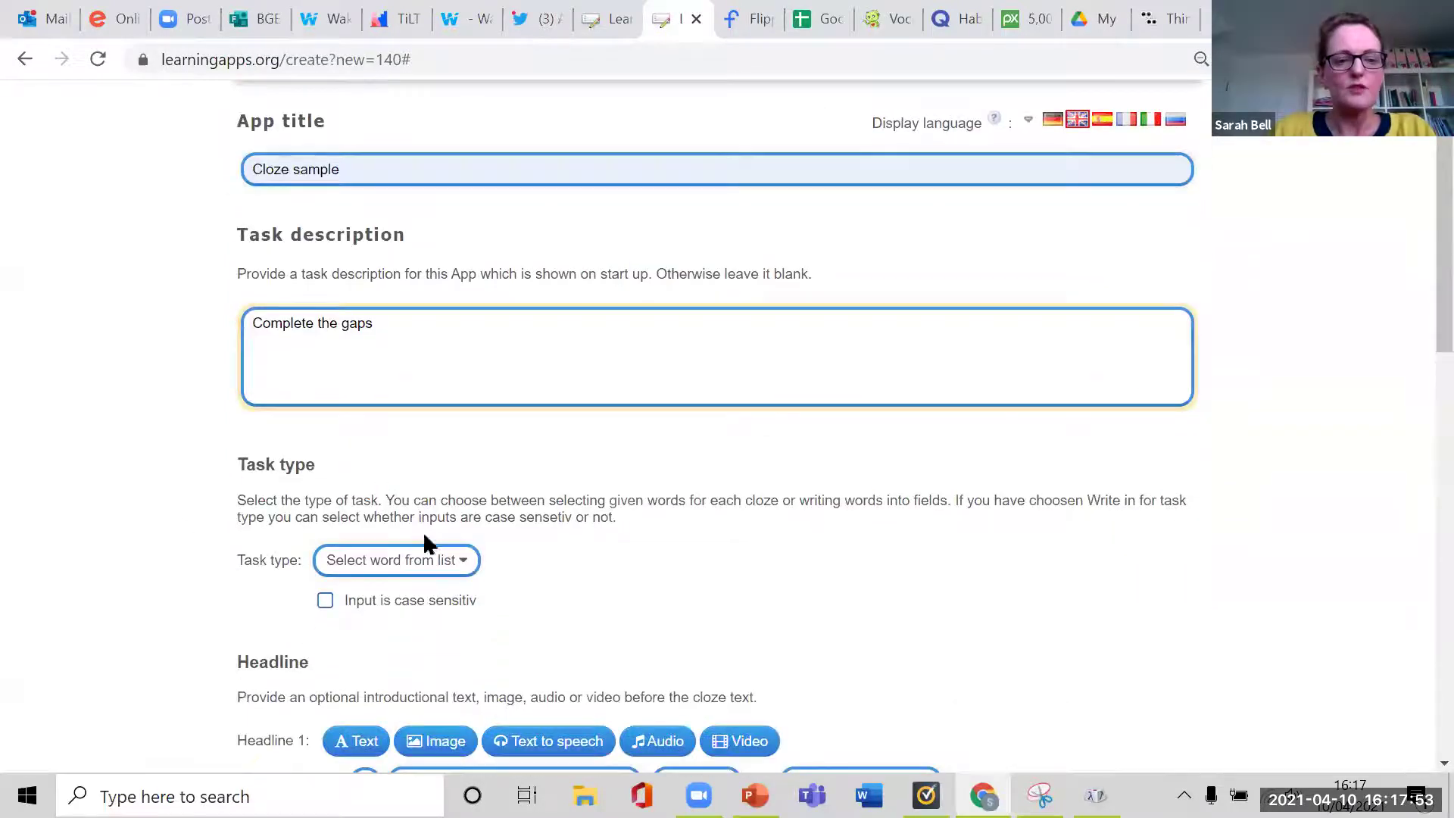
pyautogui.click(429, 570)
pyautogui.click(396, 619)
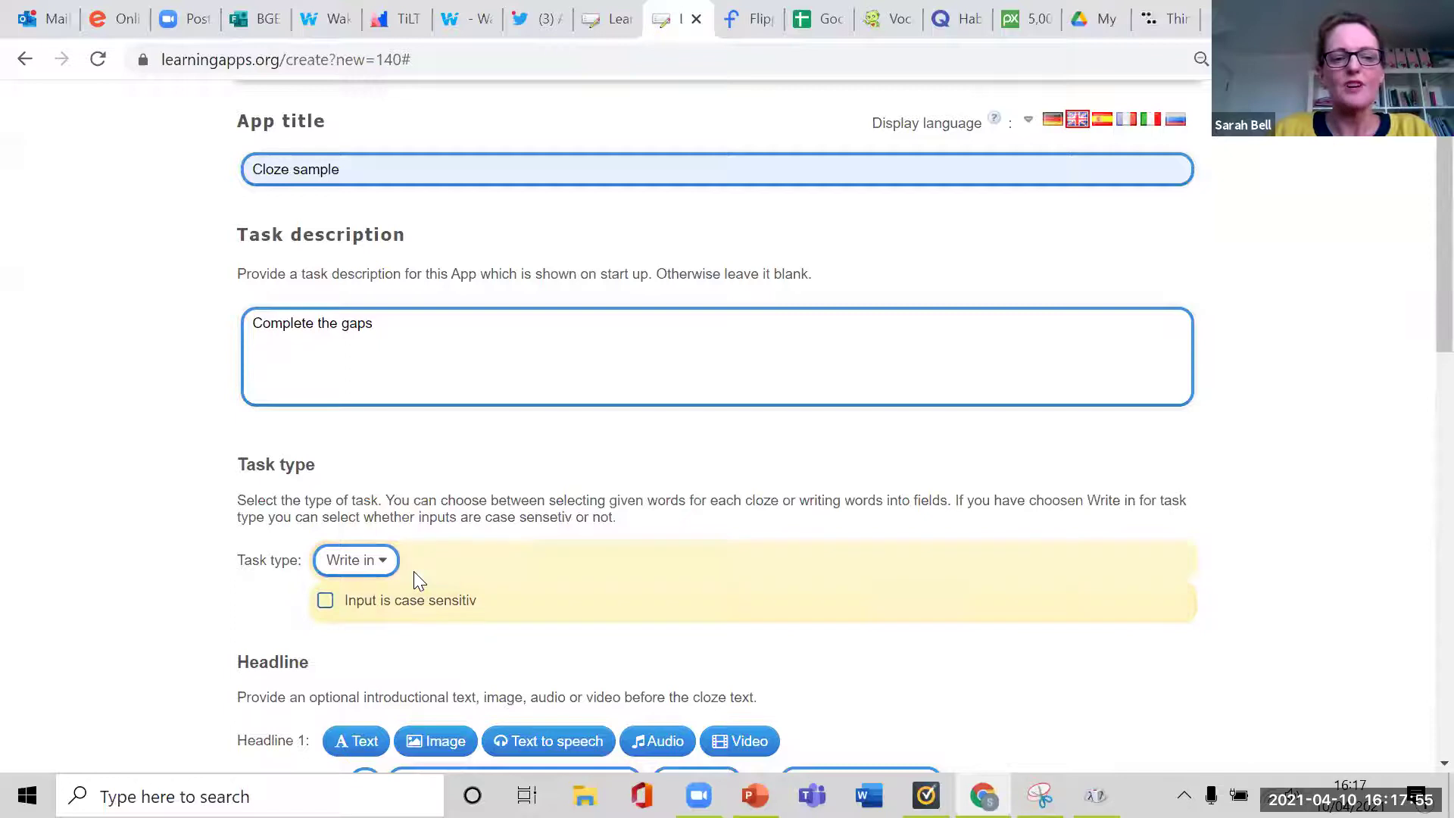
# Reduce the clozes to a single accepted answer each: "every day" for -1-, "never" for -2- and "sometimes" for -3-.
pyautogui.scroll(-3, 415, 576)
pyautogui.scroll(-7, 415, 564)
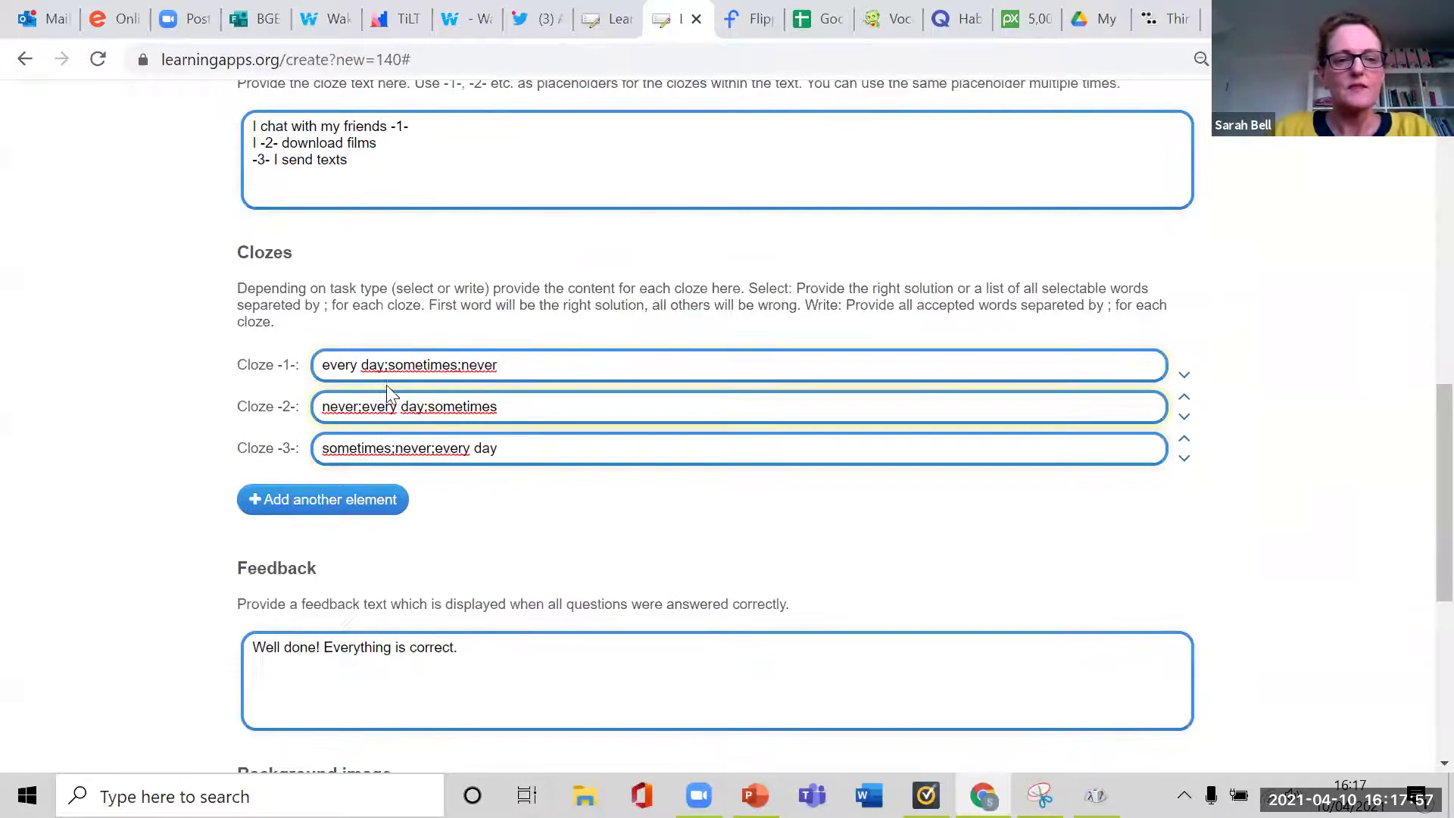
pyautogui.moveTo(386, 365); pyautogui.dragTo(596, 372)
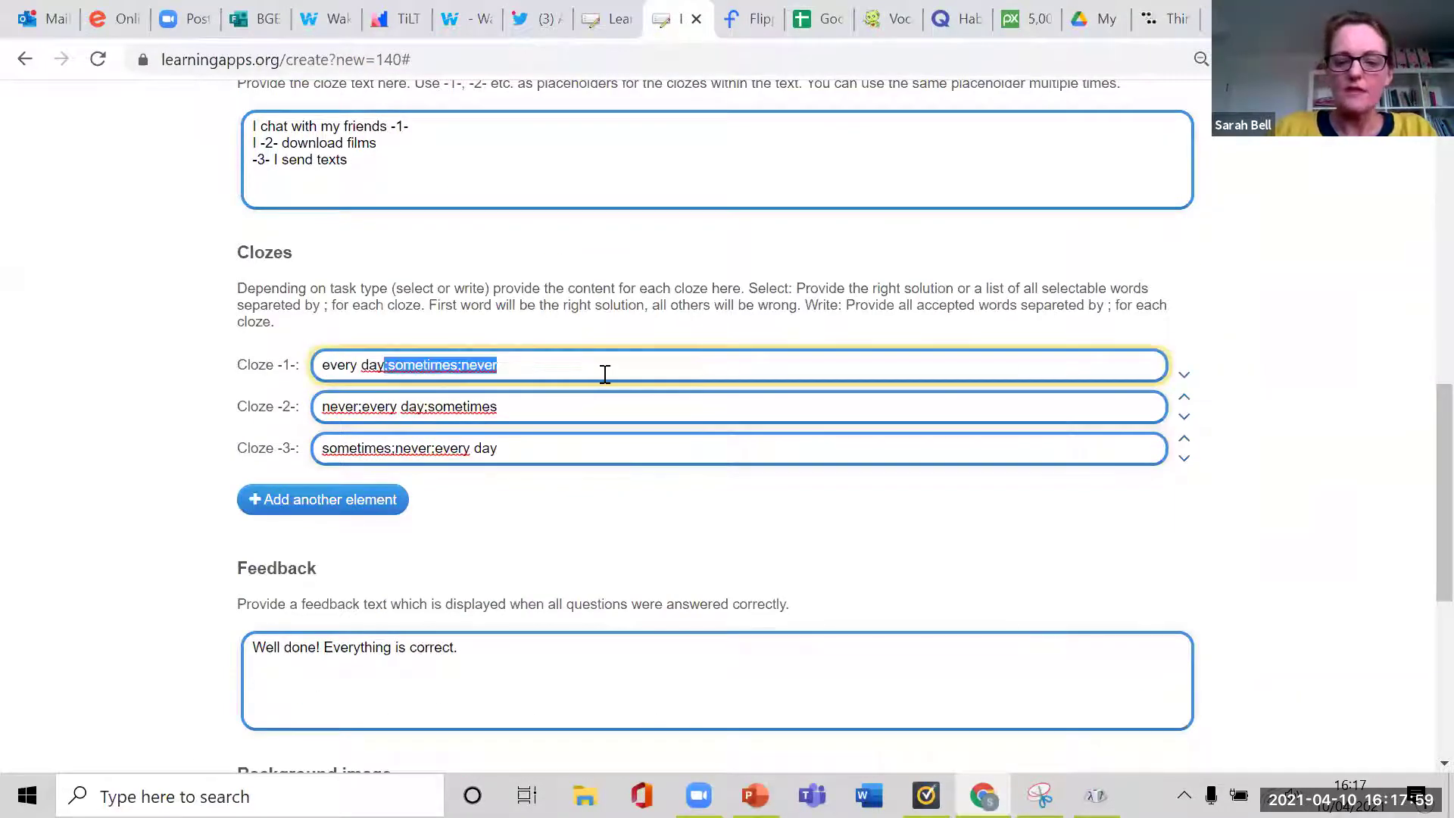
pyautogui.press('BackSpace')
pyautogui.click(358, 406)
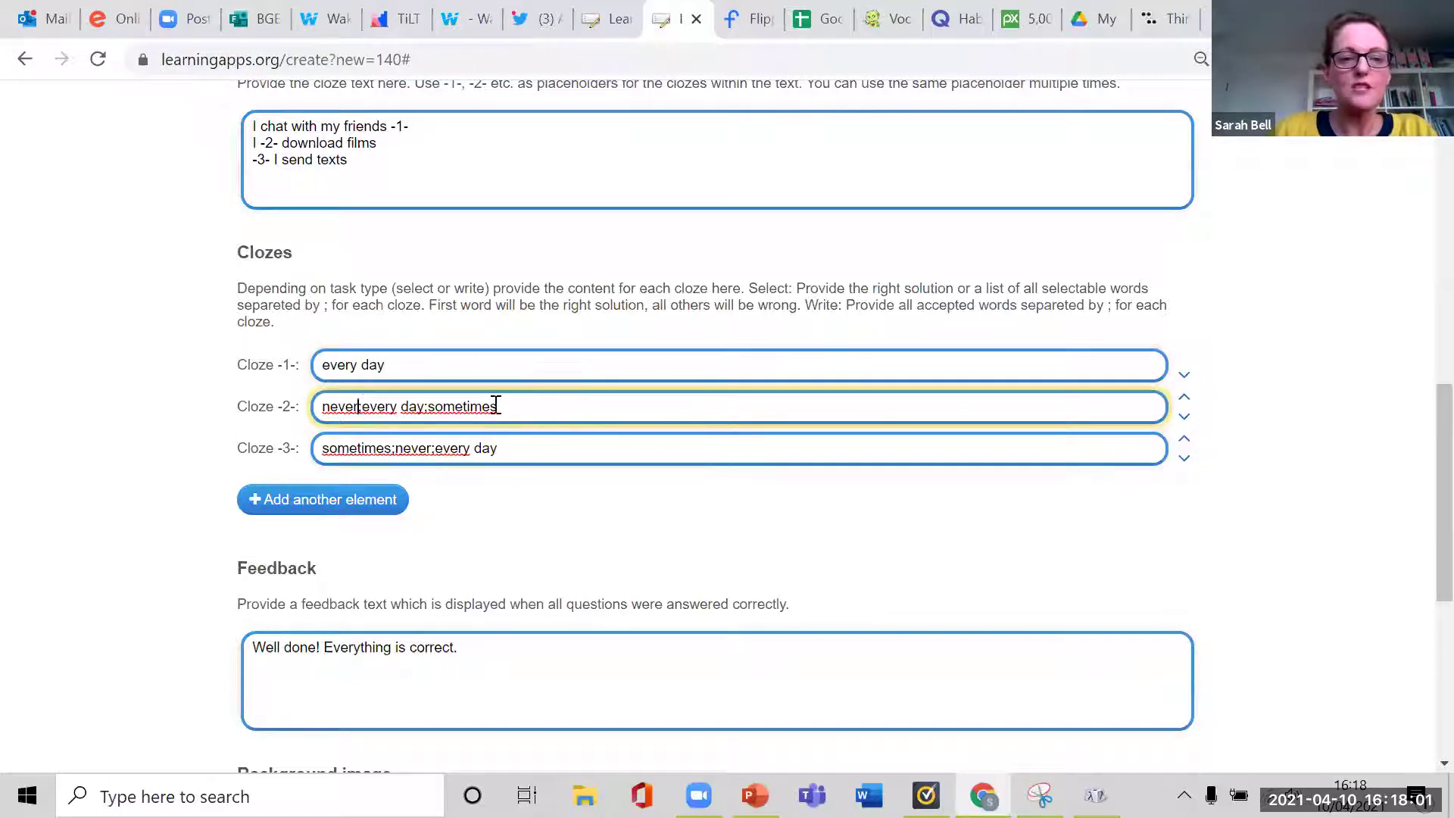
pyautogui.keyDown('shift'); pyautogui.click(593, 407); pyautogui.keyUp('shift')
pyautogui.press('BackSpace')
pyautogui.click(442, 448)
pyautogui.moveTo(389, 449); pyautogui.dragTo(601, 451)
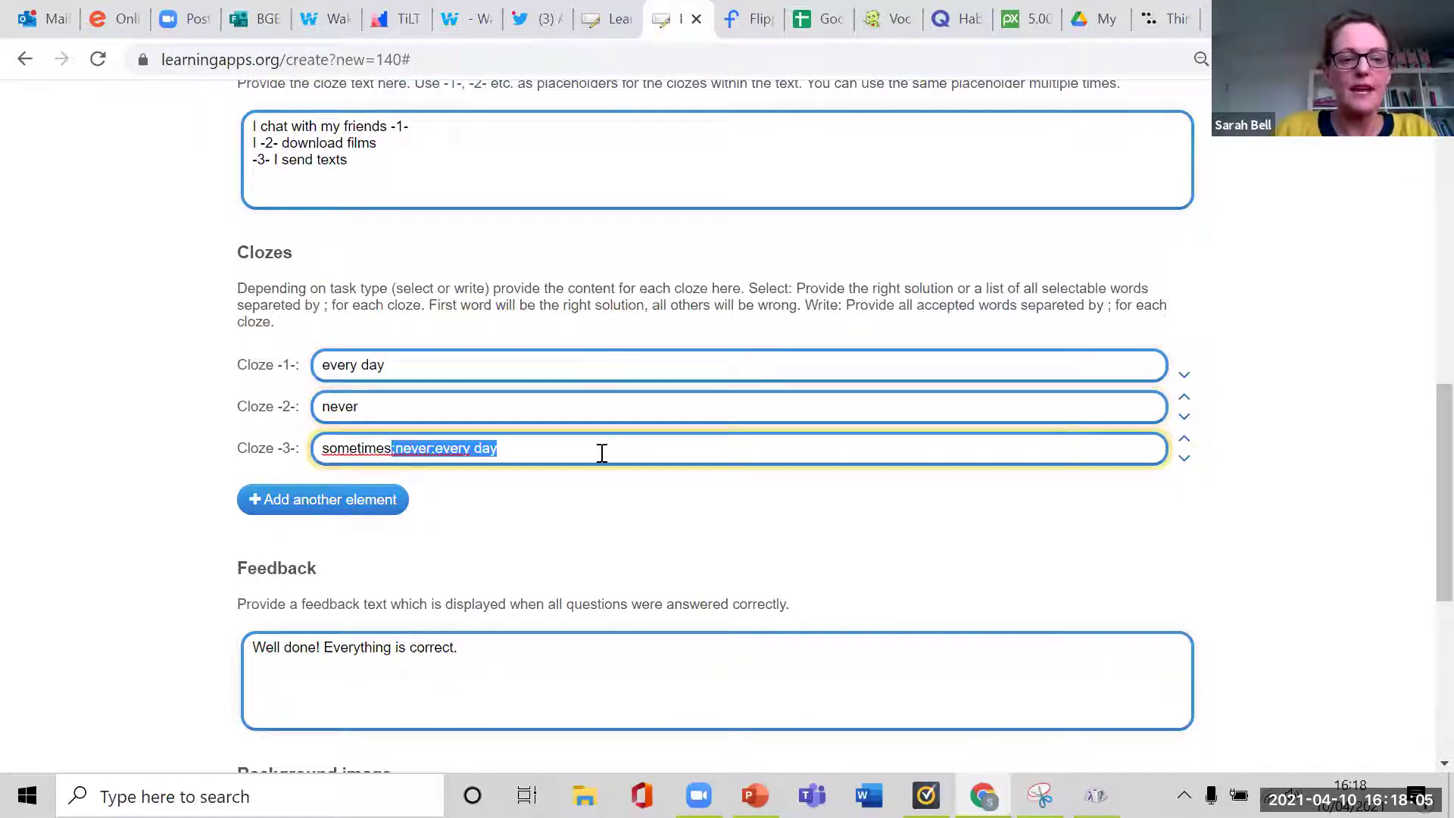
pyautogui.press('BackSpace')
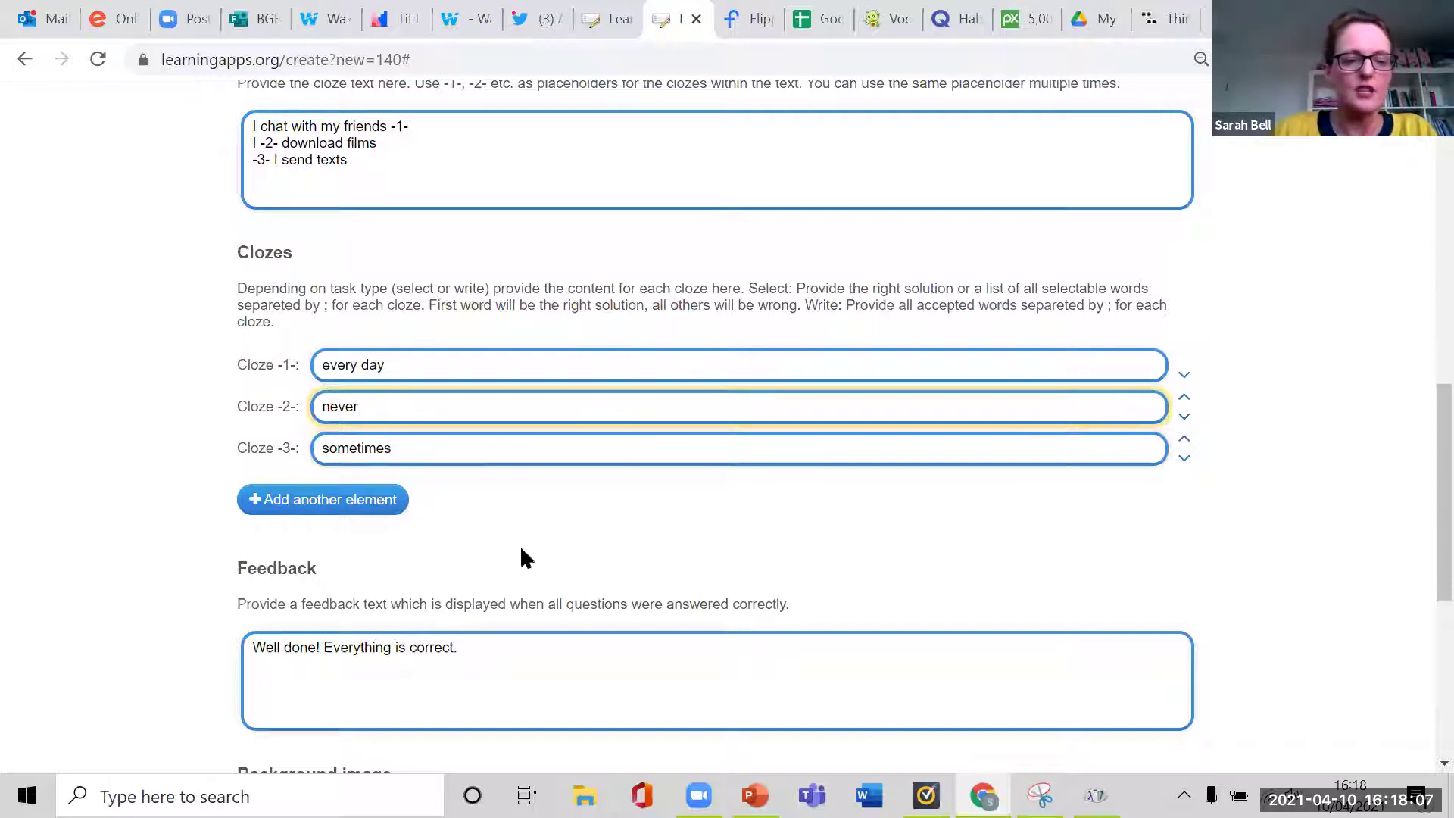
# Finish editing, preview the write-in version, fill the first gap with "every day" and check the answers.
pyautogui.scroll(-5, 561, 545)
pyautogui.scroll(-2, 590, 561)
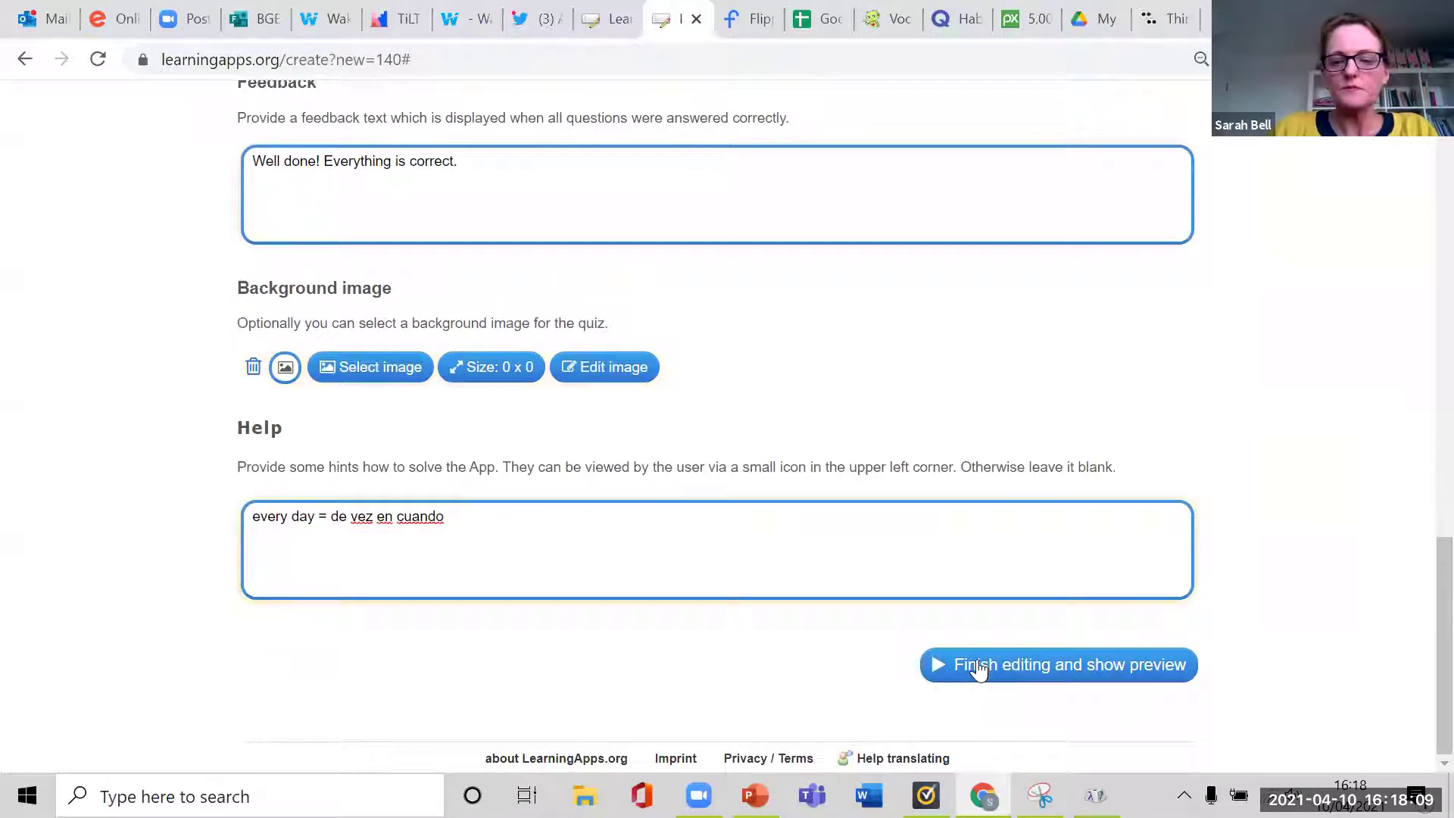
pyautogui.click(1094, 667)
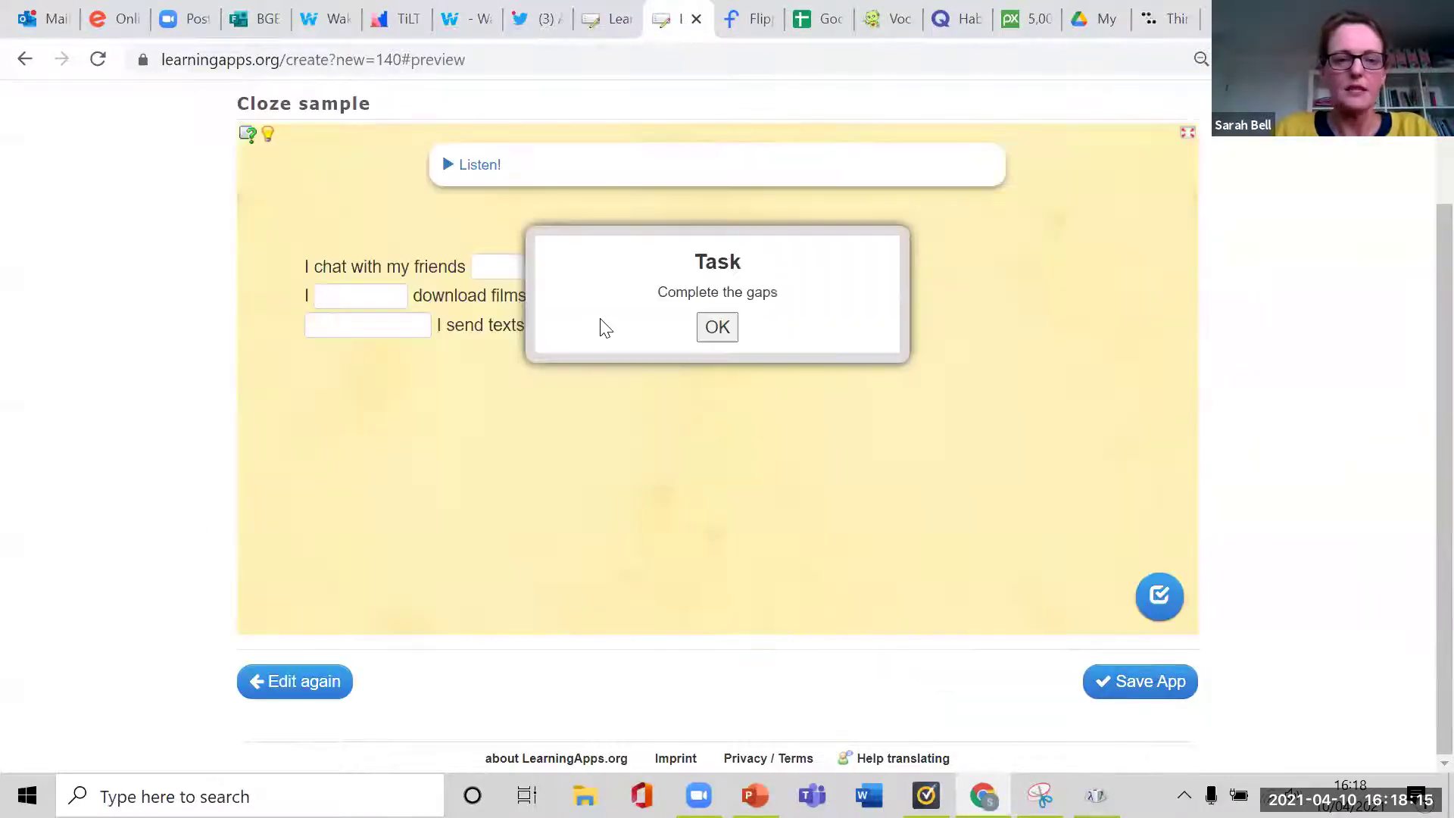
pyautogui.click(718, 326)
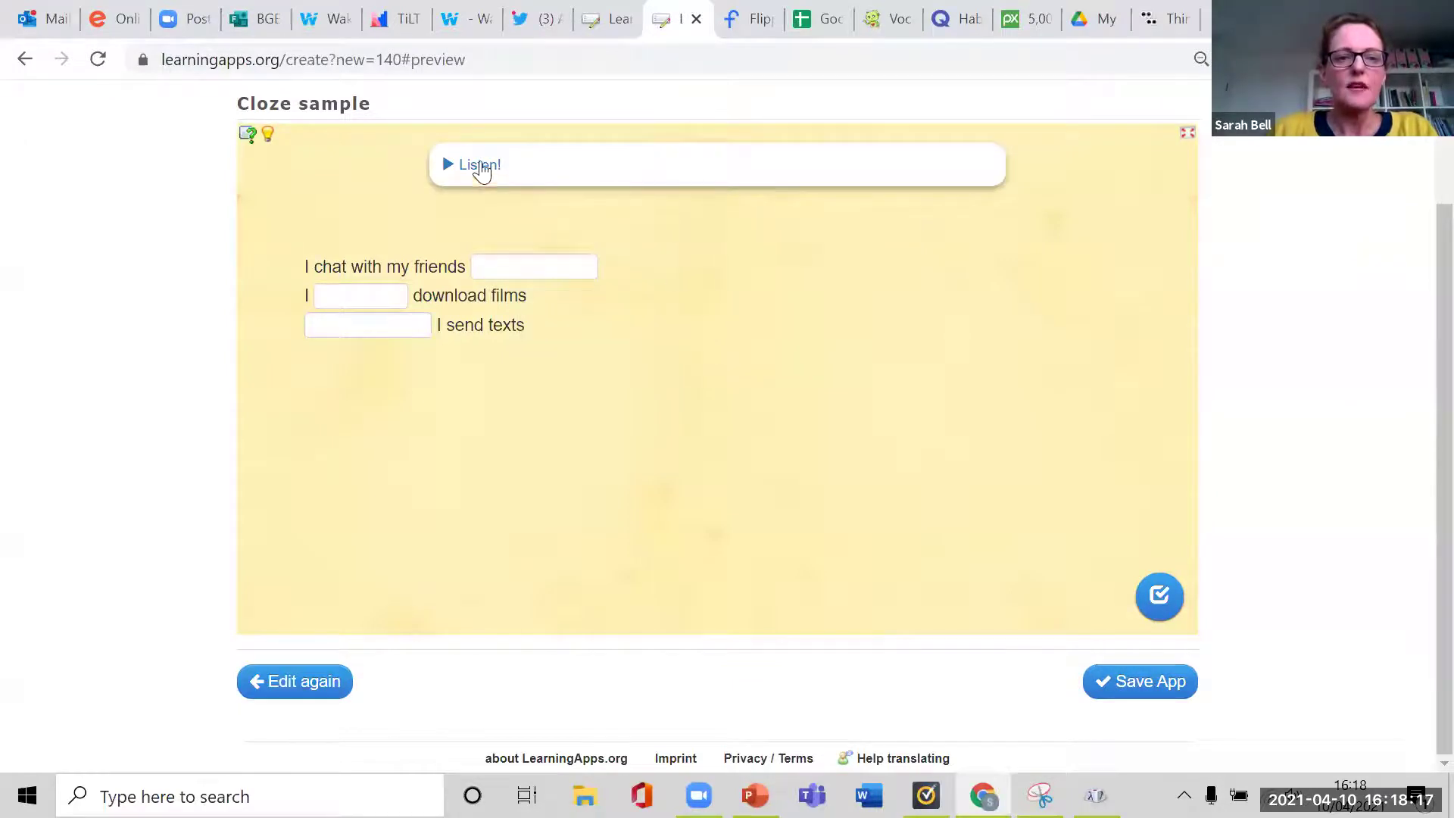
pyautogui.click(501, 271)
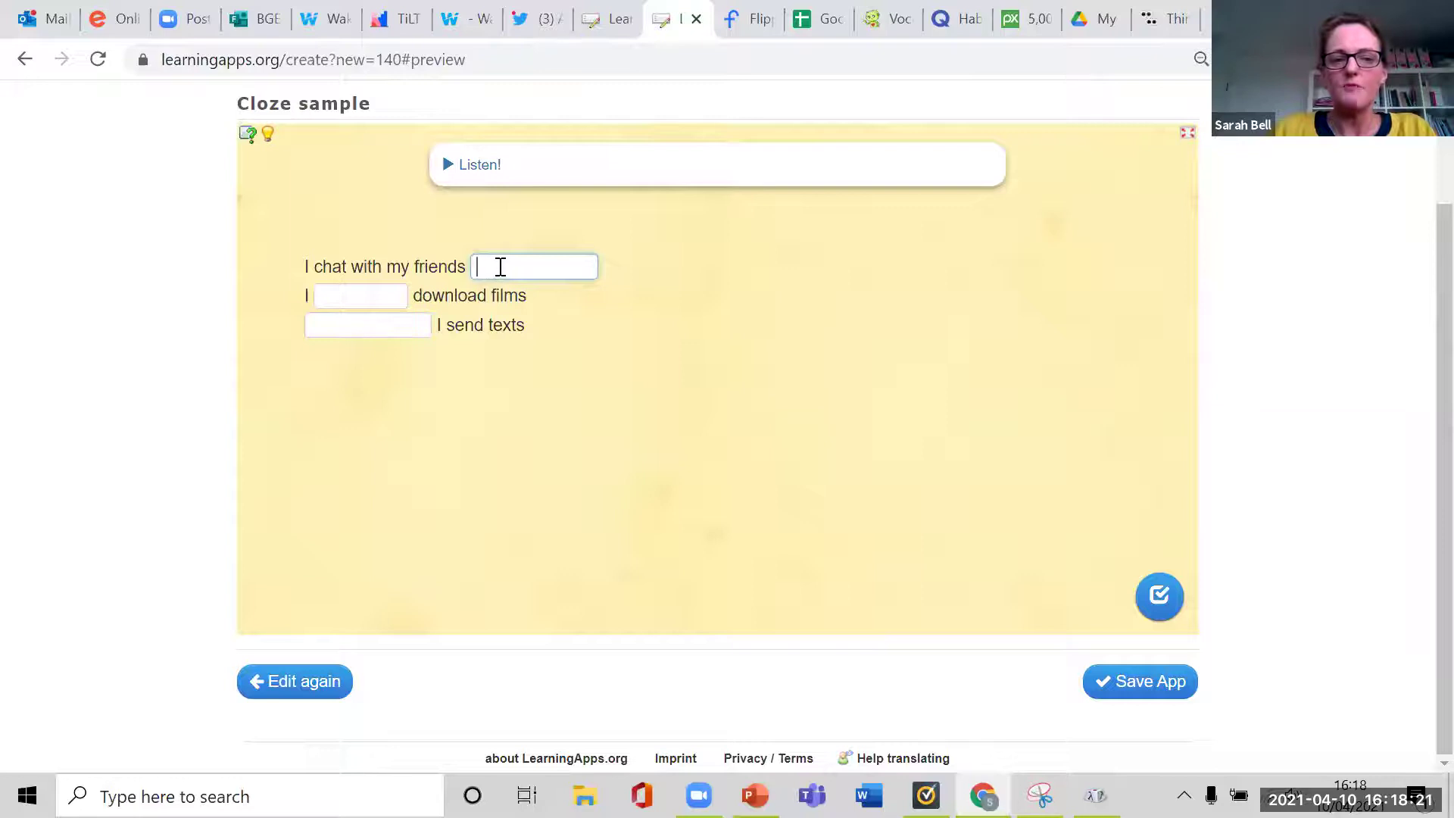
pyautogui.write('eer')
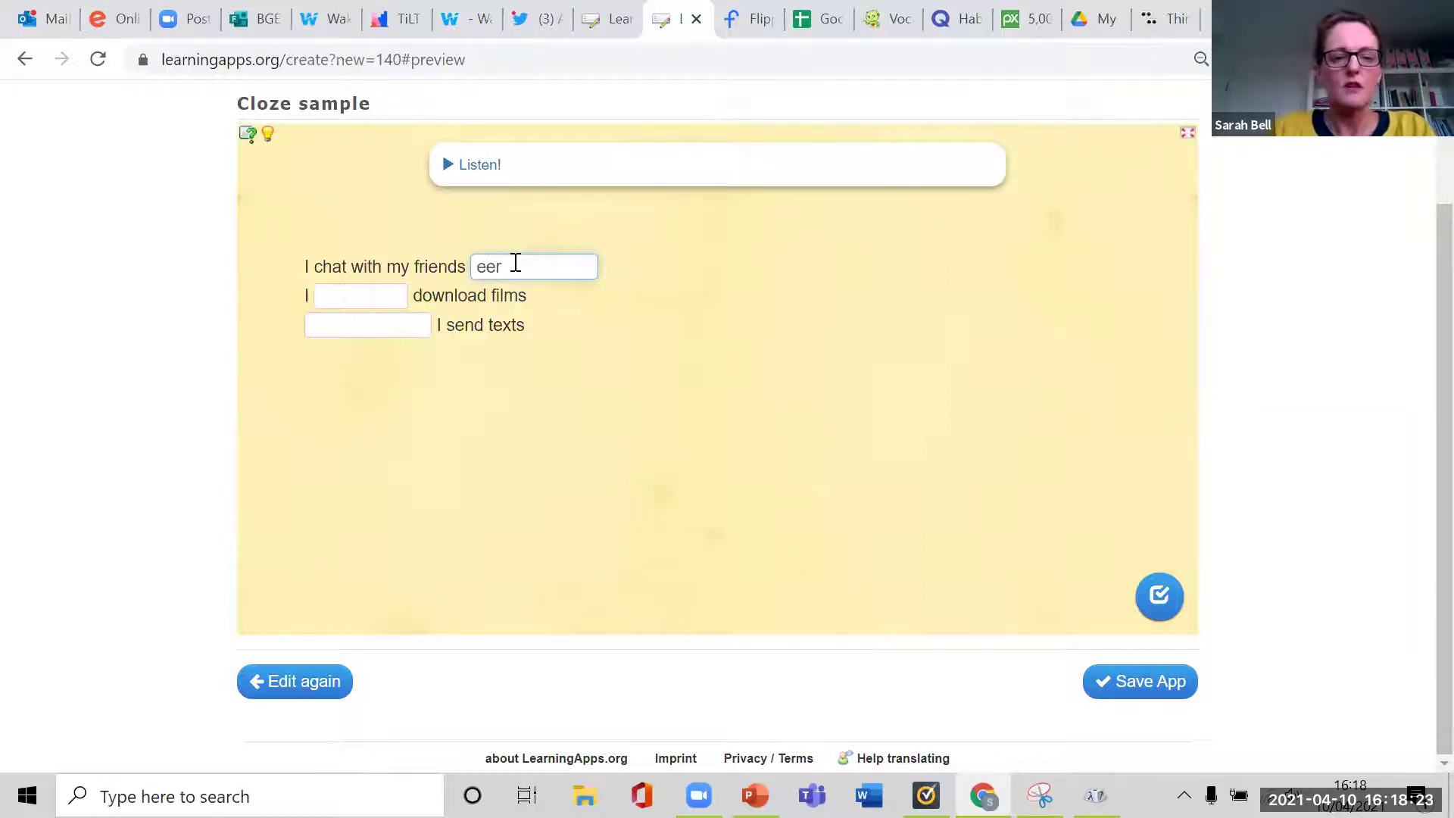
pyautogui.write('very day')
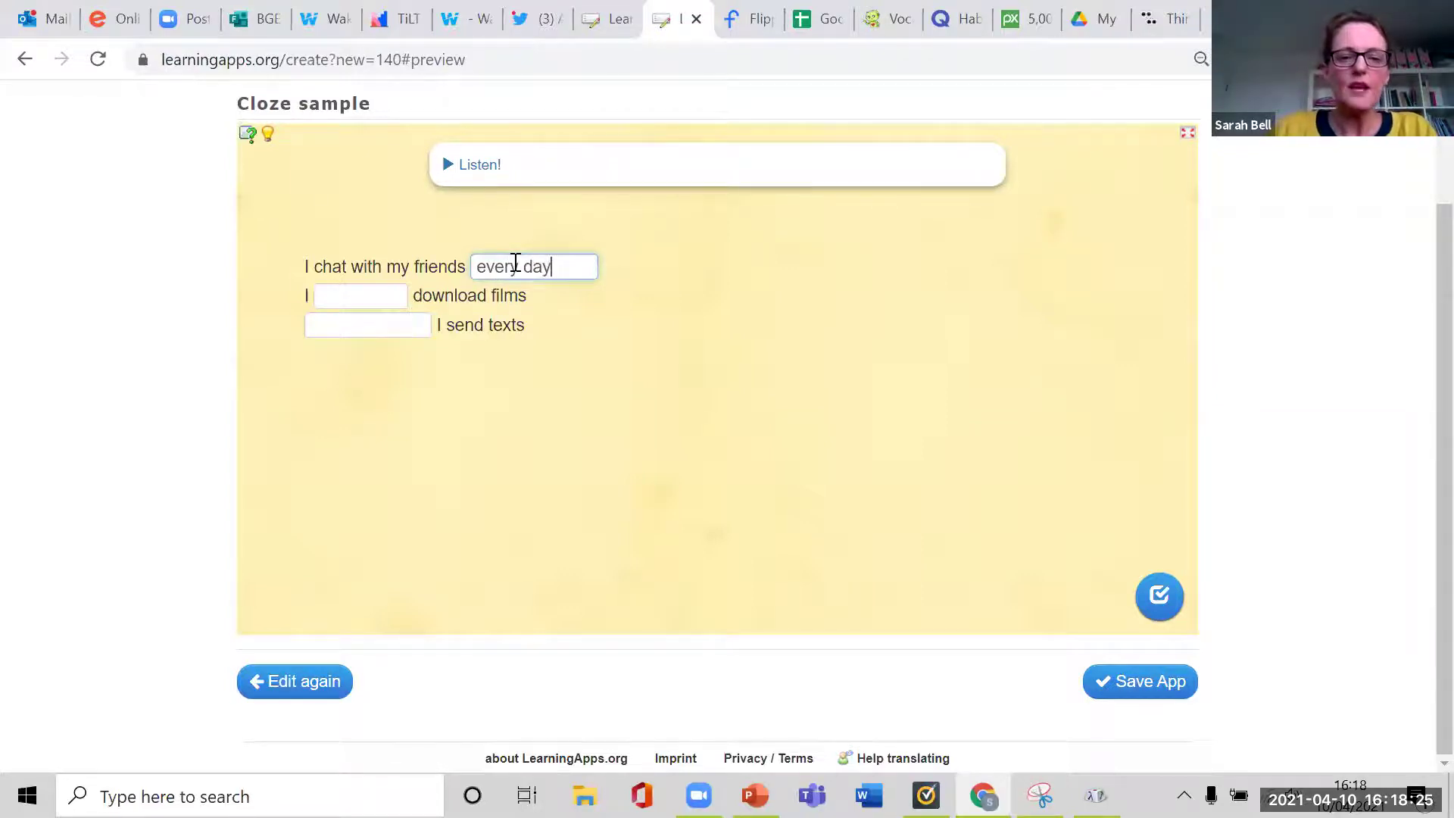
pyautogui.click(1151, 593)
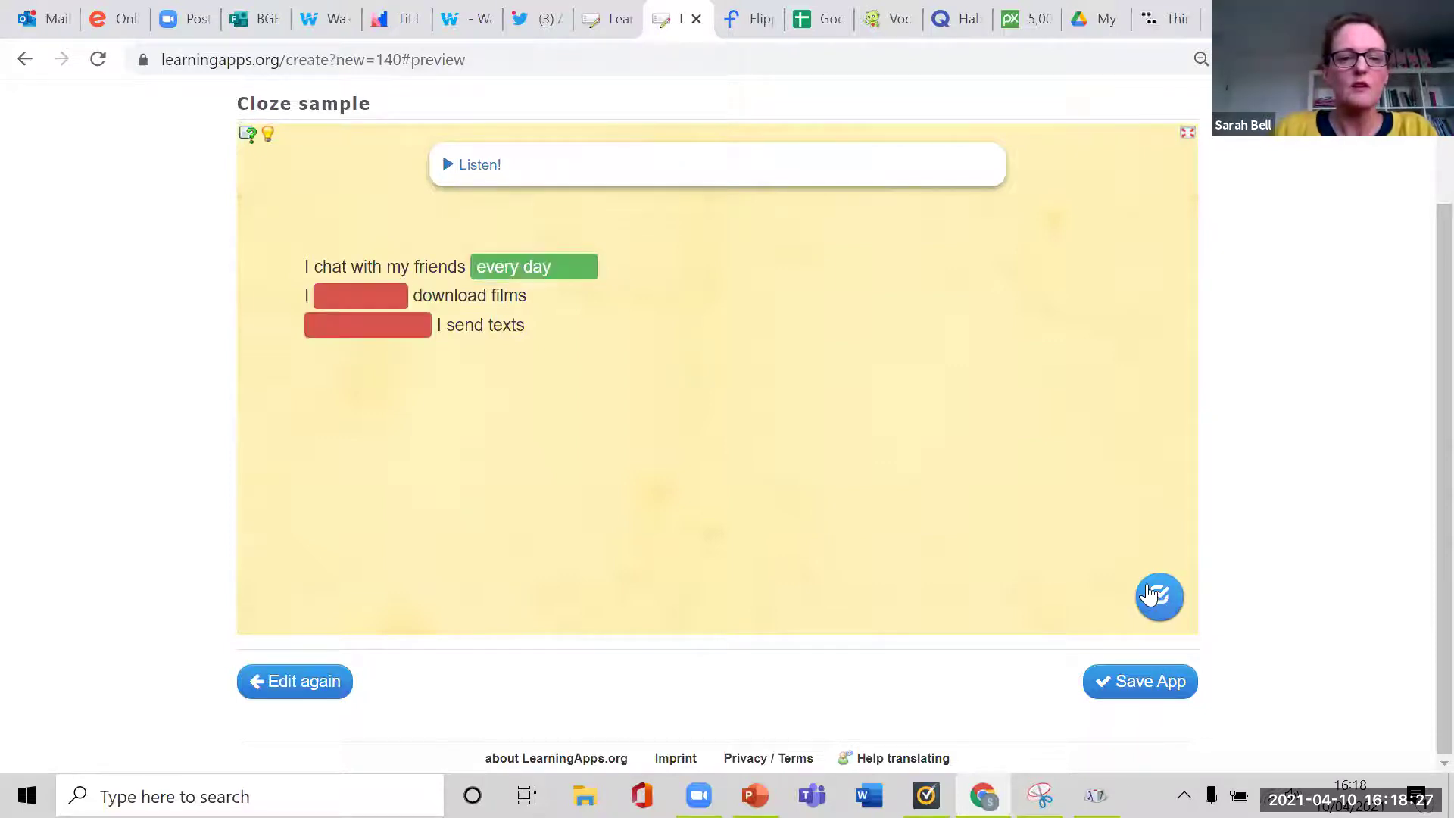
# Return to editing, move the Spanish text beginning "Chateo con mis amigos" into a written Headline 1, and delete the text-to-speech Headline 2.
pyautogui.click(307, 680)
pyautogui.scroll(-7, 422, 452)
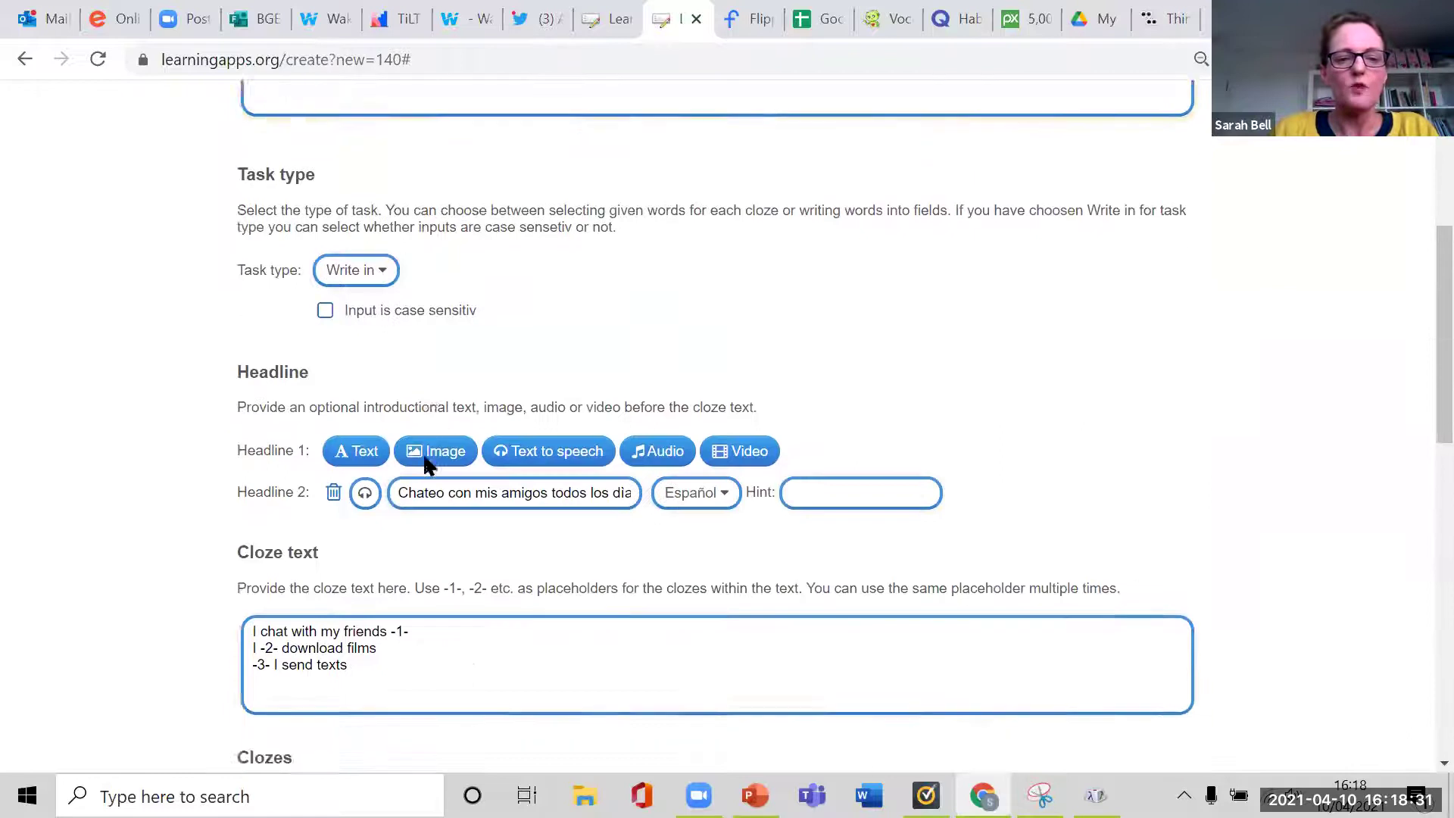
pyautogui.moveTo(401, 336); pyautogui.dragTo(689, 350)
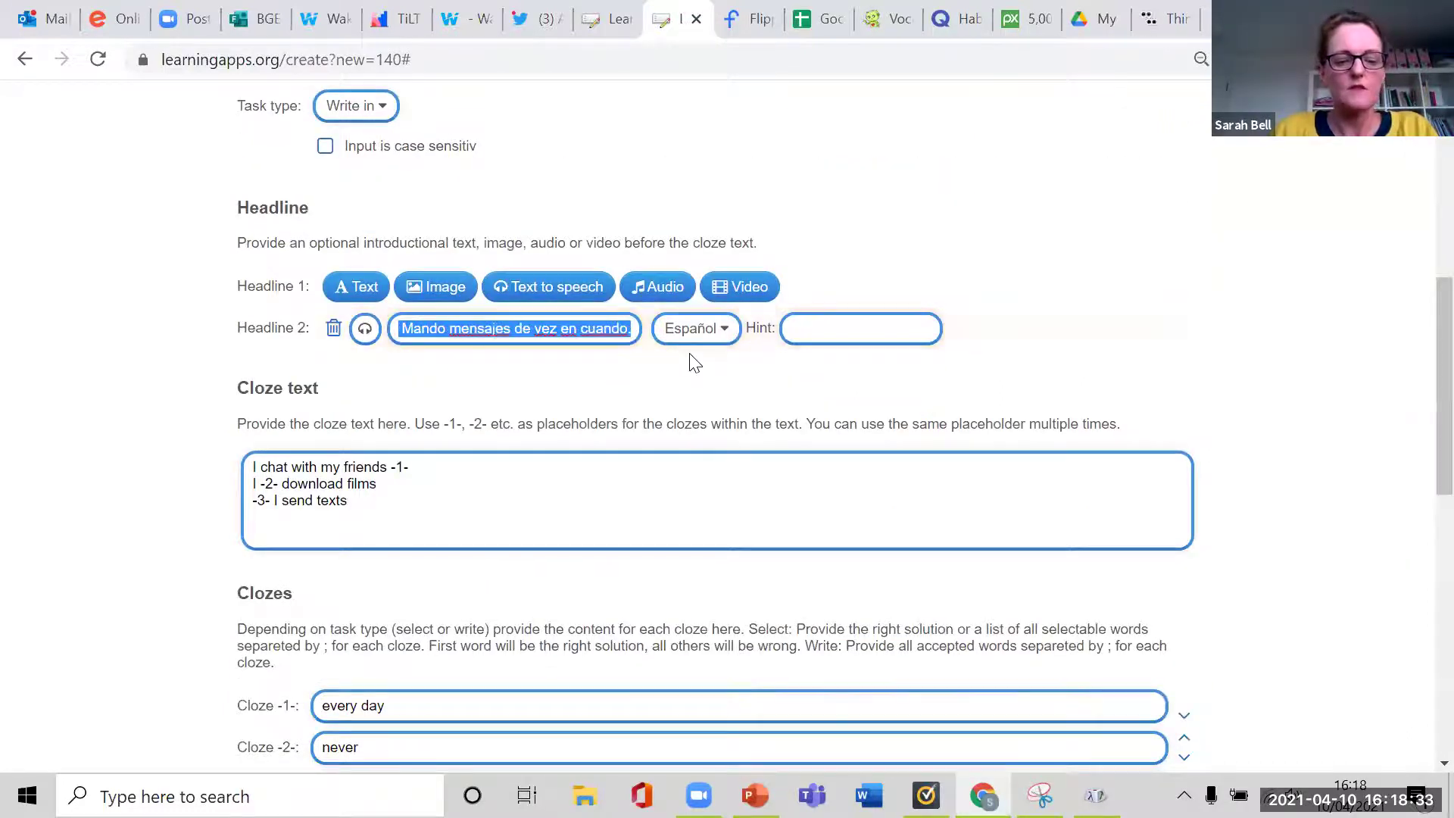
pyautogui.press('BackSpace')
pyautogui.click(348, 287)
pyautogui.write('Chateo con mis amigos todos los dias. Nunca descargo peliculas. Mando mensajes de vez en cuando.')
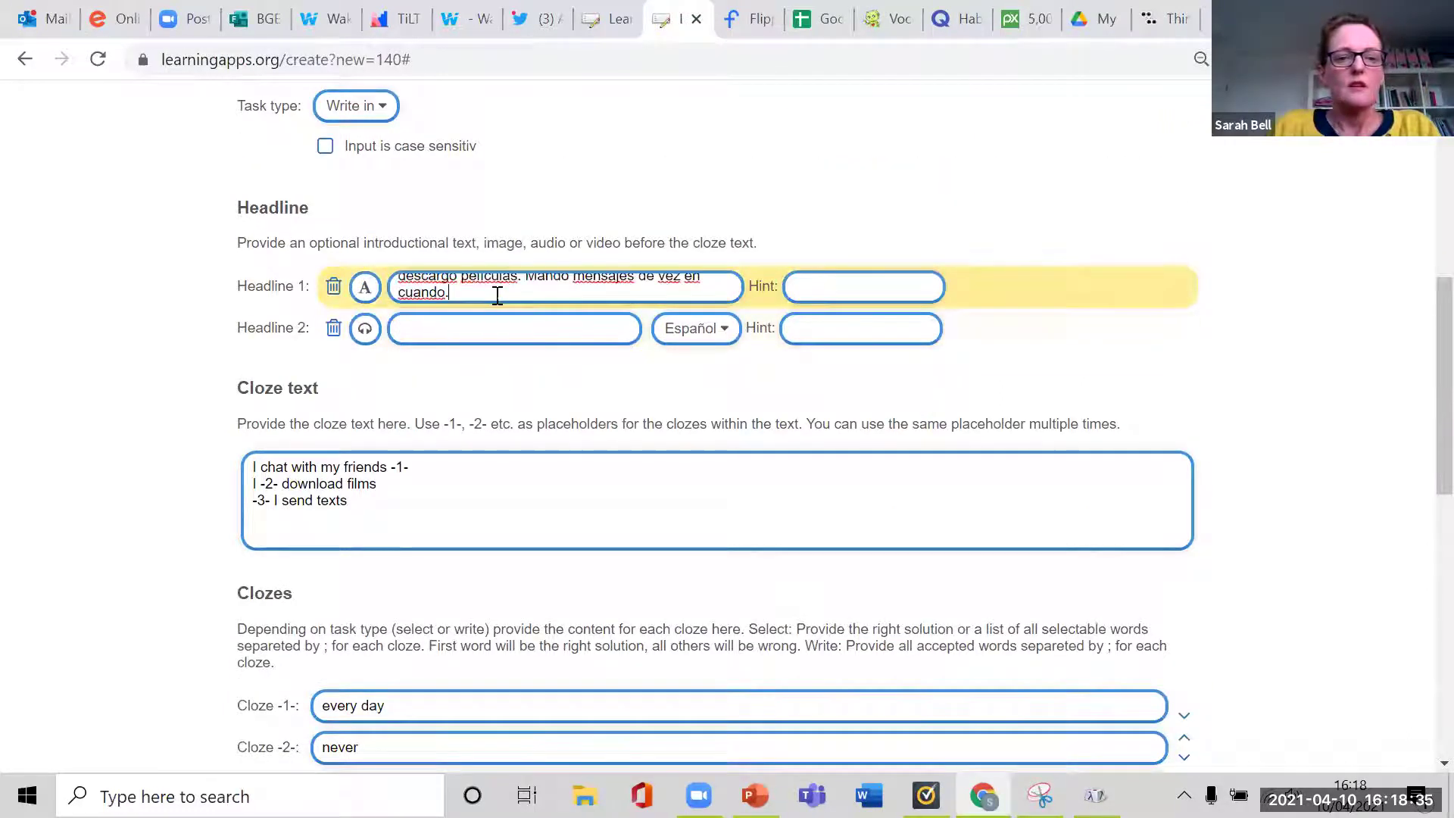
pyautogui.click(333, 361)
# Finish editing and preview the app with its written headline, dismissing the task notice and selecting the first gap.
pyautogui.scroll(-11, 649, 461)
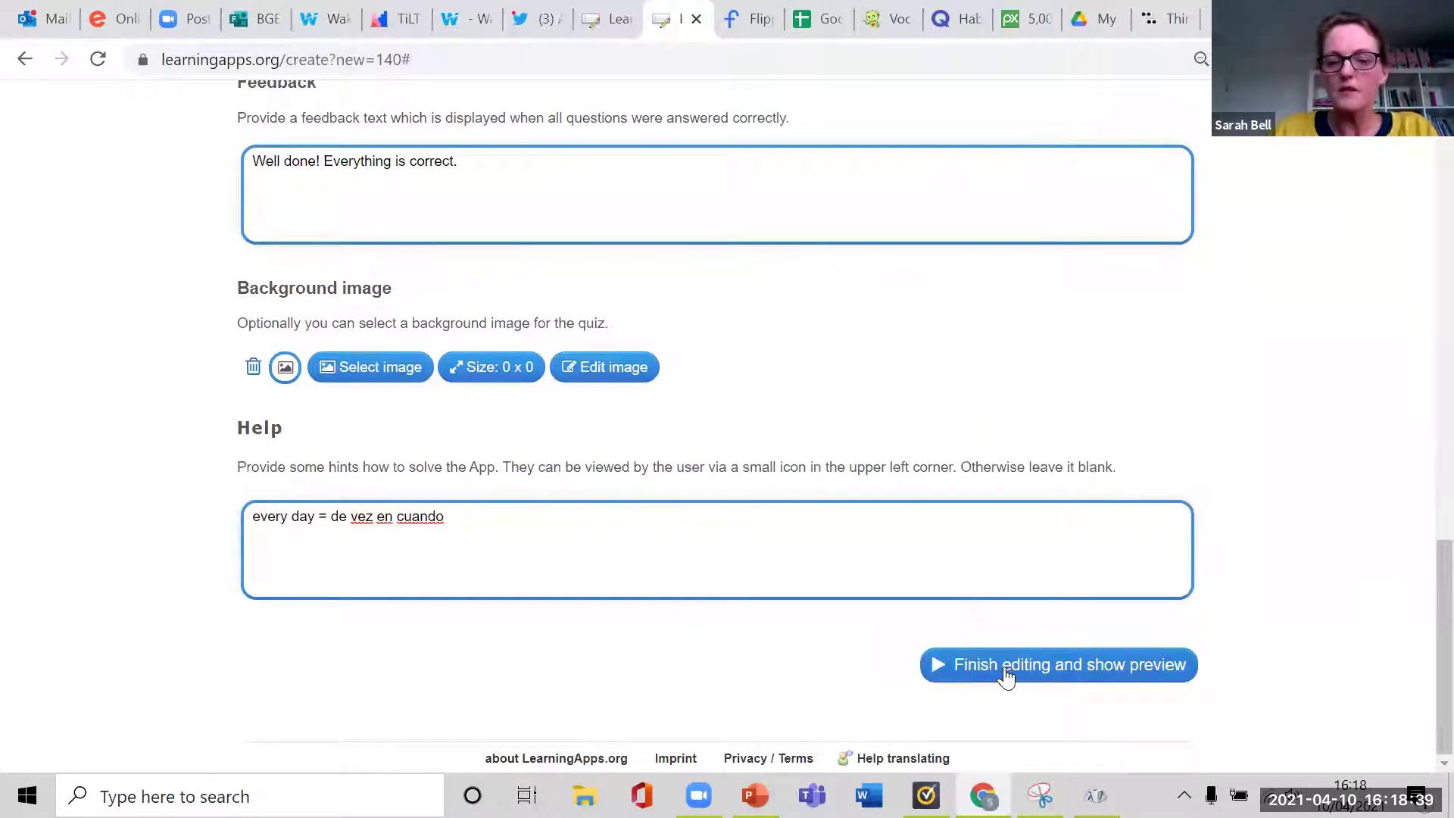
pyautogui.click(1006, 671)
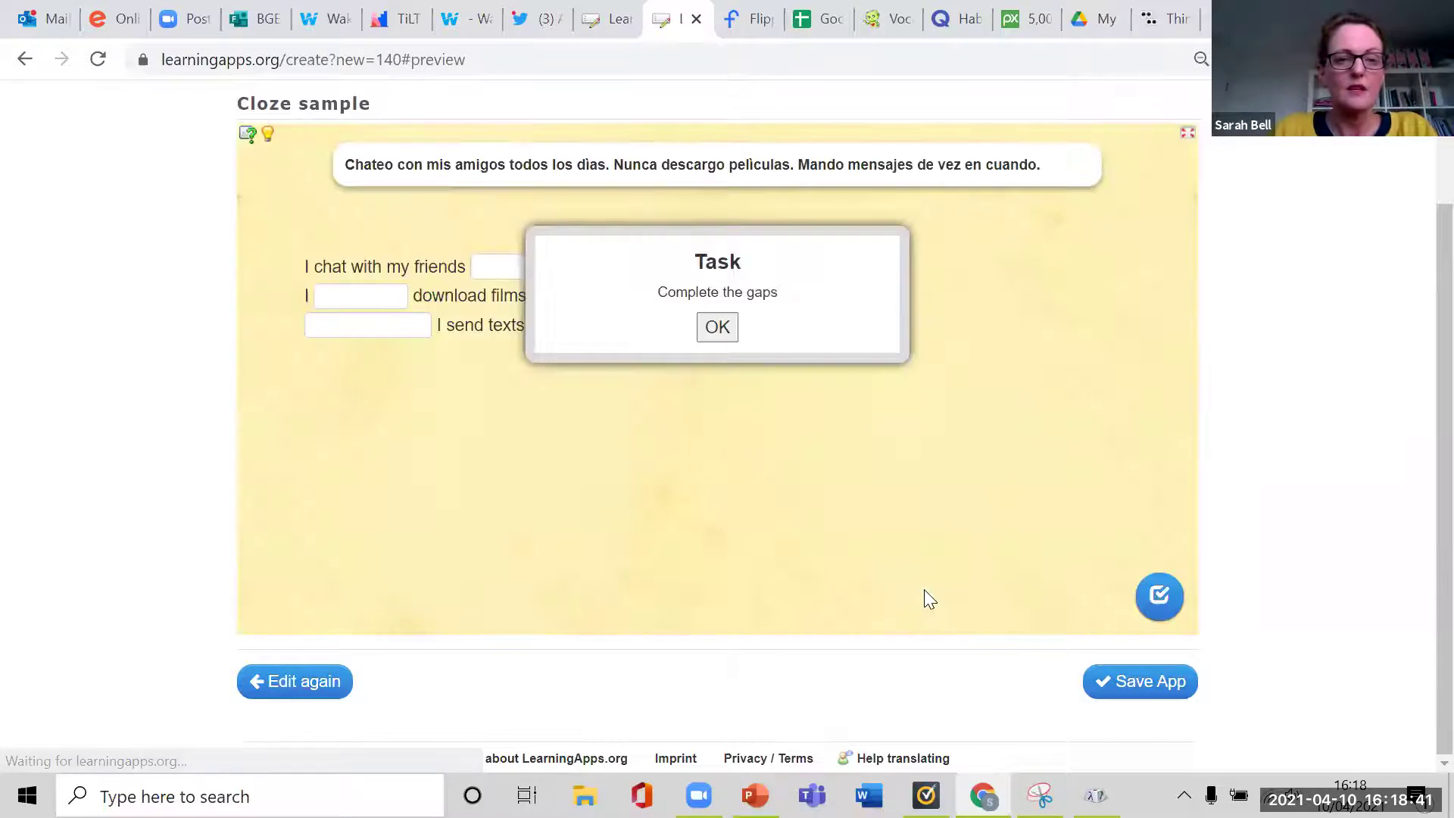
pyautogui.click(716, 327)
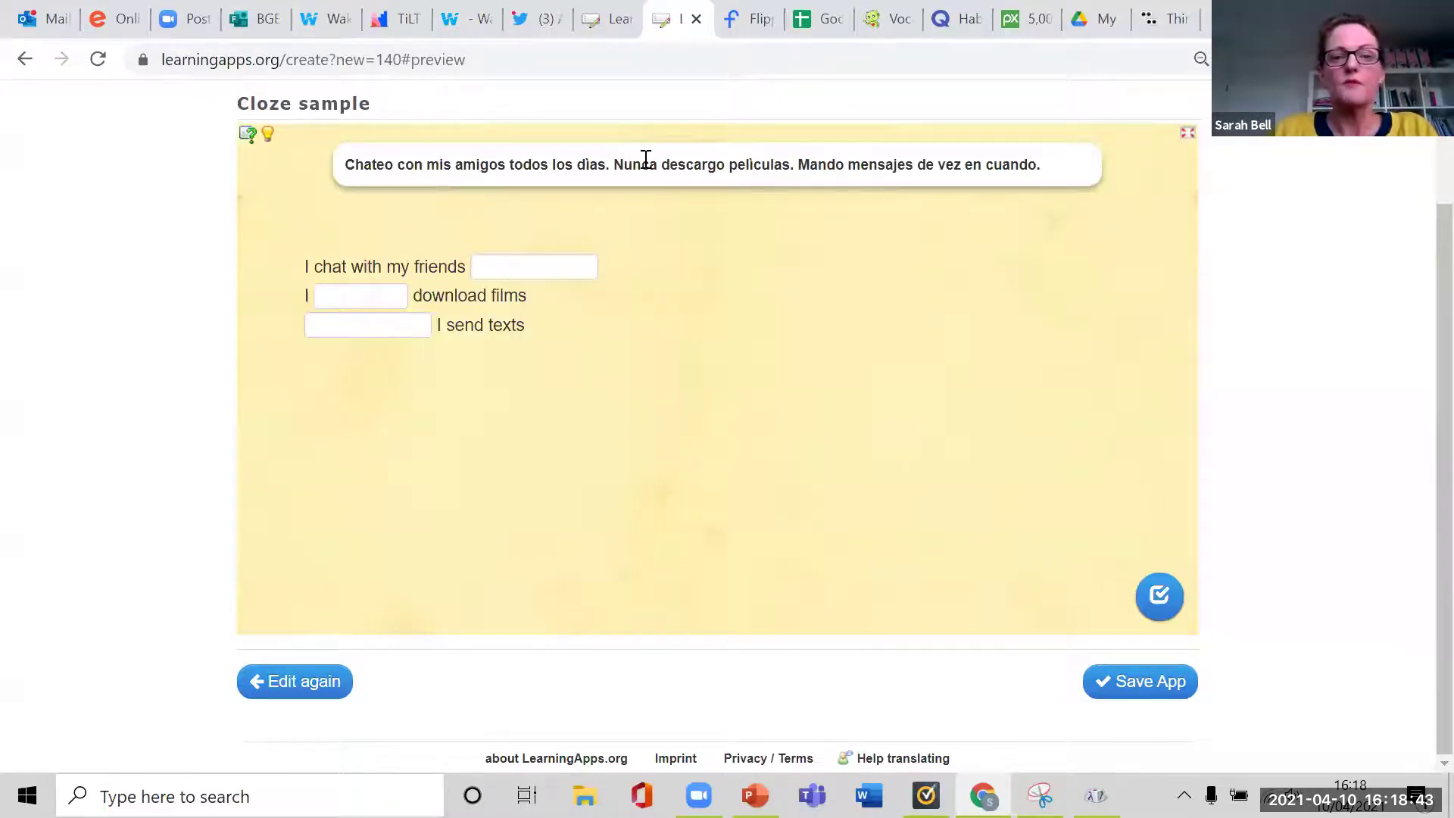
pyautogui.click(490, 271)
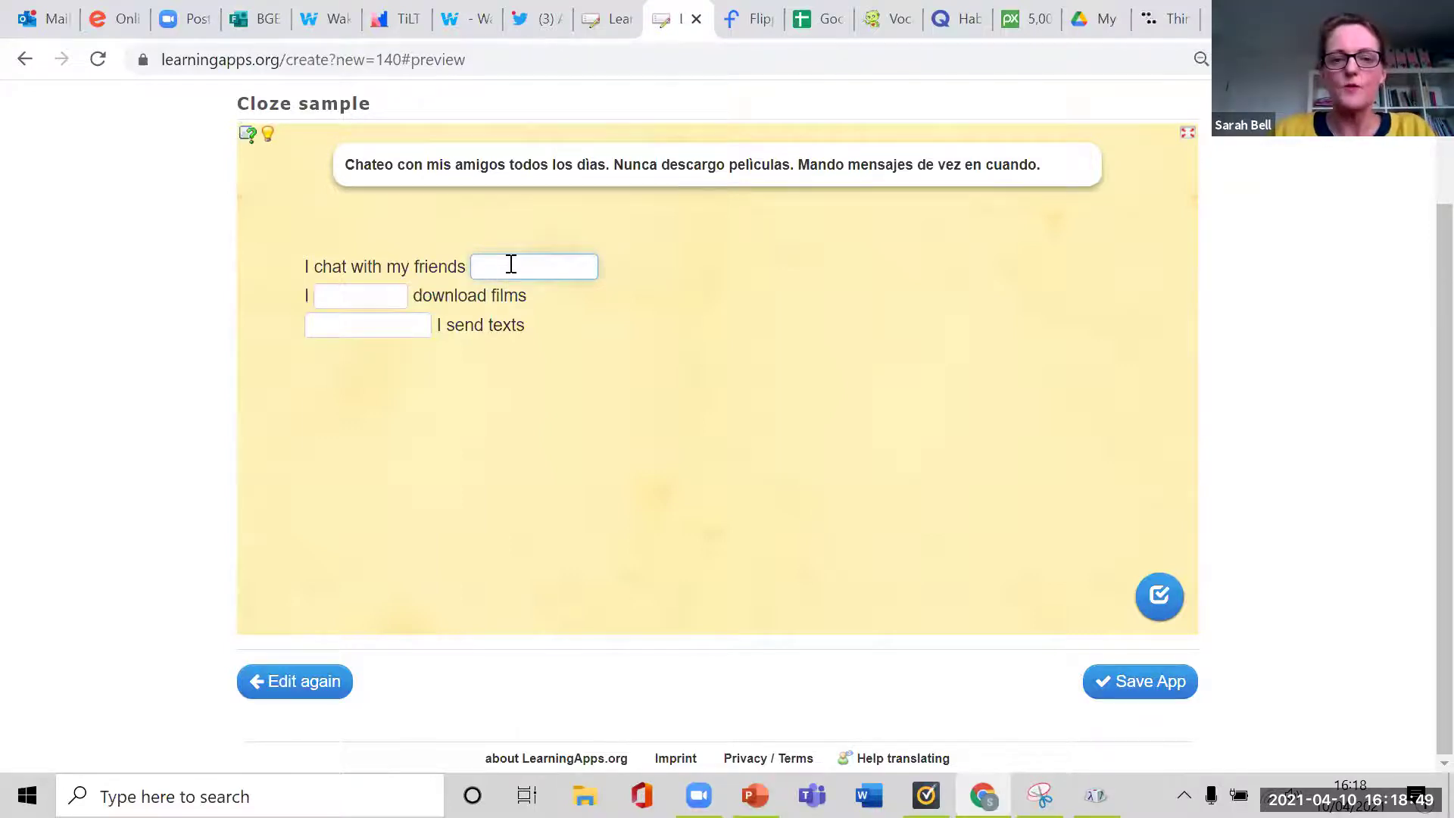
# Open "Mi vida digital - find the vocab" from the N4/N5 Spanish folder in My Apps and examine its text, gaps and sharing options.
pyautogui.scroll(2, 615, 332)
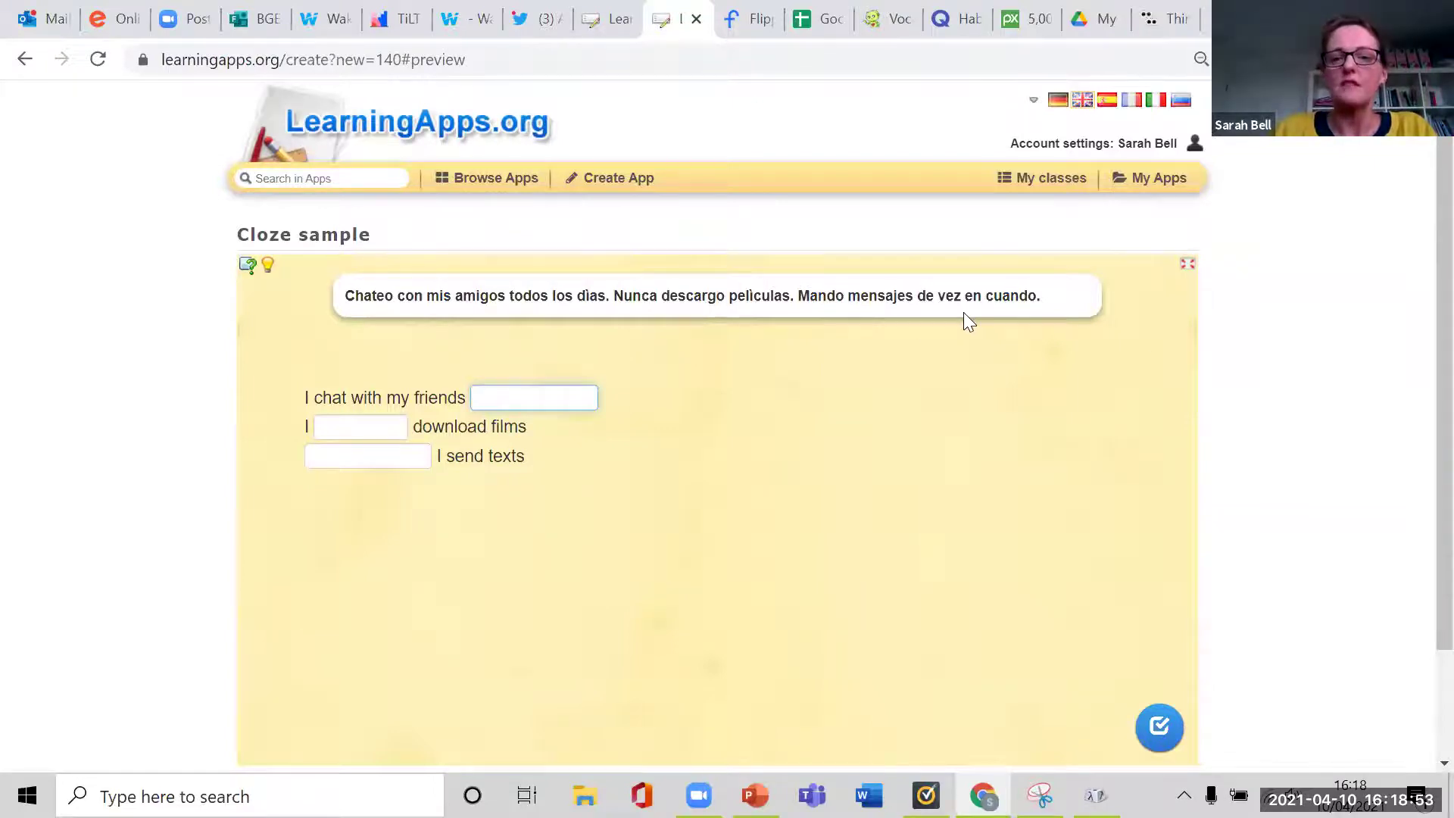
pyautogui.click(1137, 179)
pyautogui.click(837, 189)
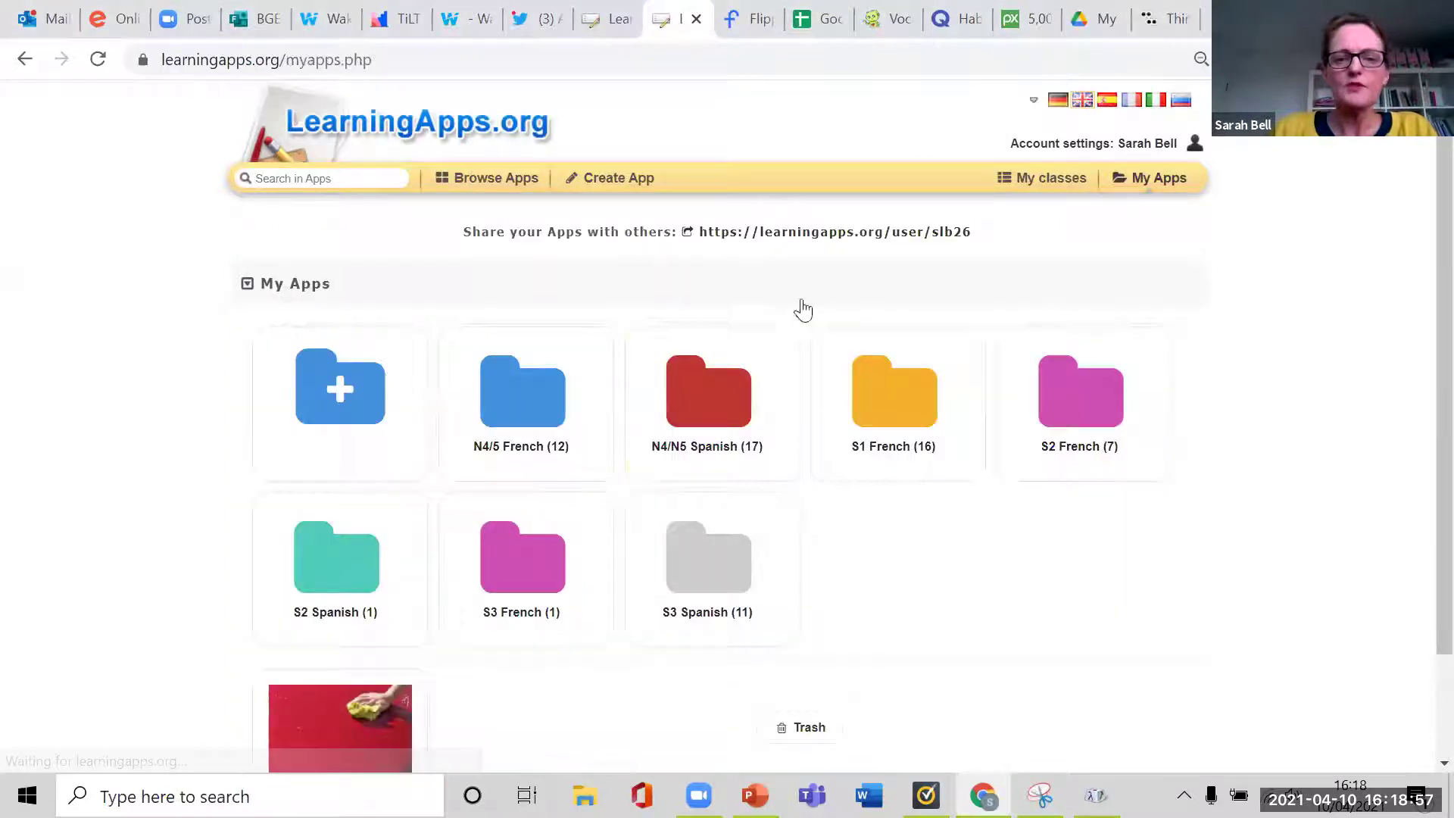
pyautogui.click(706, 395)
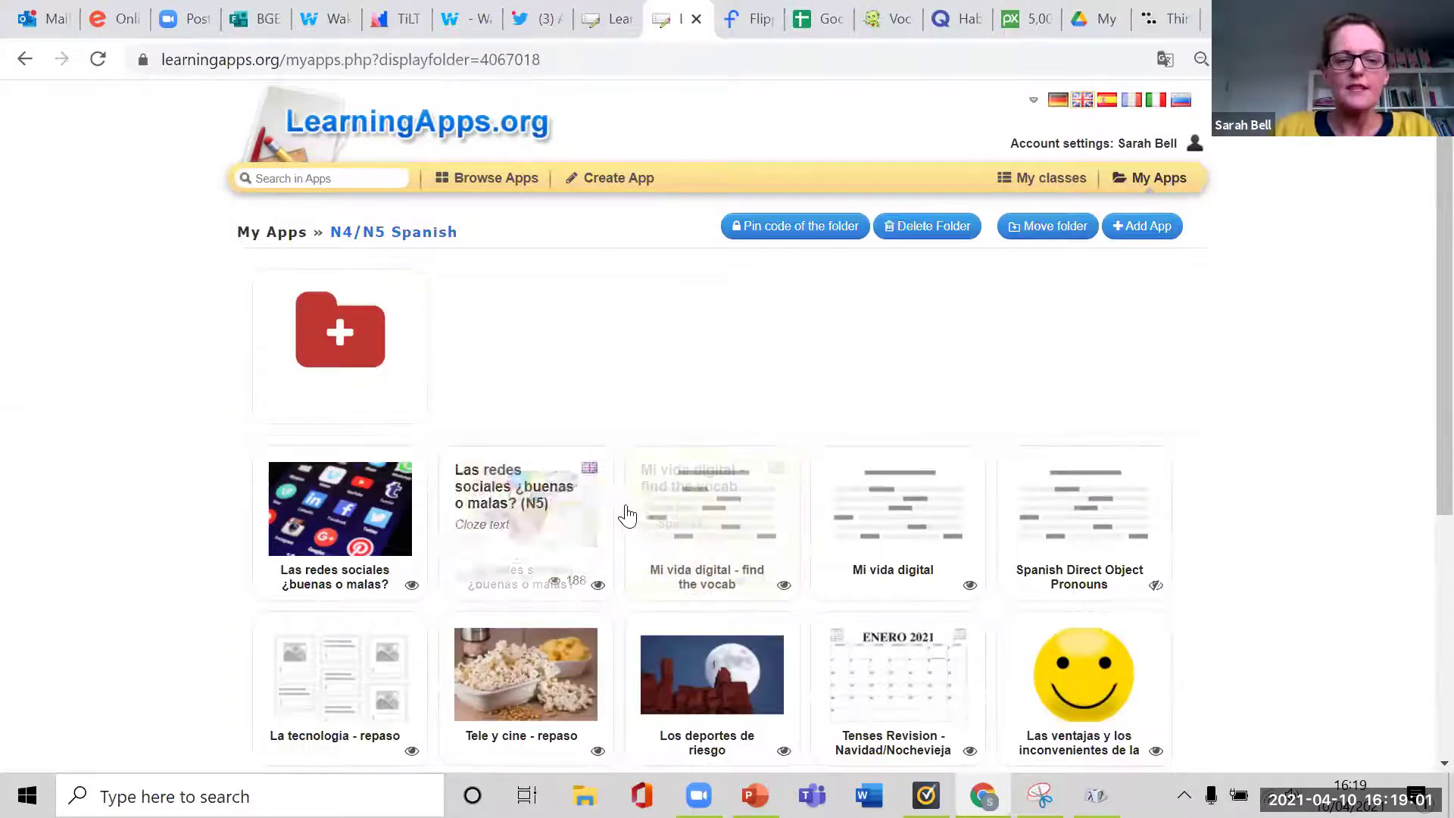
pyautogui.click(667, 509)
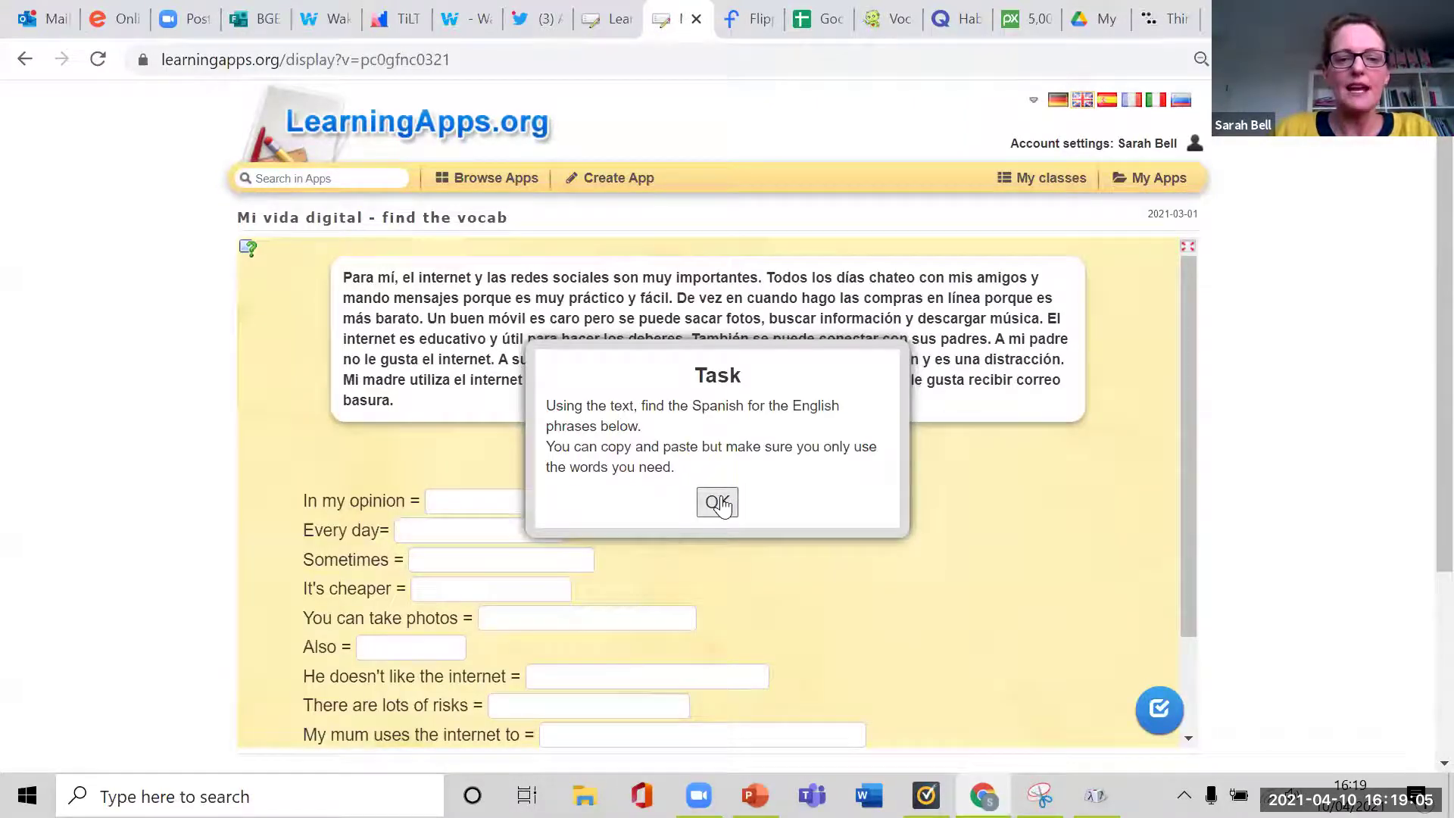
pyautogui.click(716, 502)
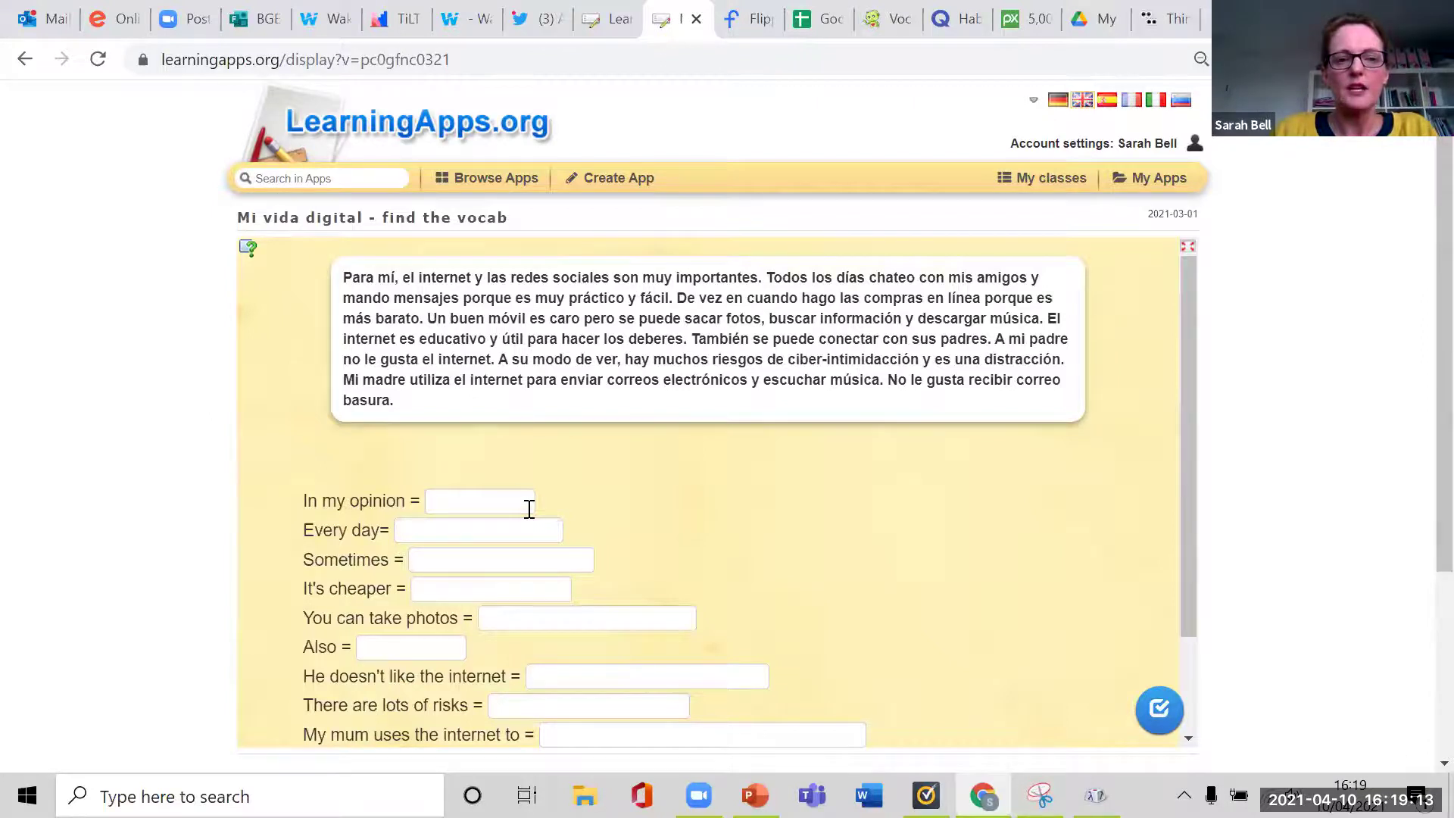
pyautogui.scroll(-6, 529, 511)
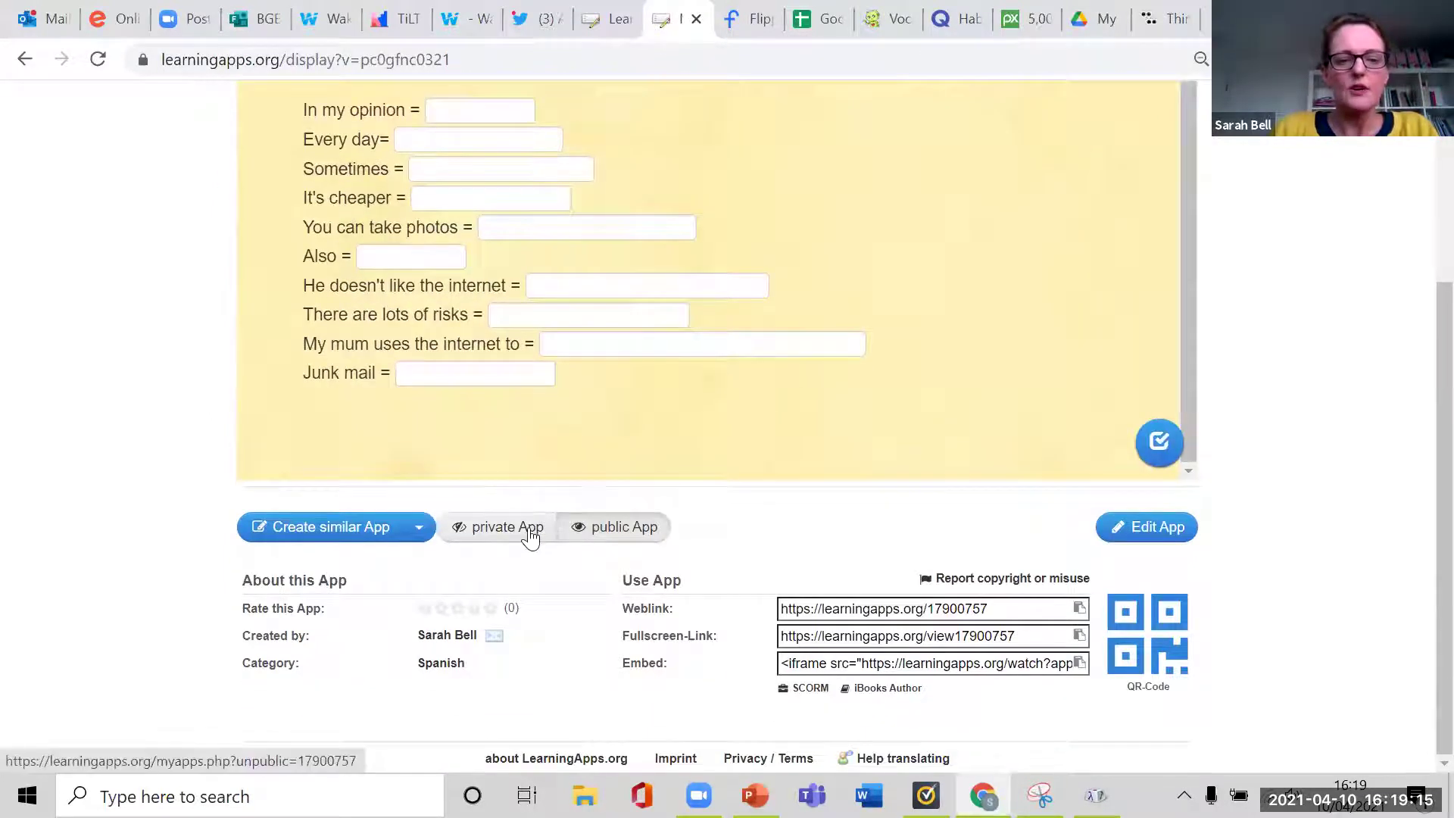
pyautogui.scroll(5, 466, 338)
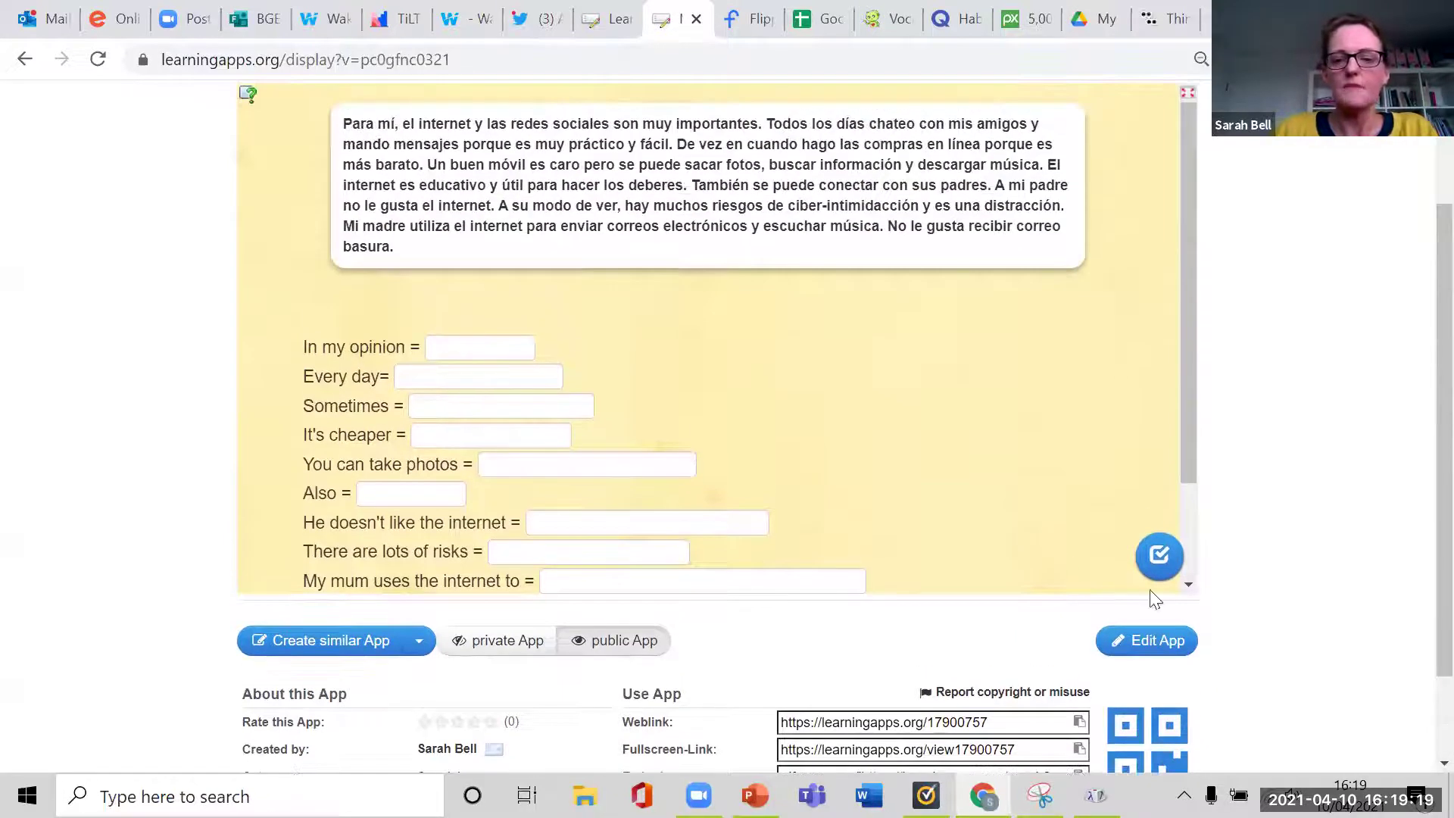
pyautogui.scroll(3, 962, 580)
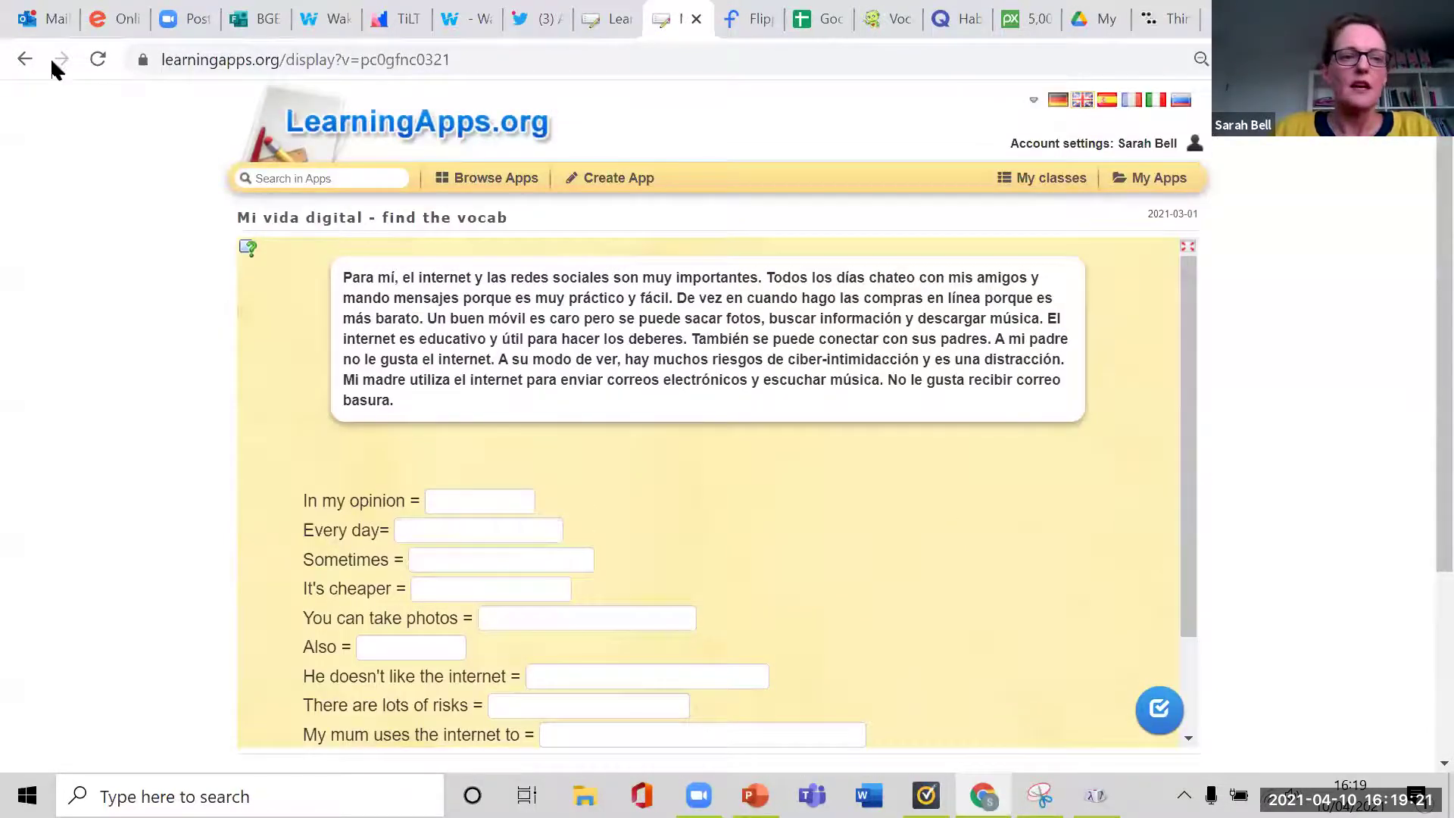
# Go back to the N4/N5 Spanish folder, open the "Mi vida digital" cloze app and dismiss its task notice.
pyautogui.click(25, 58)
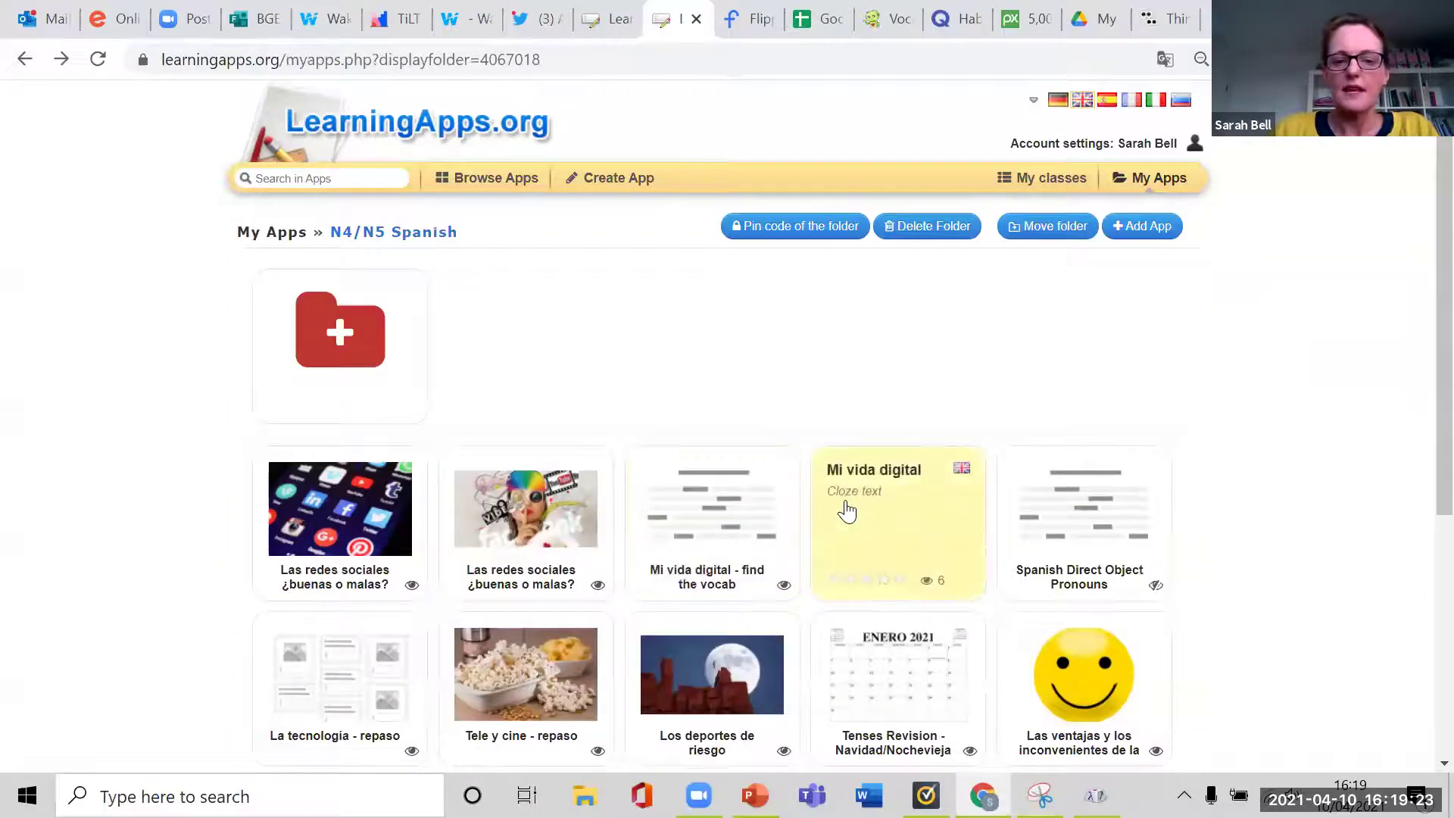
pyautogui.click(854, 509)
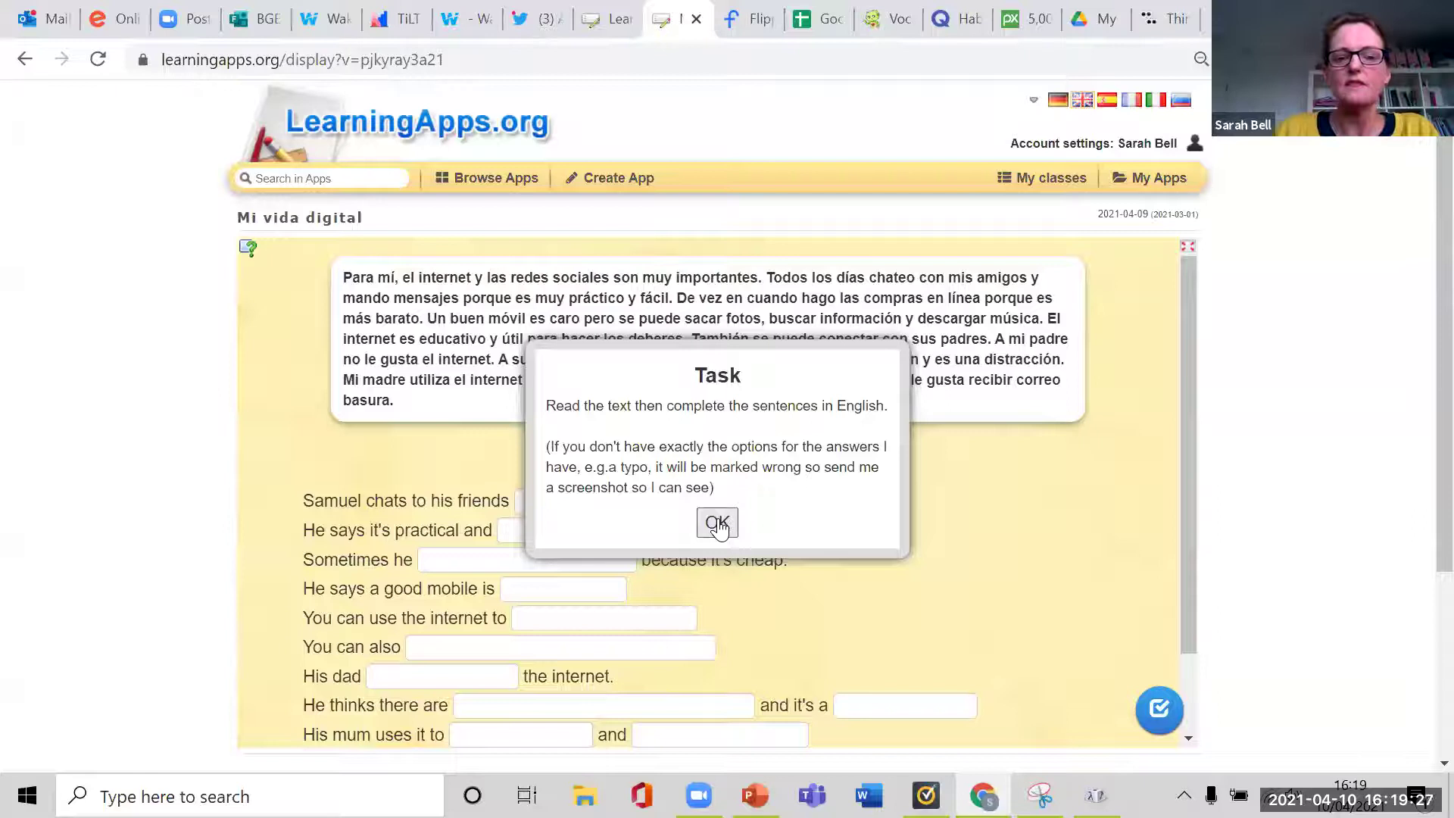
pyautogui.click(717, 524)
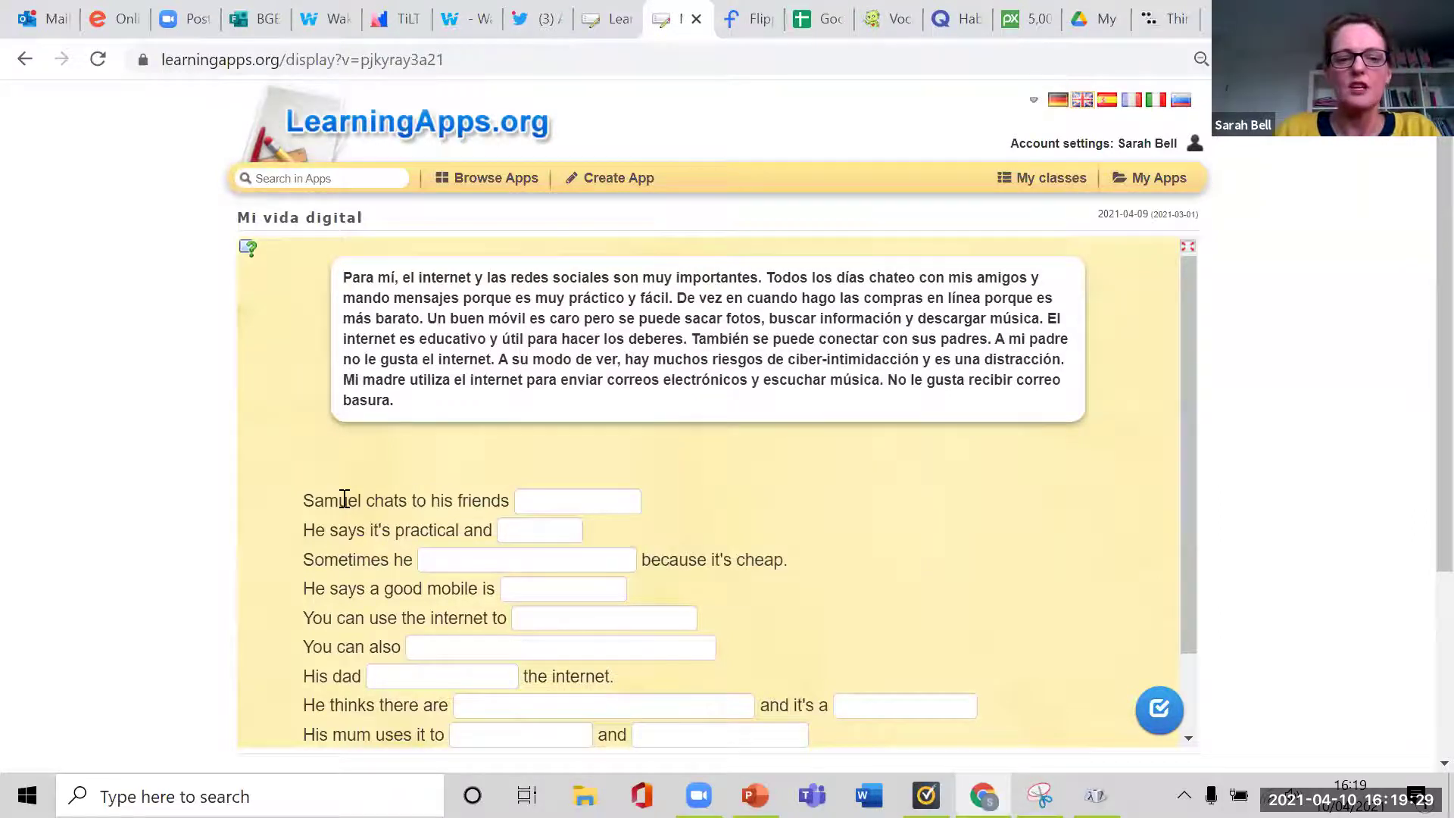
# Try the first write-in gap, then return to the N4/N5 Spanish folder and open the "Spanish Direct Object Pronouns" app.
pyautogui.click(540, 503)
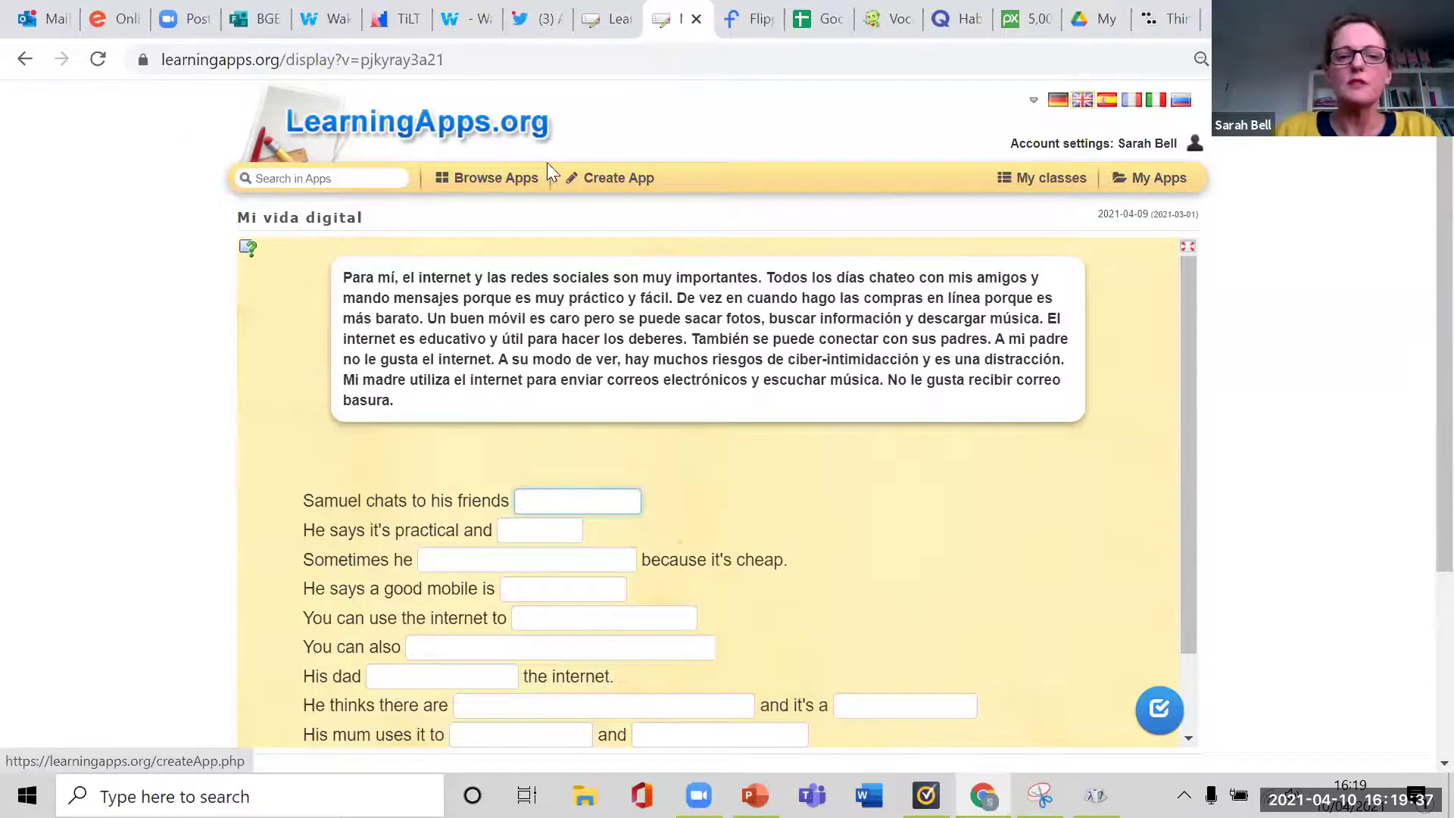
pyautogui.click(25, 59)
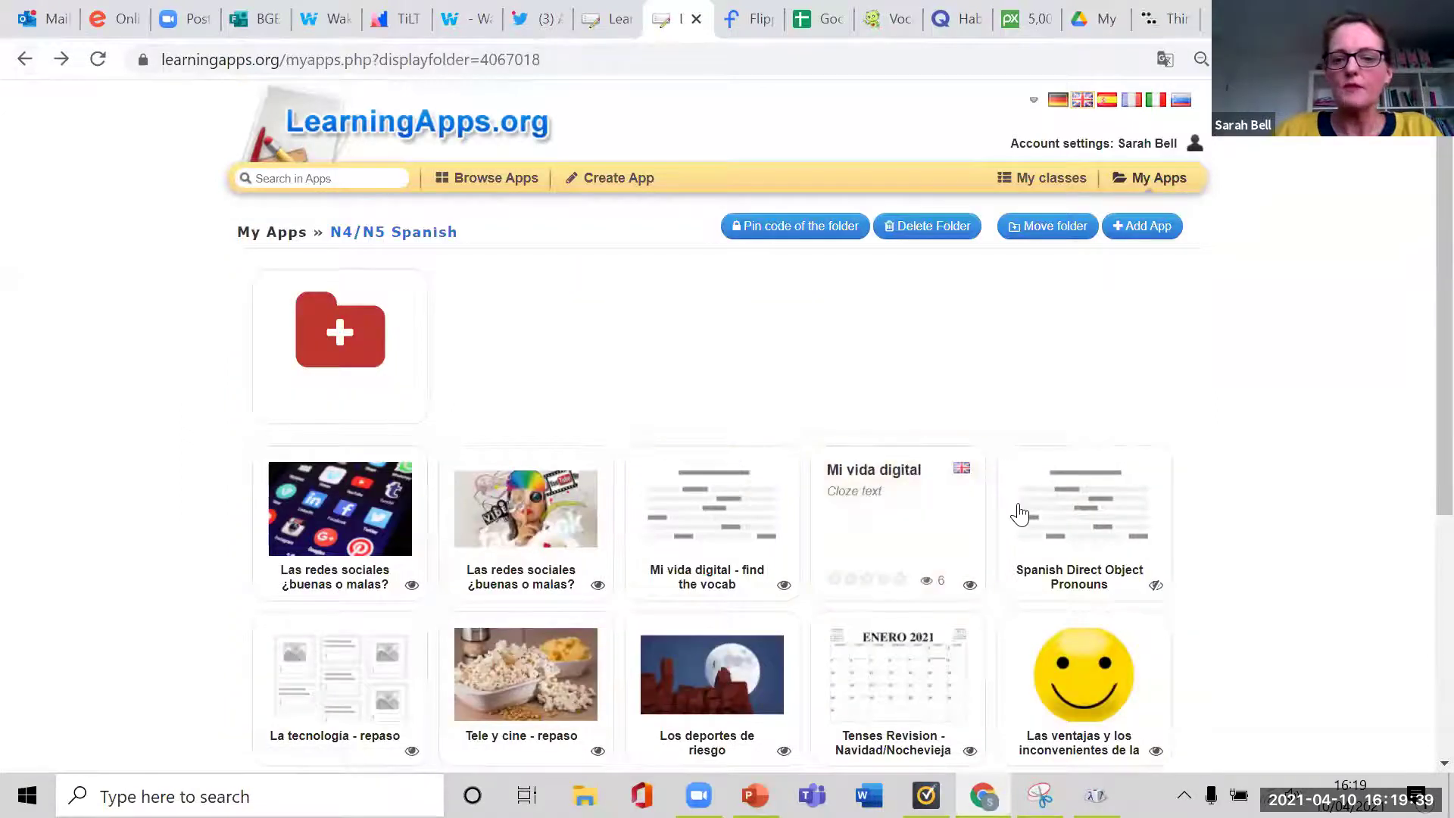
pyautogui.click(1030, 513)
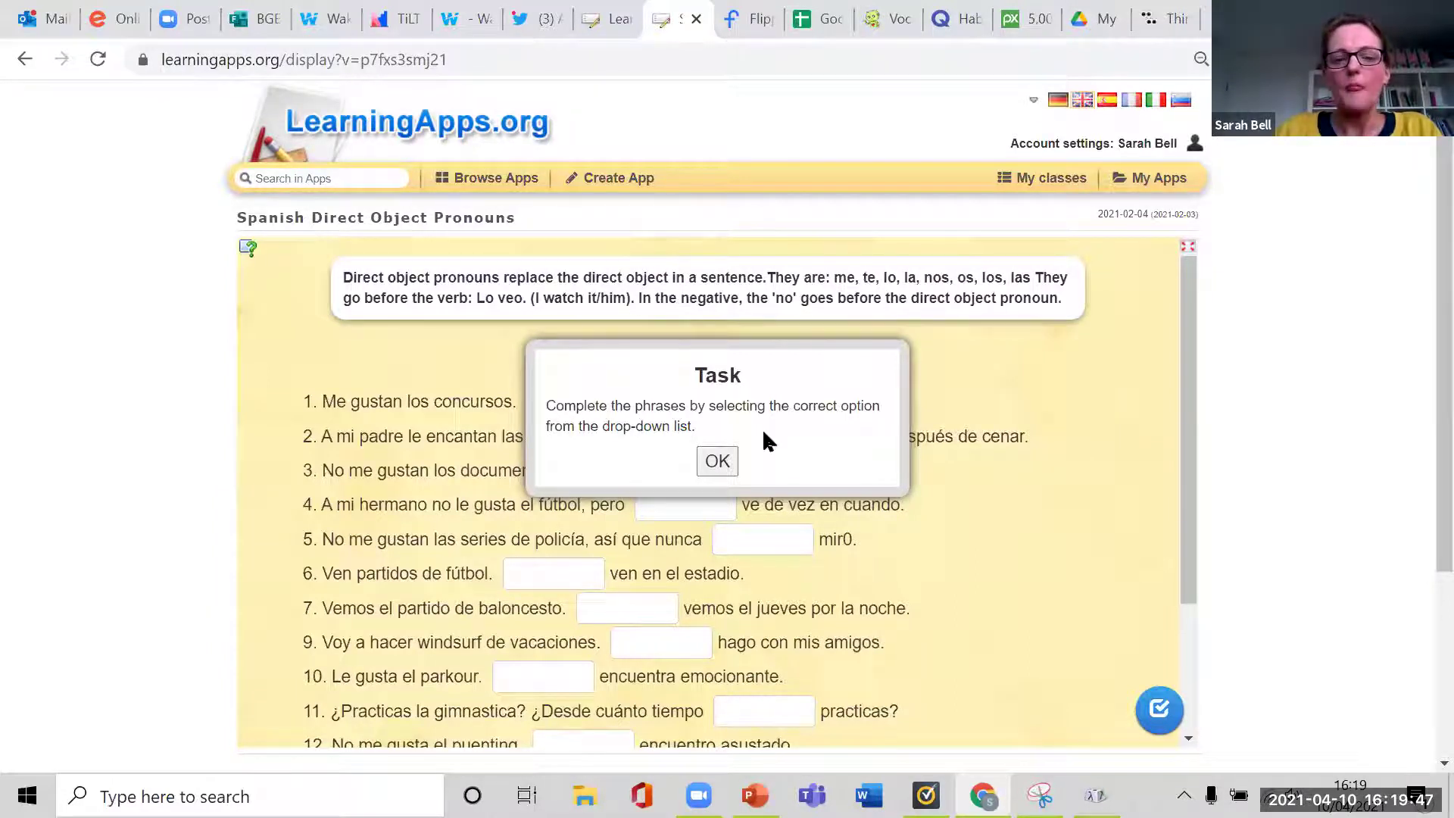
# Dismiss the task notice, fill the first gap with "los" from its drop-down list and check the answers.
pyautogui.click(717, 460)
pyautogui.click(585, 409)
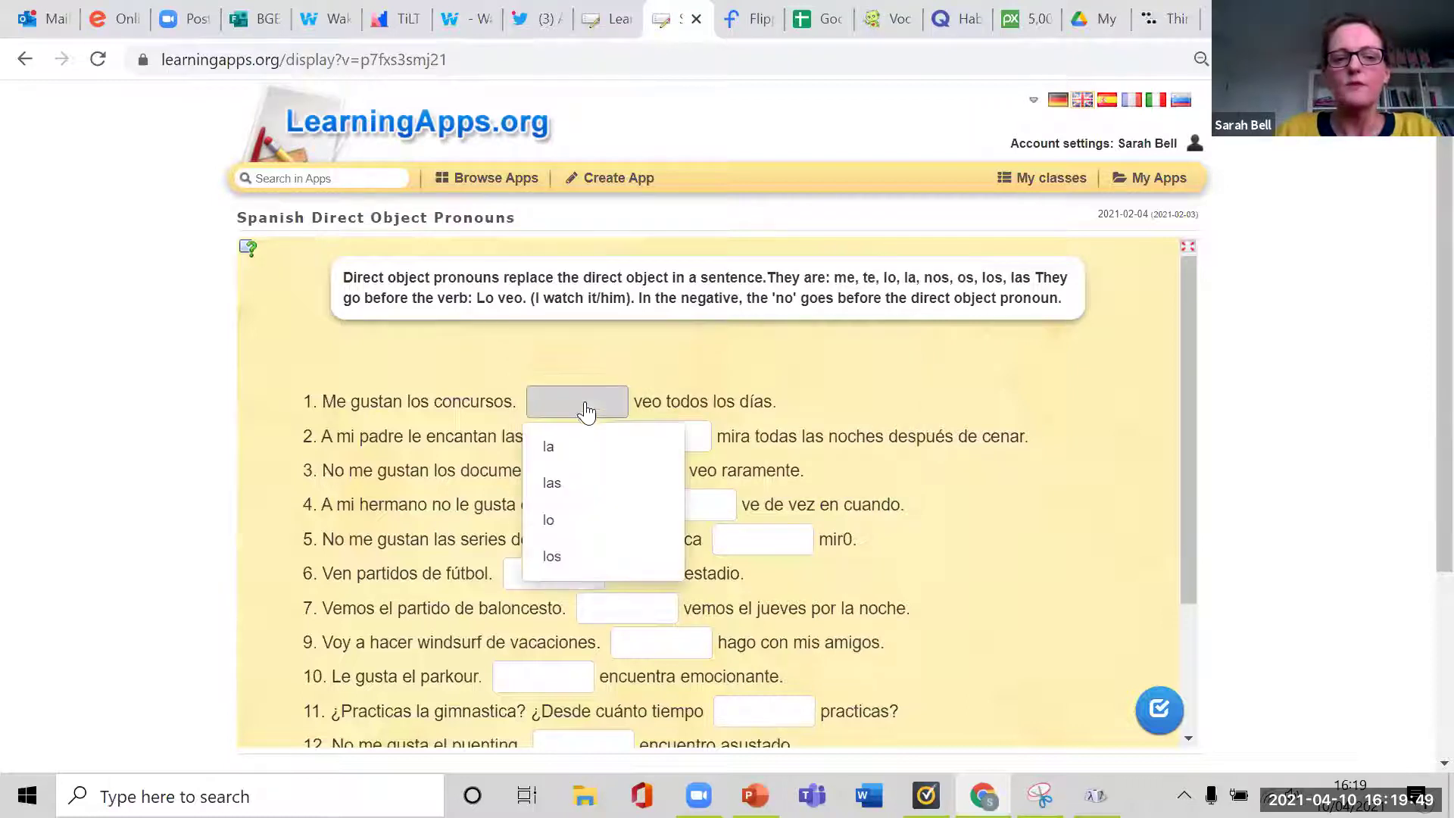
pyautogui.click(588, 558)
pyautogui.click(1160, 708)
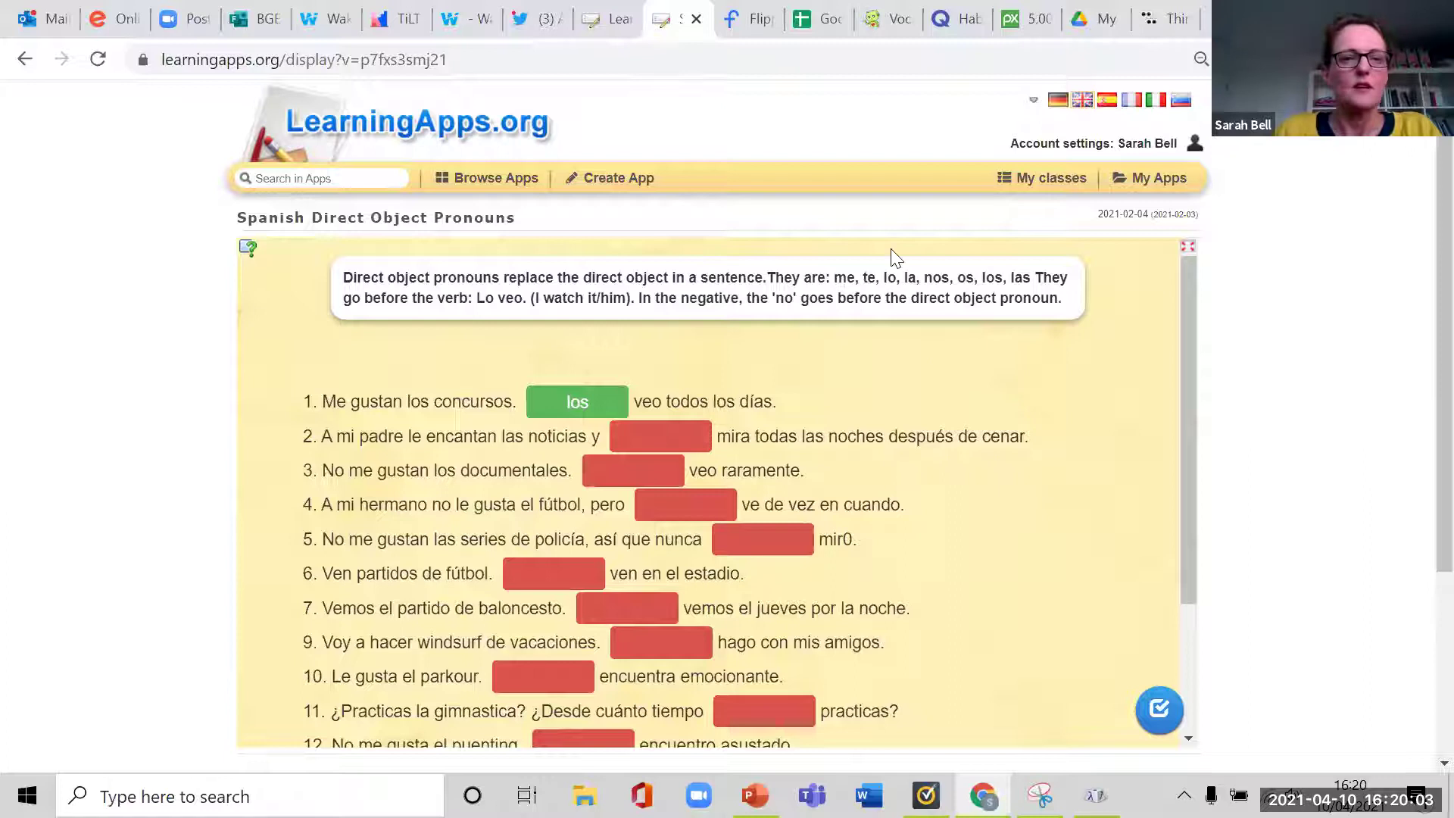
# Switch to the PowerPoint presentation, show the "Voice recording" slide full screen and advance its animation.
pyautogui.click(755, 795)
pyautogui.click(195, 554)
pyautogui.click(114, 114)
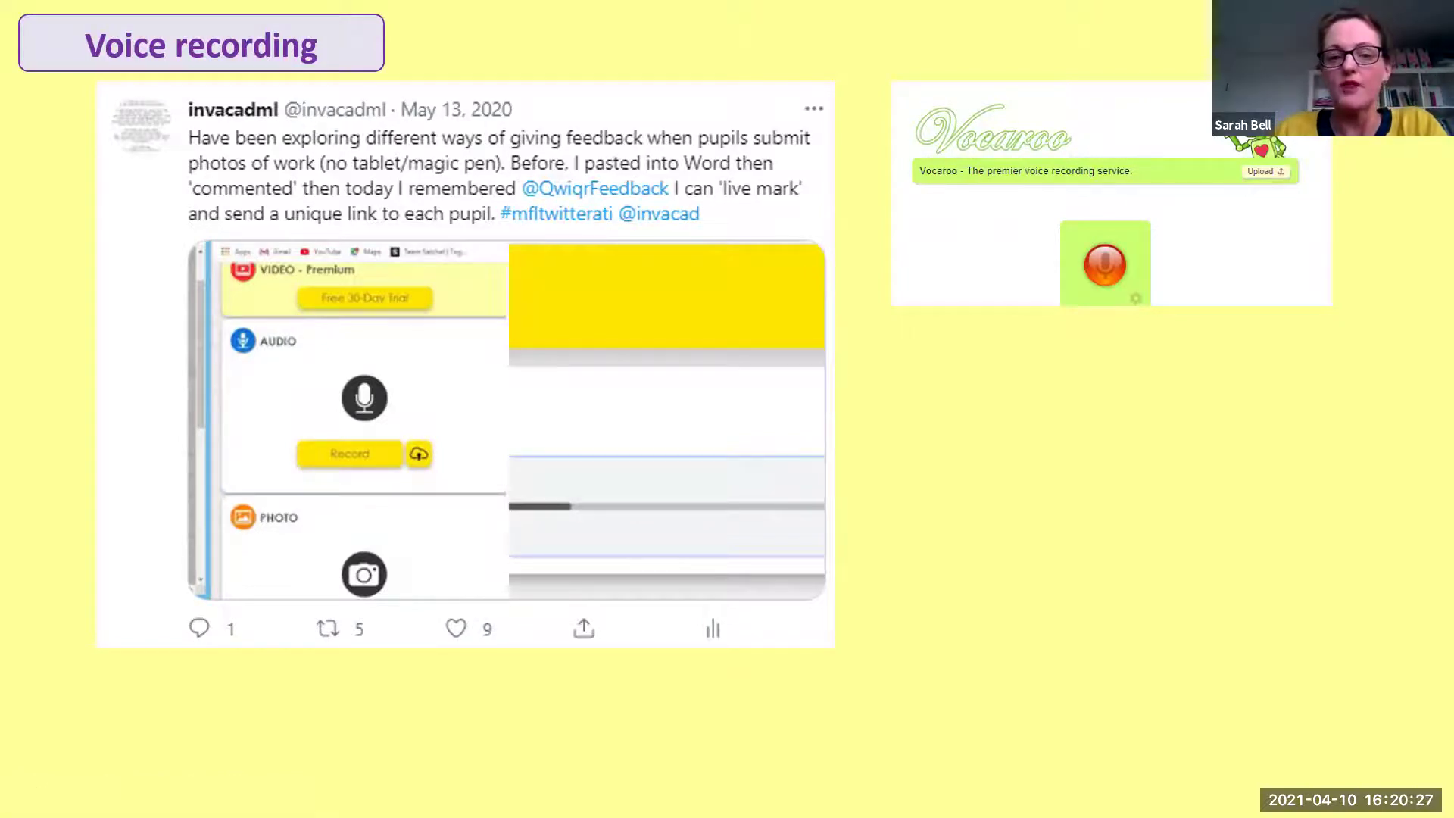
pyautogui.click(946, 625)
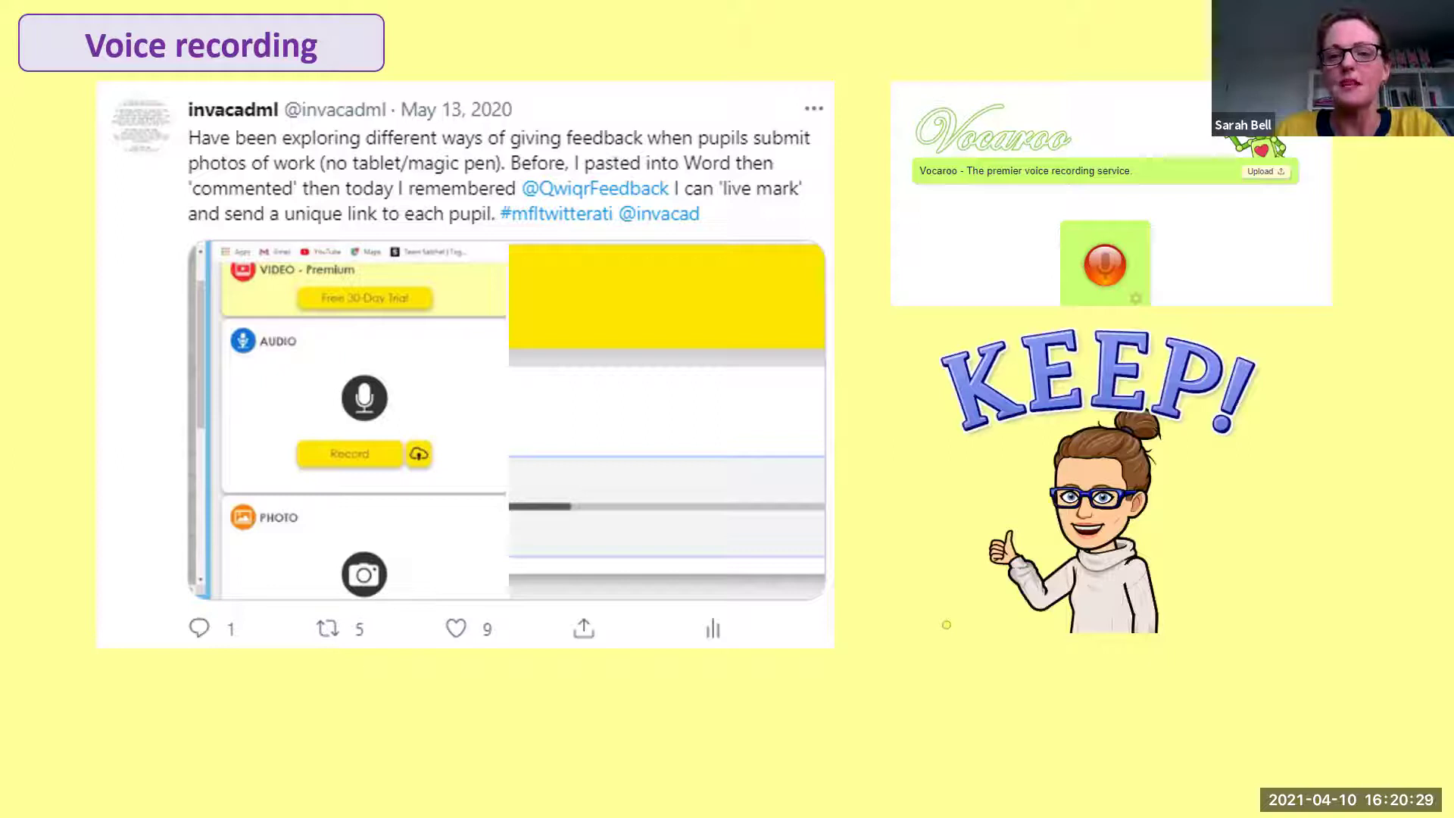
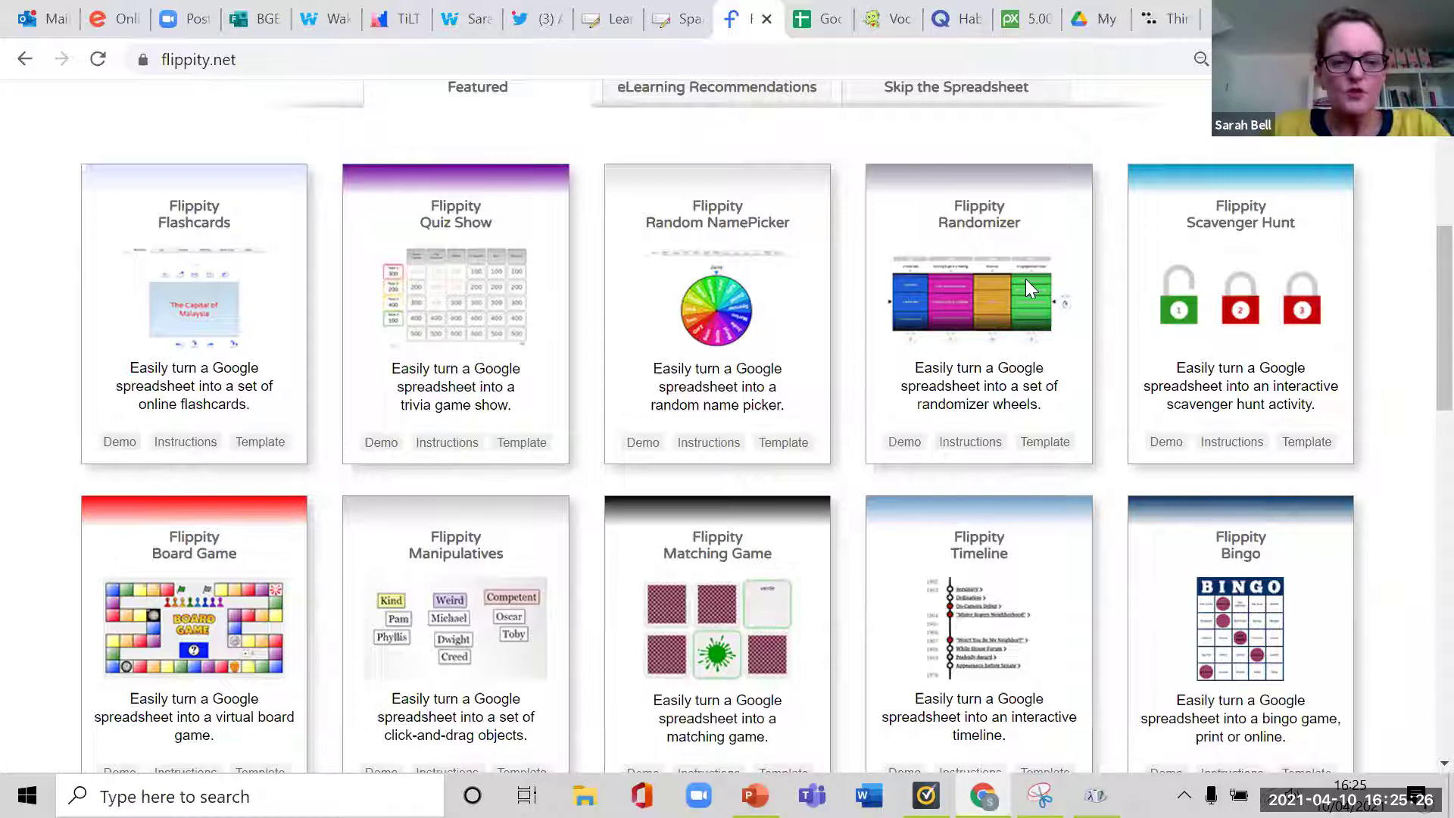
# Open the template for Flippity Manipulatives and make a copy of it in Google Sheets.
pyautogui.scroll(-1, 454, 652)
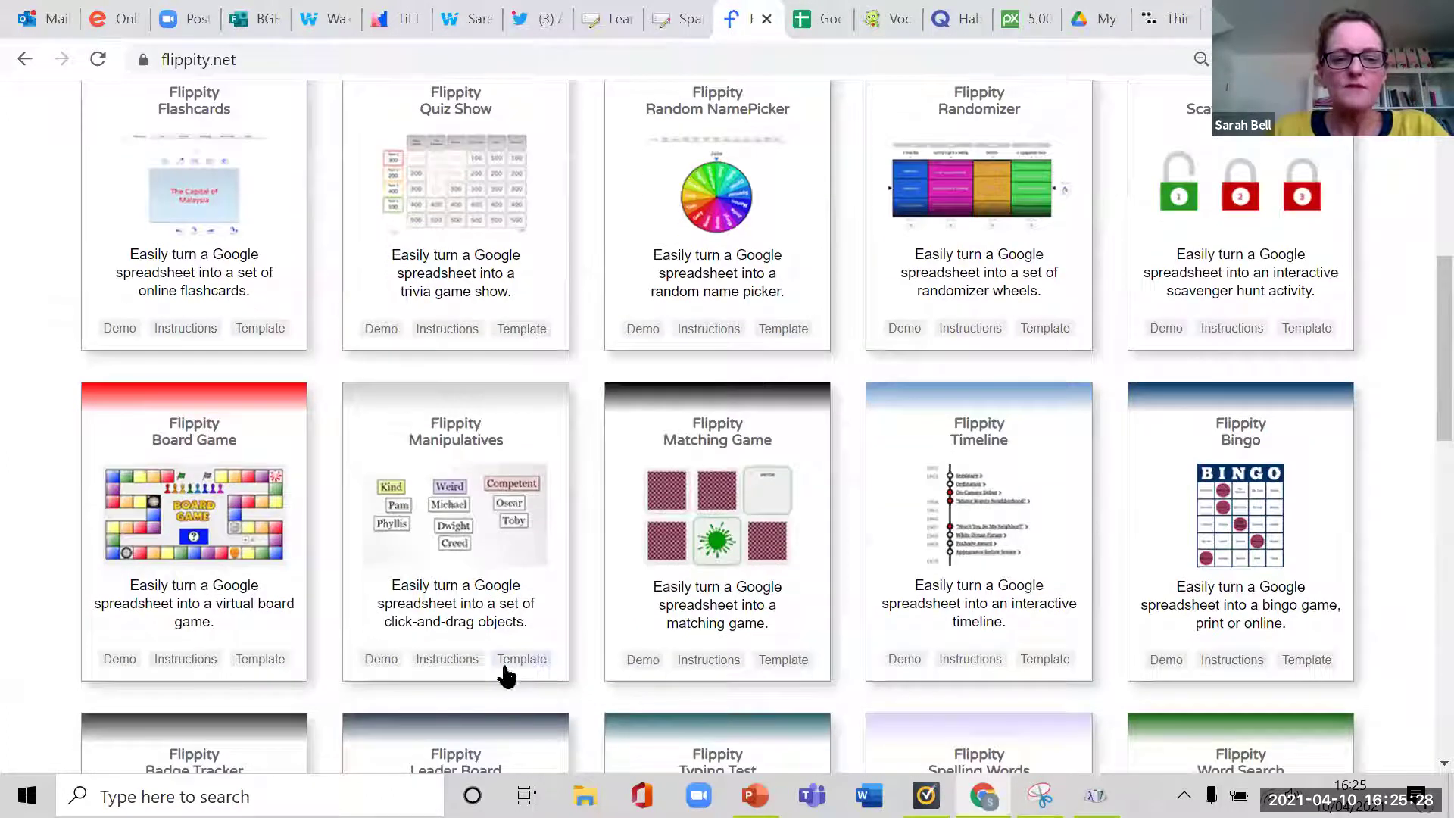
pyautogui.click(508, 662)
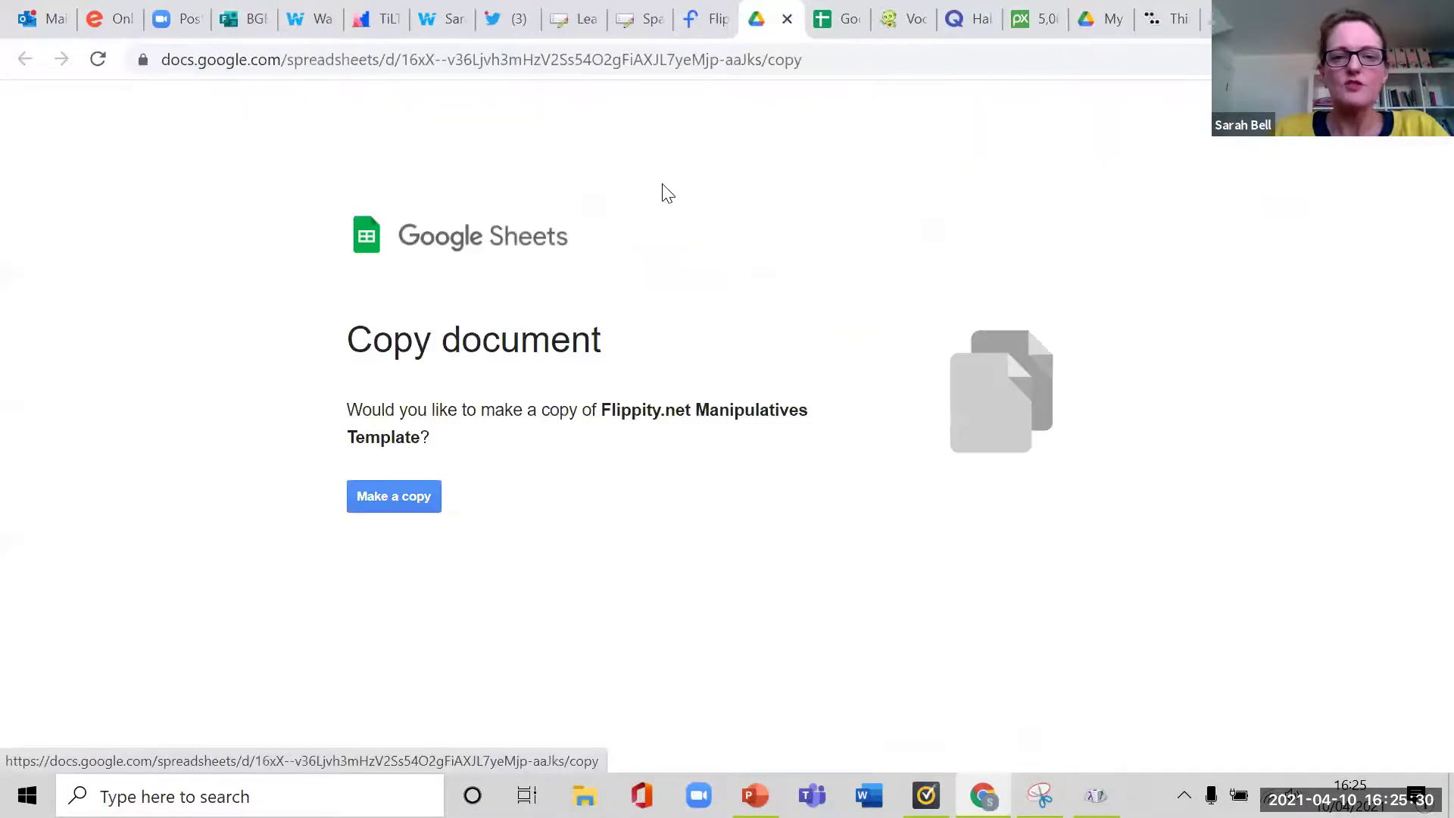
pyautogui.click(392, 494)
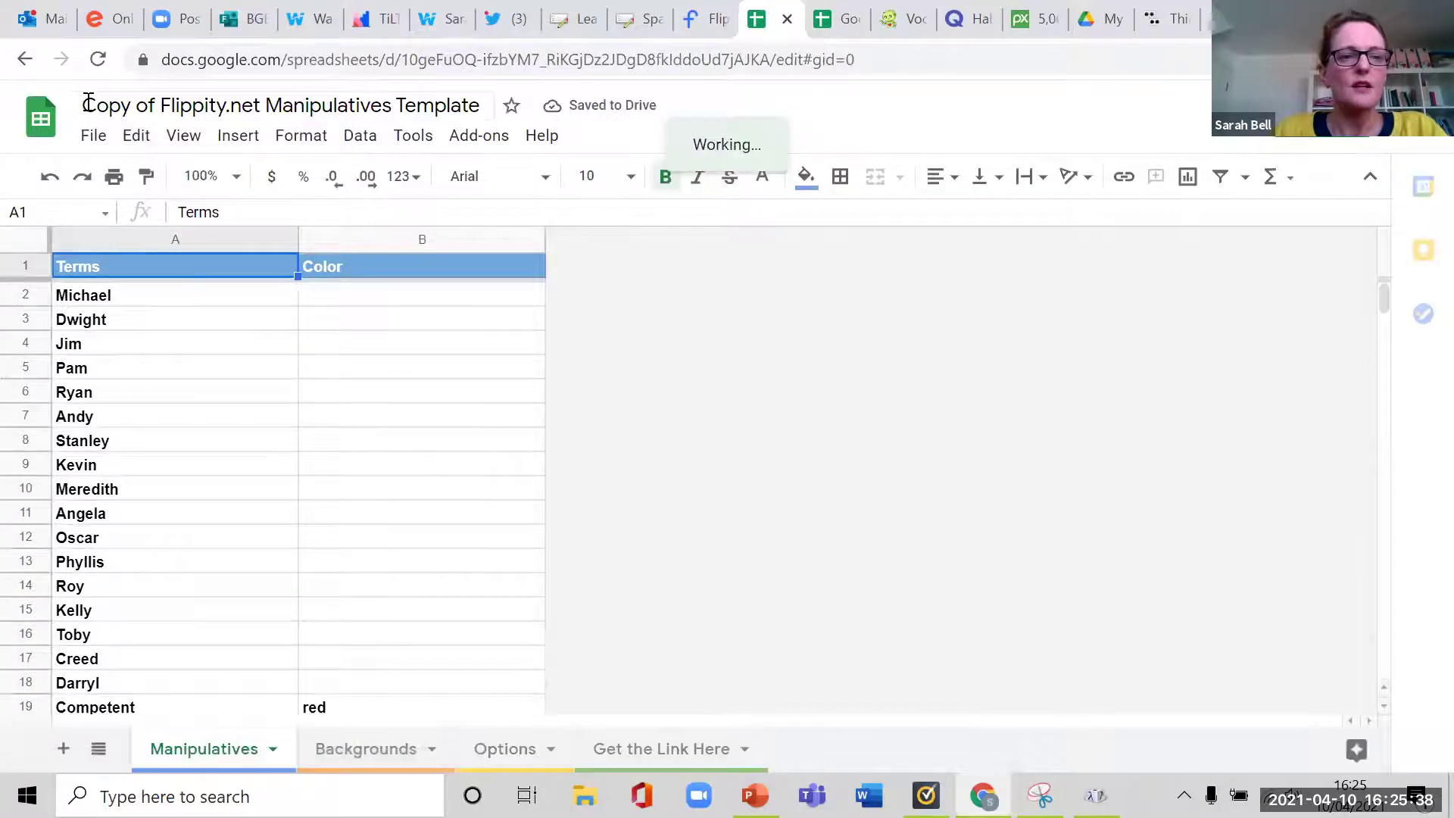
# Rename the copied spreadsheet as "TiLT Flippity.net Manipulatives Template".
pyautogui.moveTo(83, 104); pyautogui.dragTo(159, 104)
pyautogui.press('BackSpace')
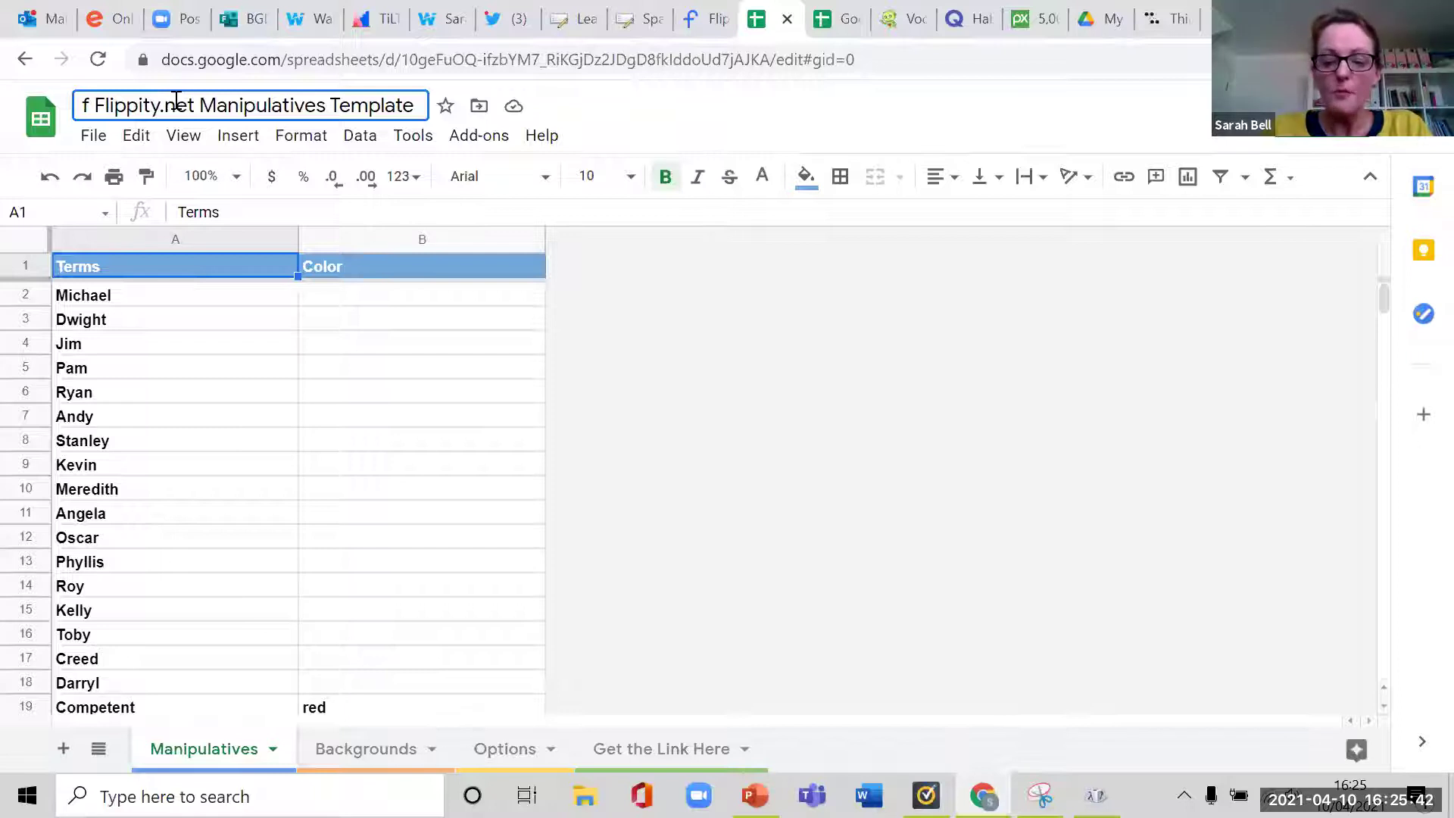
pyautogui.press('Delete')
pyautogui.press('Delete')
pyautogui.write('TiLT')
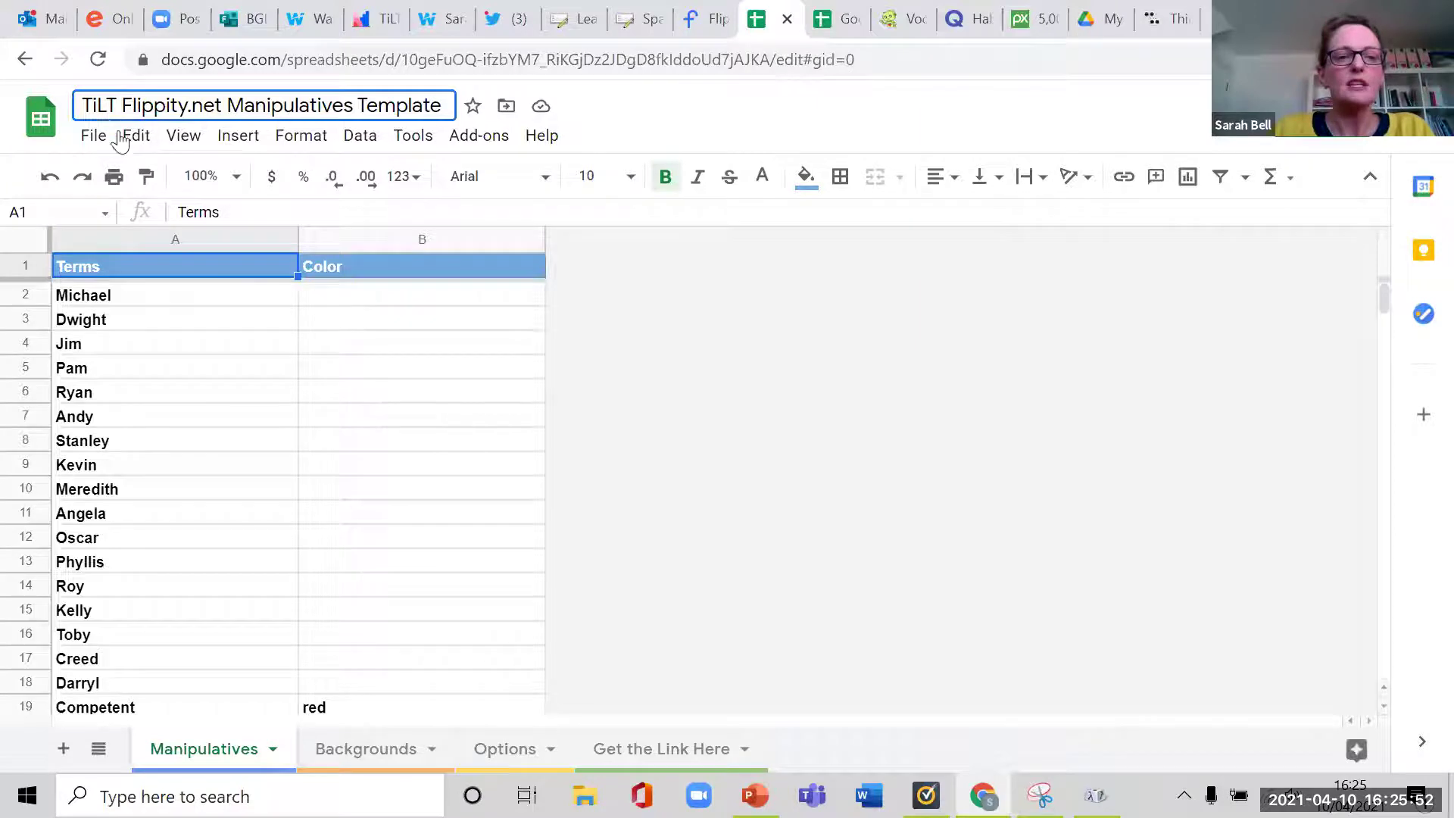
# Publish the entire spreadsheet to the web as a web page, confirm the publication and close the dialog.
pyautogui.click(93, 137)
pyautogui.click(141, 728)
pyautogui.click(502, 527)
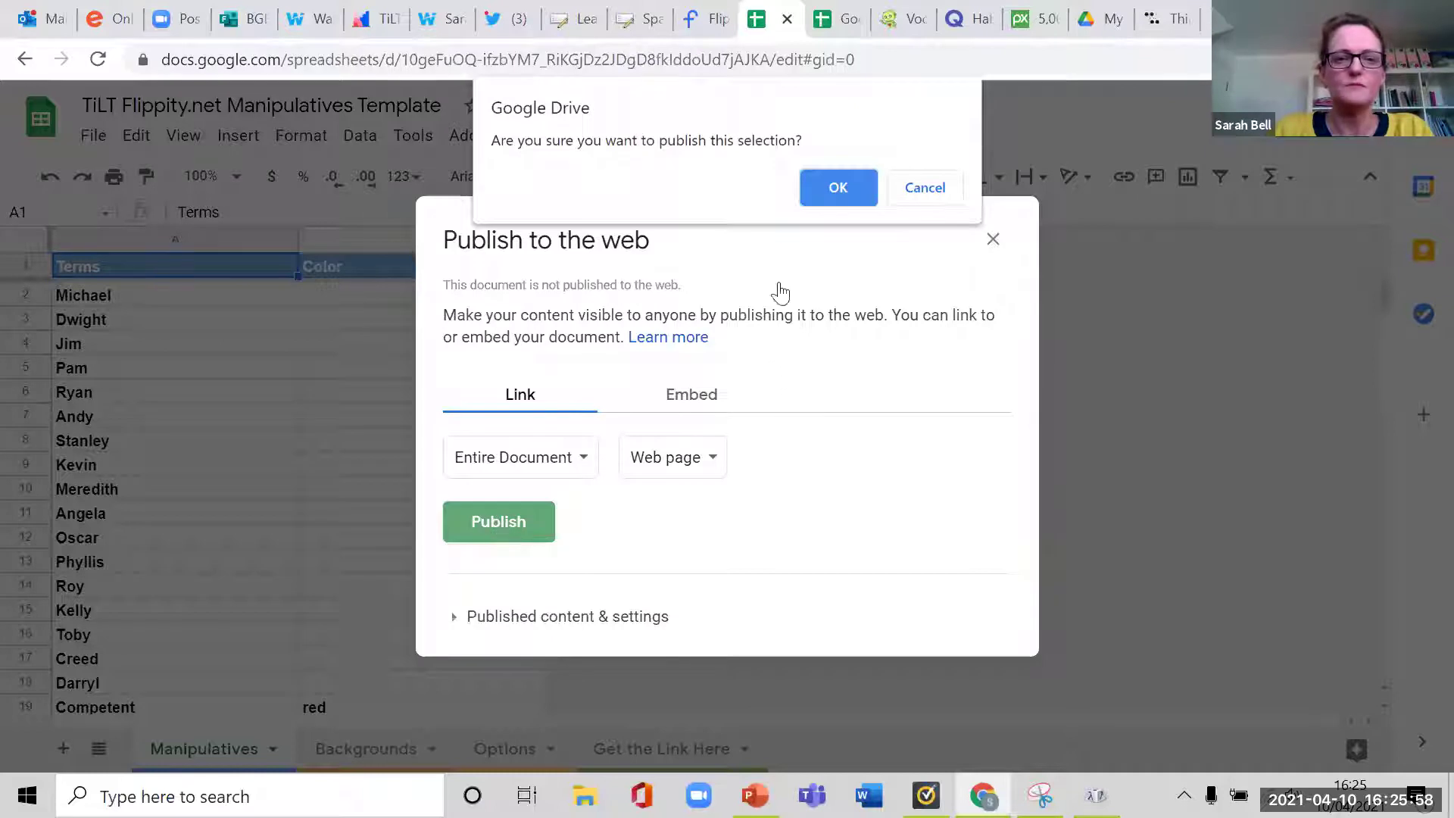
pyautogui.click(836, 185)
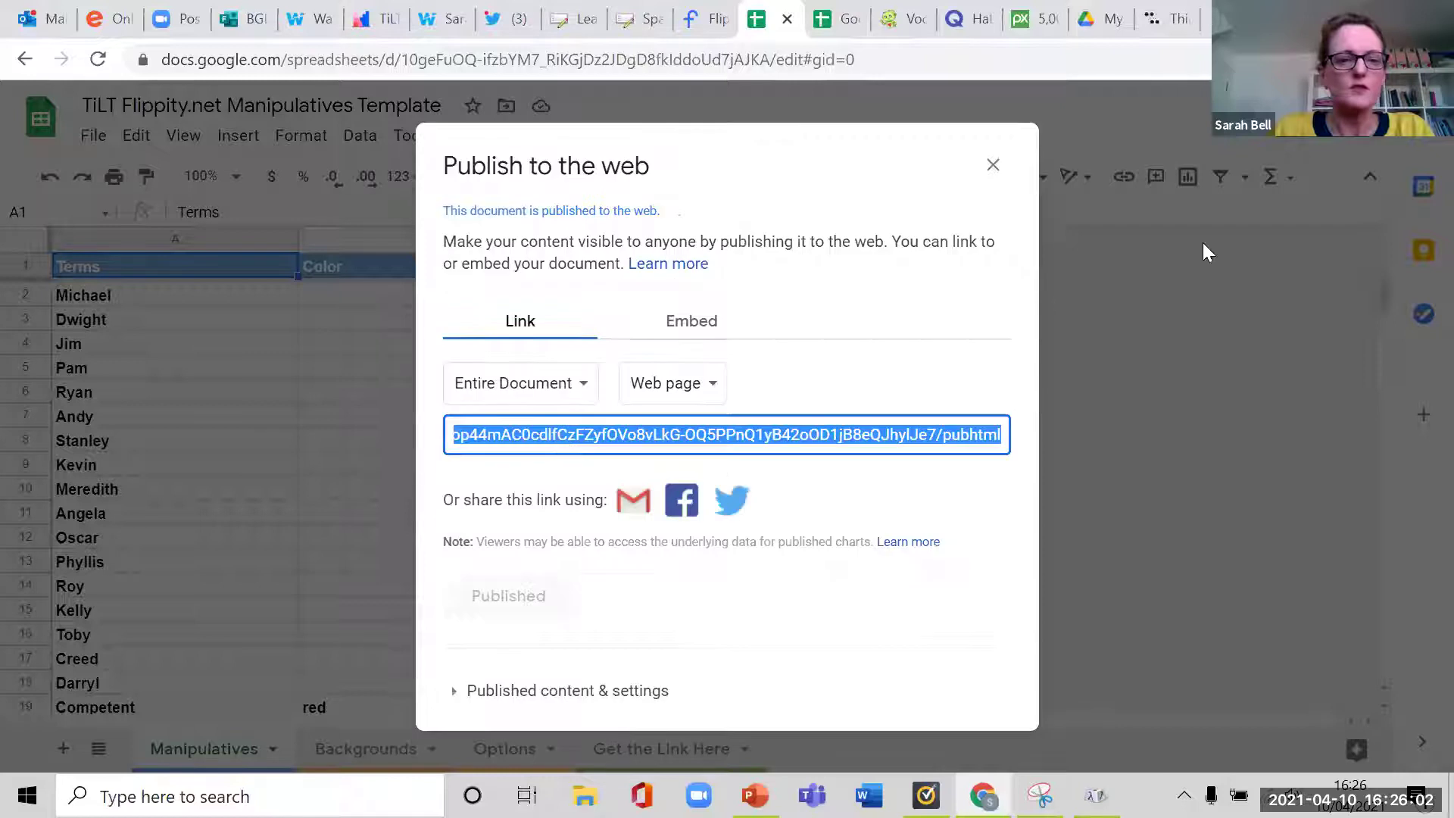
pyautogui.click(992, 168)
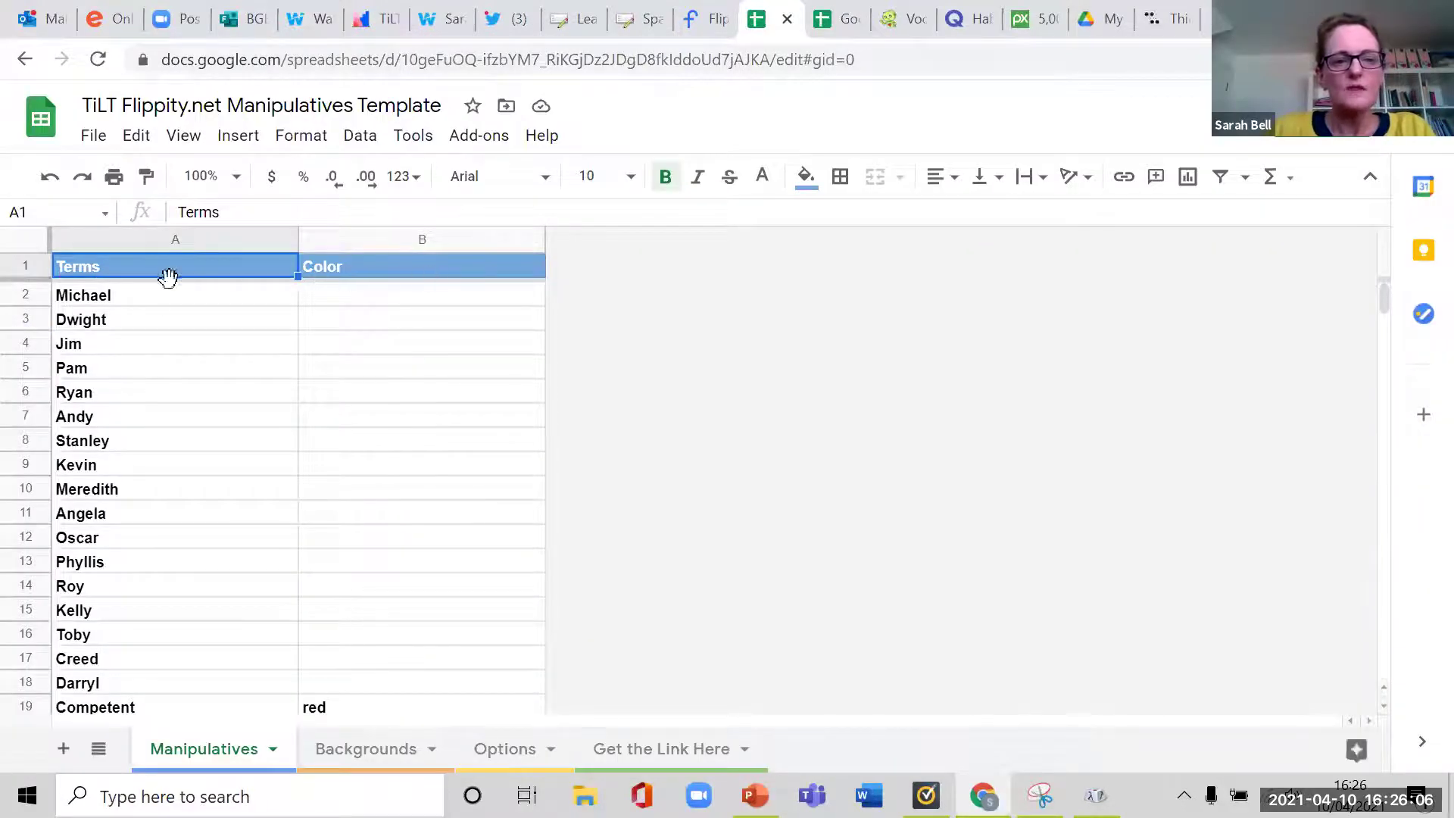
# Clear the sample terms in A2:A25 and the sample colours in B19:B25 of the Manipulatives sheet.
pyautogui.moveTo(143, 298); pyautogui.dragTo(164, 676)
pyautogui.press('Delete')
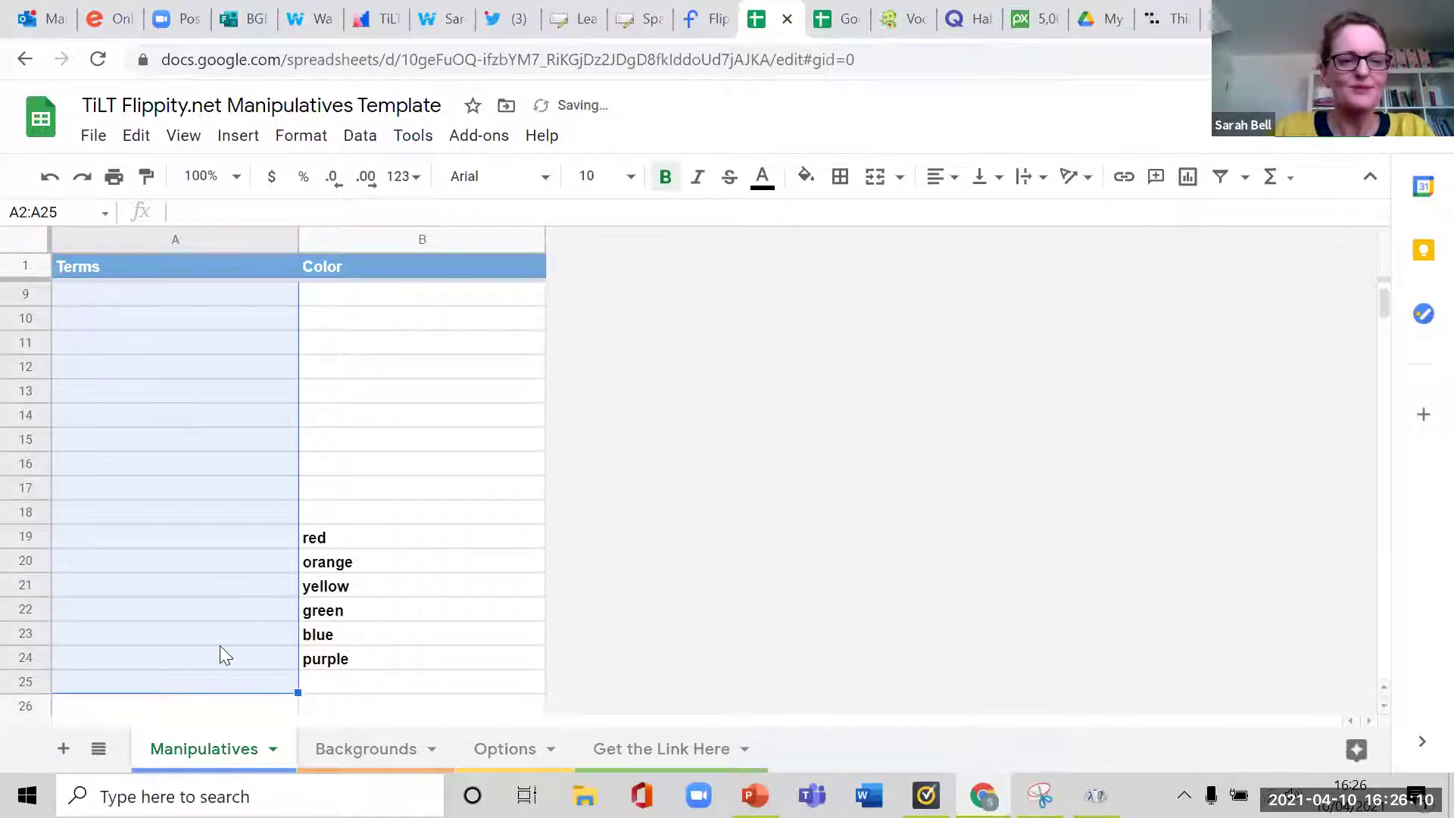
pyautogui.scroll(2, 227, 606)
pyautogui.scroll(-4, 286, 489)
pyautogui.moveTo(333, 446); pyautogui.dragTo(362, 598)
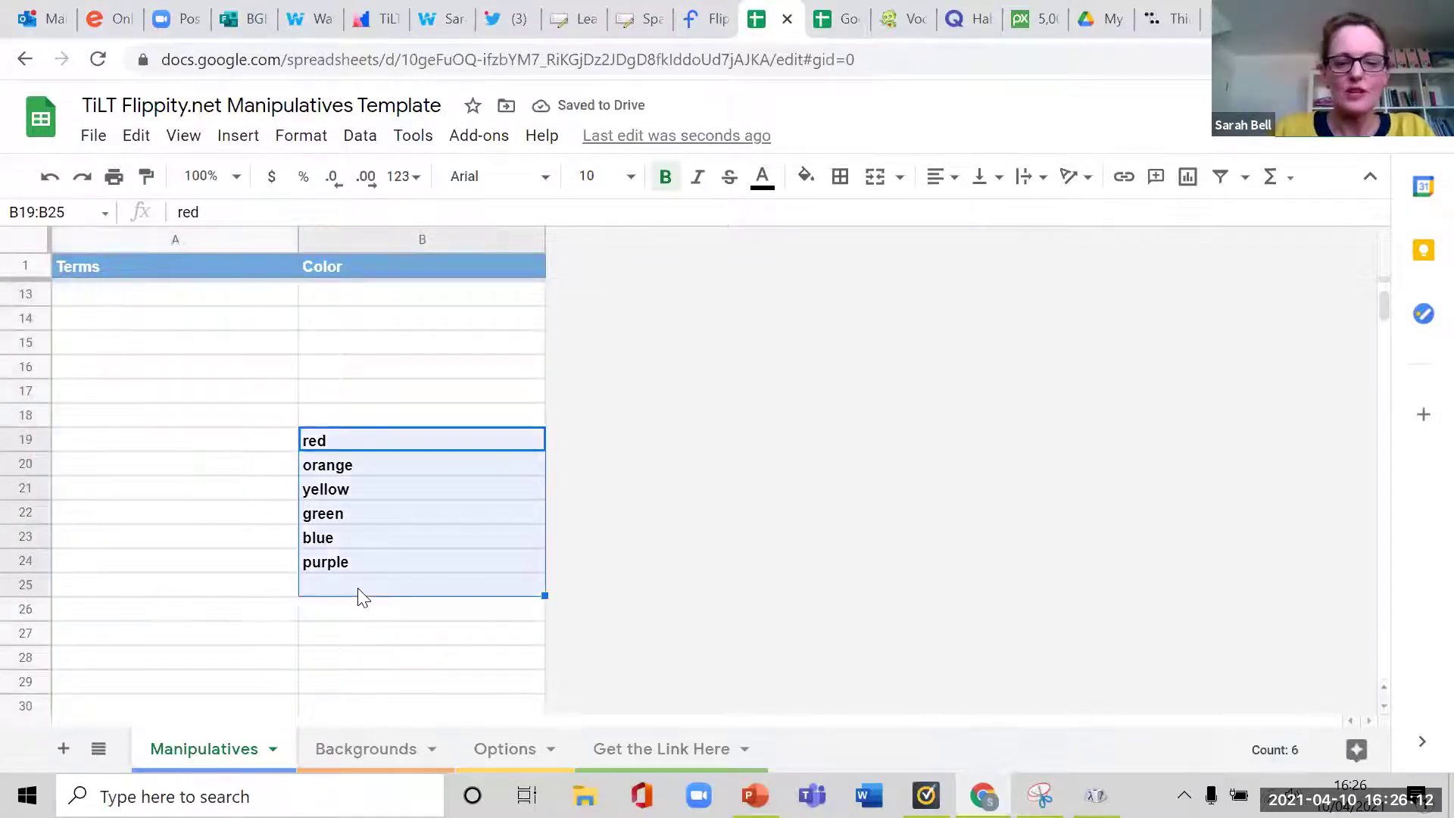
pyautogui.press('Delete')
pyautogui.scroll(4, 75, 360)
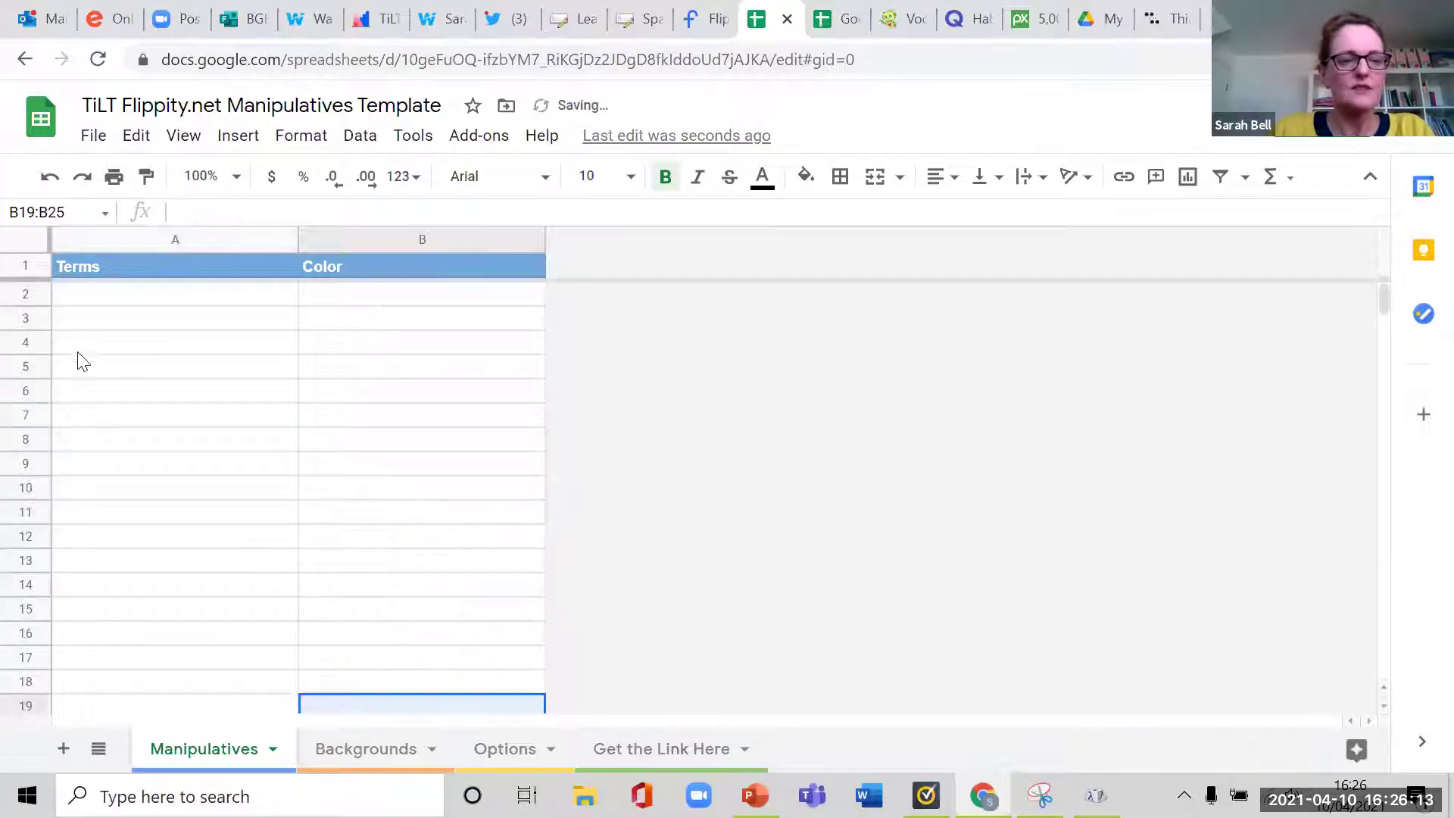
# Enter the terms "J'habite", "dans une grande maison" and "en ville" in cells A2 to A4.
pyautogui.click(73, 302)
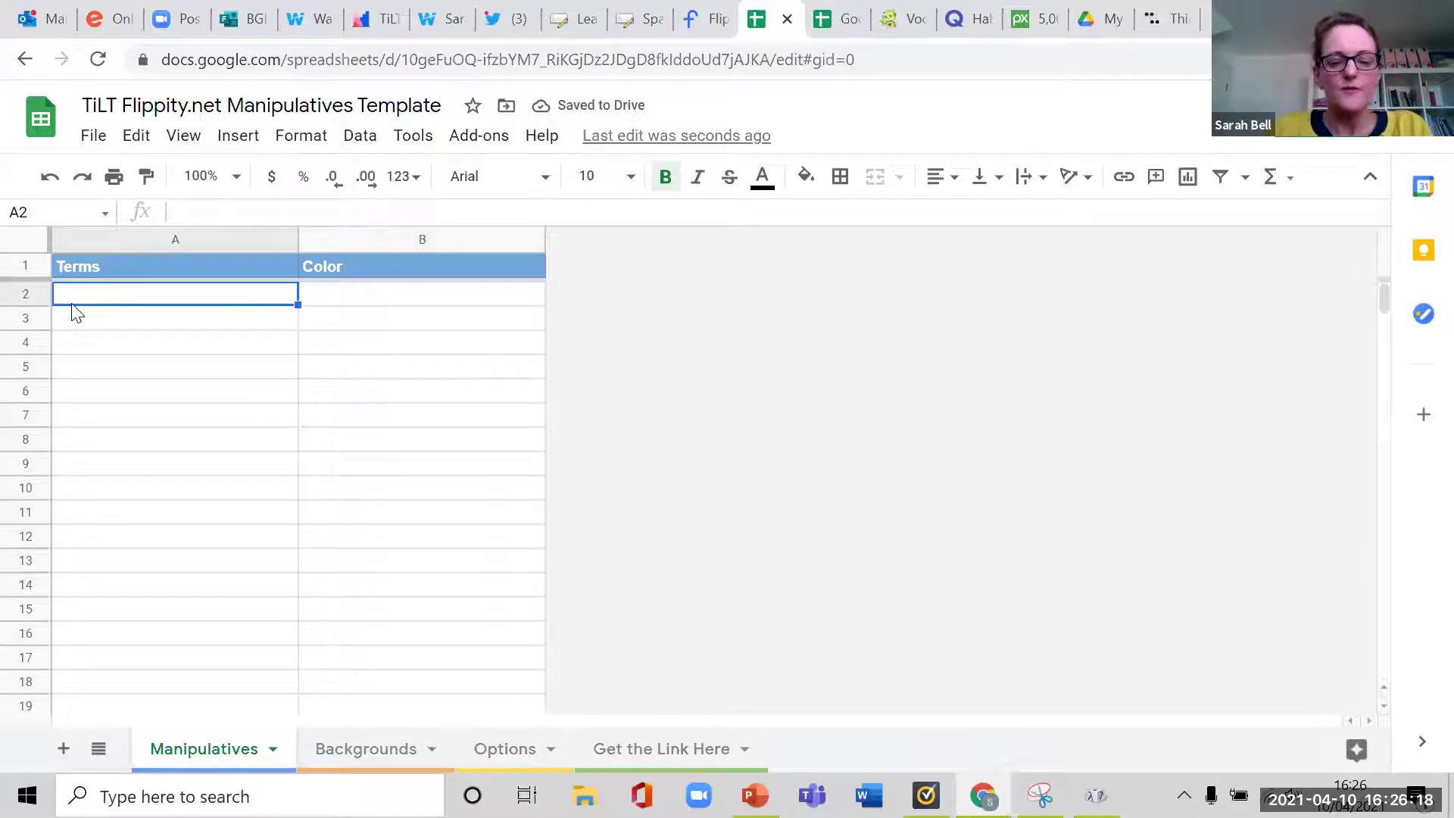
pyautogui.write("J'habite")
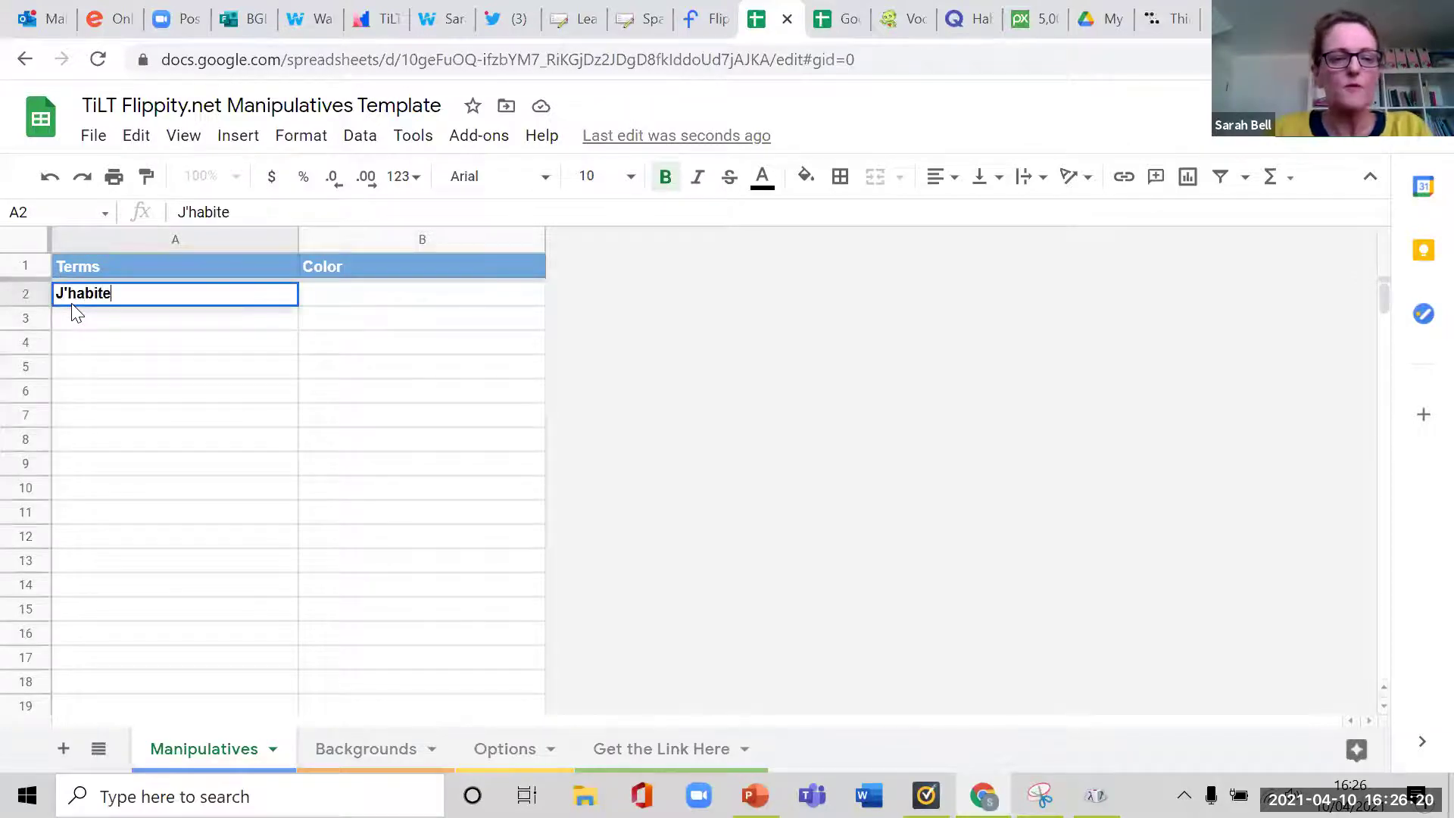
pyautogui.click(72, 327)
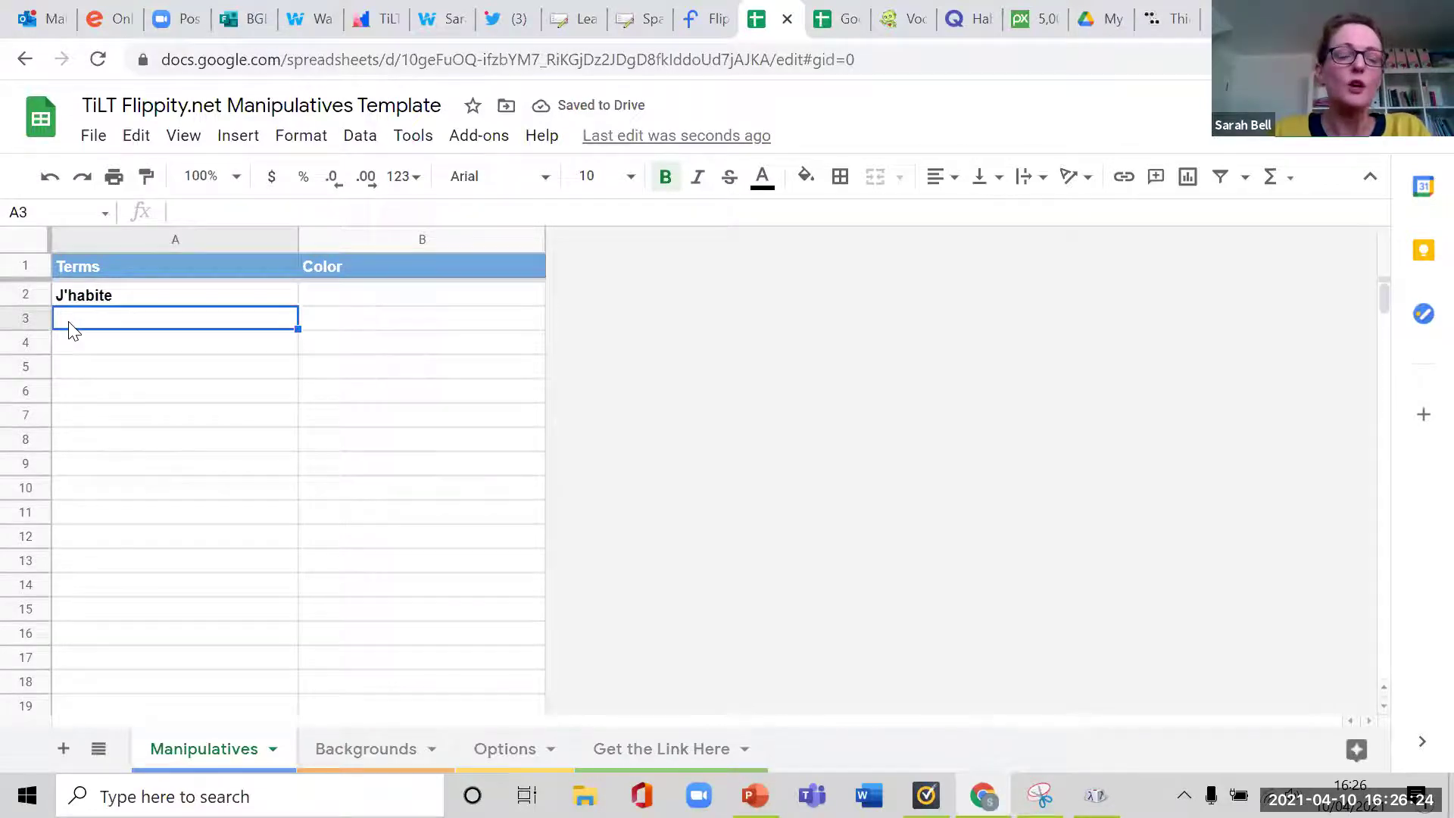
pyautogui.write('dans')
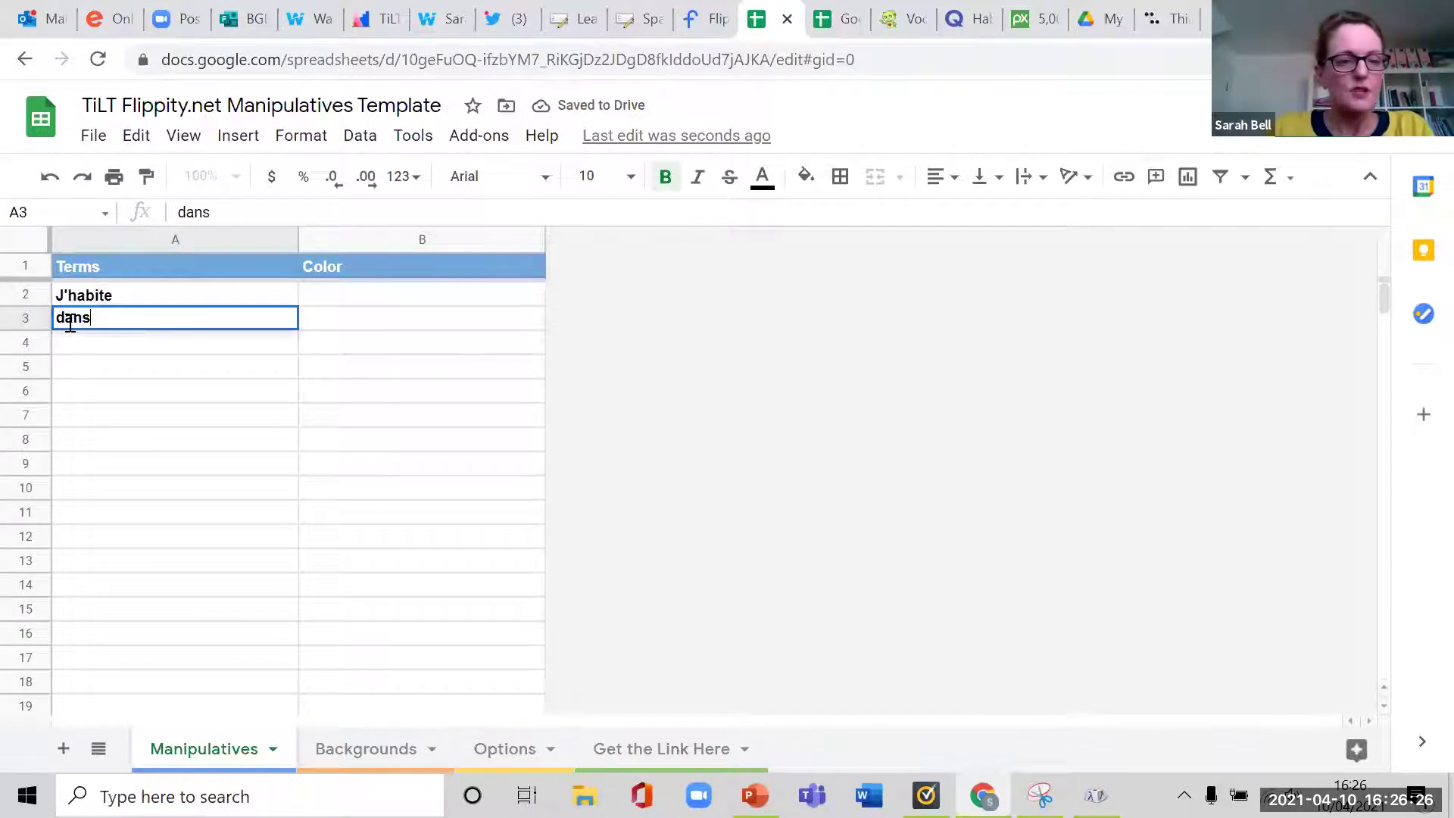
pyautogui.write(' une g')
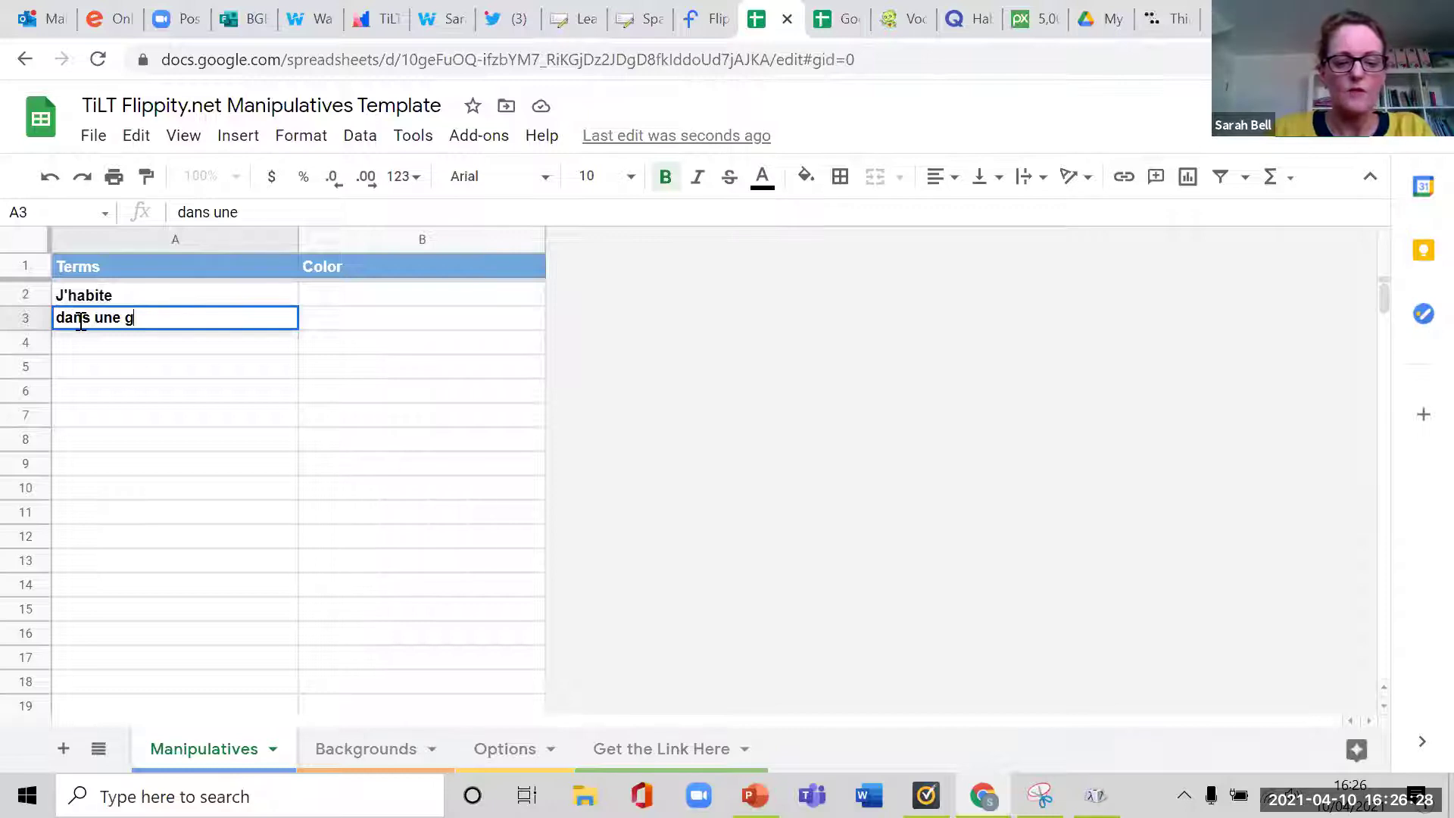
pyautogui.write('rande mai')
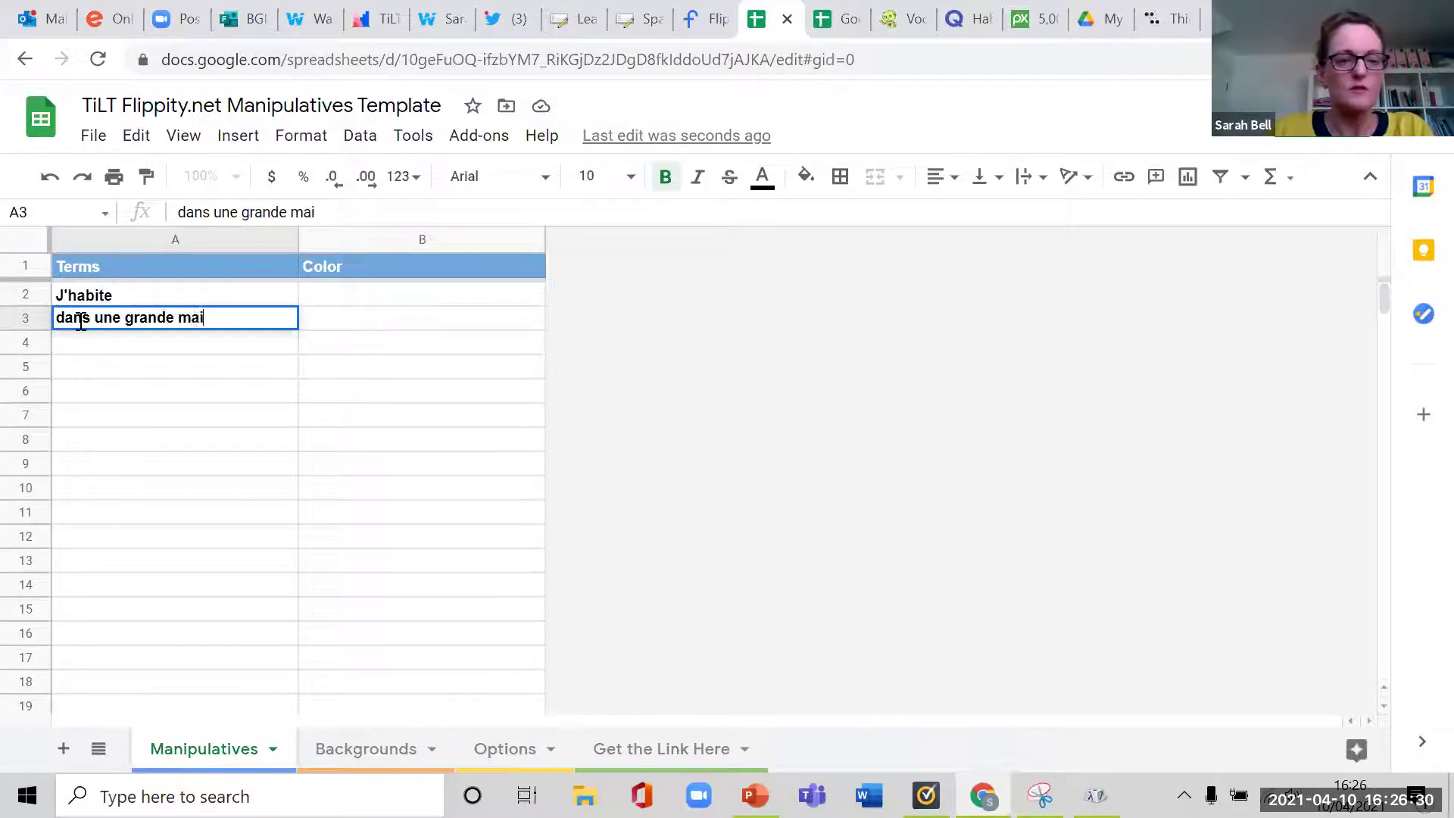
pyautogui.write('son')
pyautogui.press('Return')
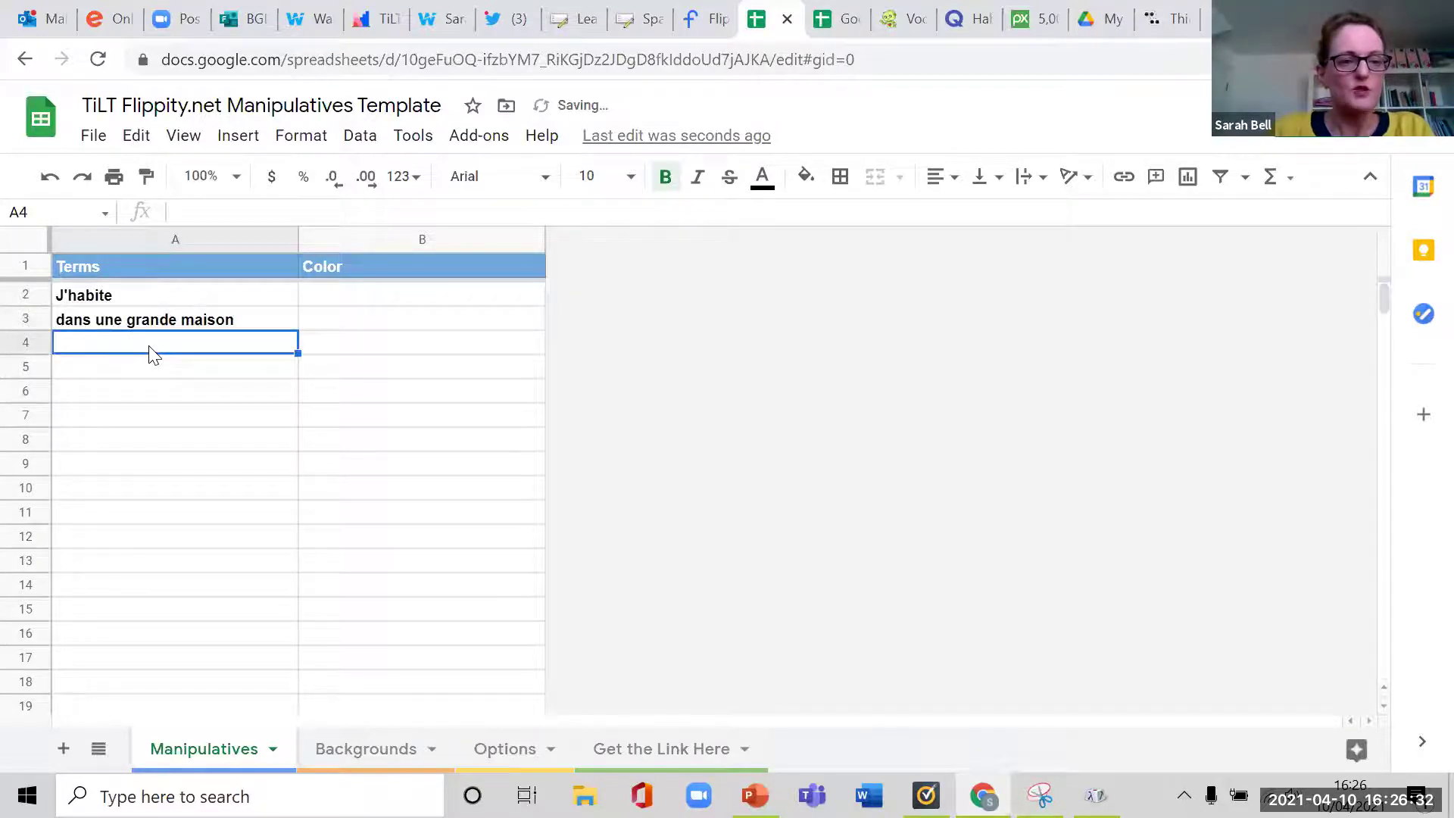
pyautogui.write('en ')
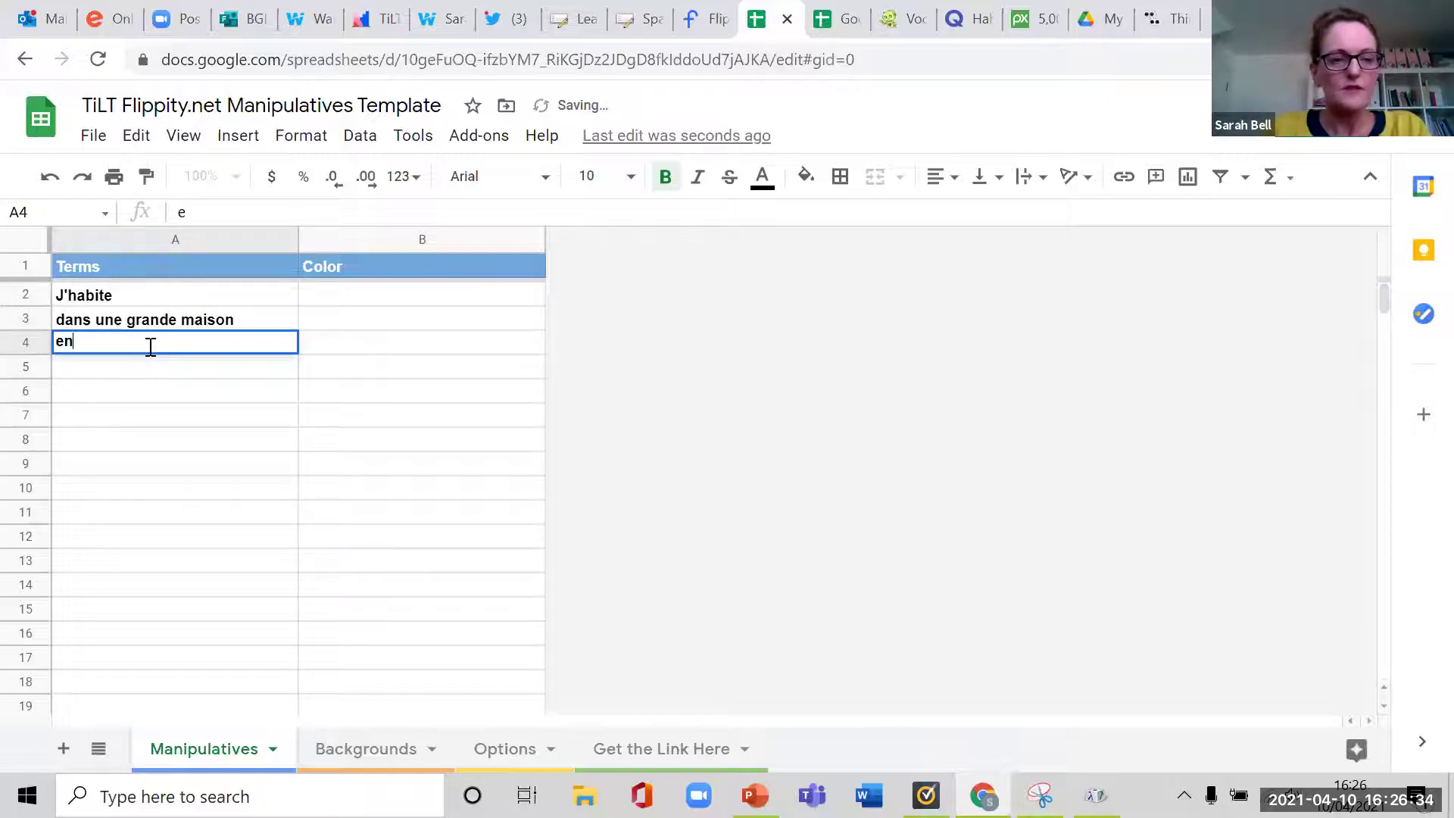
pyautogui.write('ville')
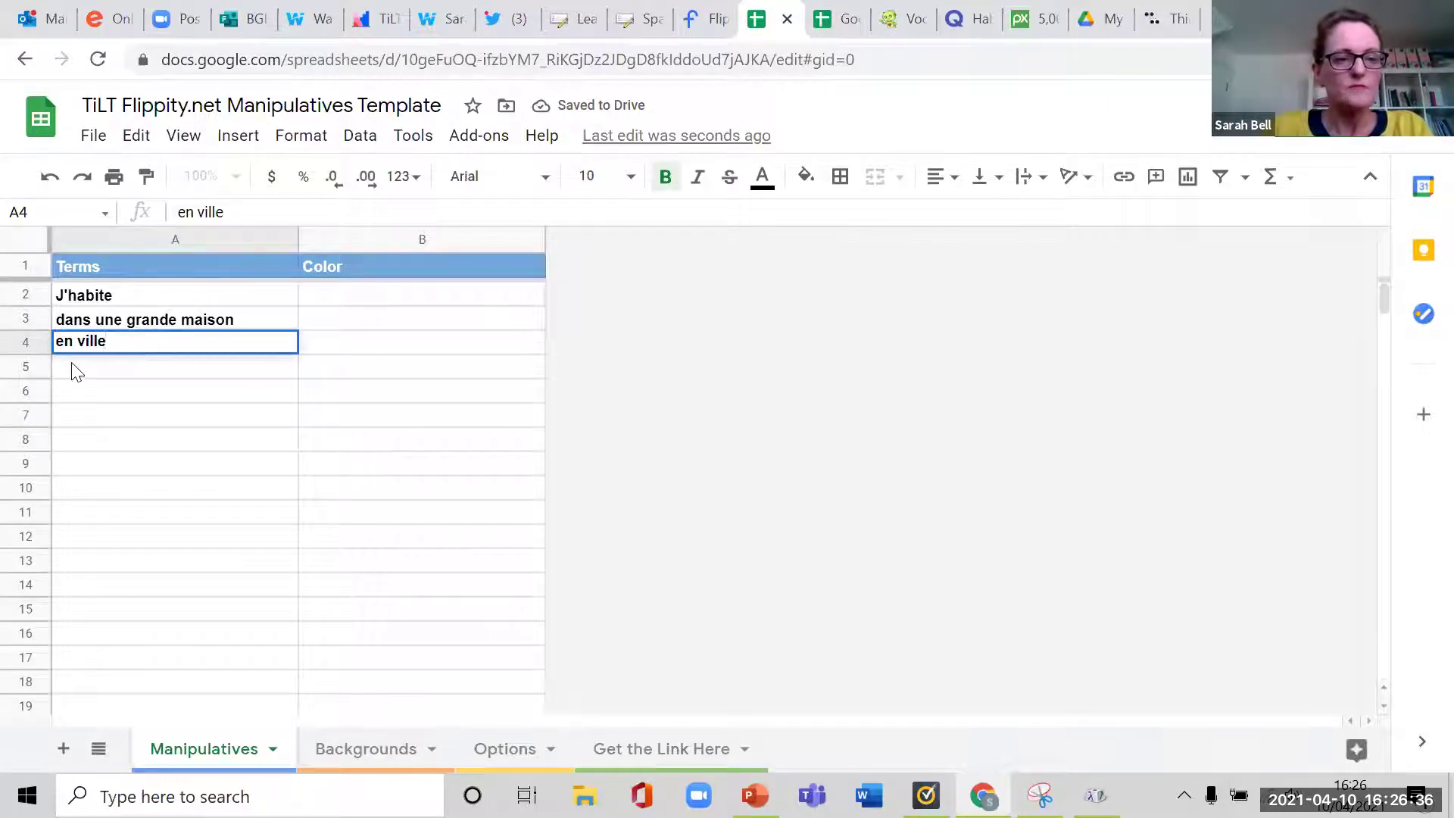
pyautogui.press('Return')
# Enter the term "dans l'ouest de l'Ecosse" in cell A5.
pyautogui.write("dan's")
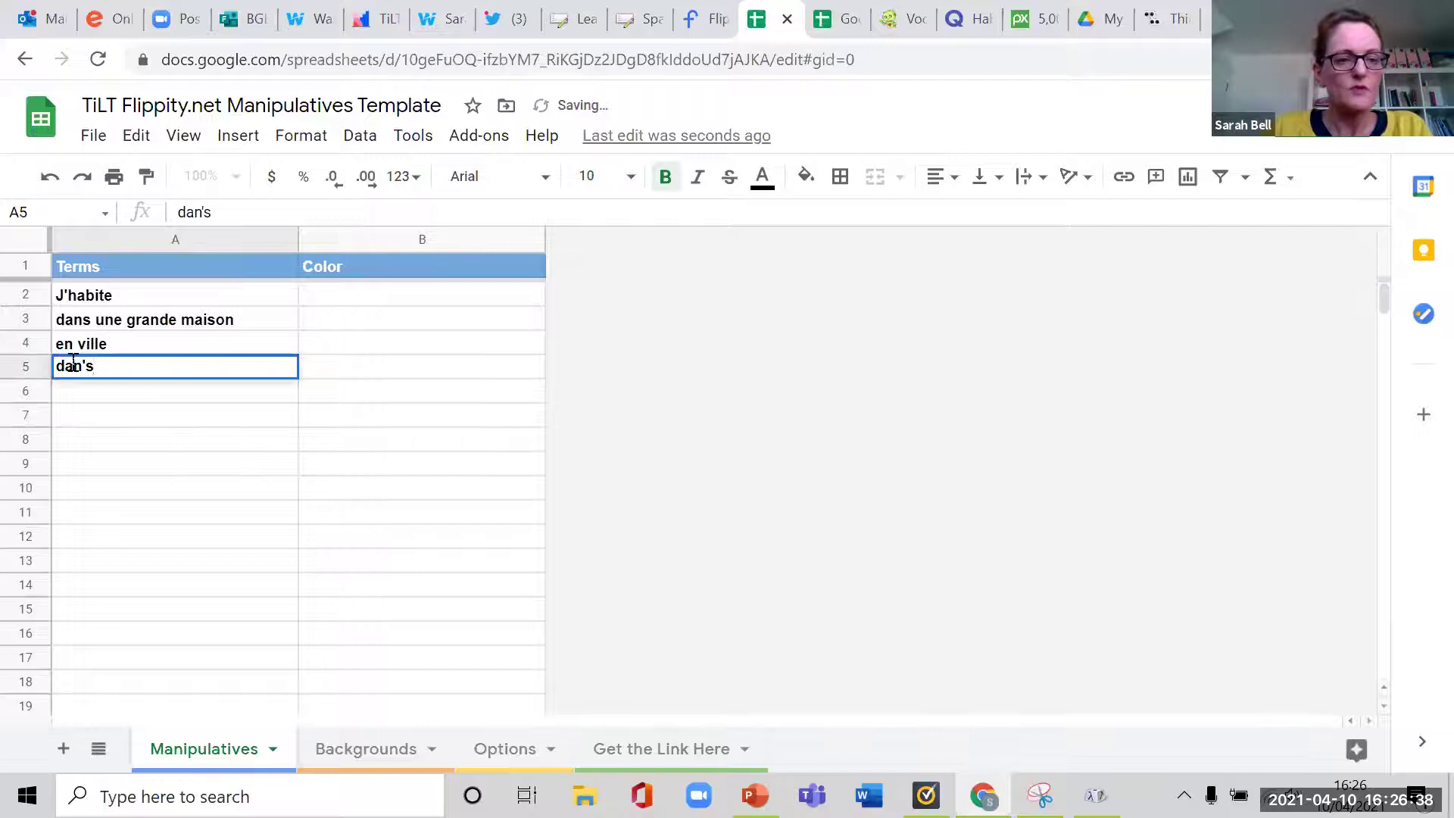
pyautogui.press('BackSpace')
pyautogui.press('BackSpace')
pyautogui.write("s l'o")
pyautogui.write('ees')
pyautogui.press('BackSpace')
pyautogui.press('BackSpace')
pyautogui.press('BackSpace')
pyautogui.write("uest de l'")
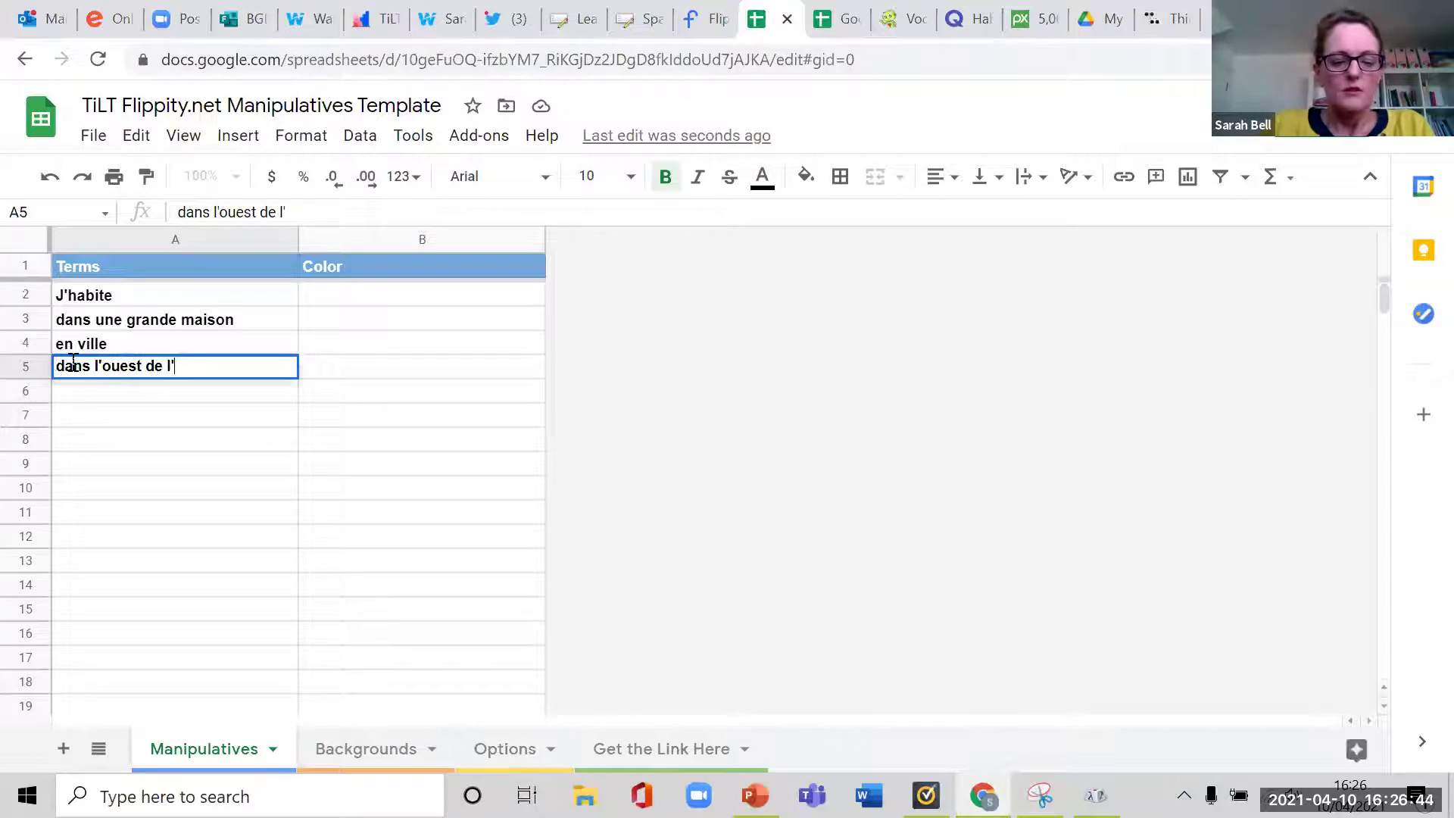
pyautogui.write('Ecosse')
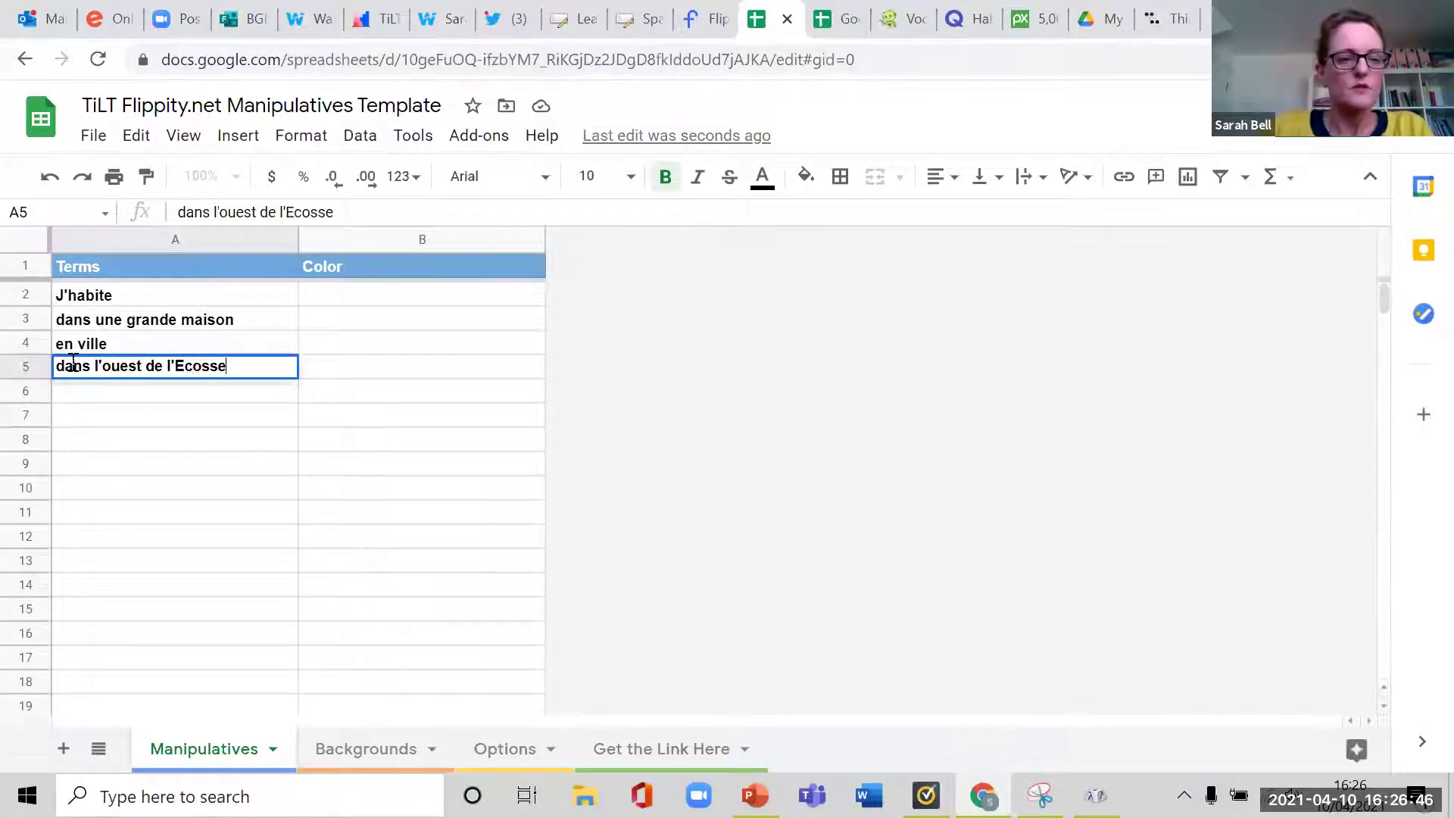
pyautogui.click(76, 394)
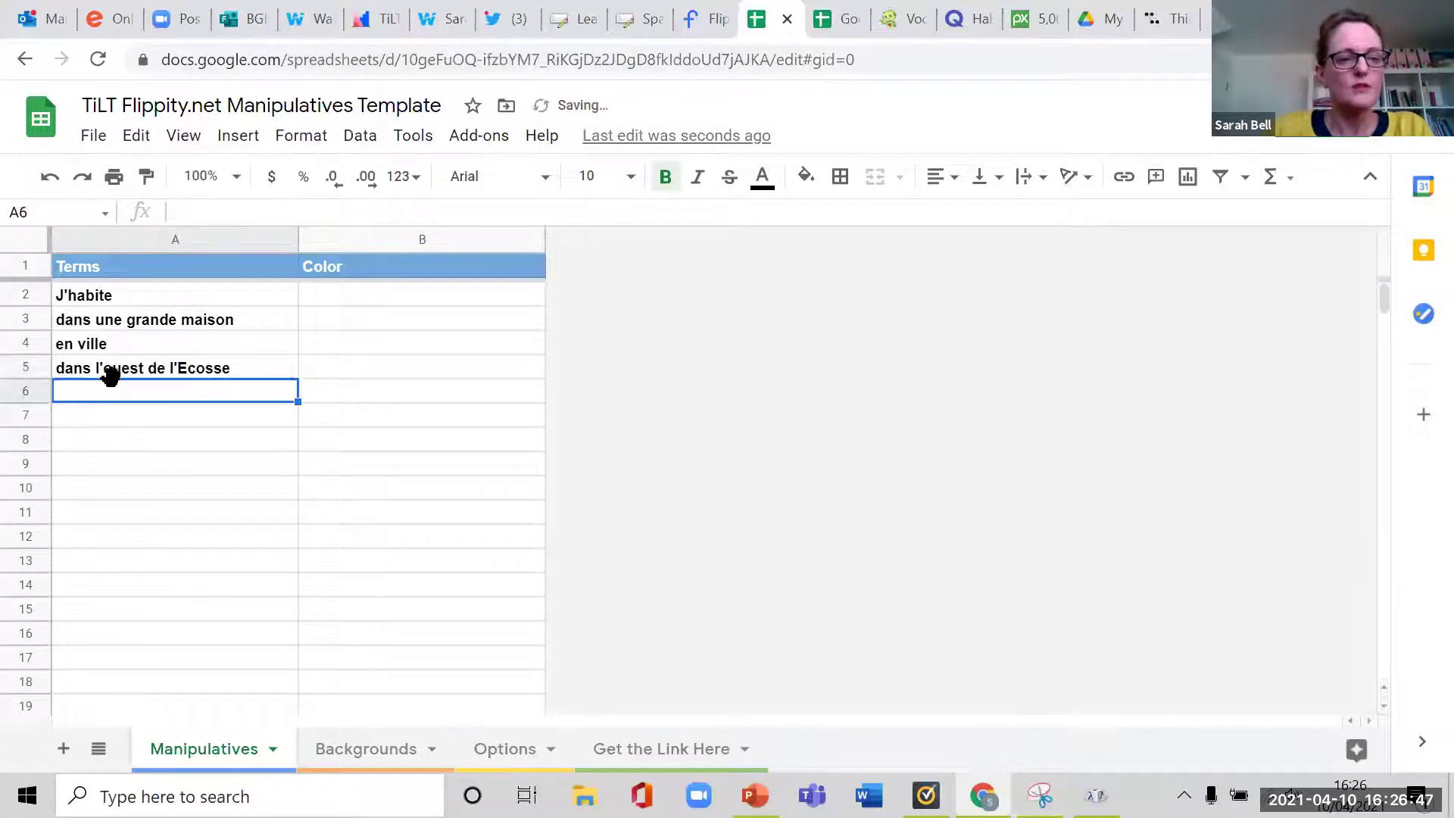
# Shorten the term in A5 to "dans l'ouest" by deleting the ending "de l'Ecosse.".
pyautogui.doubleClick(253, 366)
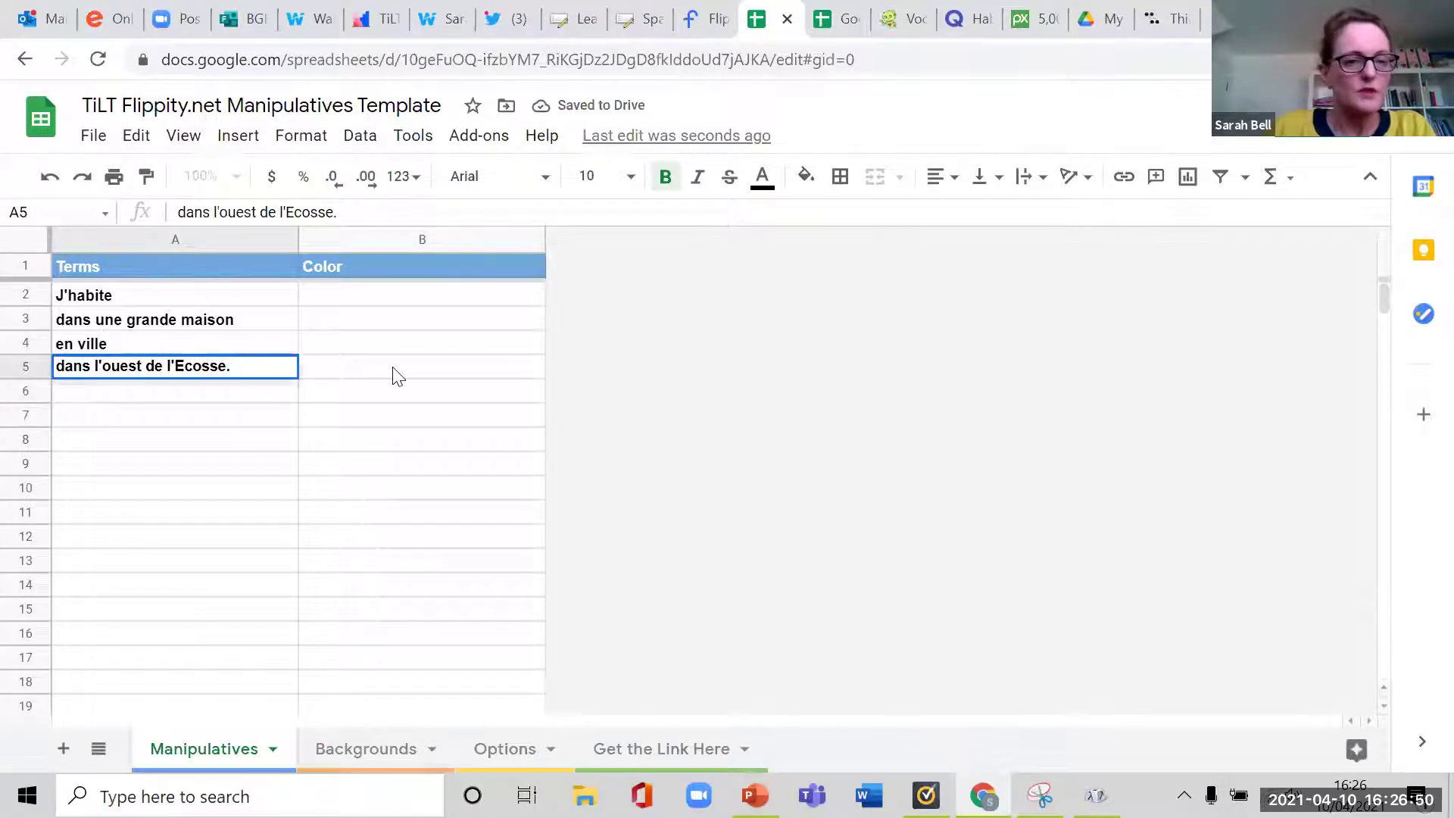
pyautogui.moveTo(144, 365); pyautogui.dragTo(258, 368)
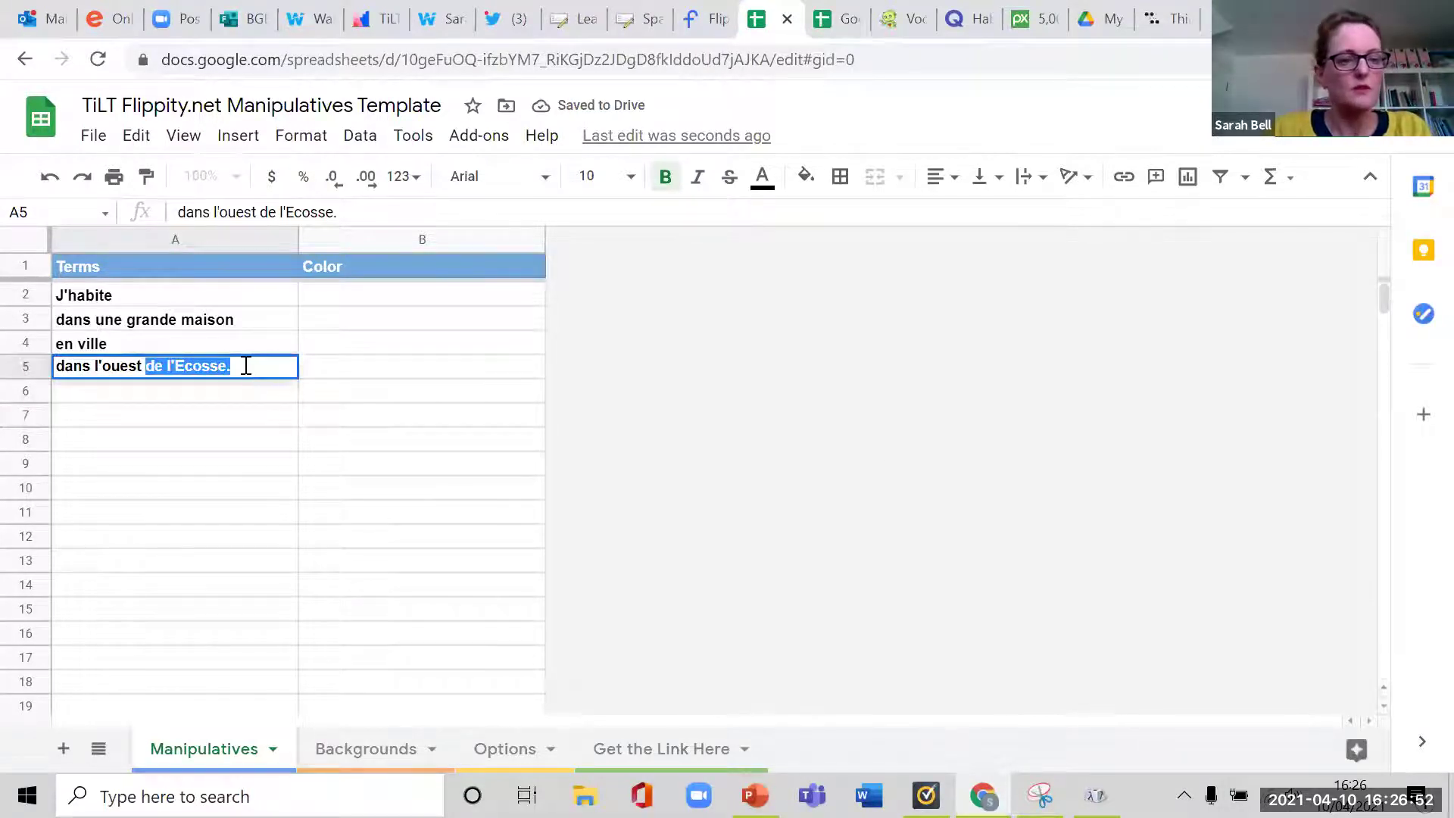
pyautogui.press('BackSpace')
pyautogui.click(127, 386)
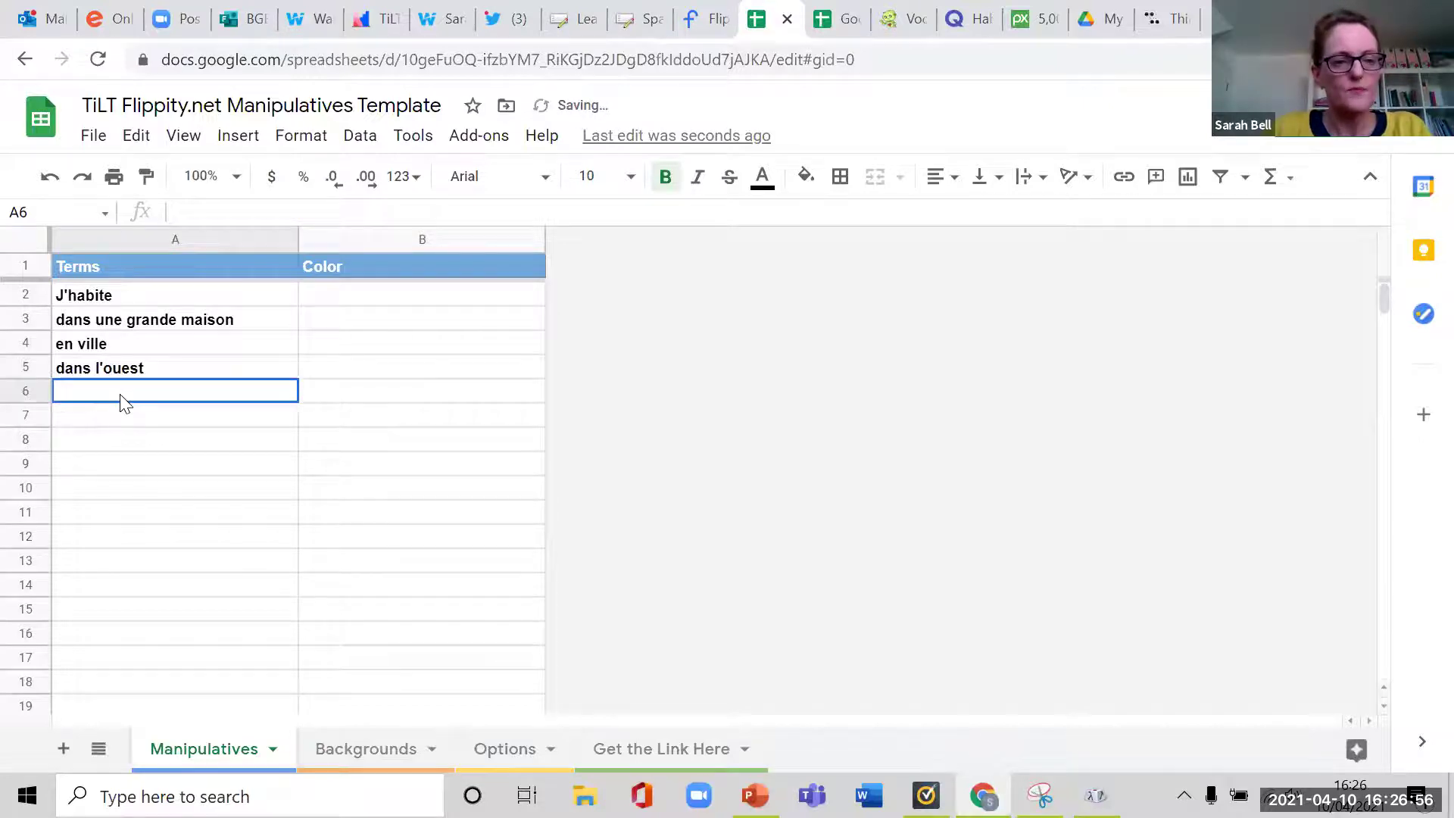
# Enter the term "de l'Ecosse." in cell A6 and fill cells B2 to B6 with the colour blue.
pyautogui.doubleClick(124, 389)
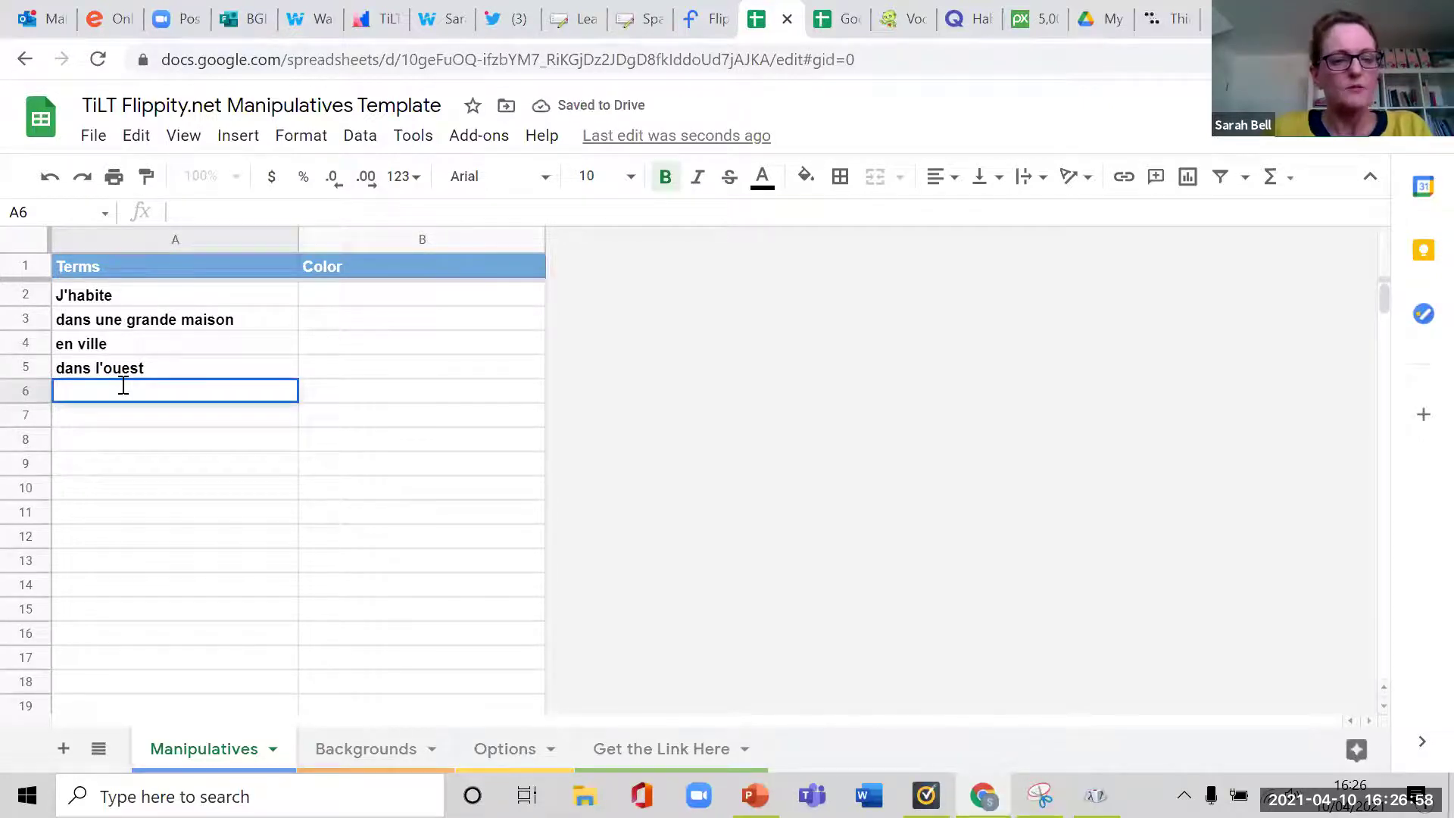
pyautogui.write("de l'Ecosse.")
pyautogui.click(317, 294)
pyautogui.write('blue')
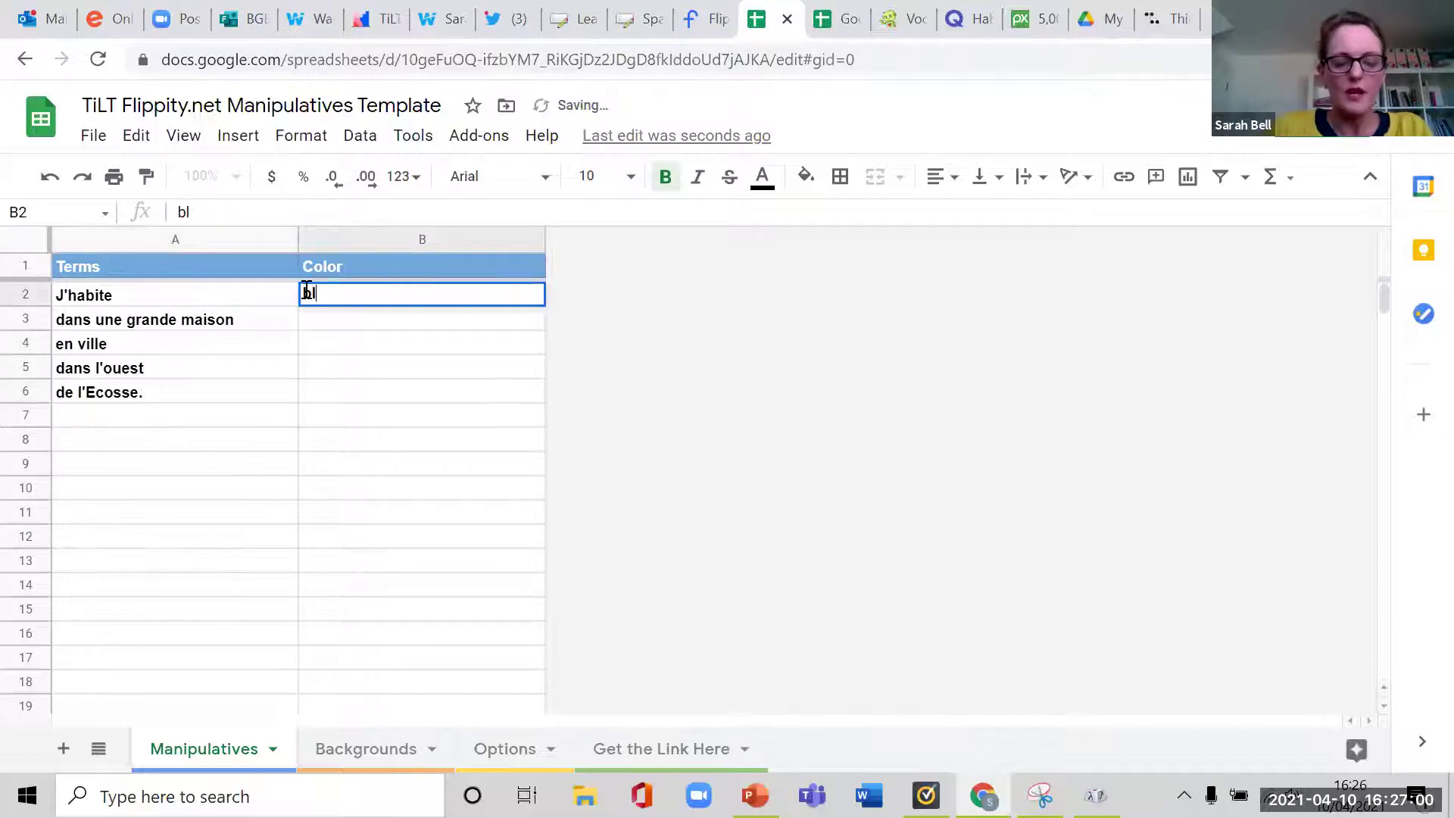
pyautogui.click(352, 371)
pyautogui.click(322, 297)
pyautogui.hotkey('ctrl', 'c')
pyautogui.press('Down')
pyautogui.keyDown('shift'); pyautogui.click(324, 394); pyautogui.keyUp('shift')
pyautogui.hotkey('ctrl', 'v')
# Enter the terms "J'habite" in cell A7 and "dans un grand appartement" in cell A8.
pyautogui.click(135, 410)
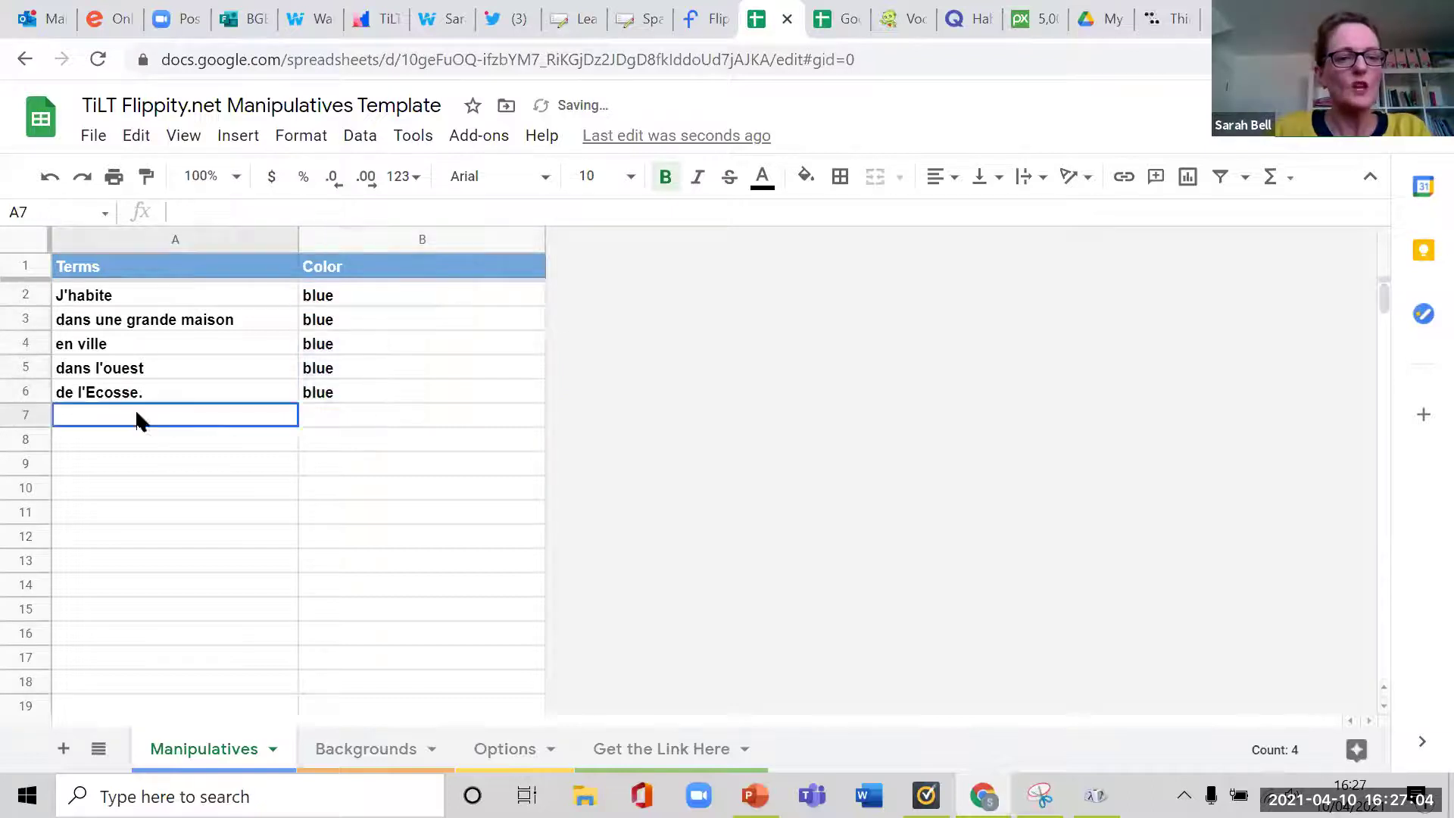
pyautogui.doubleClick(92, 415)
pyautogui.write("J'habi")
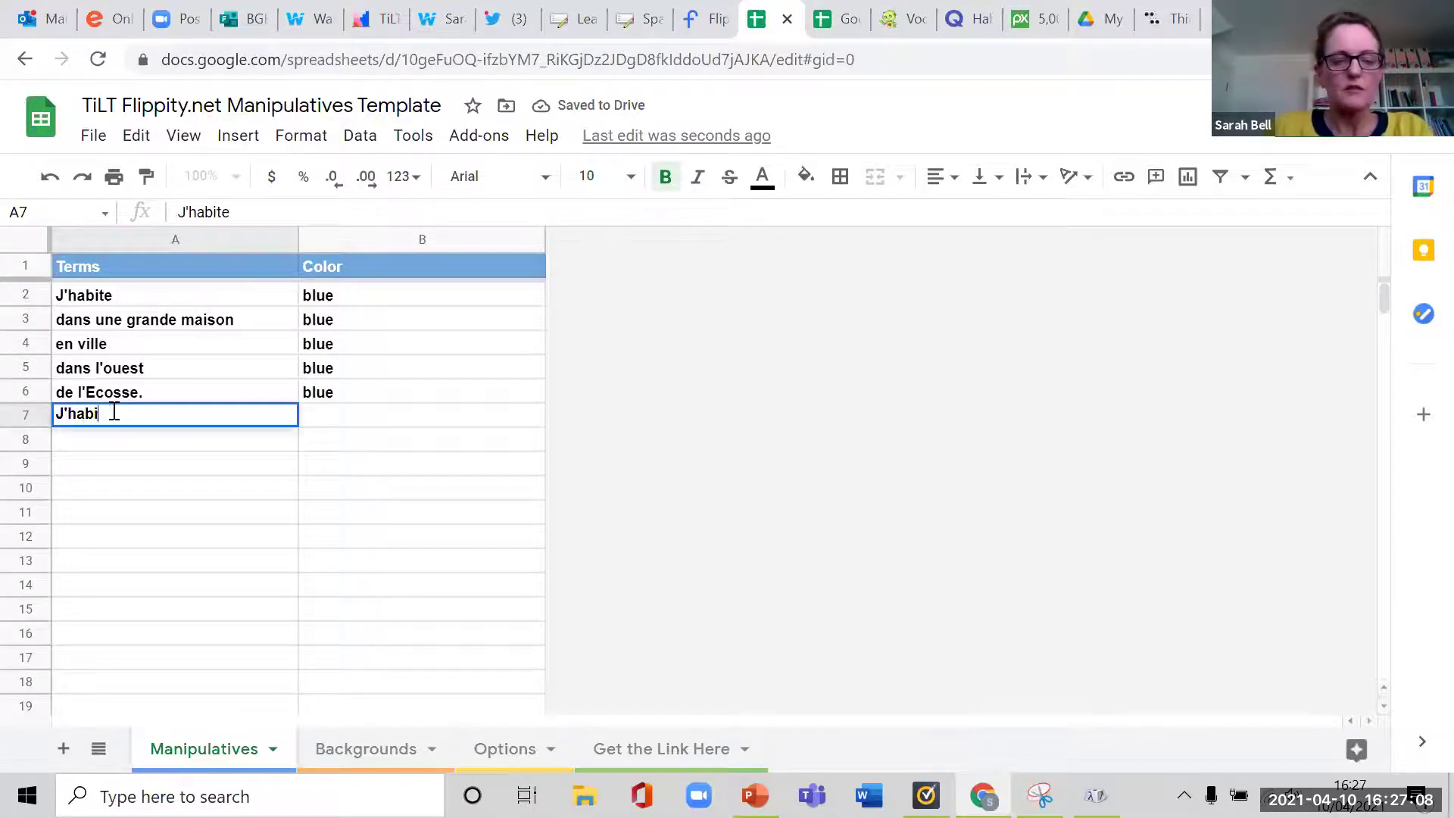
pyautogui.write('te')
pyautogui.click(86, 437)
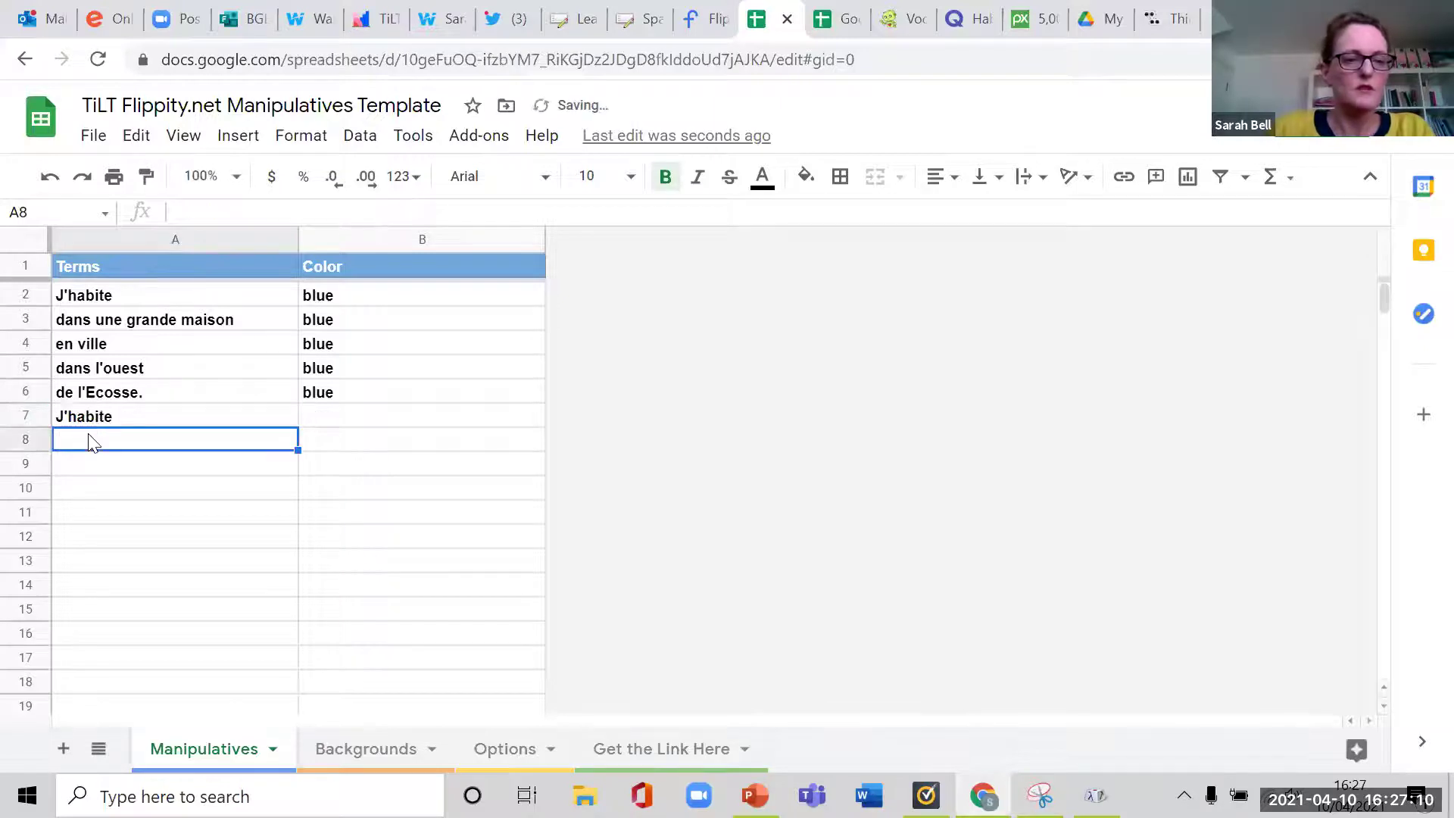
pyautogui.write('dans un grand appartement')
# Enter the terms "en banlieue" in cell A9 and "dans l'est" in cell A10.
pyautogui.click(106, 468)
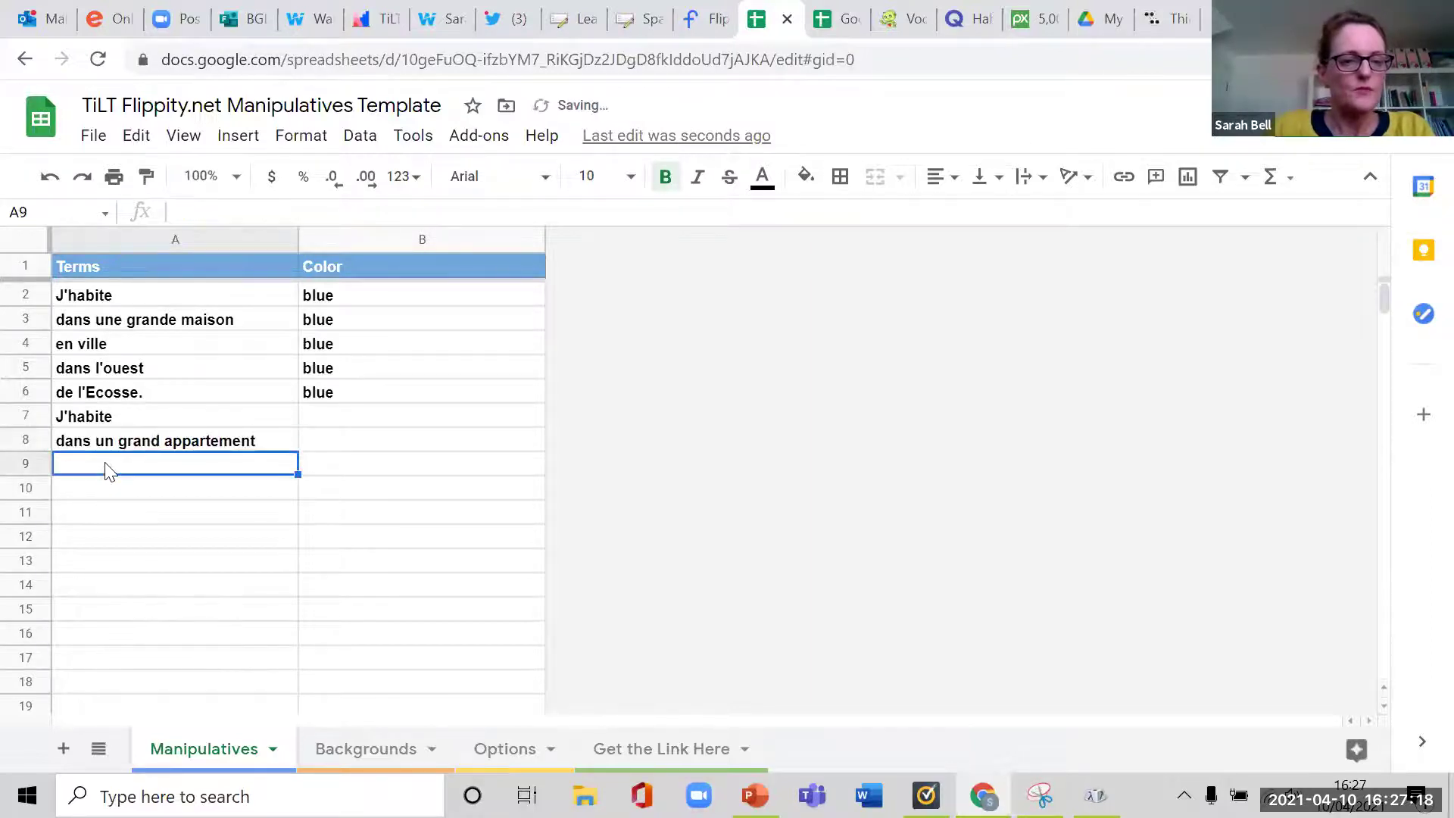
pyautogui.write('en baln')
pyautogui.press('BackSpace')
pyautogui.press('BackSpace')
pyautogui.write('nlie')
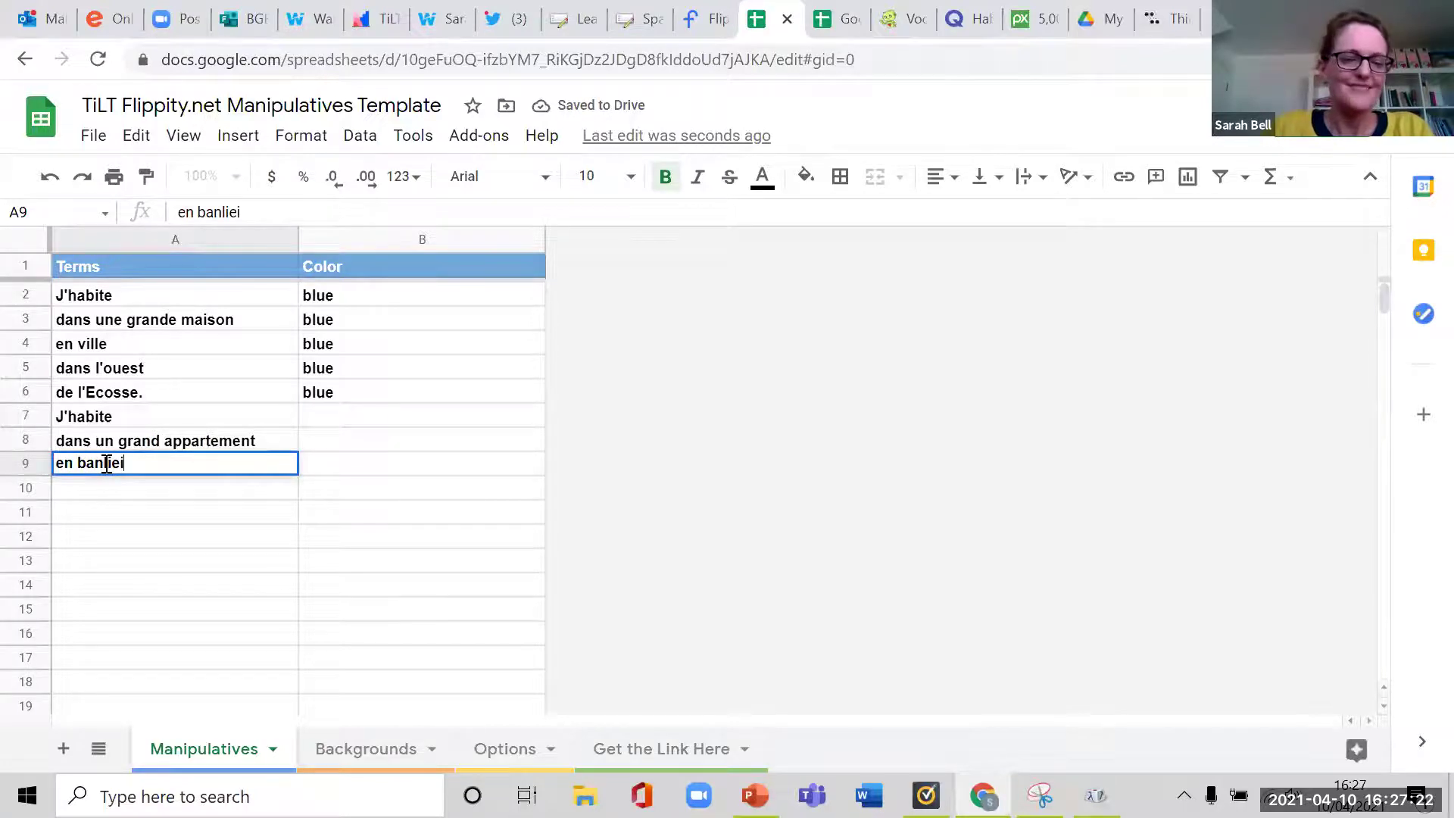
pyautogui.write('ue')
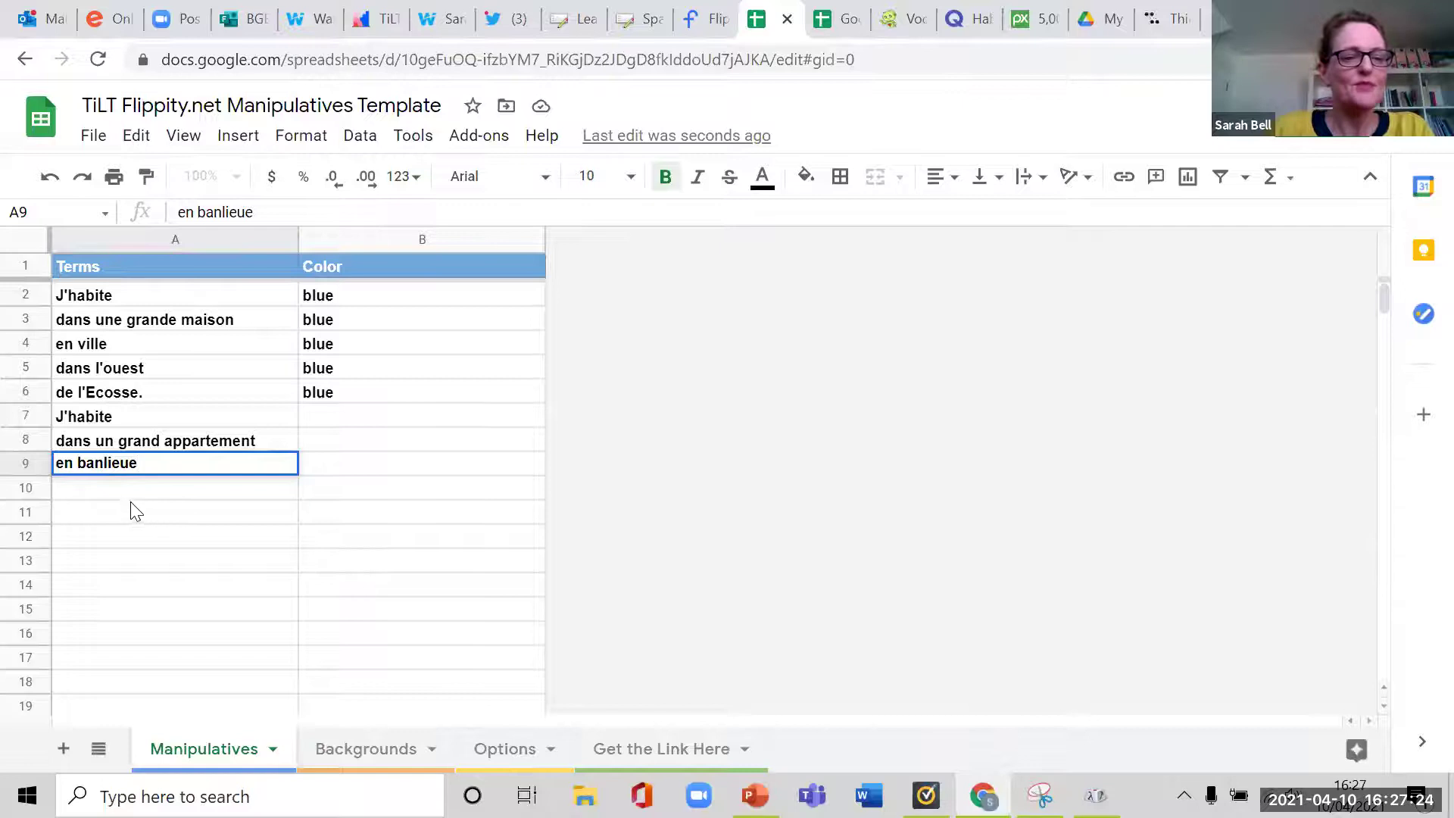
pyautogui.click(117, 492)
pyautogui.doubleClick(117, 489)
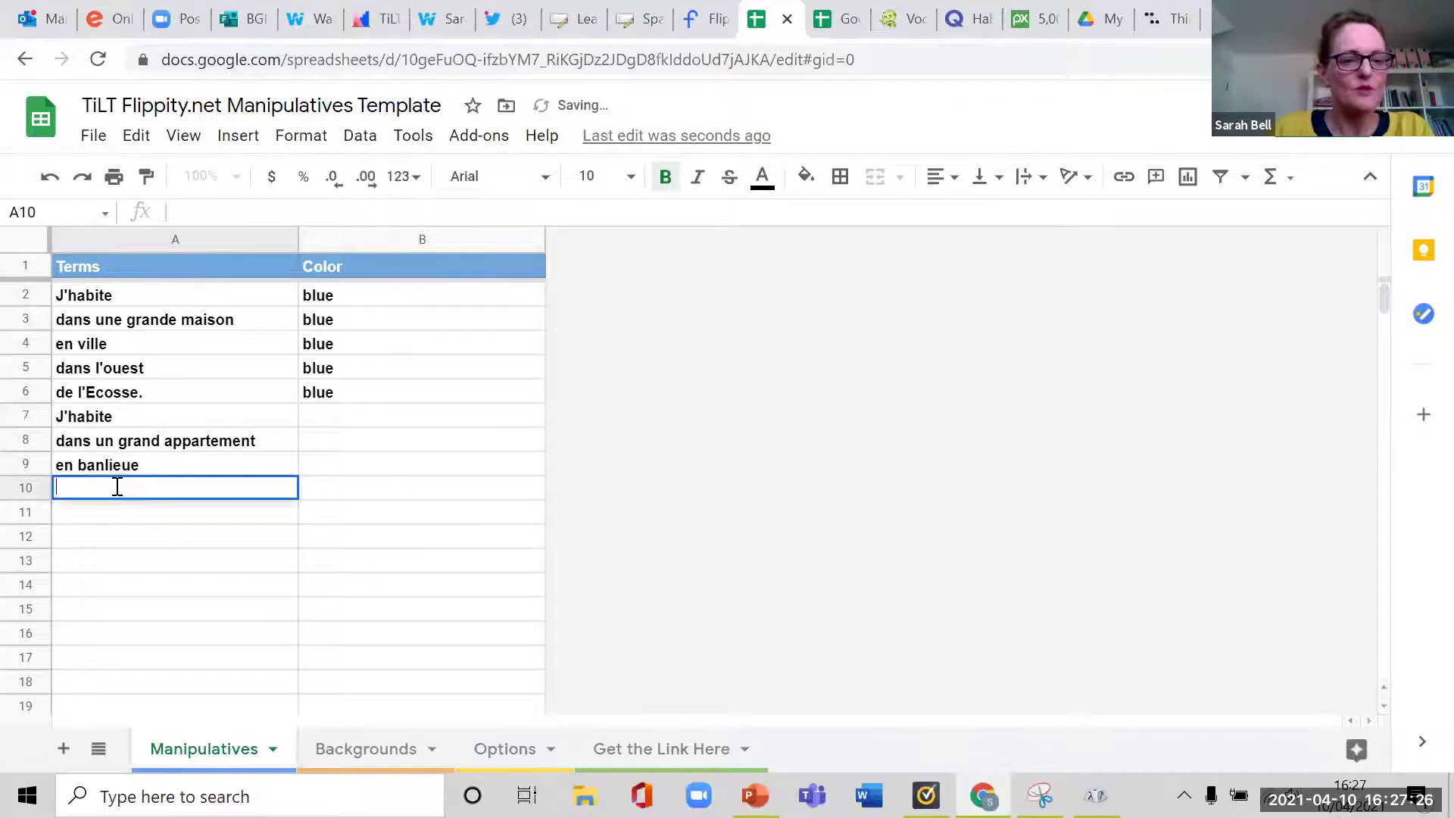
pyautogui.write('dans')
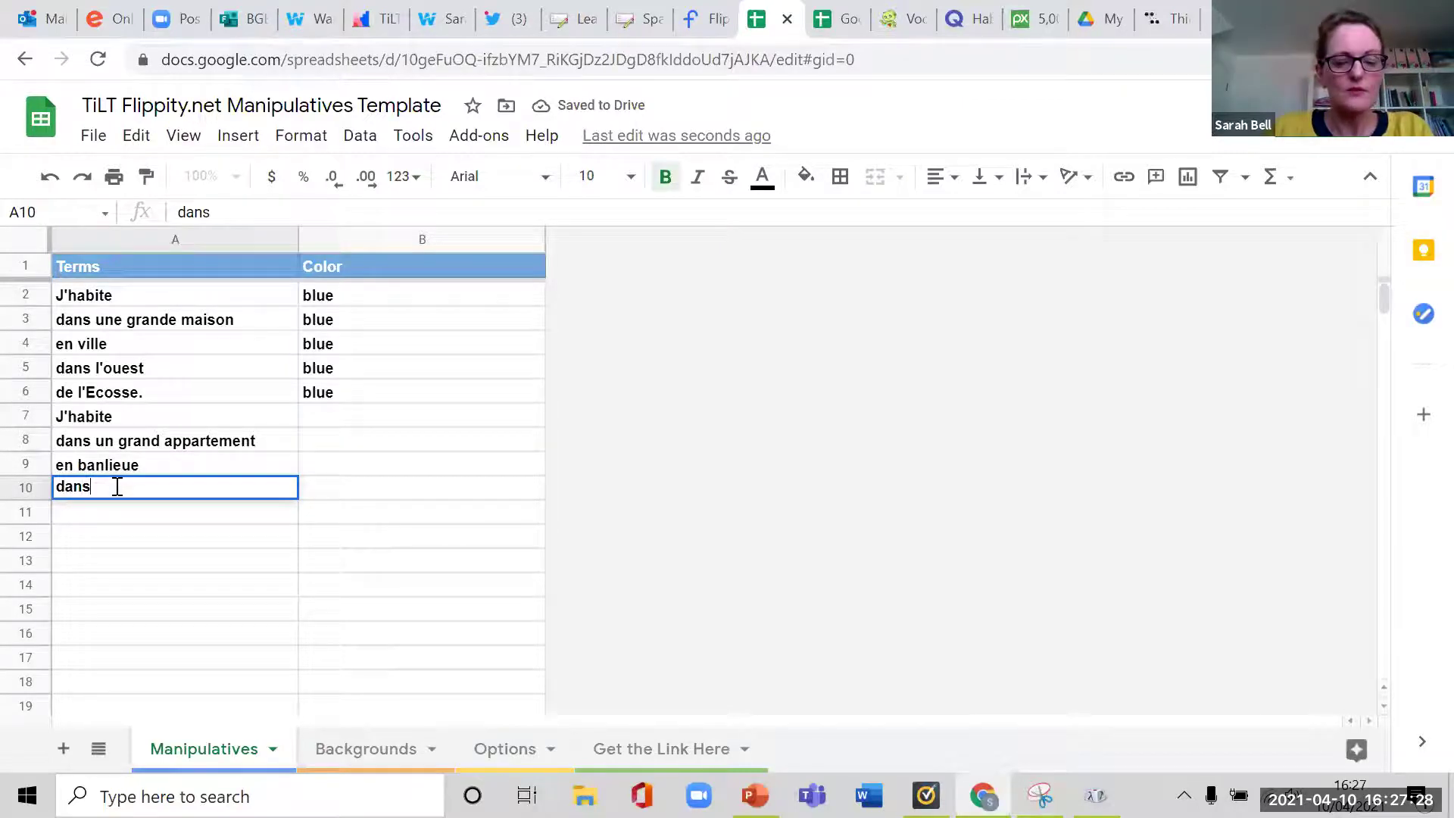
pyautogui.write(" l'est")
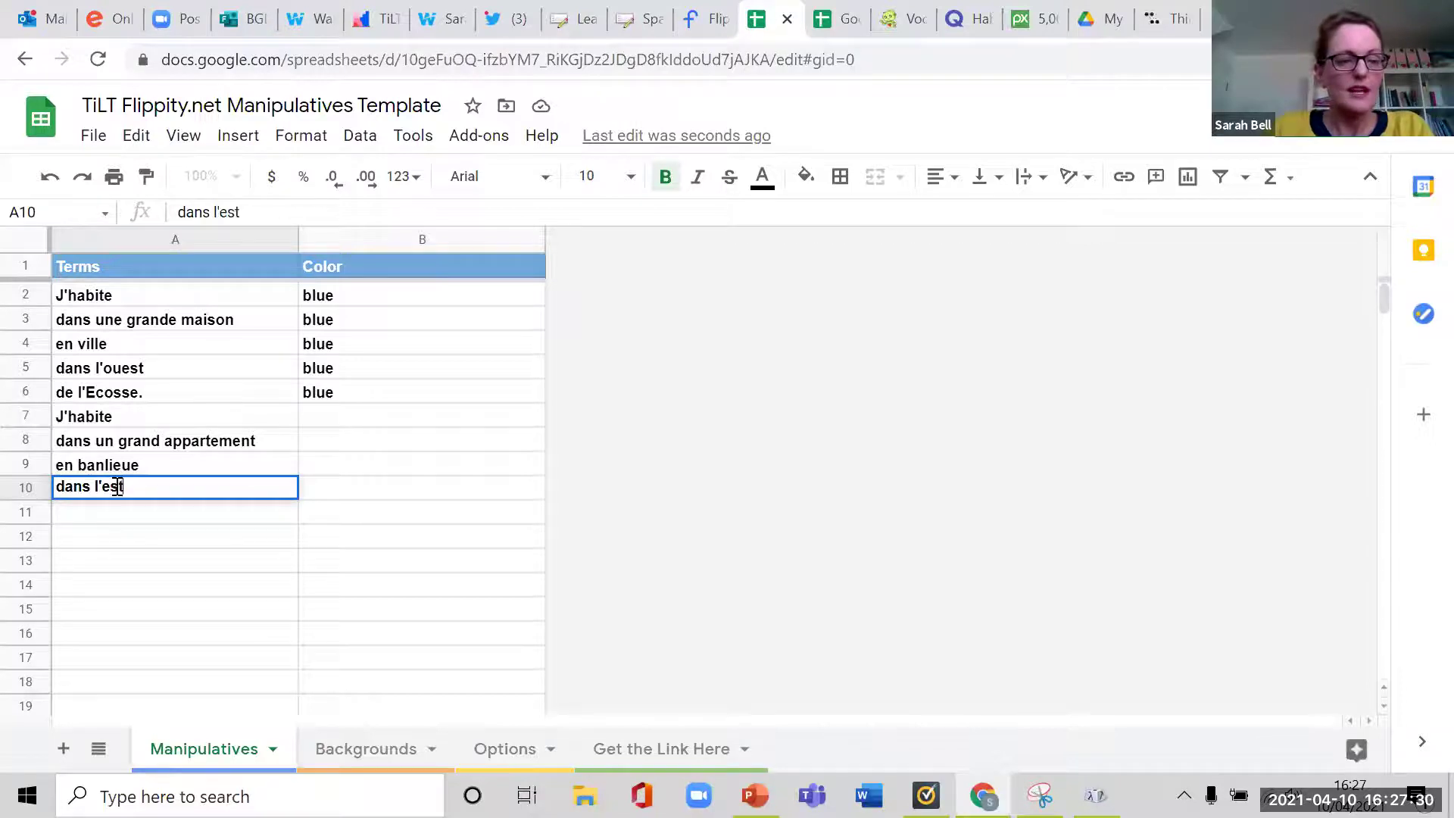
# Enter the term "de l'Angleterre." in cell A11.
pyautogui.doubleClick(118, 512)
pyautogui.write('de ')
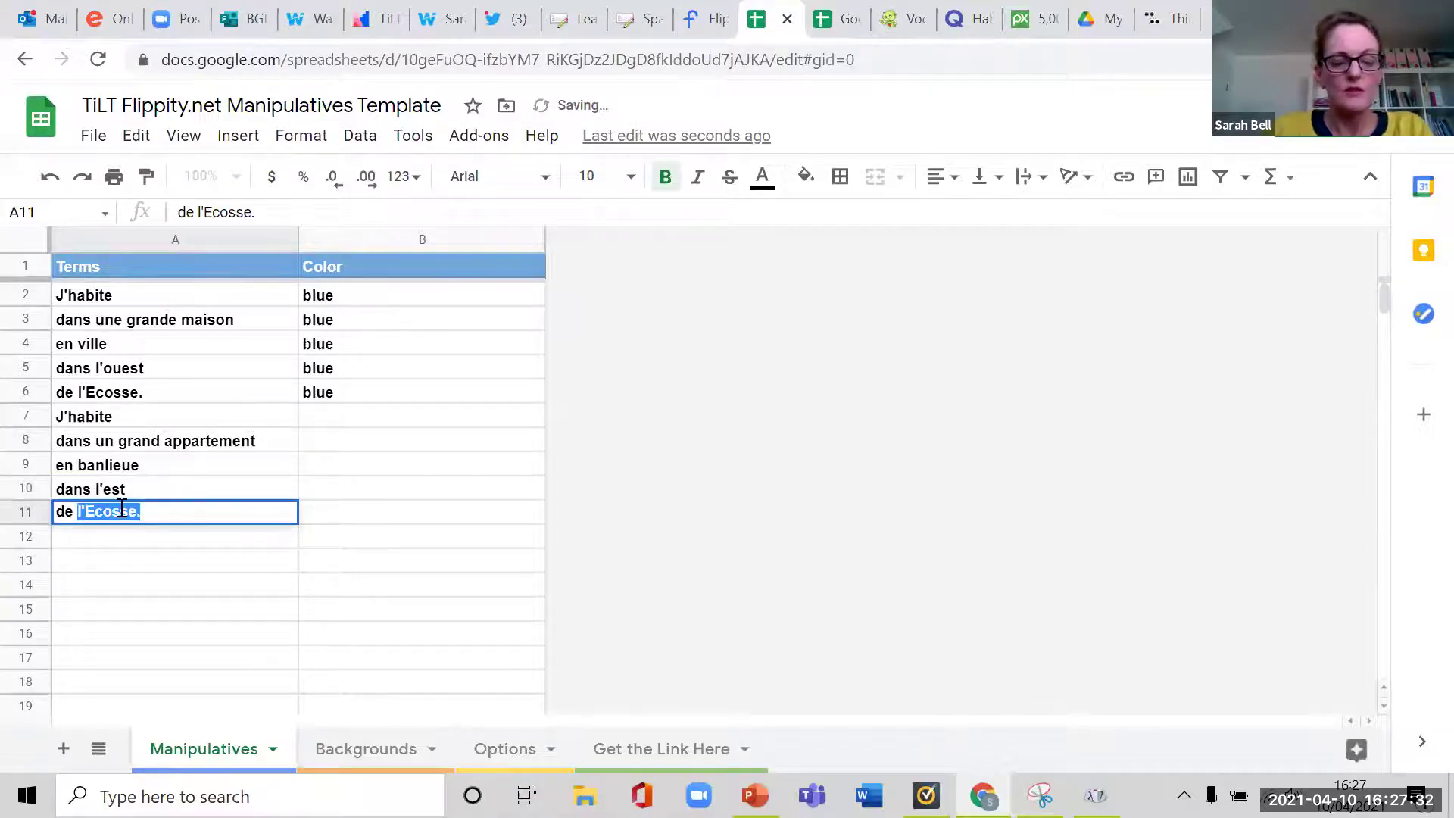
pyautogui.write('l')
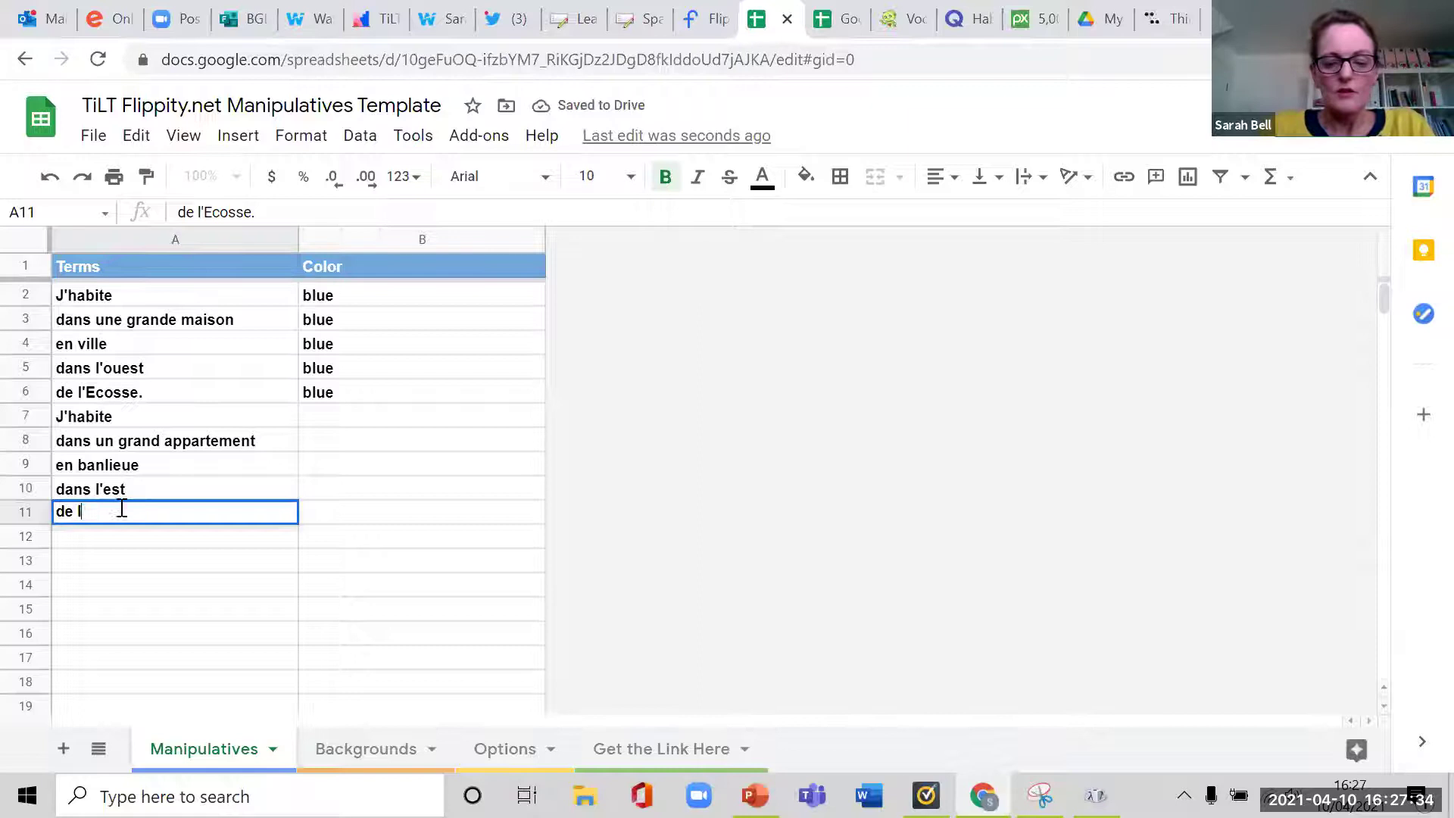
pyautogui.write("'ANgelet")
pyautogui.press('BackSpace')
pyautogui.press('BackSpace')
pyautogui.press('BackSpace')
pyautogui.press('BackSpace')
pyautogui.press('BackSpace')
pyautogui.press('BackSpace')
pyautogui.write('ngl')
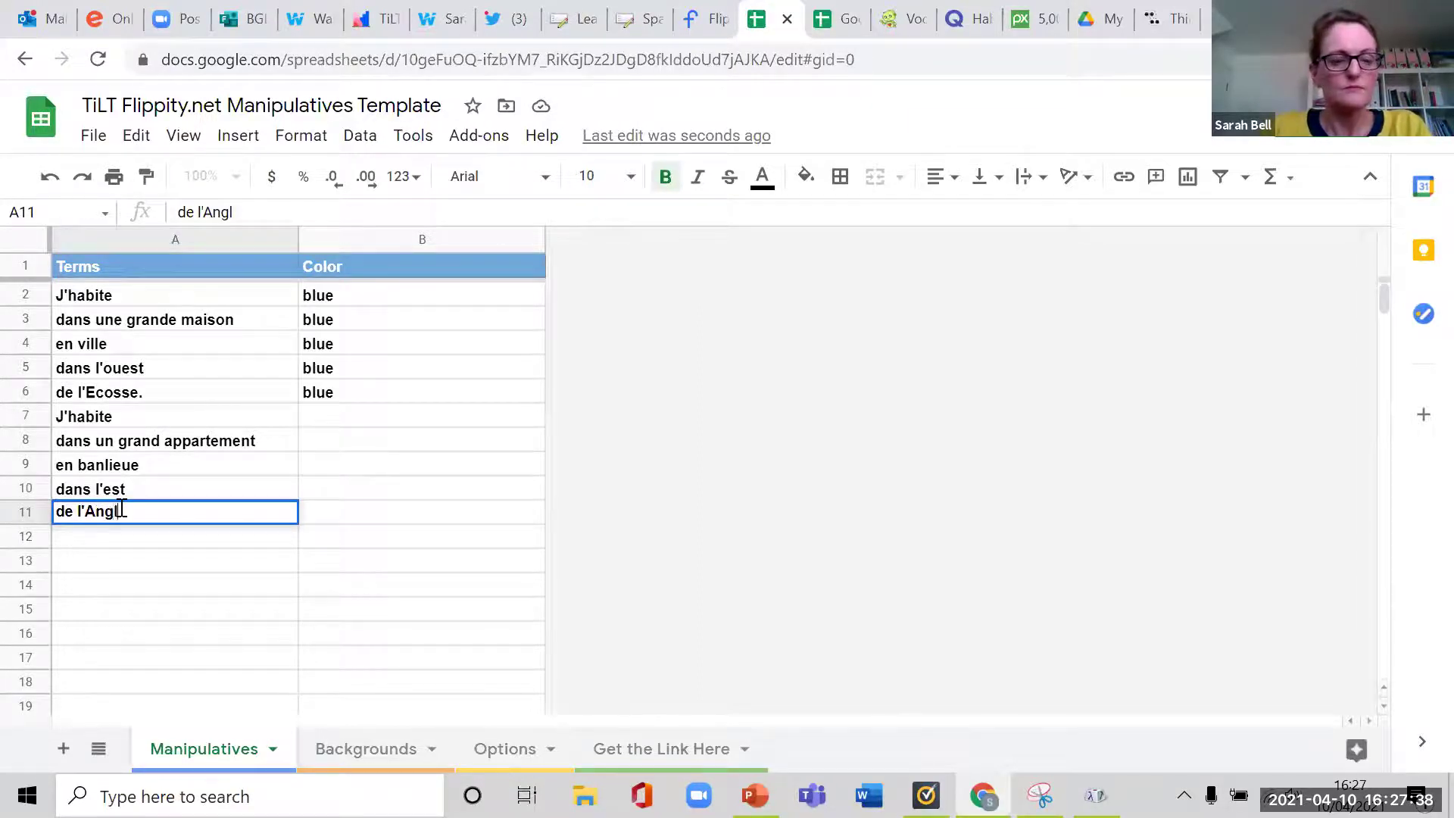
pyautogui.write('eterre.')
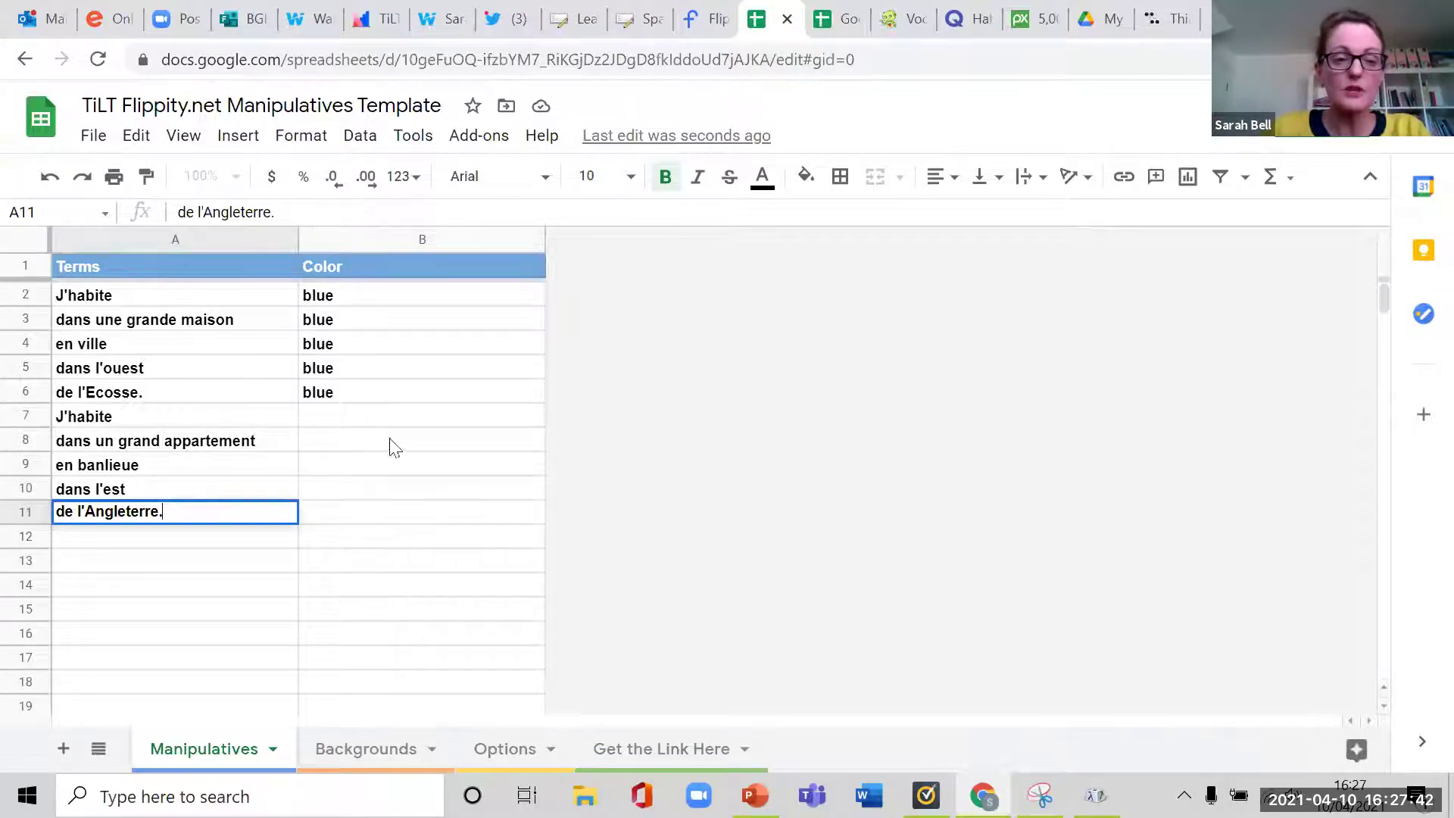
# Set the colour of the second sentence's terms in B7 to B11 to orange.
pyautogui.click(371, 425)
pyautogui.write('orange')
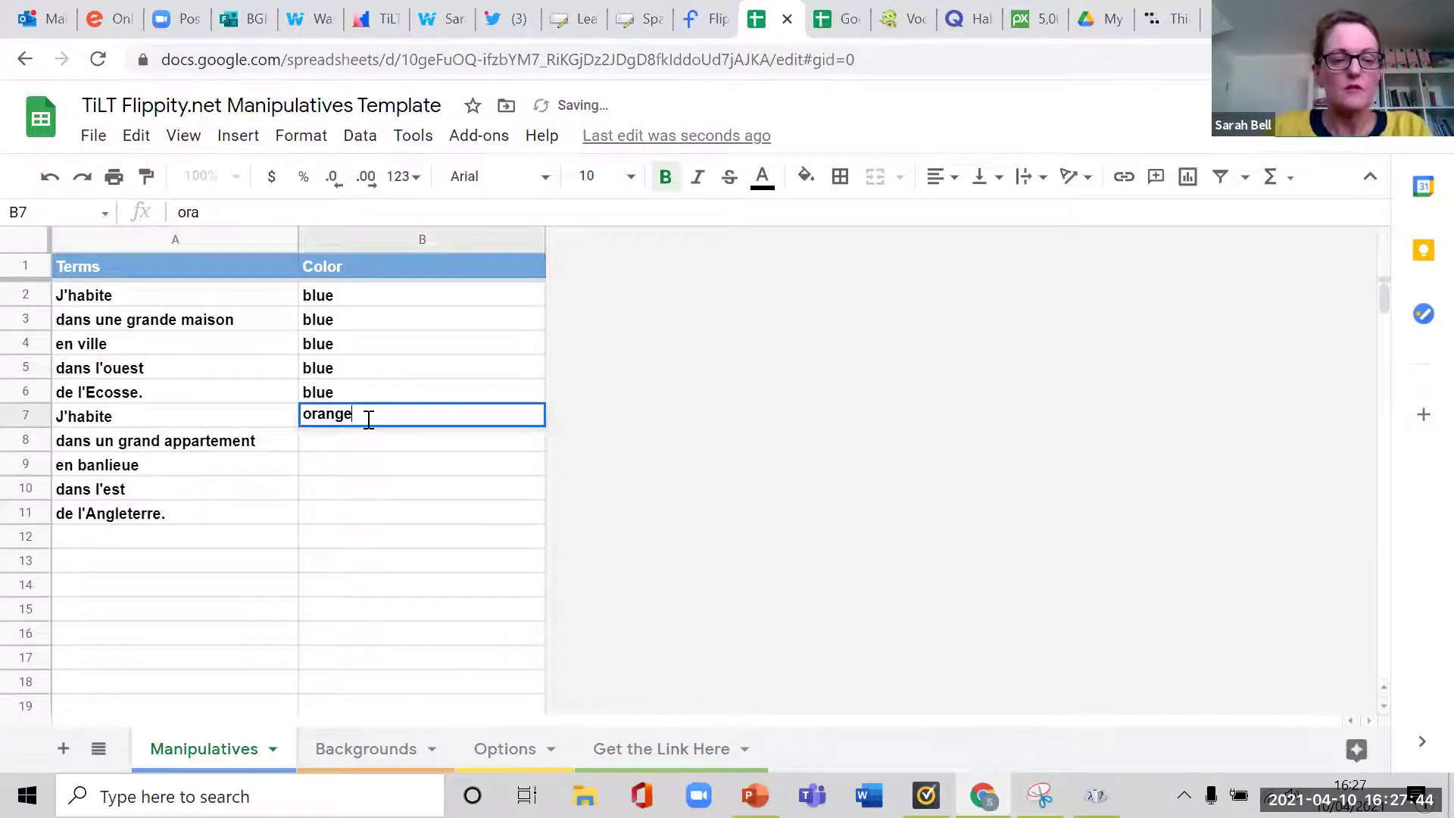
pyautogui.click(430, 341)
pyautogui.click(356, 417)
pyautogui.hotkey('ctrl', 'c')
pyautogui.moveTo(350, 443); pyautogui.dragTo(350, 509)
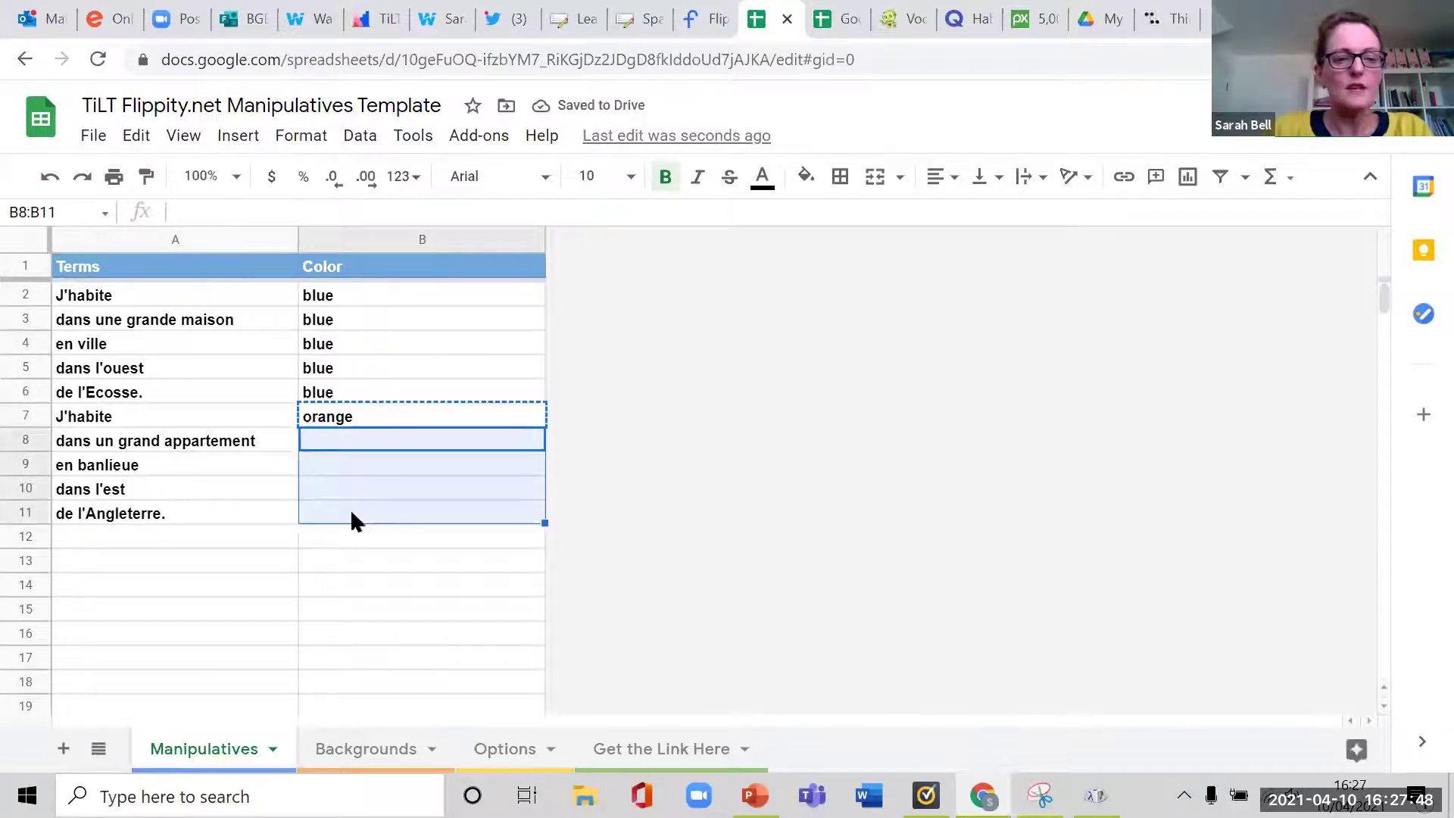
pyautogui.hotkey('ctrl', 'v')
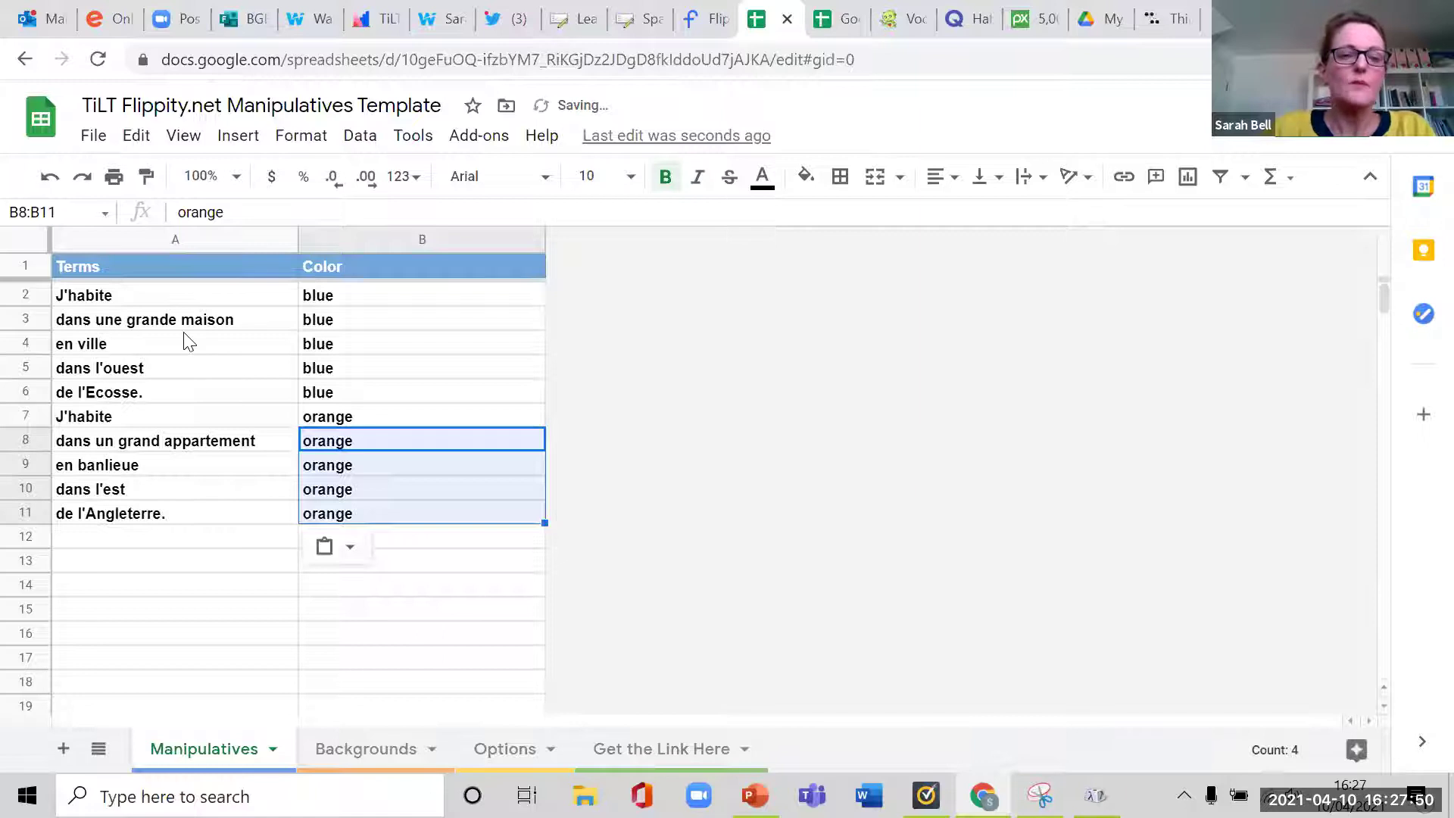
# Open the Flippity Manipulatives activity from the link generated by the spreadsheet.
pyautogui.click(619, 749)
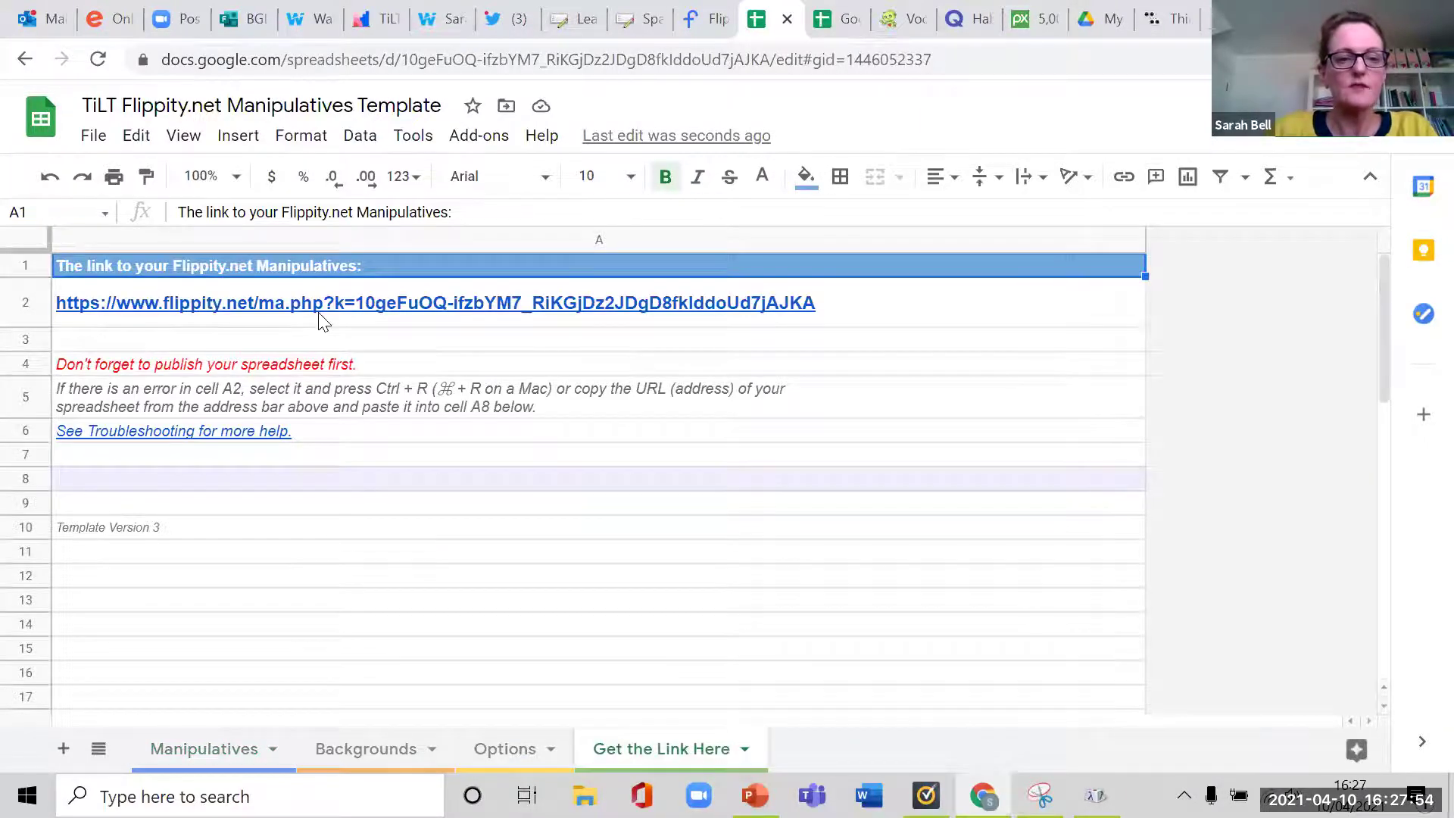
pyautogui.moveTo(324, 321)
pyautogui.click(235, 352)
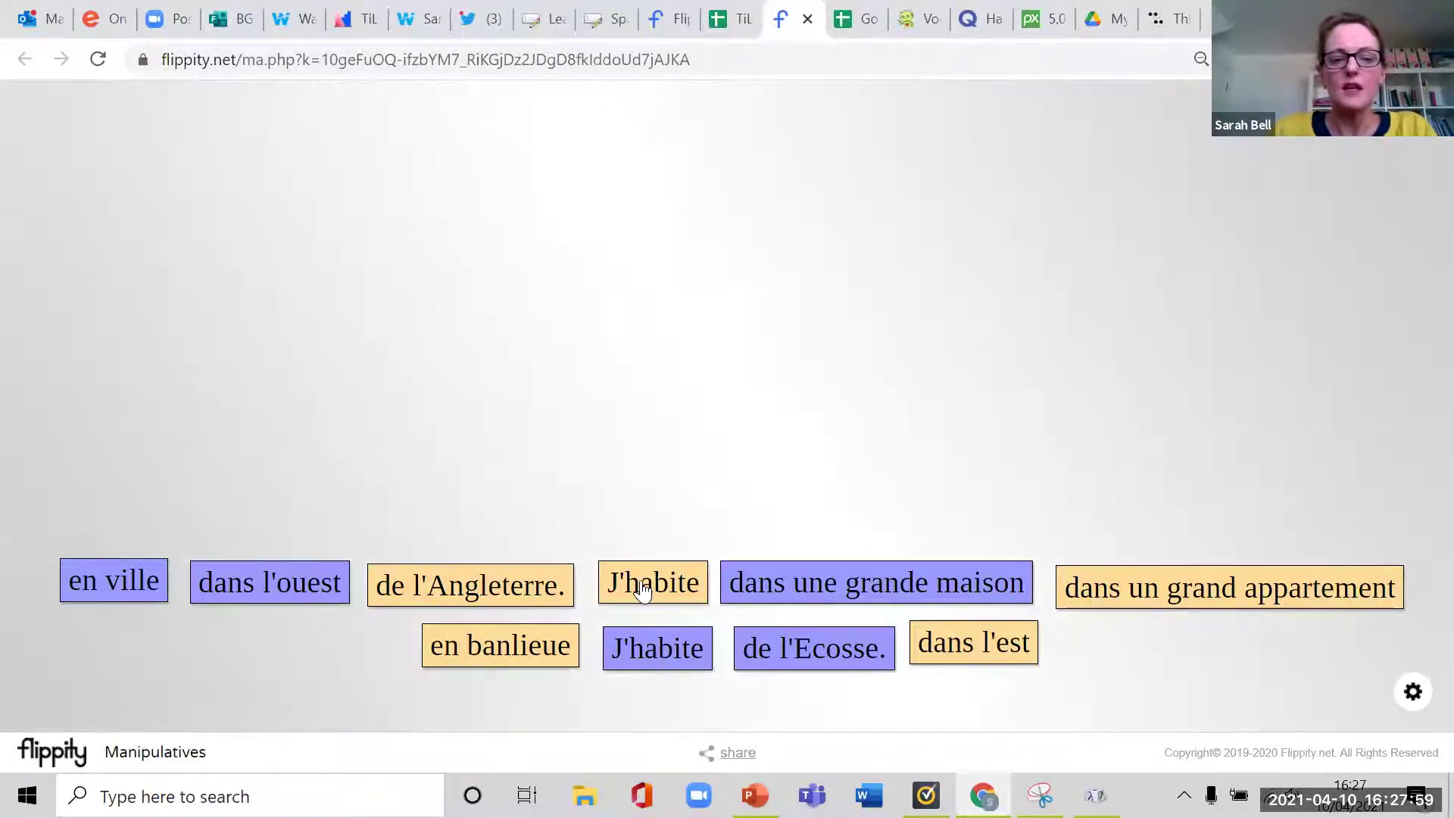
# Move the orange tiles "J'habite", "de l'Angleterre.", "en banlieue" and "dans un grand appartement" up into the empty workspace.
pyautogui.moveTo(646, 584); pyautogui.dragTo(228, 197)
pyautogui.moveTo(474, 584); pyautogui.dragTo(1175, 260)
pyautogui.moveTo(488, 642); pyautogui.dragTo(695, 281)
pyautogui.moveTo(1159, 608); pyautogui.dragTo(438, 369)
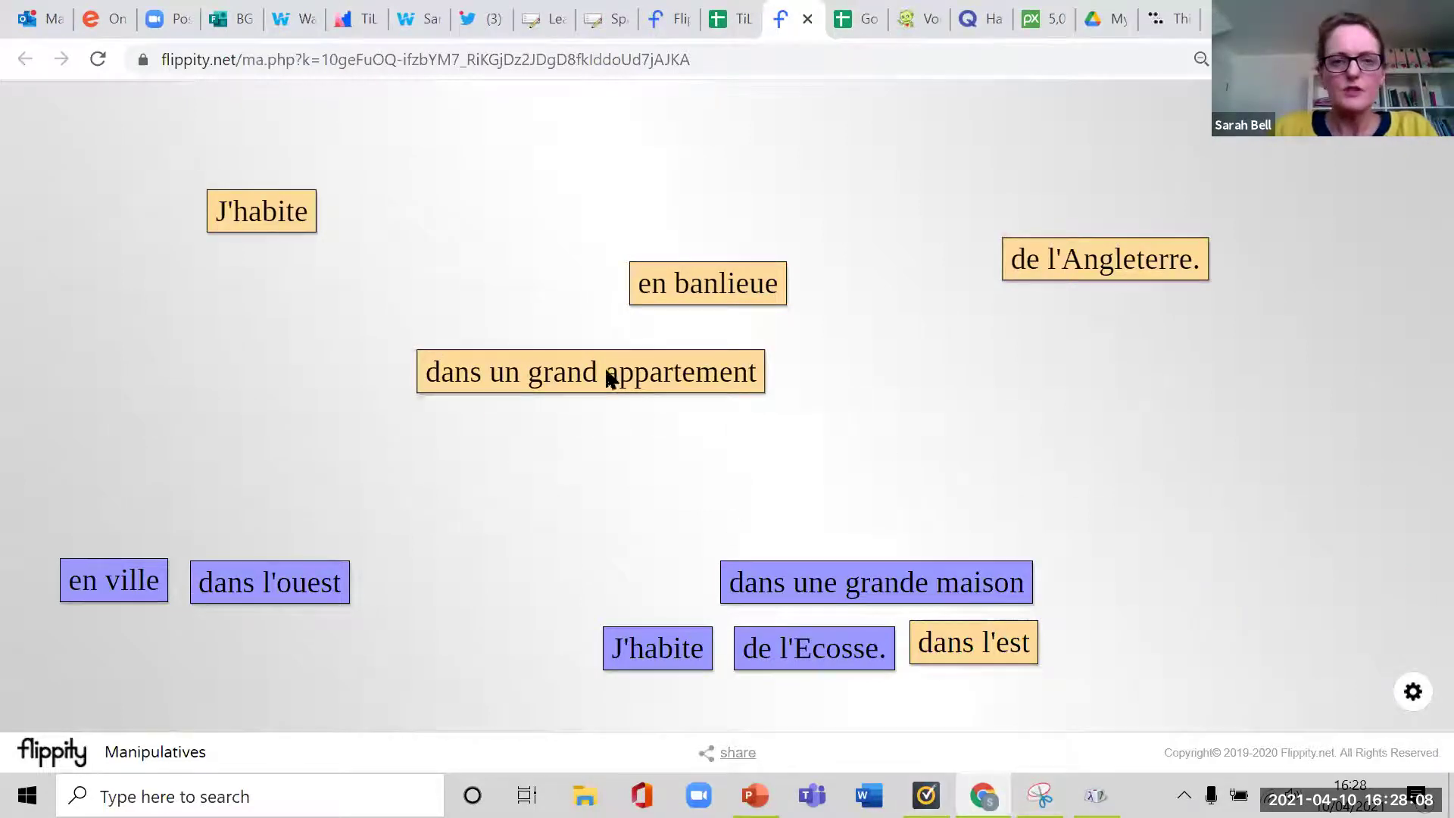
# Recolour terms by sentence part in the Manipulatives sheet: B7 blue, B3 orange, B4 and B9 green.
pyautogui.click(731, 19)
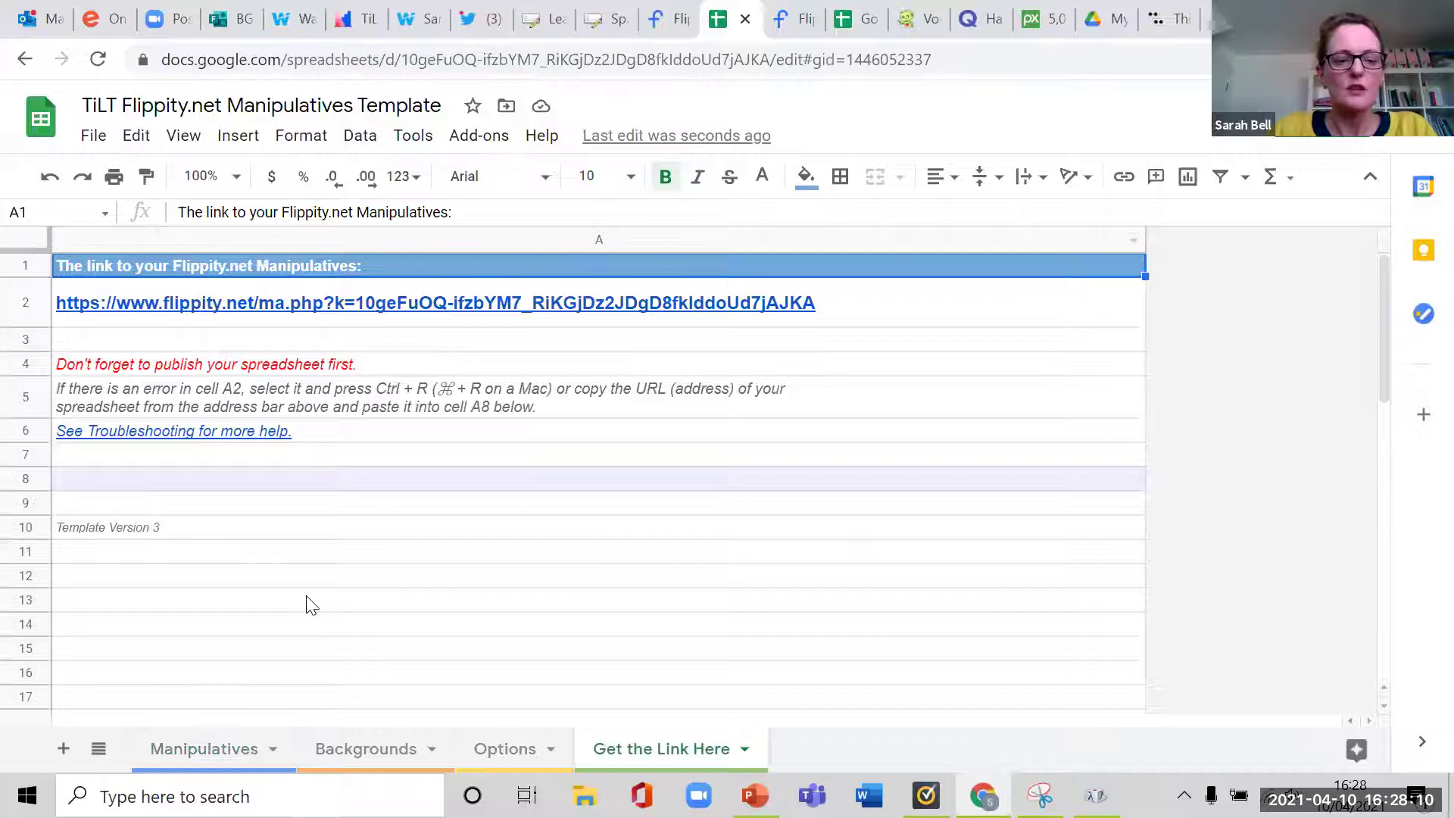
pyautogui.click(193, 748)
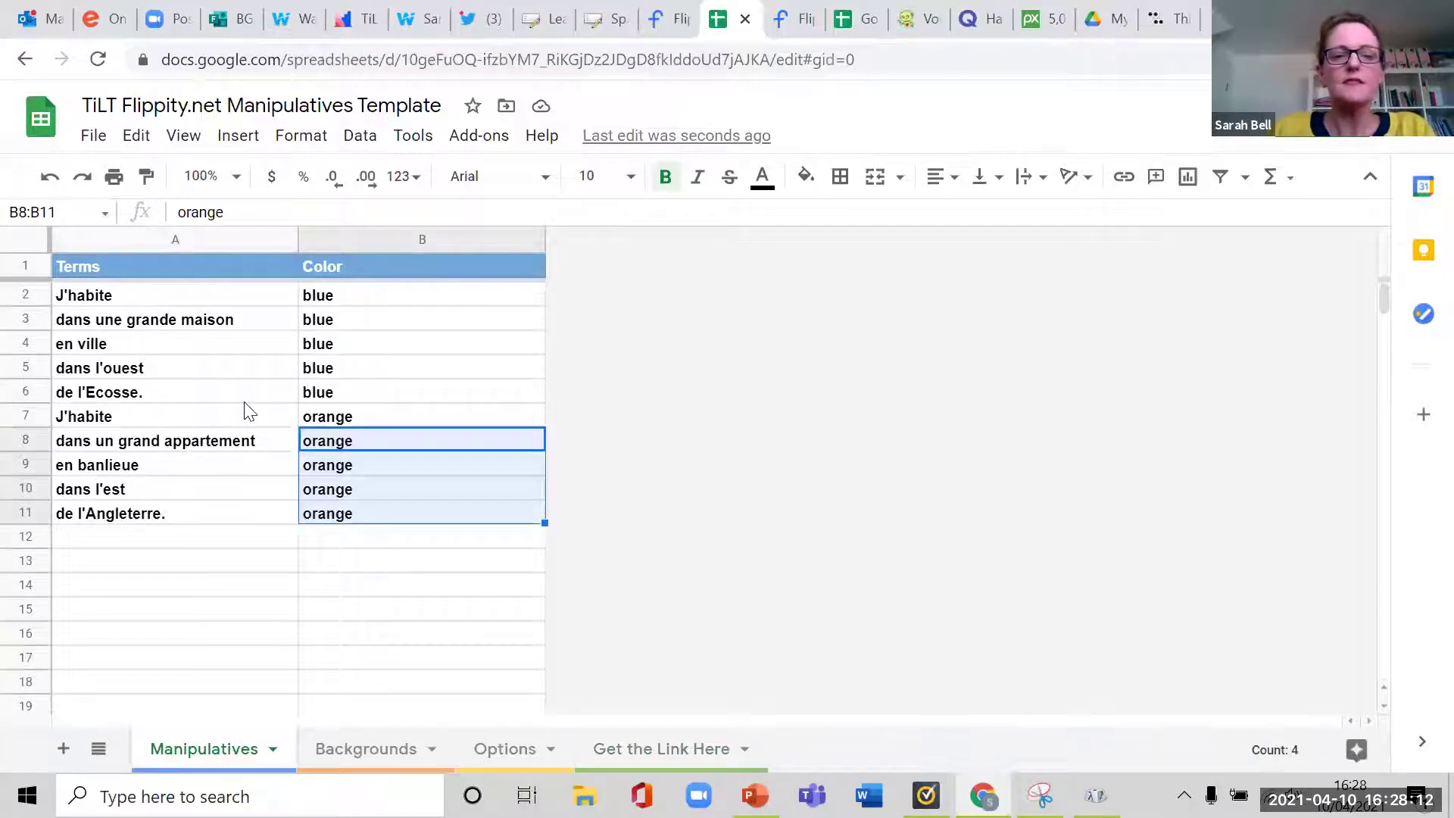
pyautogui.click(327, 422)
pyautogui.write('blue')
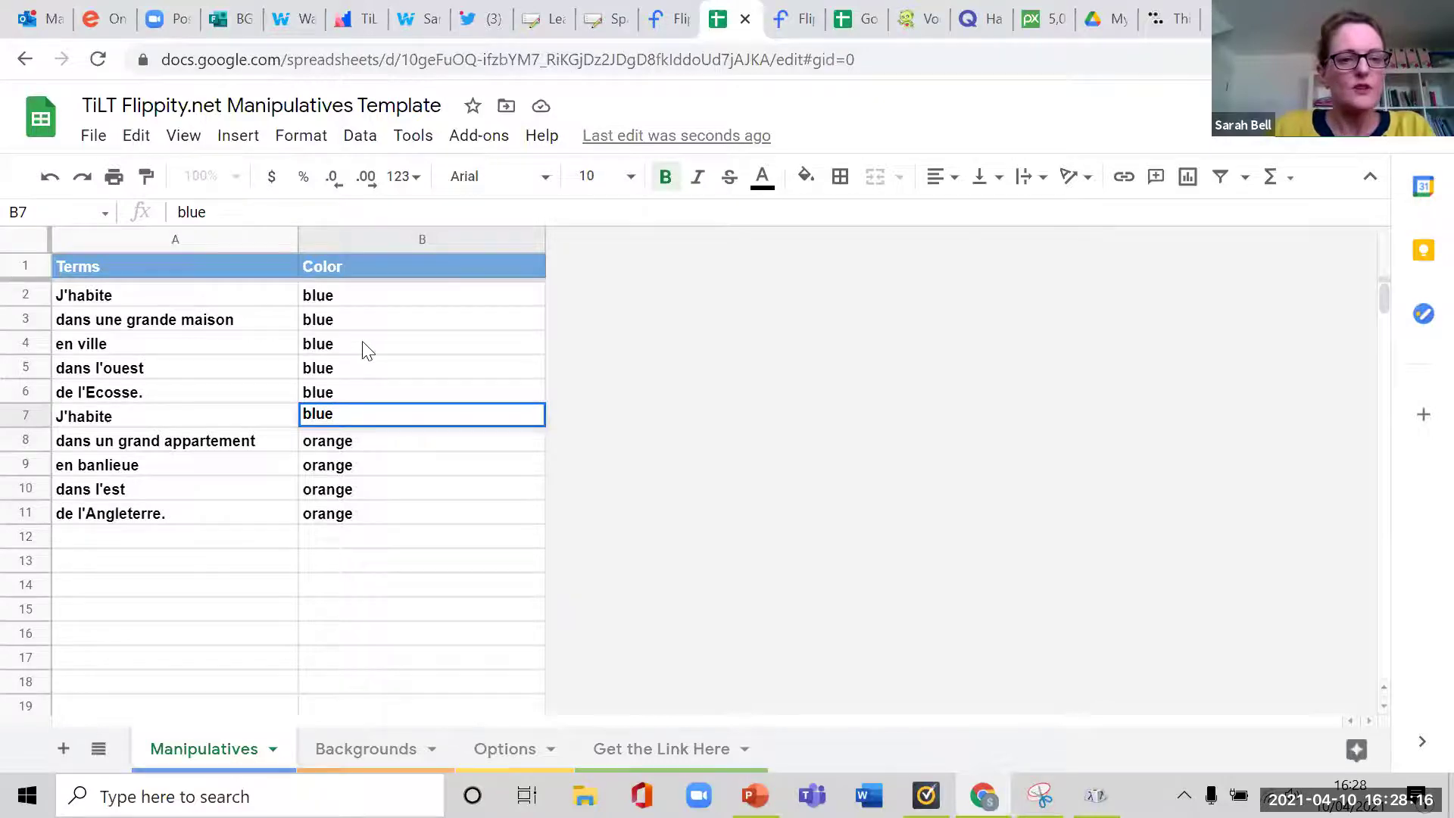
pyautogui.click(356, 323)
pyautogui.write('orange')
pyautogui.click(345, 348)
pyautogui.write('green')
pyautogui.click(321, 468)
pyautogui.write('green')
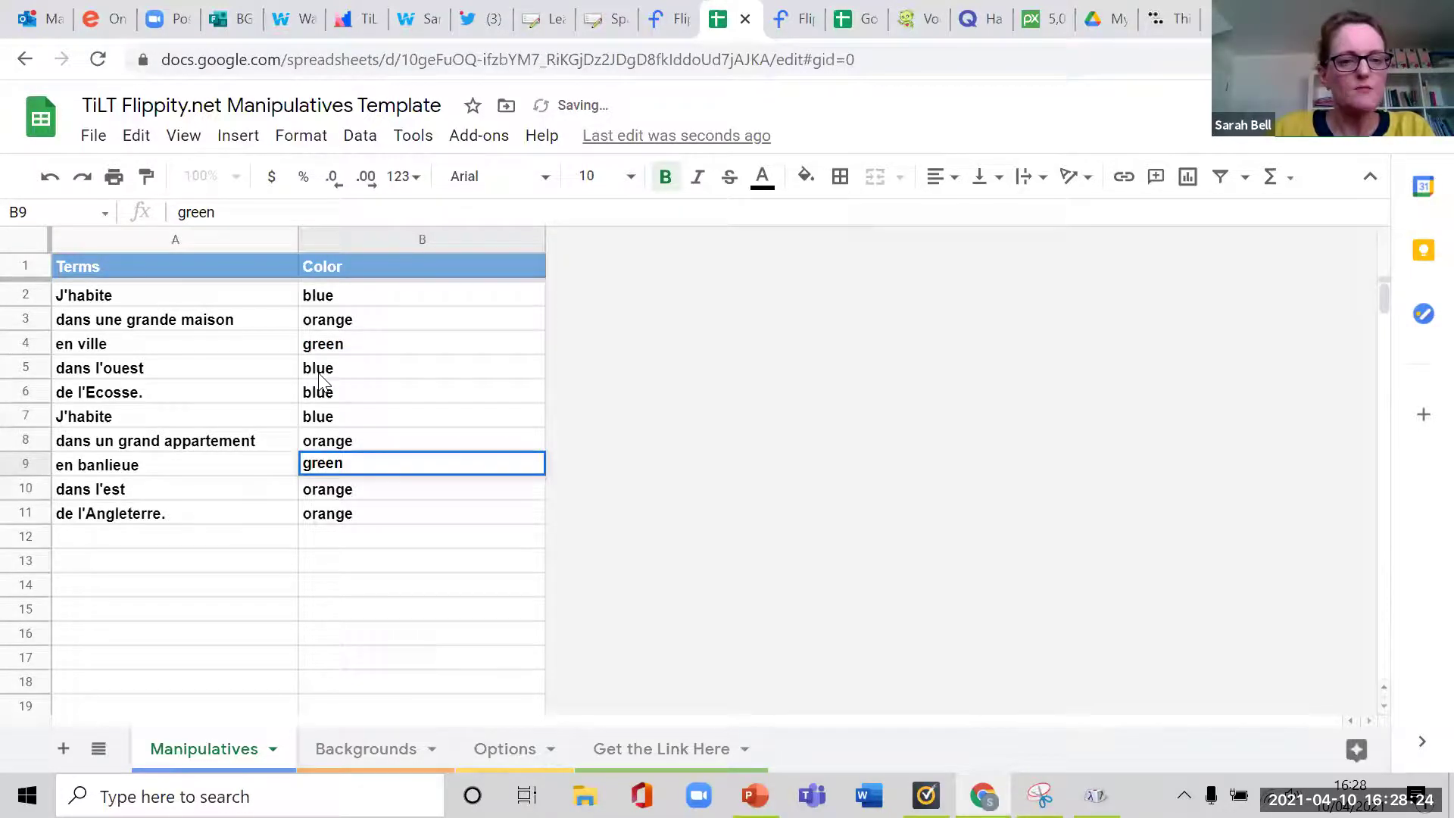
# Set the colour to red in B5 and B10, and to white in B6 and B11.
pyautogui.click(319, 374)
pyautogui.write('red')
pyautogui.click(310, 493)
pyautogui.write('red')
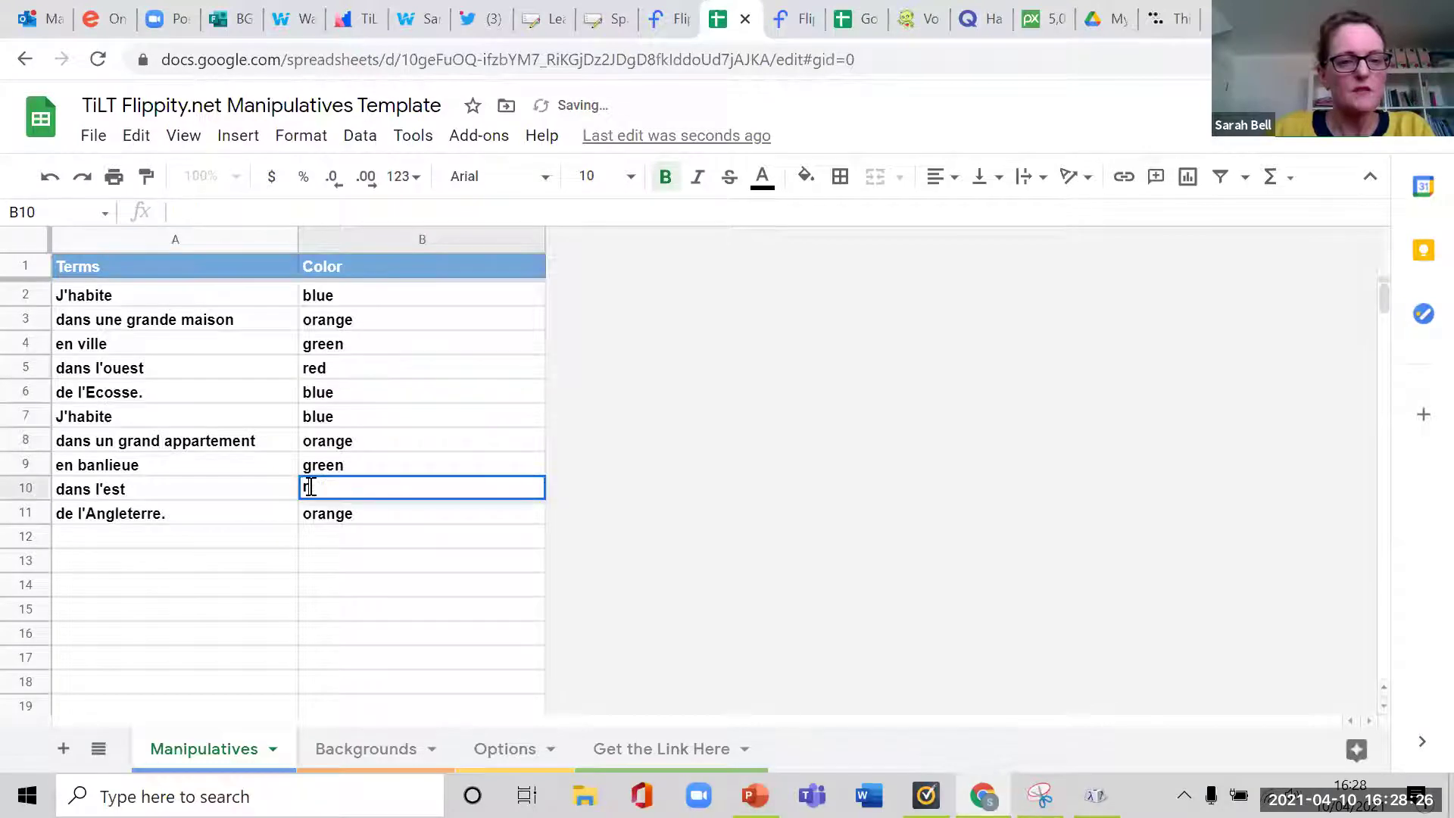
pyautogui.click(307, 400)
pyautogui.write('white')
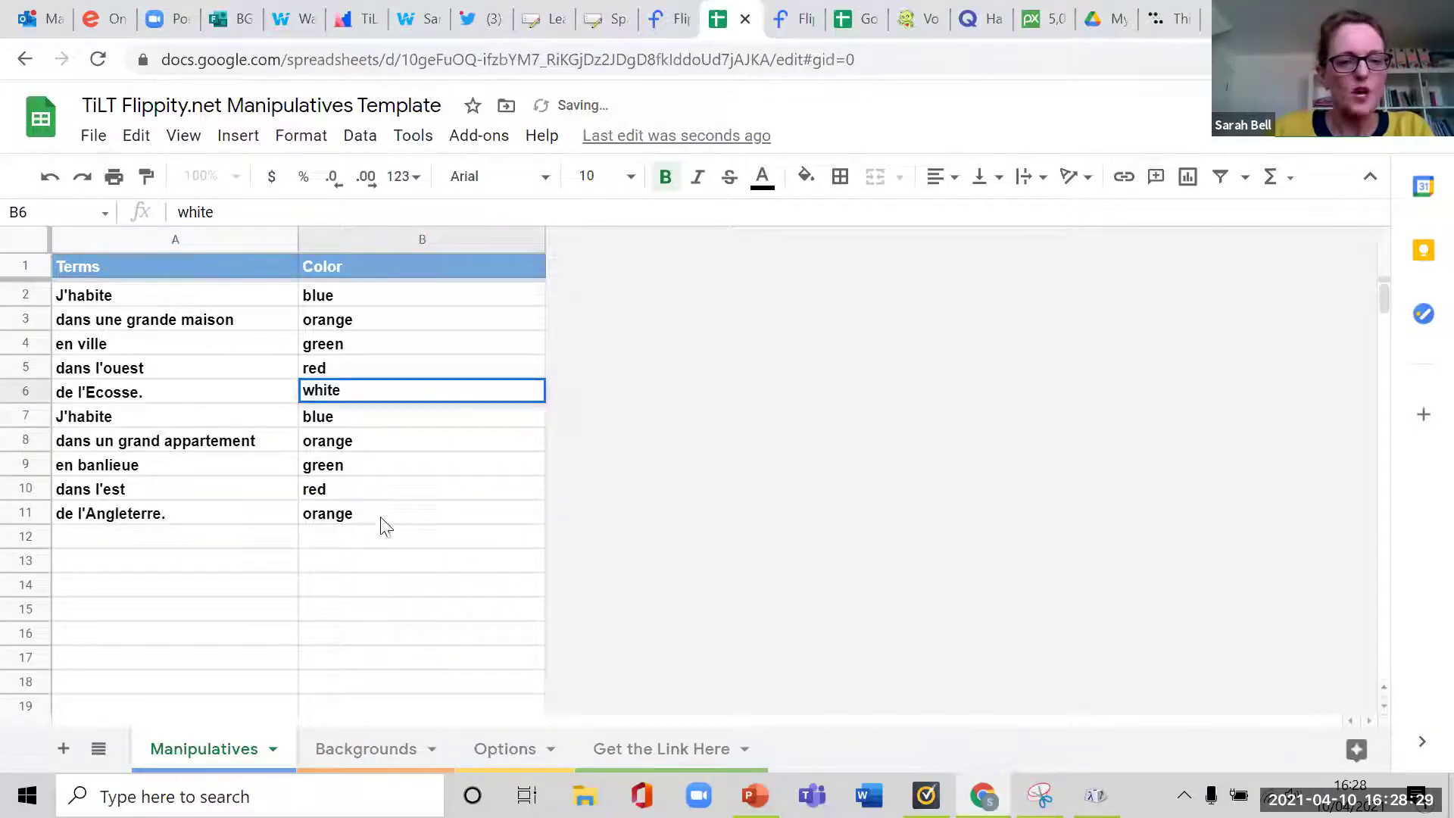
pyautogui.click(380, 516)
pyautogui.write('white')
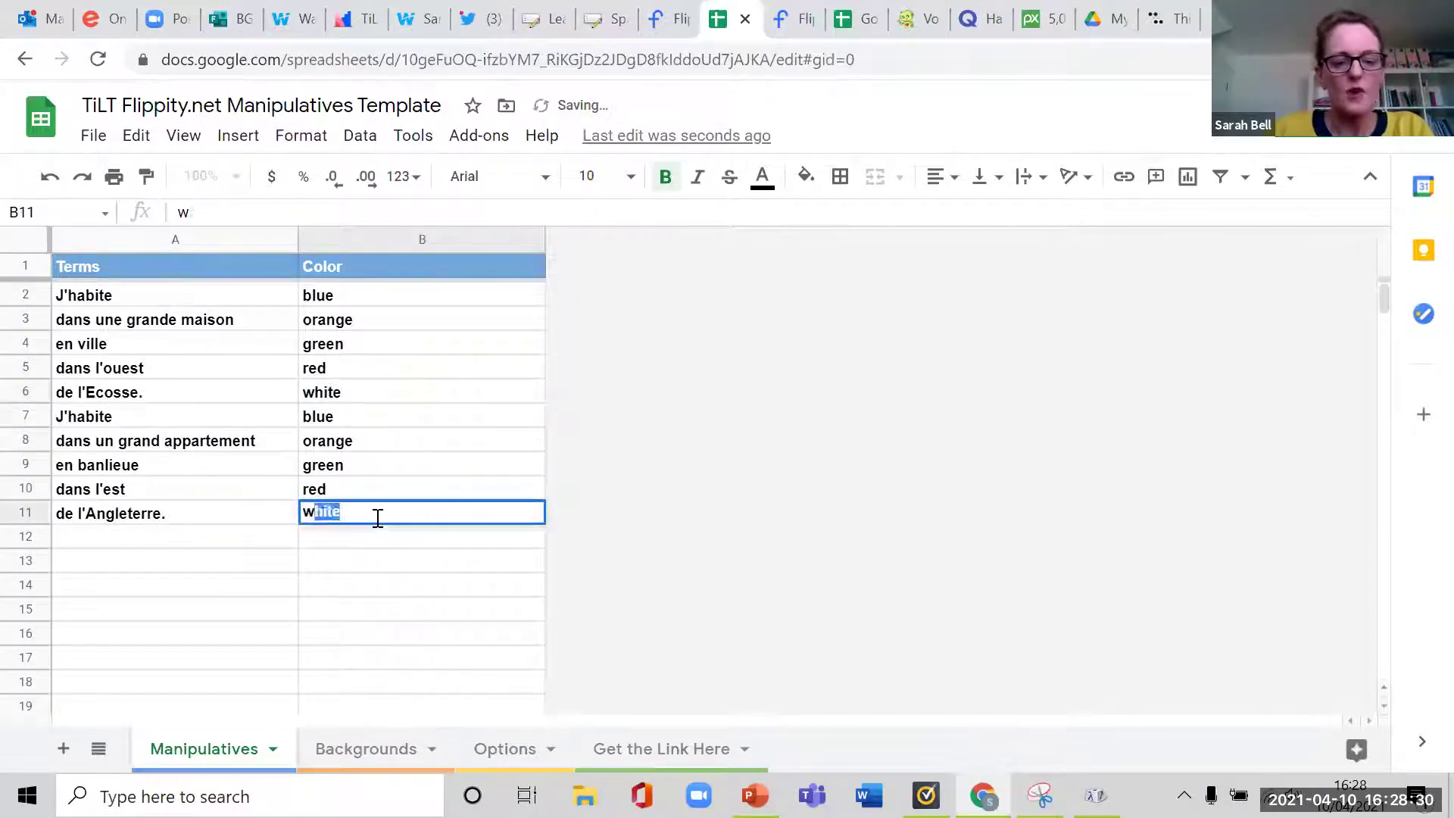
# Return to the open Flippity activity and reload it to apply the new tile colours.
pyautogui.click(674, 751)
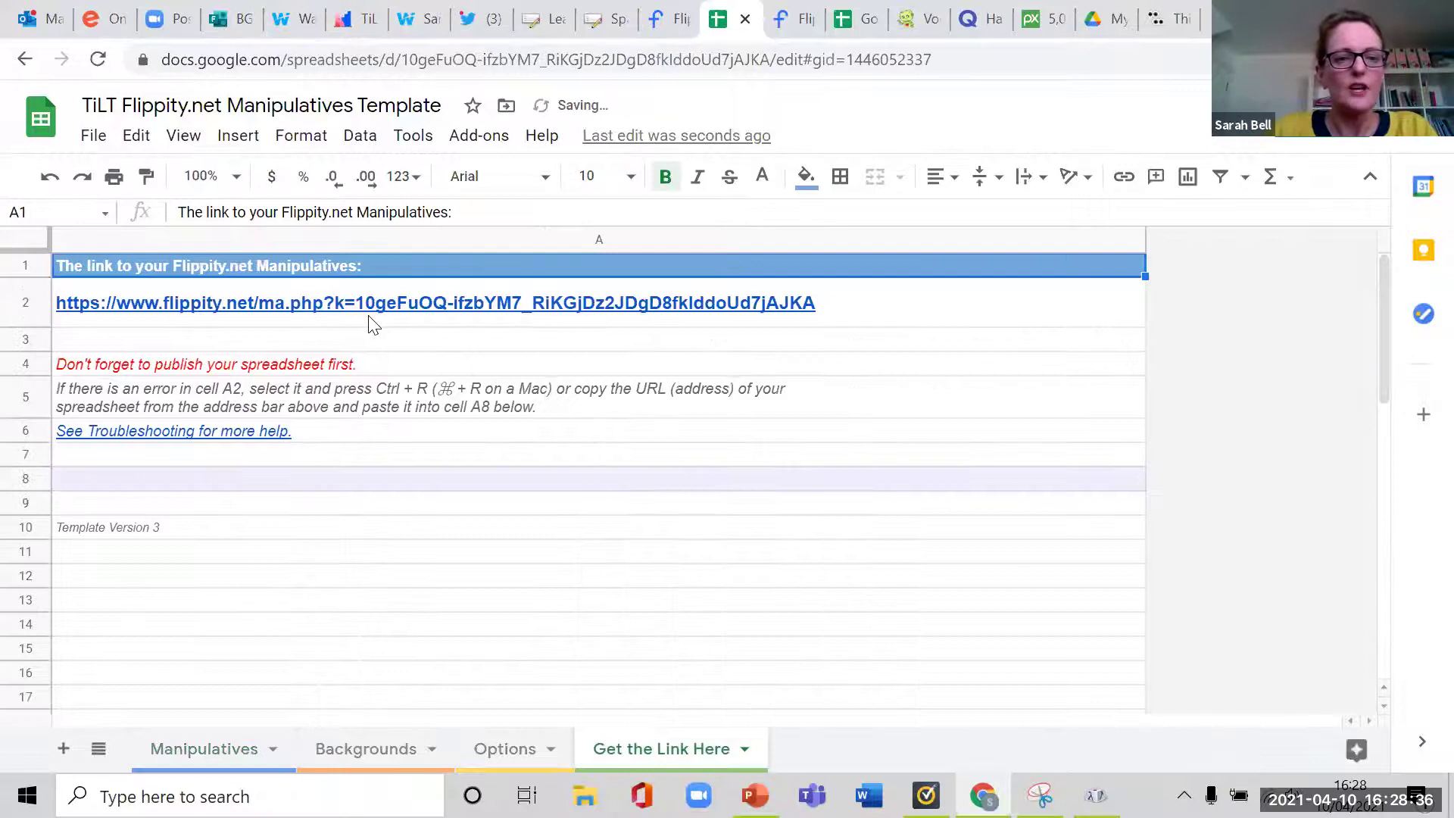
pyautogui.click(797, 22)
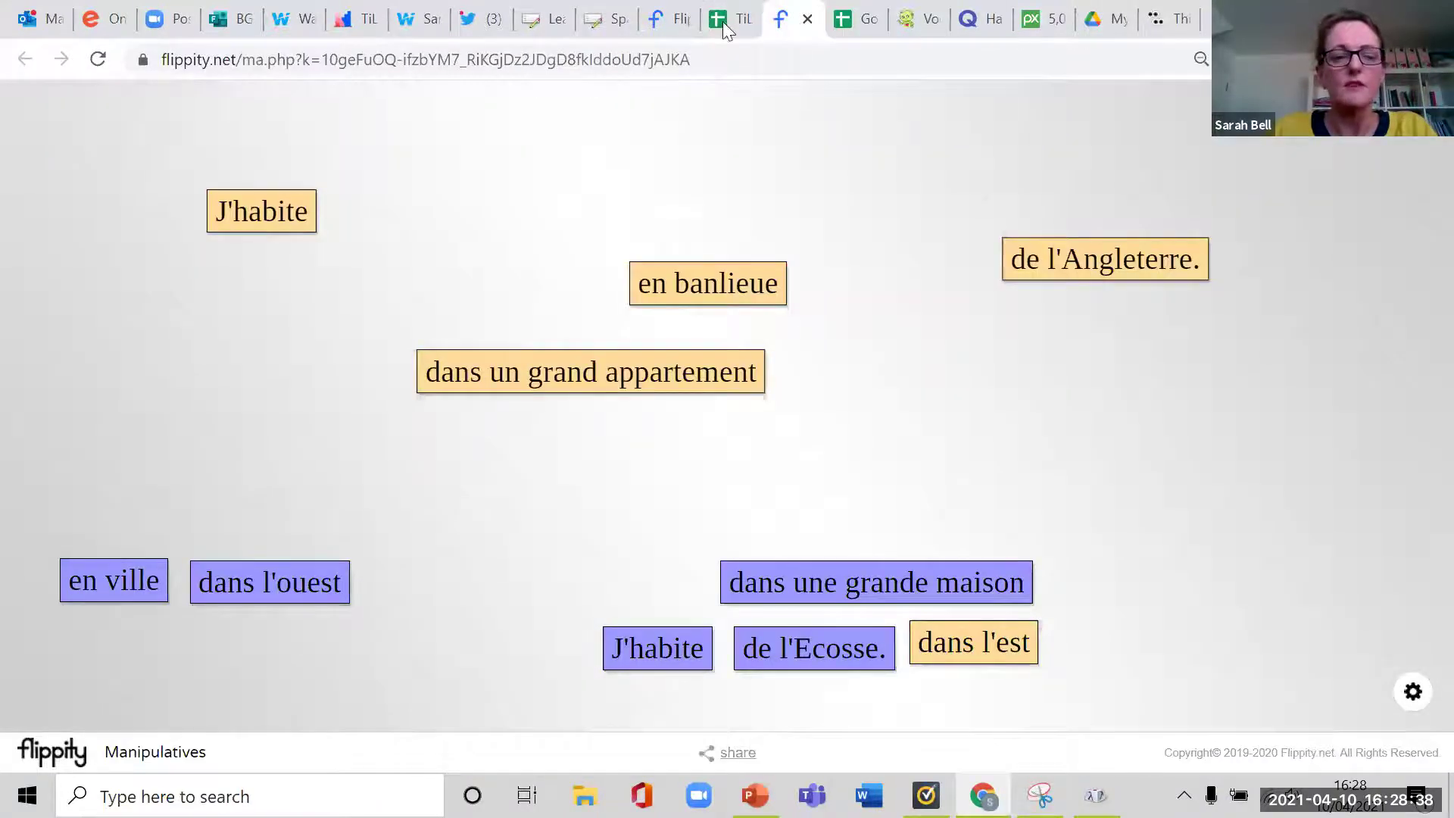
pyautogui.click(96, 56)
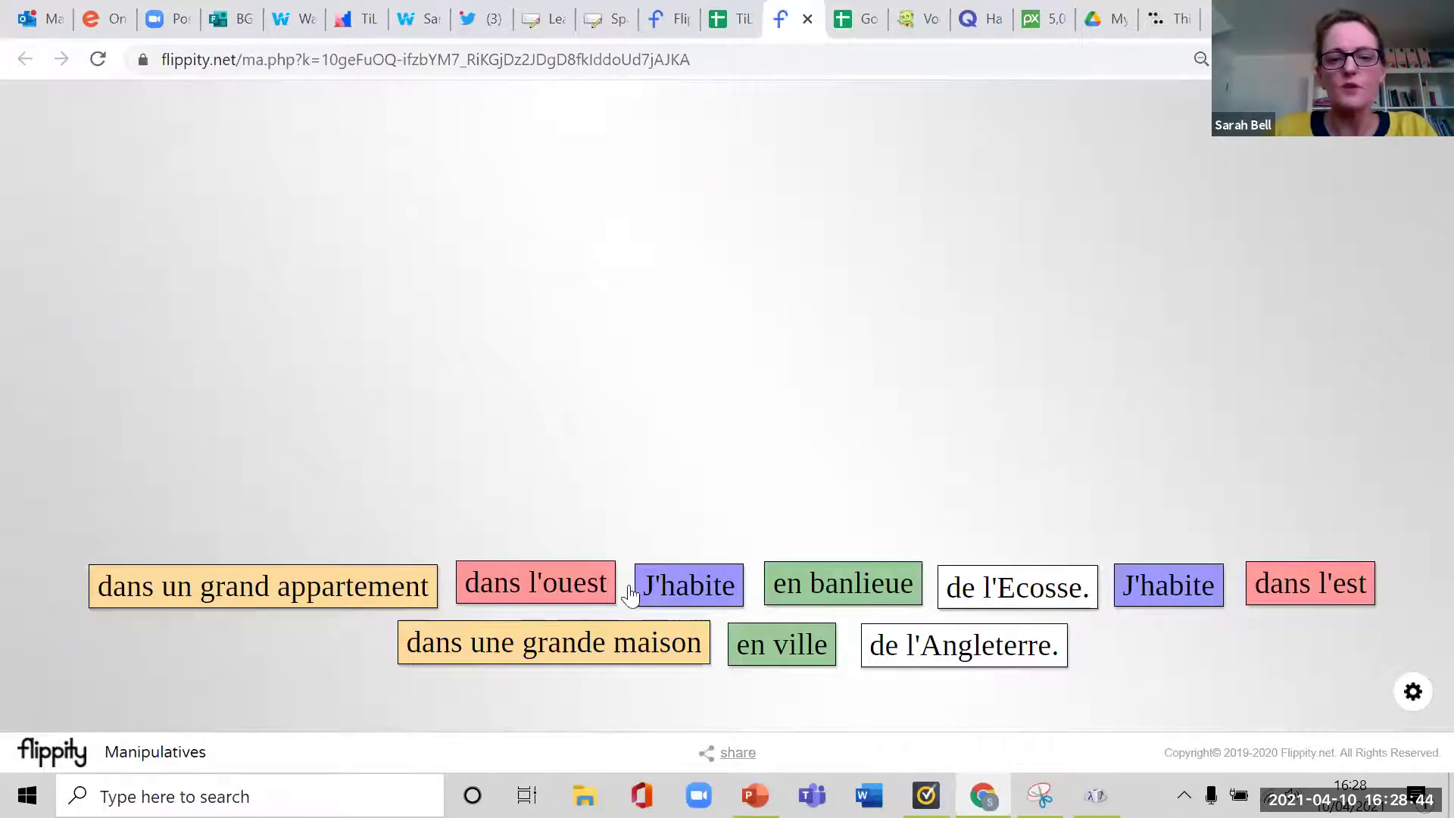
# Group the blue, red, green and orange tiles by colour in the empty workspace, leaving the white tiles in place.
pyautogui.moveTo(1128, 592); pyautogui.dragTo(160, 181)
pyautogui.moveTo(715, 583); pyautogui.dragTo(161, 274)
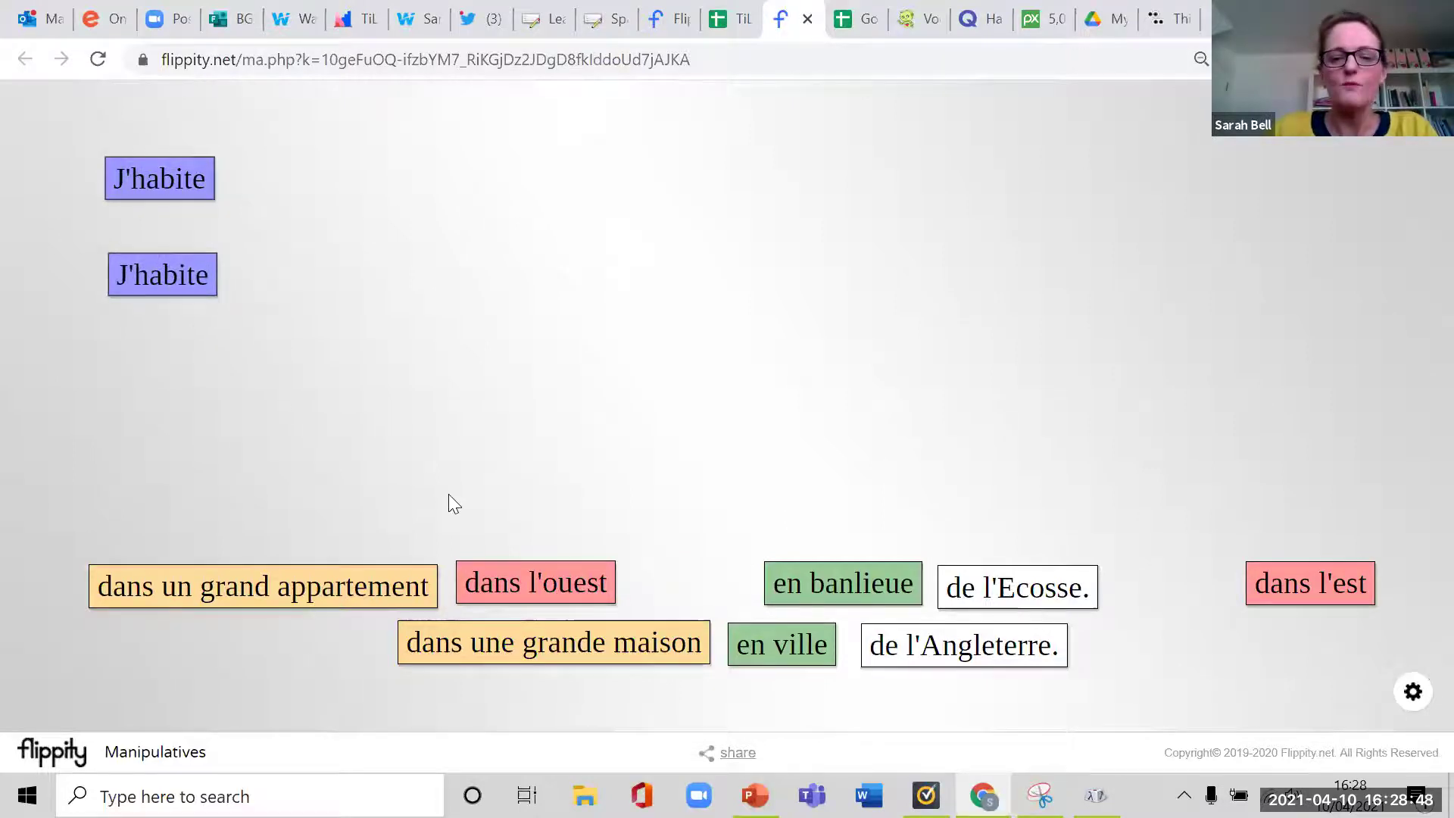
pyautogui.moveTo(533, 594); pyautogui.dragTo(765, 231)
pyautogui.moveTo(1301, 588); pyautogui.dragTo(758, 307)
pyautogui.moveTo(820, 597); pyautogui.dragTo(967, 246)
pyautogui.moveTo(794, 644); pyautogui.dragTo(999, 308)
pyautogui.moveTo(303, 588); pyautogui.dragTo(507, 290)
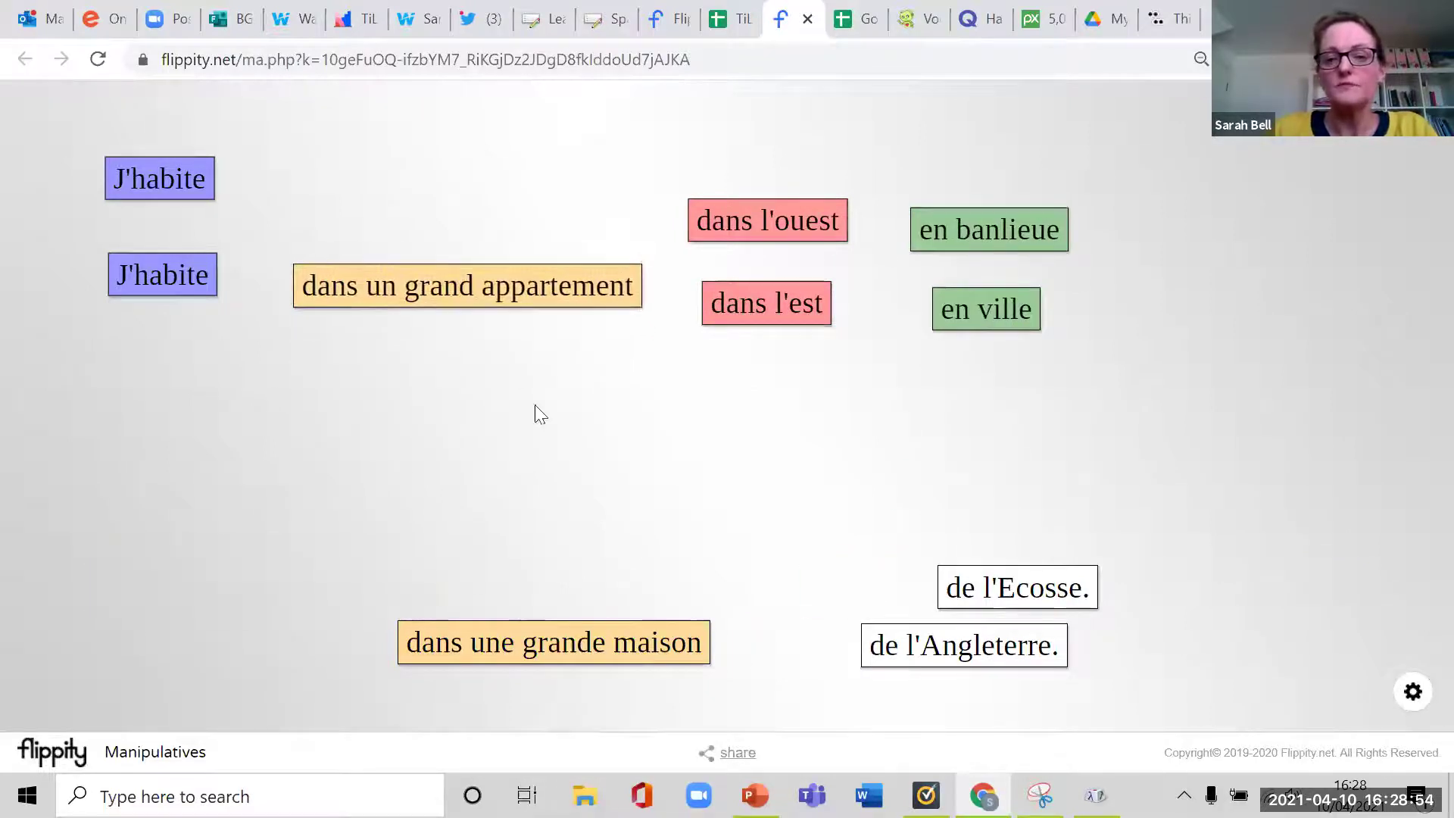
pyautogui.moveTo(583, 656); pyautogui.dragTo(461, 481)
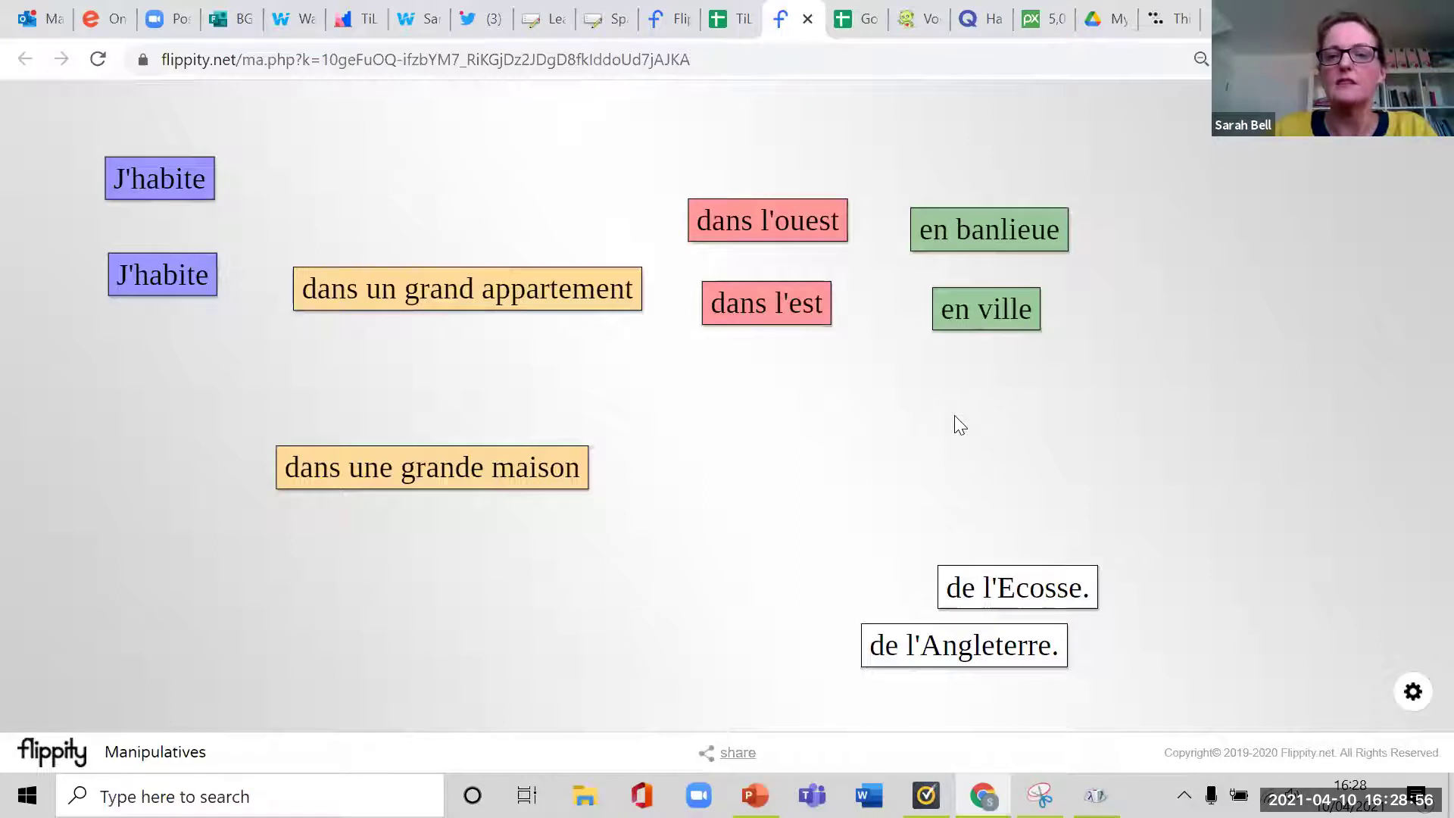
# Switch to the Vocaroo voice recording website.
pyautogui.click(915, 19)
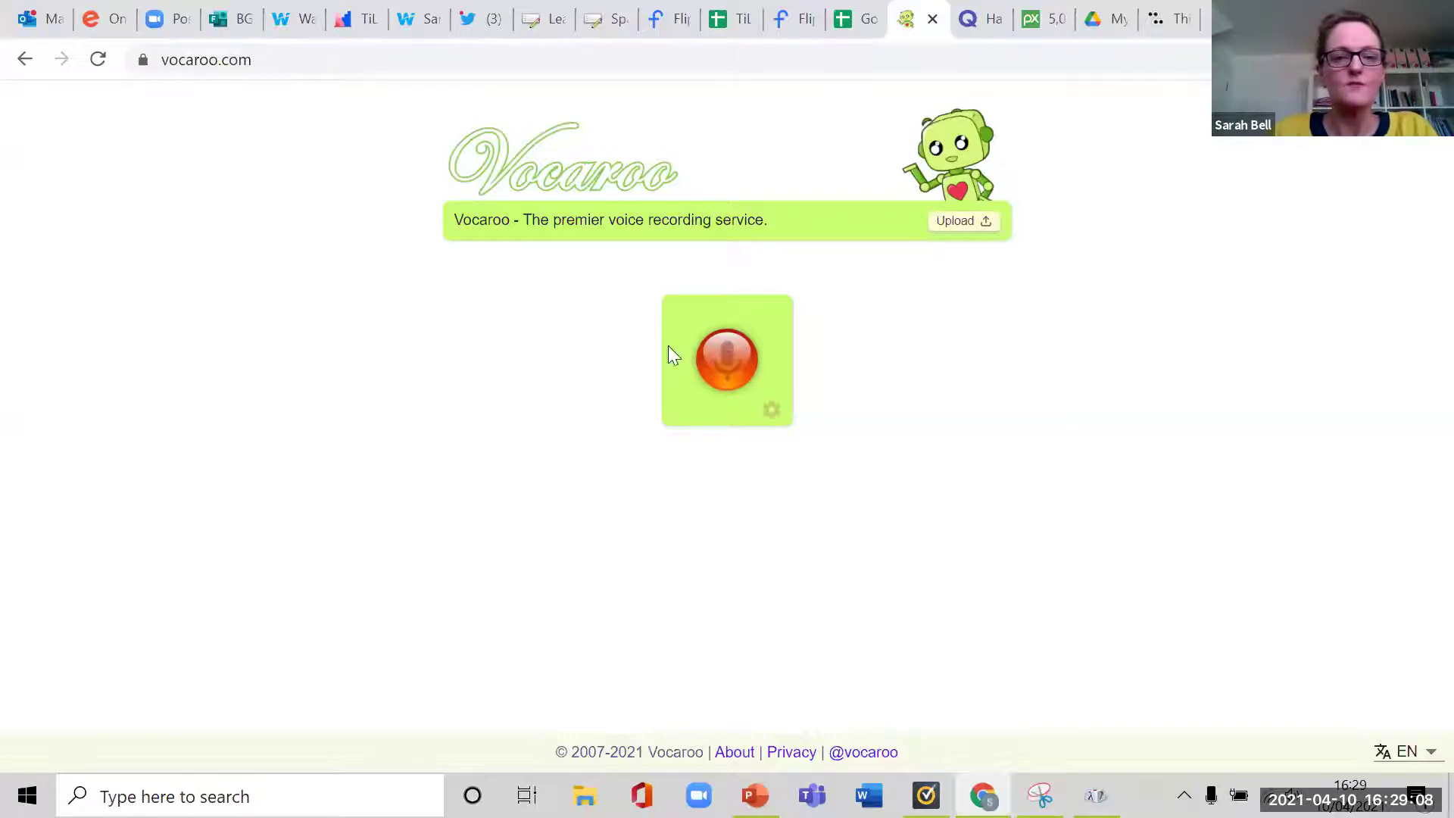
# Record the first French sentence in Vocaroo while reading it from the Manipulatives sheet, and play the recording back.
pyautogui.click(728, 360)
pyautogui.click(730, 23)
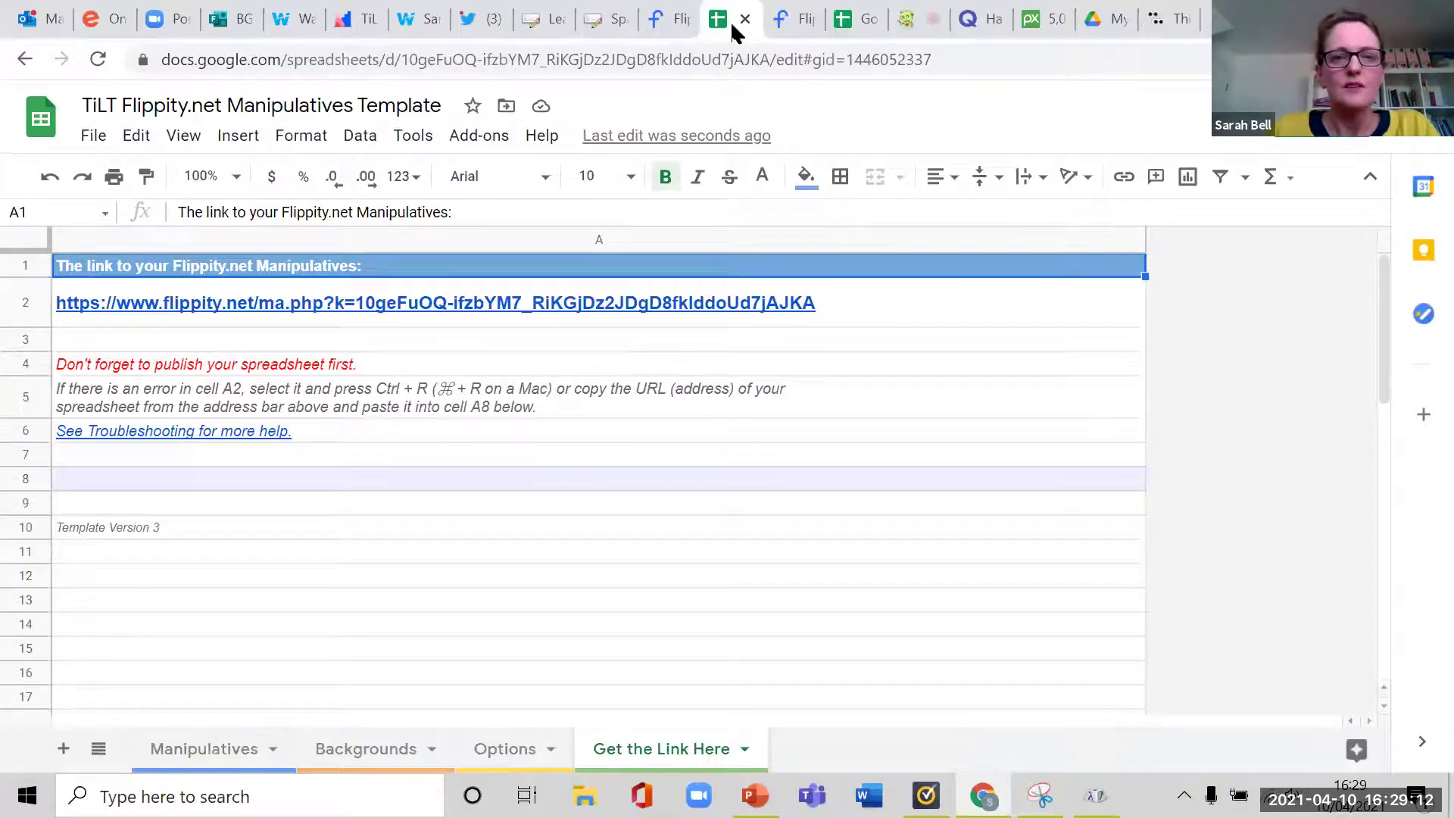
pyautogui.click(184, 753)
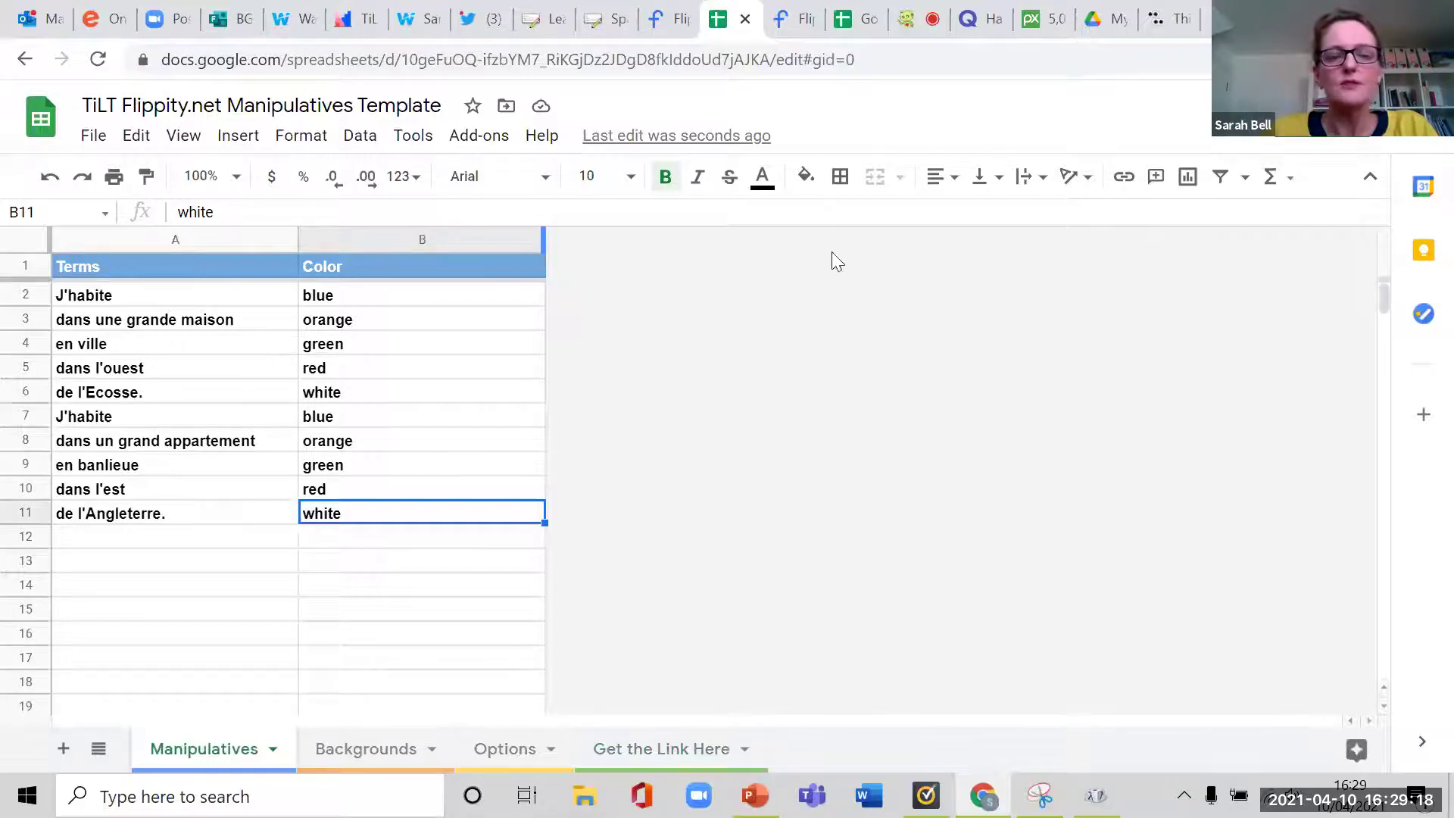
pyautogui.click(908, 18)
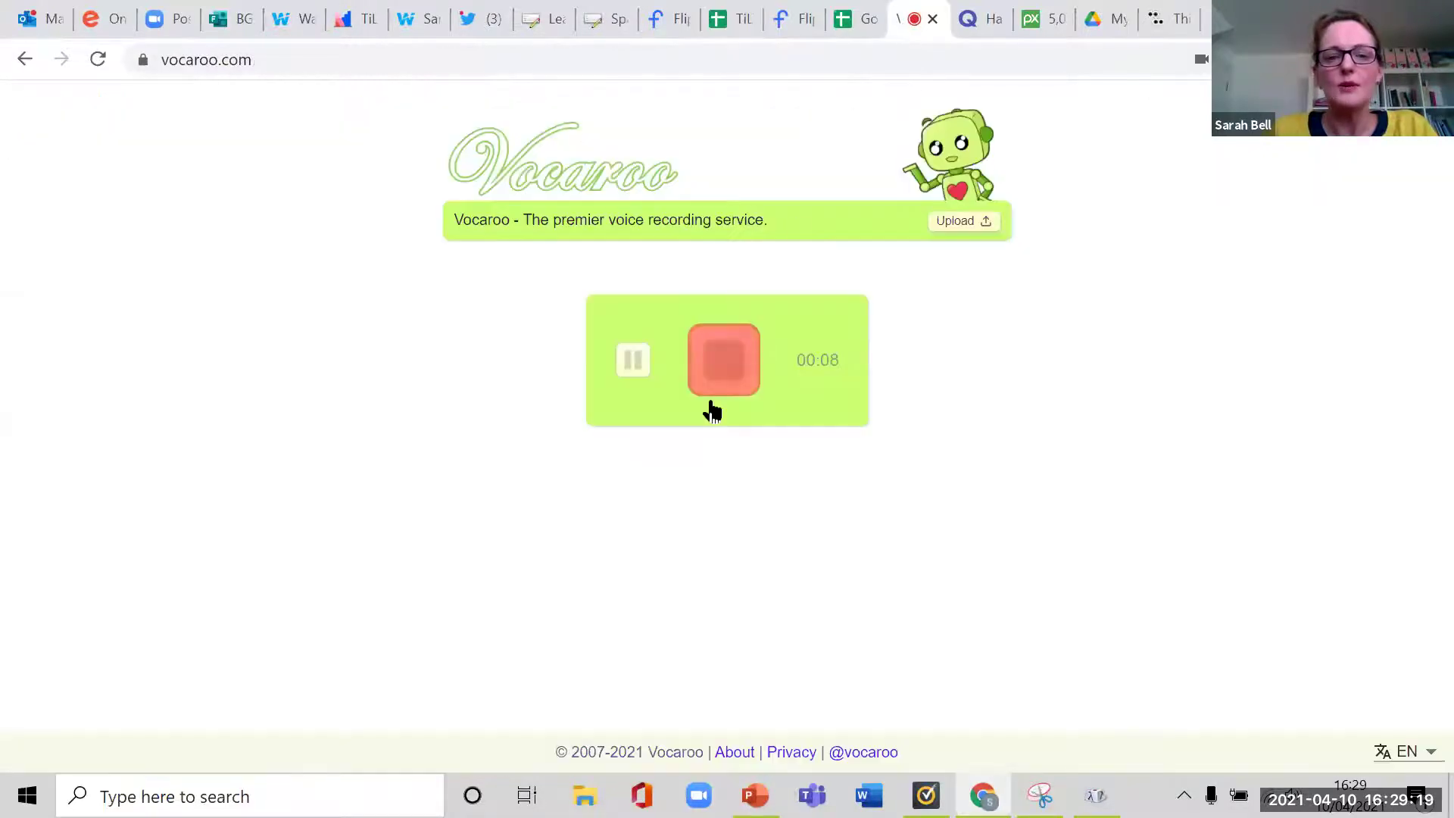
pyautogui.click(724, 359)
pyautogui.click(617, 351)
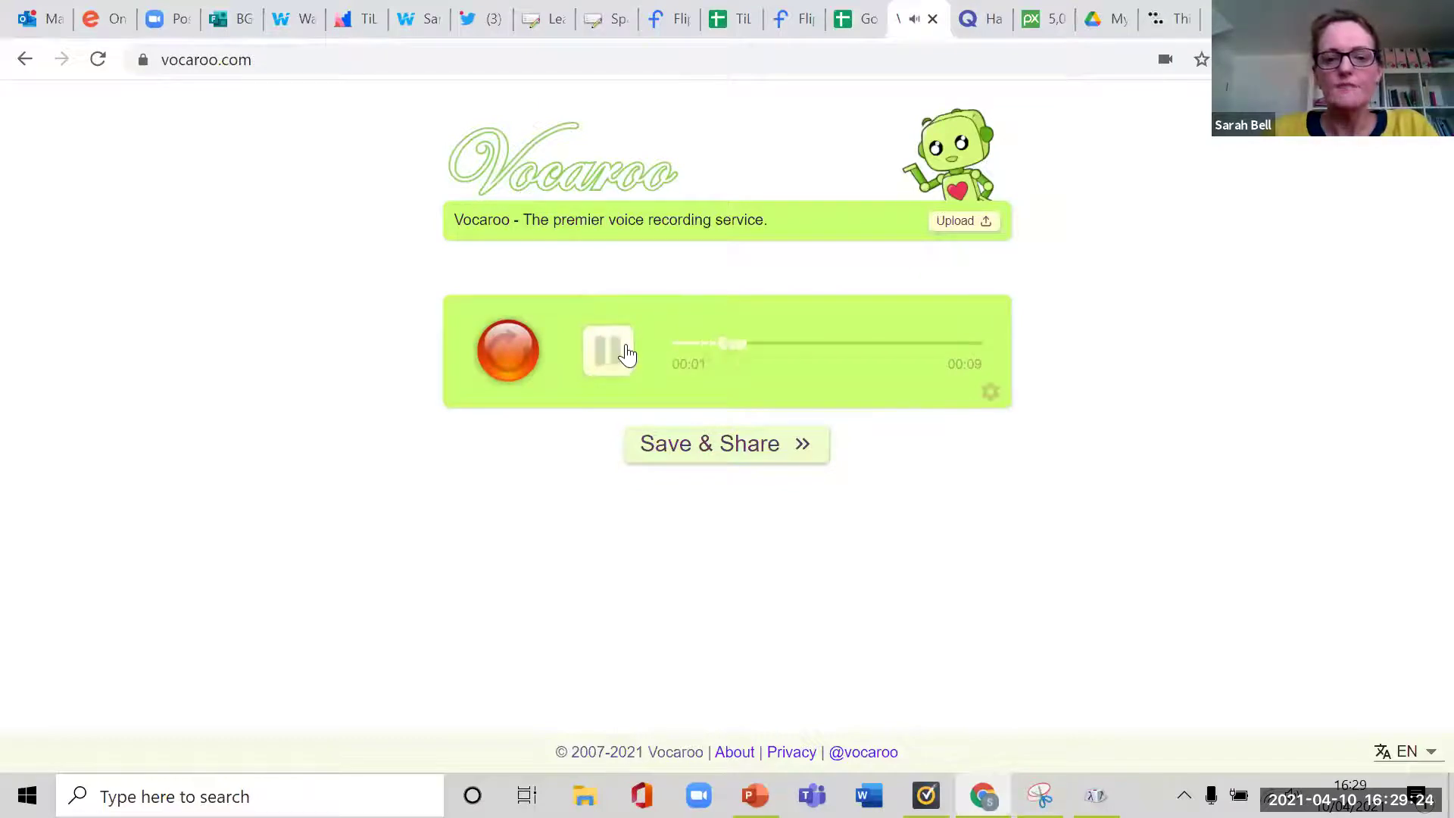
# Save the first Vocaroo recording and paste its share link into cell A12 of the Manipulatives sheet.
pyautogui.click(679, 454)
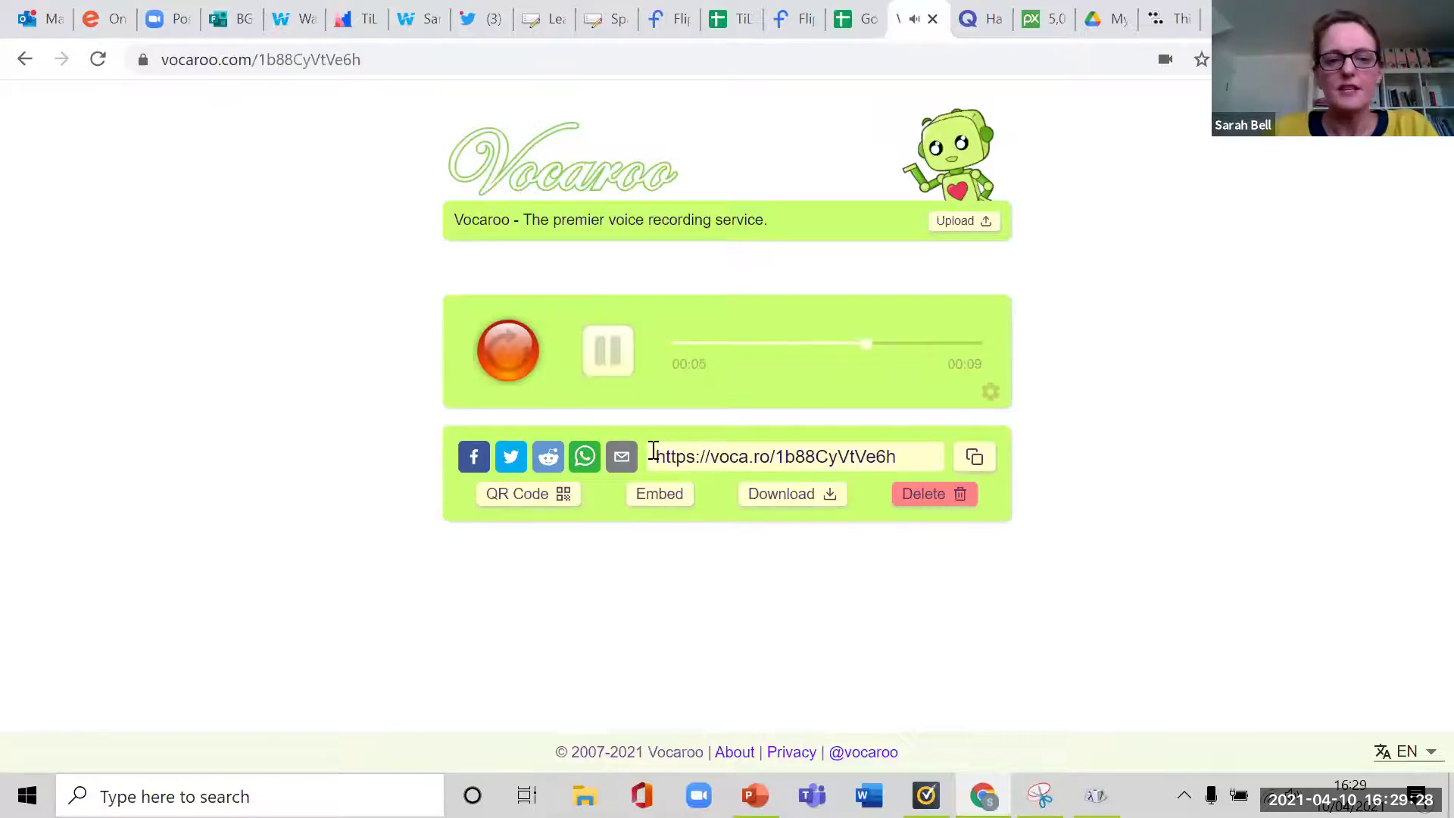
pyautogui.moveTo(652, 454); pyautogui.dragTo(955, 475)
pyautogui.hotkey('ctrl', 'c')
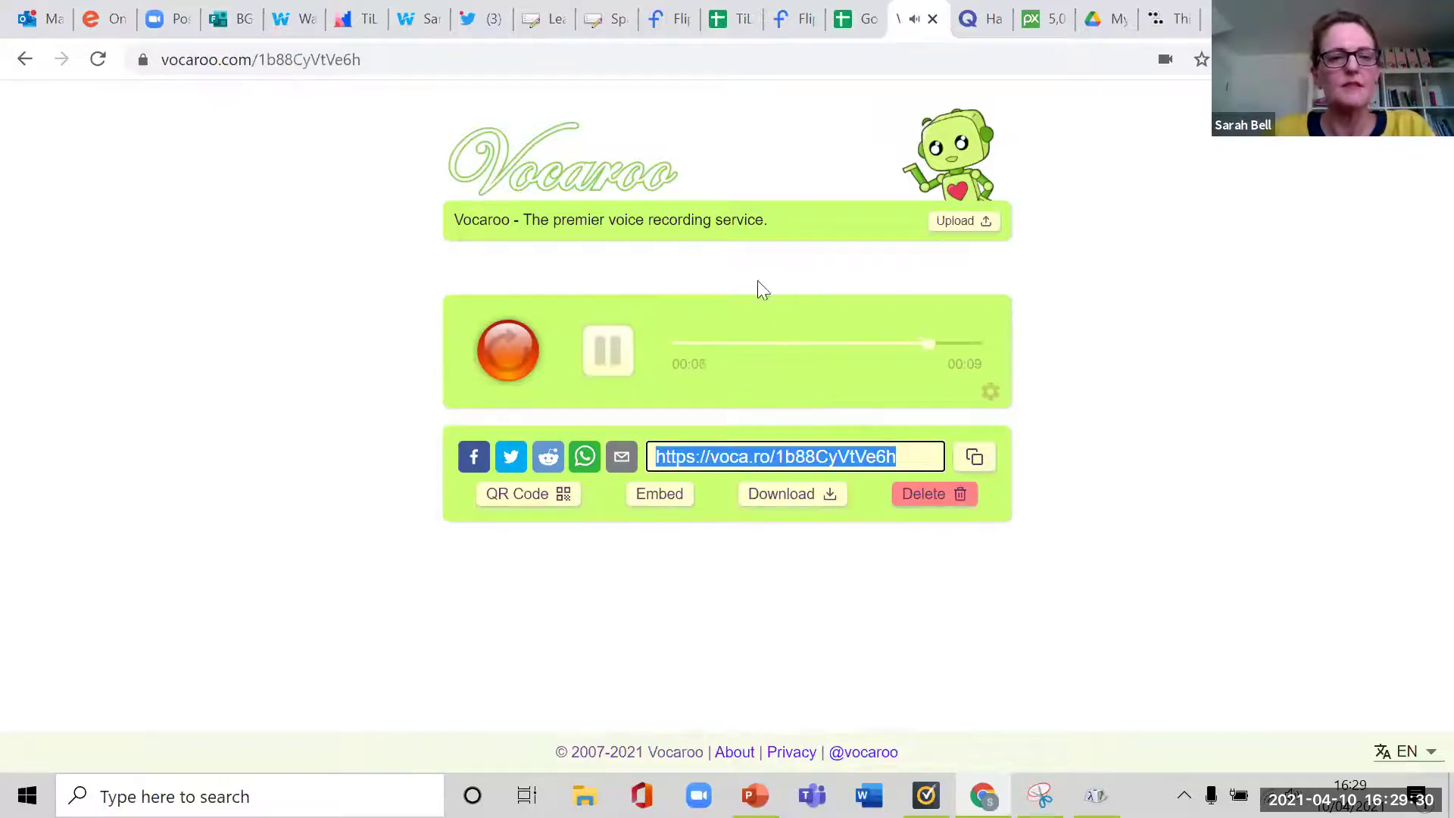
pyautogui.click(738, 20)
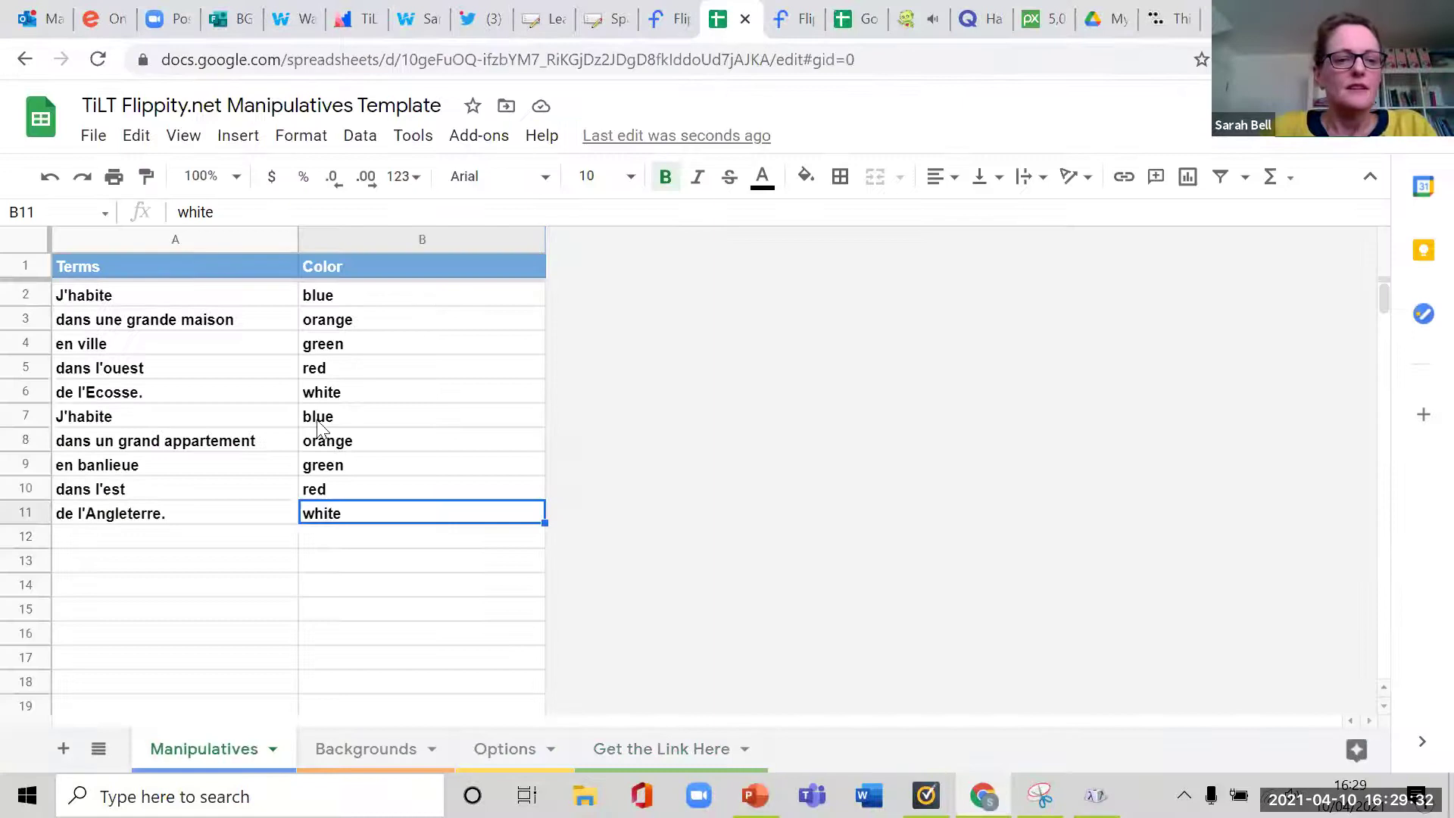
pyautogui.doubleClick(166, 536)
pyautogui.hotkey('ctrl', 'v')
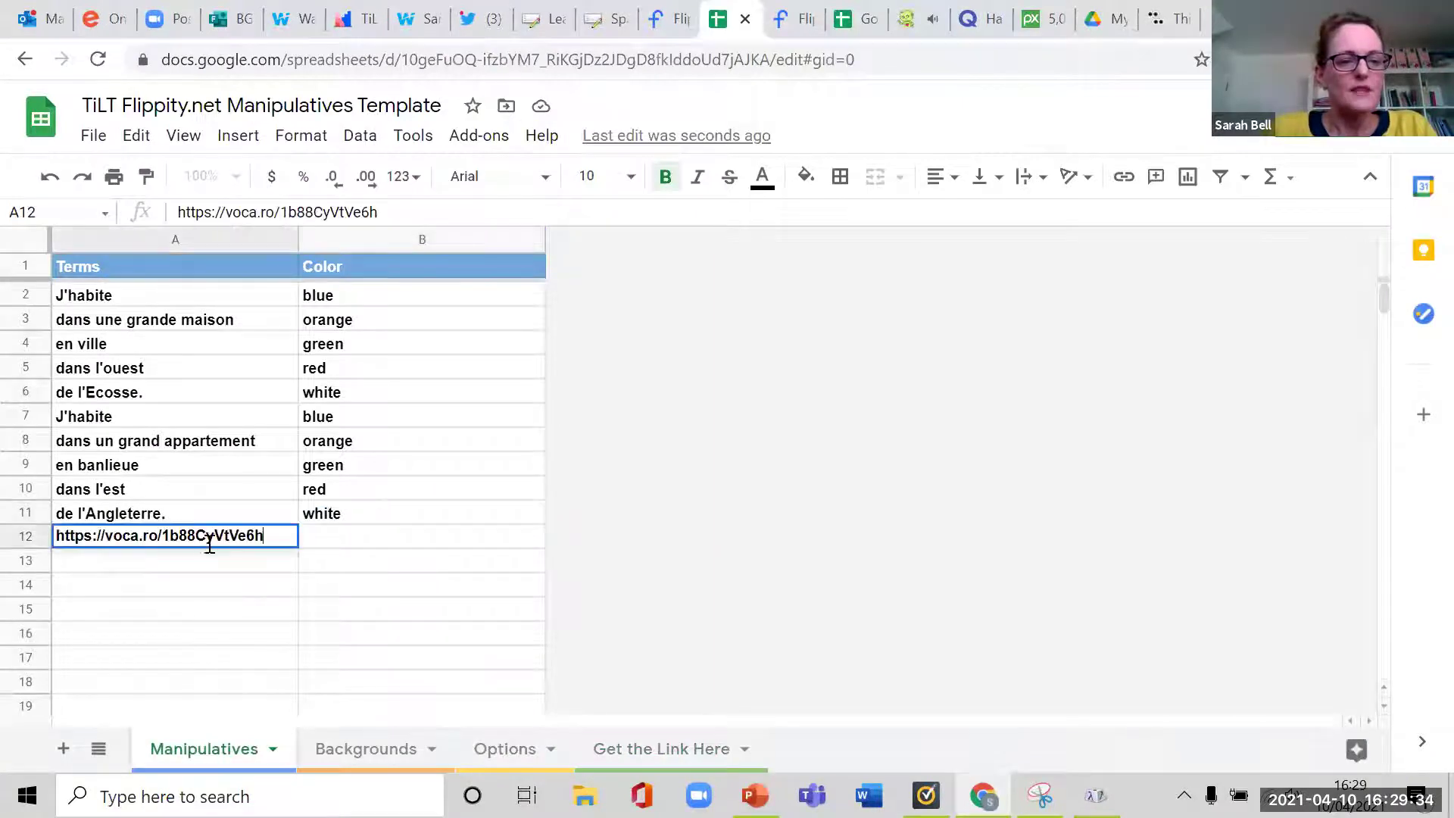
pyautogui.click(312, 540)
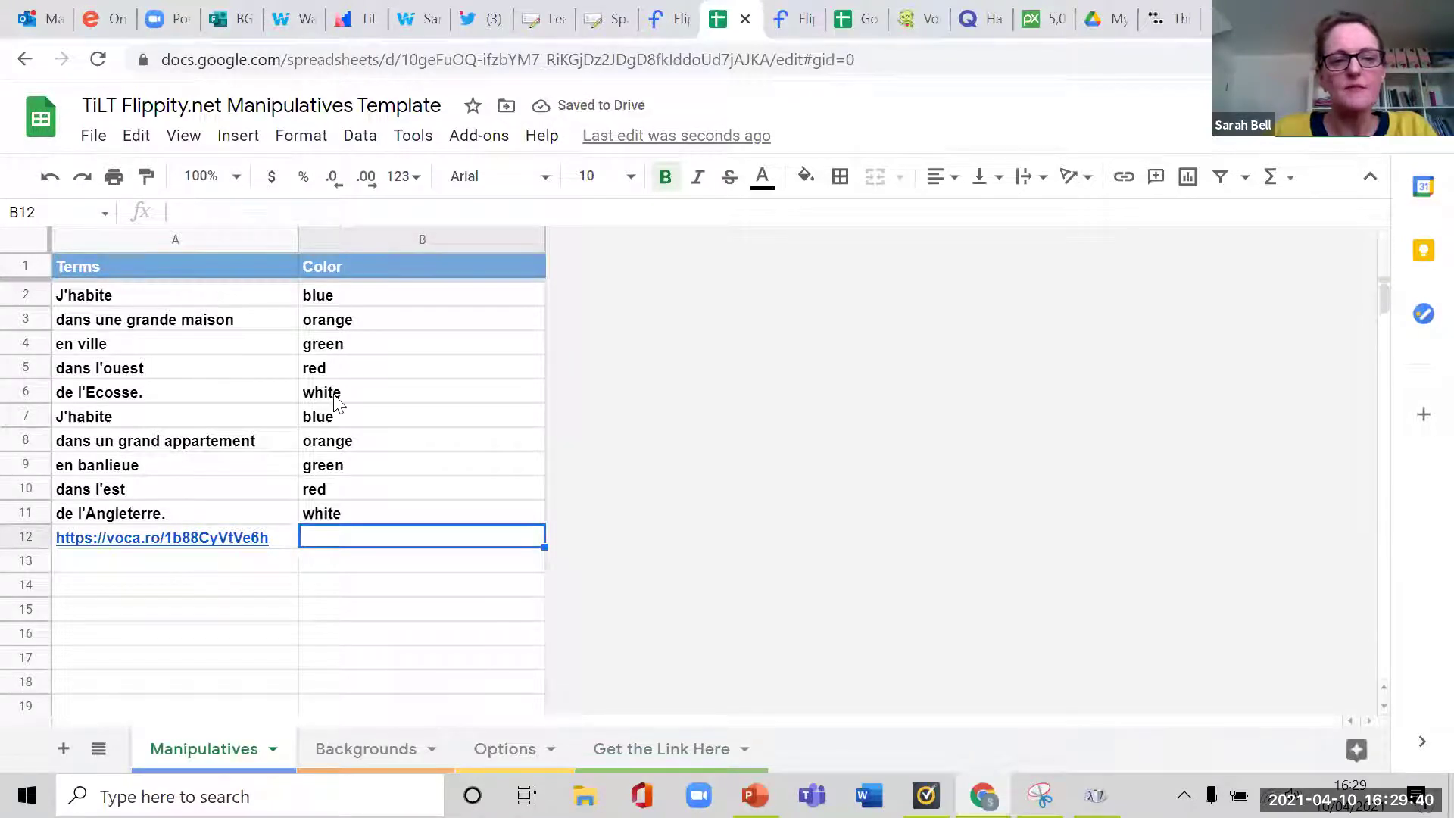
# Copy the colour blue from B2 into cells B3 to B6 and B12.
pyautogui.click(334, 303)
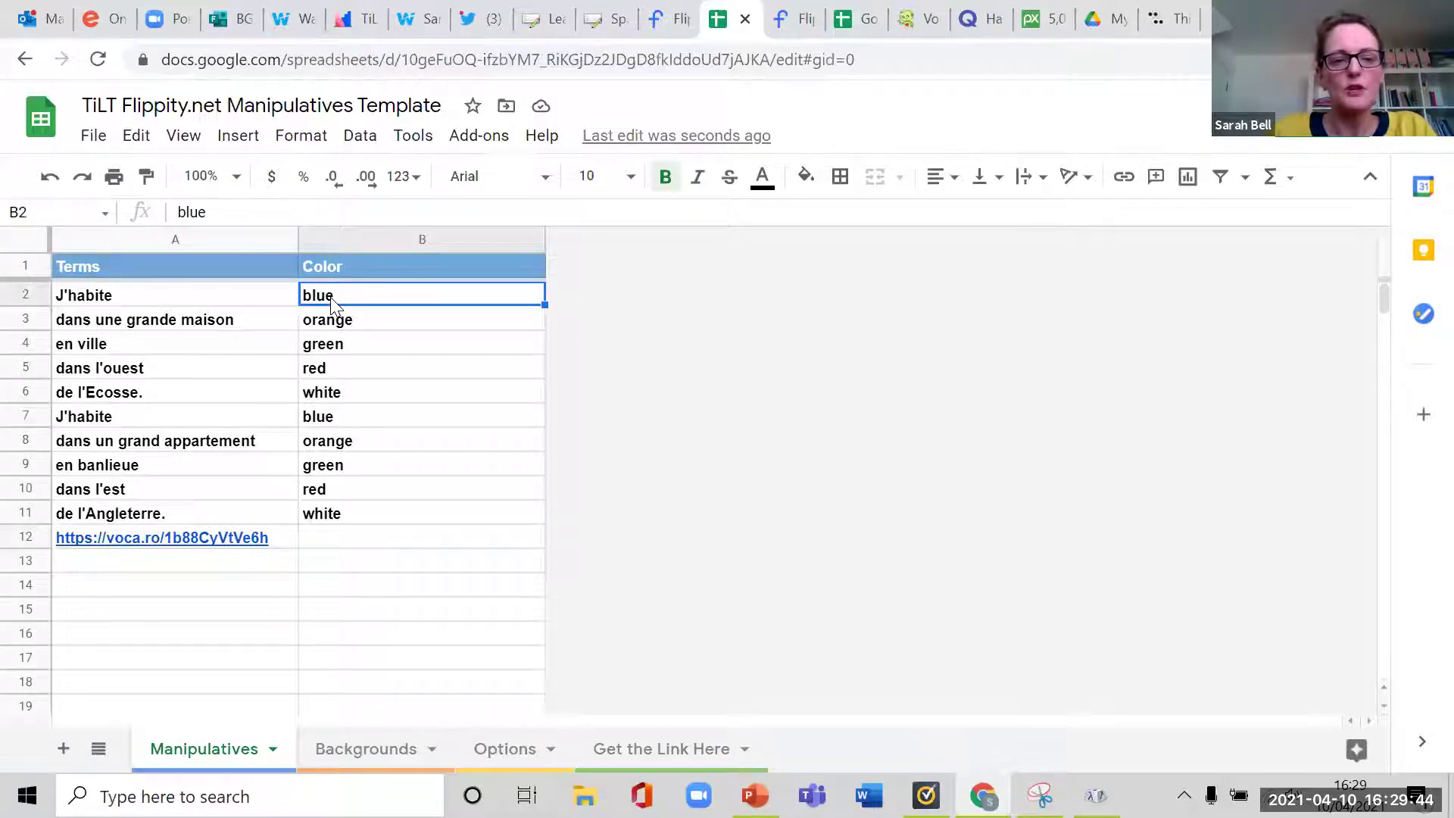
pyautogui.hotkey('ctrl', 'c')
pyautogui.moveTo(326, 321); pyautogui.dragTo(341, 392)
pyautogui.hotkey('ctrl', 'v')
pyautogui.click(316, 542)
pyautogui.hotkey('ctrl', 'v')
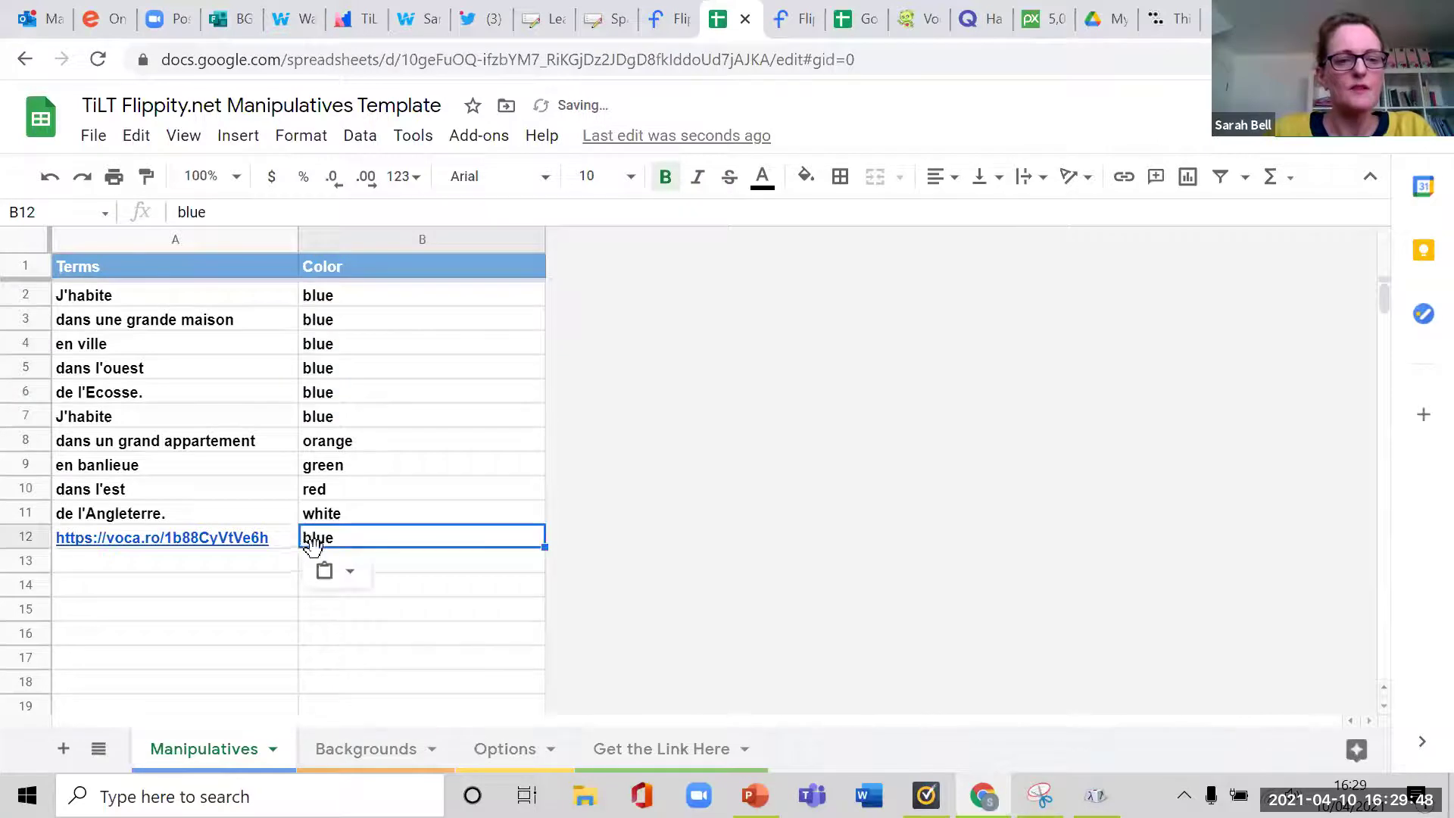
# Copy the colour orange from B8 into cells B9 to B11 and B13.
pyautogui.click(325, 447)
pyautogui.hotkey('ctrl', 'c')
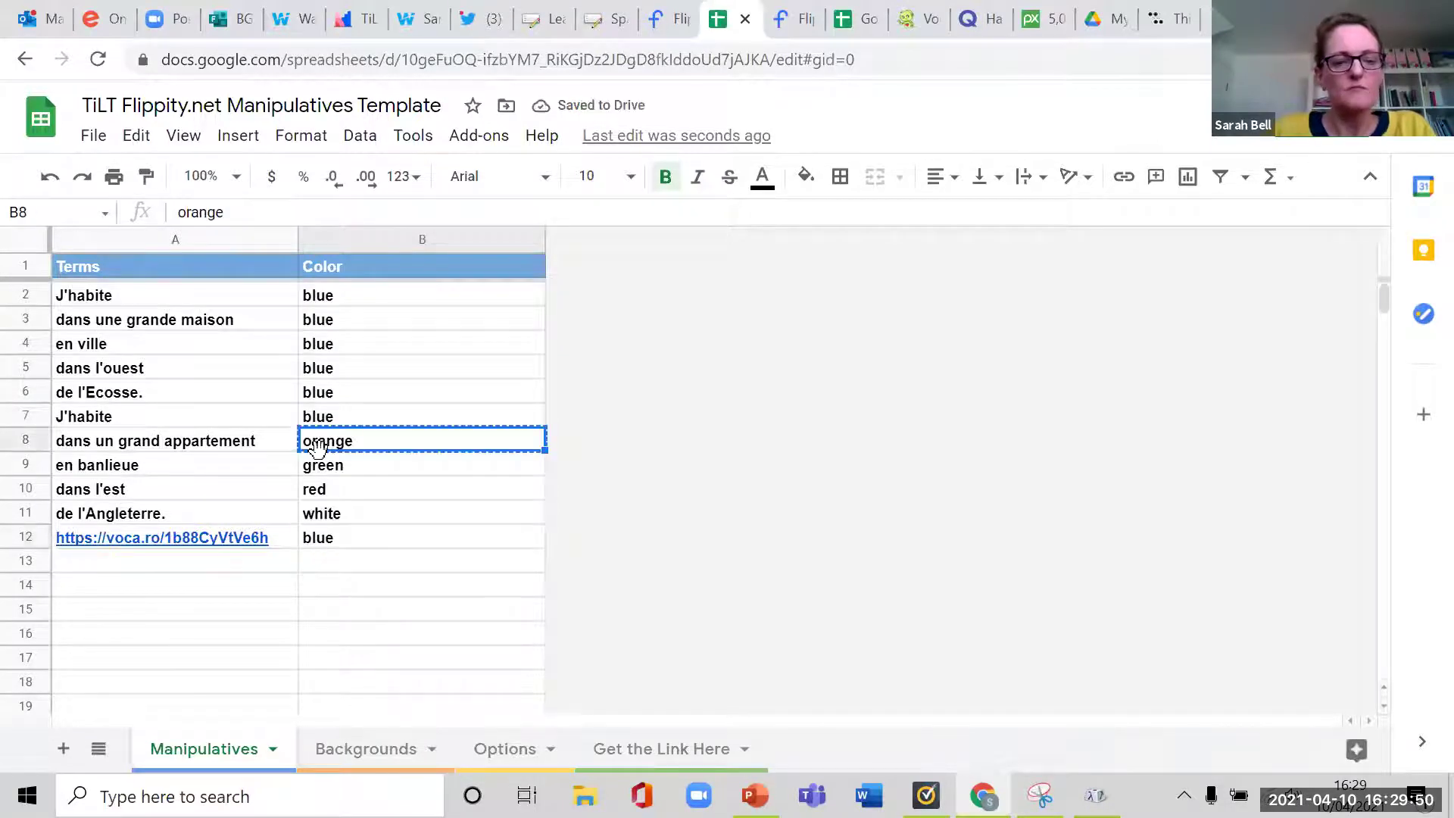
pyautogui.moveTo(320, 468); pyautogui.dragTo(327, 521)
pyautogui.hotkey('ctrl', 'v')
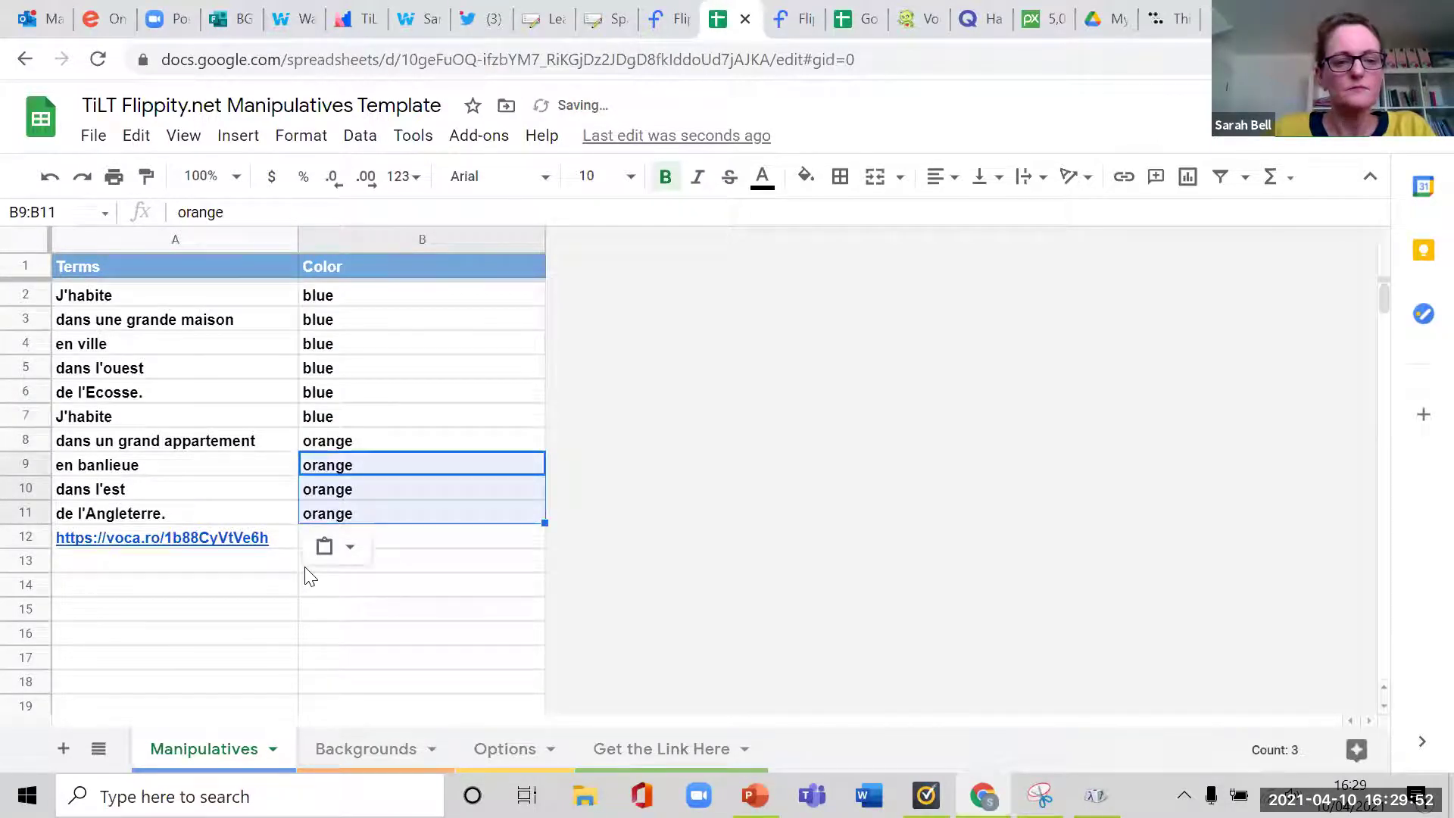
pyautogui.click(405, 564)
pyautogui.hotkey('ctrl', 'v')
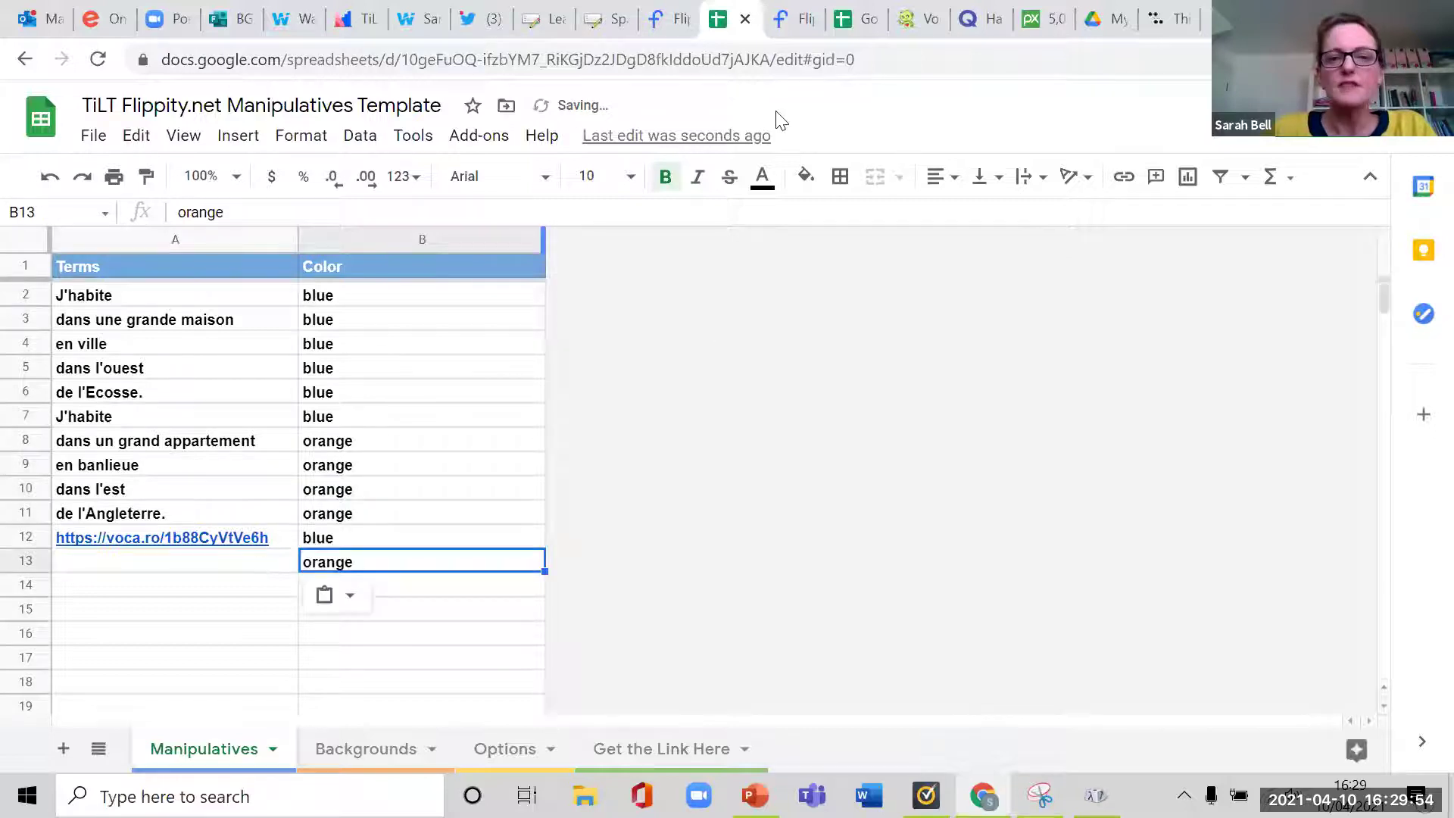
# Make a new Vocaroo recording of the second French sentence, reading it from the Manipulatives sheet.
pyautogui.click(916, 21)
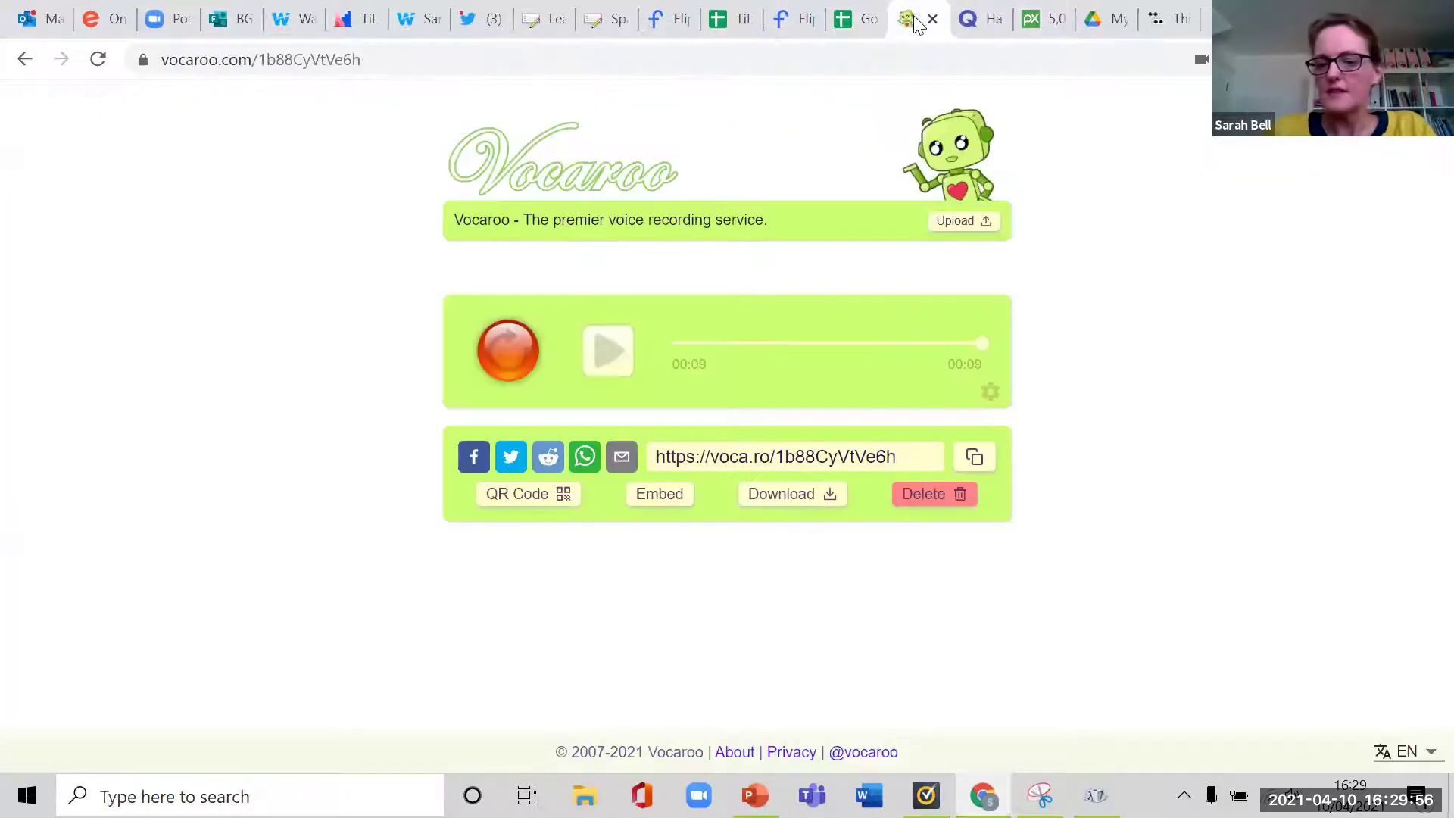
pyautogui.click(97, 62)
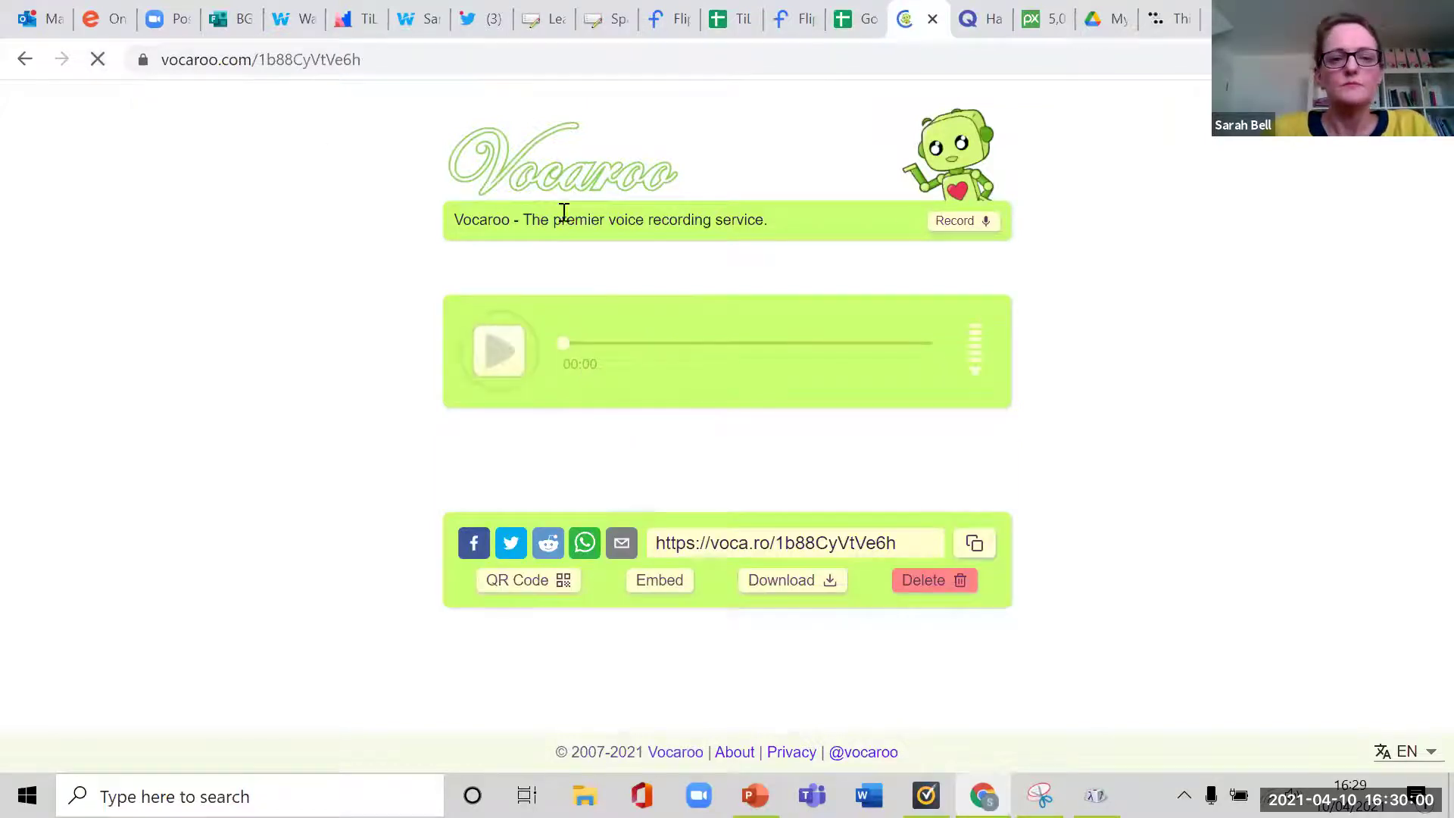
pyautogui.click(943, 225)
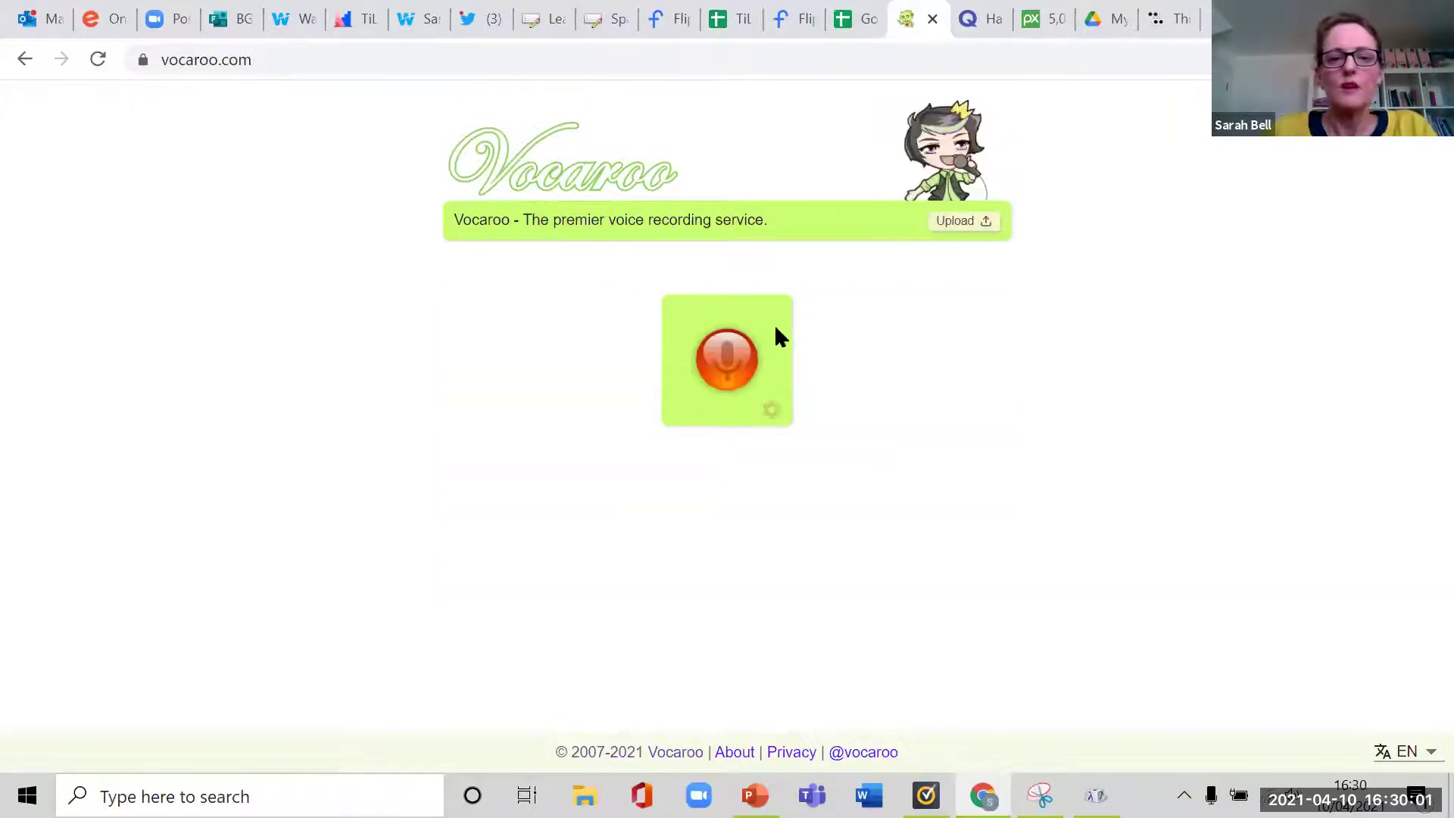
pyautogui.click(708, 365)
pyautogui.click(727, 20)
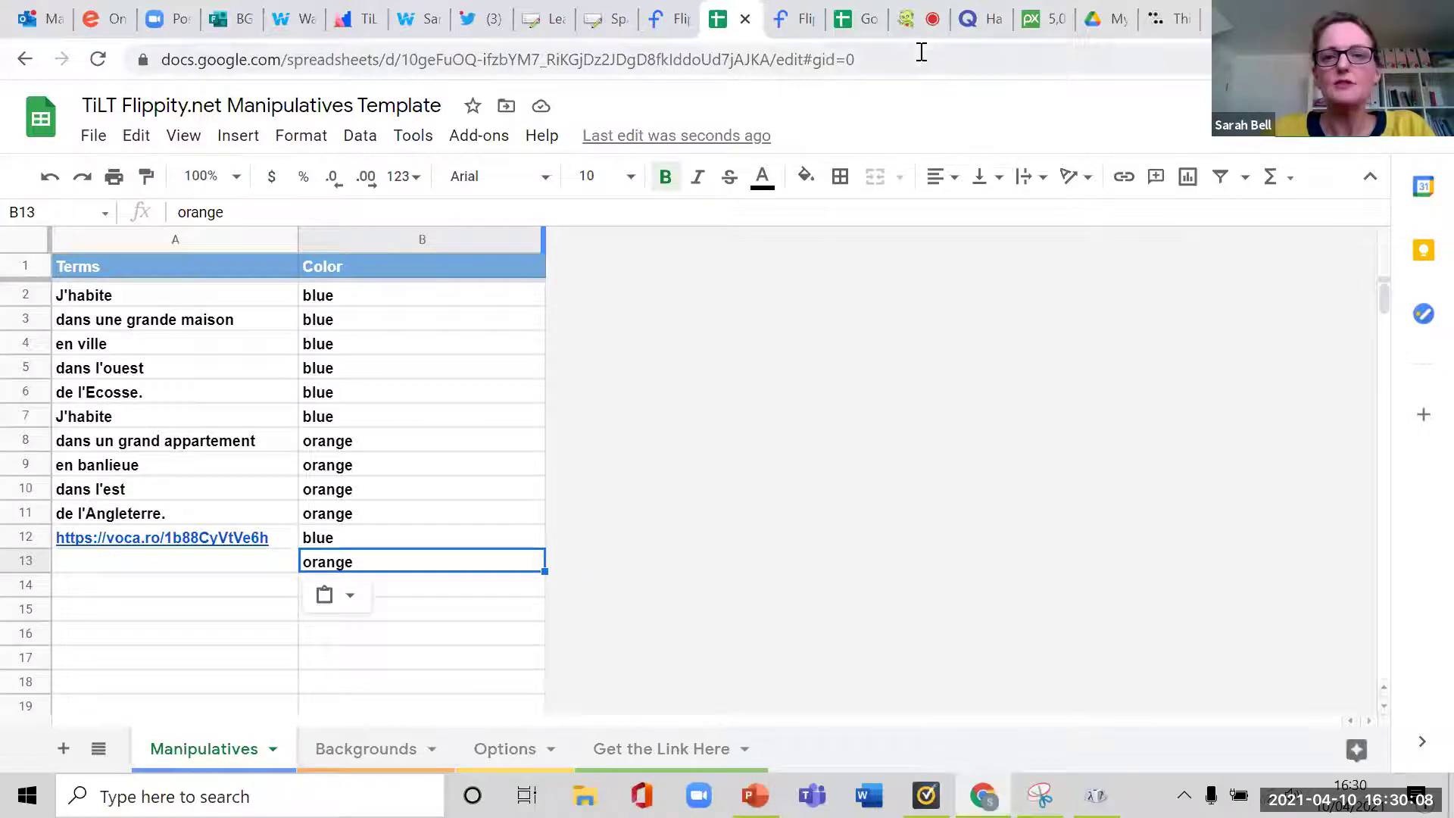
pyautogui.click(920, 23)
pyautogui.click(716, 360)
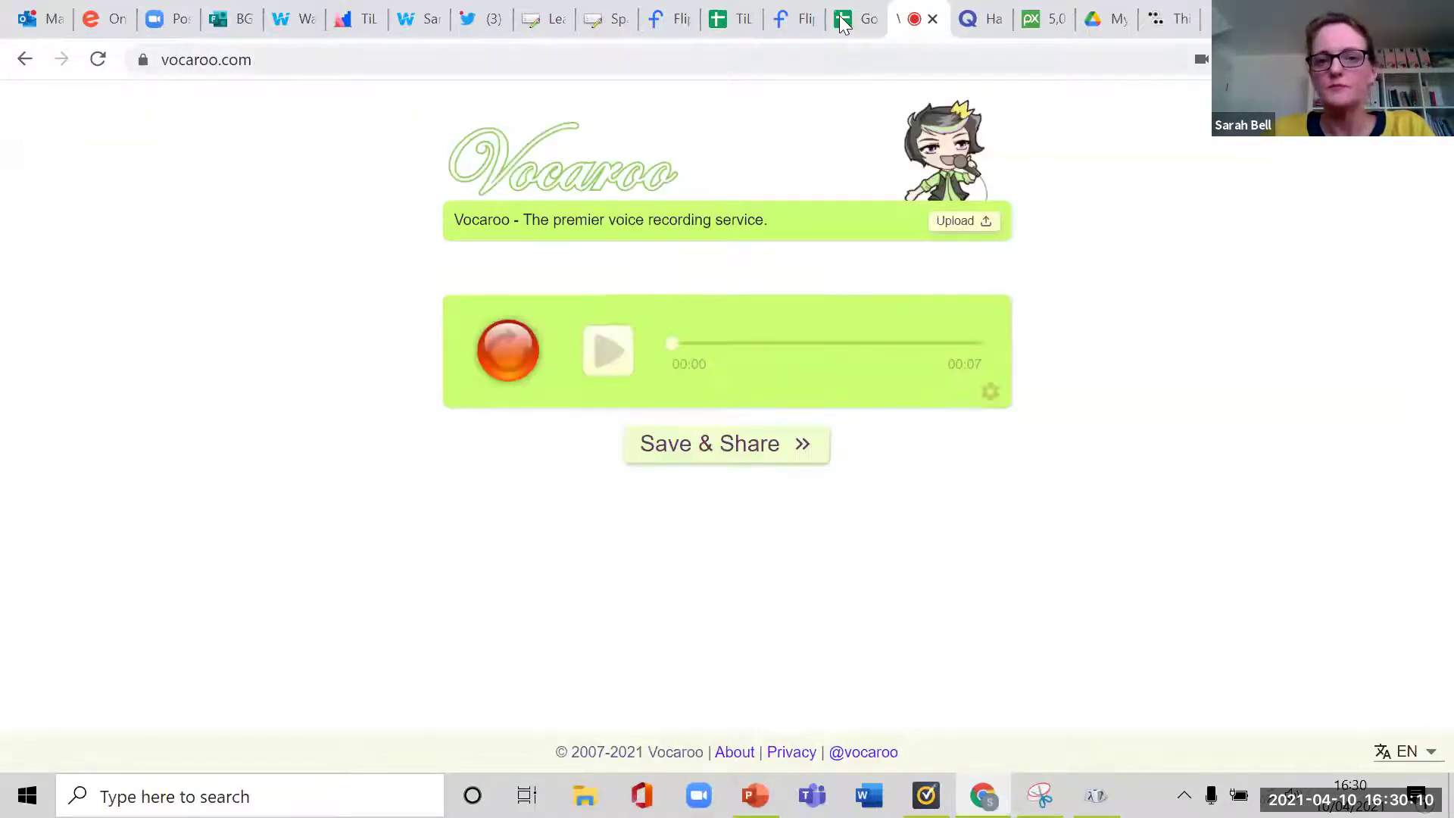
# Save the second Vocaroo recording and enter its share link in cell A13 of the Manipulatives sheet.
pyautogui.click(666, 444)
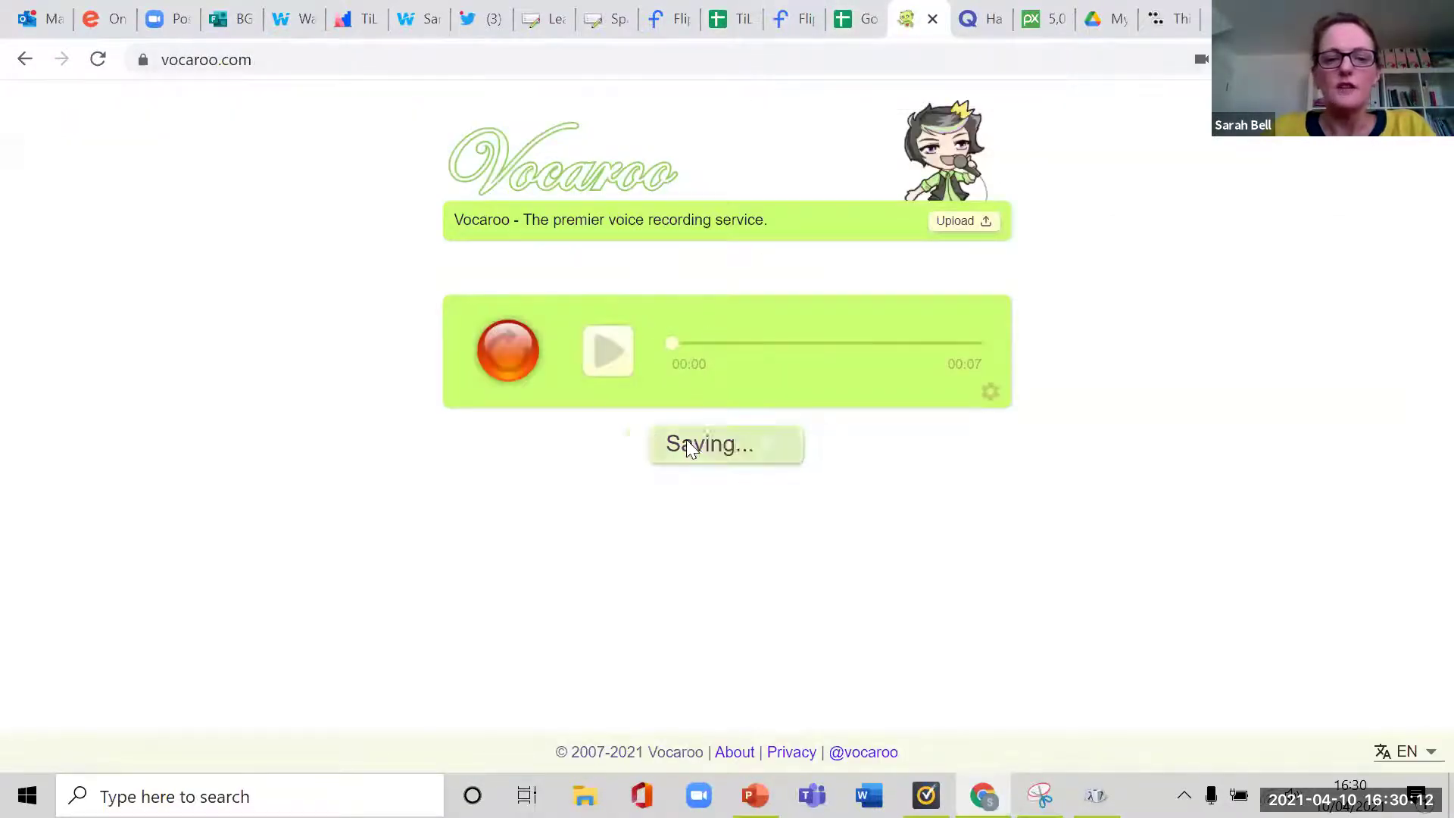
pyautogui.moveTo(876, 457); pyautogui.dragTo(636, 455)
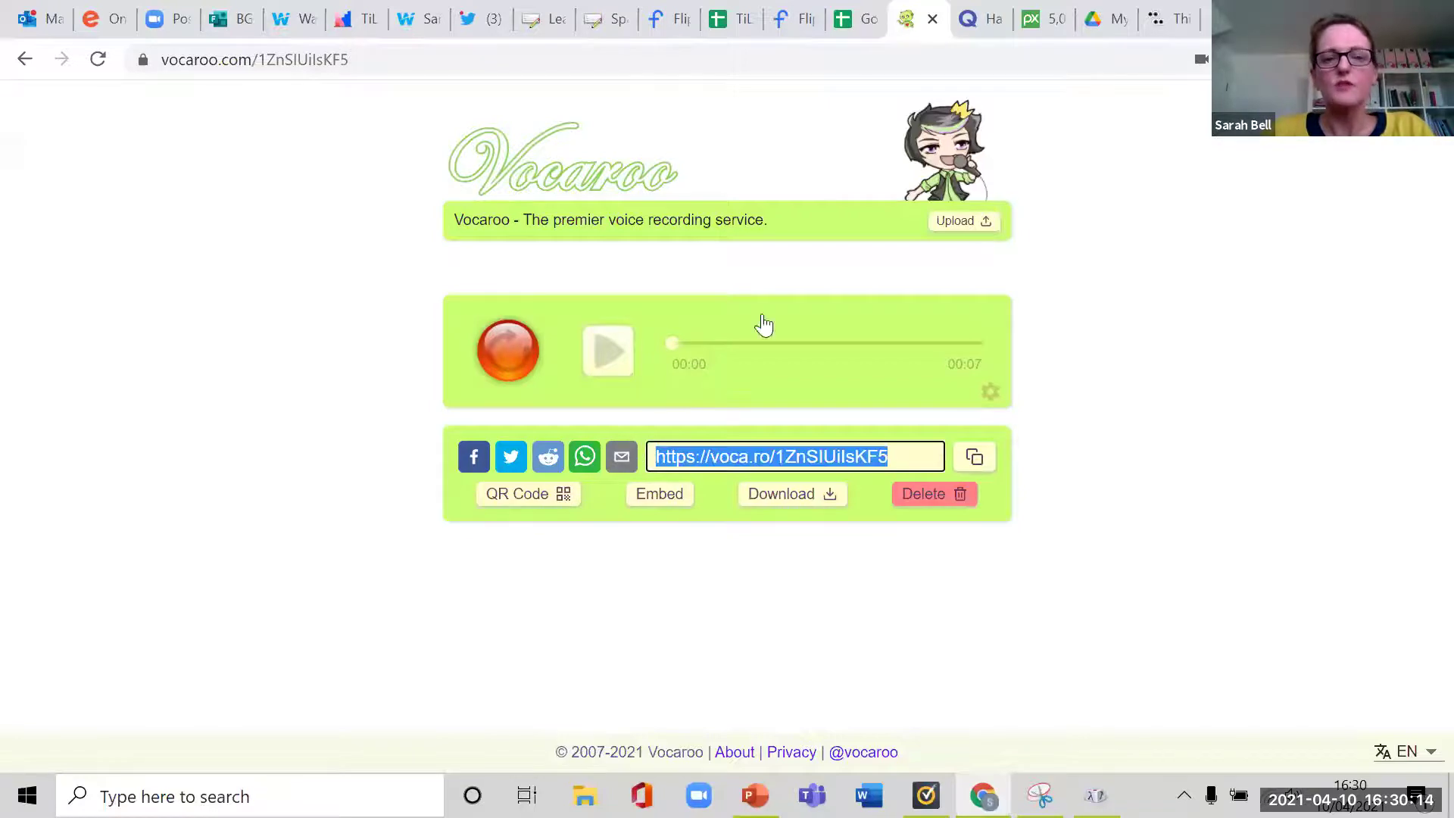
pyautogui.click(733, 19)
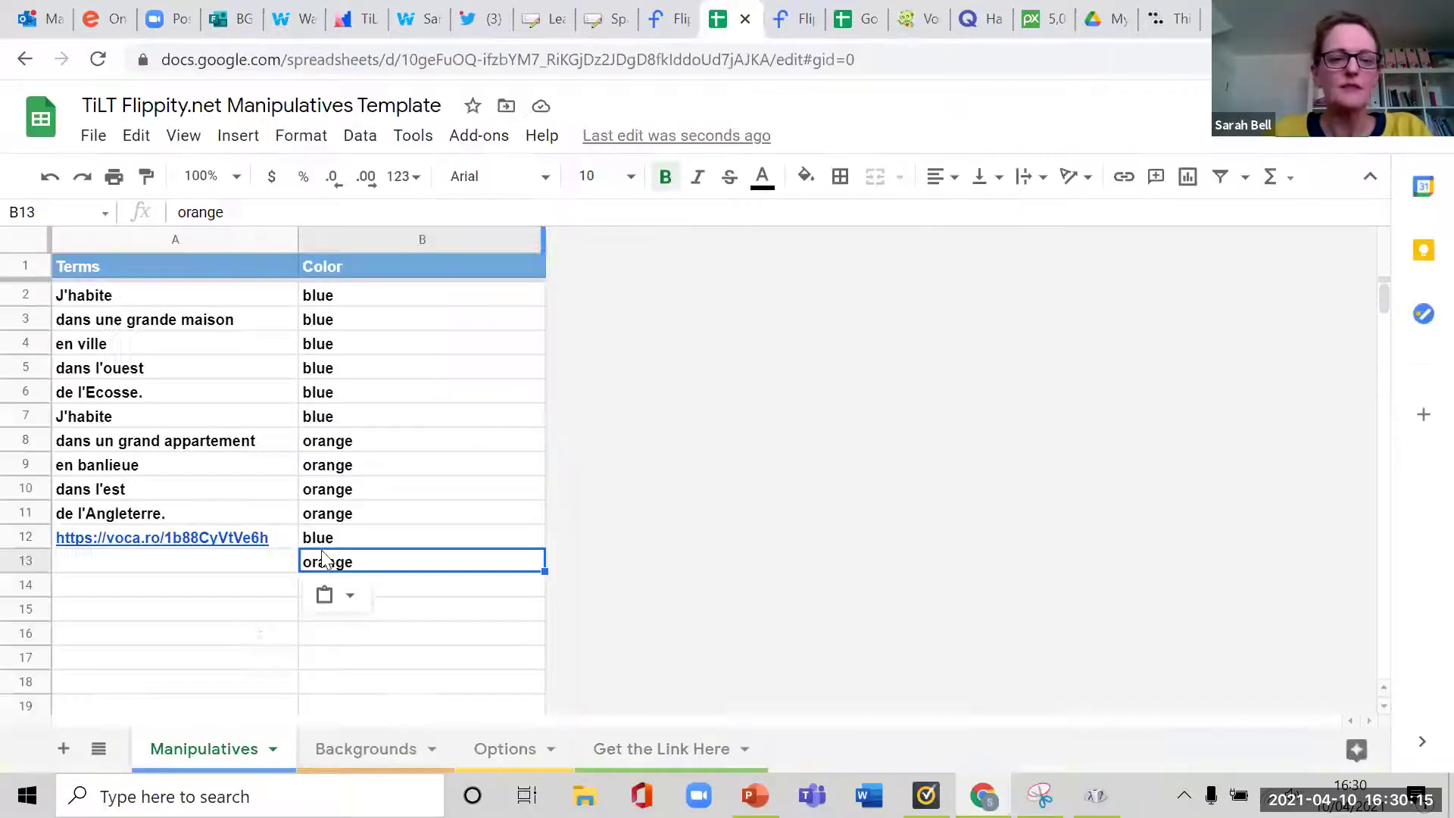
pyautogui.click(209, 561)
pyautogui.hotkey('ctrl', 'v')
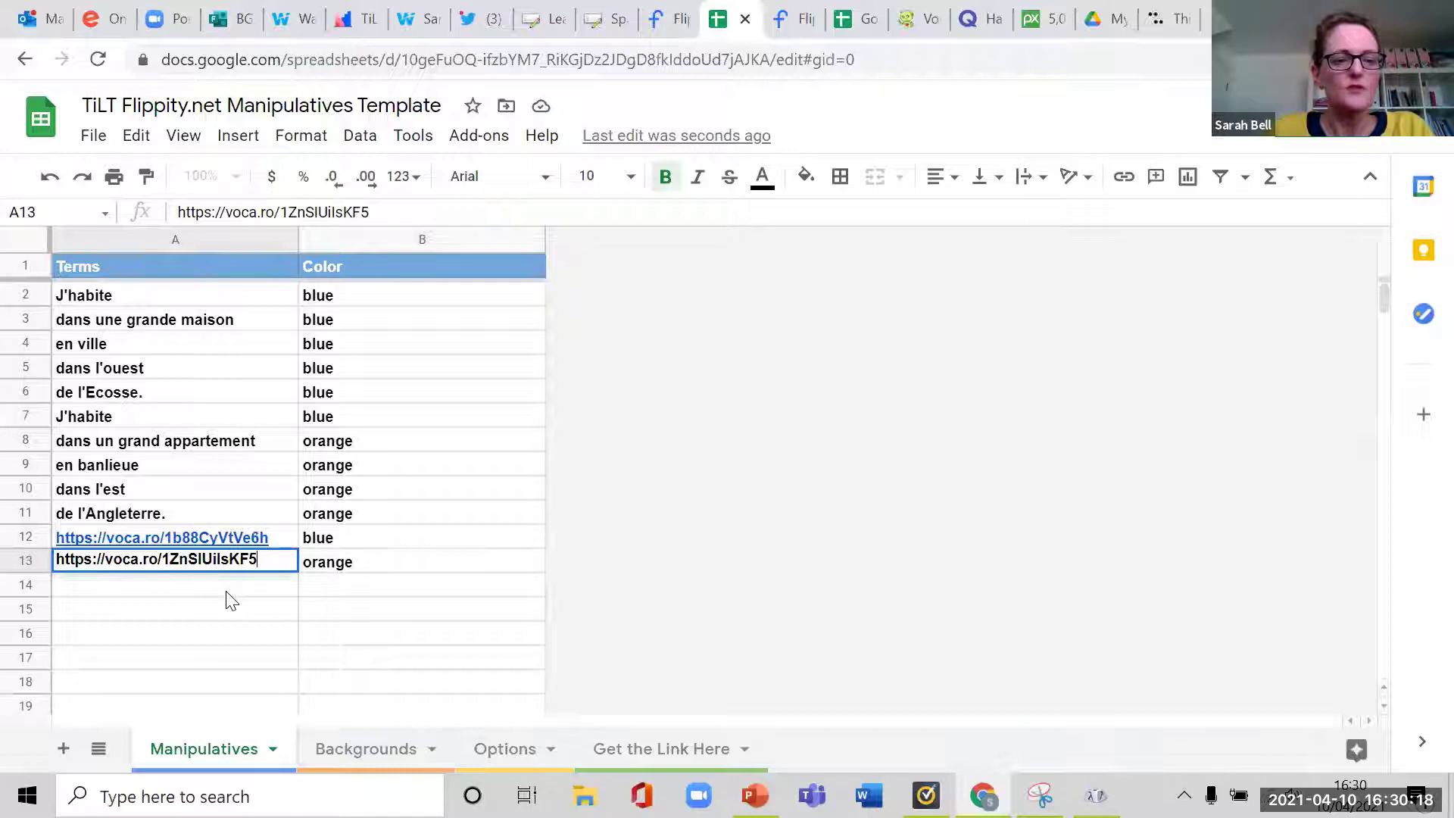
pyautogui.press('Return')
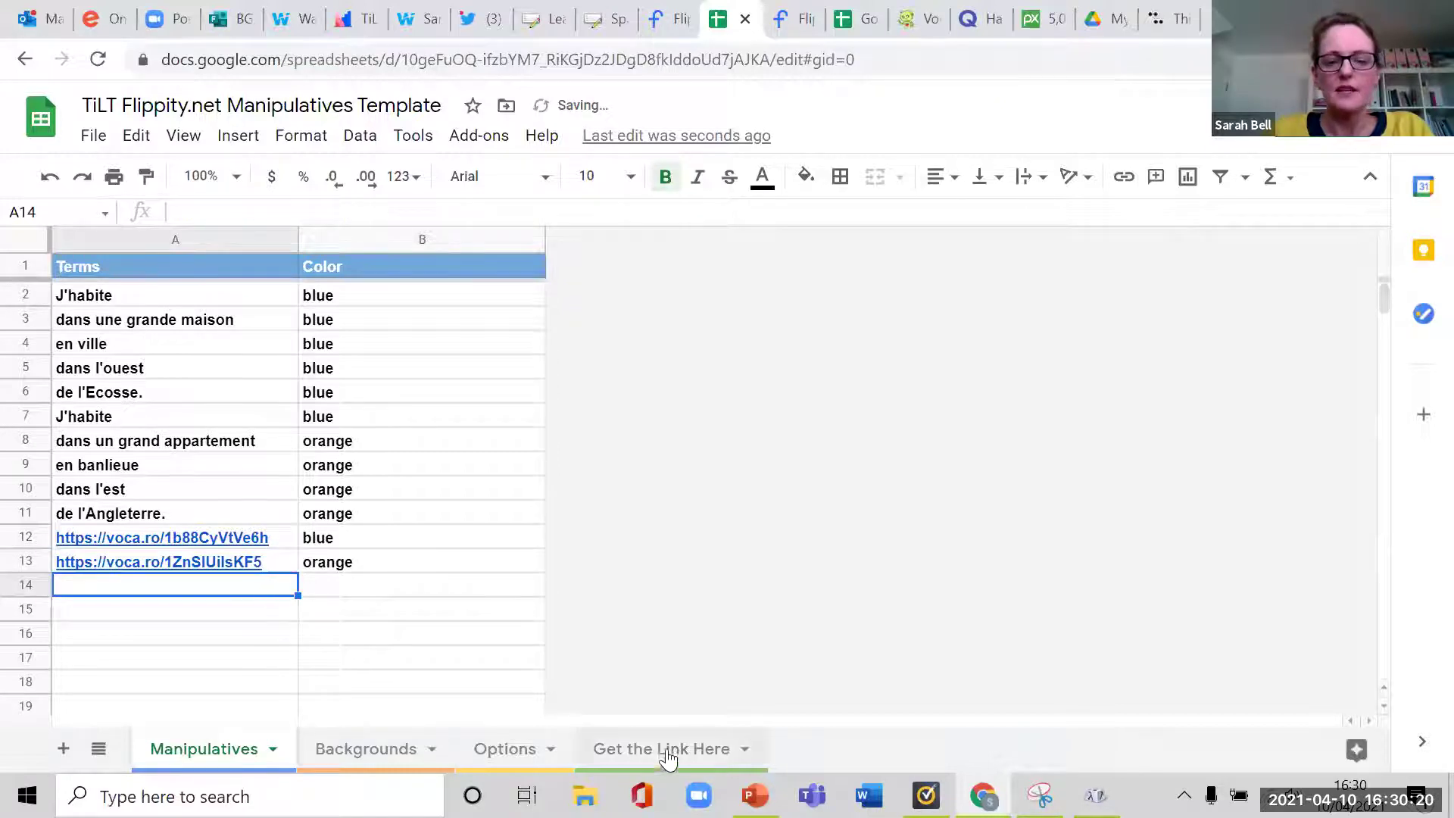
# Reload the Flippity activity and place the blue and orange audio tiles one above the other, with a gap between them.
pyautogui.click(795, 19)
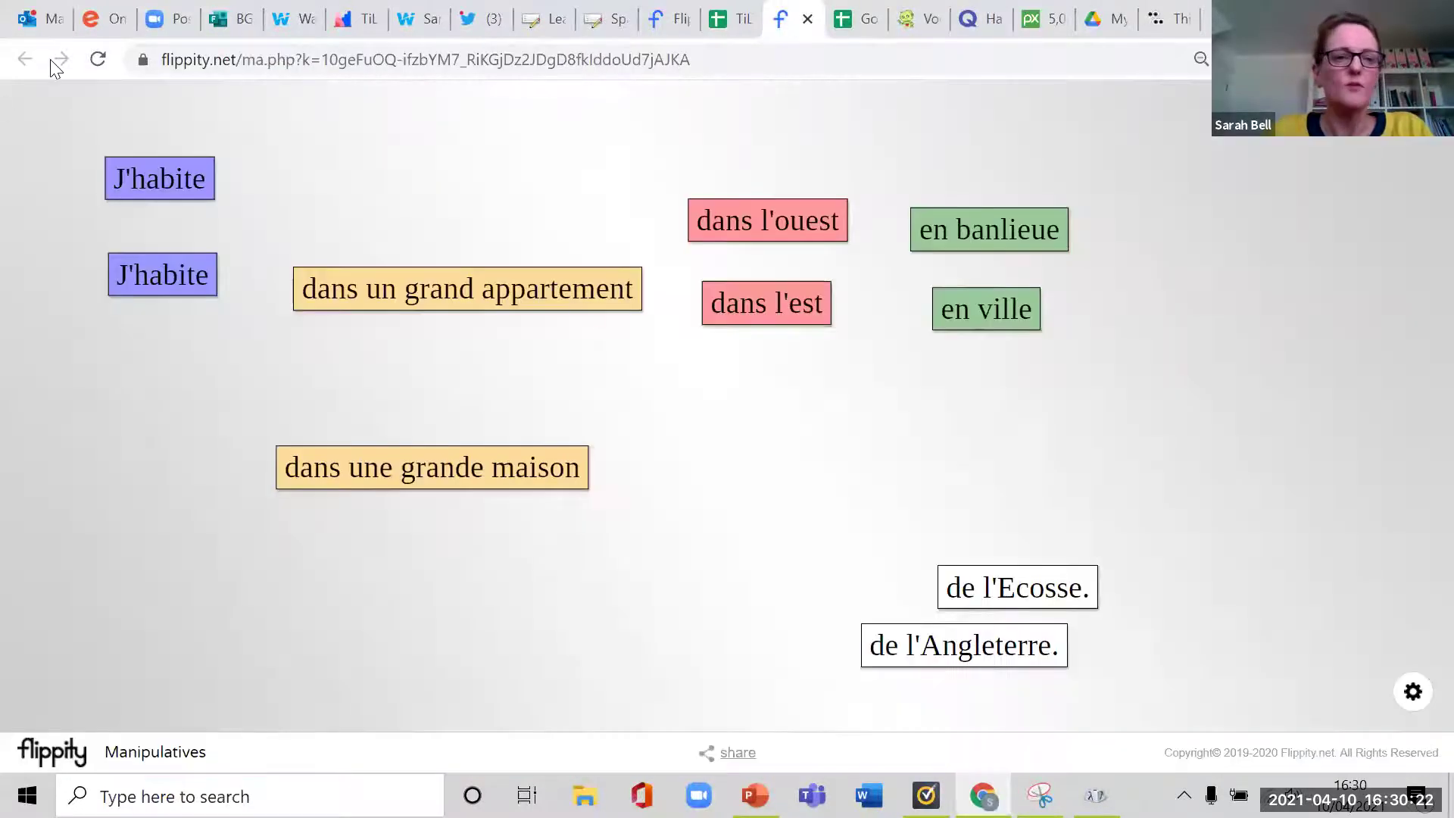
pyautogui.click(98, 59)
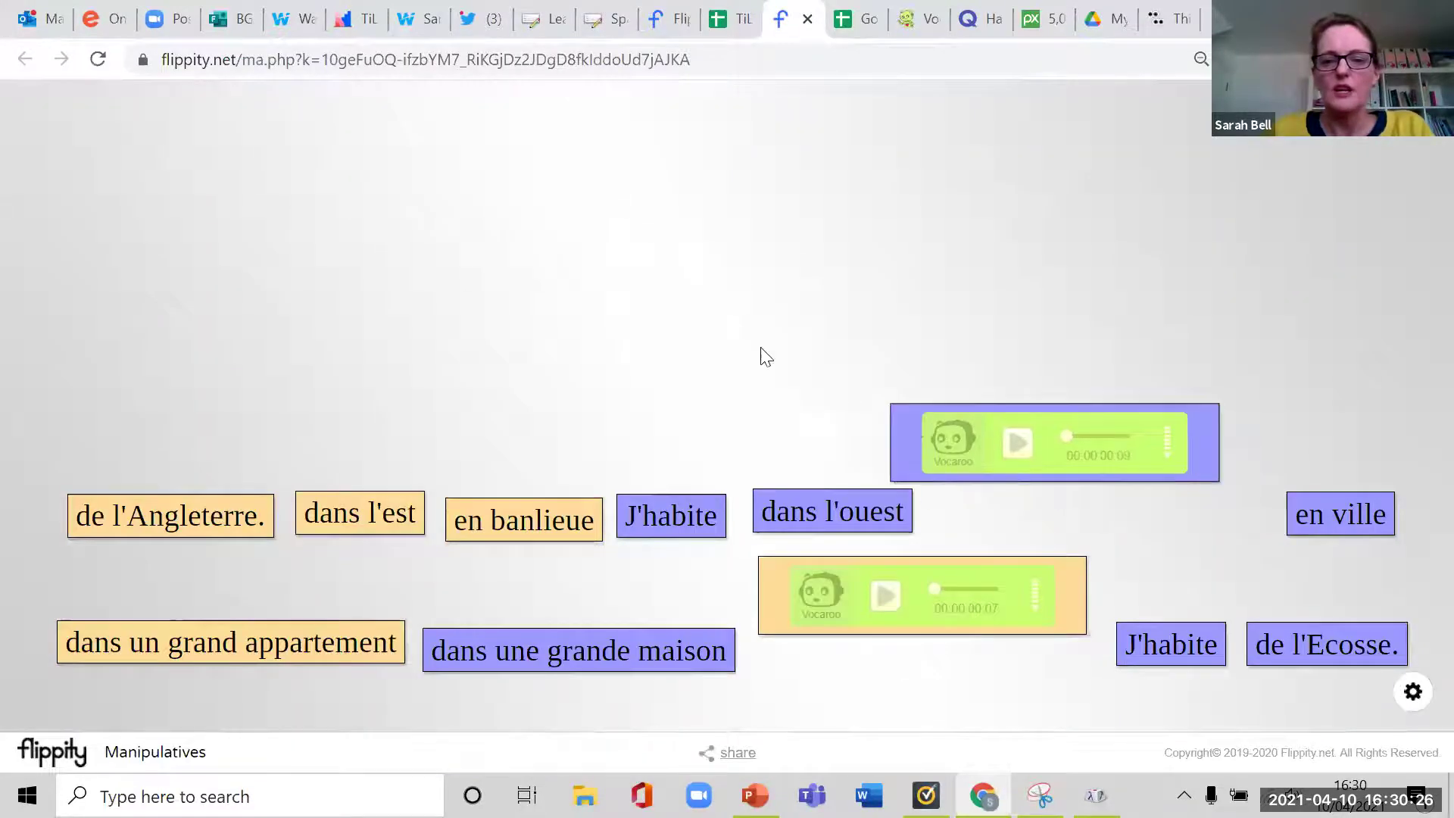
pyautogui.moveTo(1070, 589); pyautogui.dragTo(409, 267)
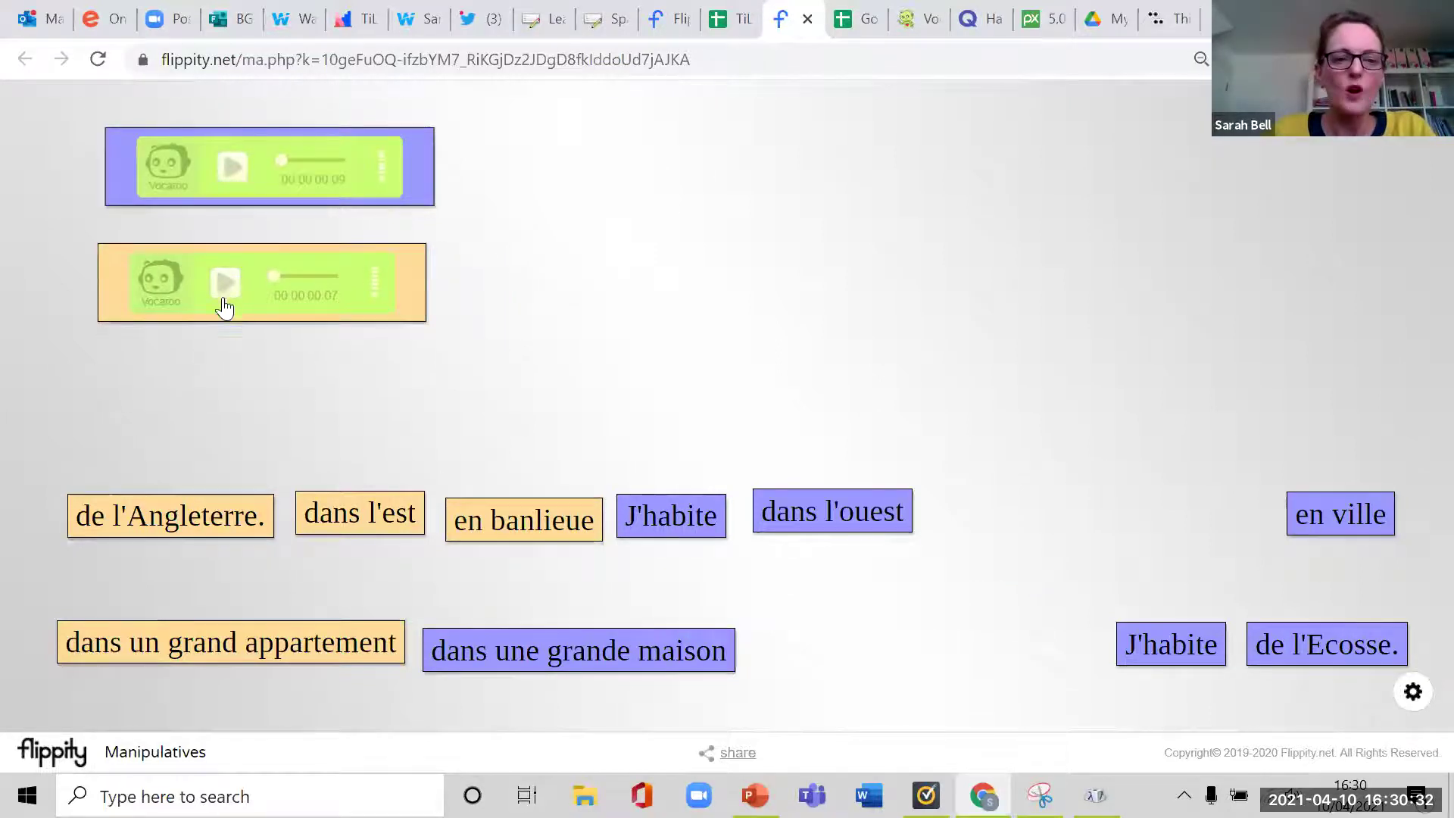
pyautogui.moveTo(402, 286); pyautogui.dragTo(406, 378)
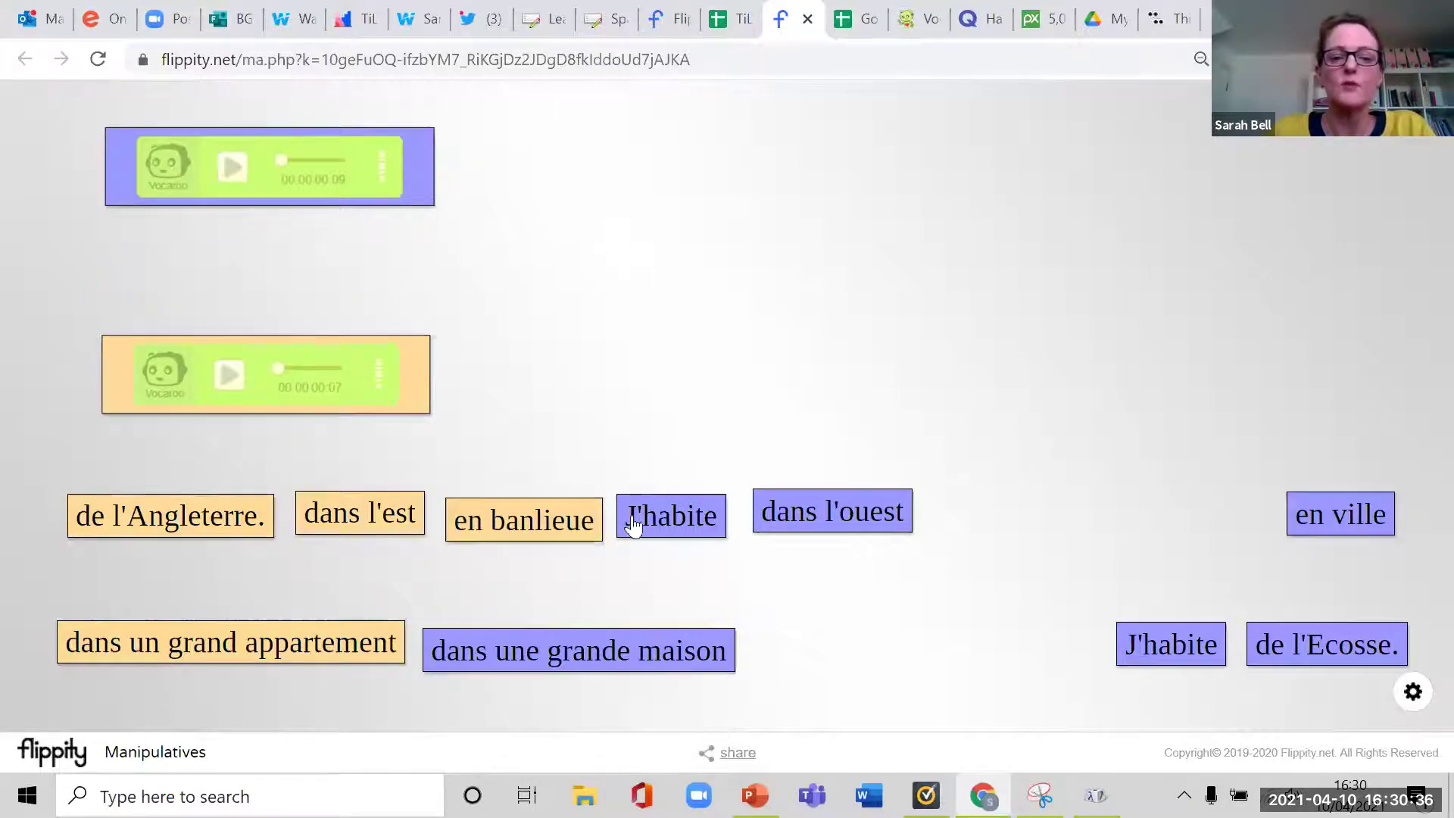
# Gather all the blue sentence tiles in the empty area beside the blue audio tile.
pyautogui.moveTo(626, 520); pyautogui.dragTo(607, 306)
pyautogui.moveTo(585, 207); pyautogui.dragTo(581, 171)
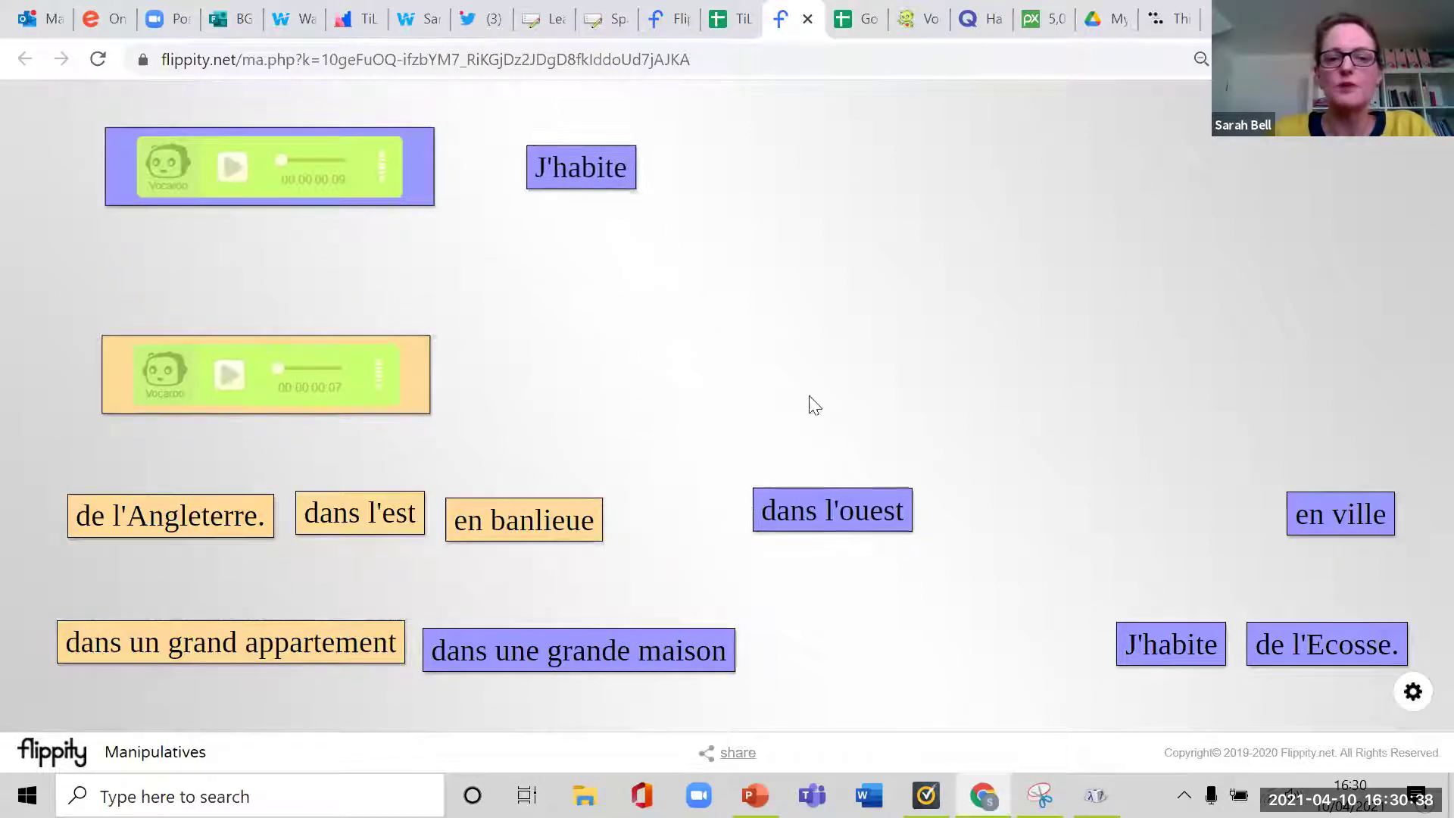
pyautogui.moveTo(833, 511); pyautogui.dragTo(747, 168)
pyautogui.moveTo(649, 648); pyautogui.dragTo(1091, 181)
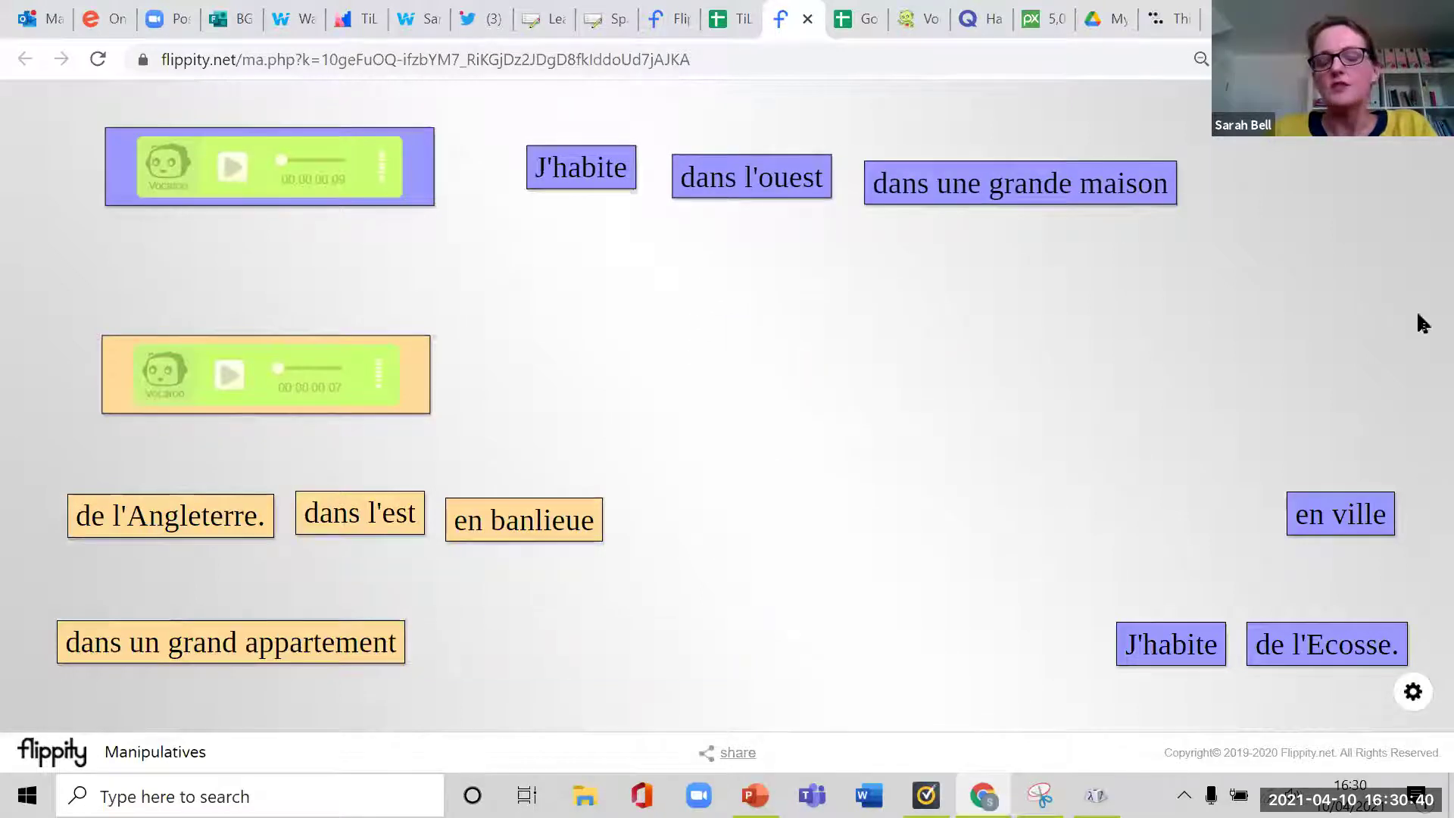
pyautogui.moveTo(1354, 515); pyautogui.dragTo(1327, 188)
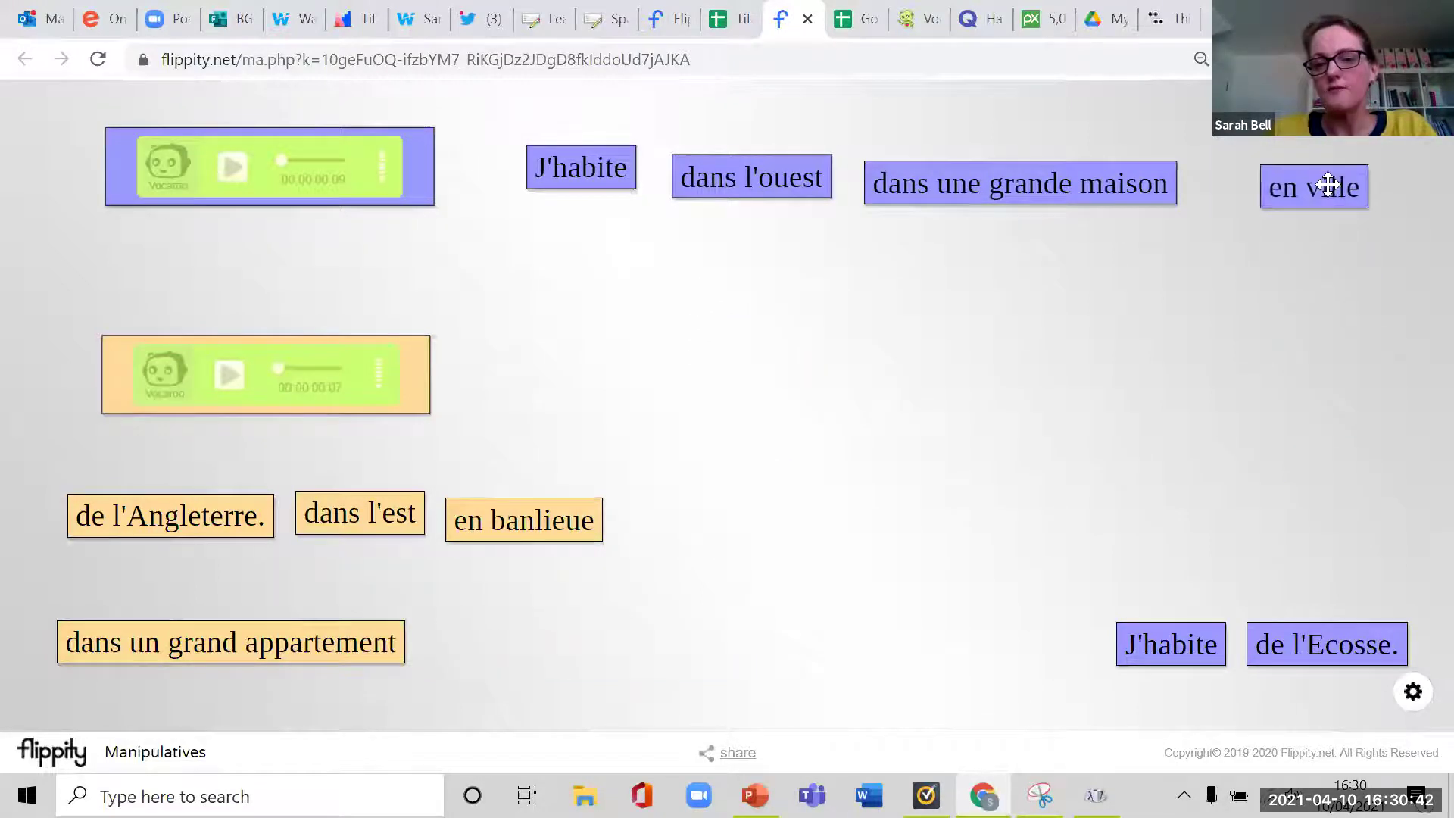
pyautogui.moveTo(1155, 651); pyautogui.dragTo(824, 265)
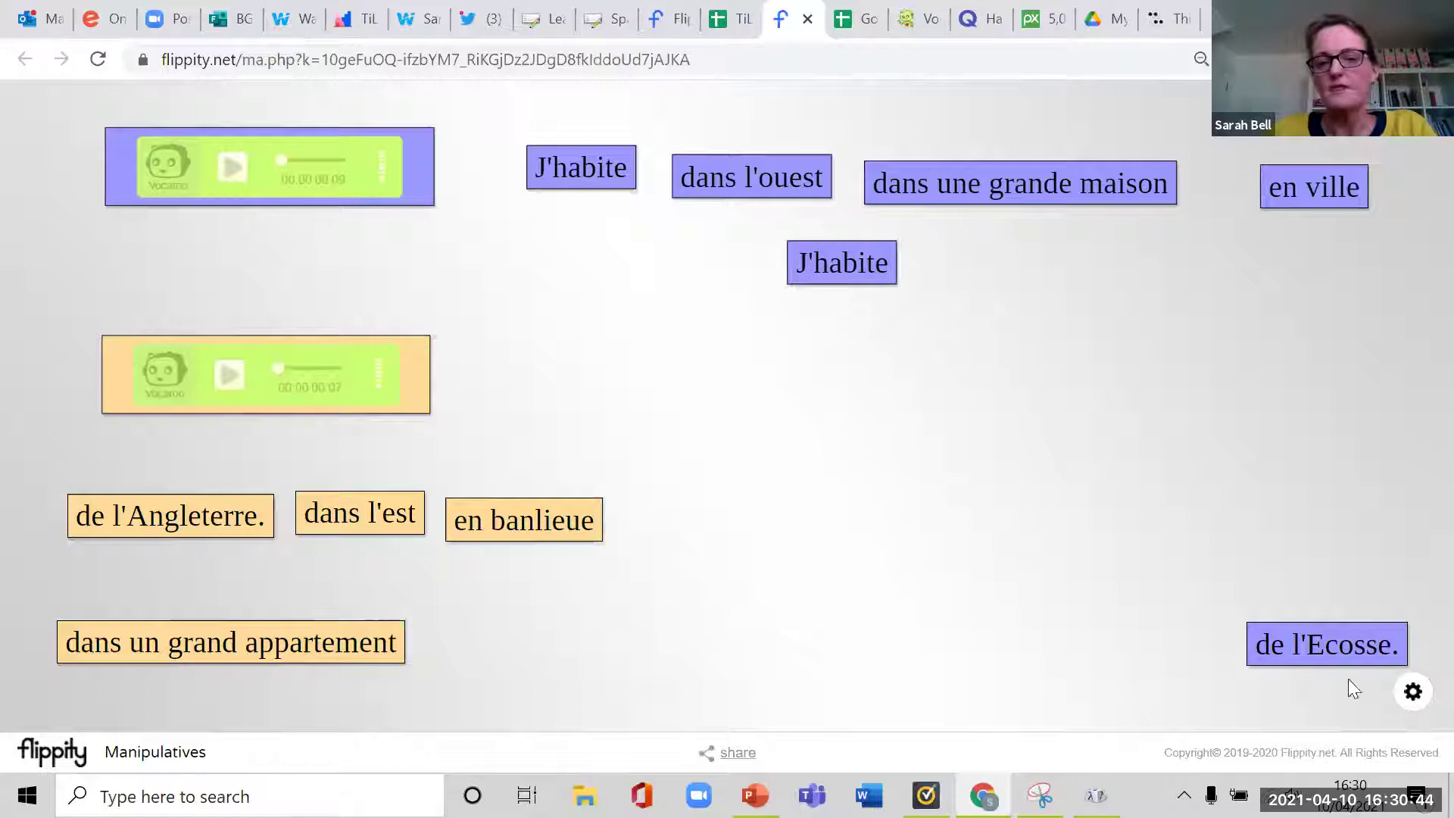
pyautogui.moveTo(1303, 636); pyautogui.dragTo(1024, 282)
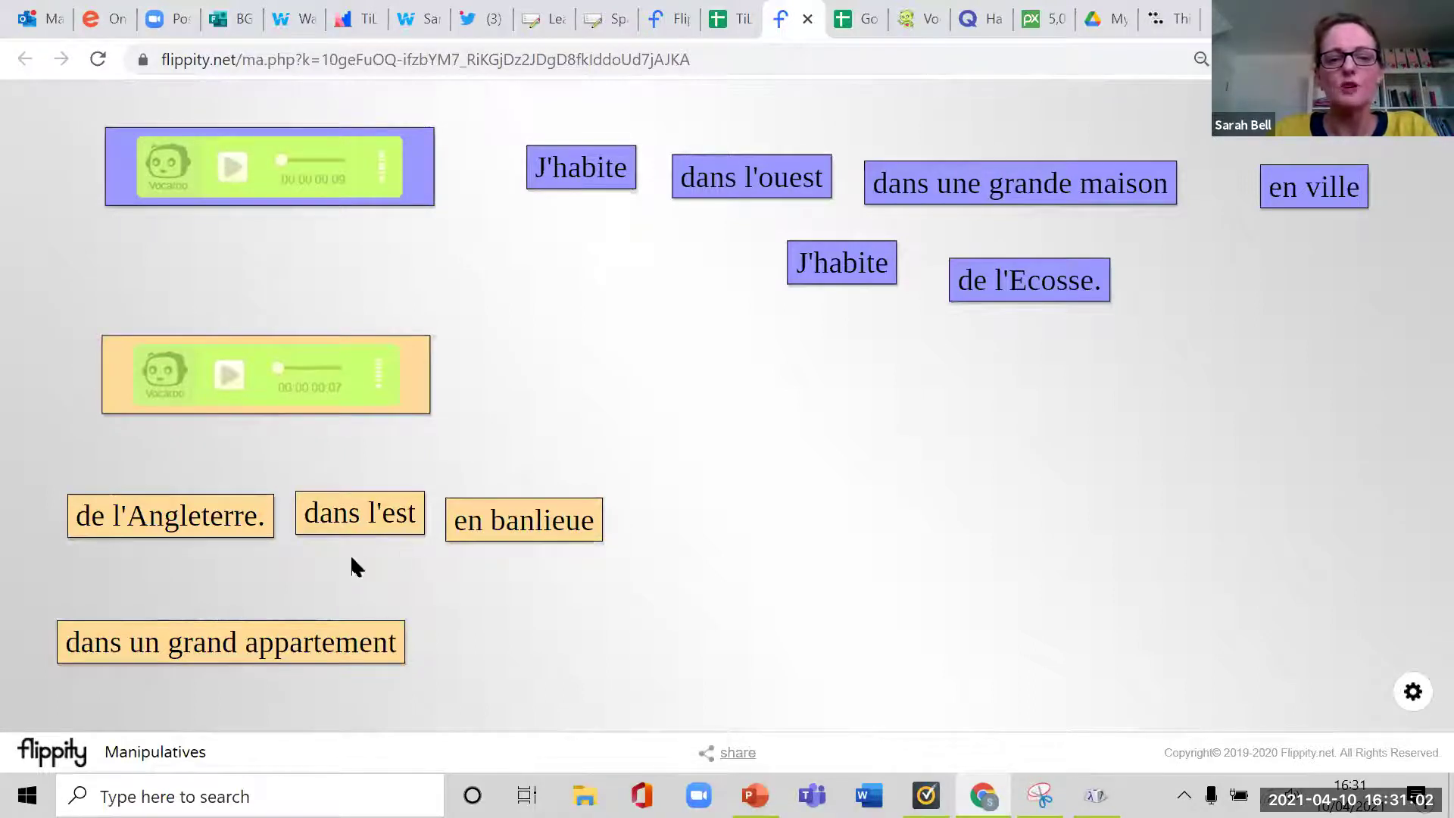
# Play the blue recording and order its tiles: J'habite, dans une grande maison, en ville, dans l'ouest, de l'Ecosse; set the spare J'habite aside.
pyautogui.click(230, 179)
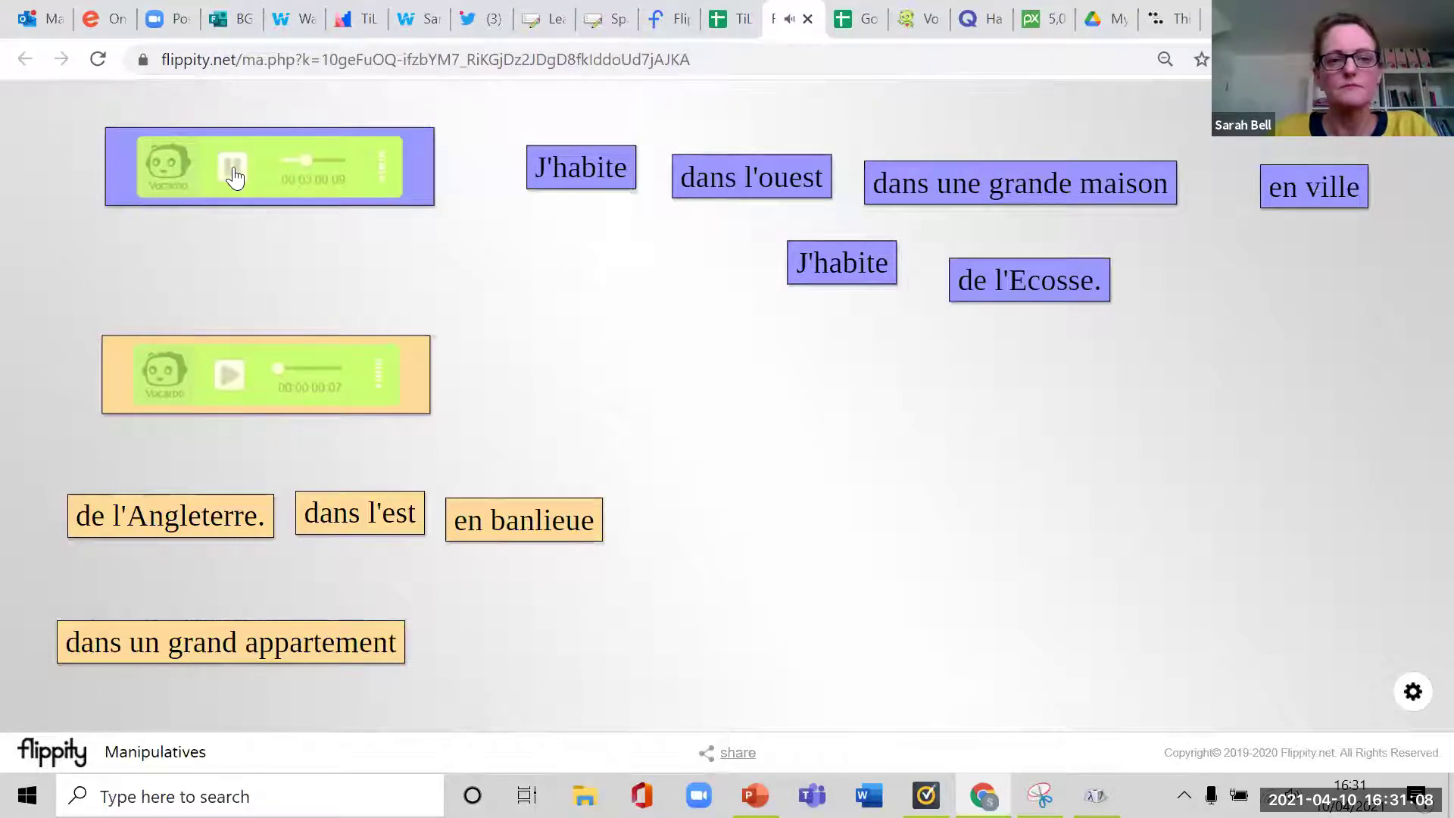
pyautogui.moveTo(588, 162); pyautogui.dragTo(535, 146)
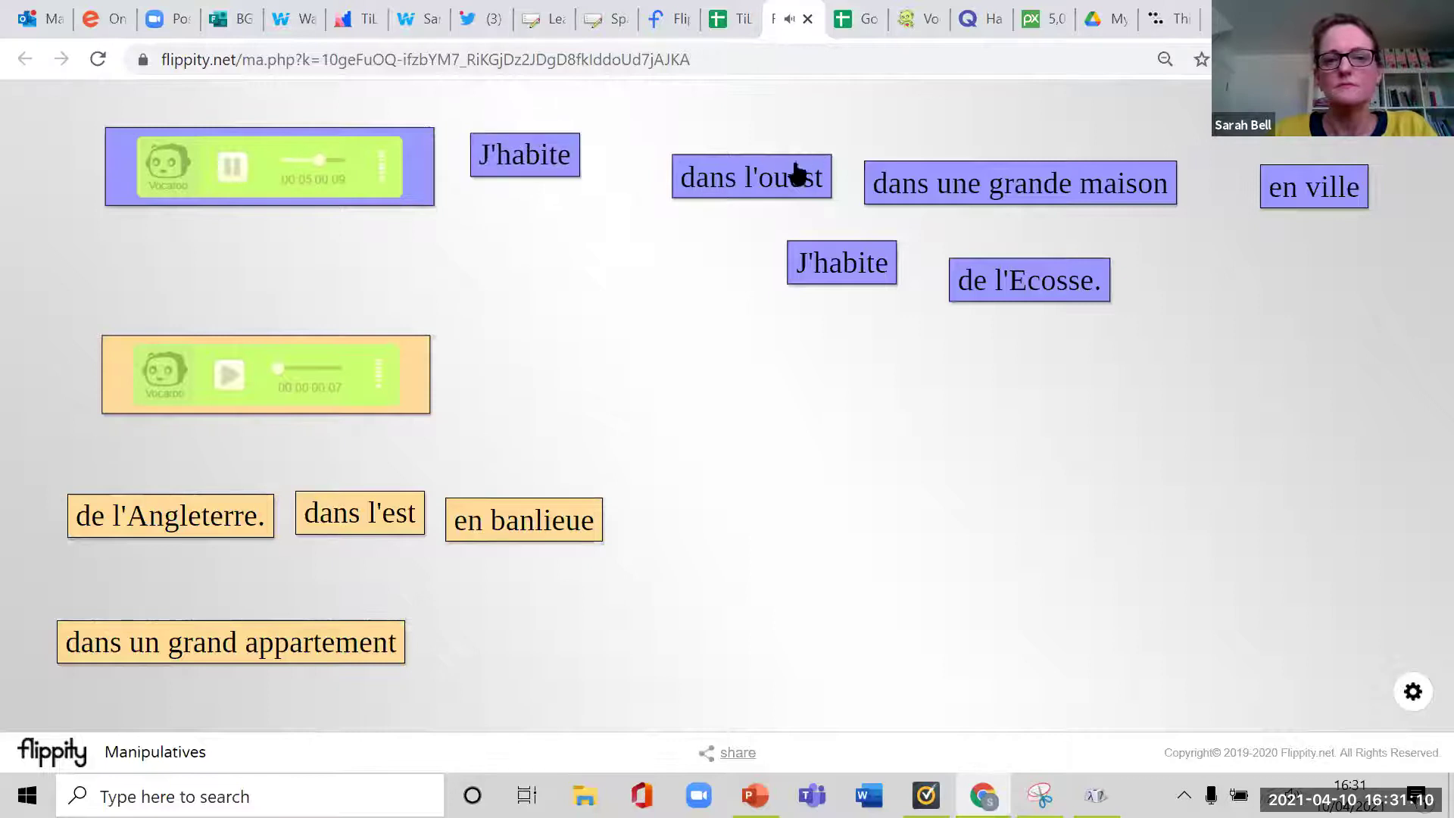
pyautogui.moveTo(797, 174); pyautogui.dragTo(784, 348)
pyautogui.moveTo(920, 178); pyautogui.dragTo(691, 157)
pyautogui.moveTo(1258, 181); pyautogui.dragTo(1053, 170)
pyautogui.moveTo(773, 351); pyautogui.dragTo(1297, 170)
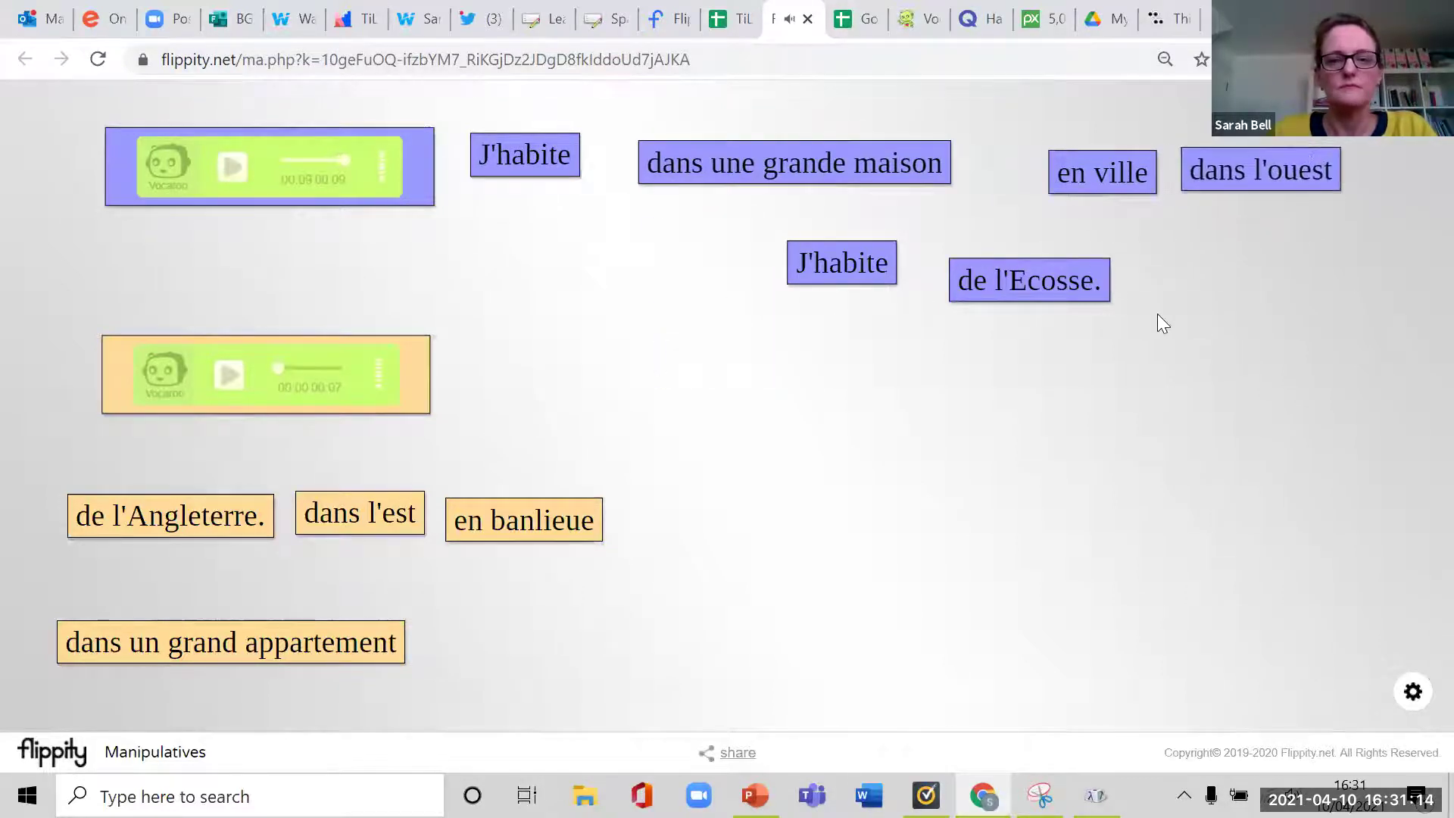
pyautogui.moveTo(1060, 284); pyautogui.dragTo(1424, 165)
pyautogui.moveTo(1262, 168); pyautogui.dragTo(1173, 168)
pyautogui.moveTo(1071, 173); pyautogui.dragTo(989, 163)
pyautogui.moveTo(841, 260); pyautogui.dragTo(625, 634)
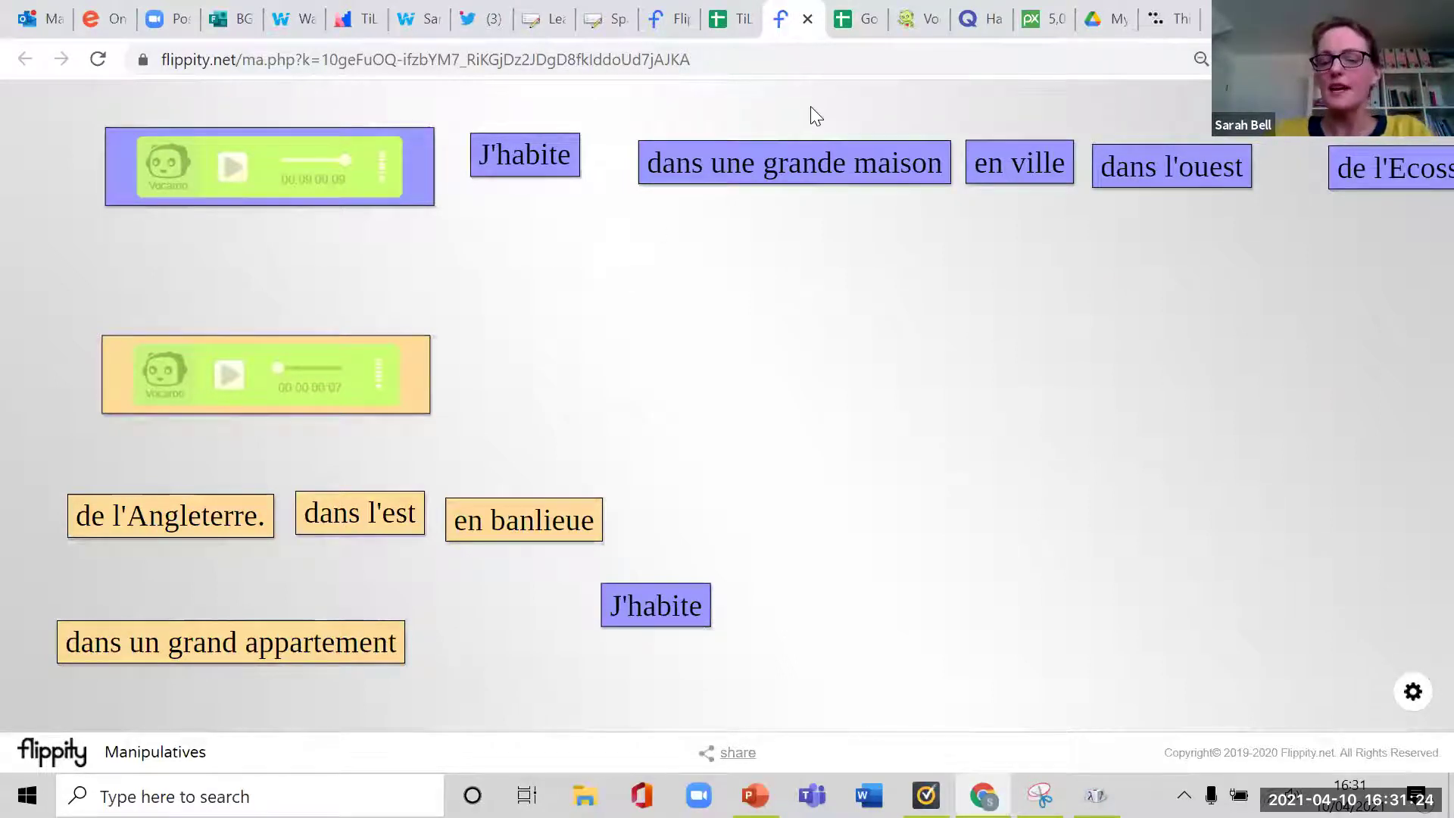
# Close the Manipulatives activity and the Sheets home page, and make a copy of the Flippity.net Board Game Template.
pyautogui.click(808, 20)
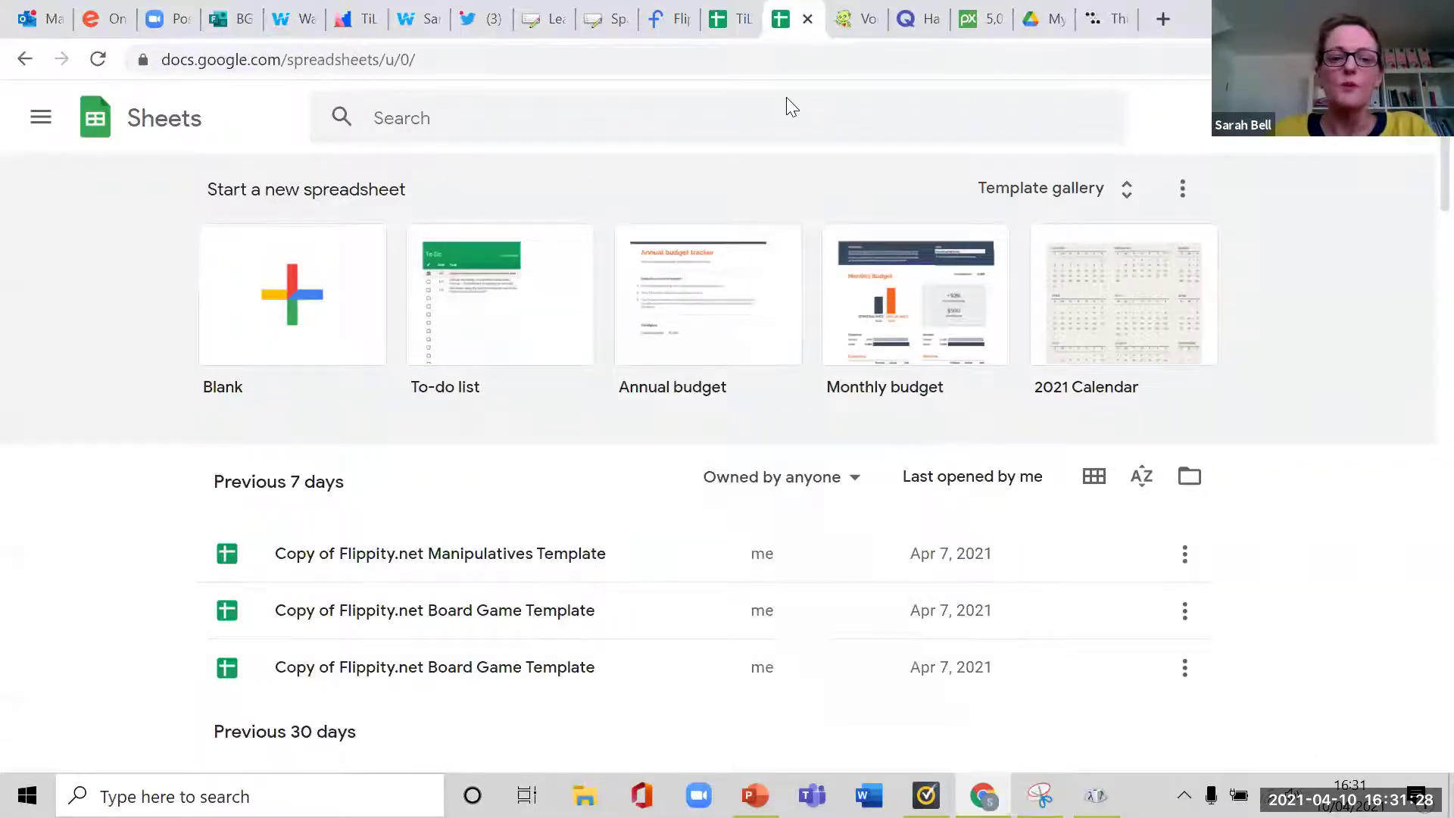
pyautogui.click(808, 21)
pyautogui.click(659, 24)
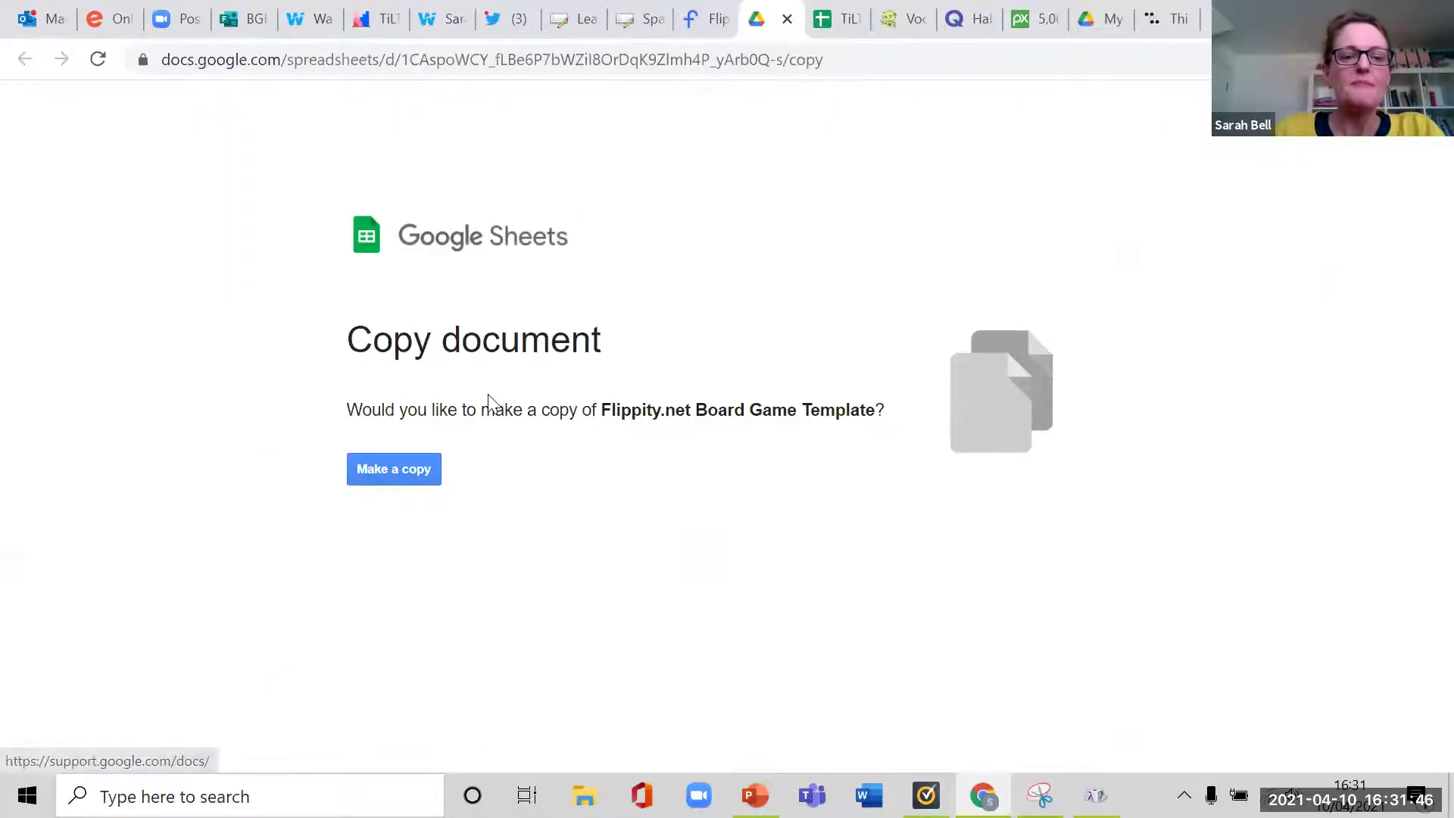
pyautogui.click(393, 473)
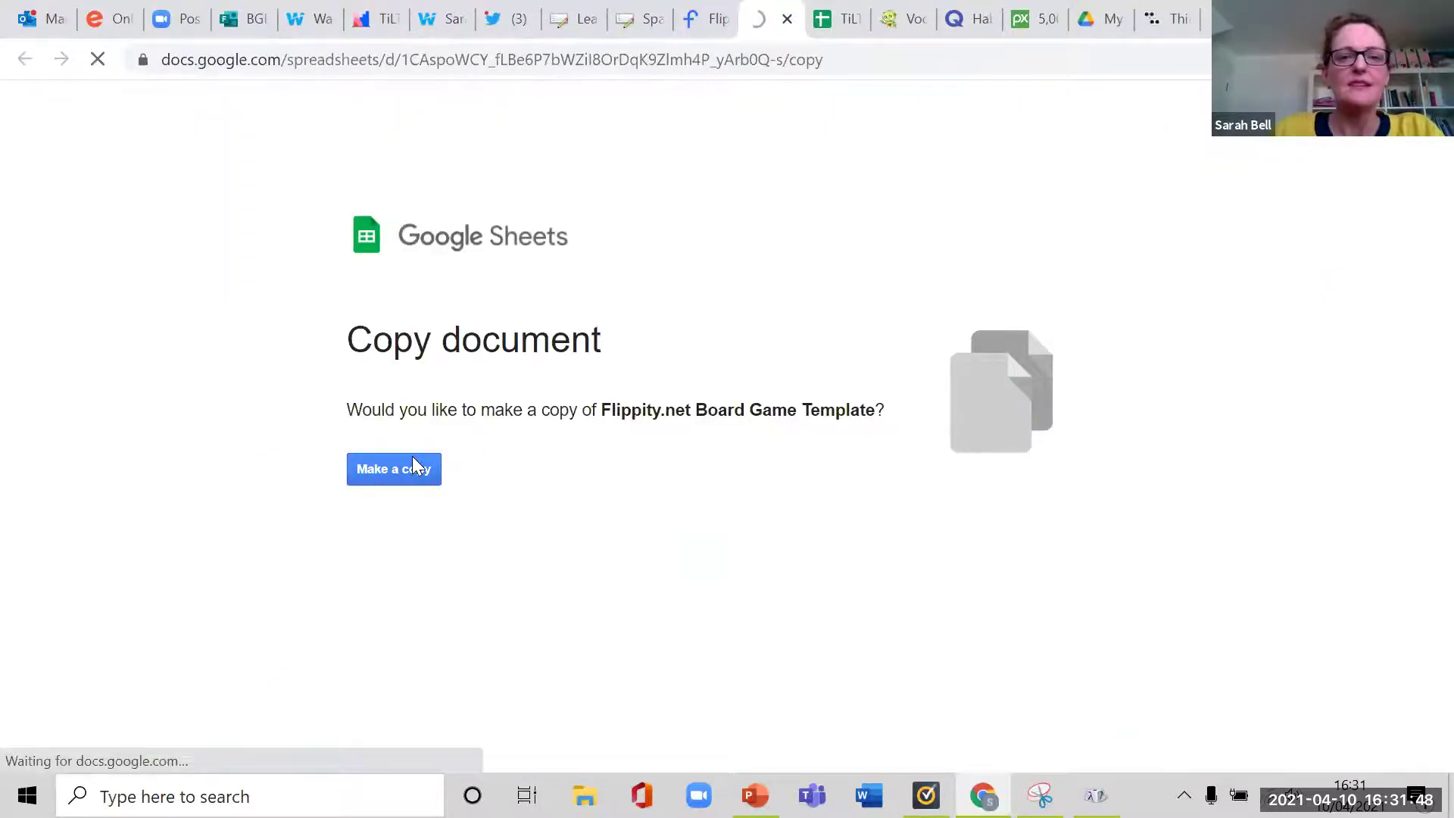
# Close the Manipulatives spreadsheet and the Vocaroo recording page.
pyautogui.click(833, 19)
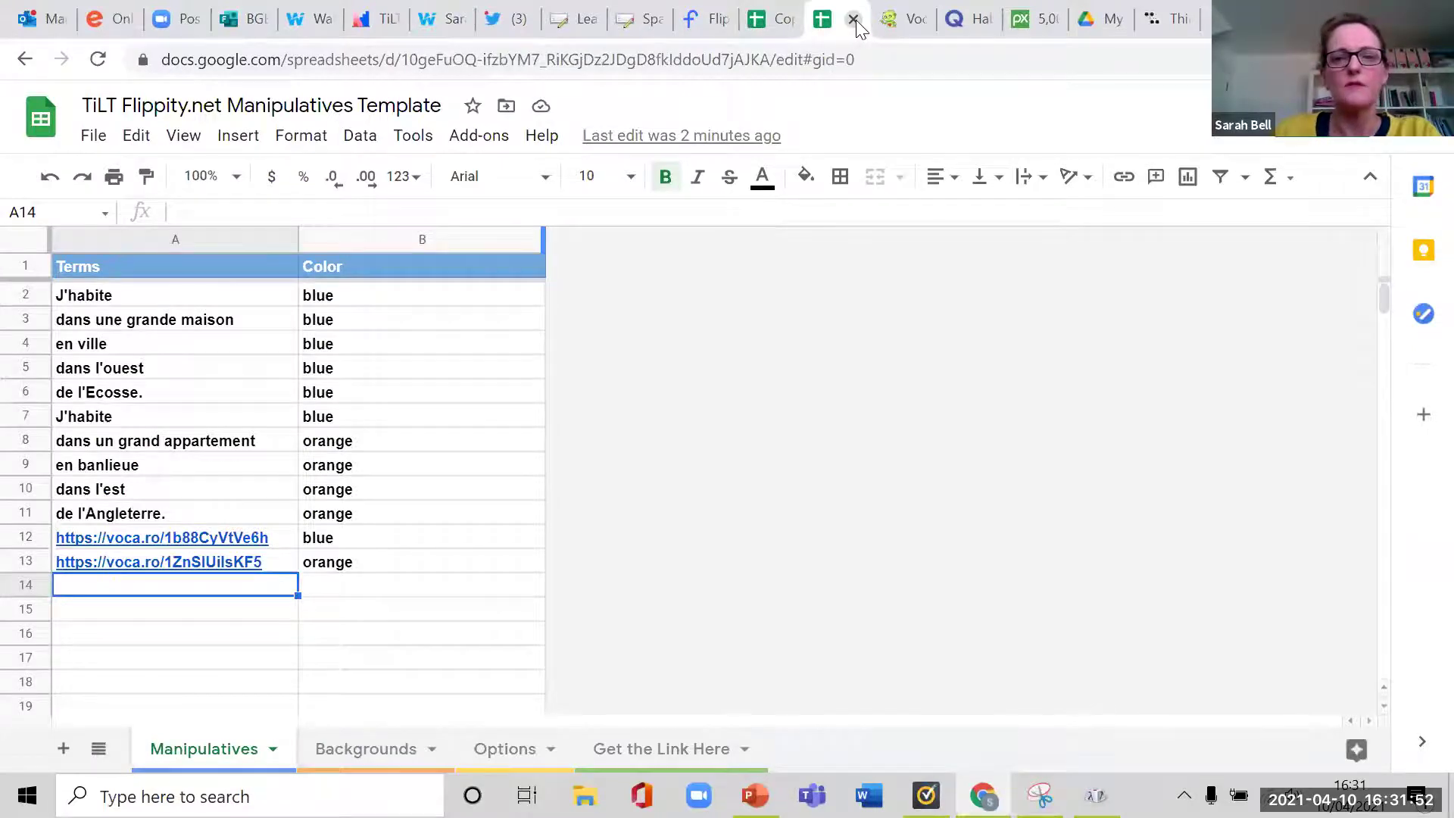
pyautogui.click(853, 20)
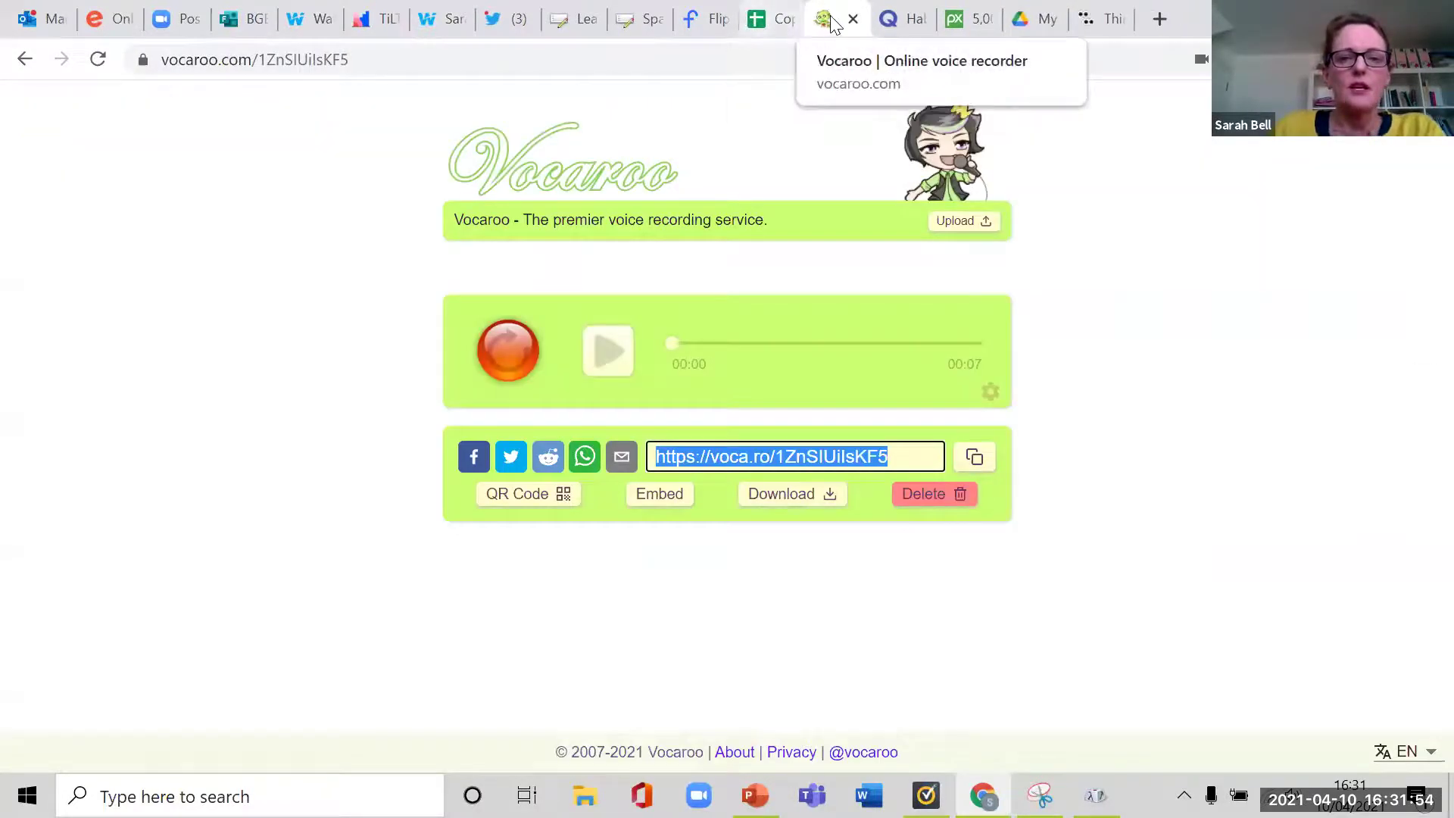
pyautogui.click(854, 20)
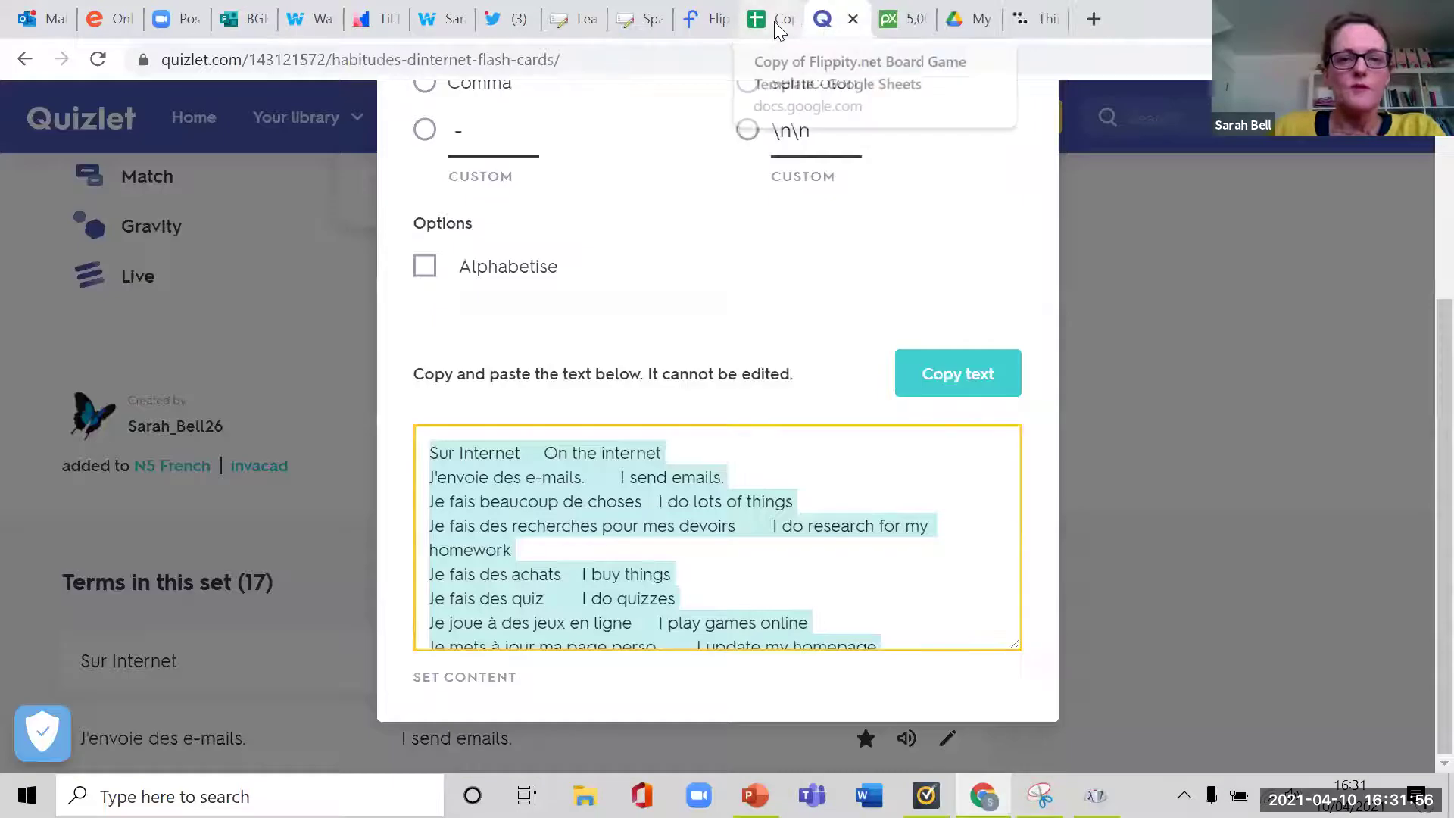
# Rename the copied board game spreadsheet as TiLT Flippity.net Board Game Template.
pyautogui.click(763, 20)
pyautogui.click(86, 103)
pyautogui.moveTo(82, 105); pyautogui.dragTo(150, 106)
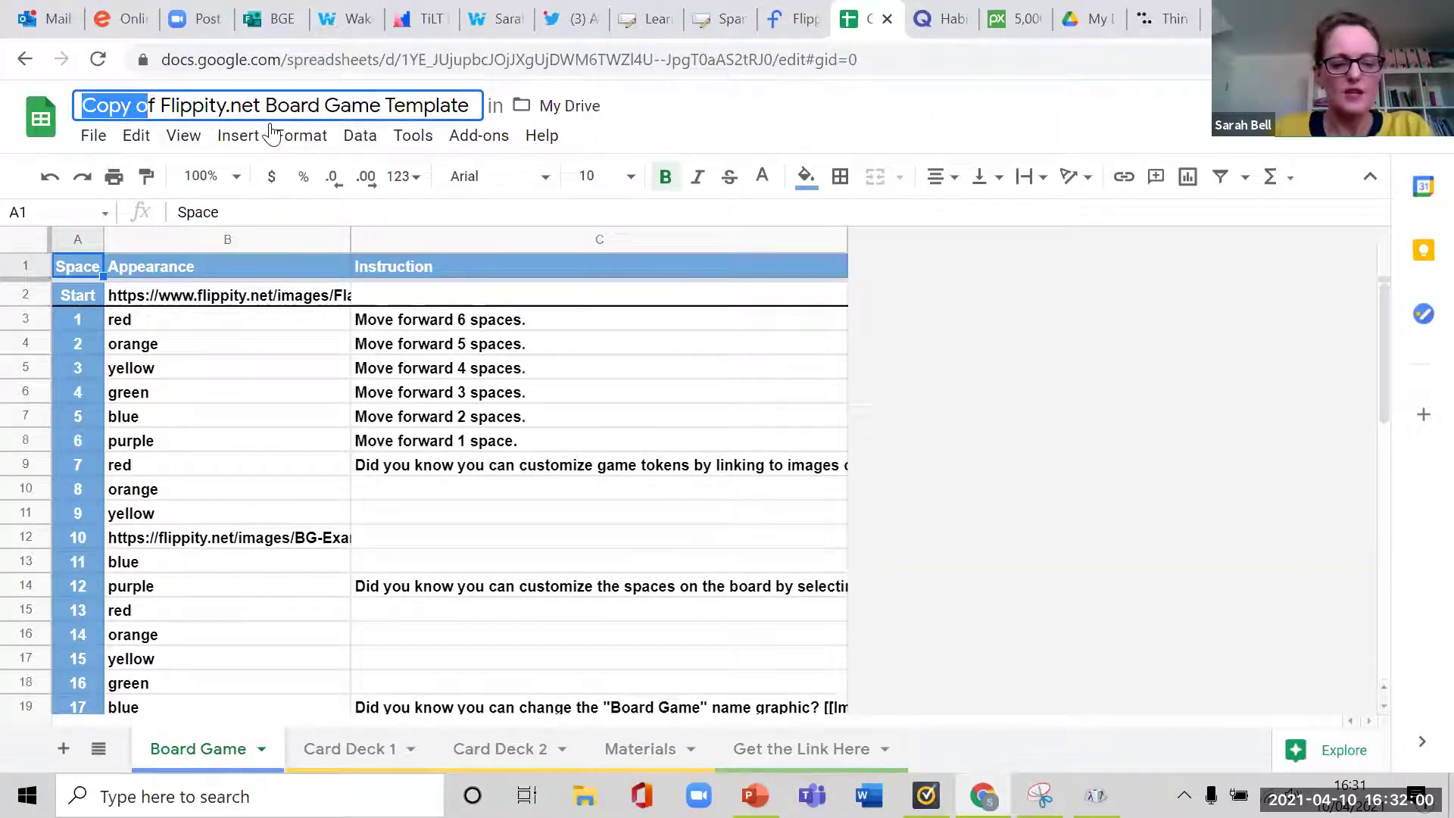
pyautogui.write('TiL')
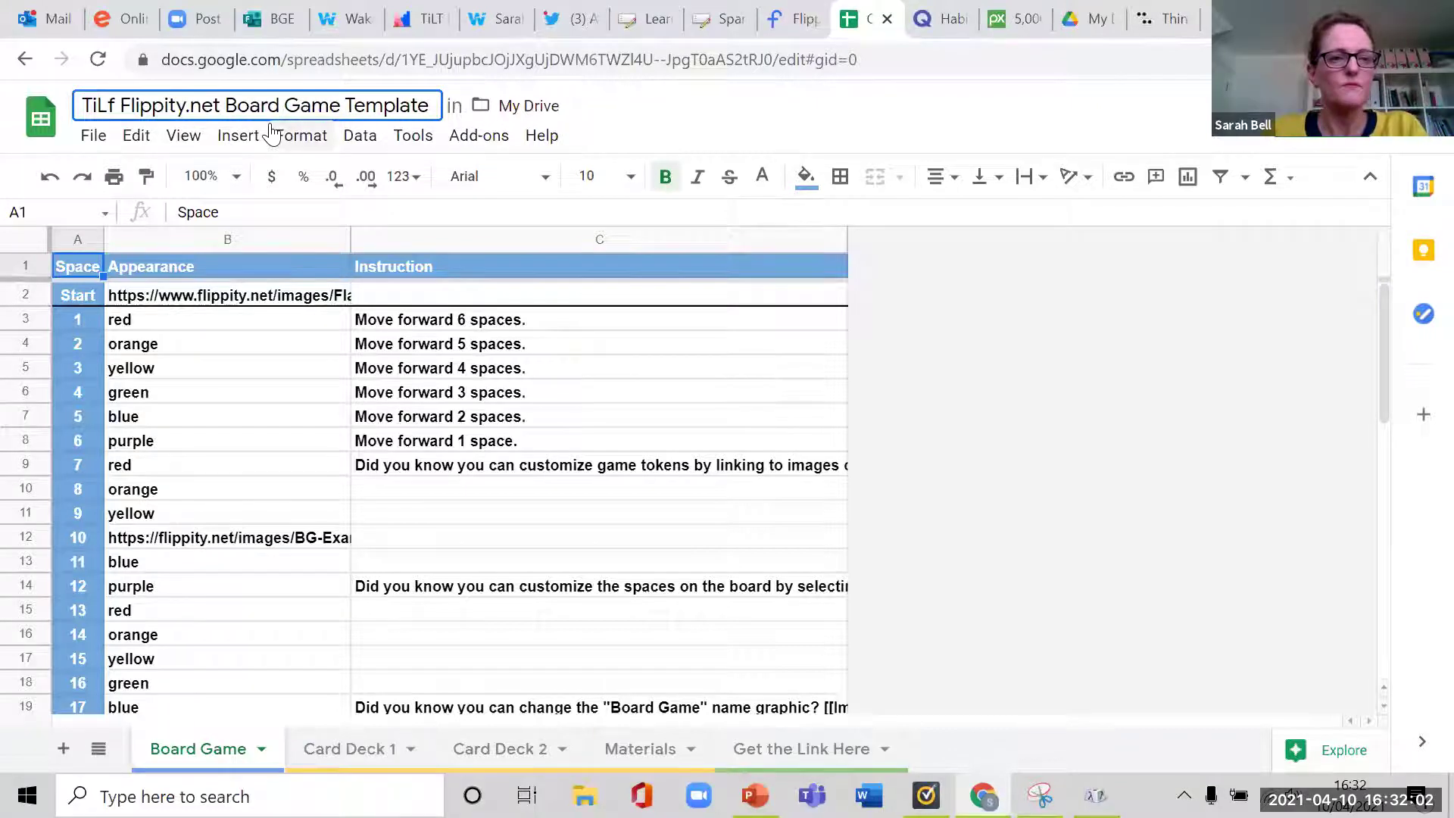
pyautogui.write('T')
pyautogui.press('Delete')
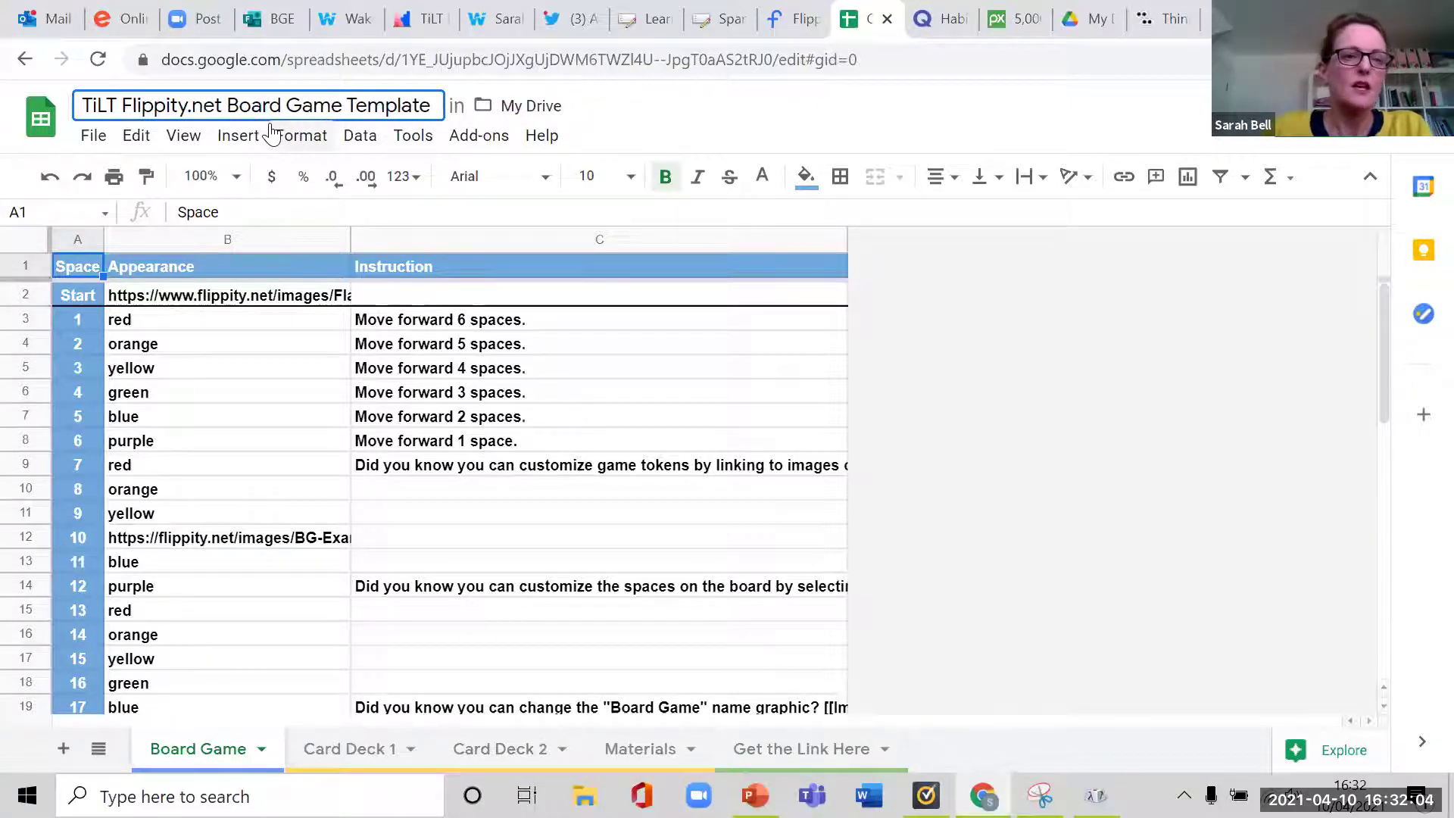
# Publish the entire board game spreadsheet to the web as a web page.
pyautogui.click(93, 135)
pyautogui.click(148, 733)
pyautogui.click(487, 526)
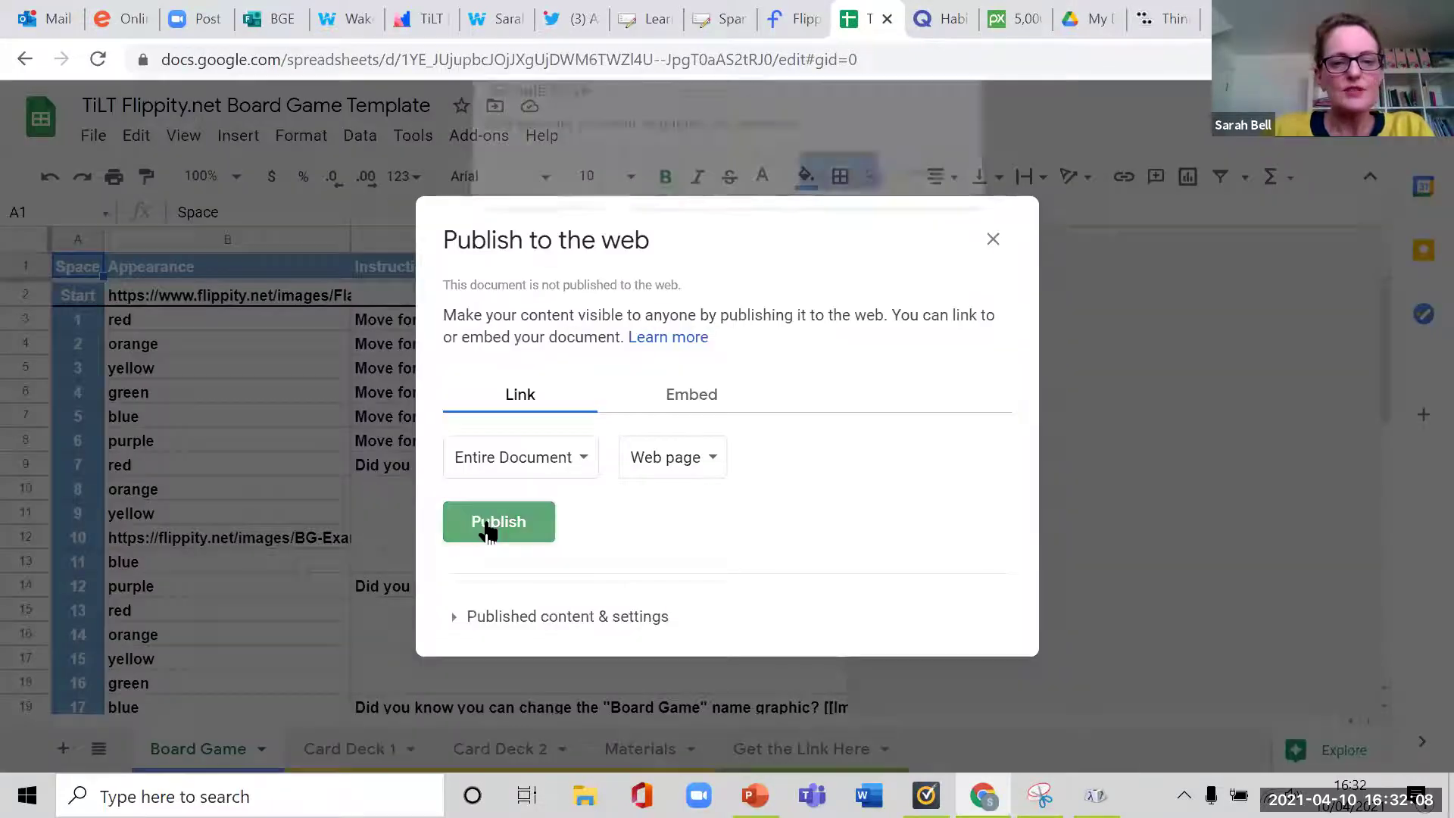
pyautogui.click(812, 188)
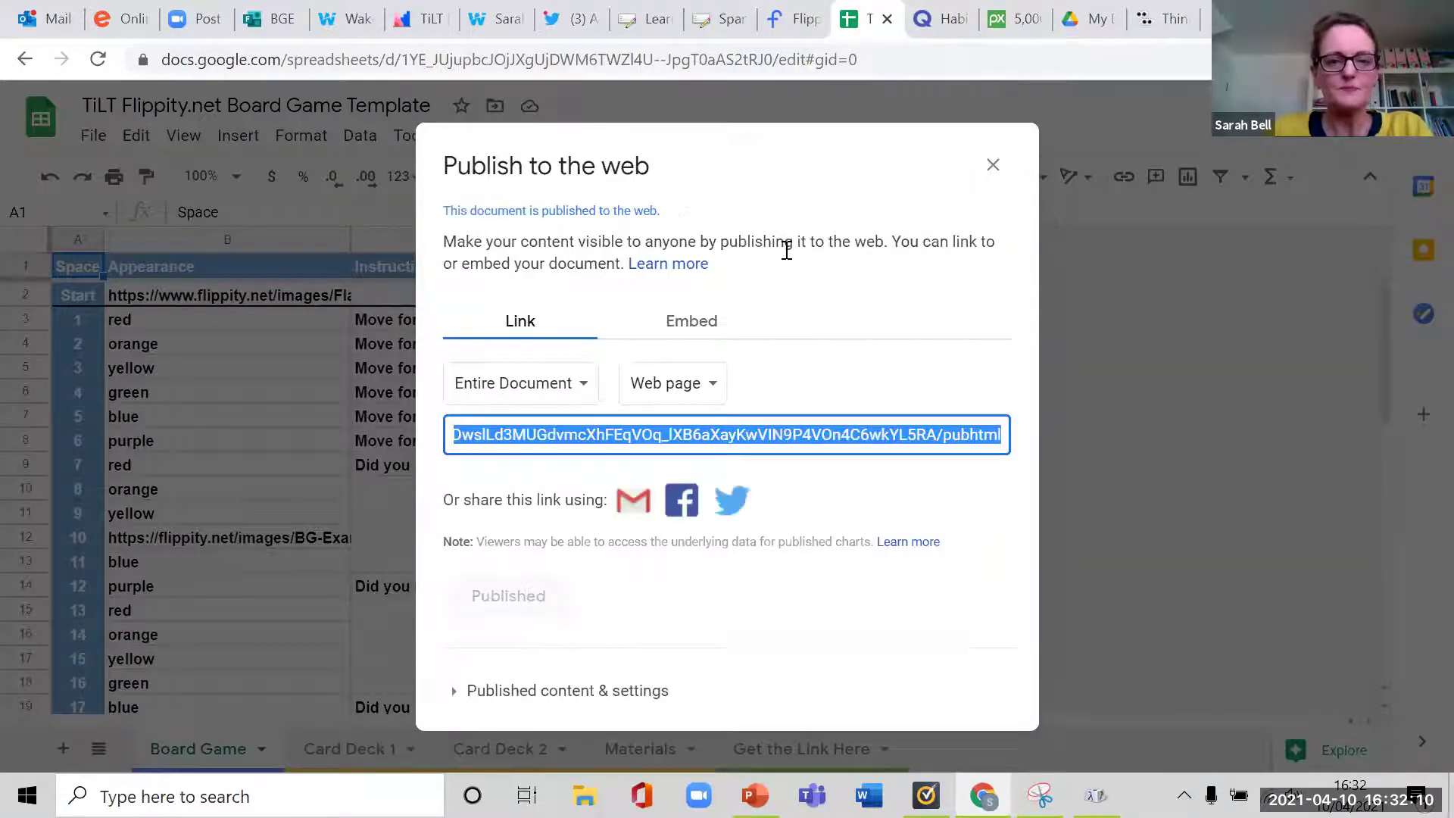
pyautogui.click(992, 165)
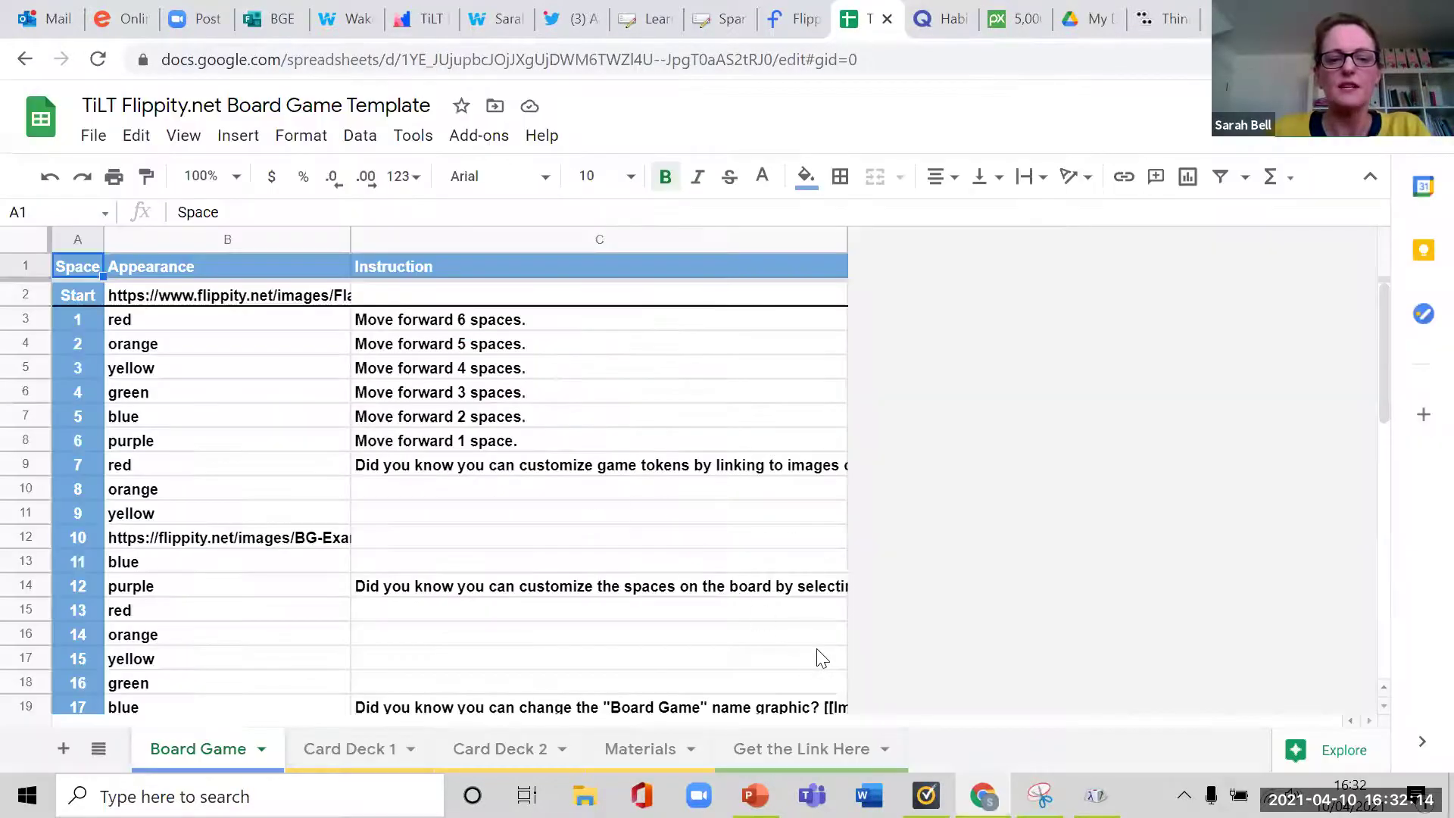
# Open the board game through its generated link on the Get the Link Here sheet.
pyautogui.click(797, 750)
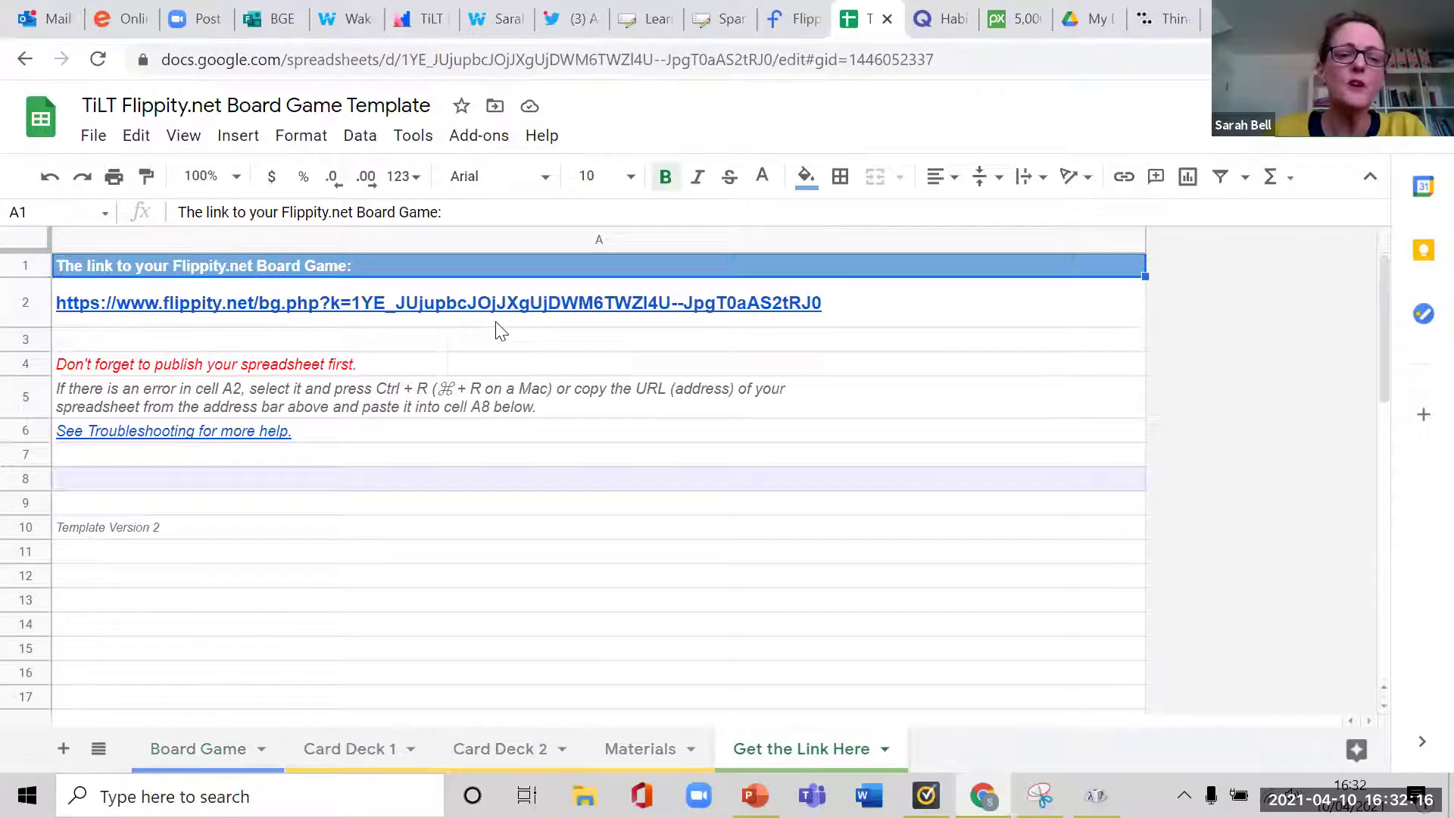
pyautogui.moveTo(503, 319)
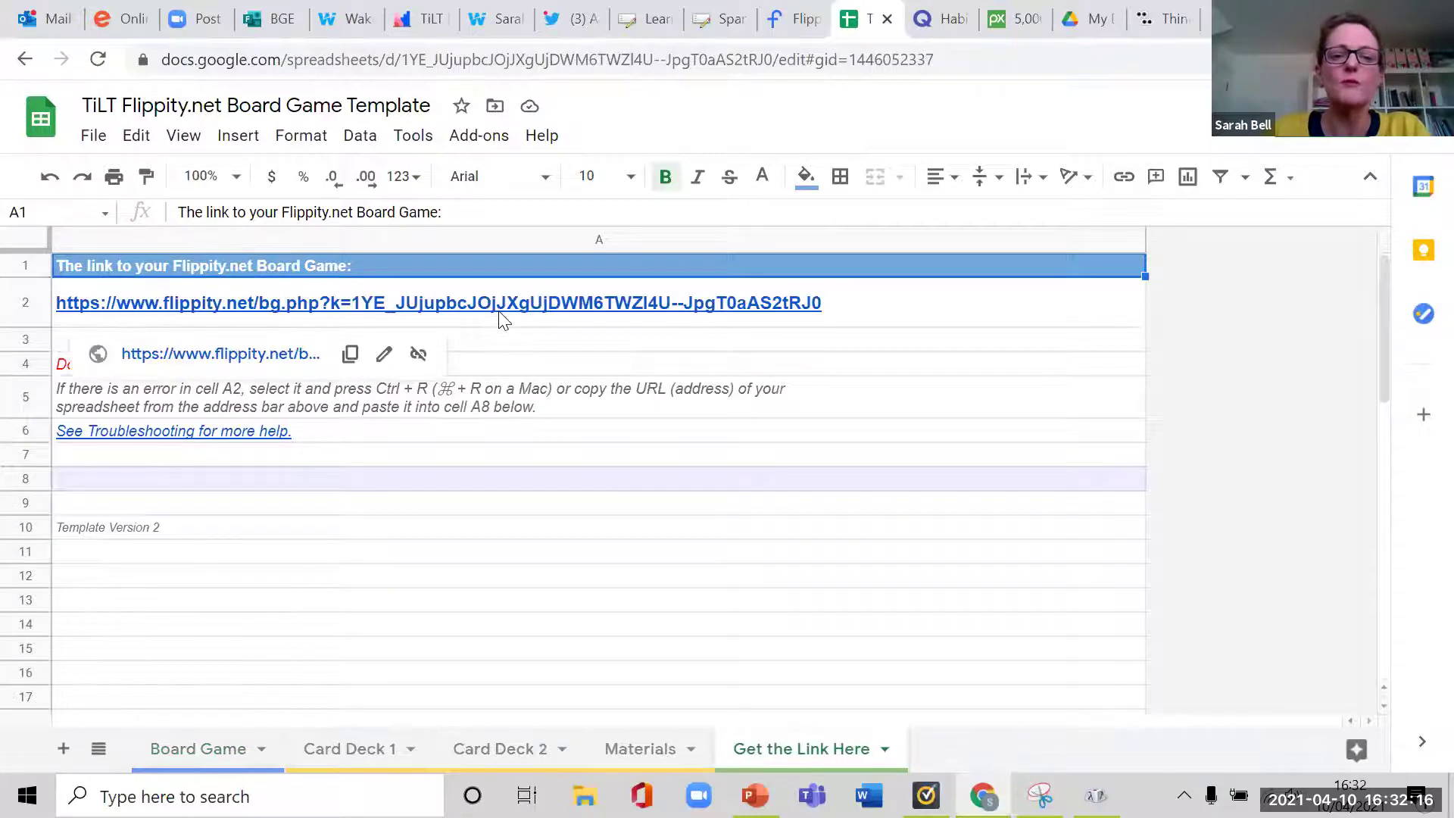
pyautogui.click(272, 354)
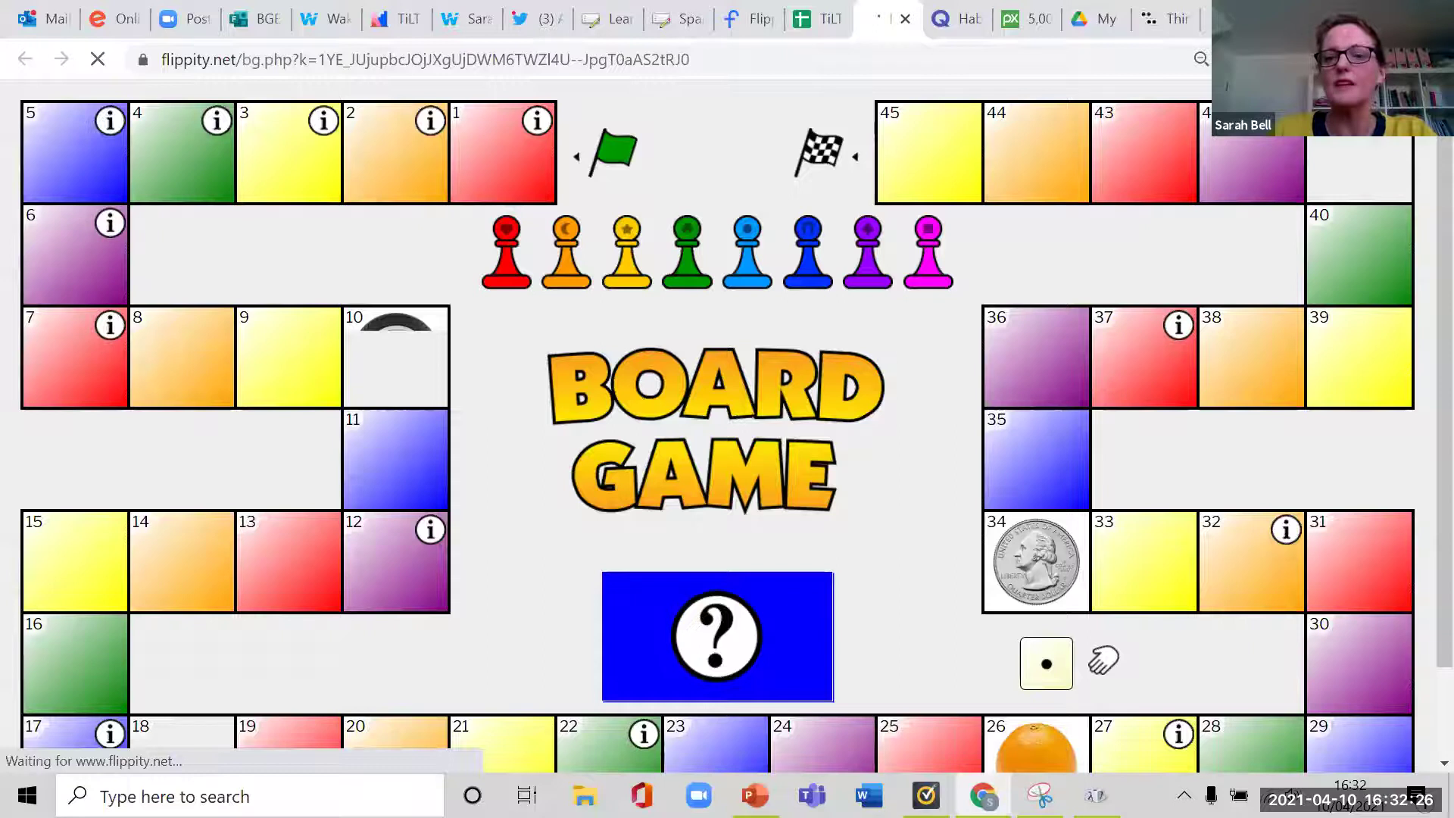
# Set the board game page's zoom to 80%, nudge the orange token and roll the die.
pyautogui.click(1437, 59)
pyautogui.click(1280, 268)
pyautogui.click(1280, 268)
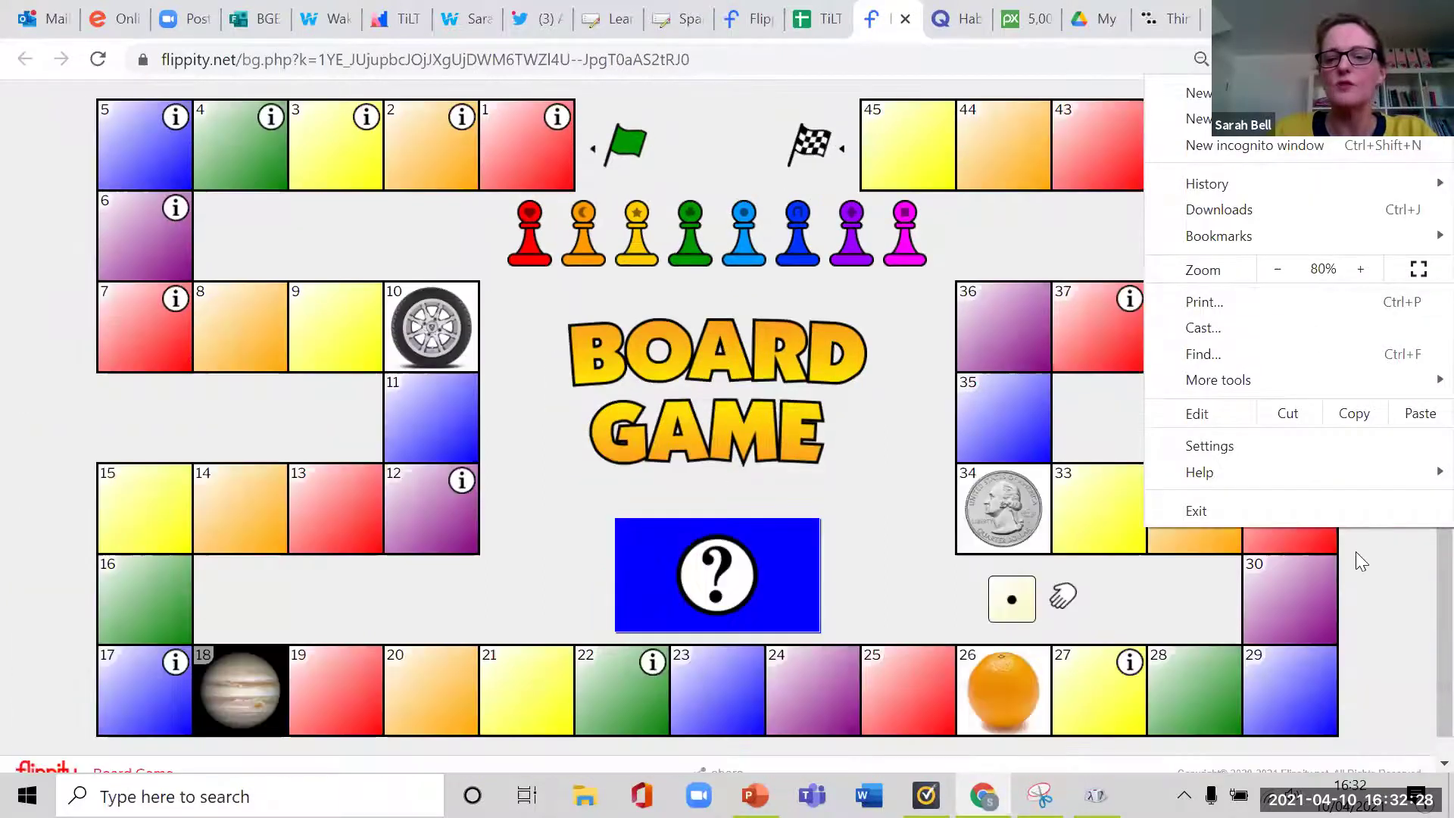
pyautogui.click(1361, 560)
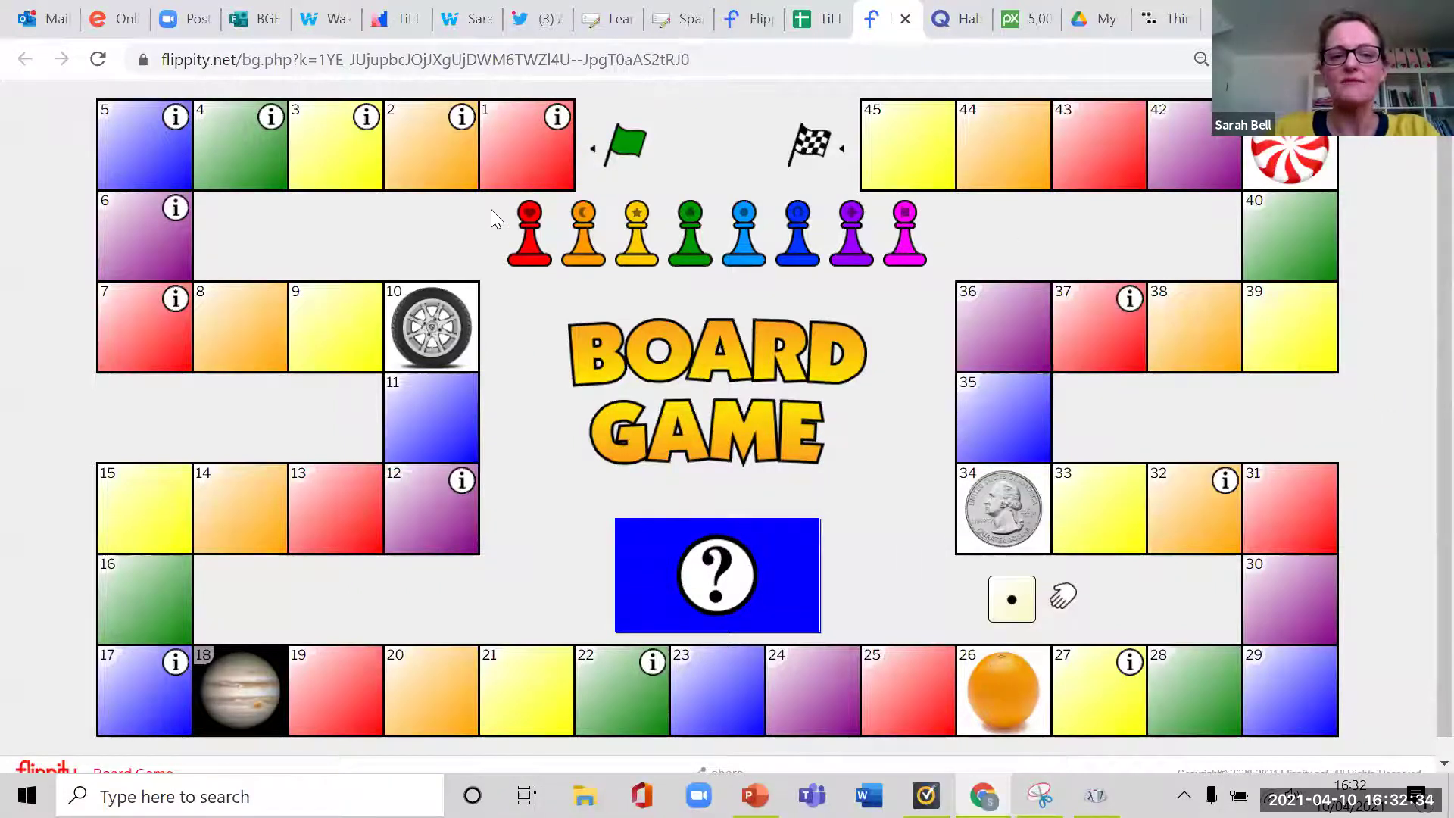
pyautogui.moveTo(584, 242); pyautogui.dragTo(617, 152)
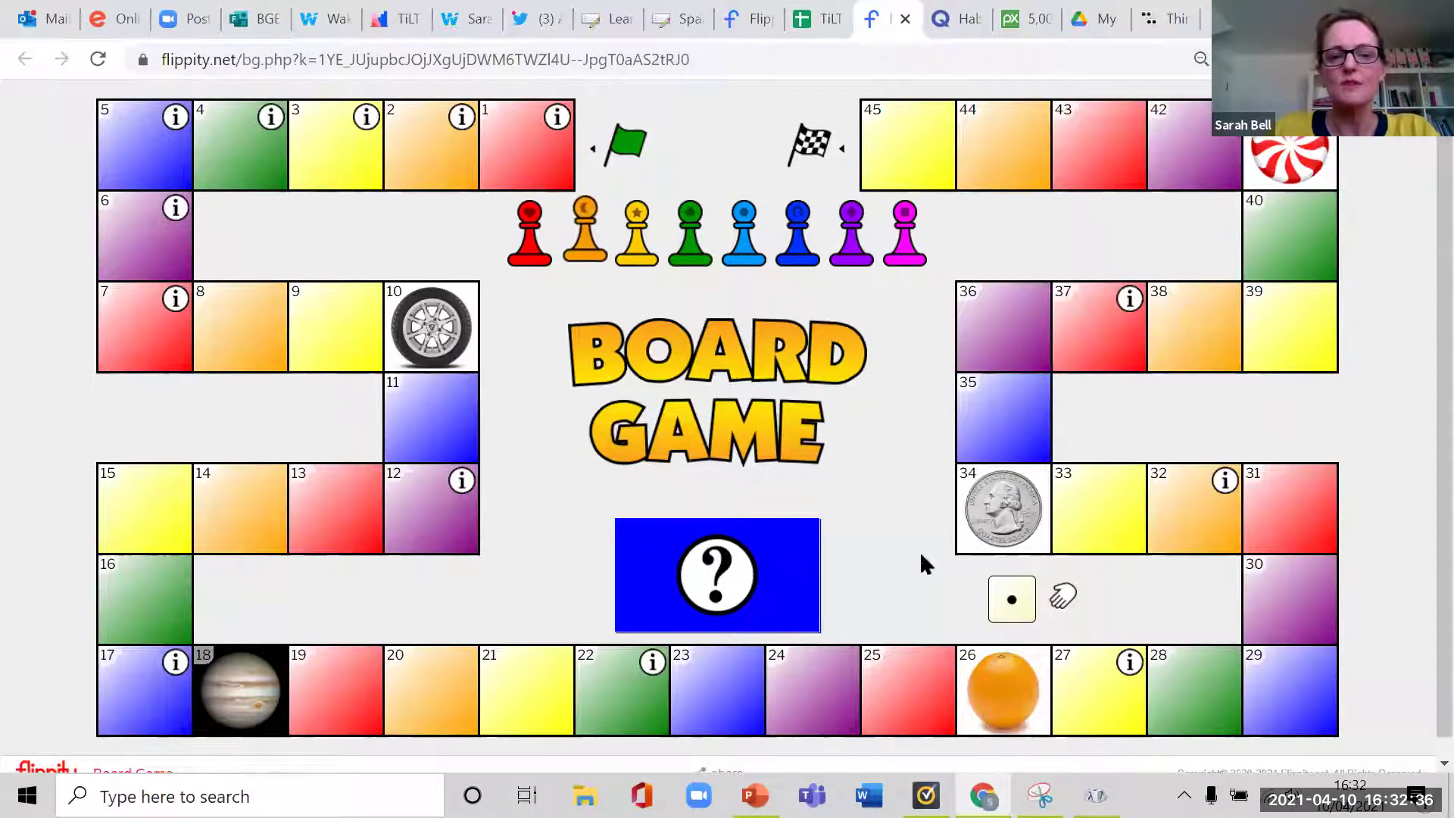
pyautogui.click(1017, 612)
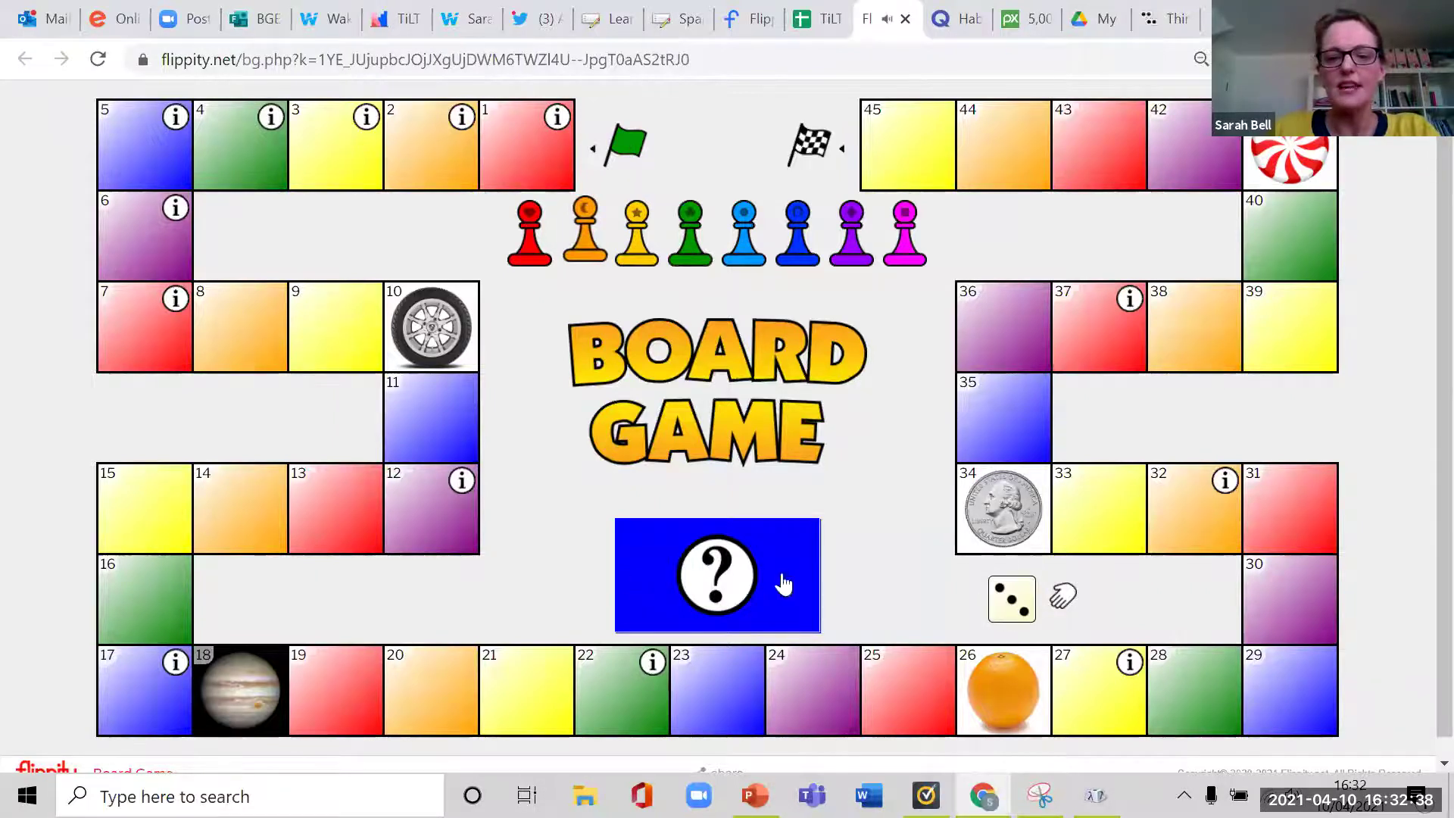
# On the Board Game sheet, clear the image links in the Appearance column for spaces 10, 18, 26, 34 and the remaining ones down to cell B49.
pyautogui.click(818, 20)
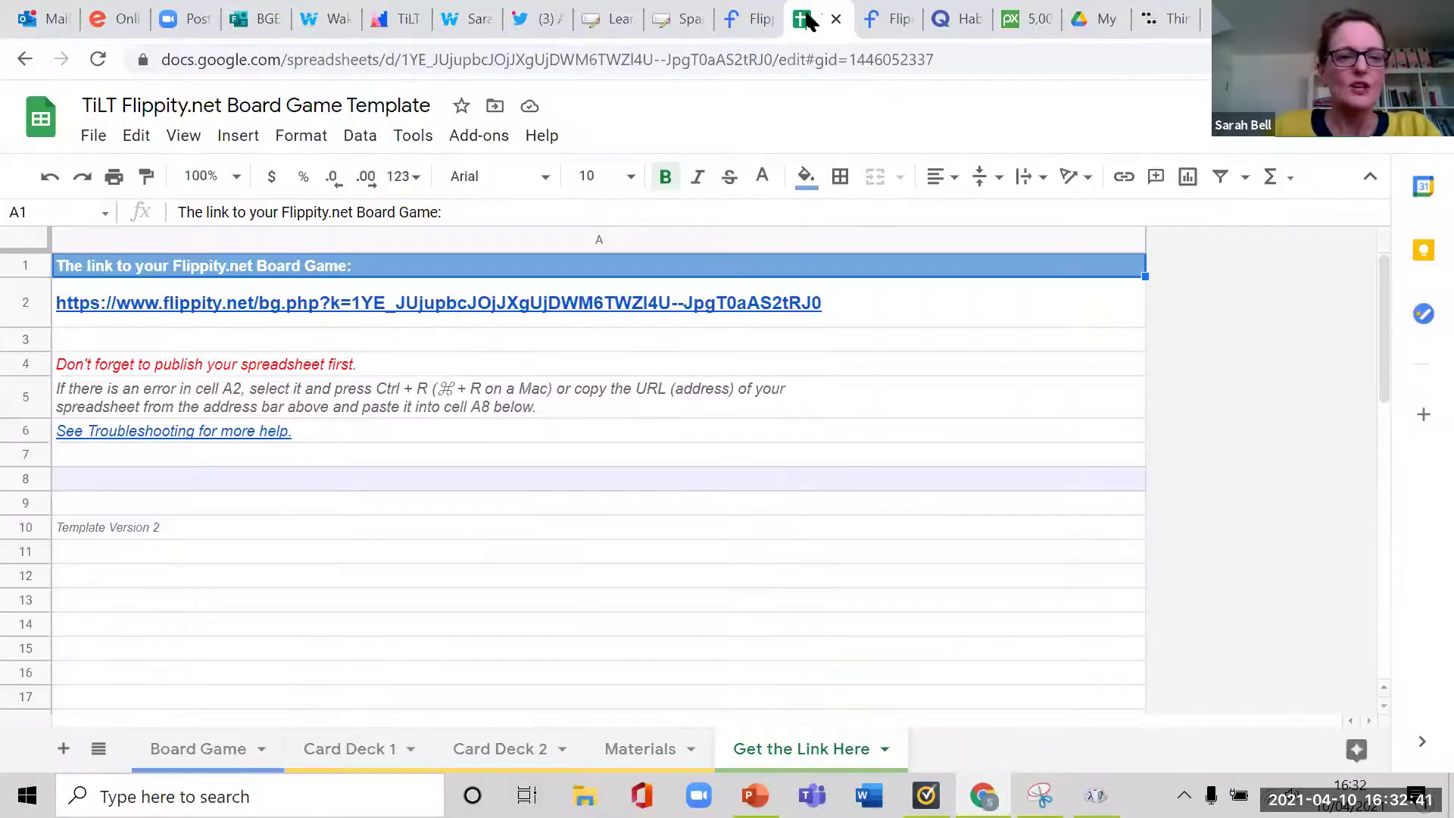
pyautogui.click(176, 753)
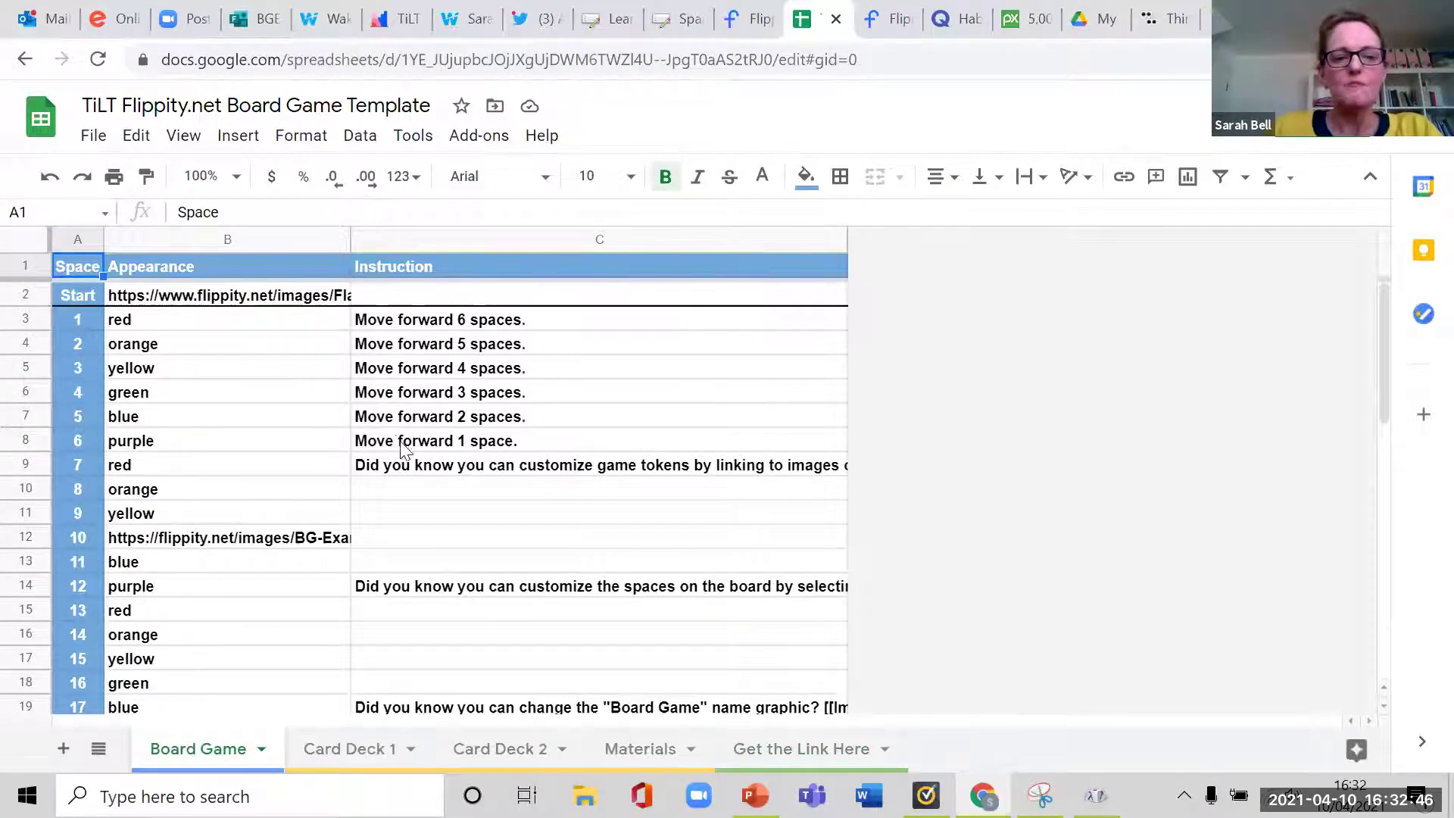
pyautogui.click(270, 539)
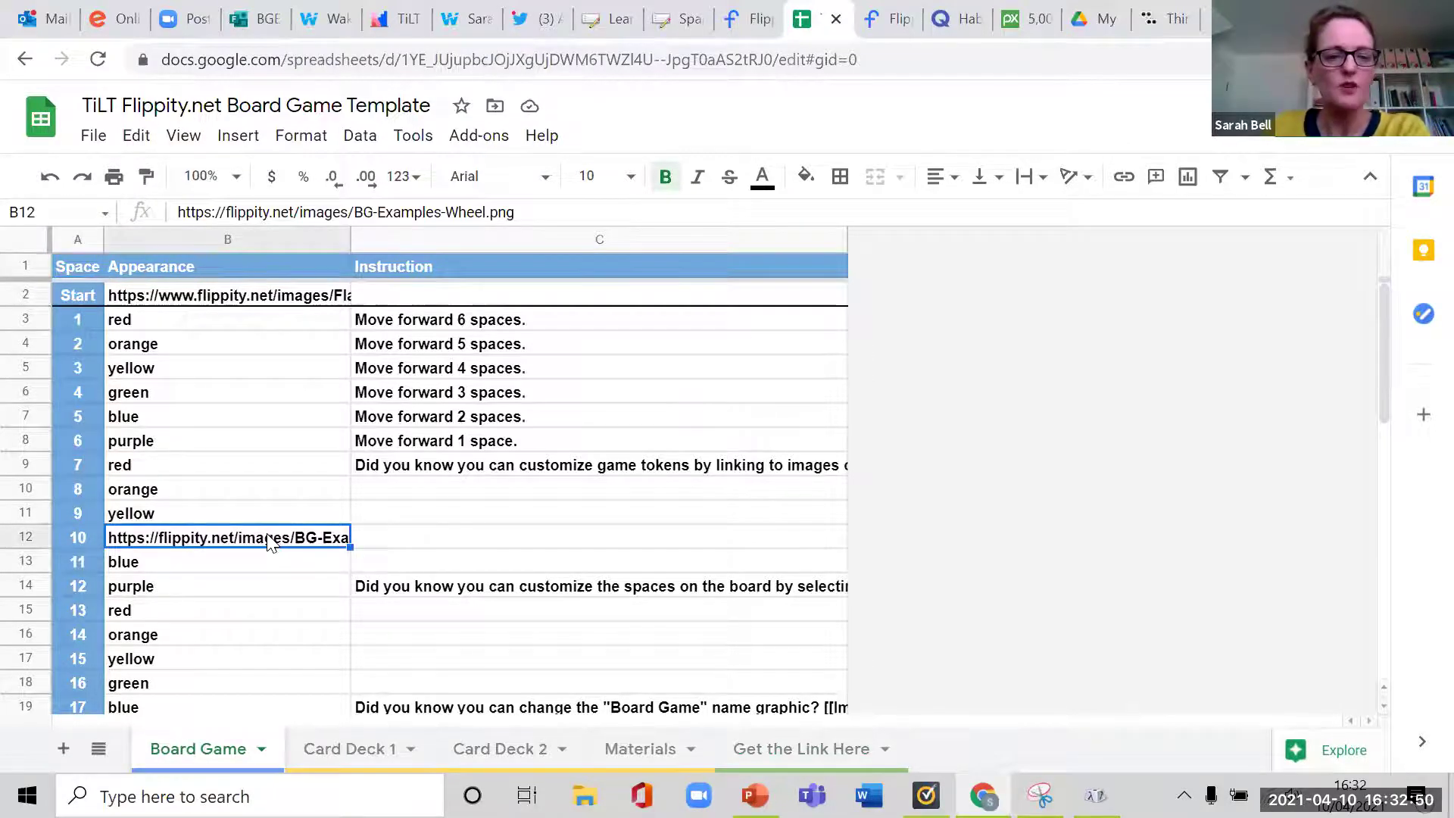
pyautogui.press('Delete')
pyautogui.scroll(-3, 270, 542)
pyautogui.click(229, 565)
pyautogui.press('Delete')
pyautogui.scroll(-3, 229, 570)
pyautogui.click(224, 581)
pyautogui.press('Delete')
pyautogui.scroll(-3, 223, 599)
pyautogui.click(224, 610)
pyautogui.press('Delete')
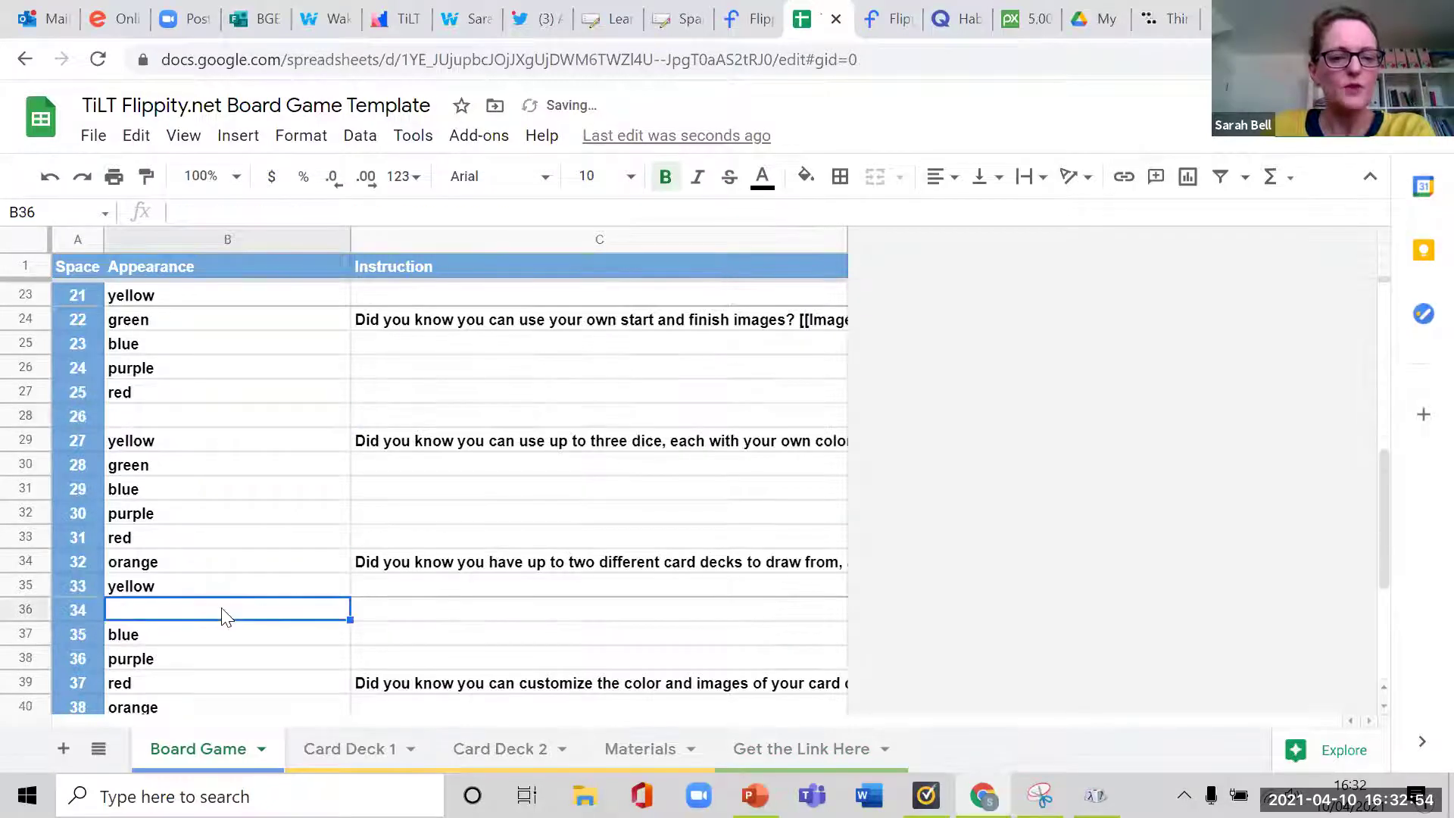
pyautogui.scroll(-3, 225, 610)
pyautogui.click(228, 611)
pyautogui.press('Delete')
pyautogui.scroll(-3, 227, 614)
pyautogui.click(231, 634)
pyautogui.press('Delete')
# Copy the instructions for moving forward 6, 5 and 4 spaces from C3:C5 to C11:C13.
pyautogui.scroll(7, 250, 599)
pyautogui.scroll(5, 295, 553)
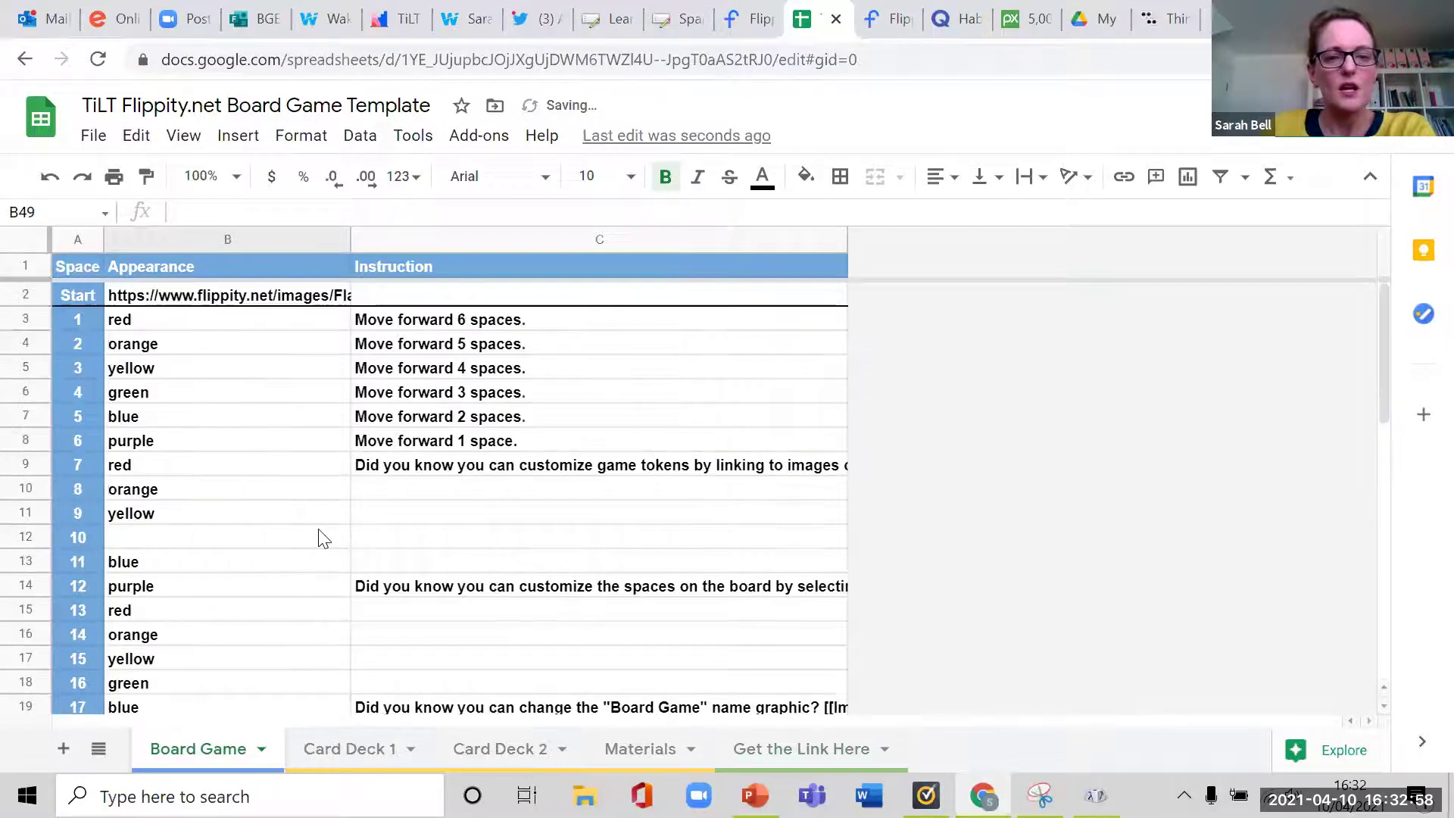
pyautogui.moveTo(433, 314); pyautogui.dragTo(437, 375)
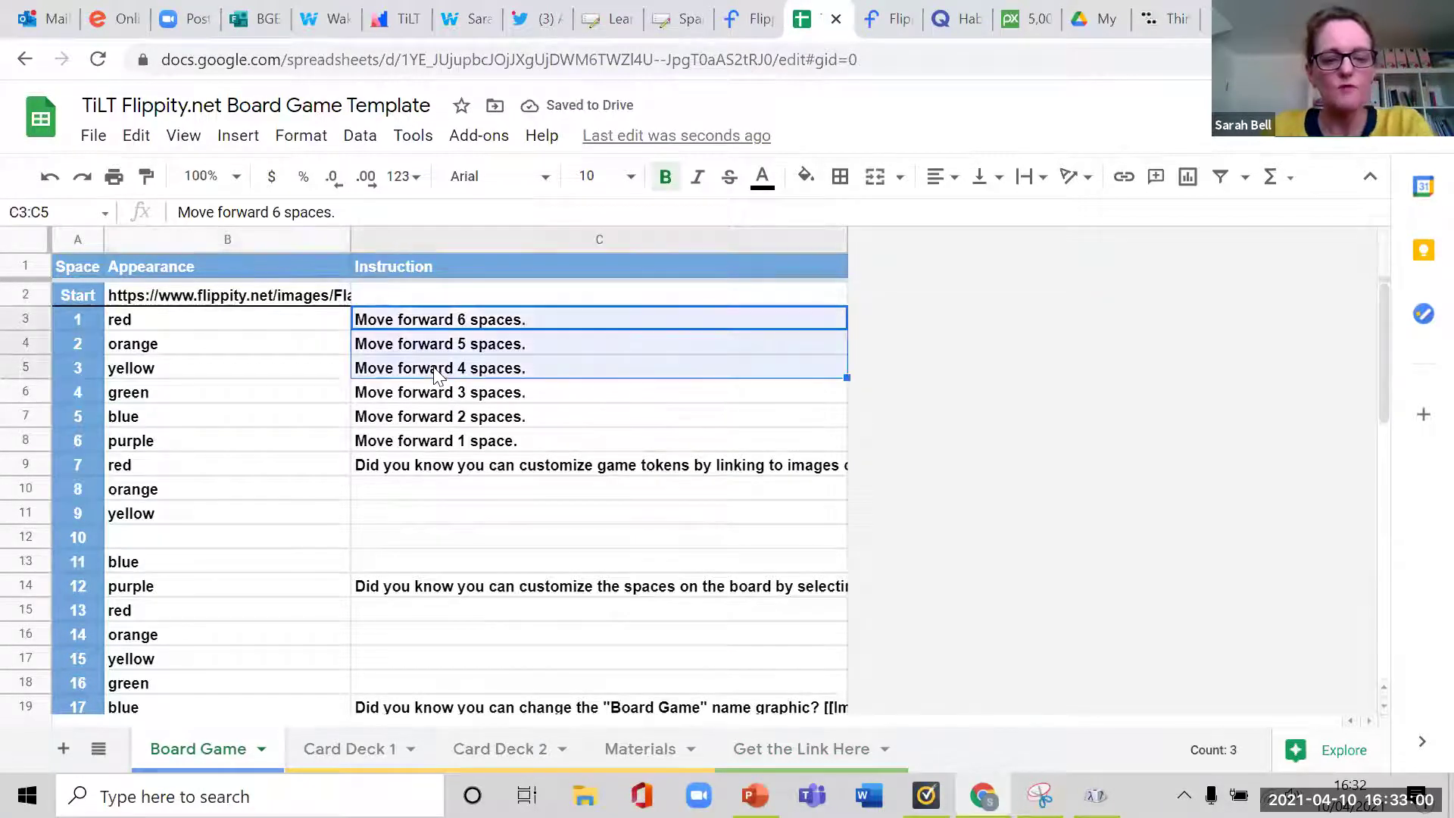
pyautogui.hotkey('ctrl', 'c')
pyautogui.click(399, 511)
pyautogui.hotkey('ctrl', 'v')
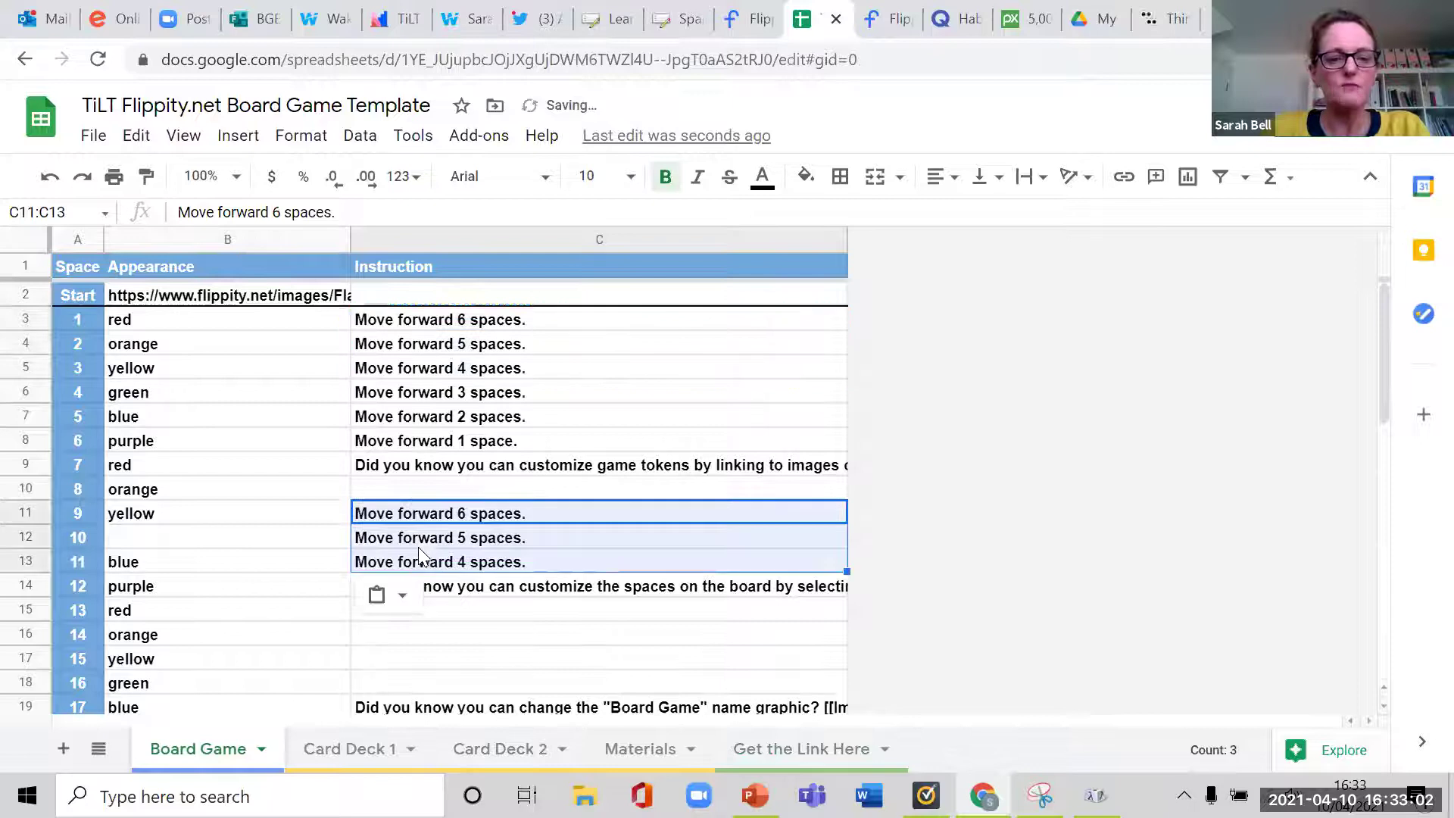
# Paste the three copied move instructions for spaces 19 to 21 and change the one for space 19 to "Move back 6 spaces.".
pyautogui.scroll(-2, 402, 500)
pyautogui.click(395, 473)
pyautogui.click(405, 588)
pyautogui.hotkey('ctrl', 'v')
pyautogui.doubleClick(407, 591)
pyautogui.moveTo(397, 584); pyautogui.dragTo(451, 582)
pyautogui.write('back')
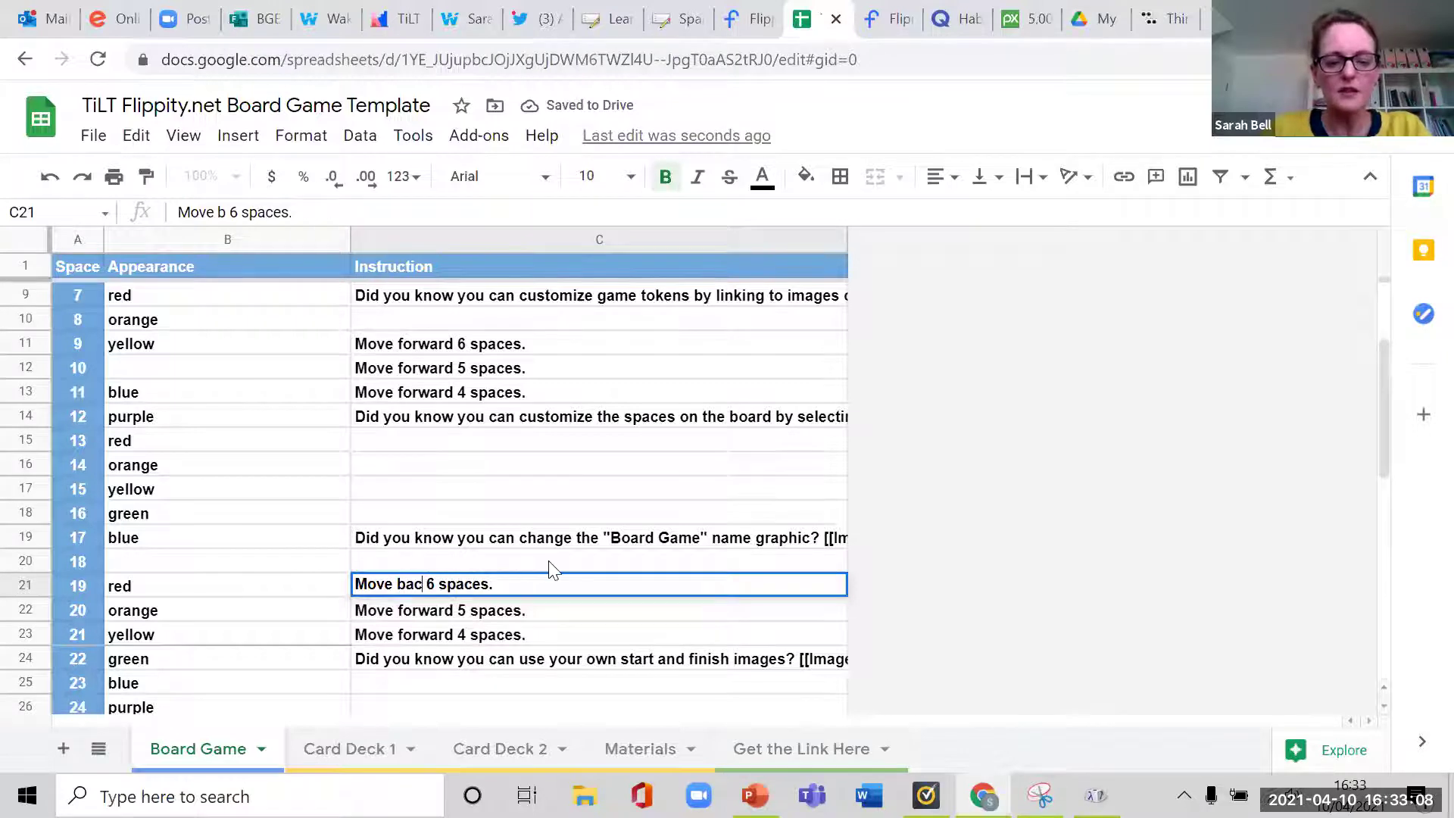
# Copy the "Move back 6 spaces." instruction from space 19 to space 29.
pyautogui.scroll(-2, 413, 384)
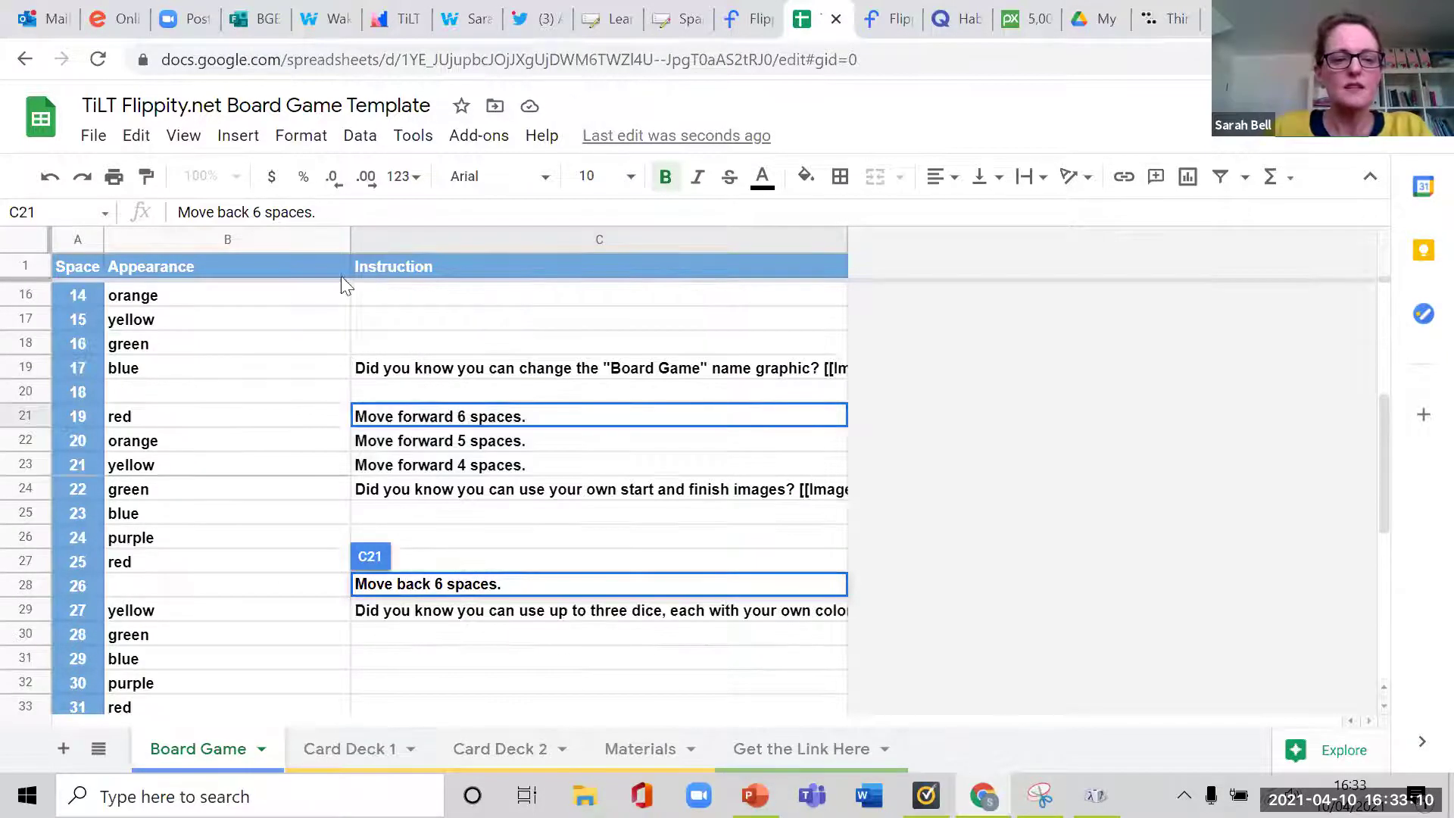
pyautogui.click(569, 413)
pyautogui.hotkey('ctrl', 'c')
pyautogui.click(439, 658)
pyautogui.hotkey('ctrl', 'v')
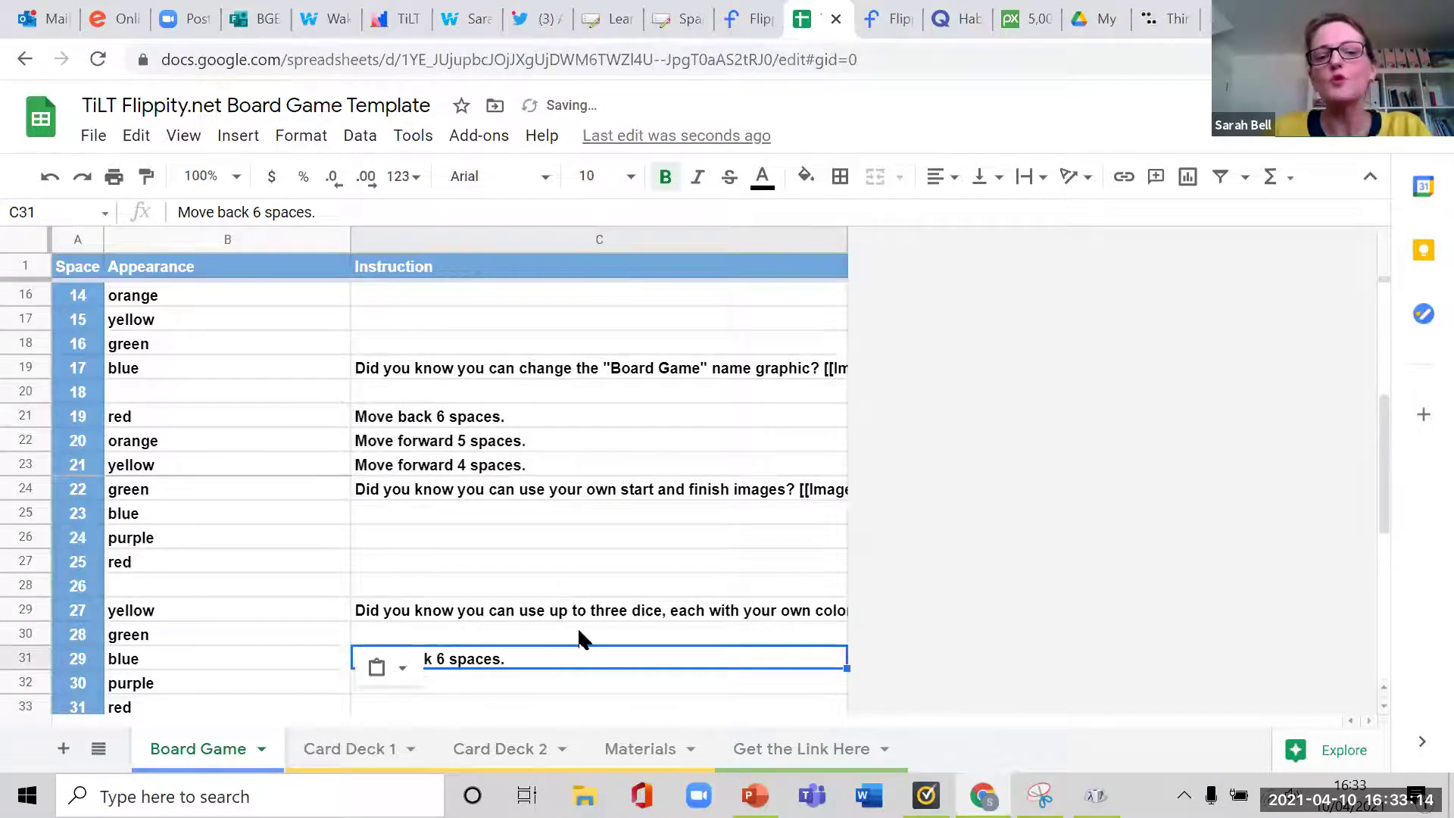
# Shorten the instruction for space 7 to "Close this window and draw a blue card below.".
pyautogui.scroll(5, 569, 572)
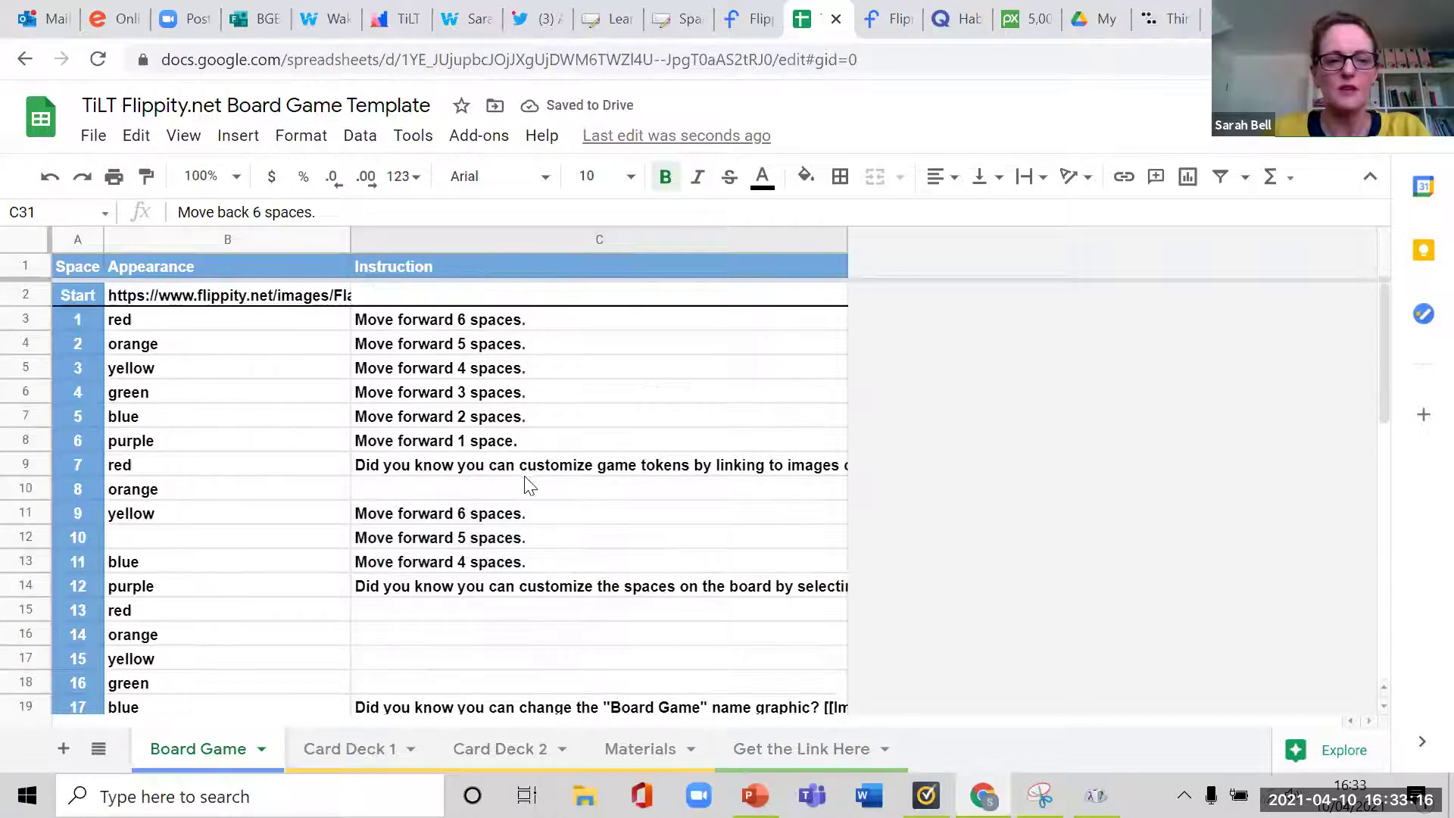
pyautogui.click(524, 467)
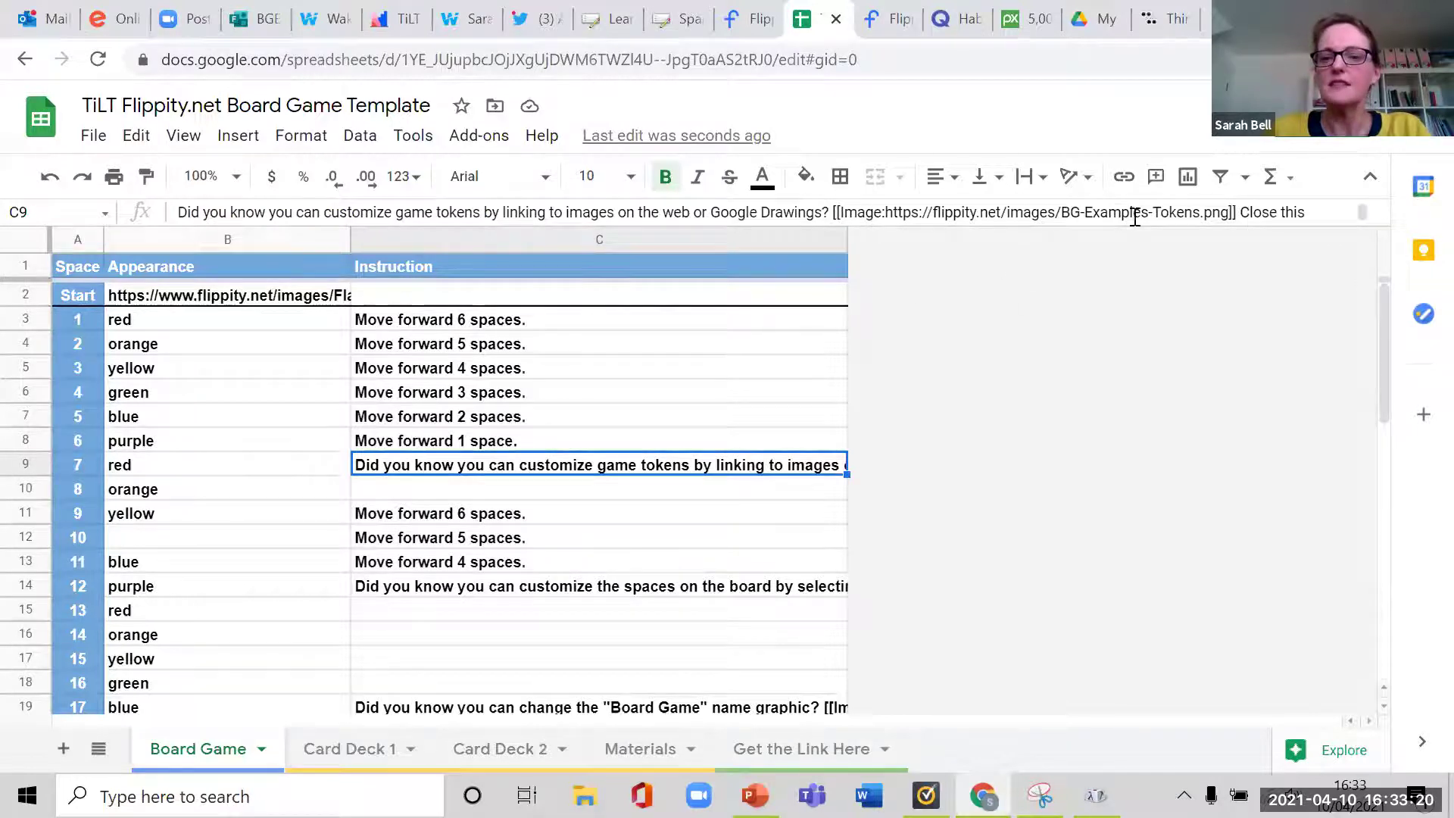
pyautogui.moveTo(1240, 214); pyautogui.dragTo(121, 190)
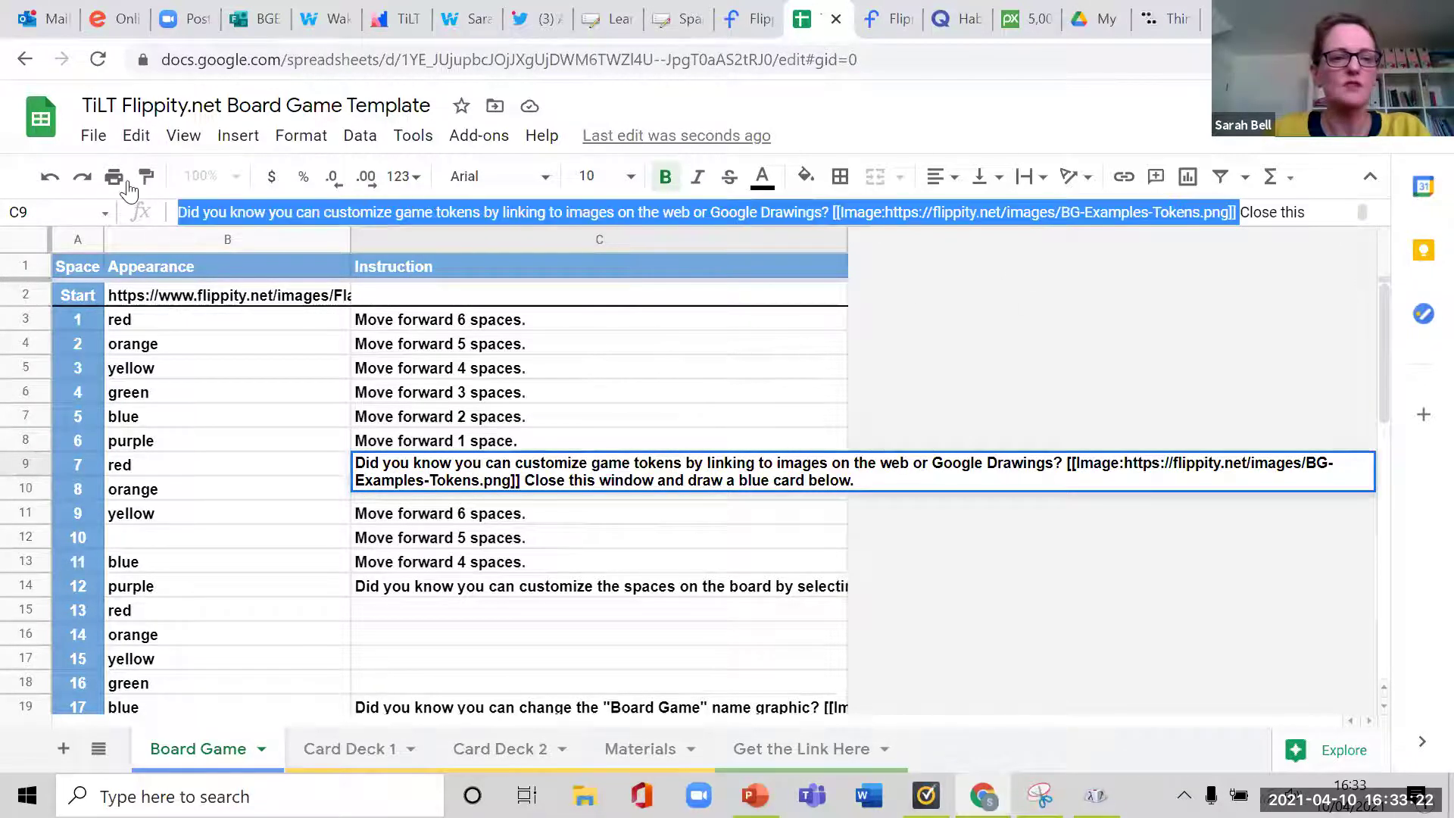
pyautogui.press('BackSpace')
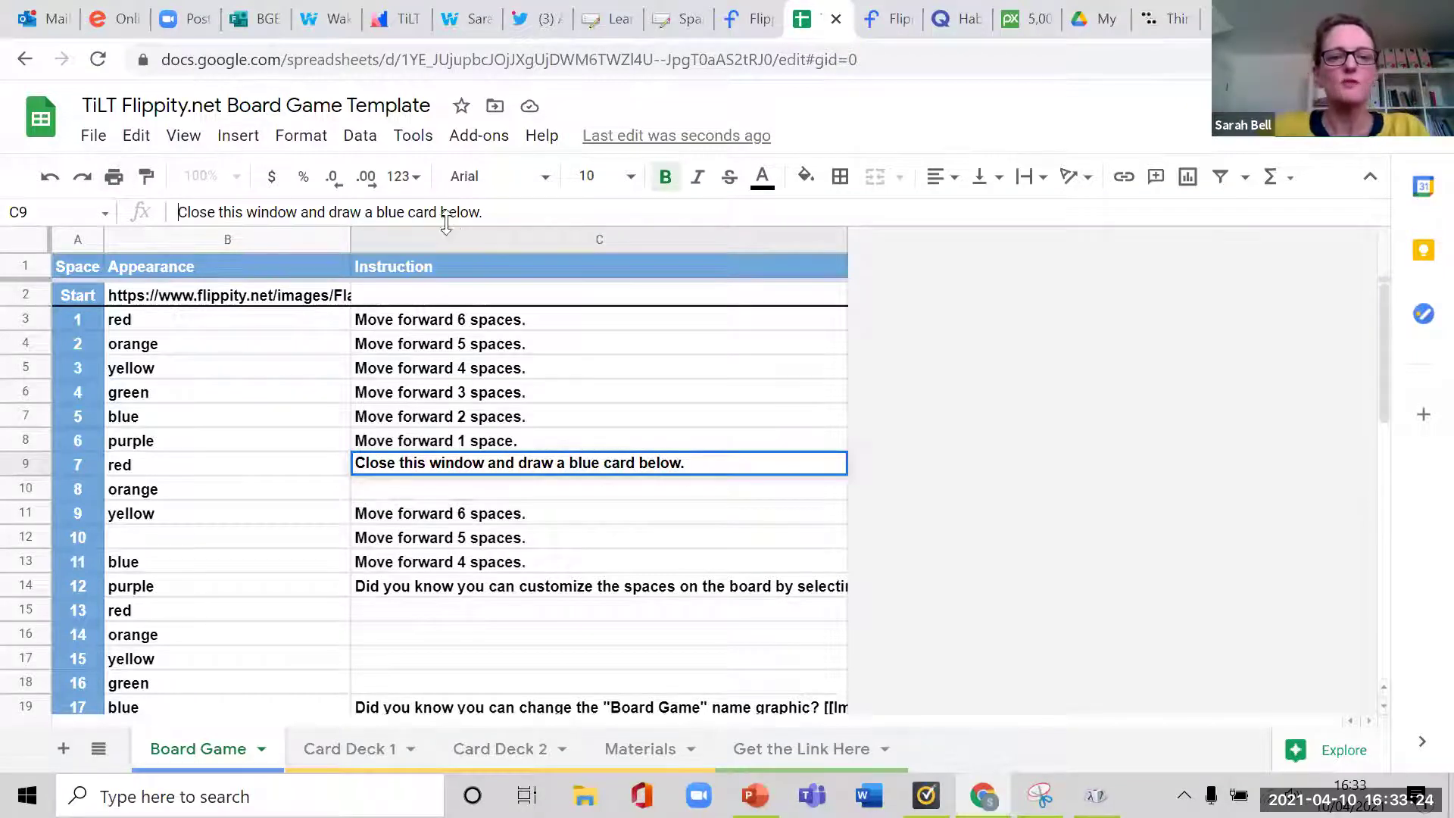
pyautogui.click(612, 496)
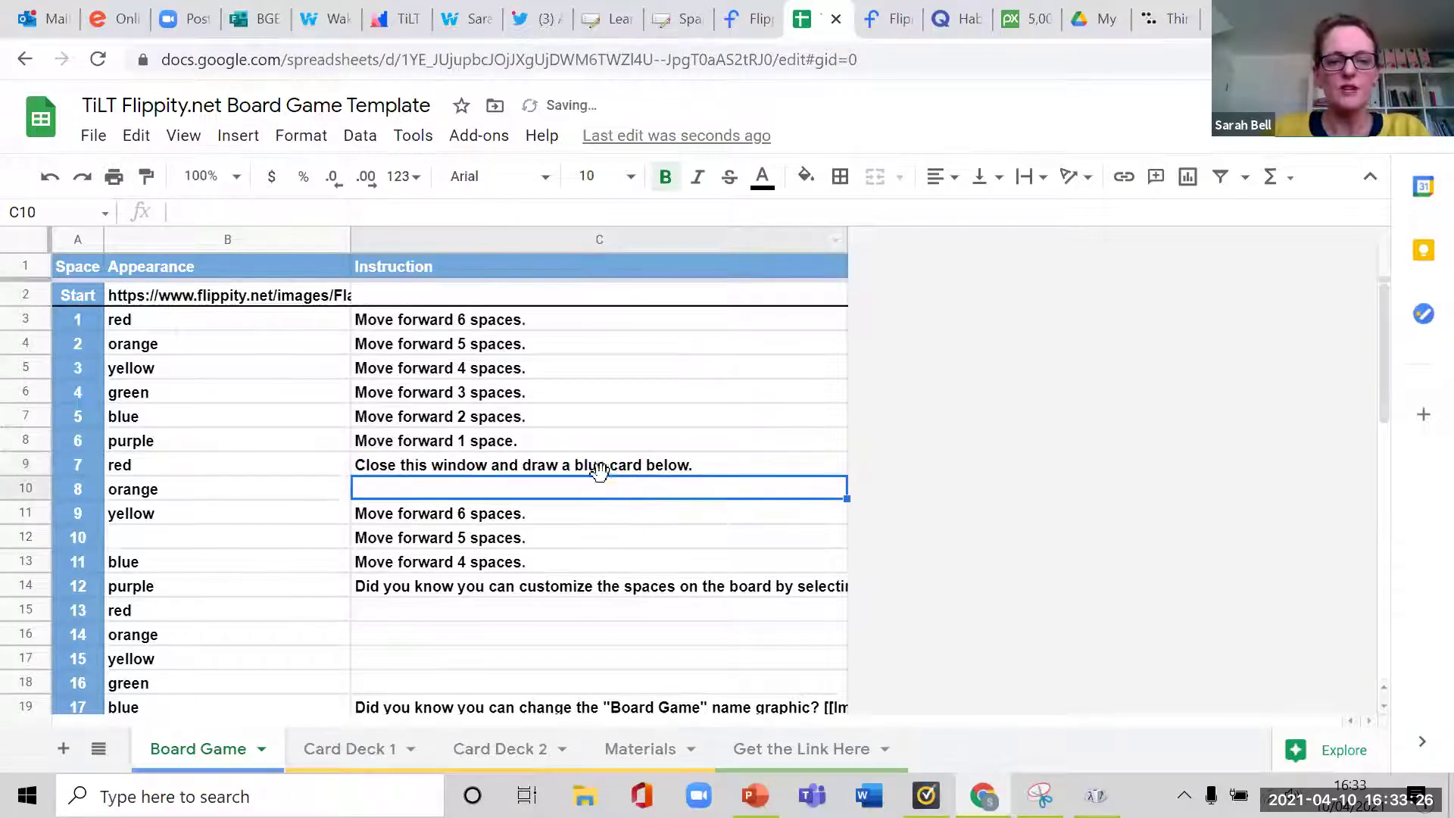
# Copy the blue card instruction from space 7 to spaces 17 and 22, replacing their "Did you know" texts.
pyautogui.click(604, 471)
pyautogui.hotkey('ctrl', 'c')
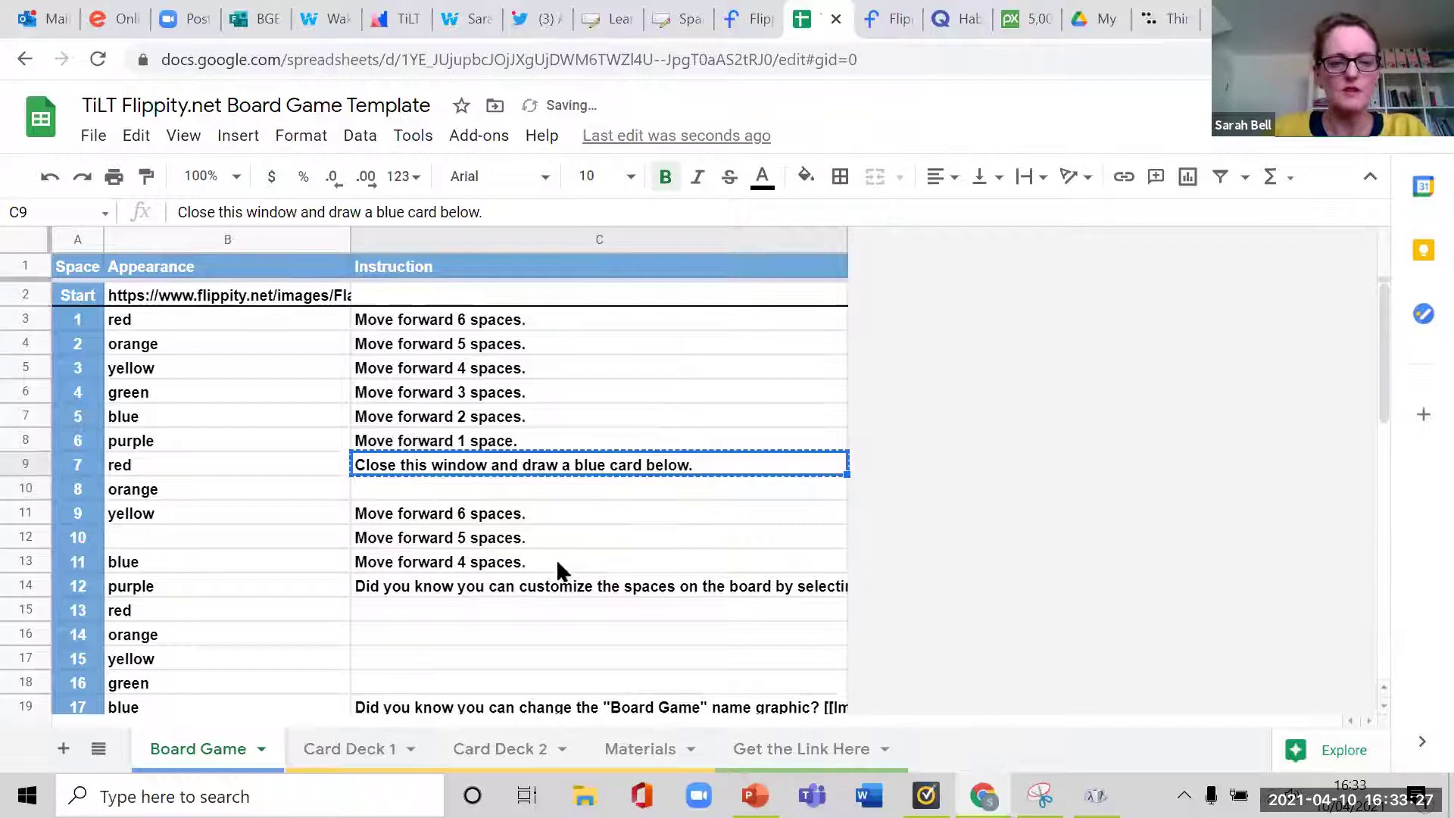
pyautogui.scroll(-1, 543, 639)
pyautogui.click(540, 640)
pyautogui.hotkey('ctrl', 'v')
pyautogui.scroll(-2, 534, 638)
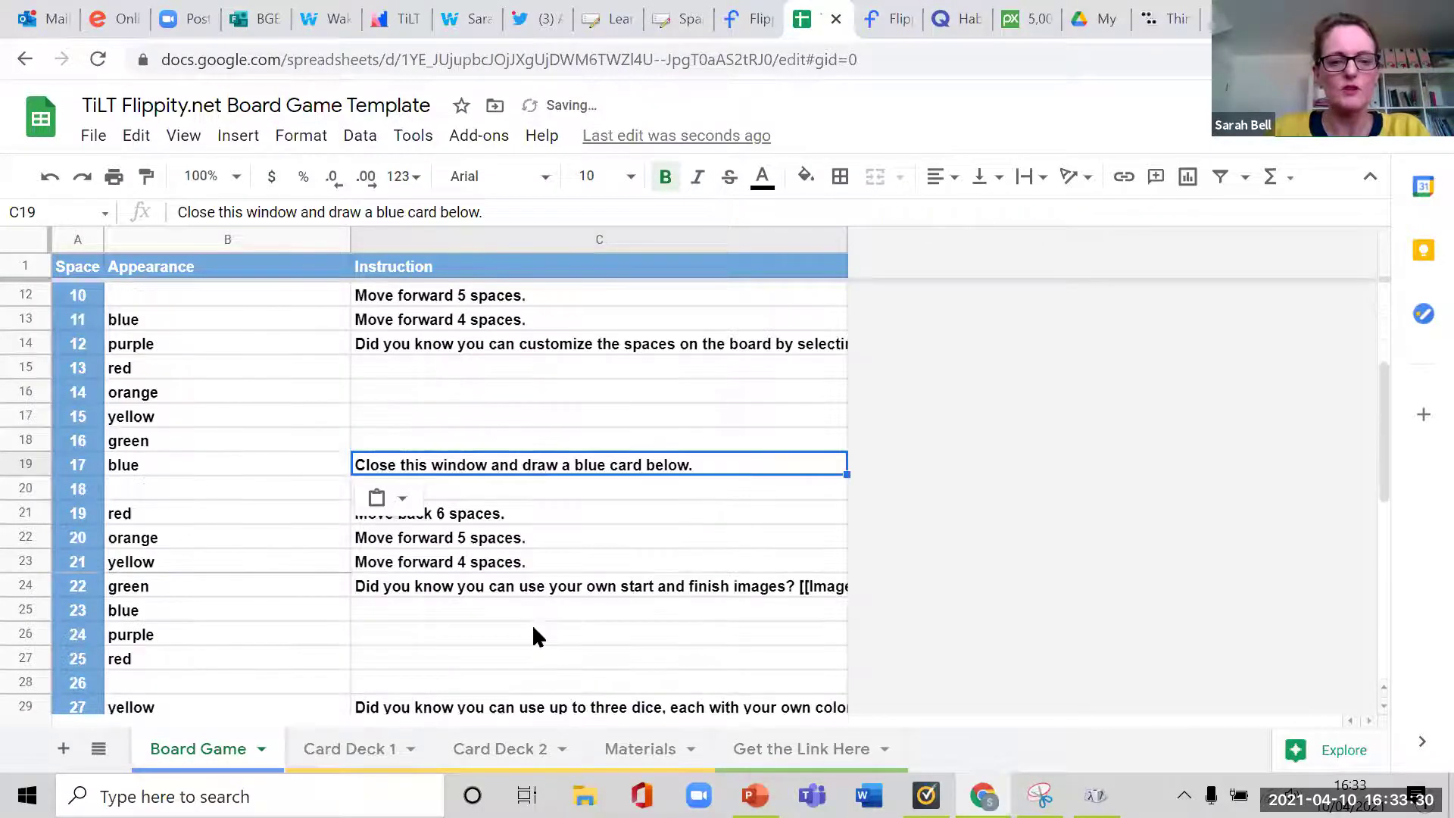
pyautogui.click(542, 595)
pyautogui.hotkey('ctrl', 'v')
# Paste the card instruction for space 27 and change it to "Close this window and draw a green card below.".
pyautogui.scroll(-1, 534, 610)
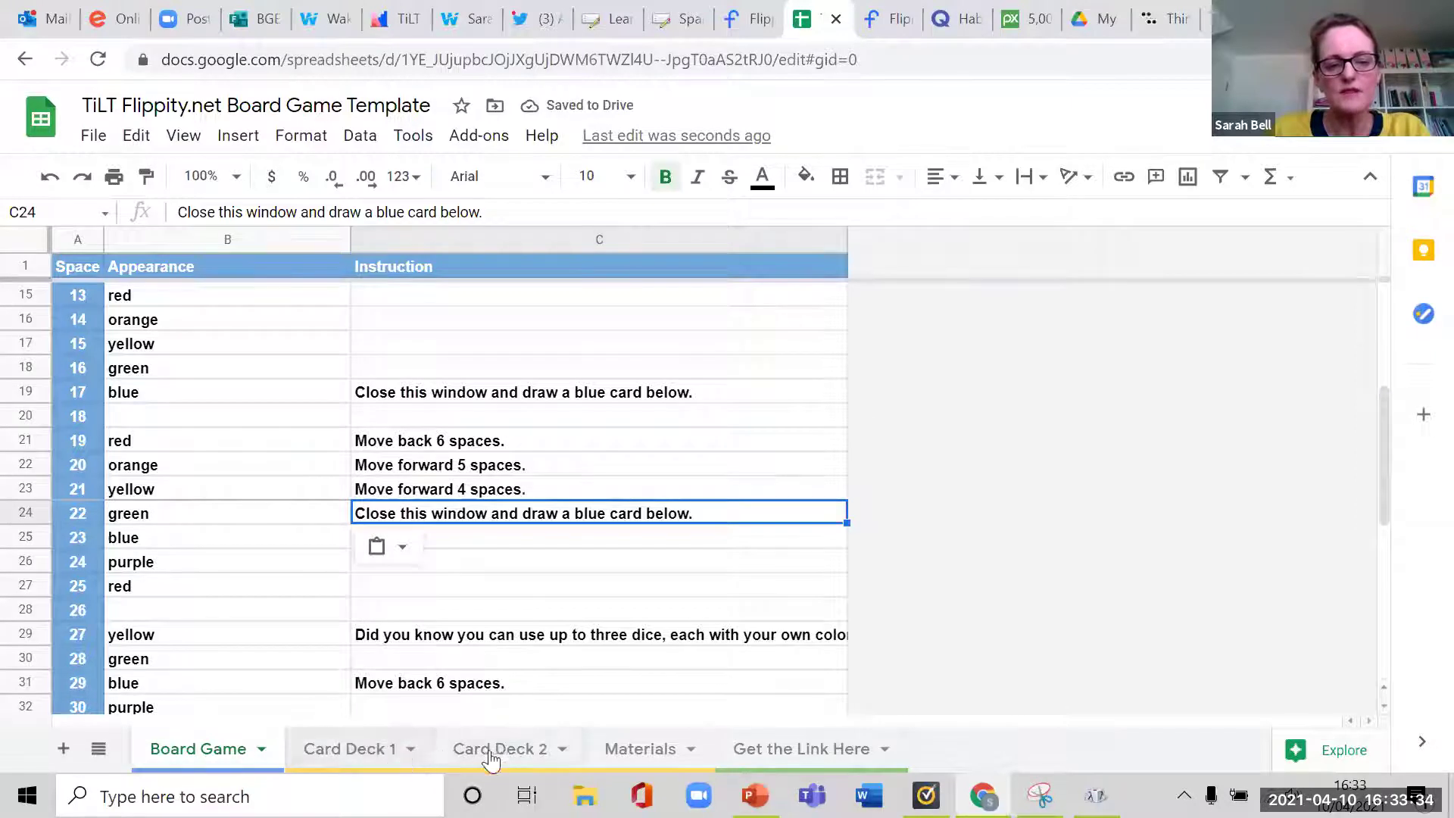
pyautogui.click(453, 642)
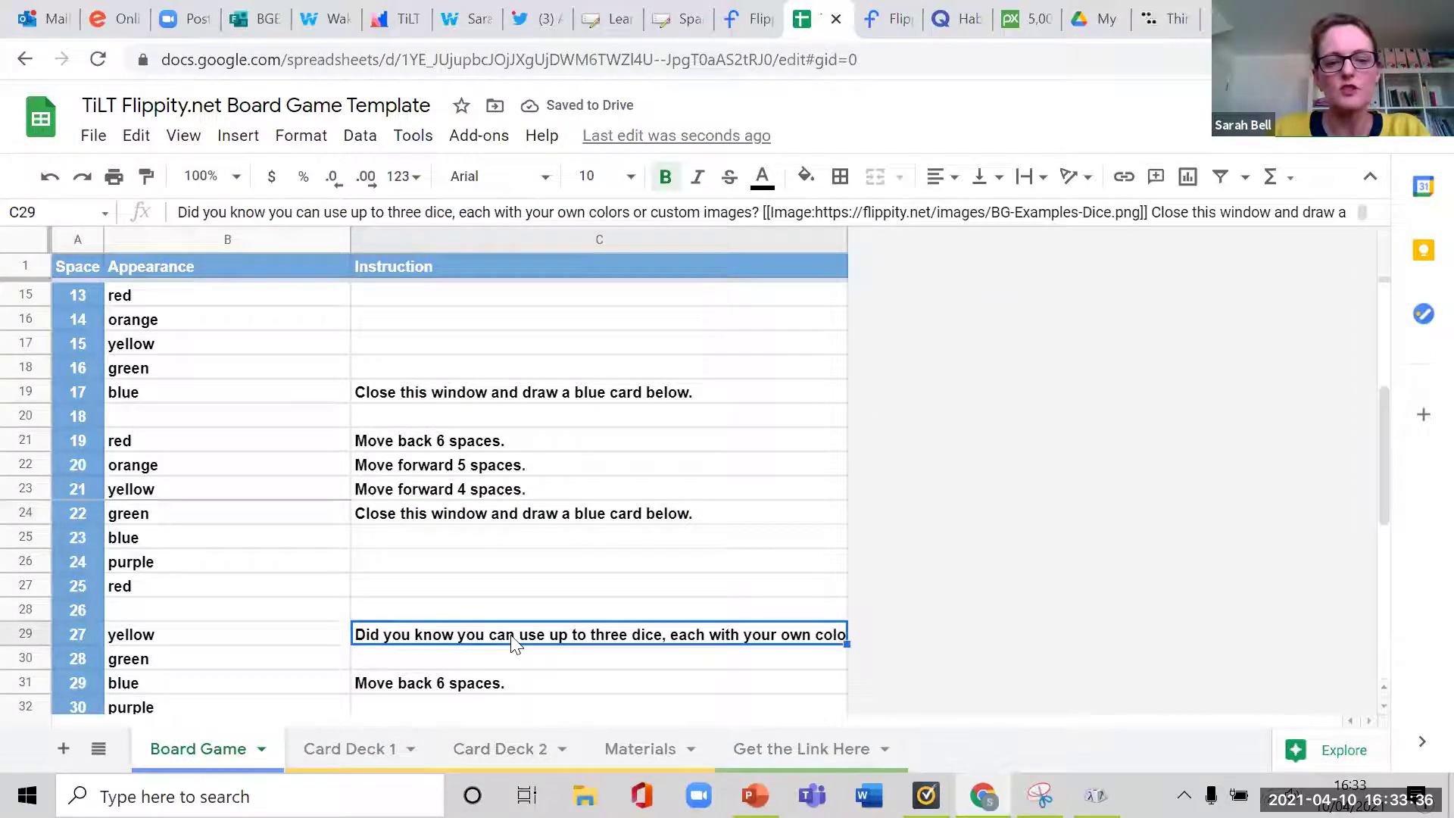
pyautogui.hotkey('ctrl', 'v')
pyautogui.tripleClick(569, 633)
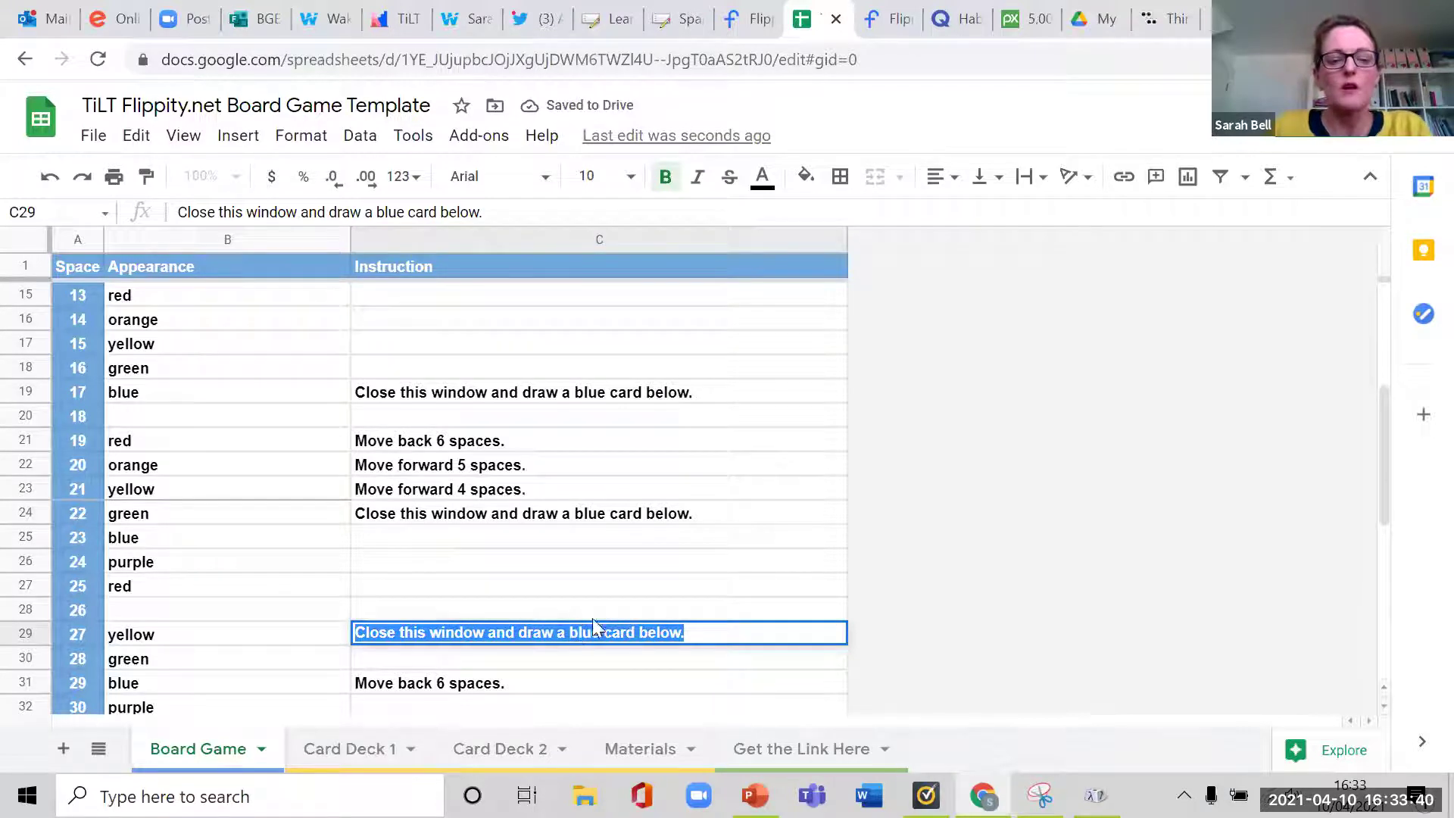
pyautogui.click(594, 618)
pyautogui.doubleClick(587, 632)
pyautogui.moveTo(568, 633); pyautogui.dragTo(602, 630)
pyautogui.write('green')
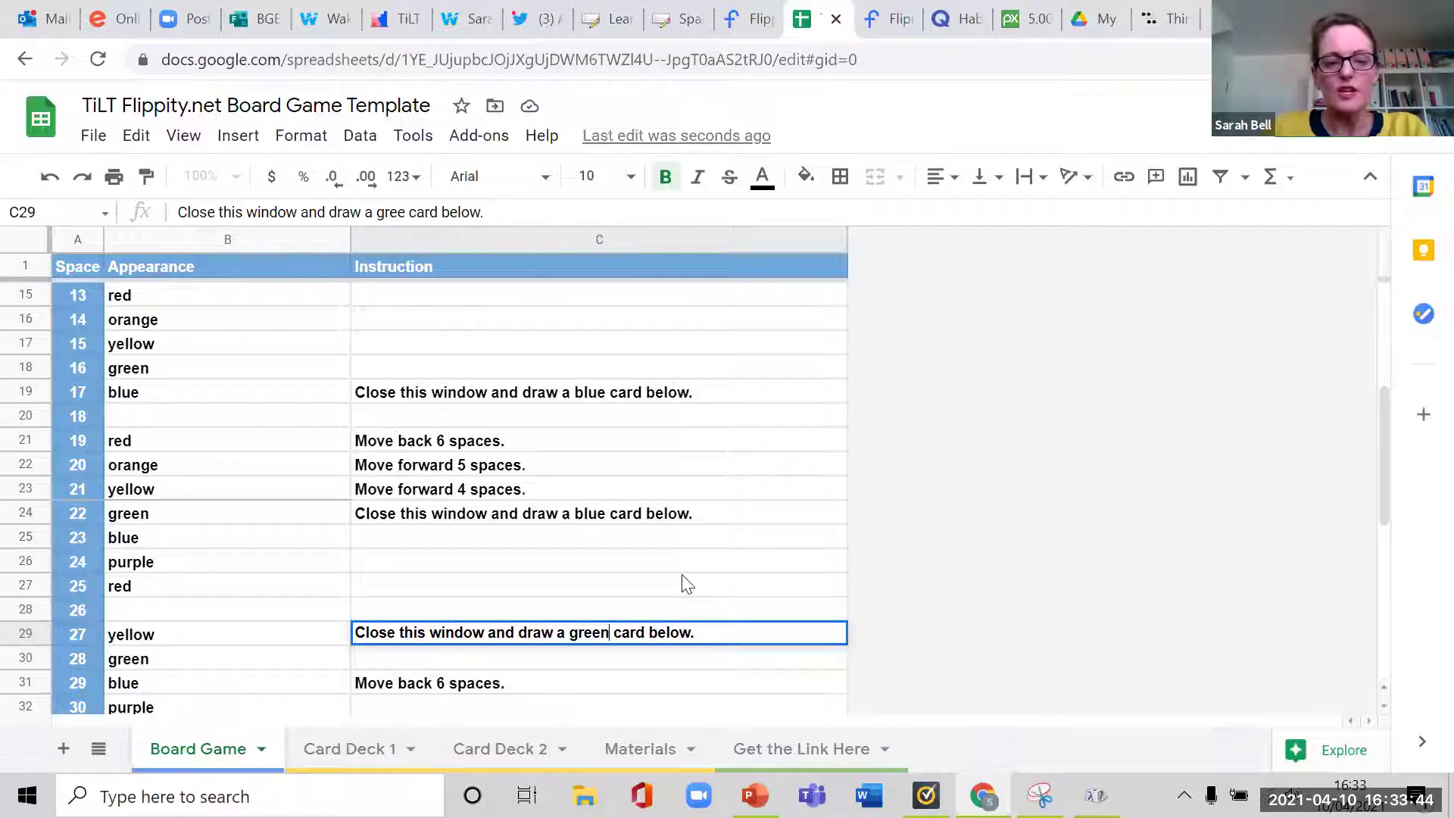
pyautogui.click(663, 520)
# Copy the green card instruction from space 27 to spaces 32, 37 and 42.
pyautogui.scroll(-4, 644, 499)
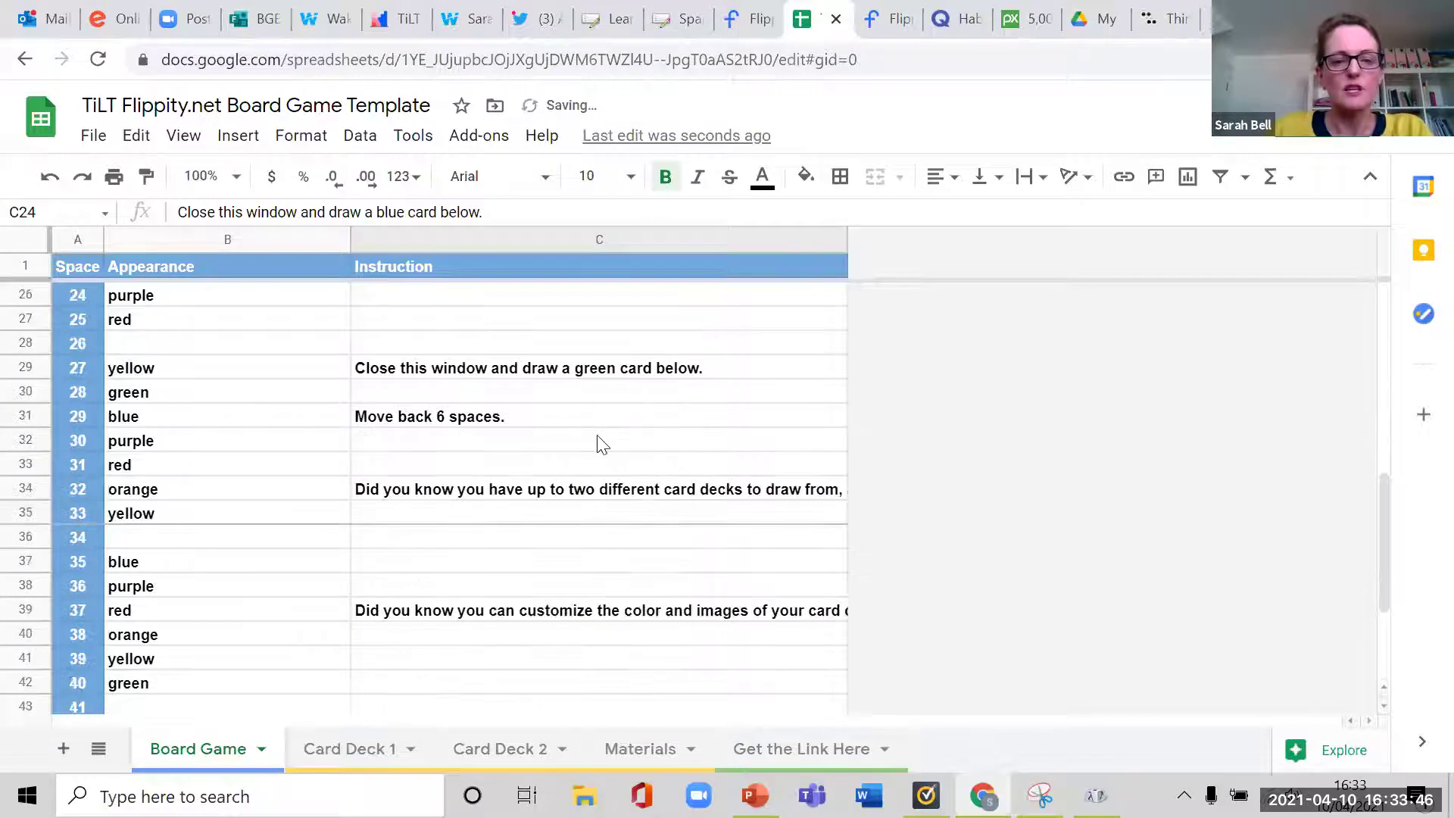
pyautogui.click(602, 369)
pyautogui.hotkey('ctrl', 'c')
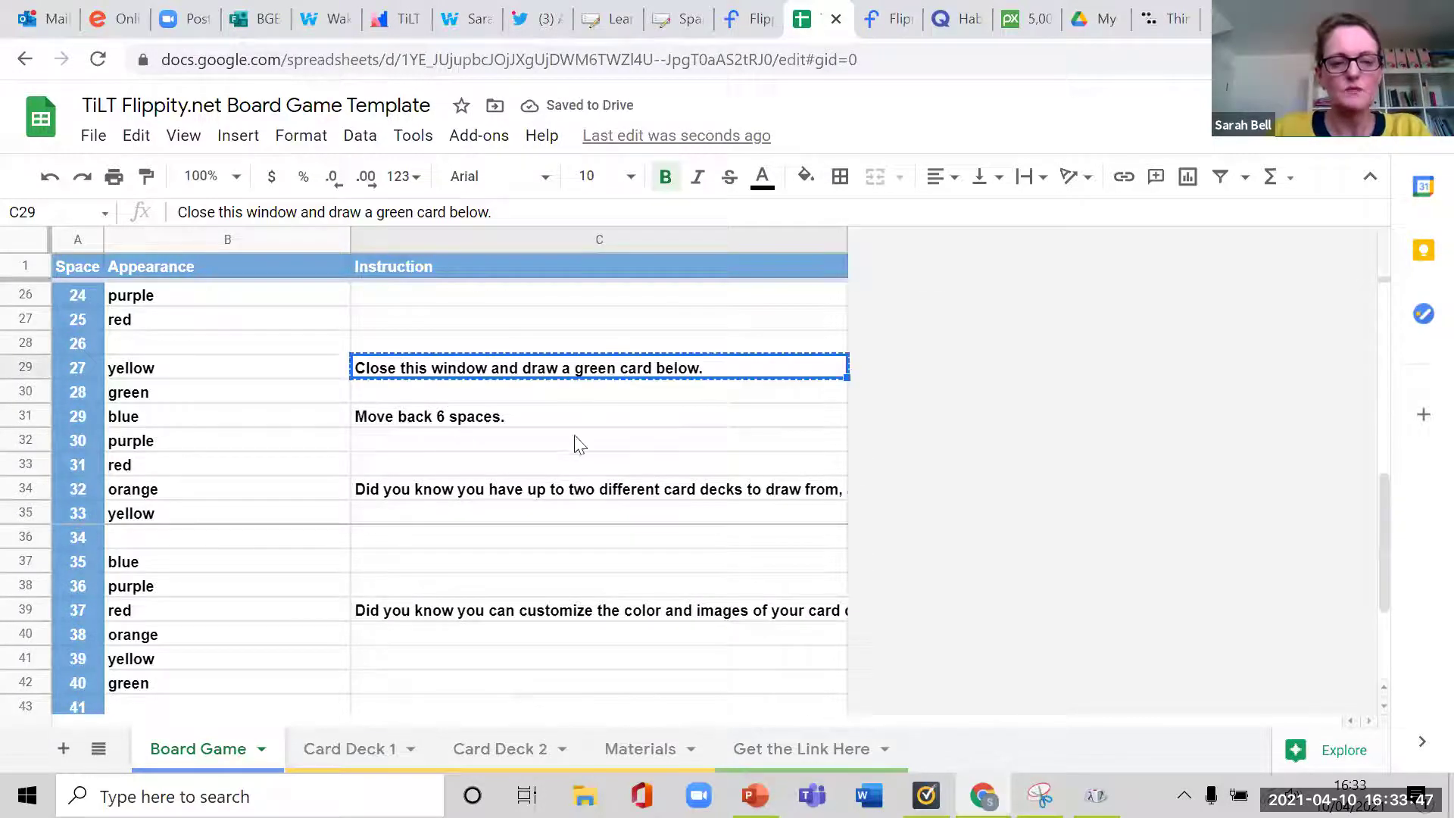
pyautogui.click(564, 473)
pyautogui.click(571, 493)
pyautogui.hotkey('ctrl', 'v')
pyautogui.click(547, 611)
pyautogui.hotkey('ctrl', 'v')
pyautogui.scroll(-3, 545, 606)
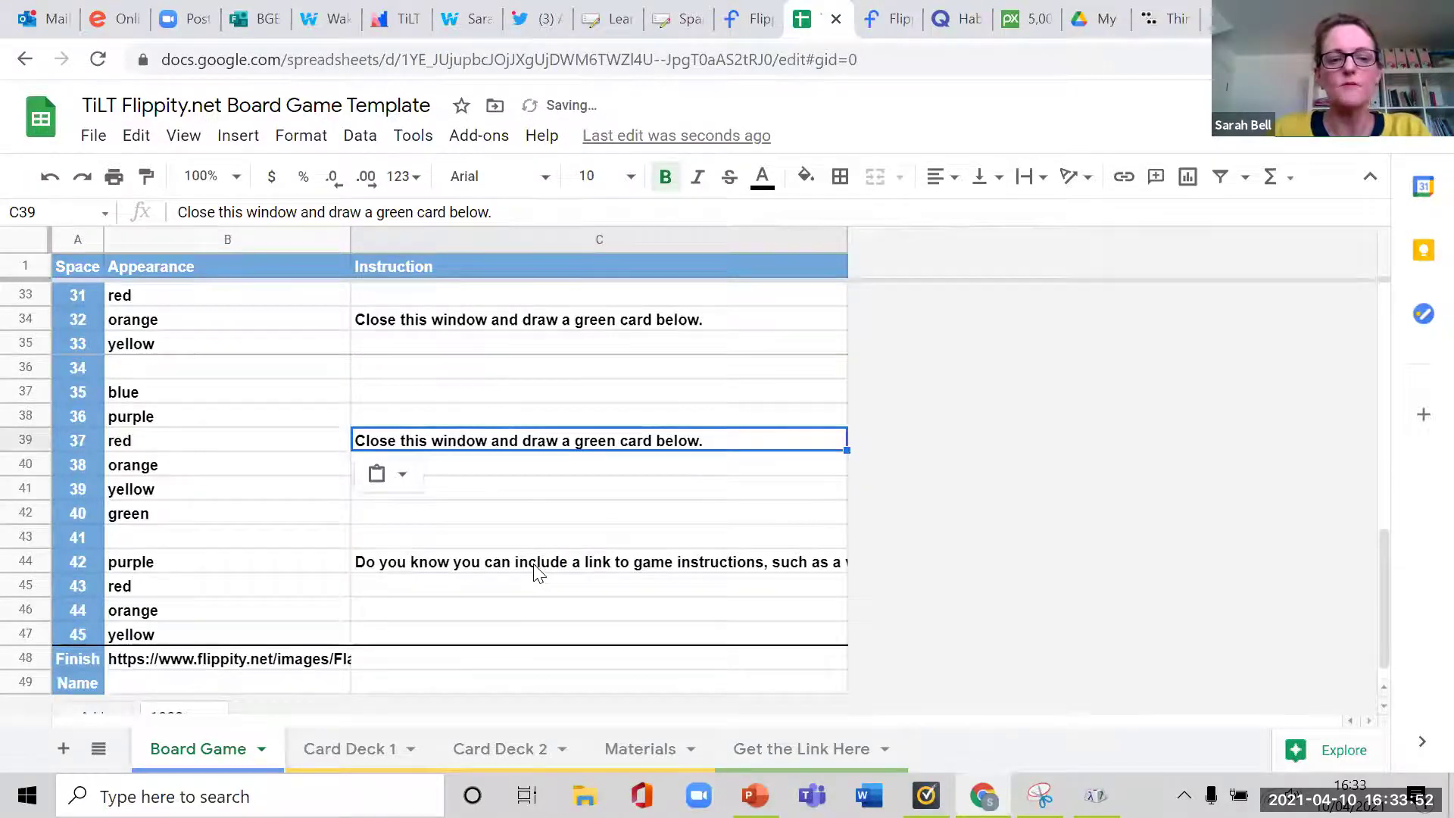
pyautogui.click(534, 565)
pyautogui.hotkey('ctrl', 'v')
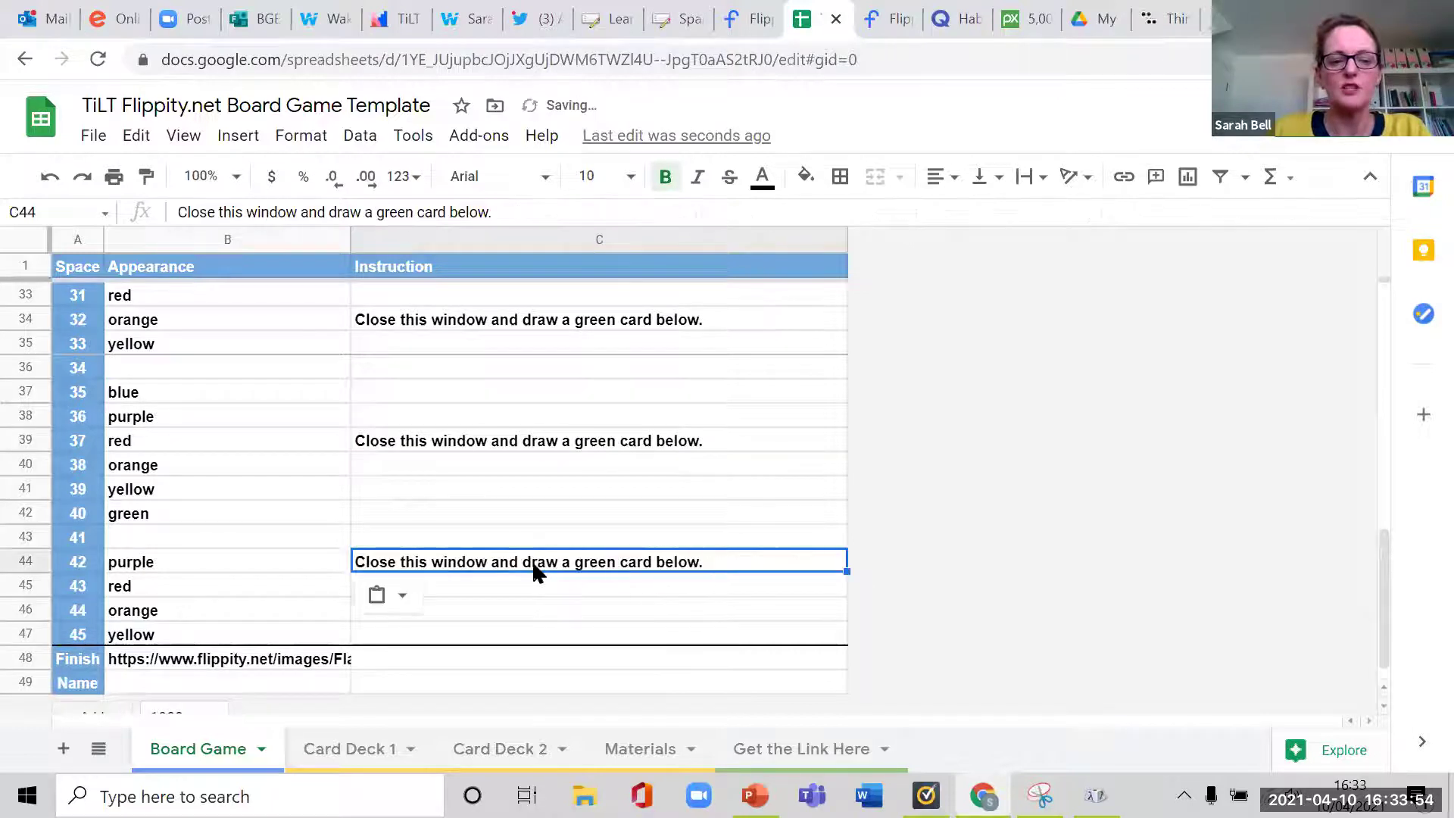
# Reload the published board game and check the instructions shown for spaces 10 and 37.
pyautogui.click(881, 21)
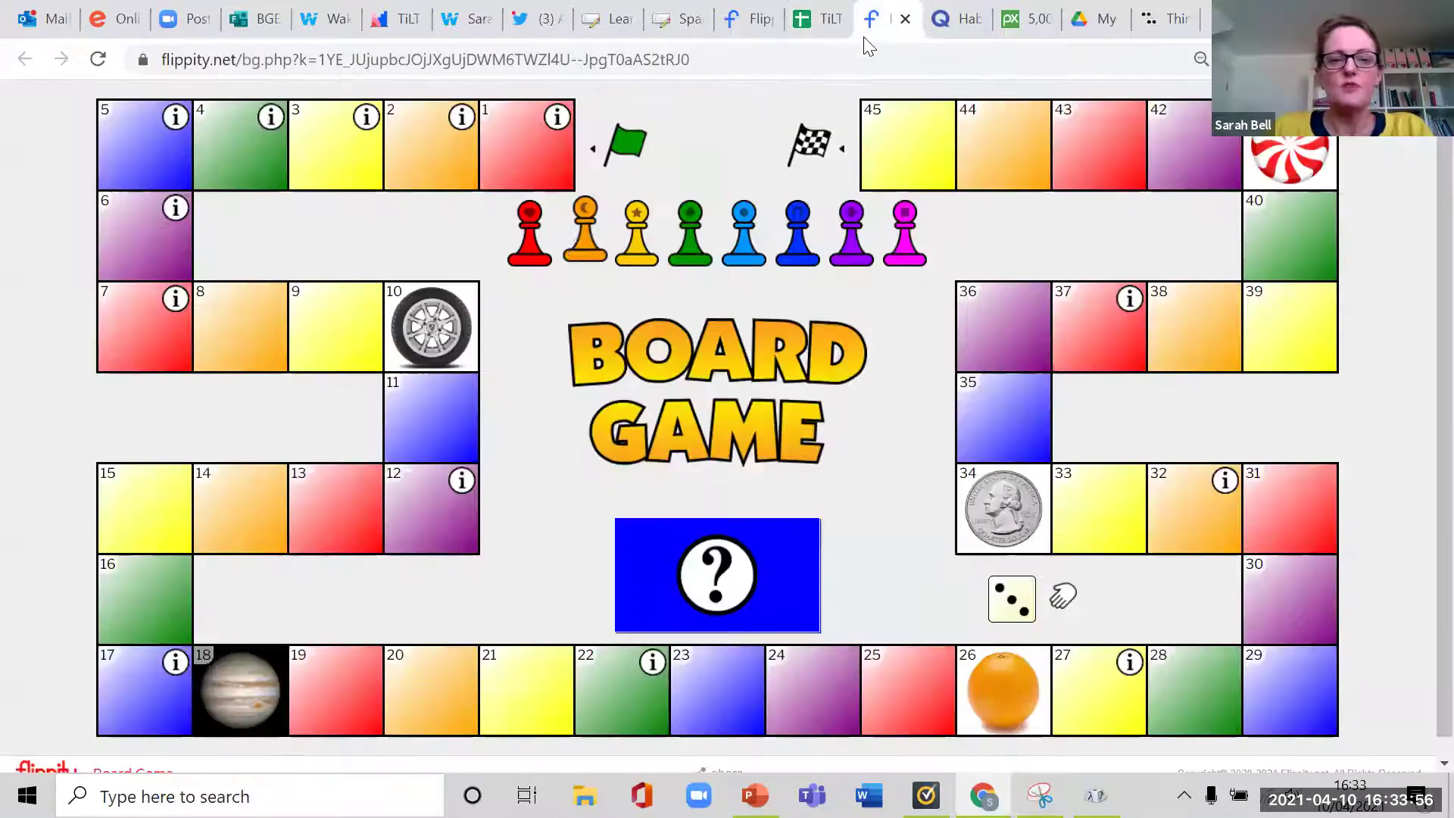
pyautogui.click(98, 59)
pyautogui.click(828, 177)
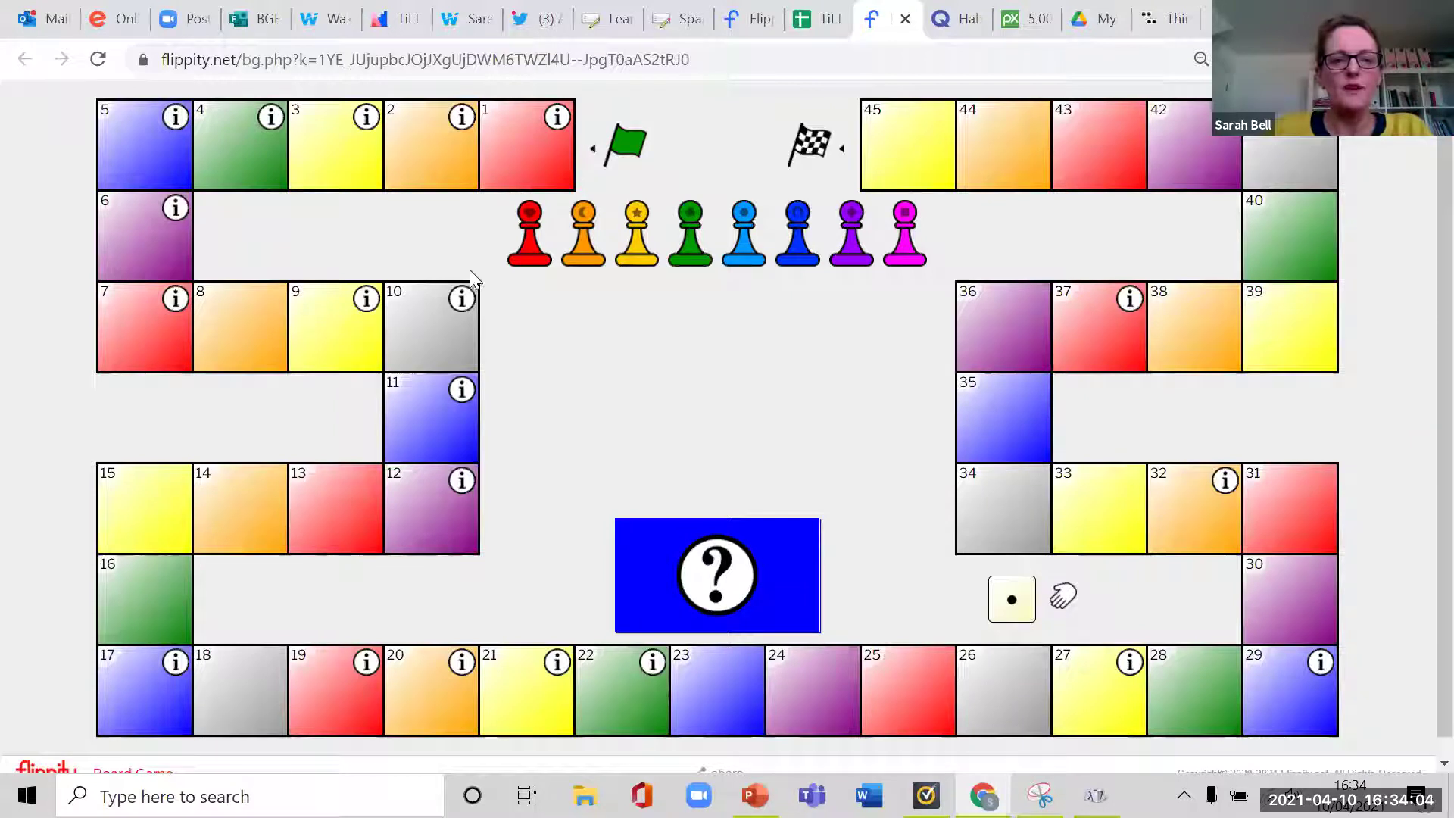
pyautogui.click(459, 300)
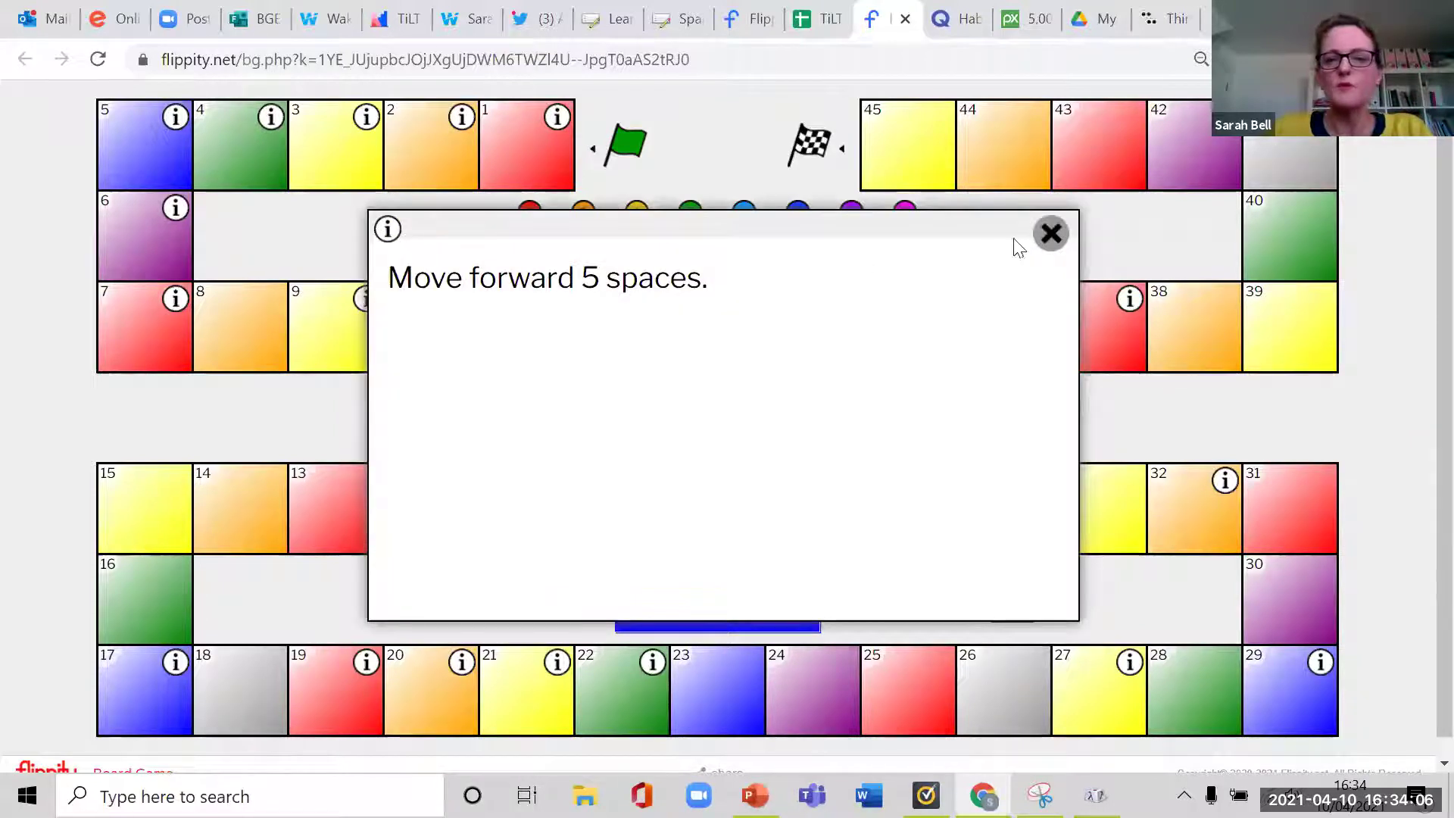
pyautogui.click(1051, 231)
pyautogui.click(1050, 283)
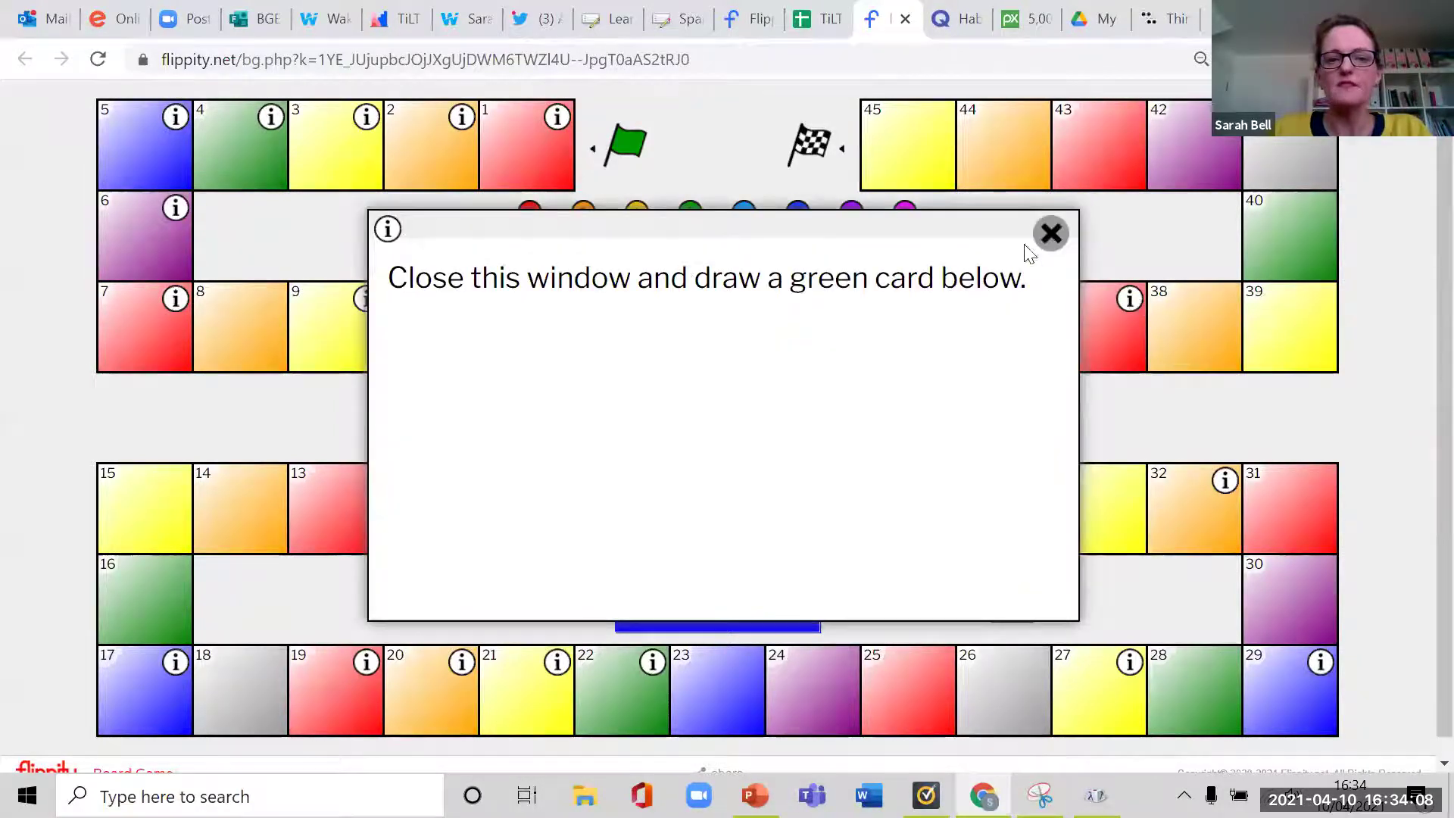
pyautogui.click(1050, 233)
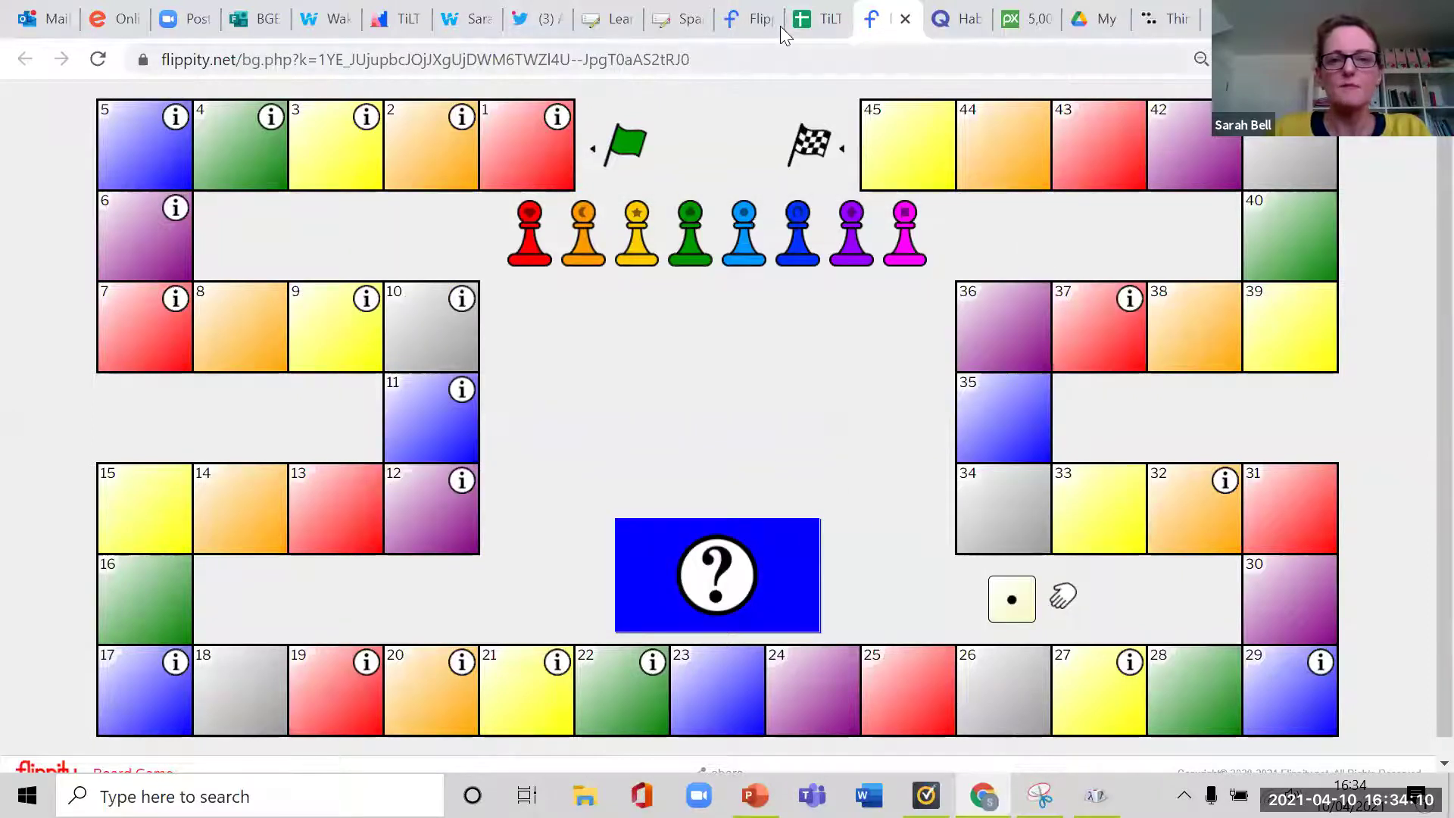
# In the spreadsheet's Card Deck 1 sheet, clear the sample cards and answers in A2:B9 and select cell A2.
pyautogui.click(818, 21)
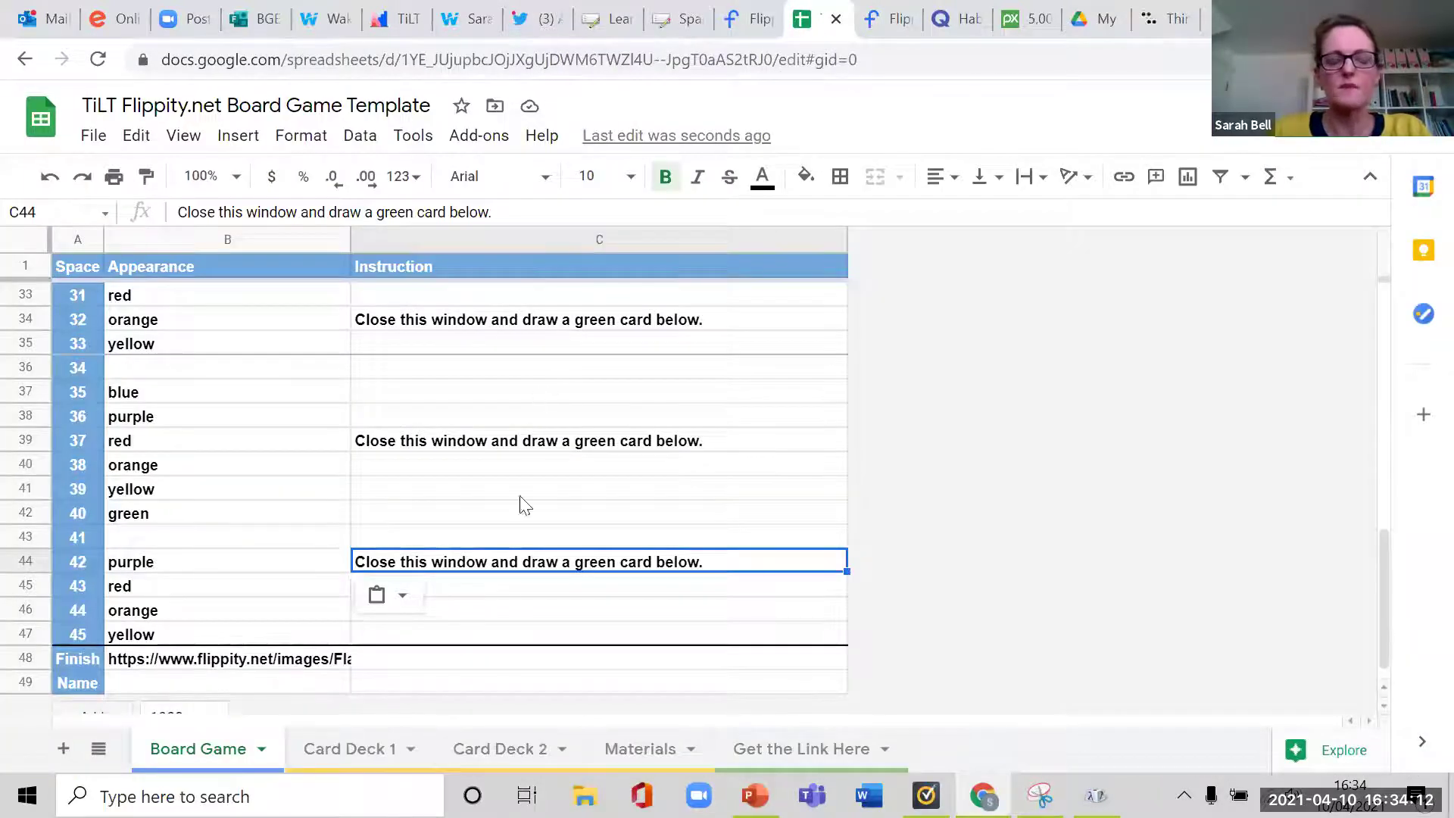
pyautogui.scroll(-1, 500, 583)
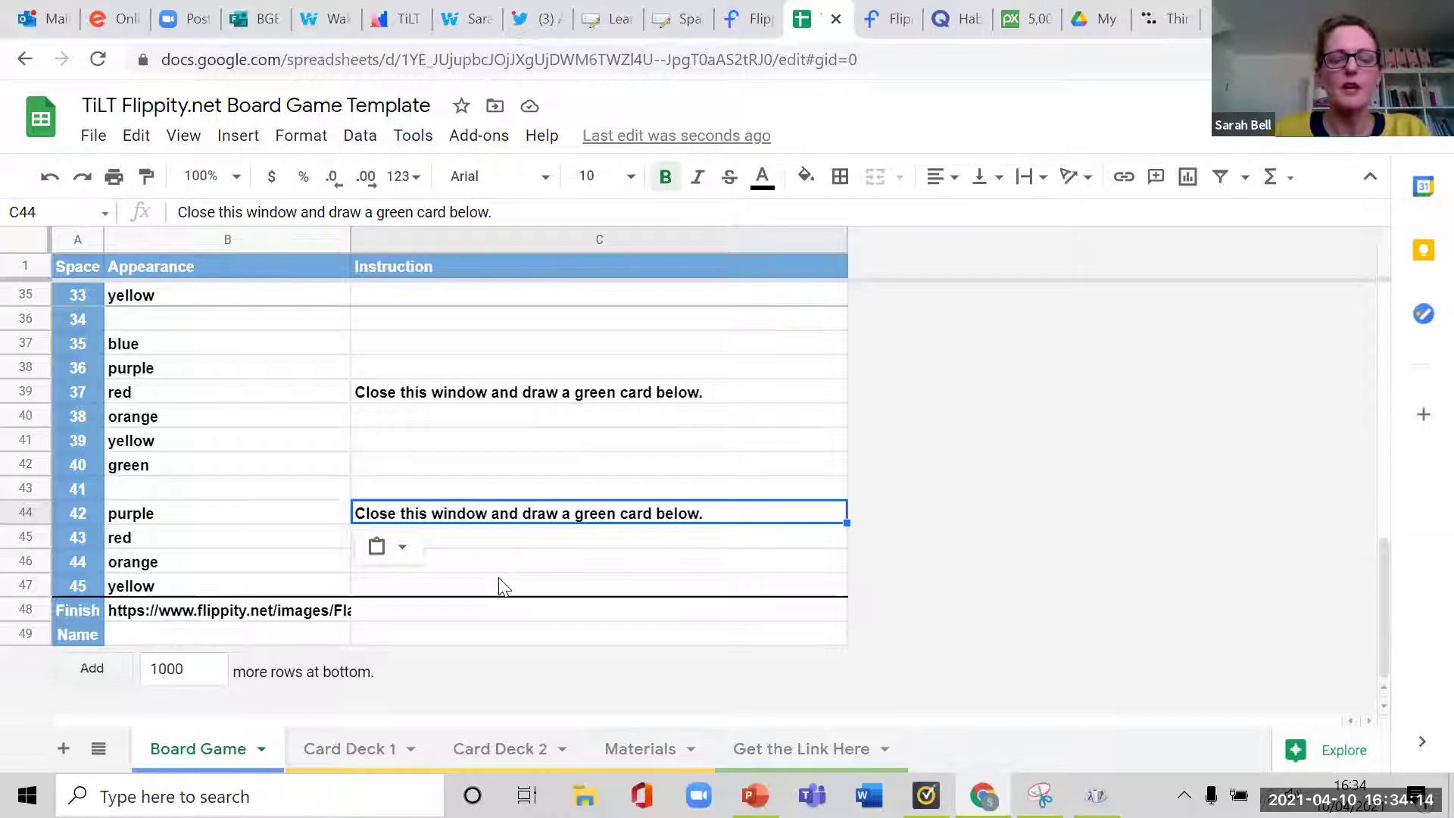
pyautogui.click(350, 749)
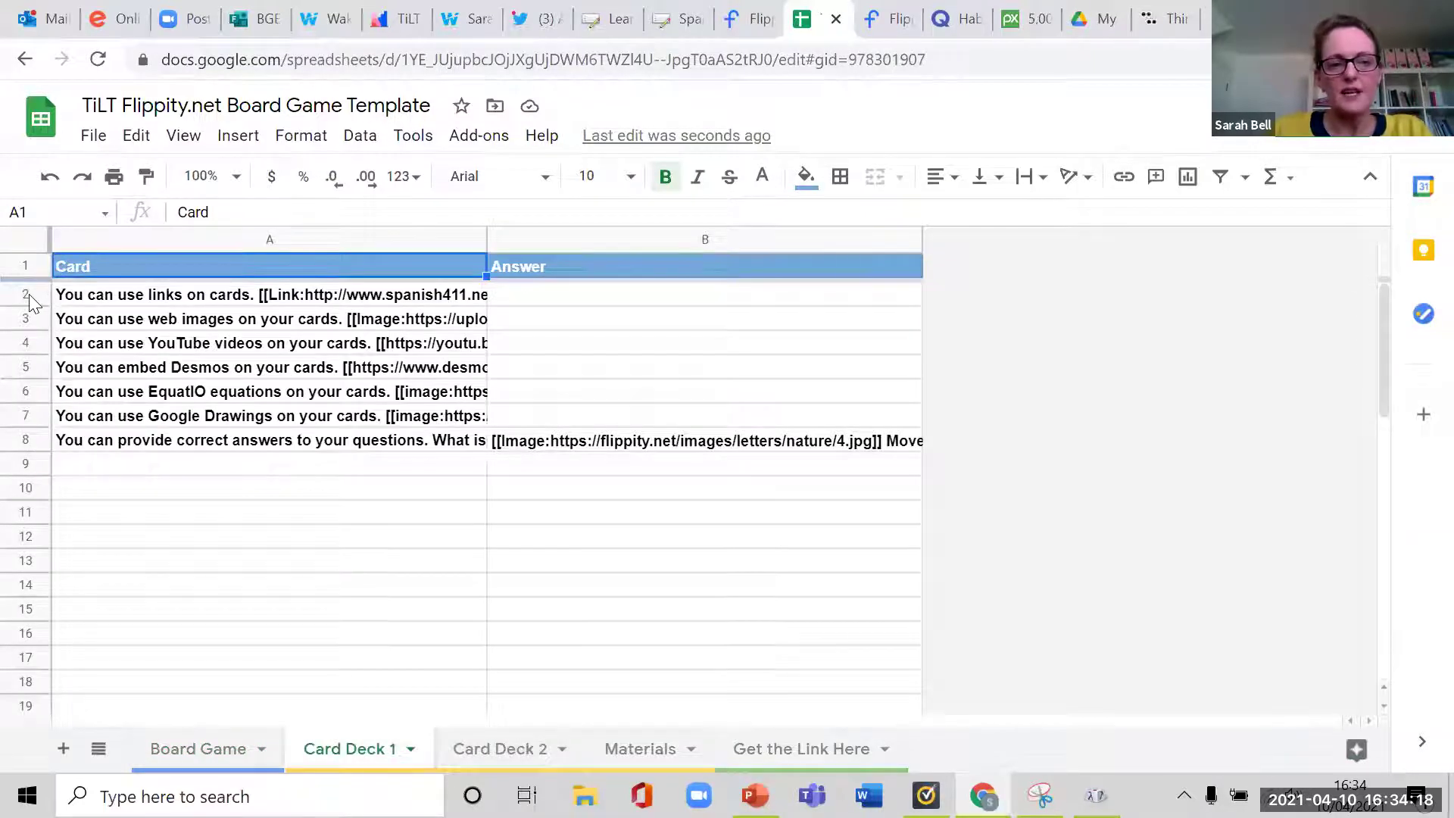
pyautogui.moveTo(57, 295); pyautogui.dragTo(640, 468)
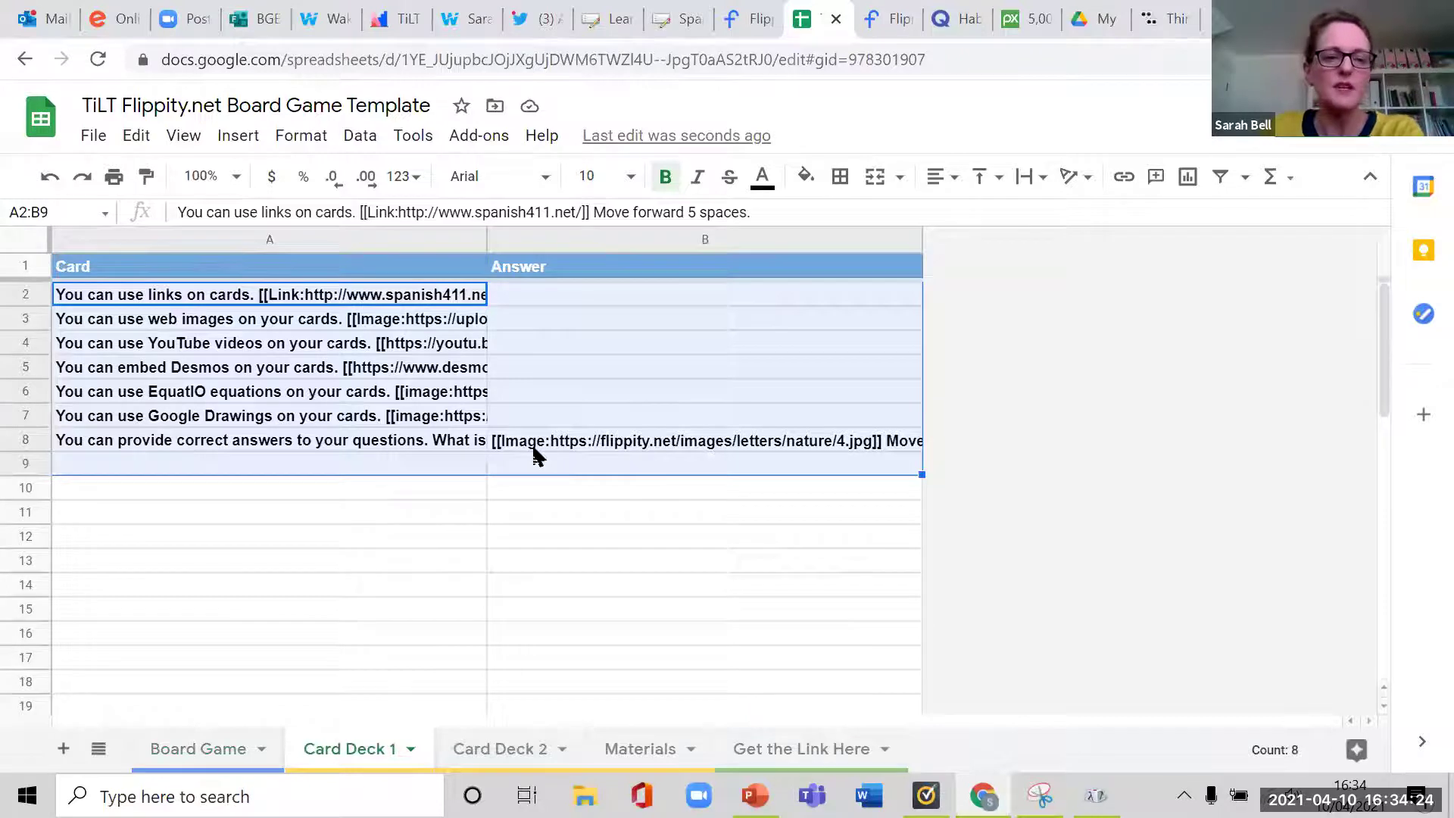
pyautogui.press('Delete')
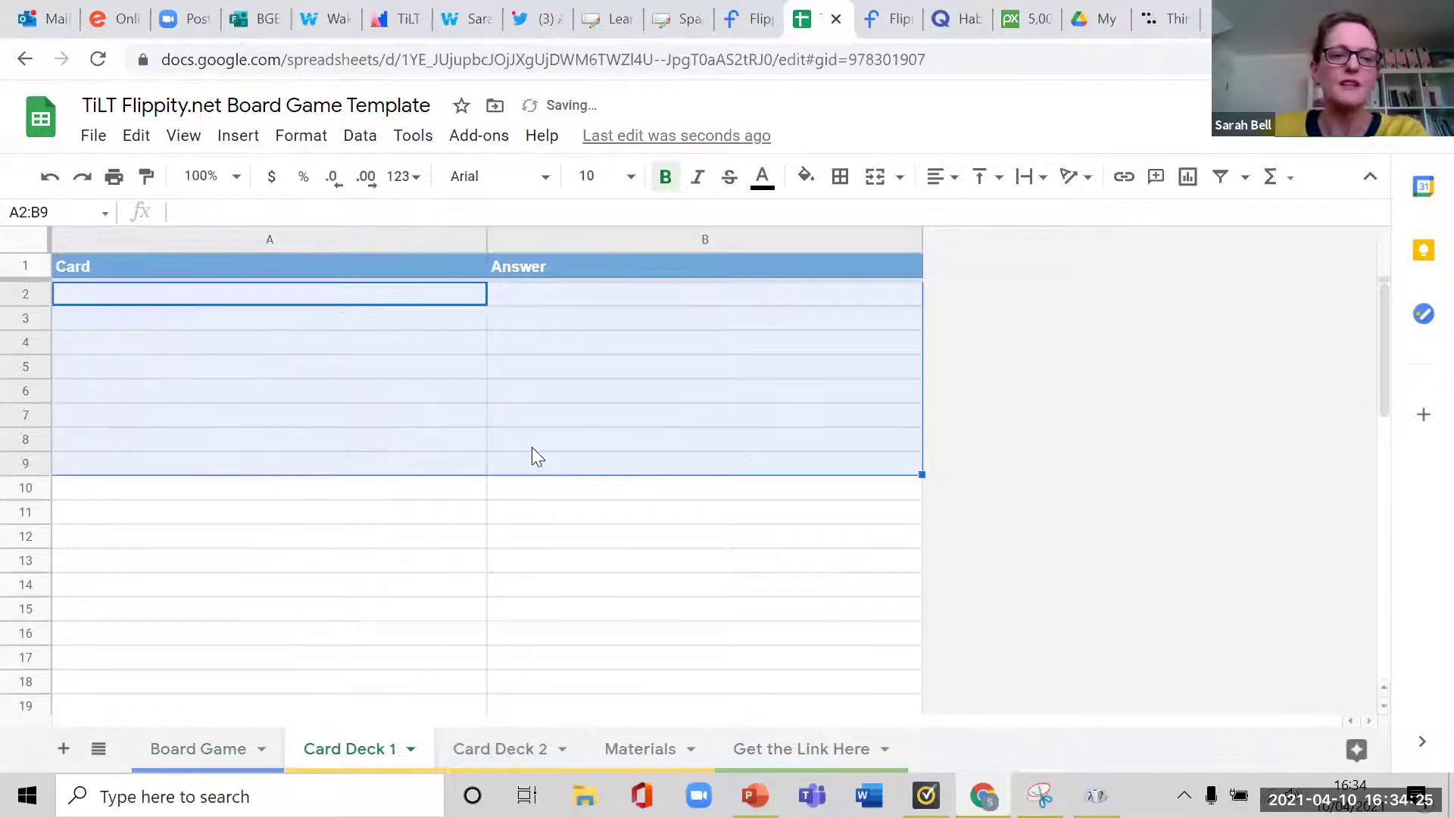
pyautogui.click(290, 295)
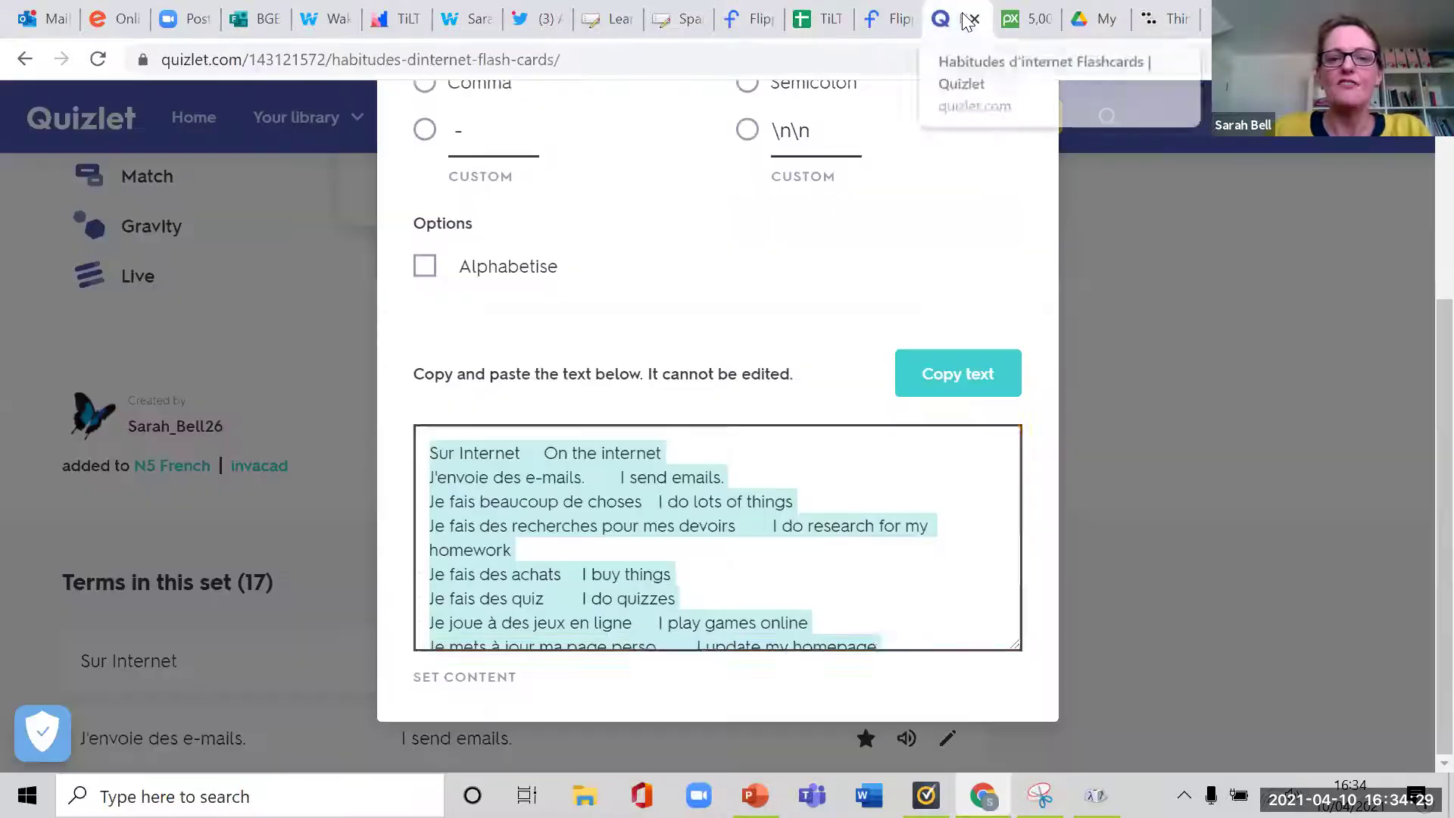
# Switch to the Quizlet set "Habitudes d'internet", copy its export text and close the Export dialog.
pyautogui.click(956, 18)
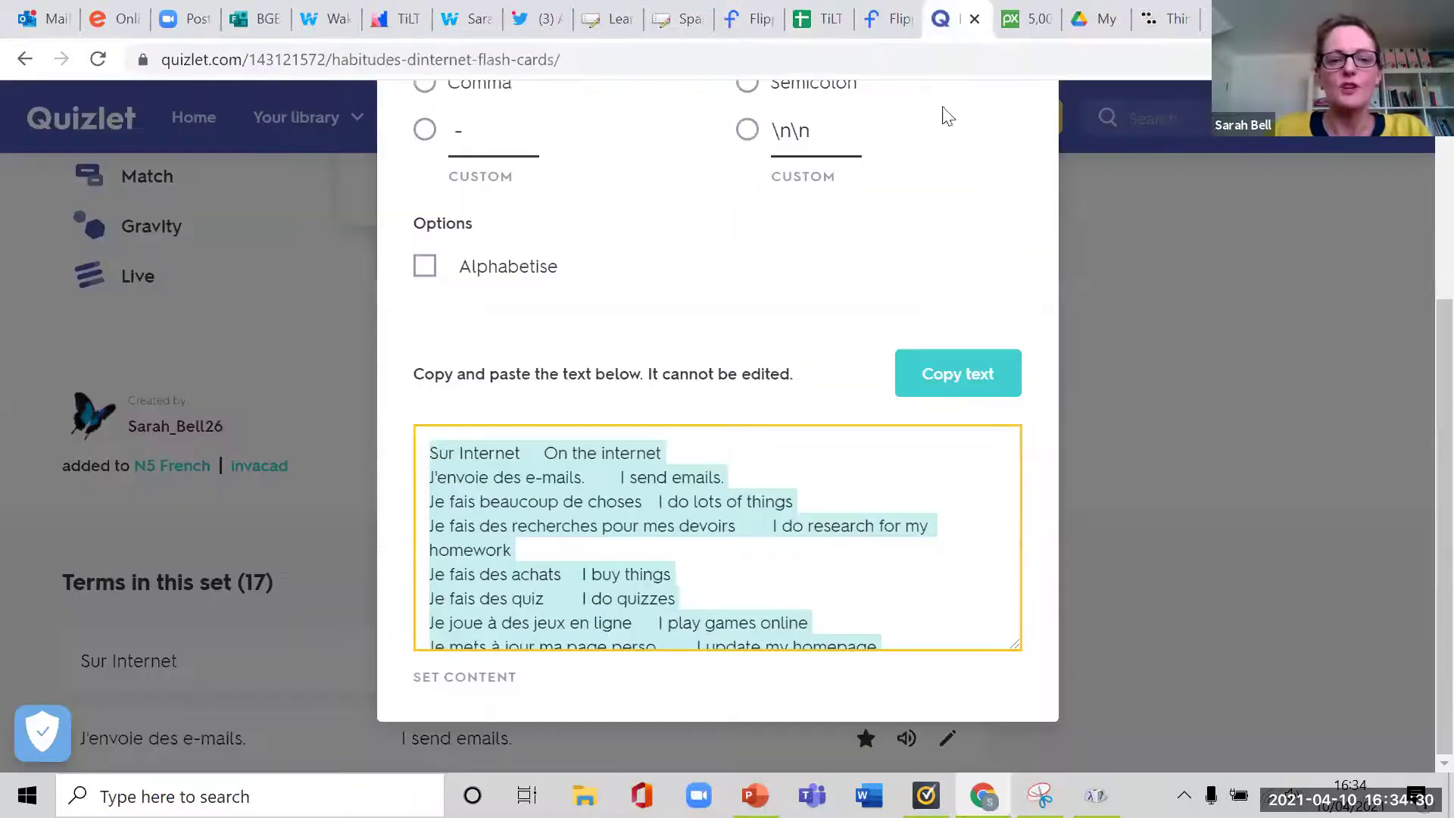
pyautogui.click(956, 373)
pyautogui.scroll(4, 980, 338)
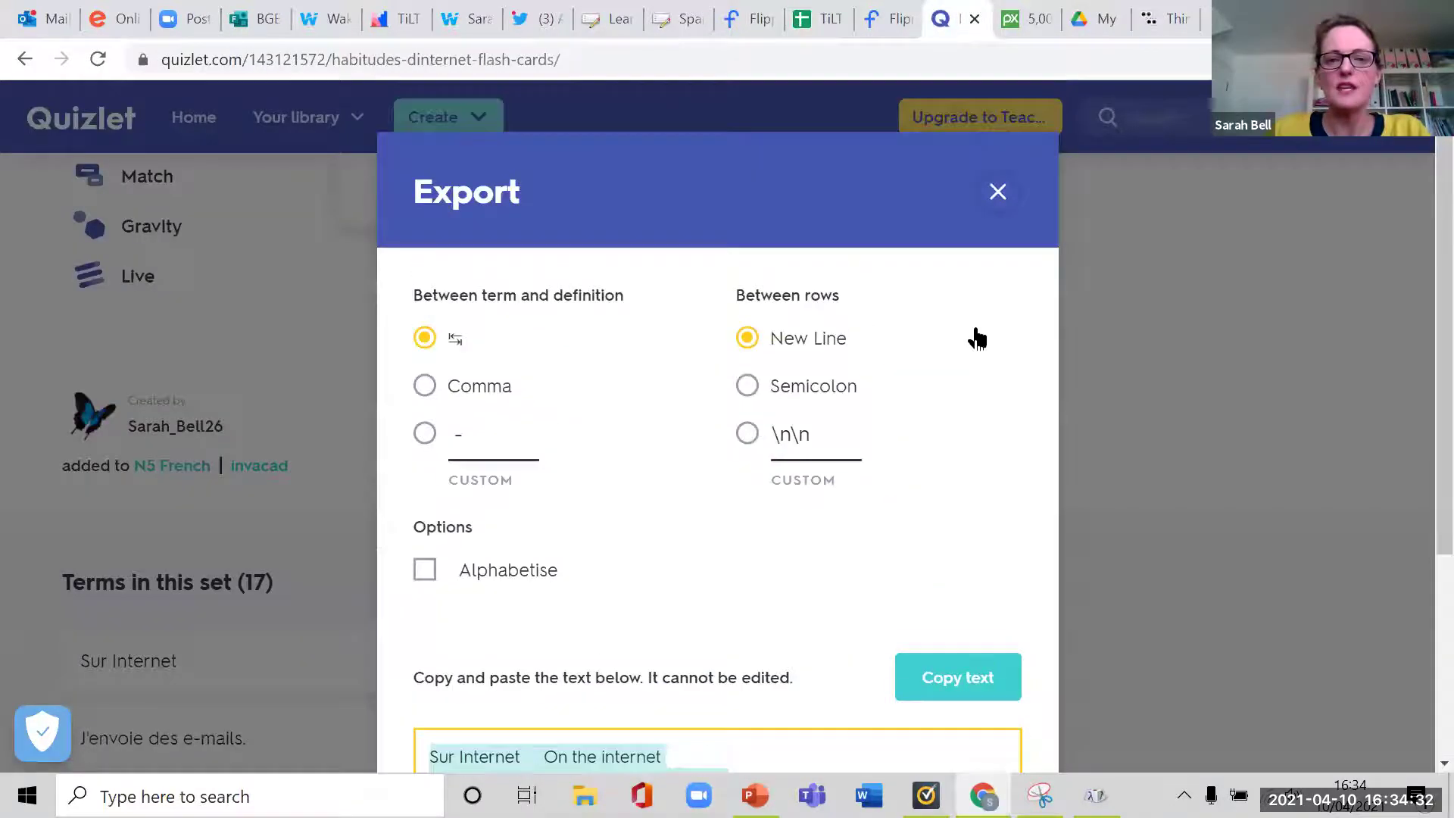
pyautogui.click(998, 195)
pyautogui.scroll(5, 515, 364)
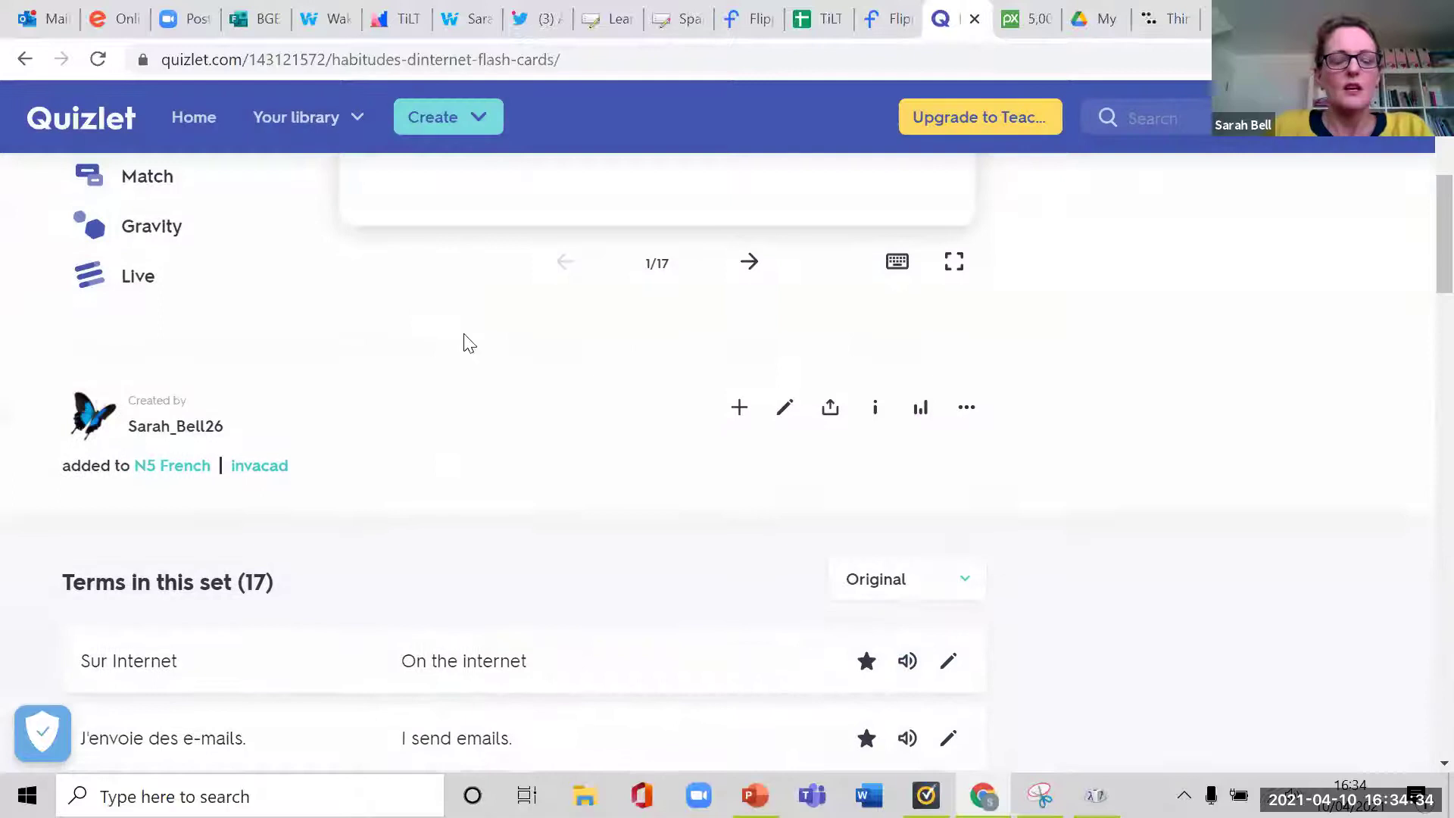
# Export the Quizlet set again, copy its terms and definitions, and return to the Card Deck 1 sheet.
pyautogui.scroll(-7, 515, 368)
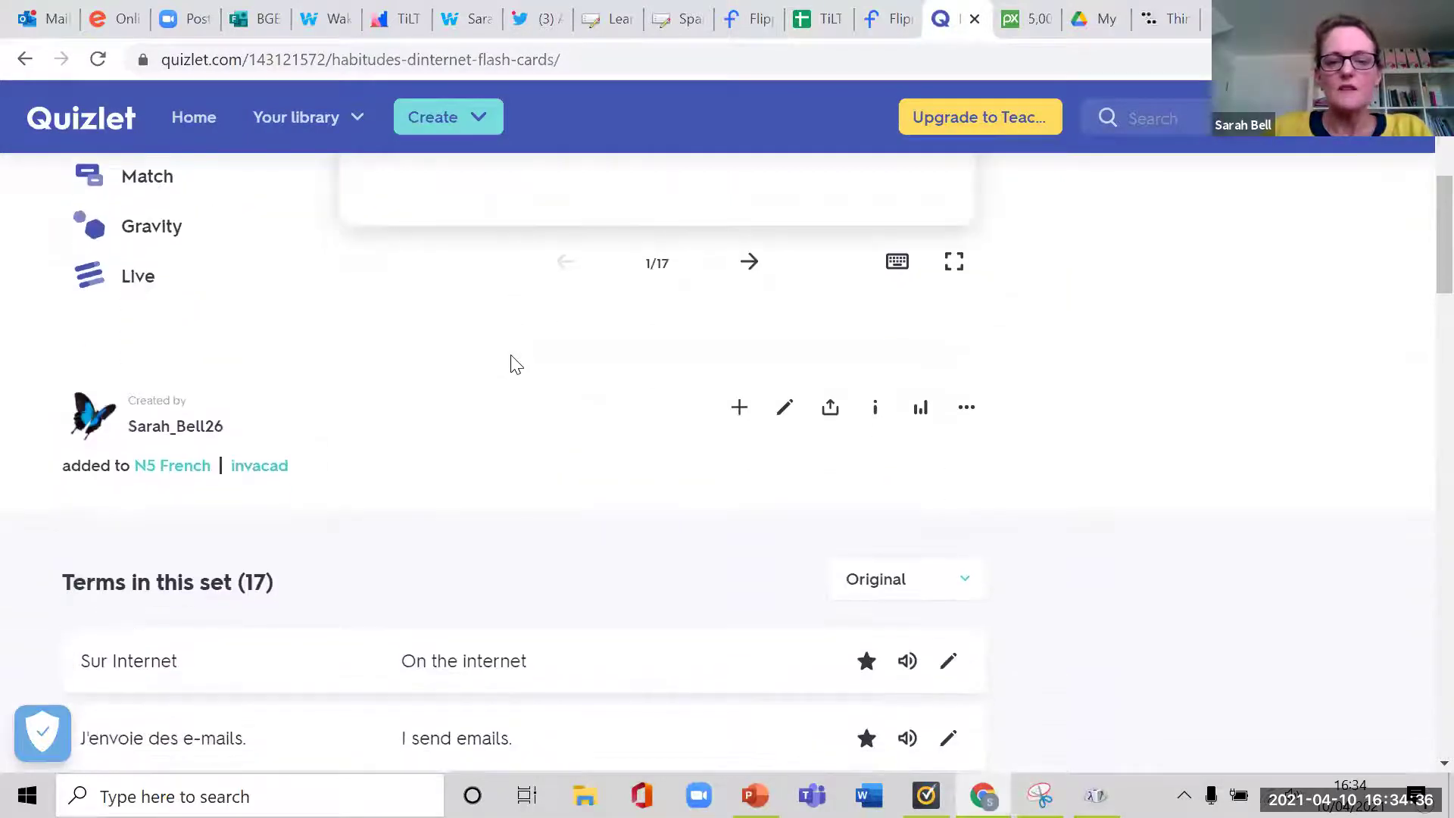
pyautogui.click(966, 297)
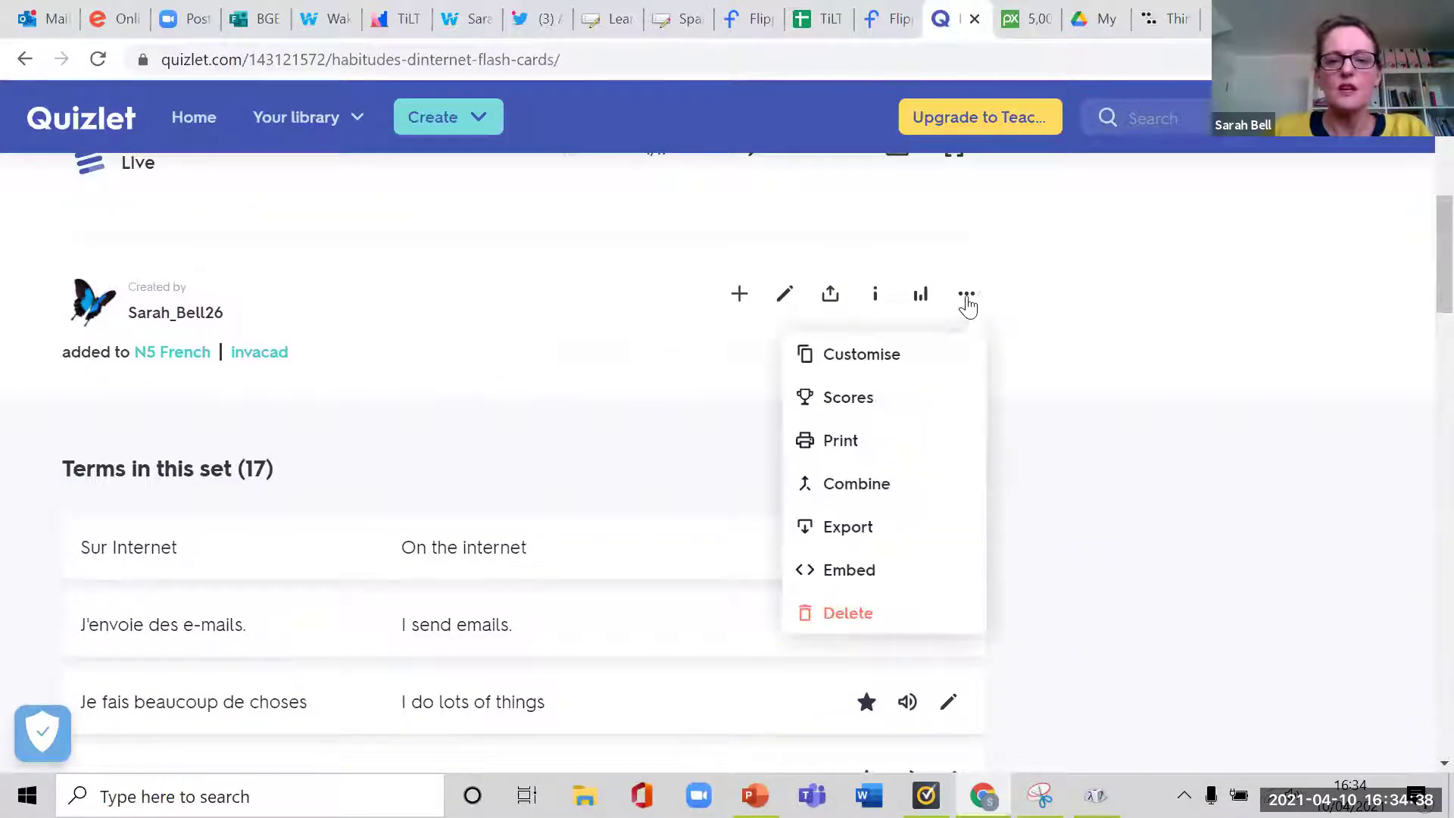
pyautogui.click(885, 531)
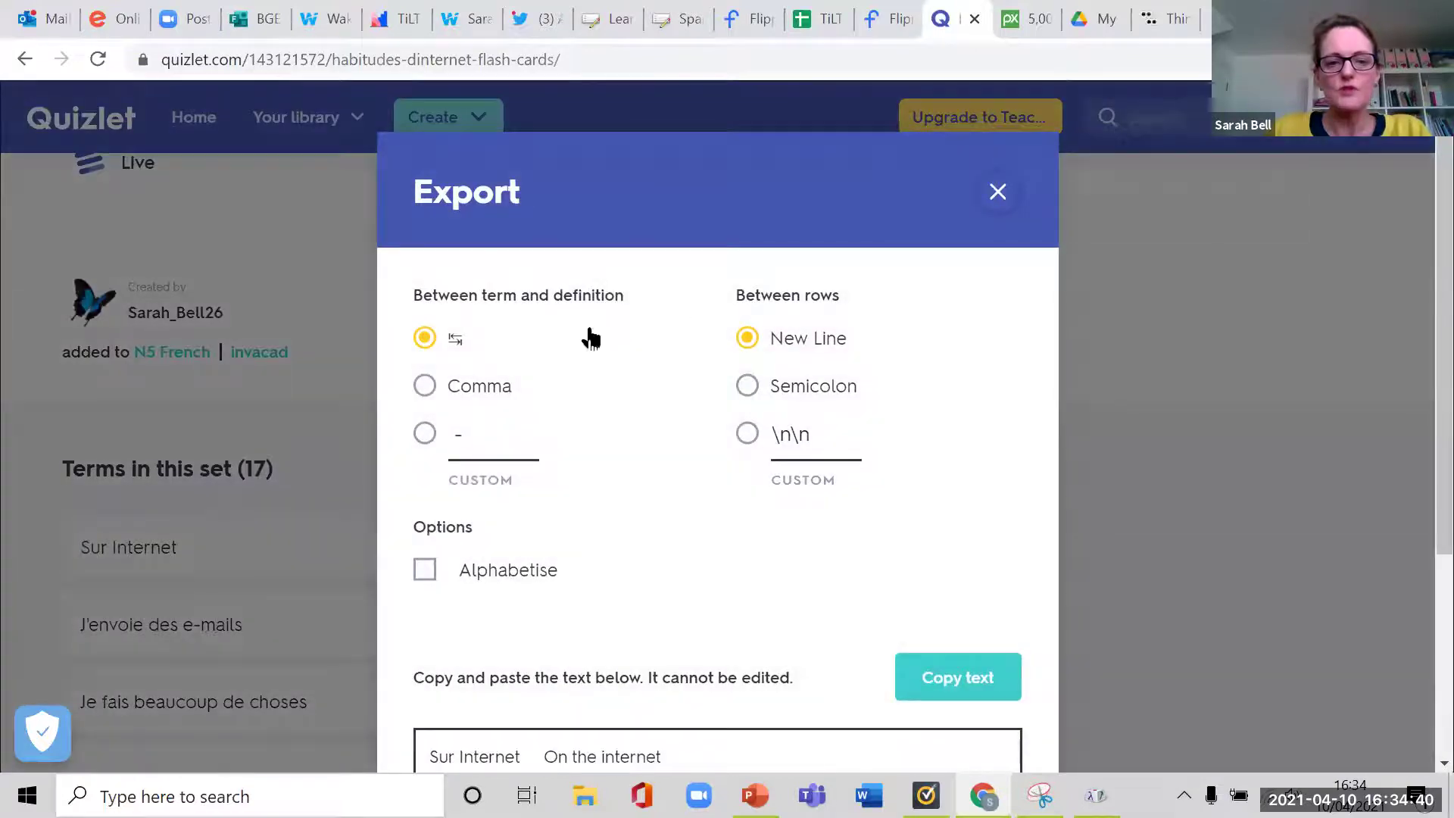
pyautogui.scroll(-4, 589, 340)
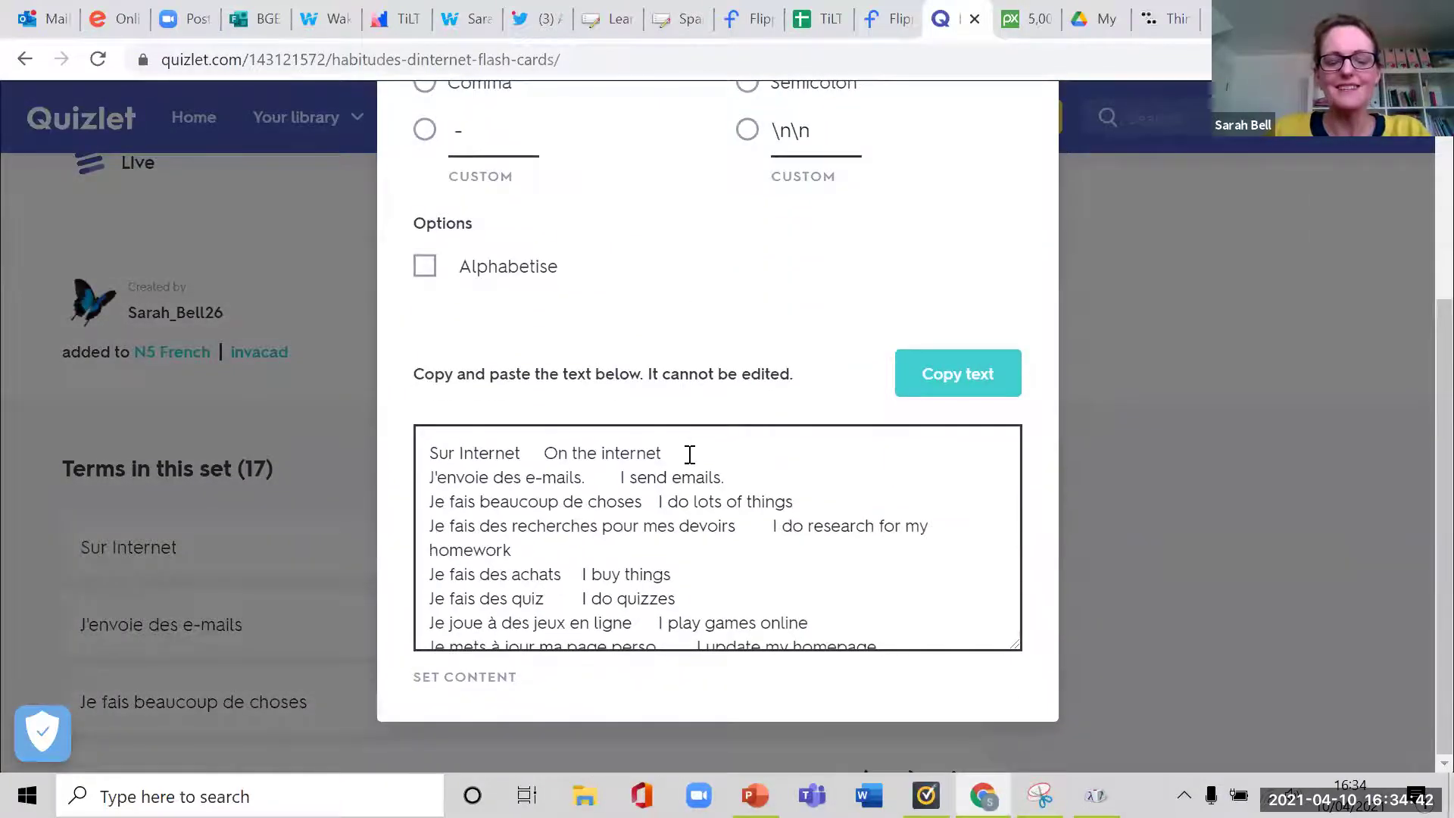
pyautogui.click(946, 392)
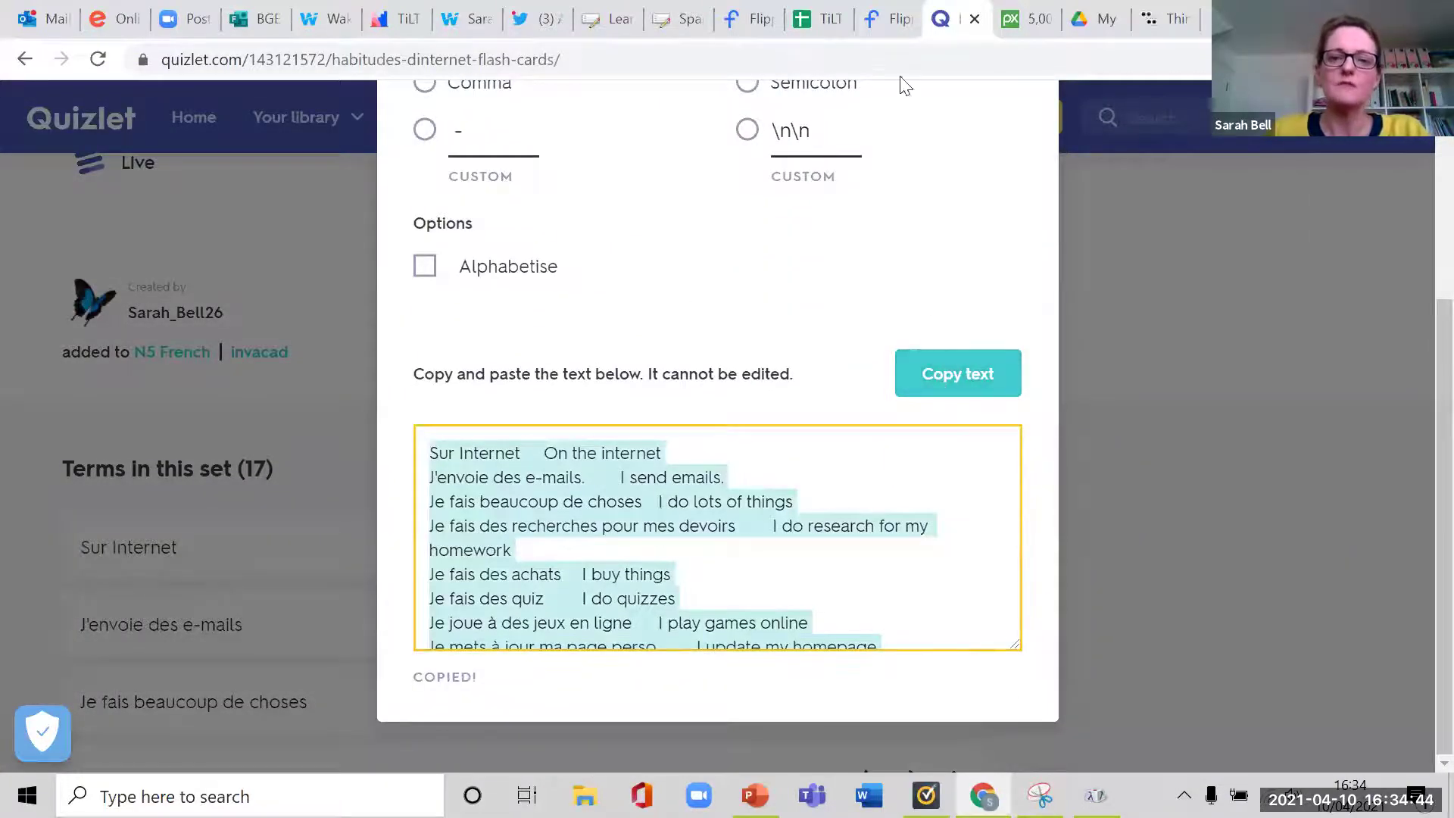
pyautogui.click(818, 19)
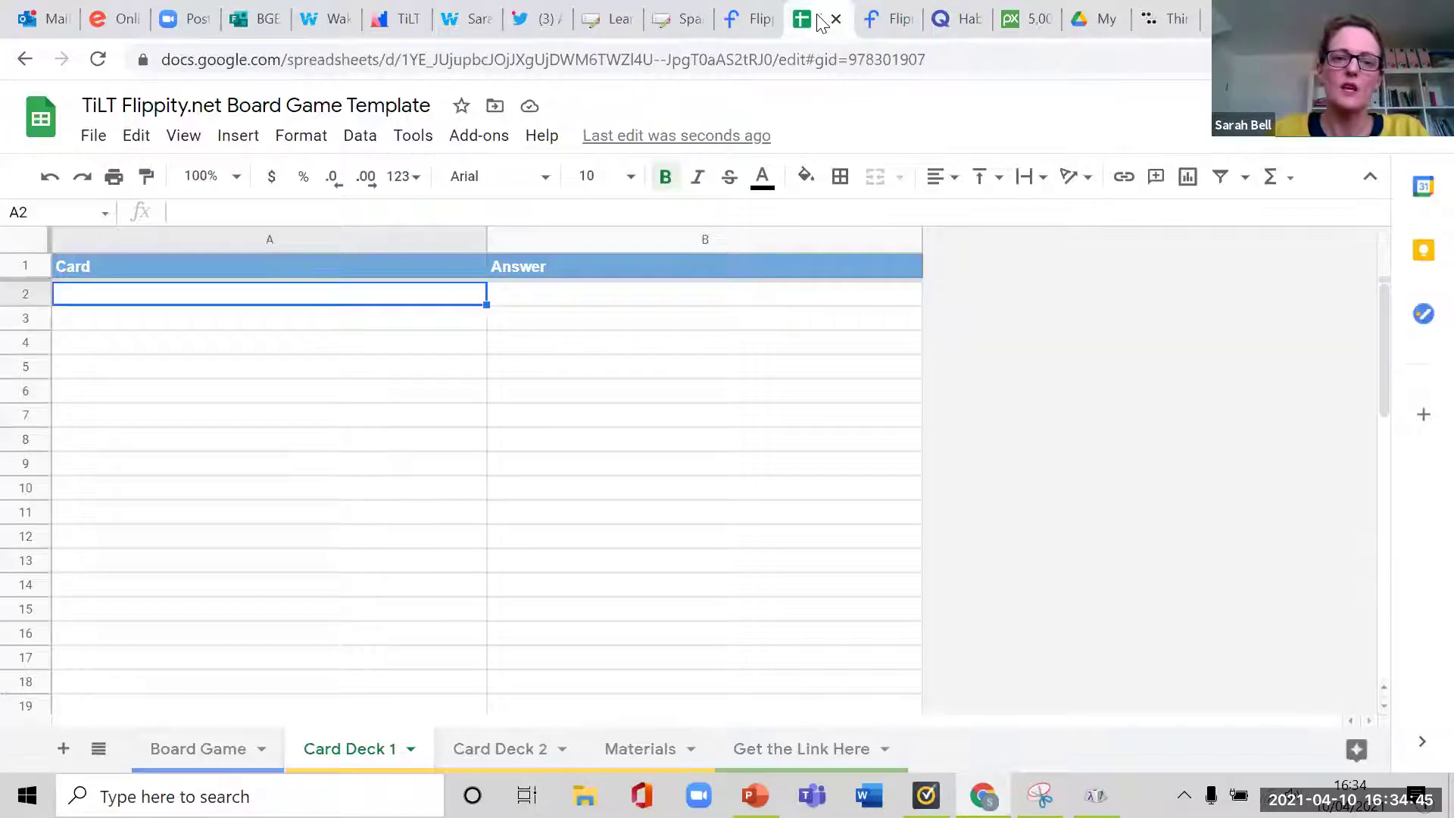
# Paste the vocabulary copied from Quizlet into the Card Deck 1 sheet, starting at cell A2.
pyautogui.rightClick(97, 299)
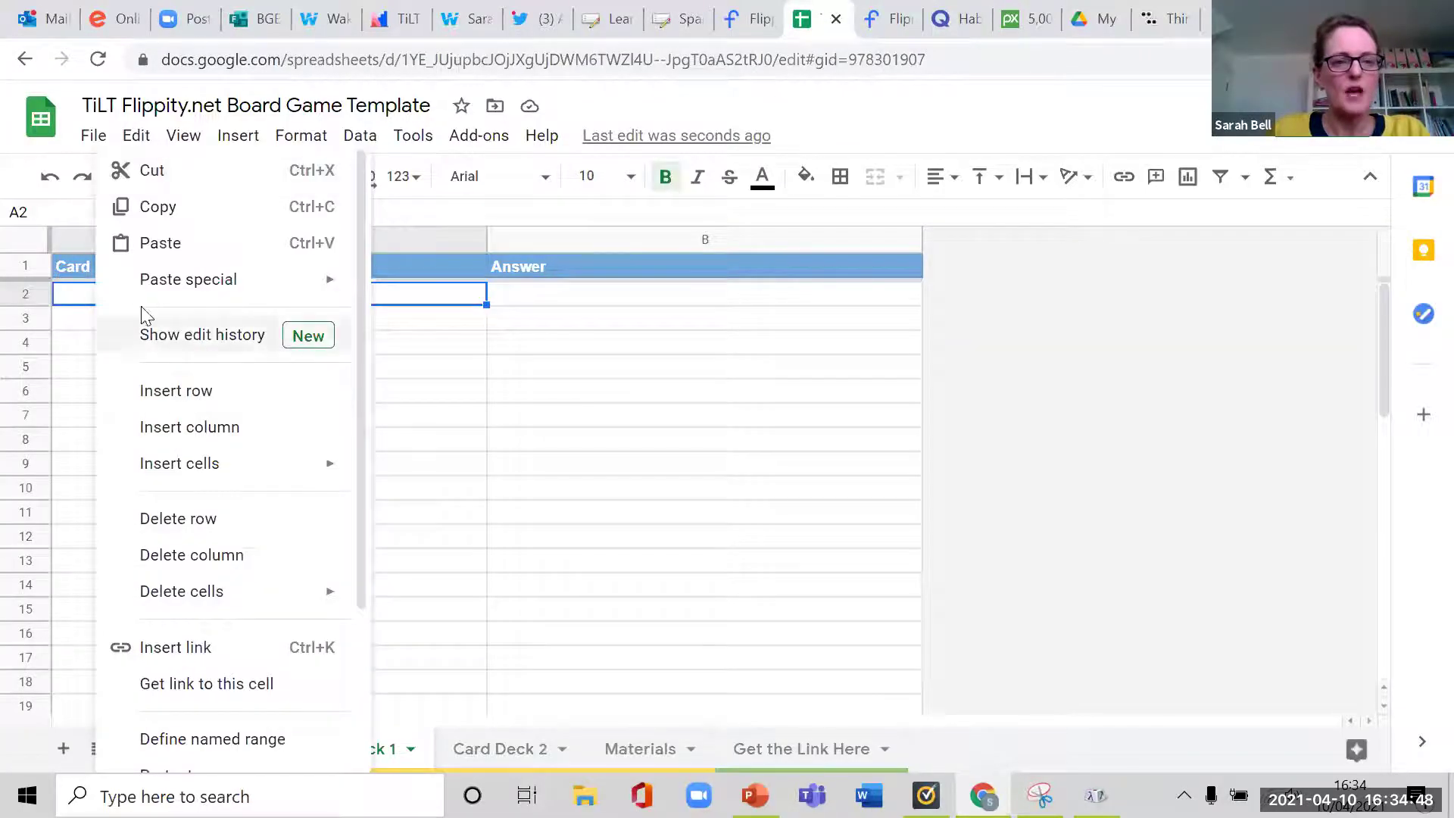
pyautogui.moveTo(289, 289)
pyautogui.click(480, 297)
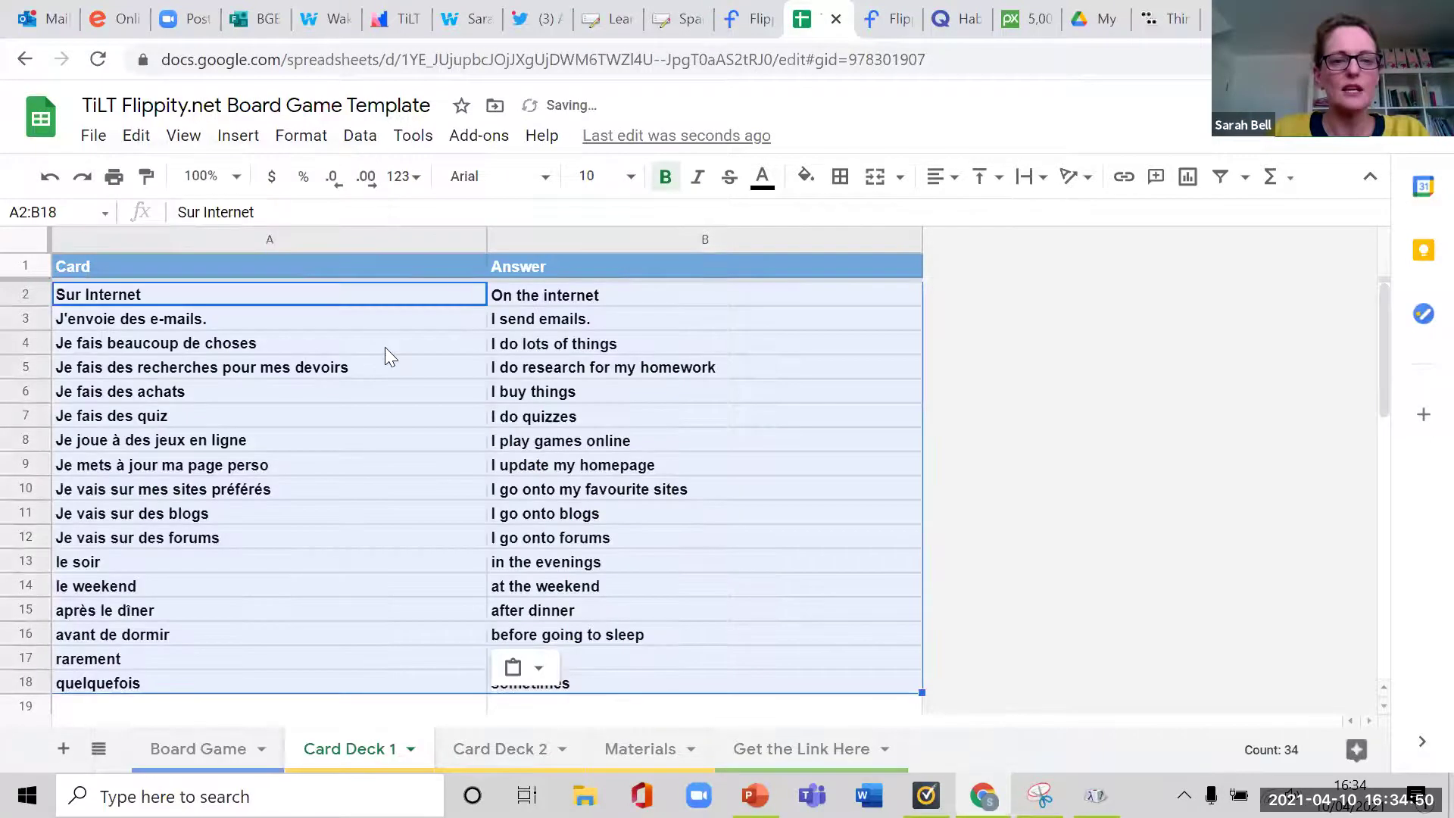
pyautogui.click(366, 441)
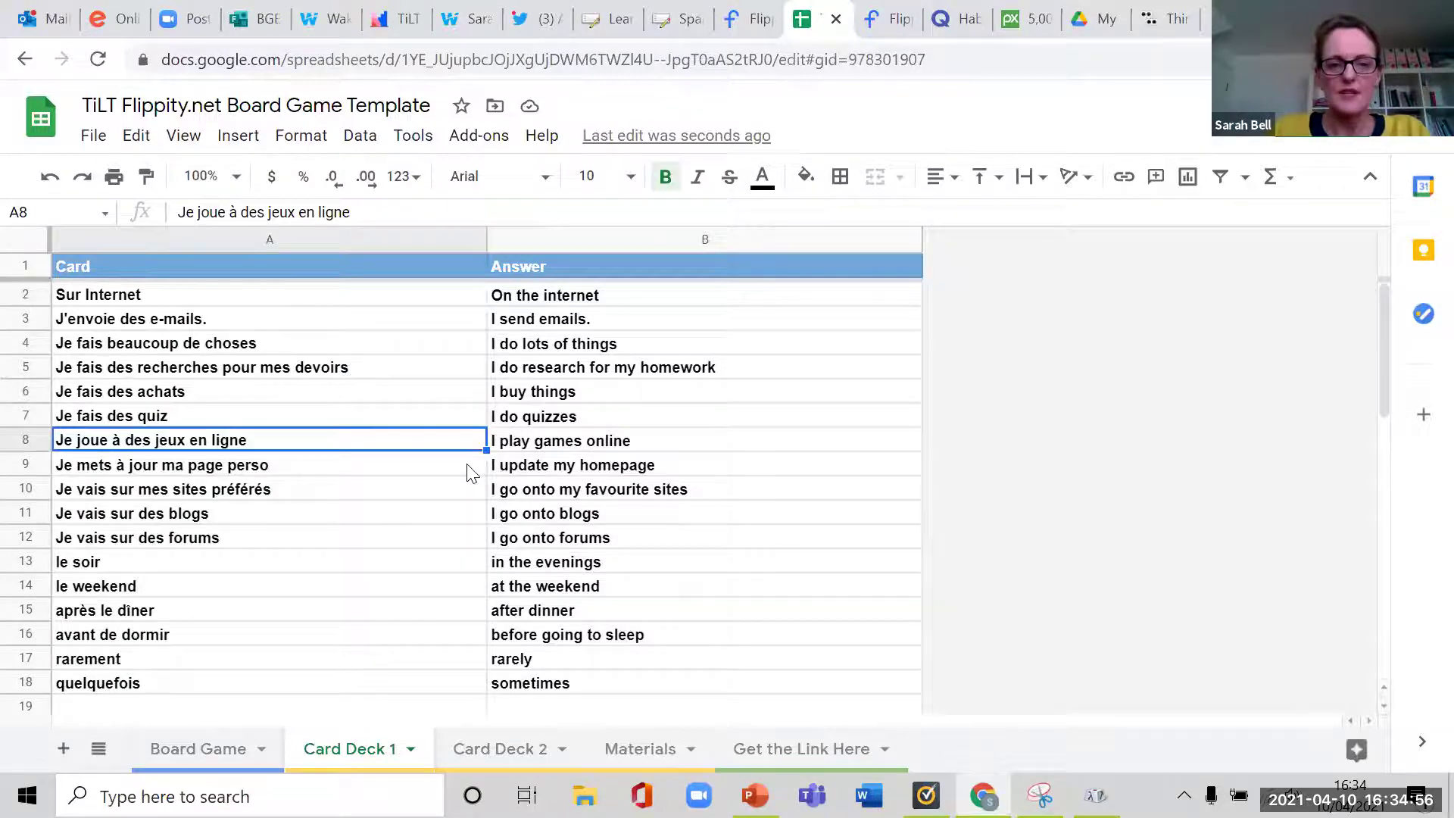
# Copy the French terms in A2:A18 of Card Deck 1 into the Answer column of Card Deck 2, starting at B2.
pyautogui.moveTo(227, 296); pyautogui.dragTo(245, 676)
pyautogui.hotkey('ctrl', 'c')
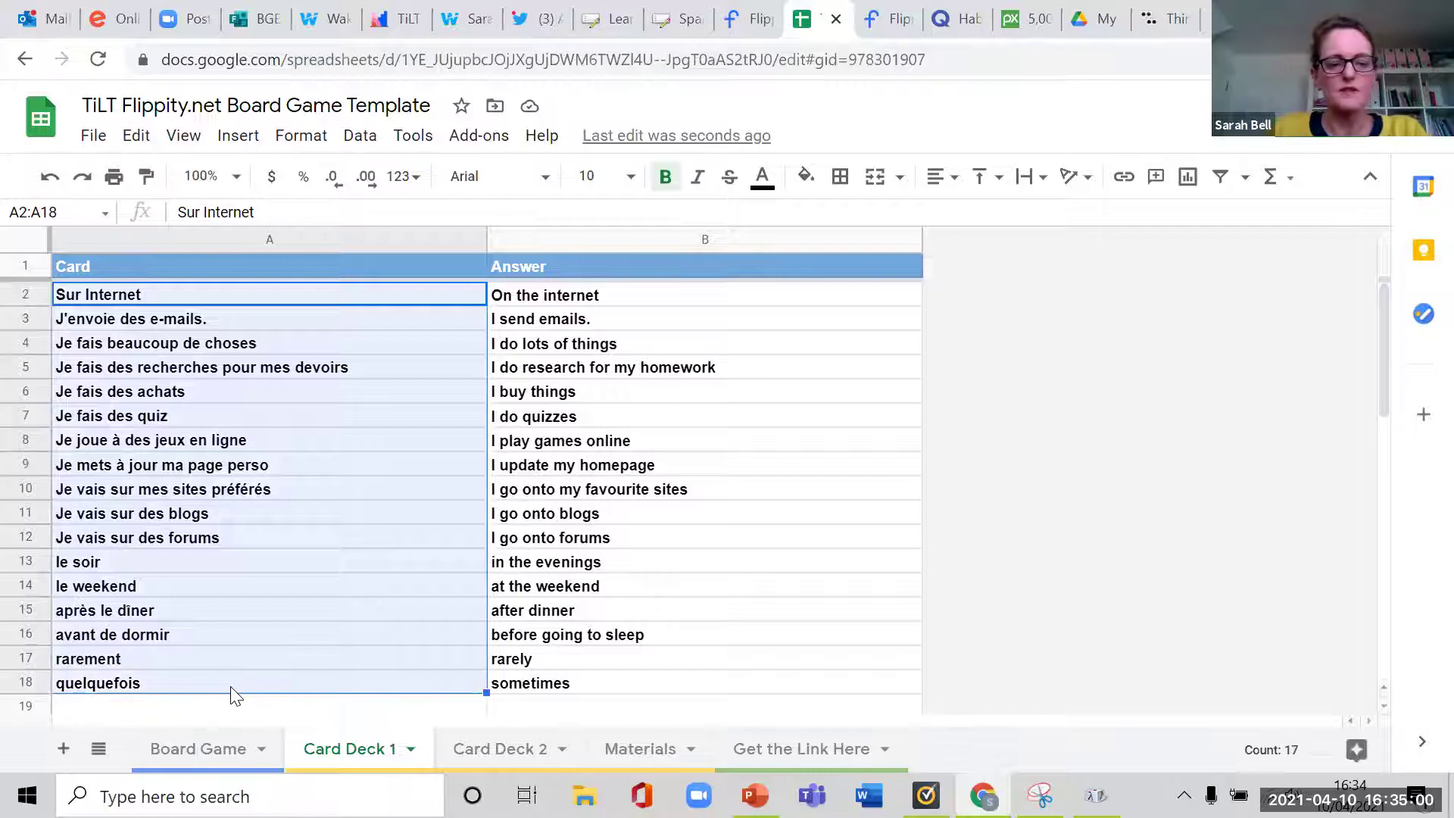
pyautogui.click(501, 750)
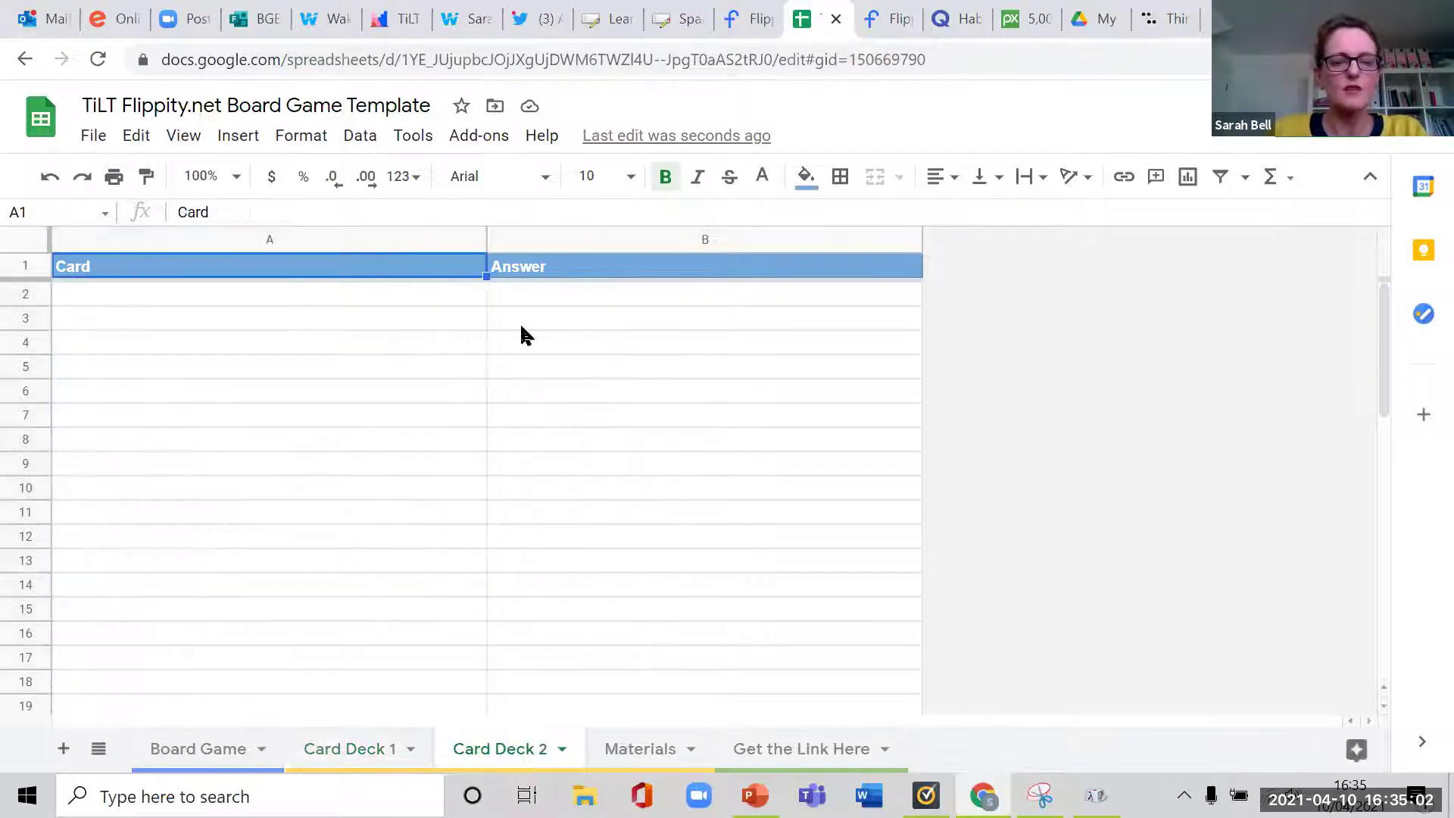
pyautogui.click(535, 296)
pyautogui.hotkey('ctrl', 'v')
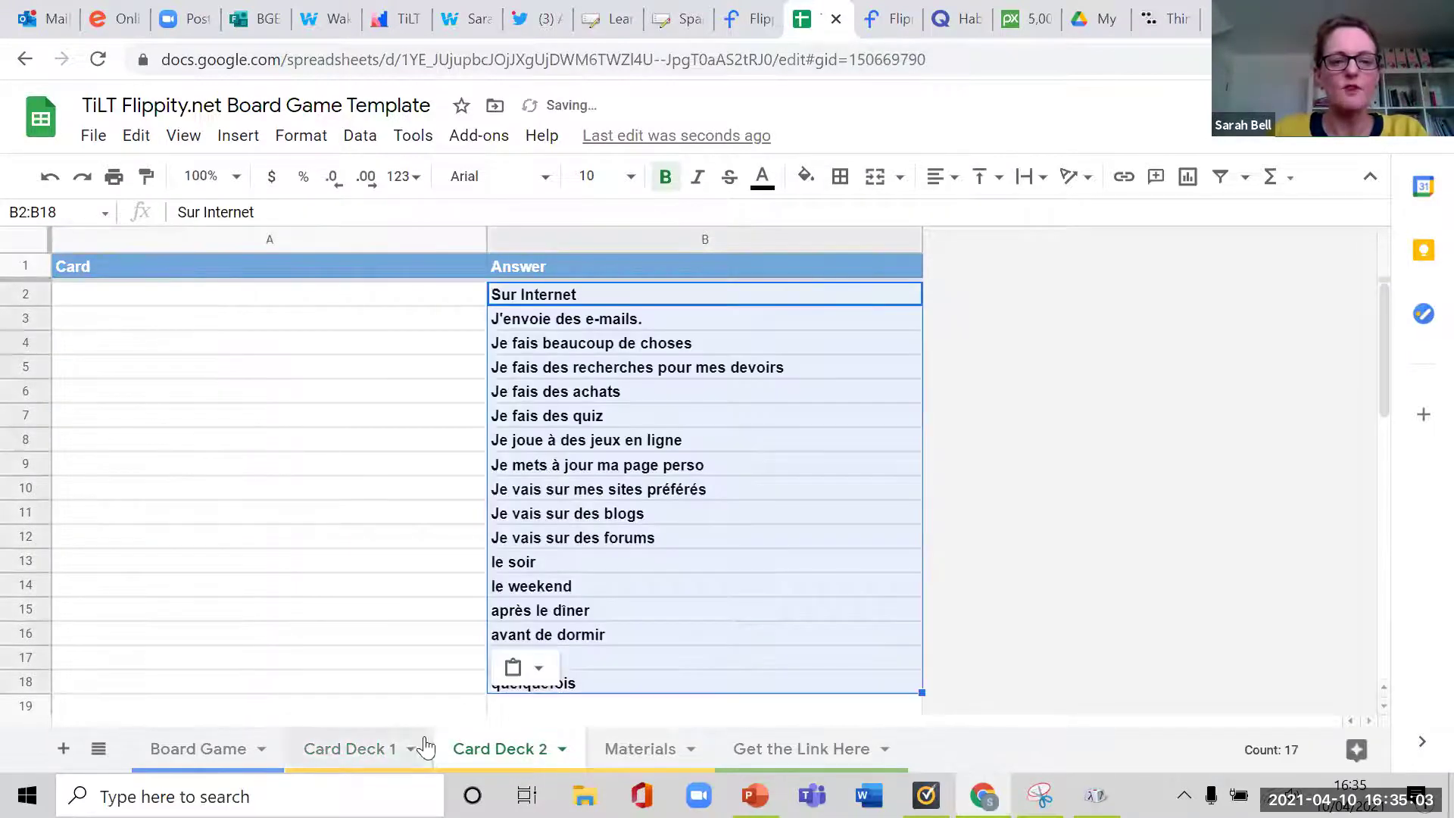
# Copy the English answers in B2:B18 of Card Deck 1 into the Card column of Card Deck 2, starting at A2.
pyautogui.click(383, 749)
pyautogui.moveTo(558, 295); pyautogui.dragTo(558, 684)
pyautogui.hotkey('ctrl', 'c')
pyautogui.click(500, 748)
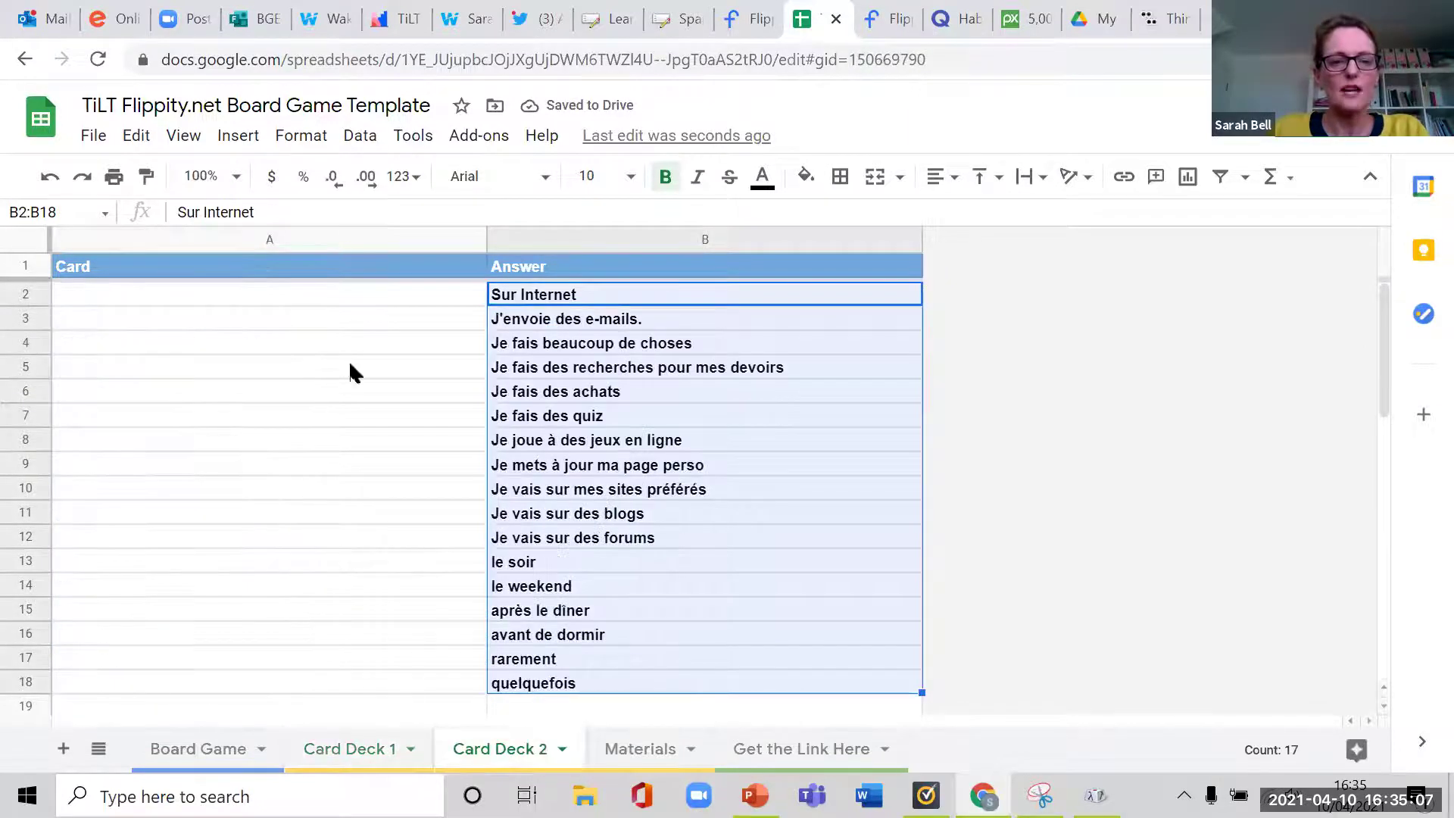
pyautogui.click(325, 295)
pyautogui.hotkey('ctrl', 'v')
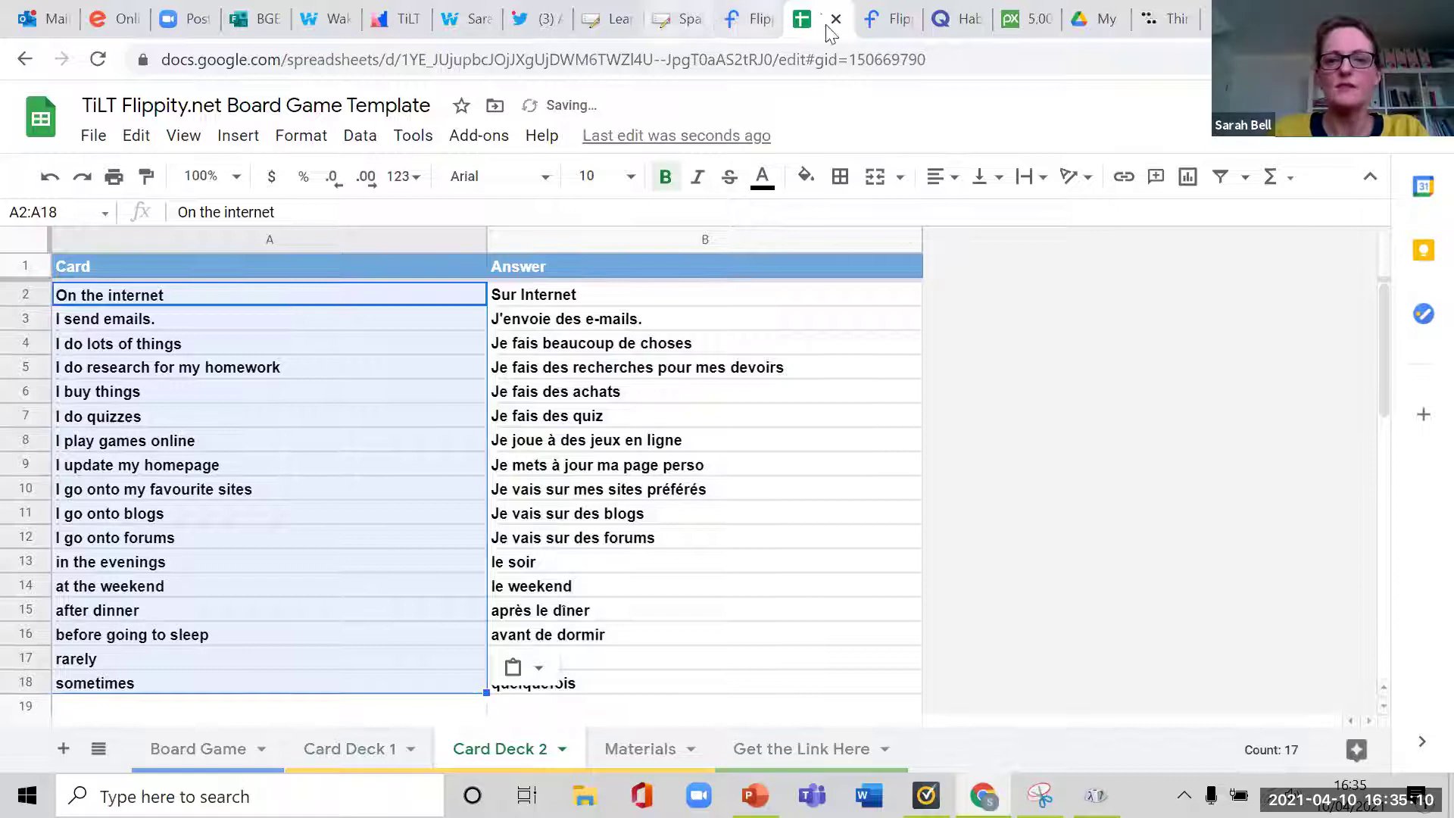
# Reload the published board game to load both card decks, and nudge the red pawn slightly.
pyautogui.click(884, 30)
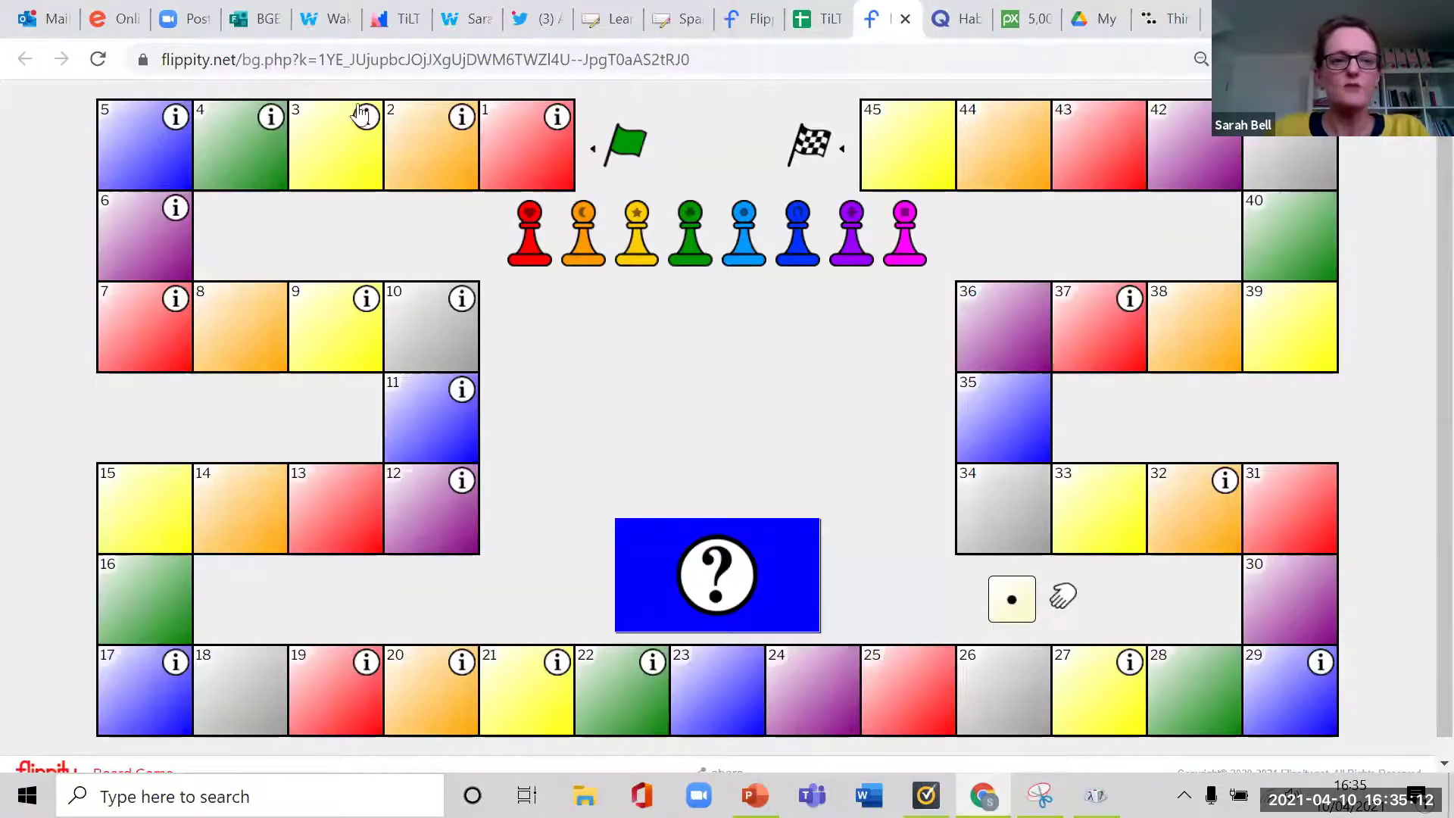
pyautogui.click(98, 59)
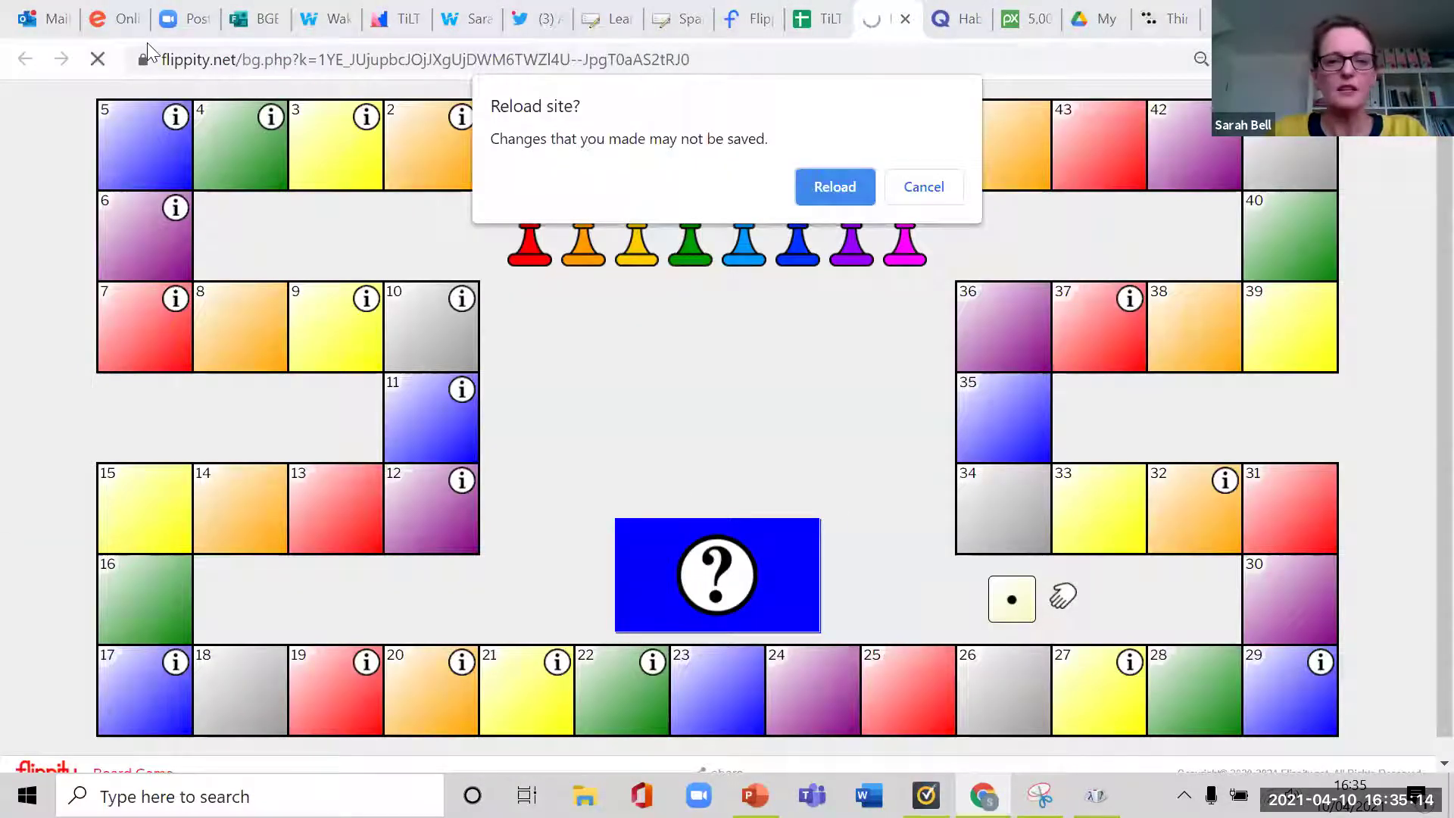
pyautogui.click(813, 192)
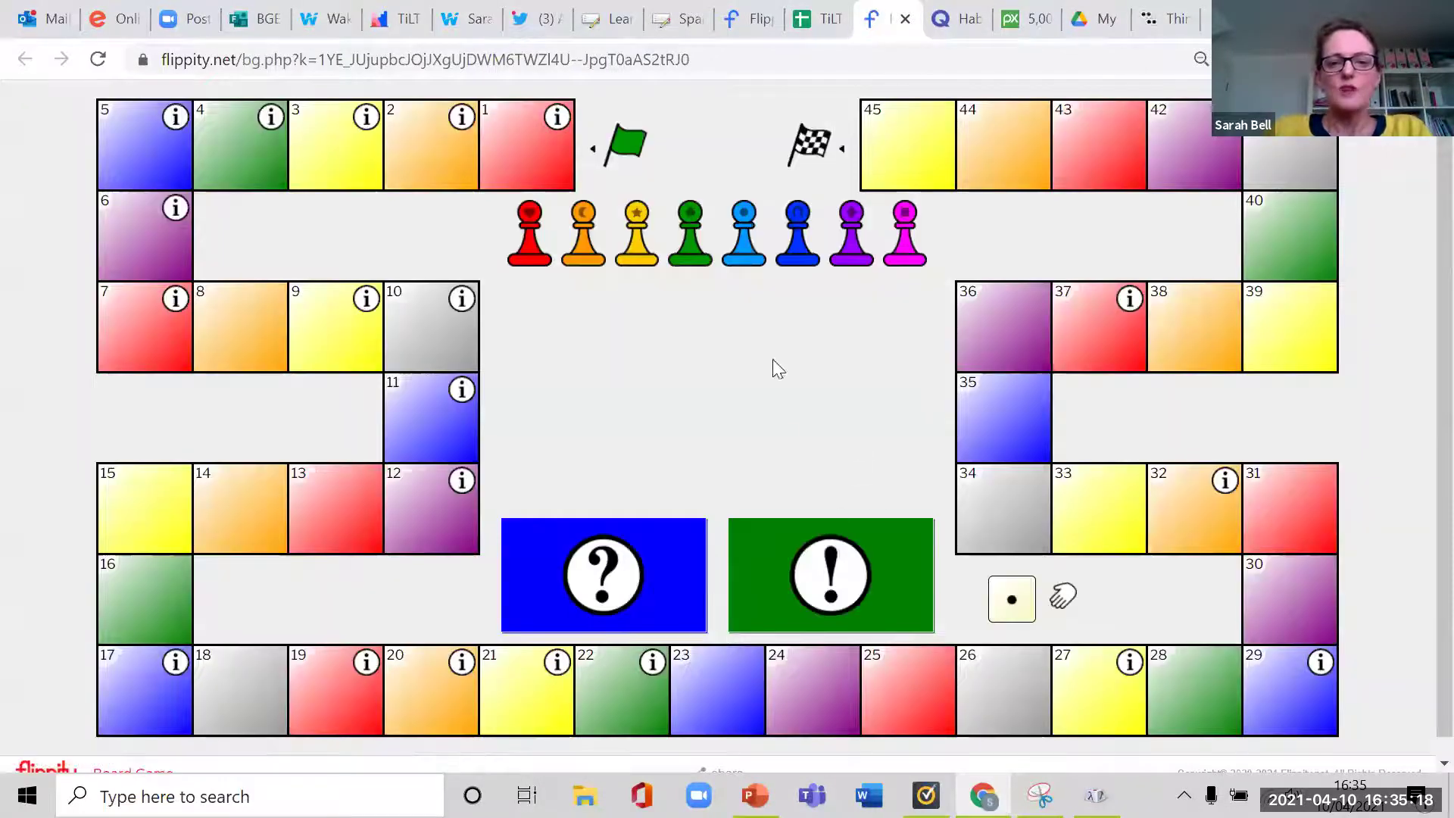
pyautogui.moveTo(530, 231)
pyautogui.mouseDown()
pyautogui.moveTo(237, 141)
pyautogui.moveTo(366, 317)
pyautogui.moveTo(301, 454)
pyautogui.moveTo(525, 250)
pyautogui.moveTo(523, 227)
pyautogui.mouseUp()
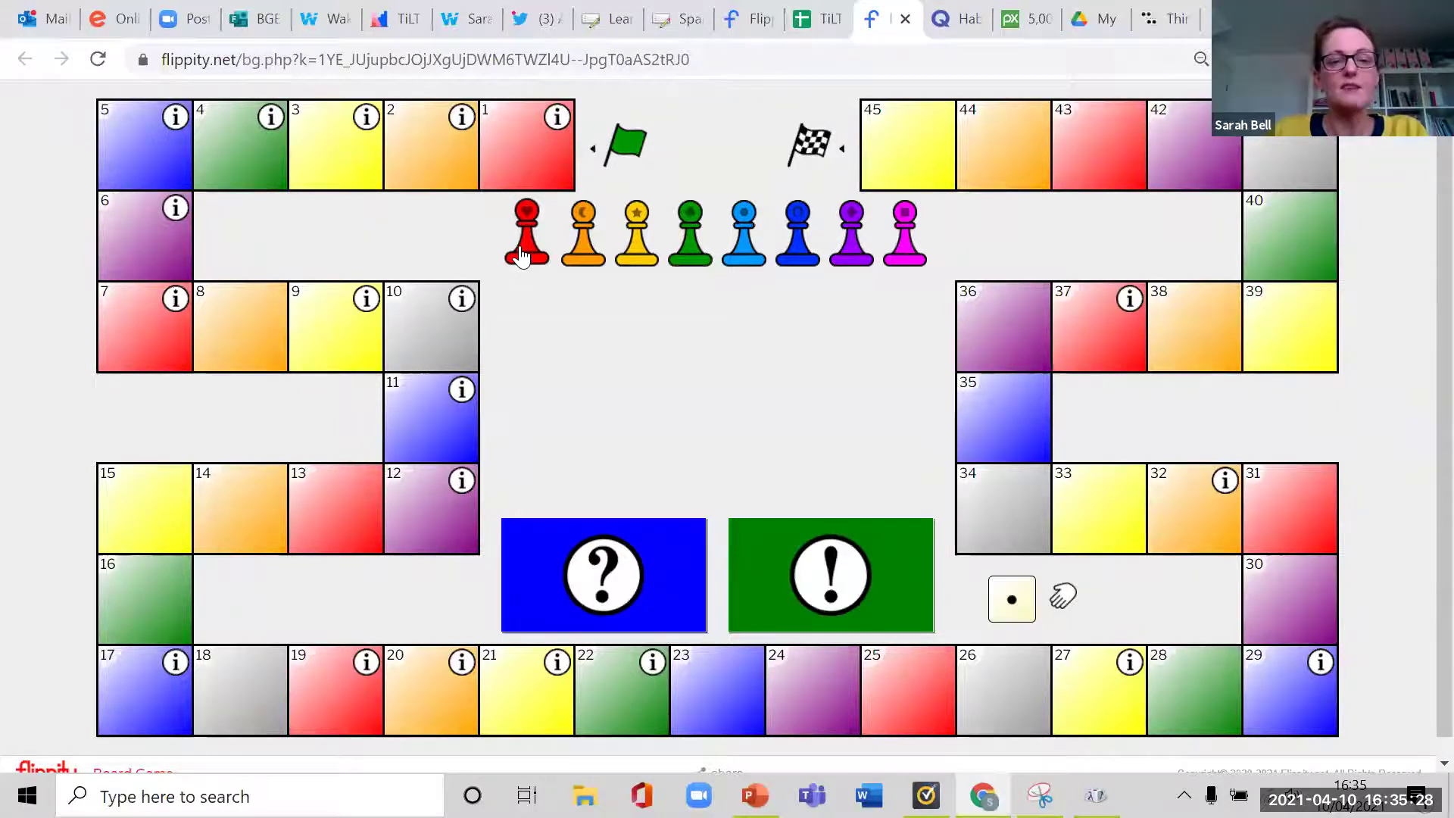
# Draw one blue card and one green card in the game, revealing each answer before closing the card.
pyautogui.click(610, 577)
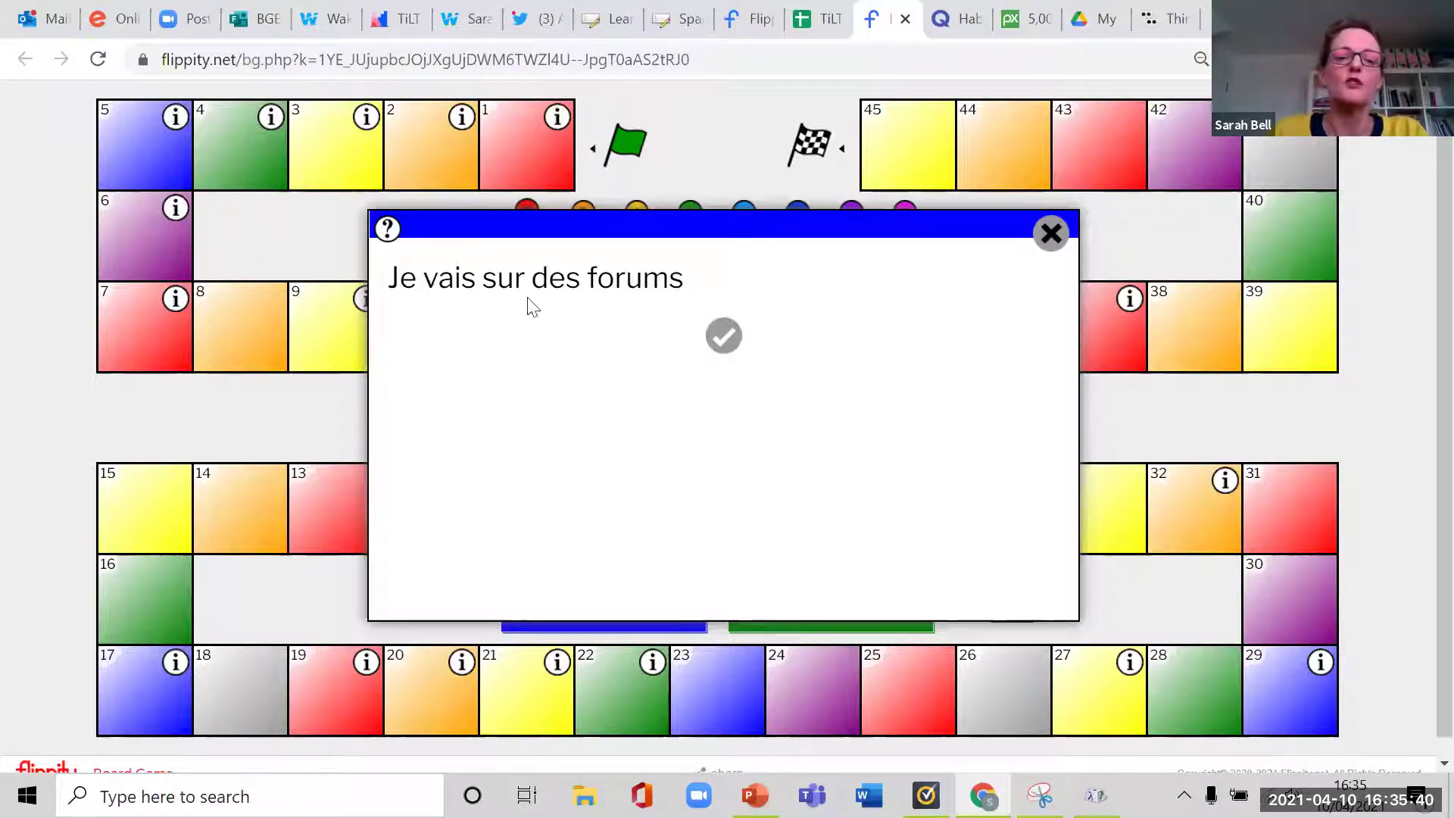
pyautogui.click(719, 344)
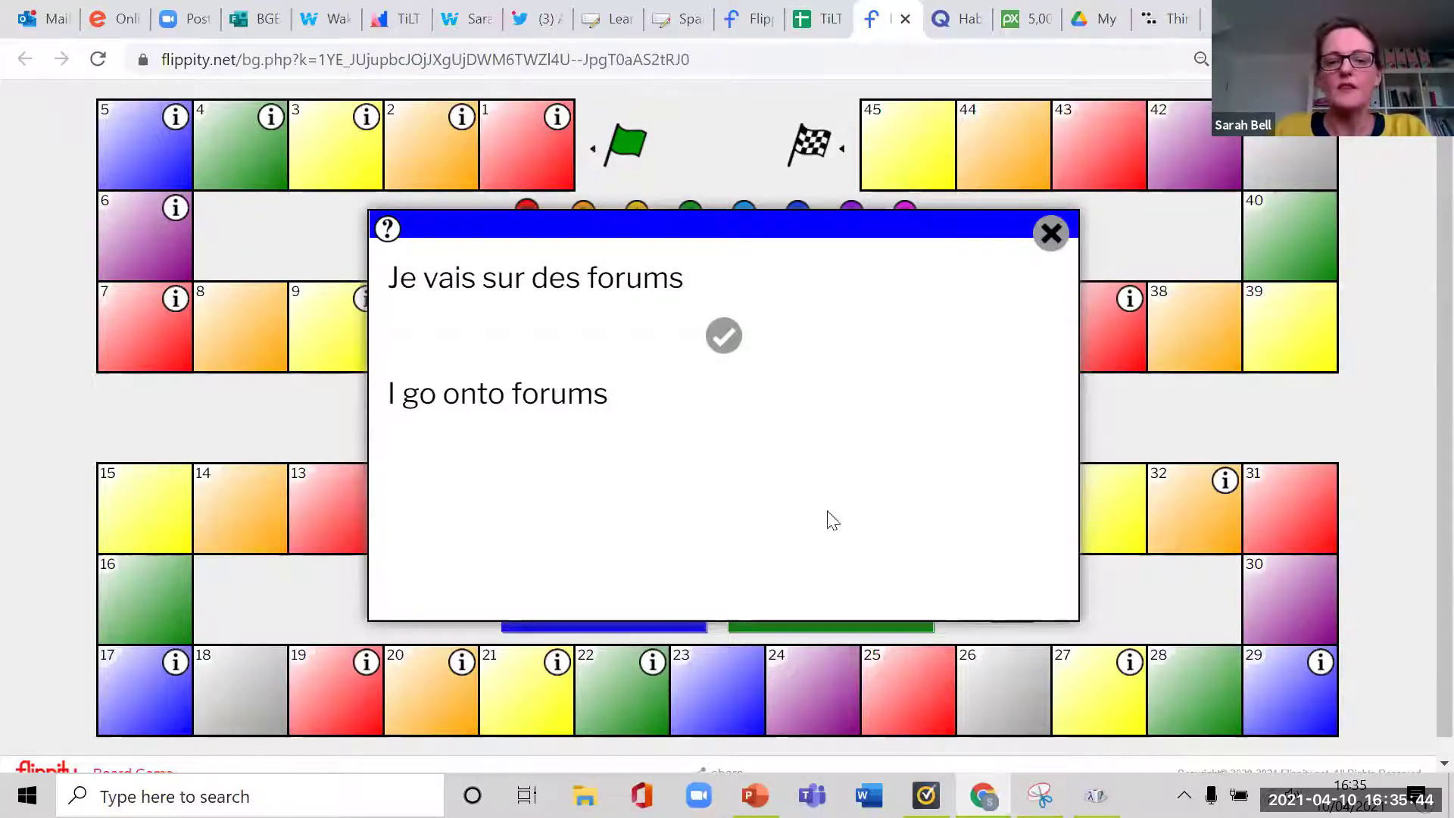
pyautogui.click(1052, 235)
pyautogui.click(837, 564)
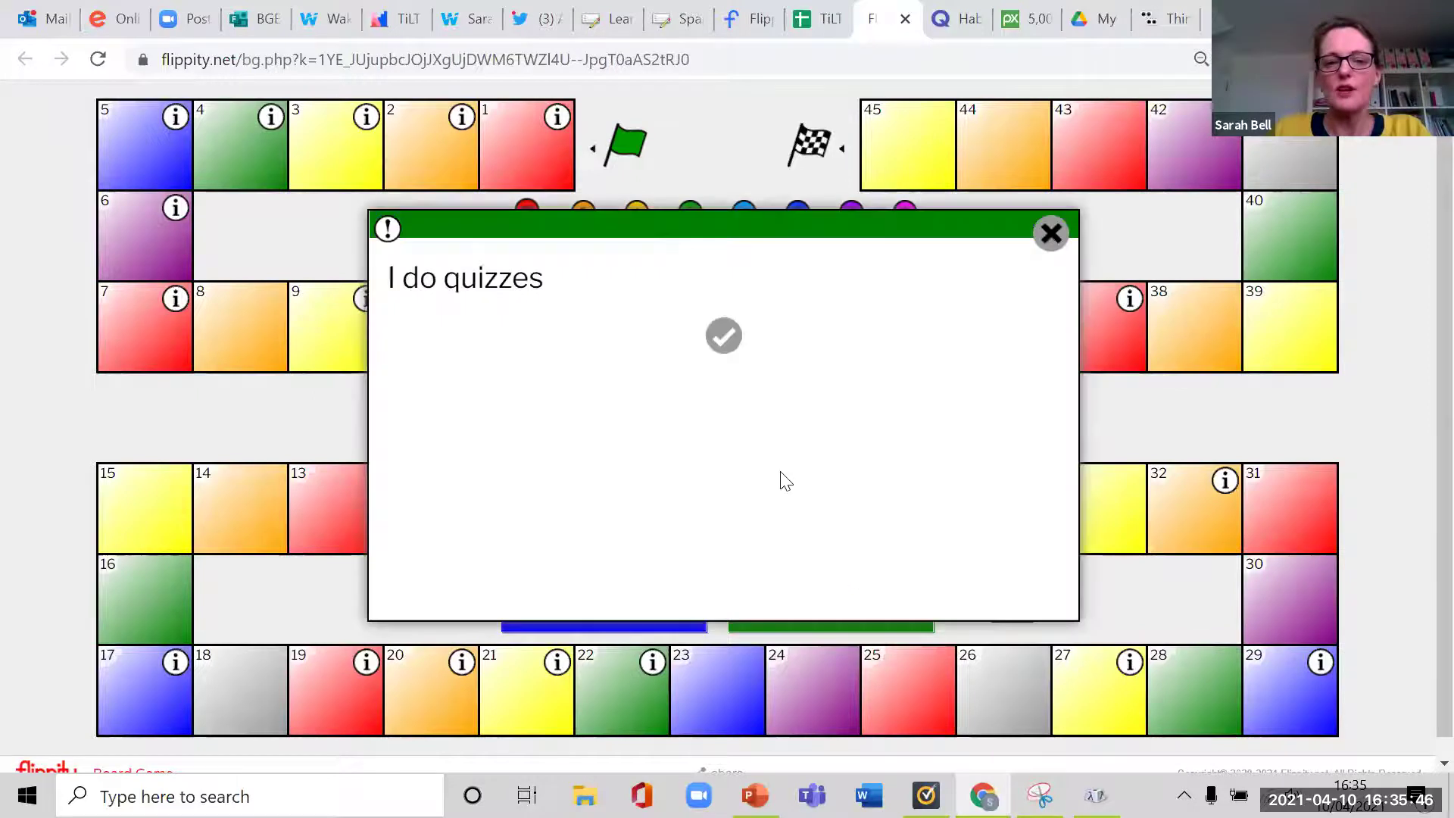
pyautogui.click(725, 337)
pyautogui.click(1052, 235)
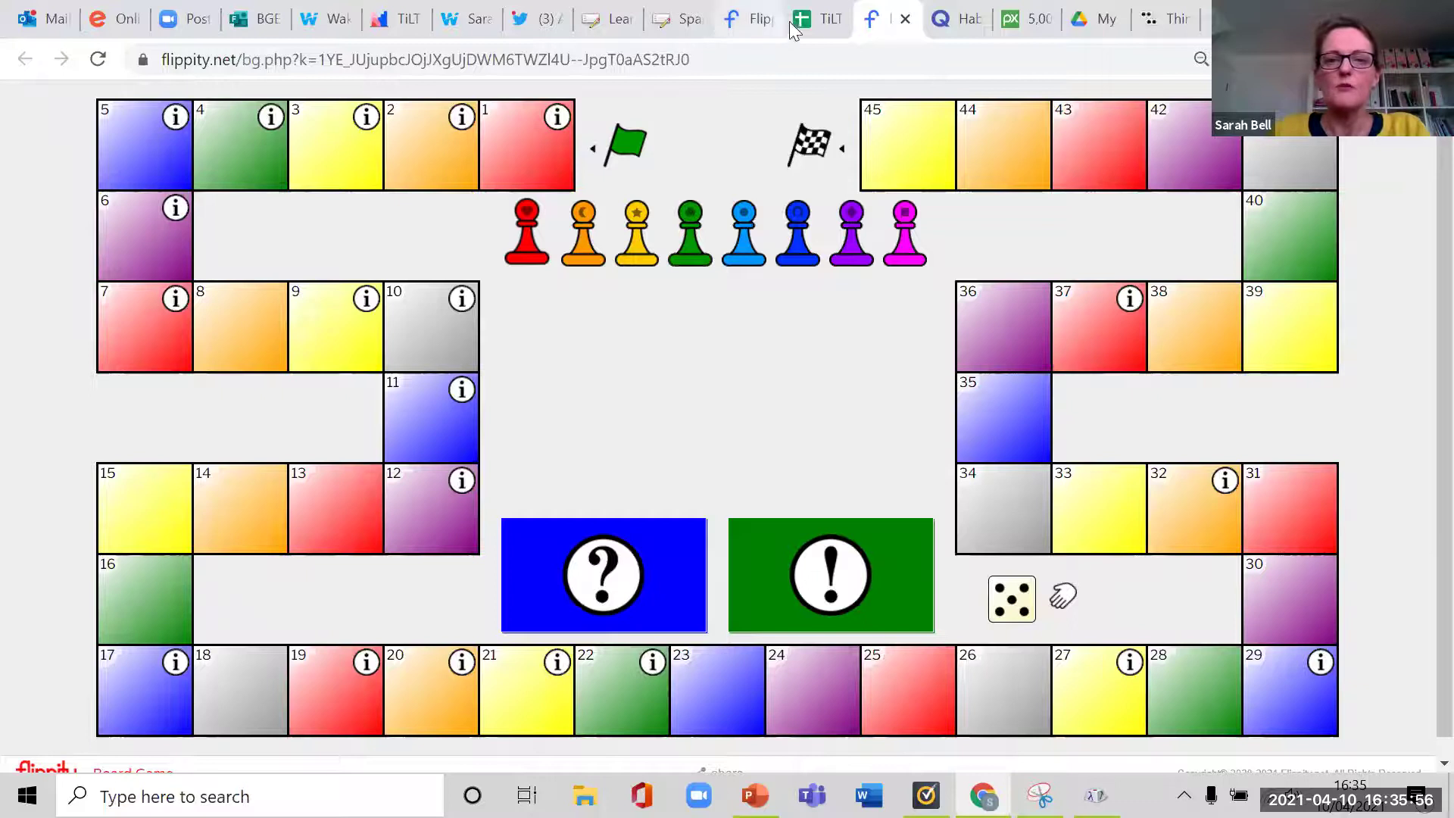
# Copy the image address of the recent desk-with-books Bitmoji and paste it as the Appearance of space 41 in the Board Game sheet.
pyautogui.click(816, 19)
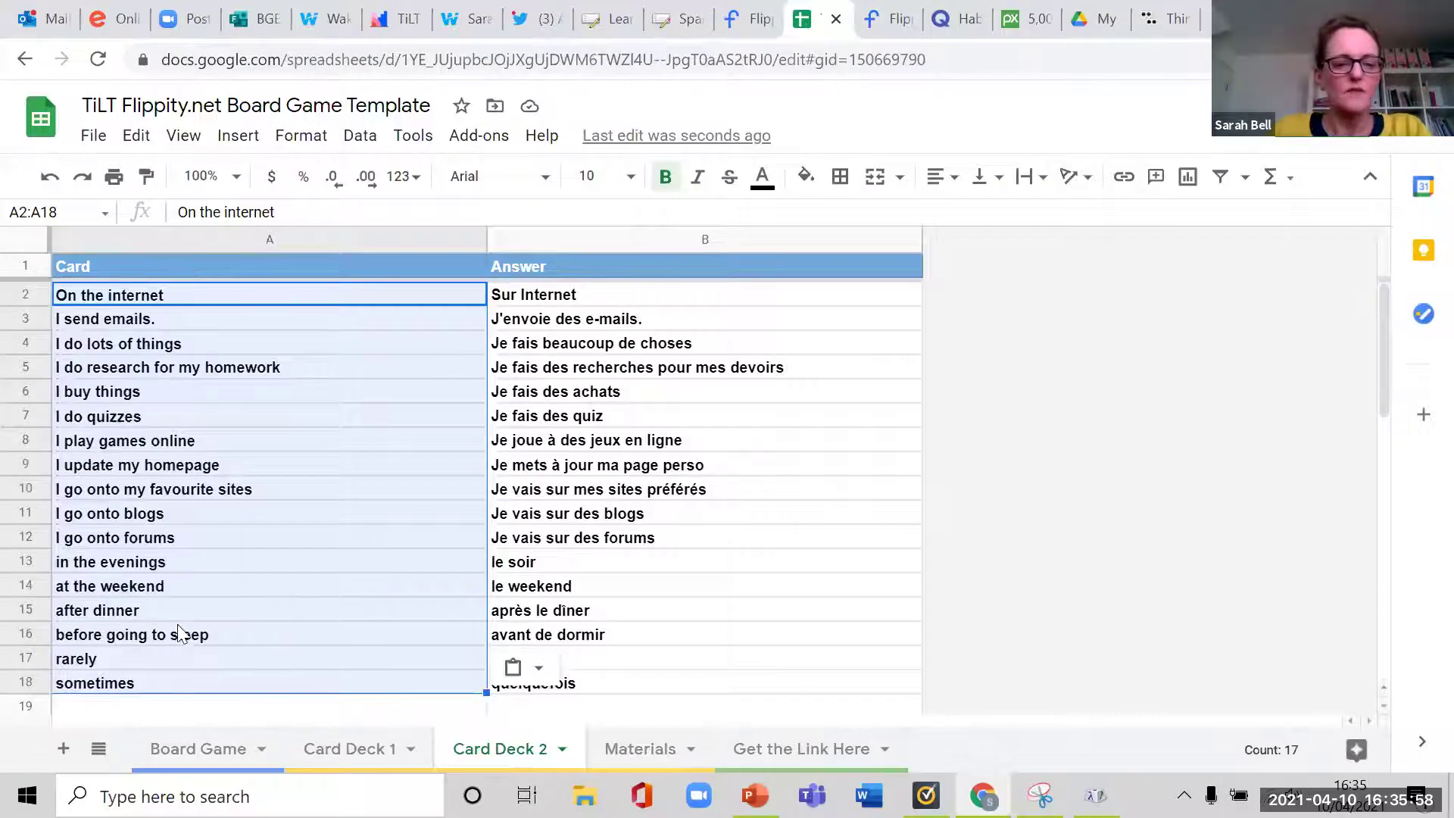
pyautogui.click(171, 751)
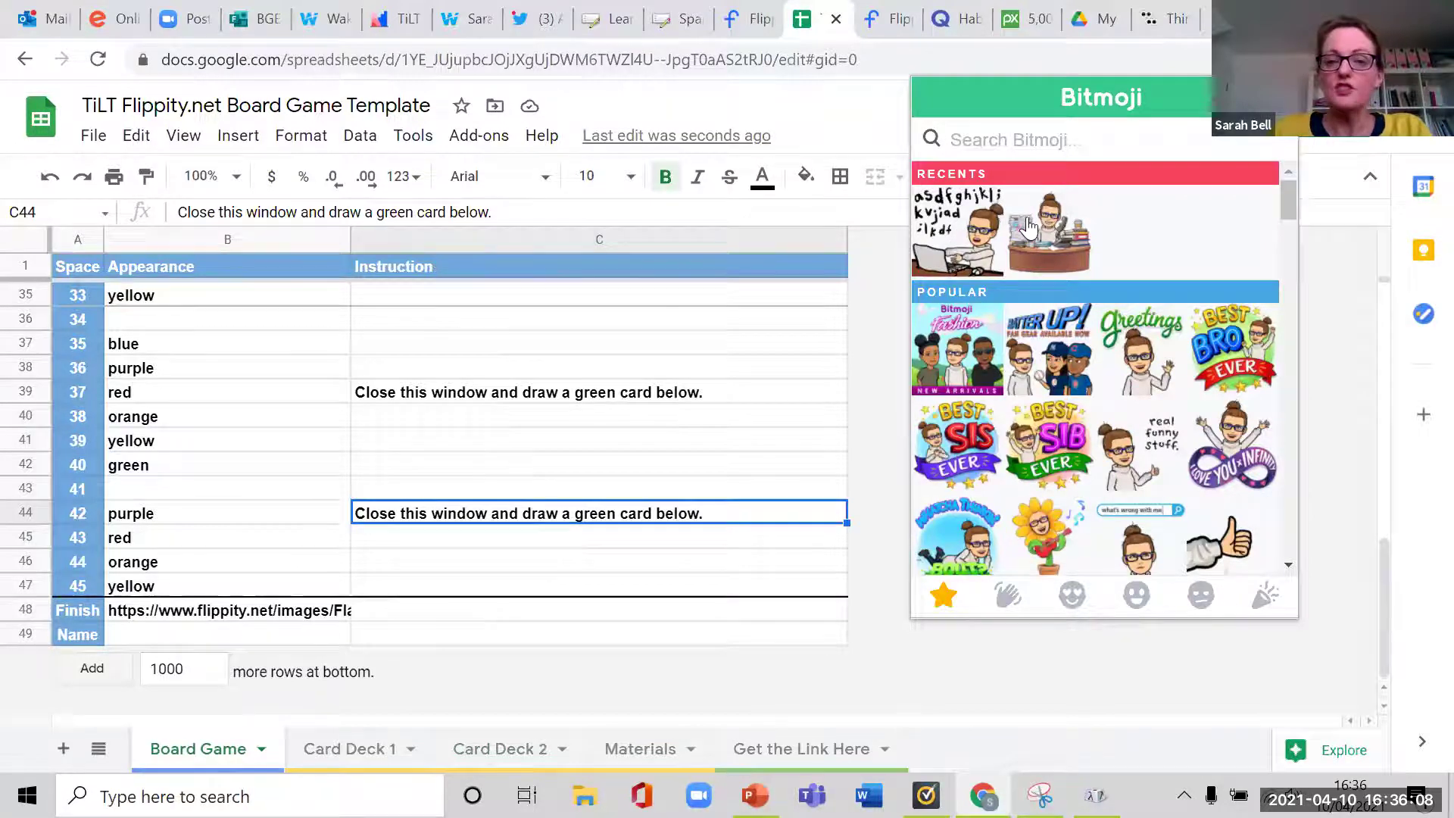
pyautogui.rightClick(1061, 228)
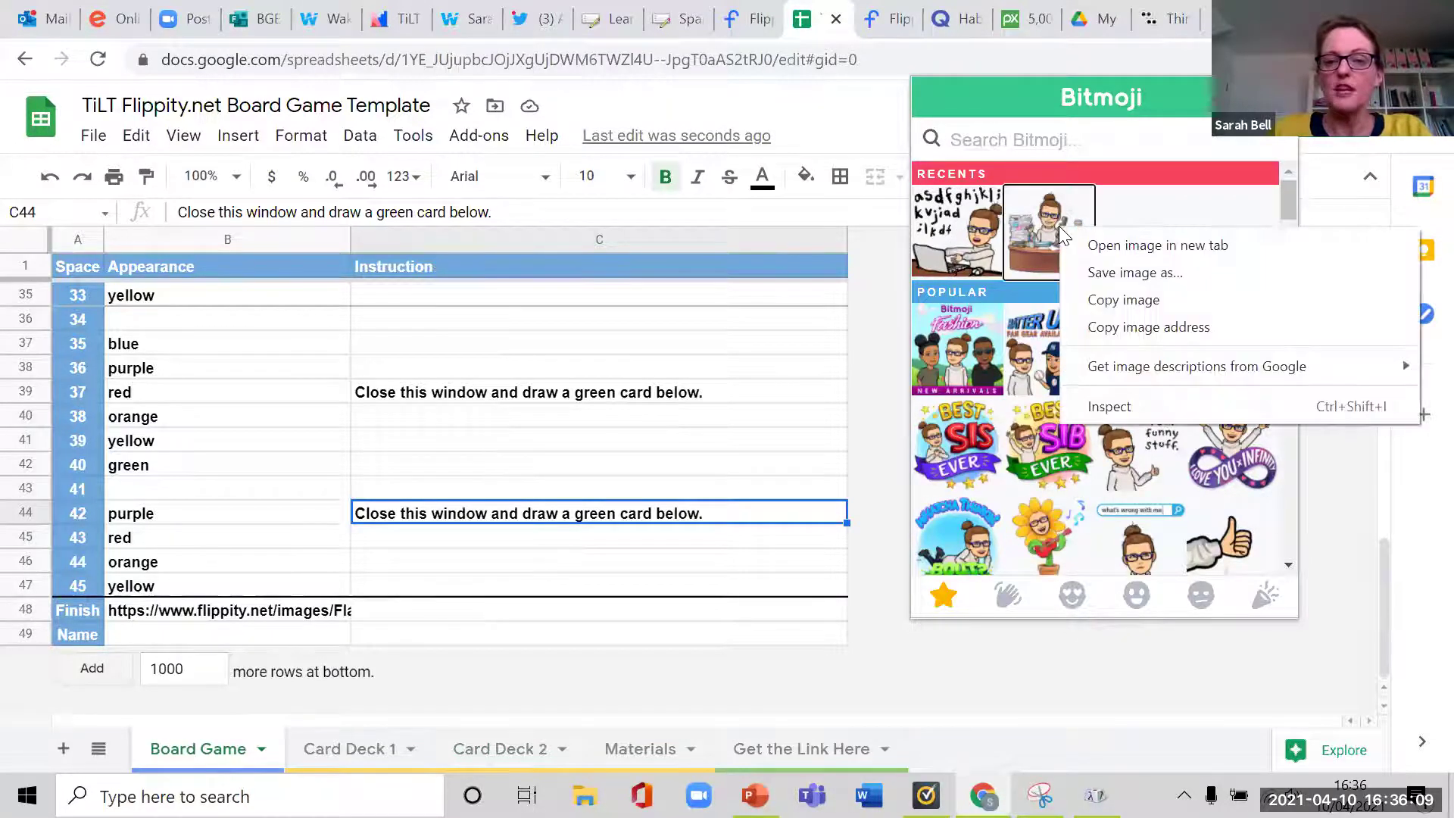
pyautogui.click(1106, 329)
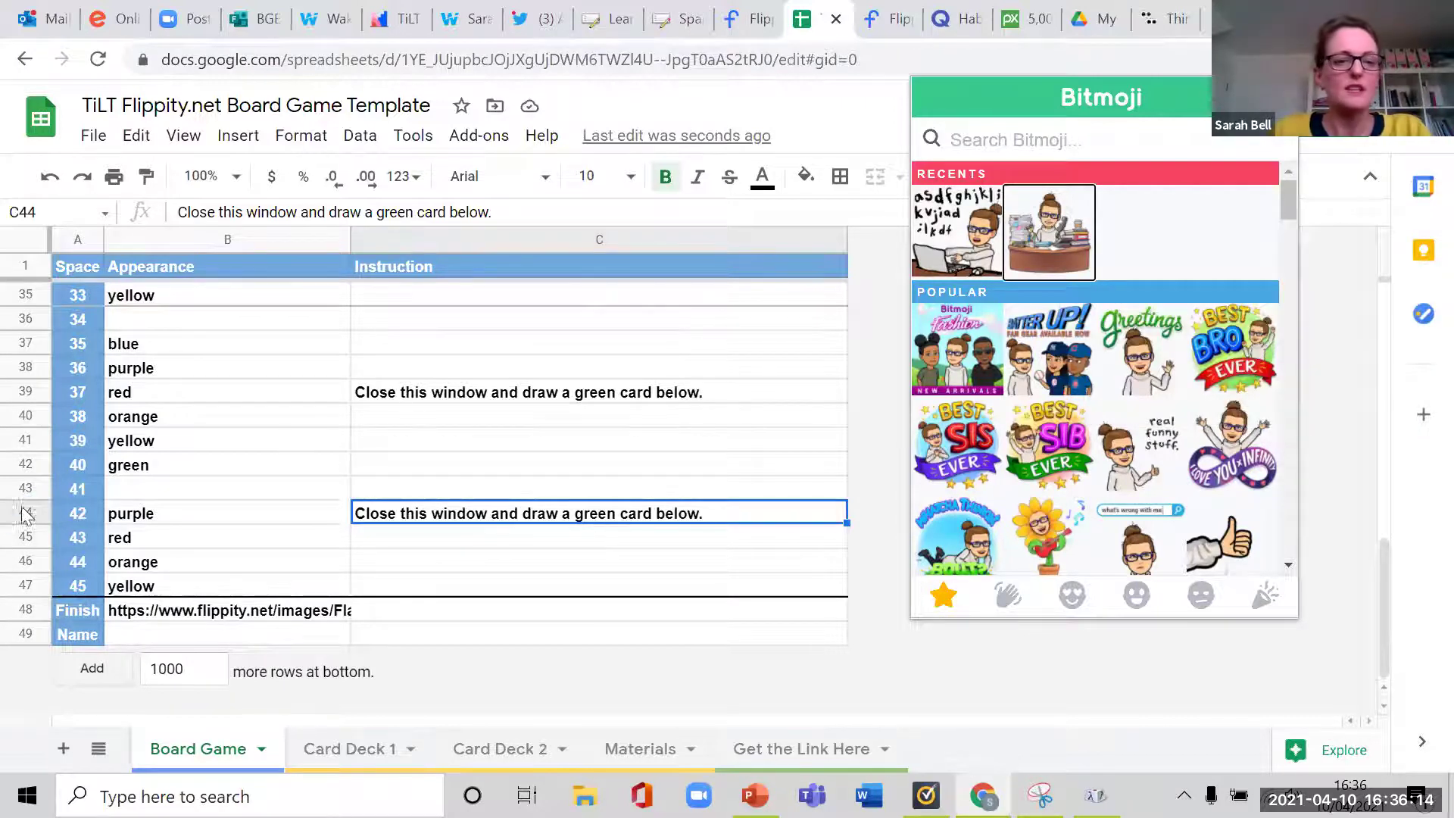
pyautogui.click(125, 490)
pyautogui.rightClick(127, 493)
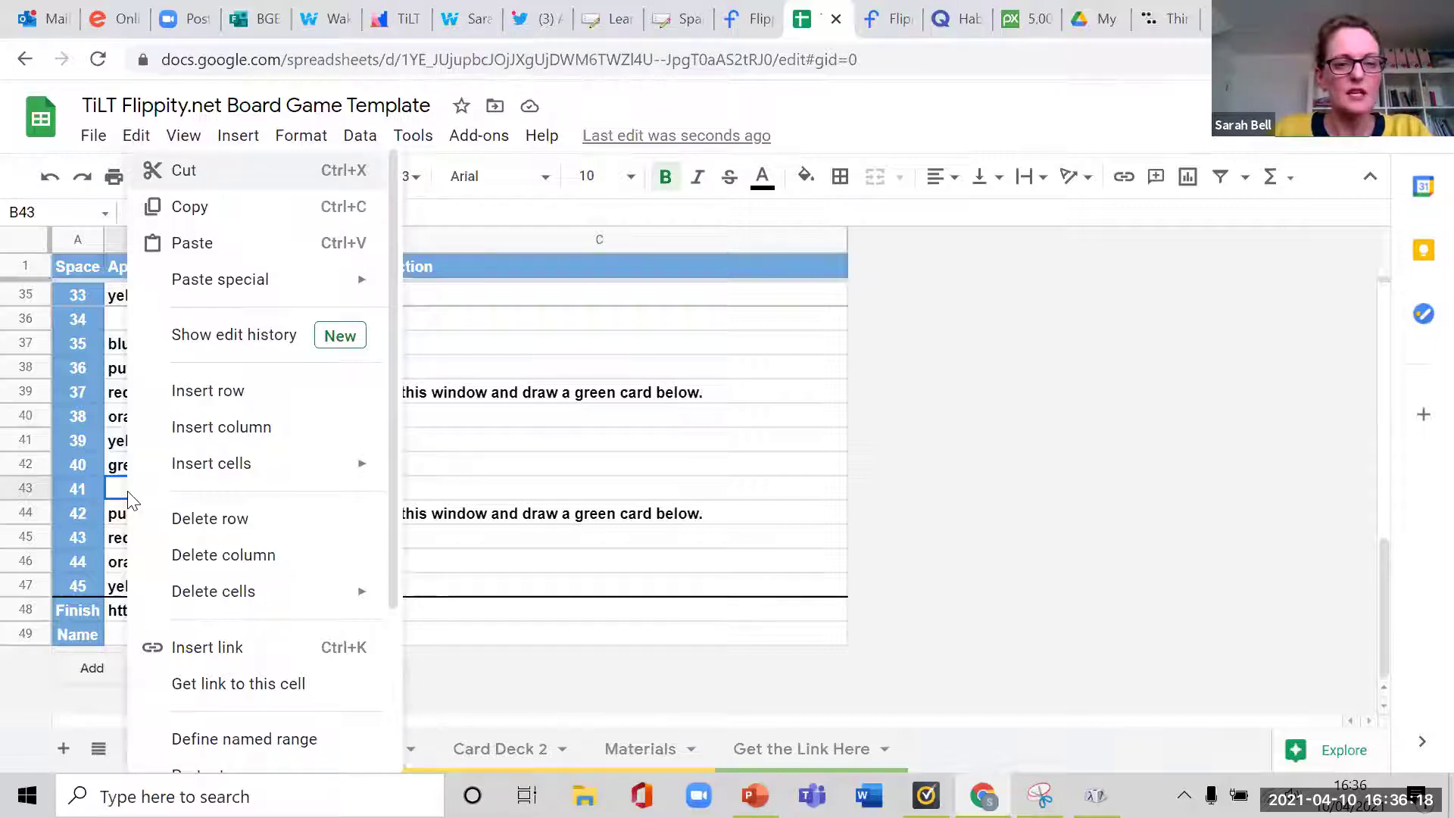
pyautogui.hotkey('ctrl', 'v')
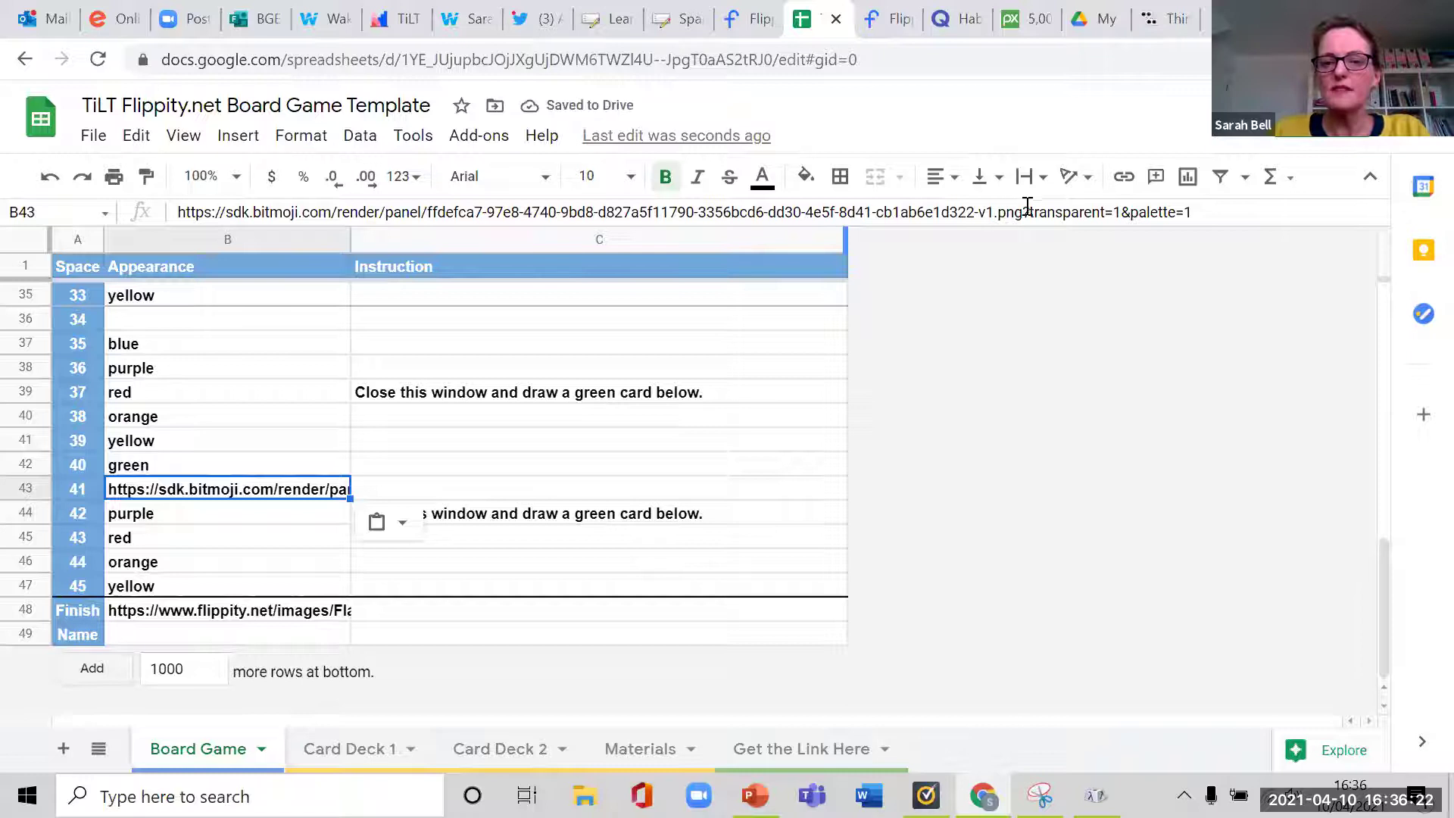
# Remove "?transparent=1&palette=1" from the image address in cell B43 so it ends in .png.
pyautogui.moveTo(1024, 212); pyautogui.dragTo(1215, 216)
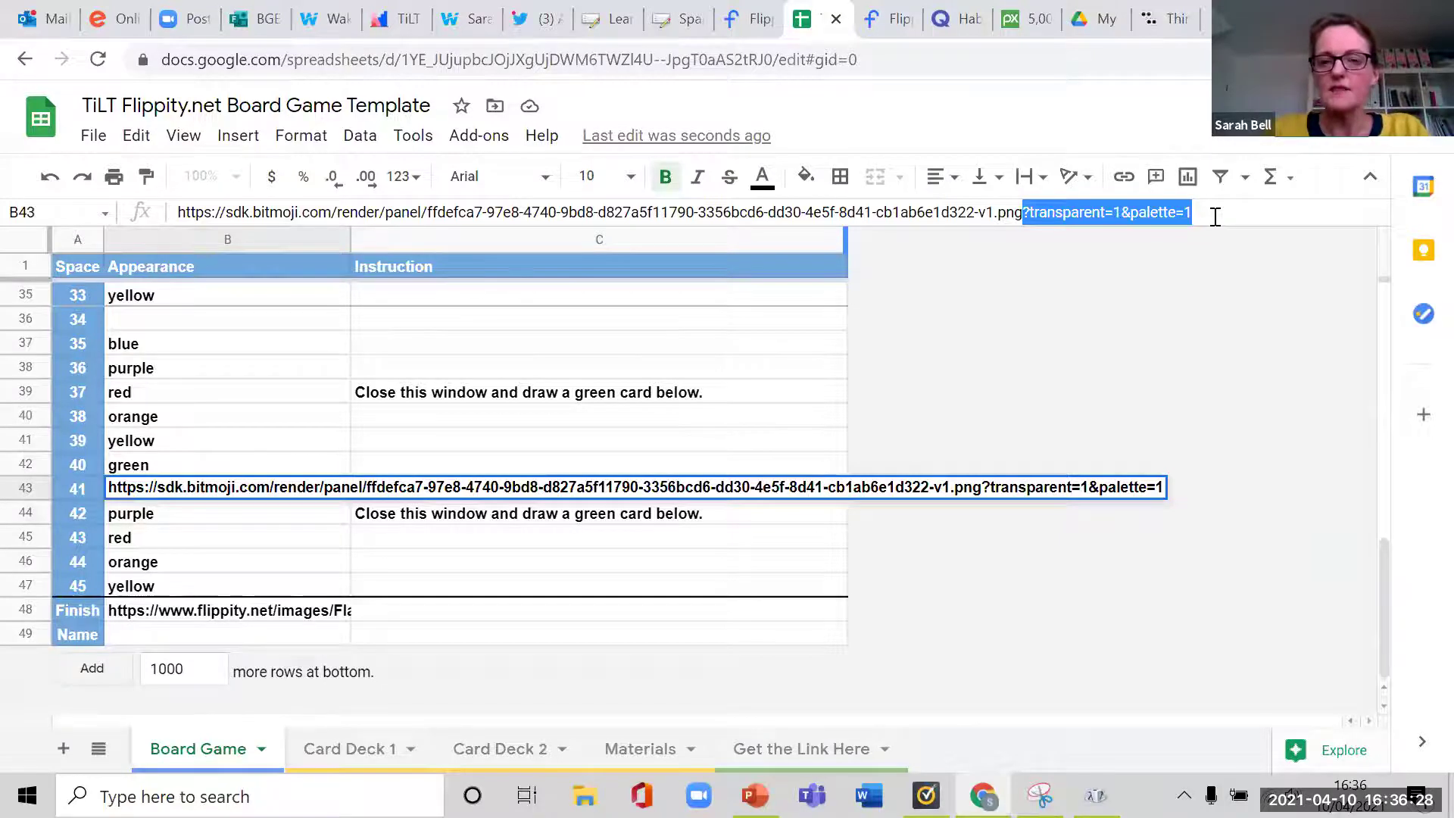
pyautogui.press('BackSpace')
pyautogui.click(920, 333)
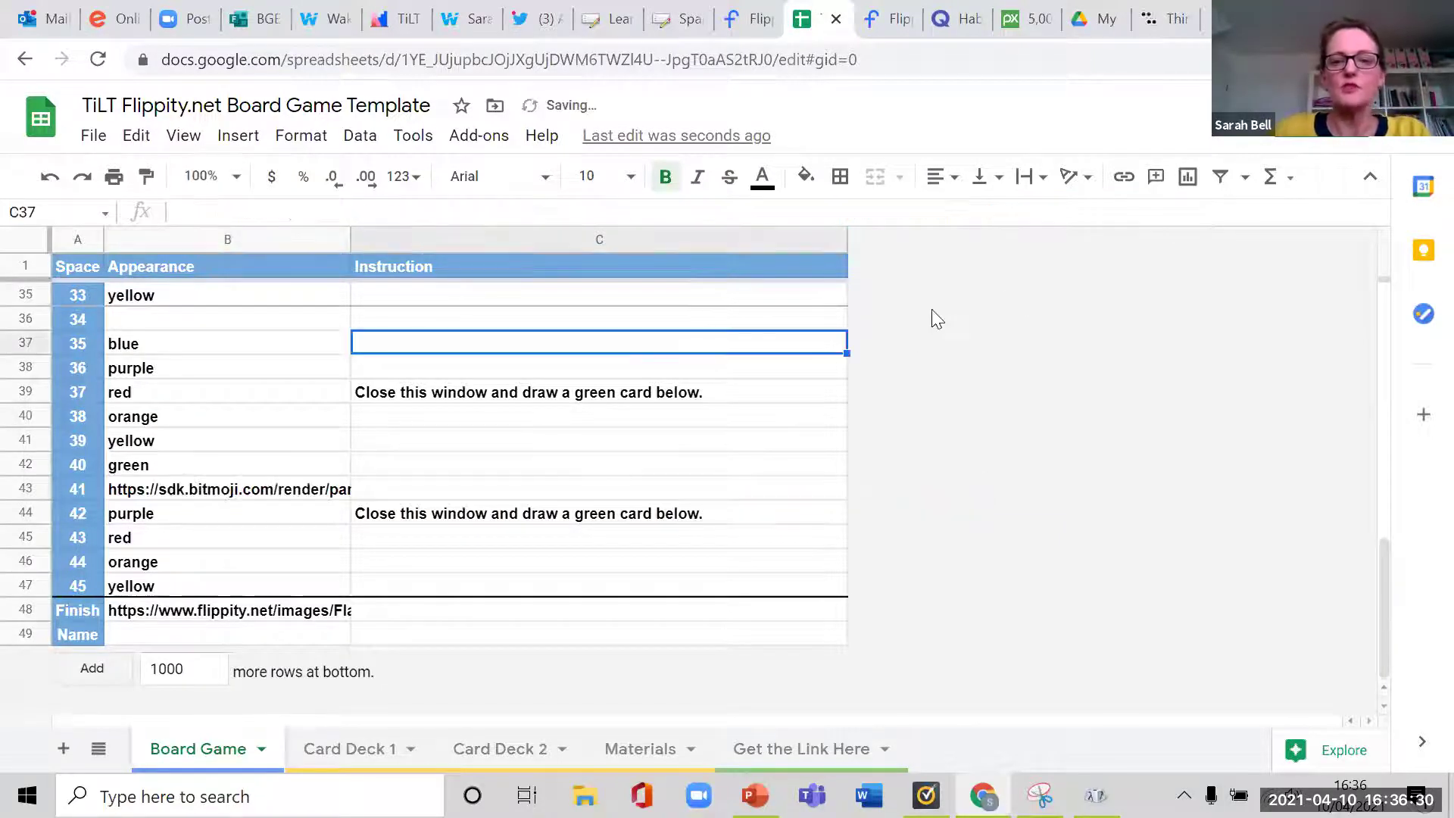
# Return to the published board game and reload it to check the picture on space 41.
pyautogui.click(887, 20)
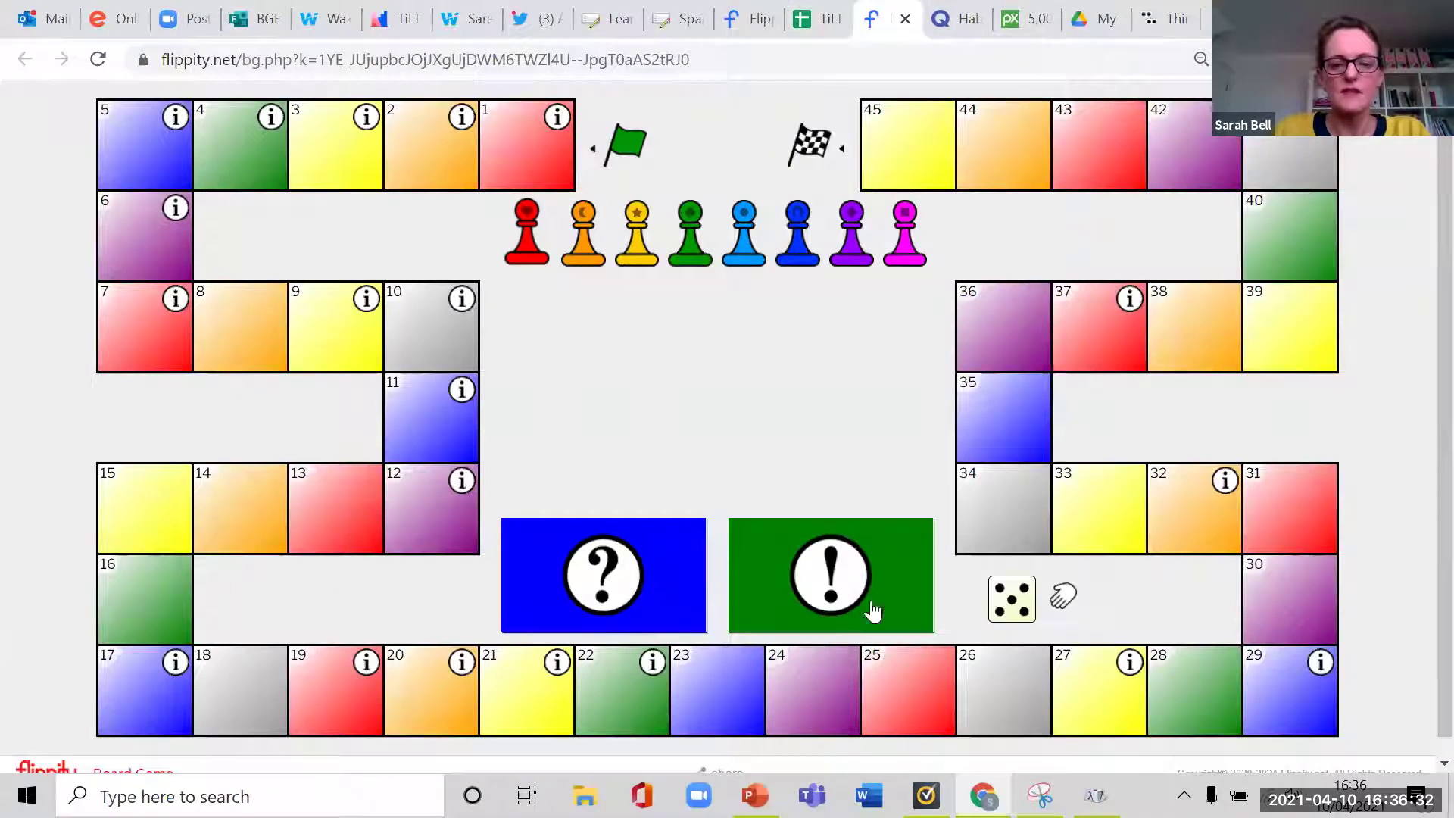
pyautogui.click(98, 59)
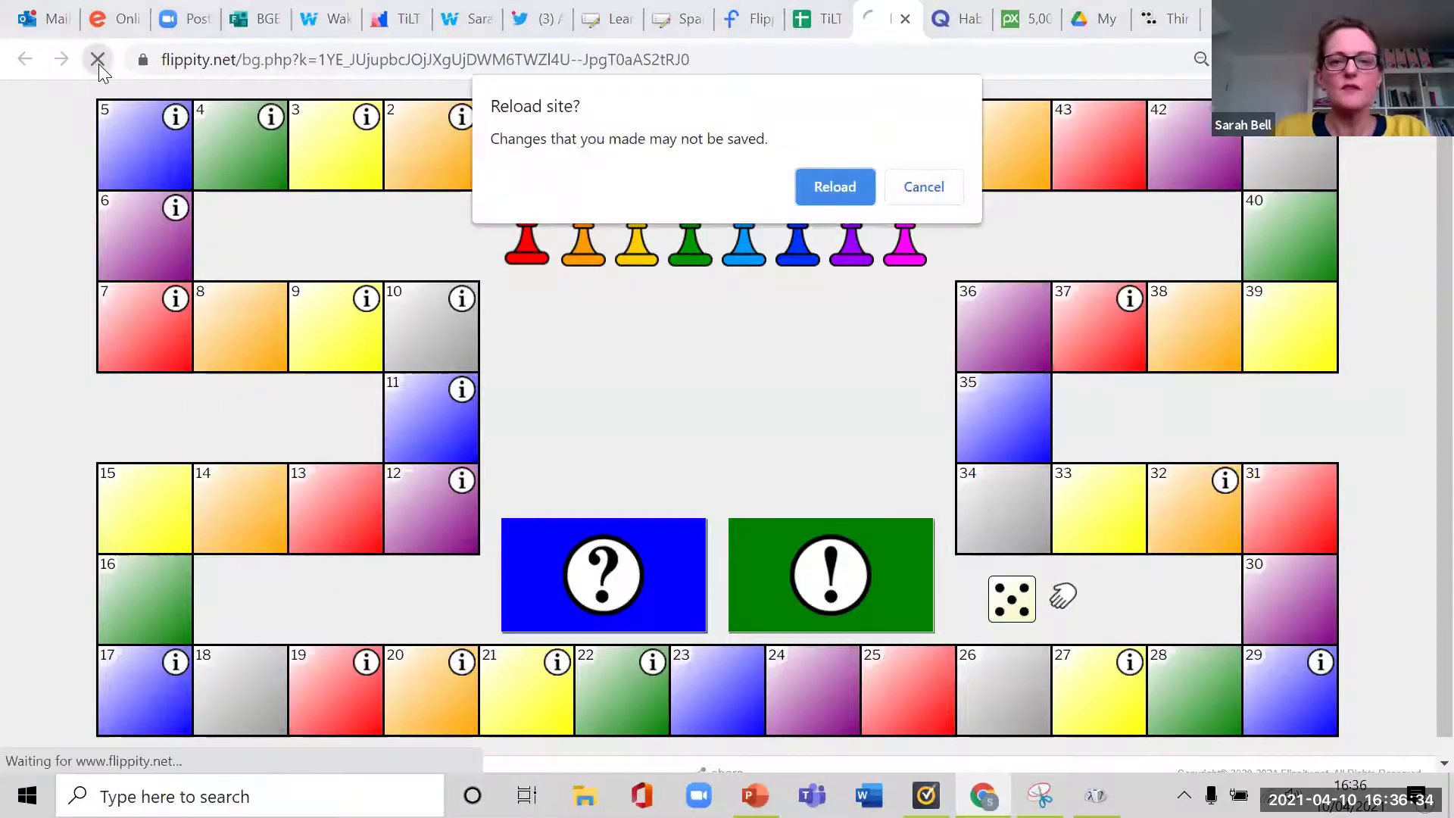